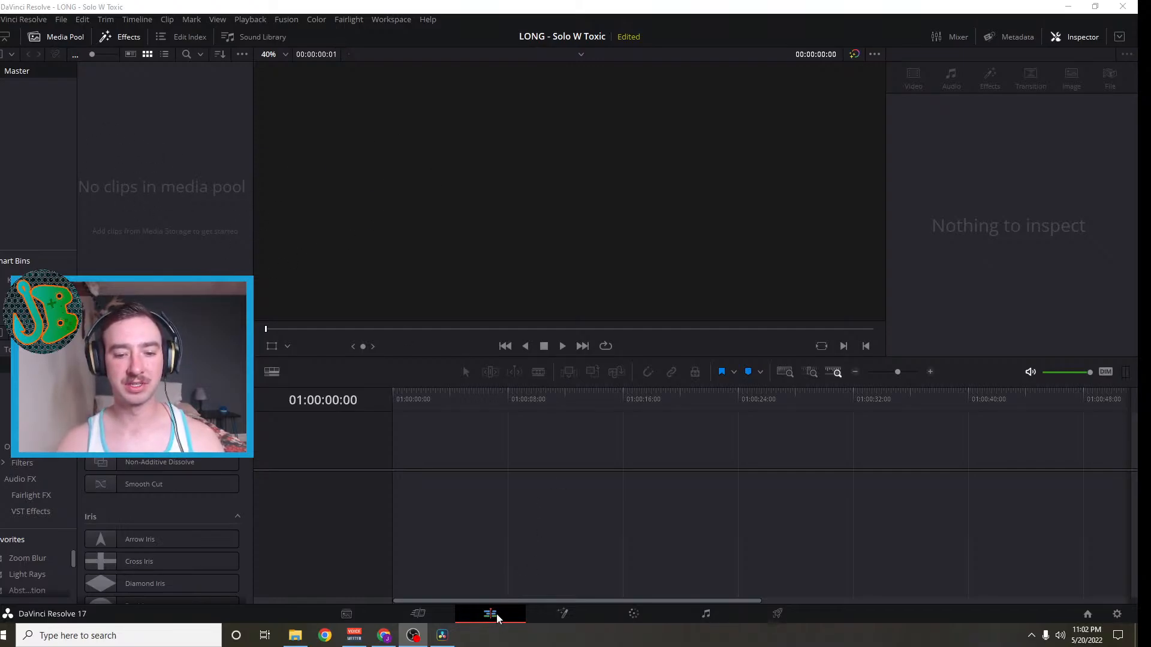
Set the project's timeline frame rate to 60 frames per second and save the project settings
click(159, 164)
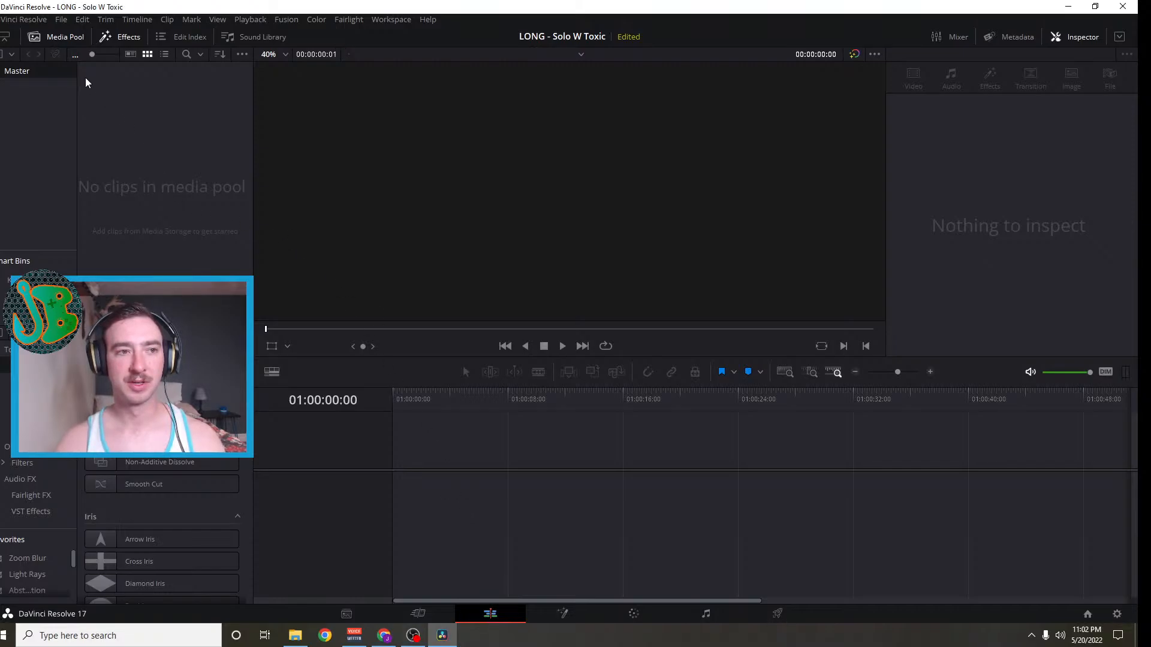
click(61, 20)
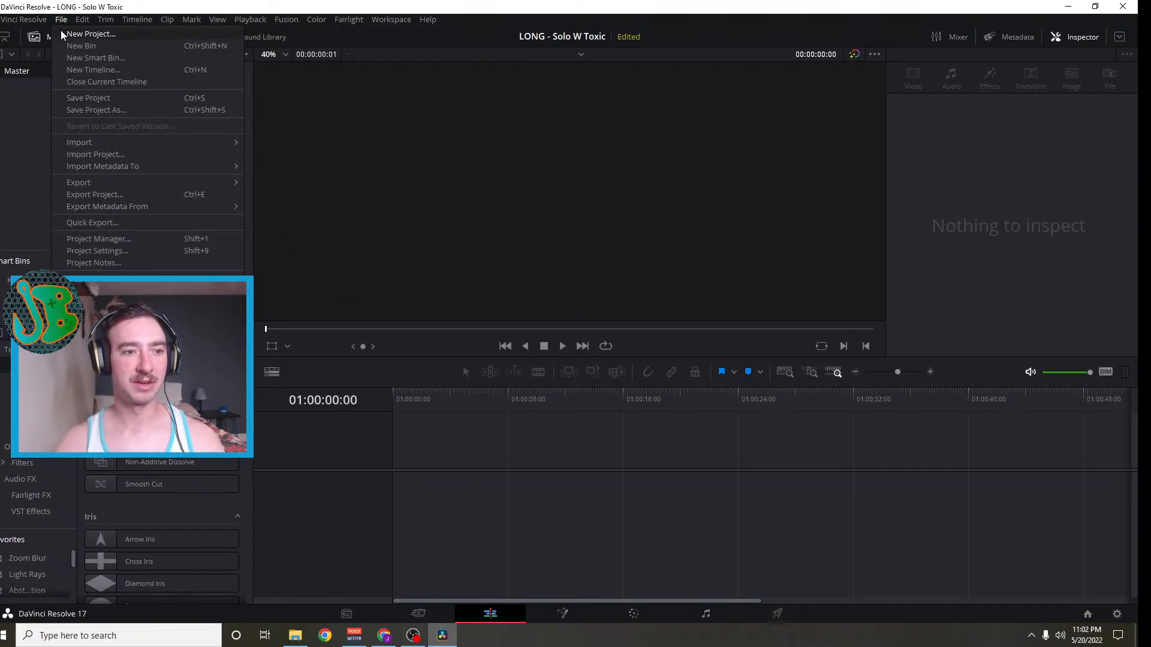
click(116, 252)
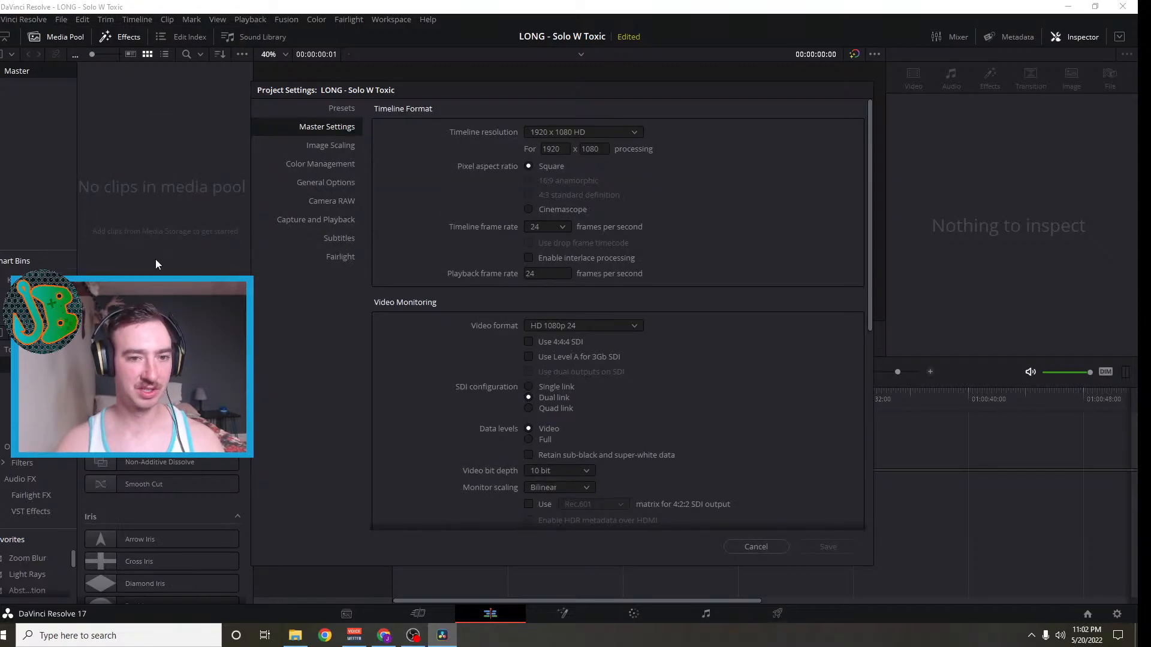
click(541, 227)
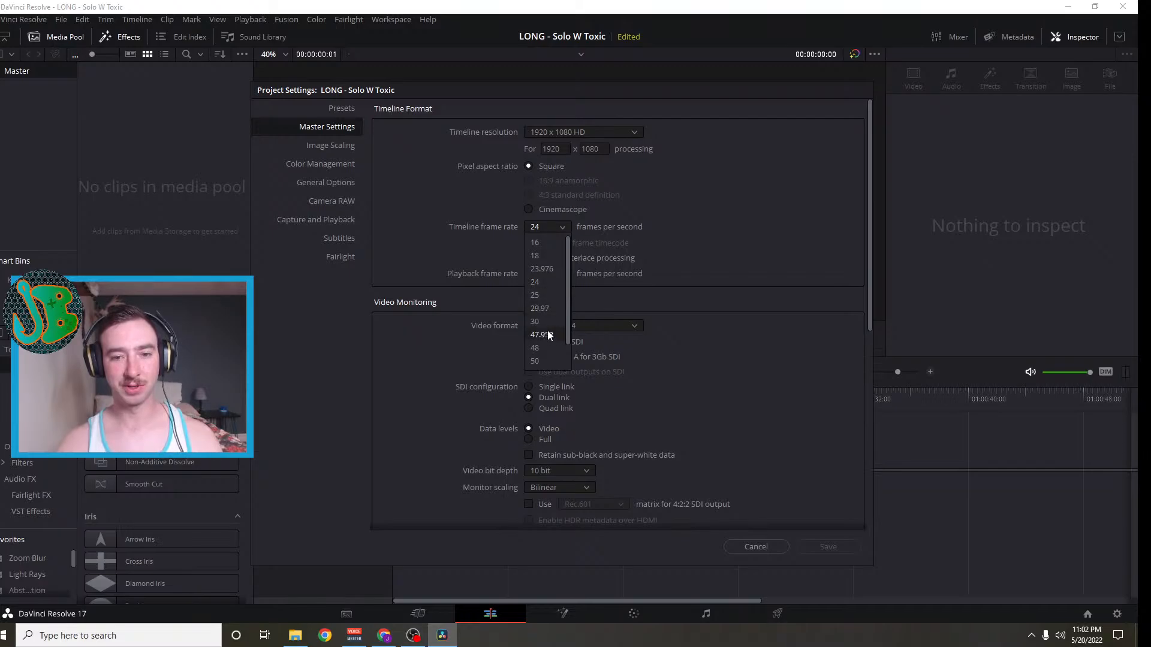
scroll(546, 330, down, 1)
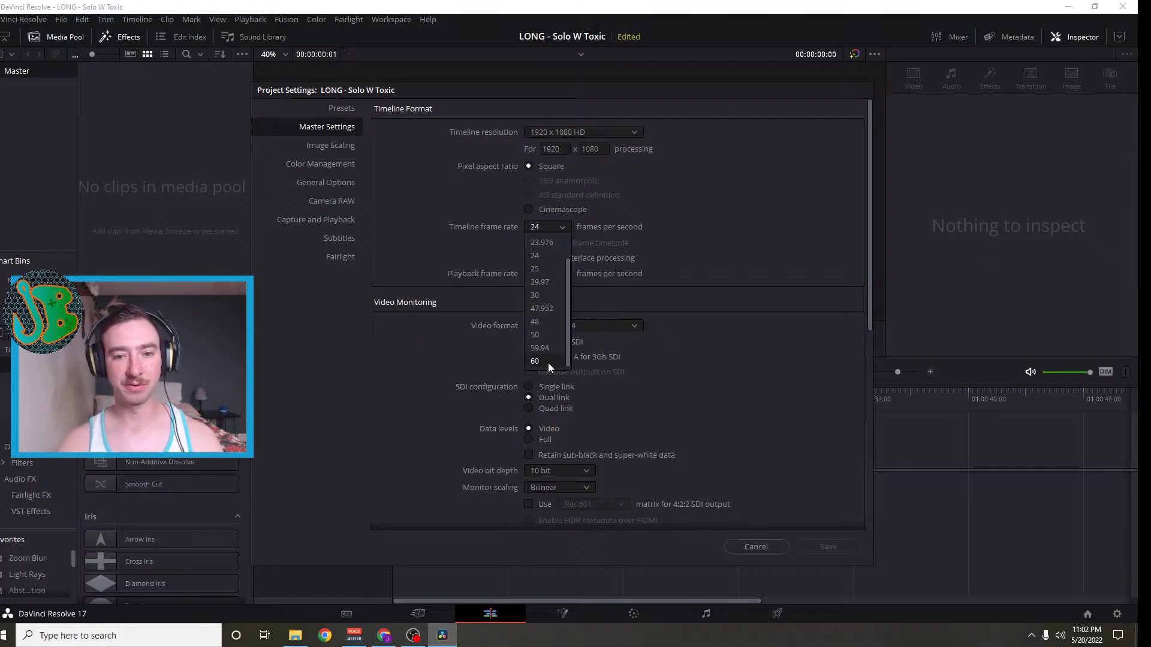
click(547, 361)
scroll(743, 348, down, 1)
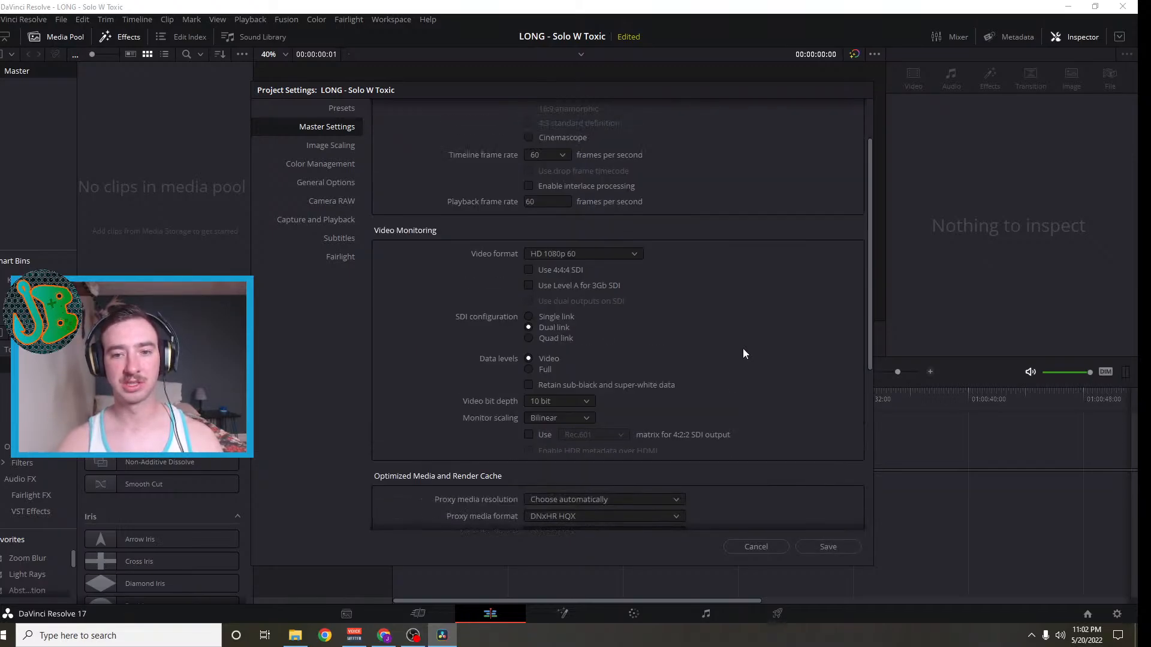
scroll(742, 347, up, 1)
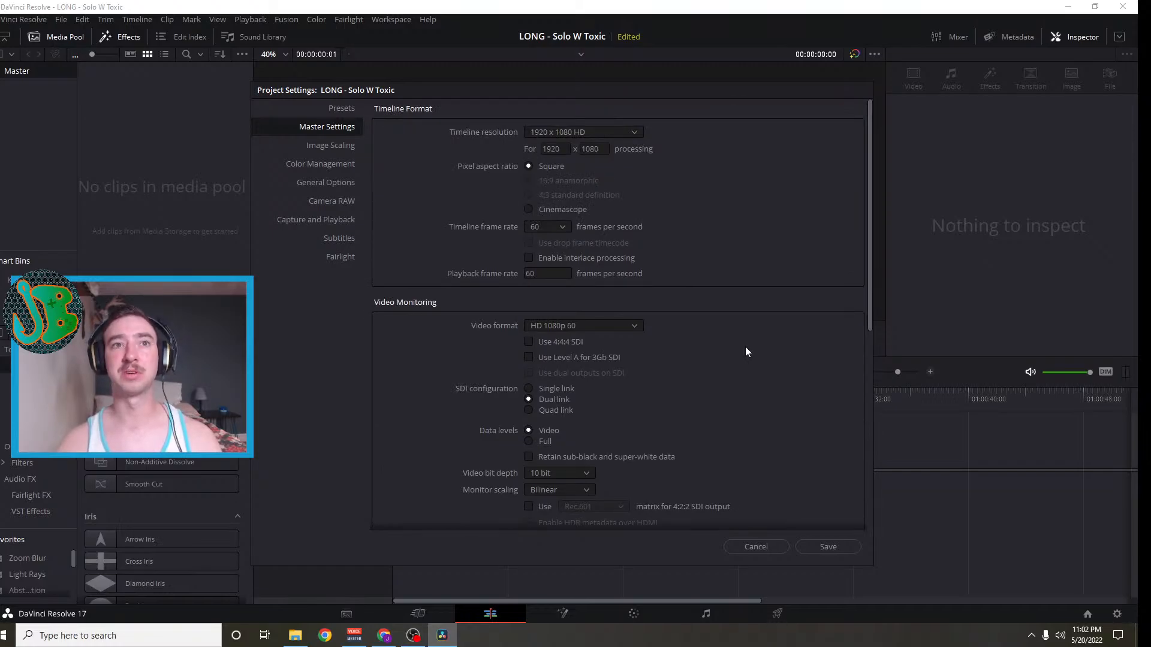
click(811, 546)
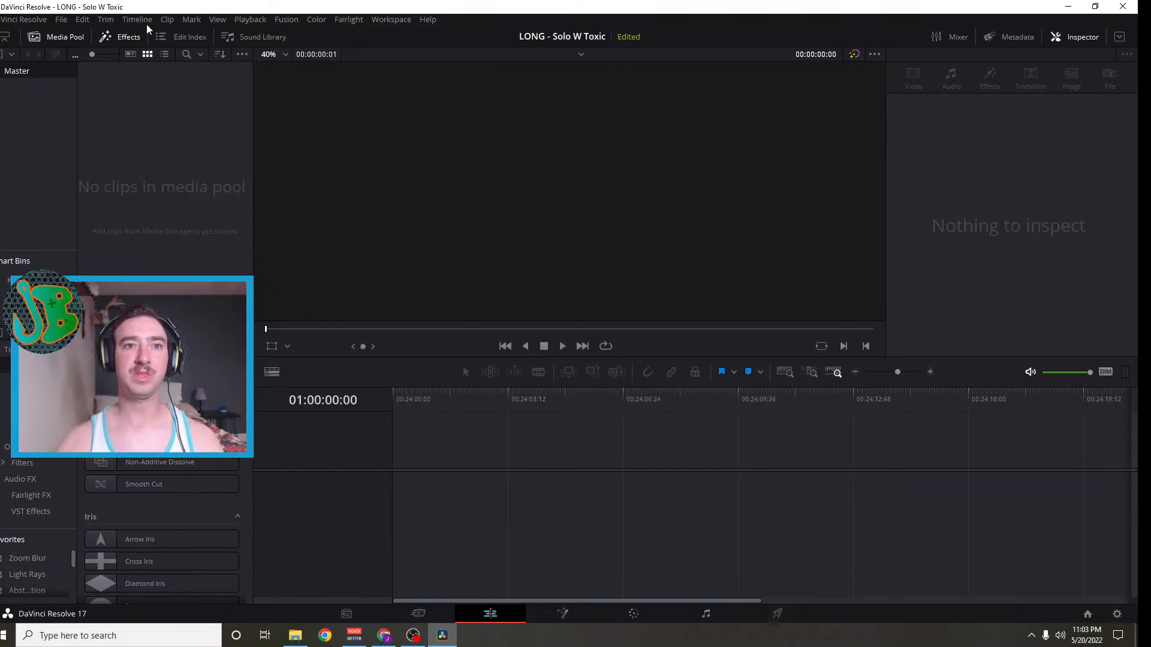
Import "2022-05-16 solo sweaty endgame w 5.mkv" from File Explorer into the media pool and place it at the start of a new timeline
key(alt+Tab)
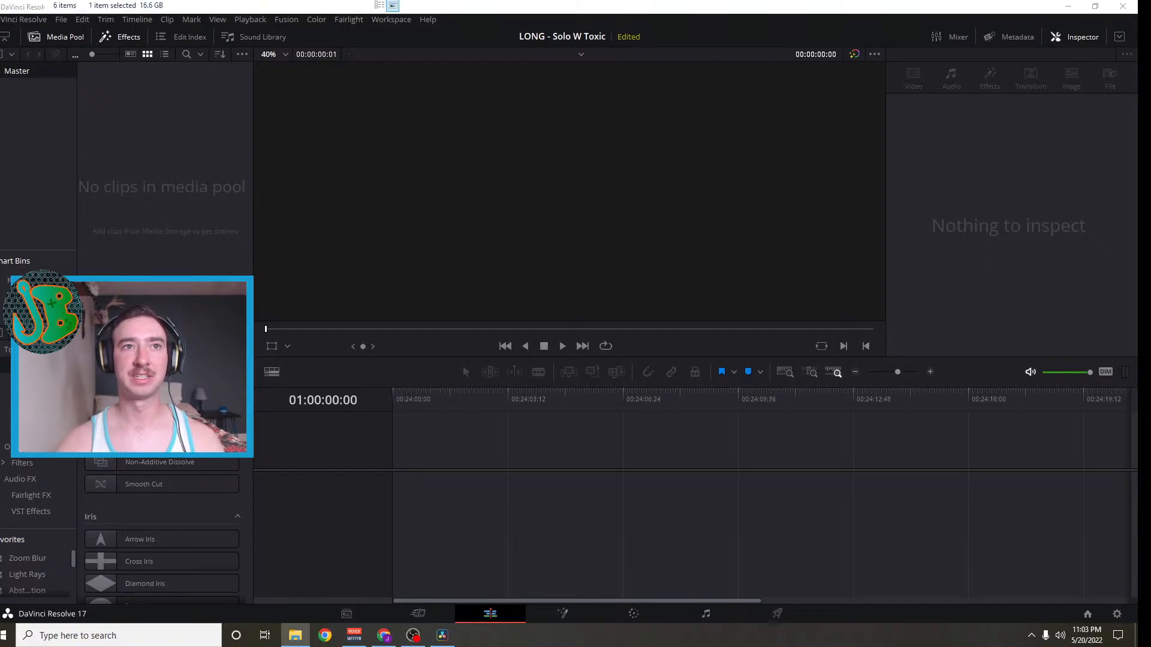
drag(223, 0, 168, 0)
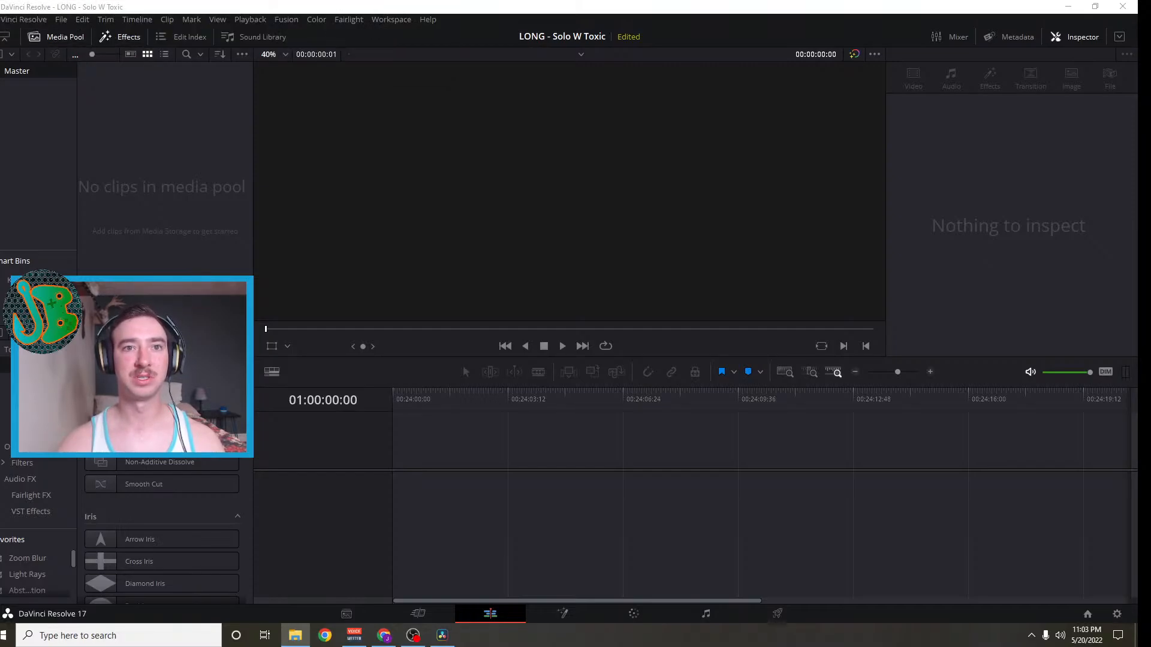
drag(168, 0, 157, 192)
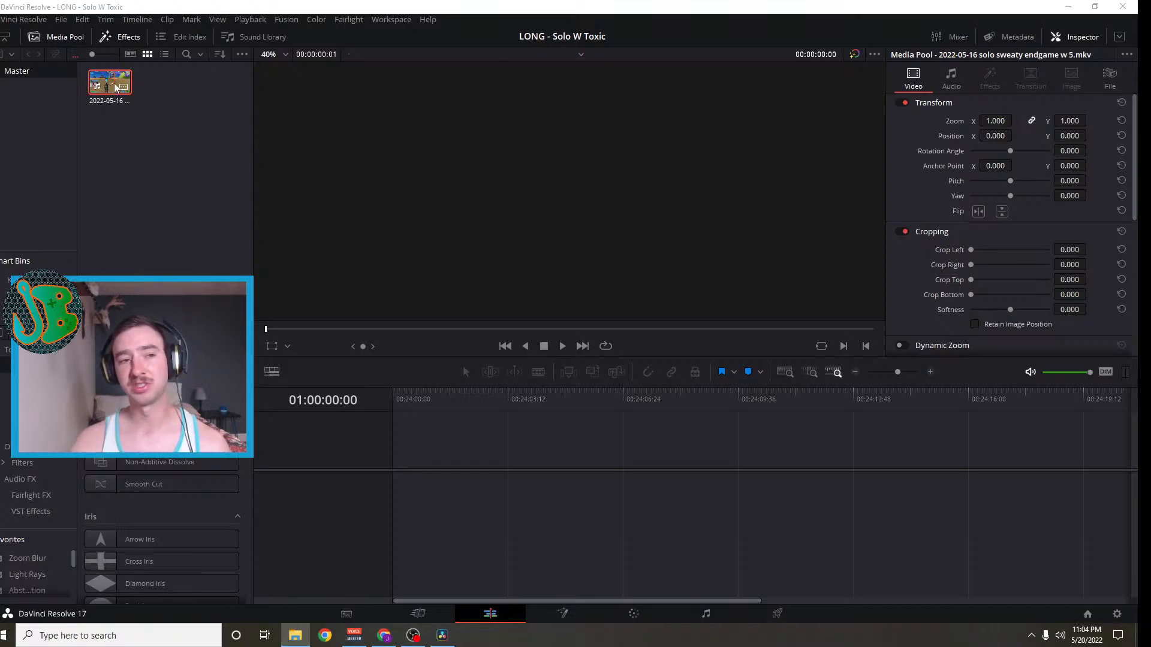
drag(106, 81, 405, 501)
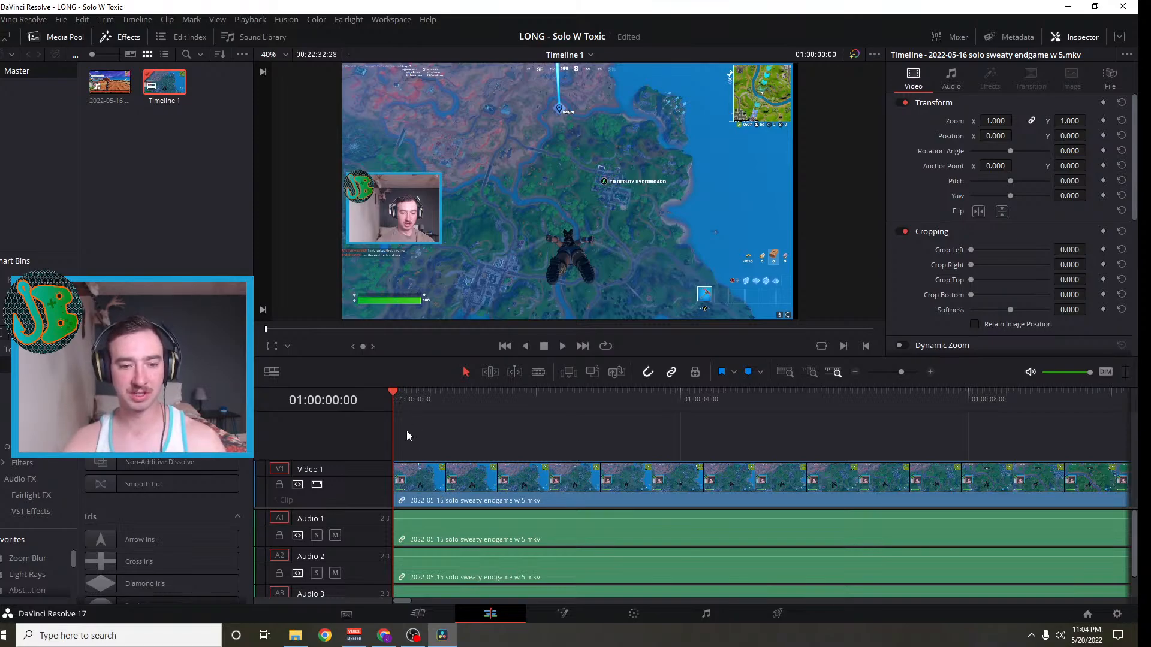
Examine the clip's video track and its separate audio tracks at the start of the timeline
drag(394, 391, 389, 418)
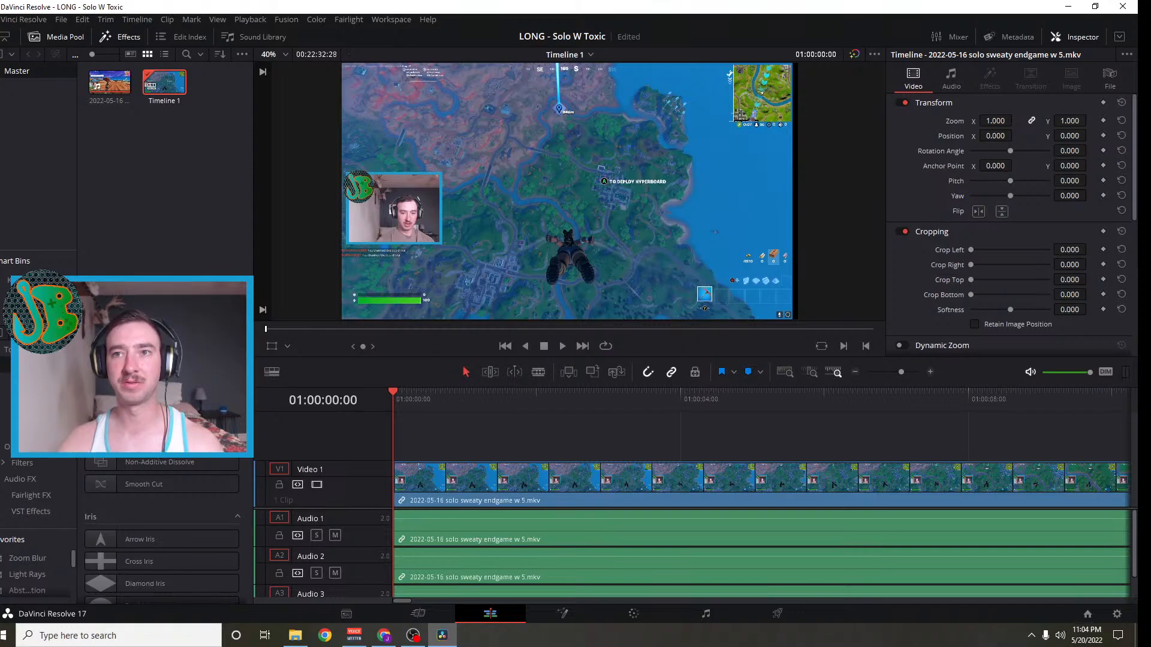
key(alt+Tab)
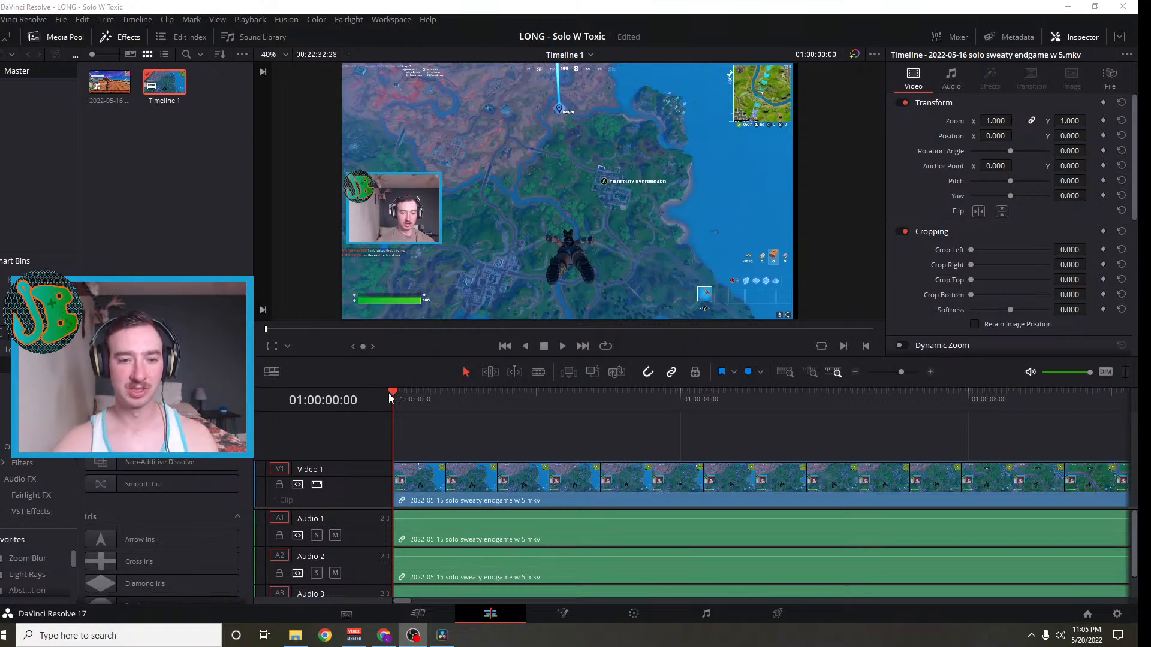
scroll(442, 555, down, 2)
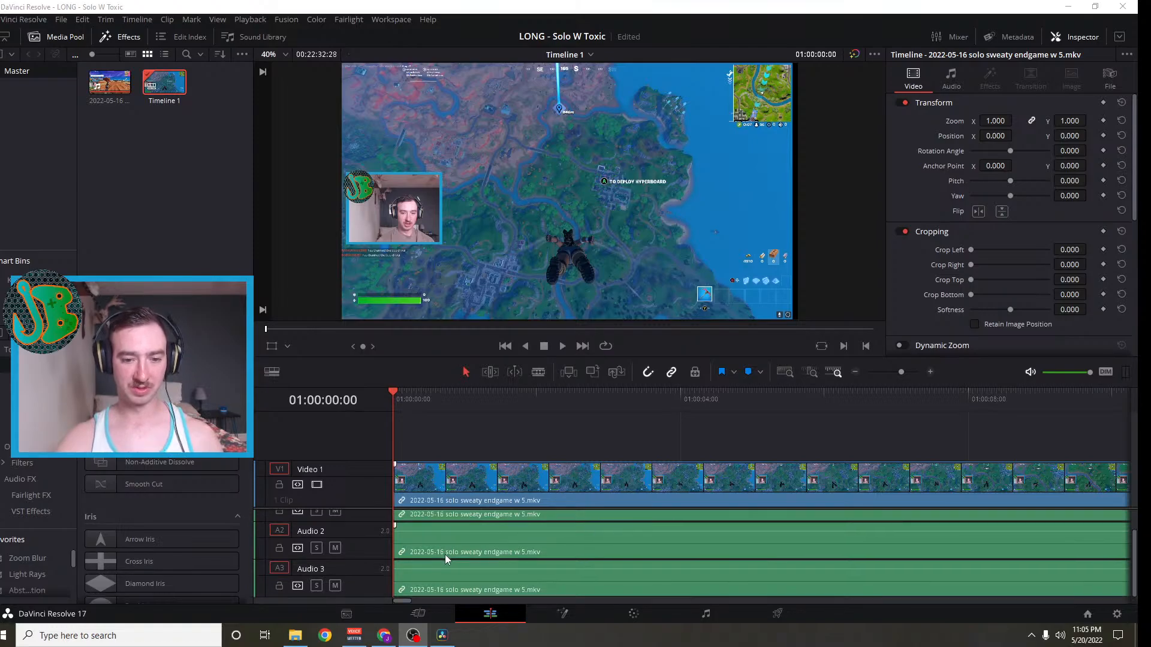
scroll(446, 552, up, 2)
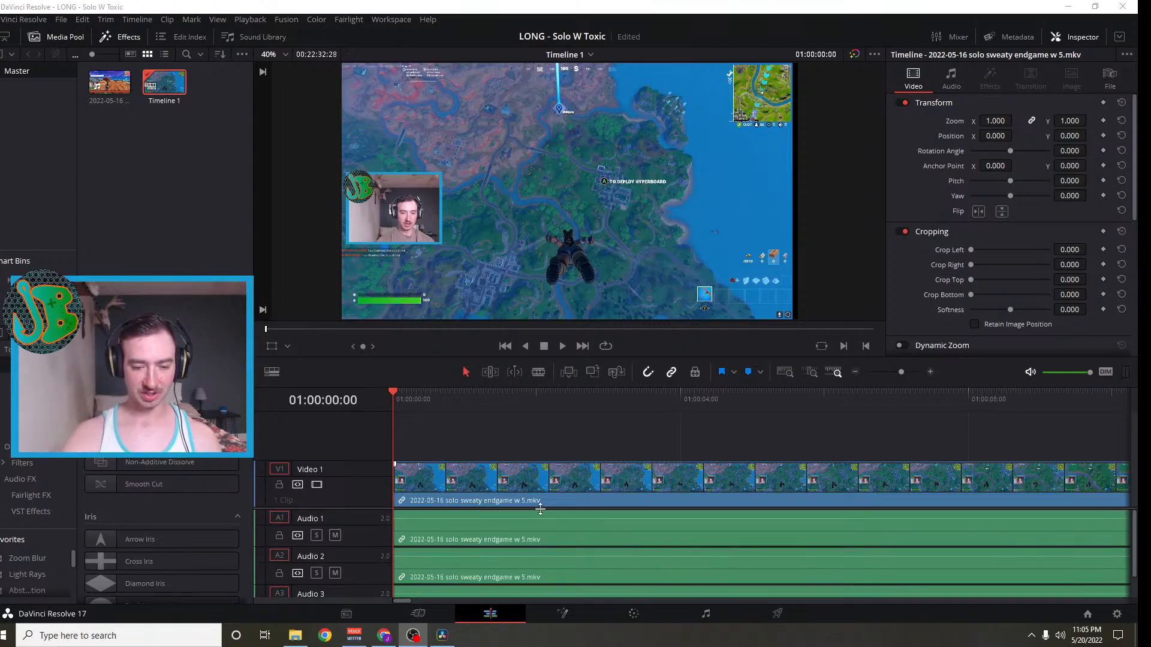
scroll(547, 543, down, 2)
scroll(546, 543, up, 2)
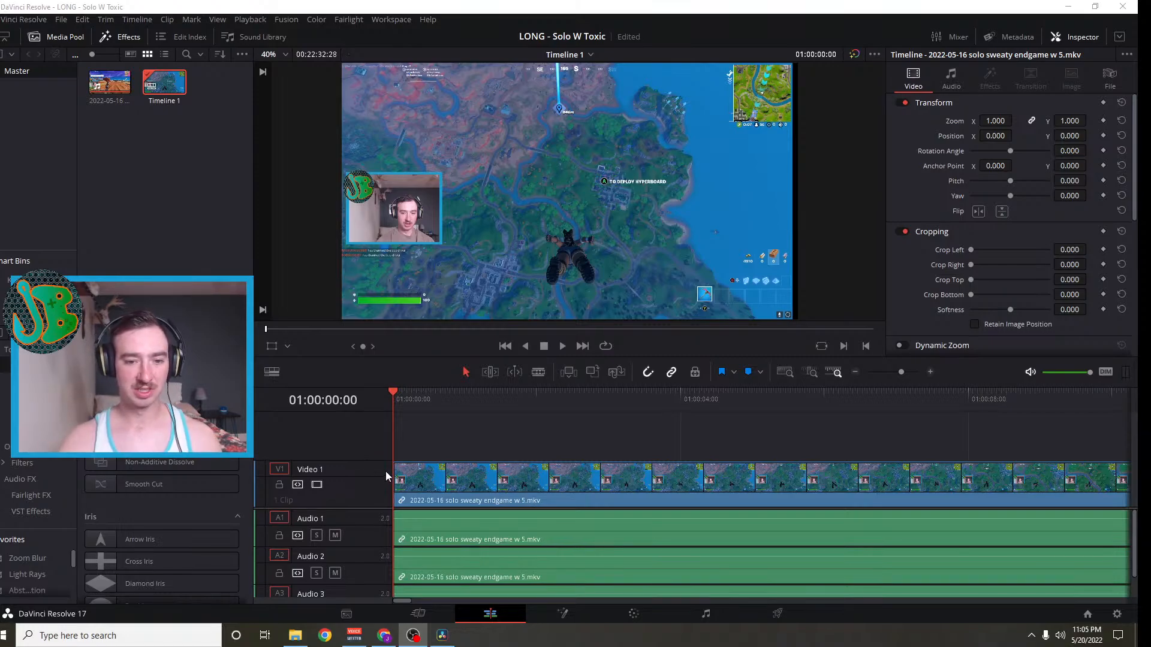
scroll(480, 552, down, 1)
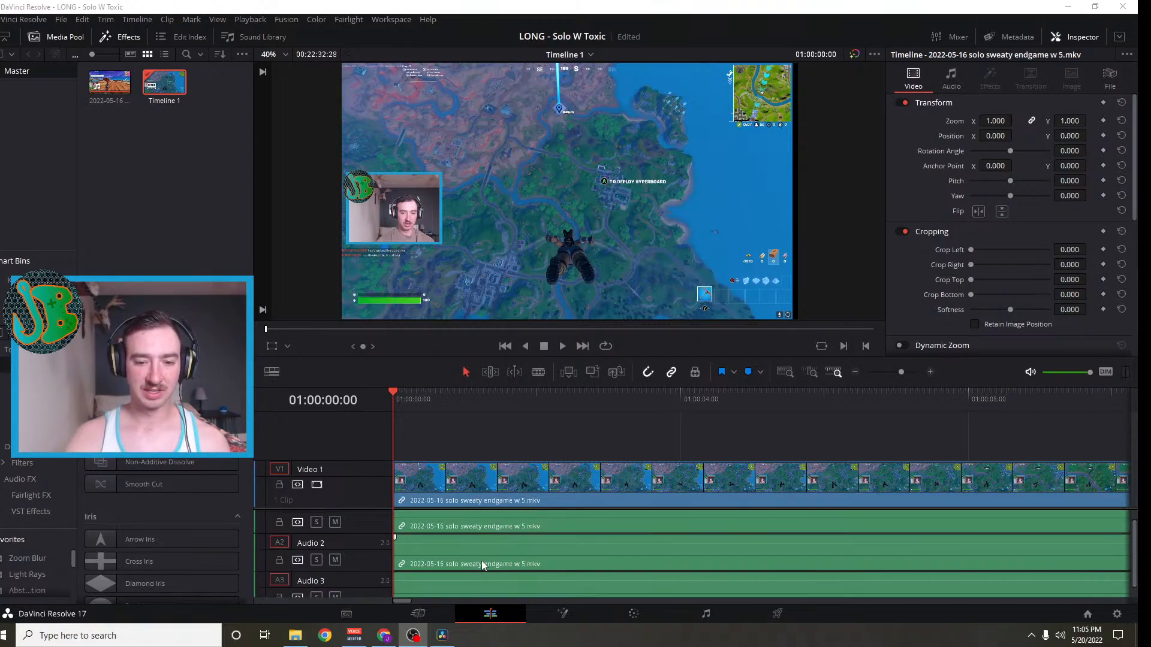
scroll(482, 560, up, 1)
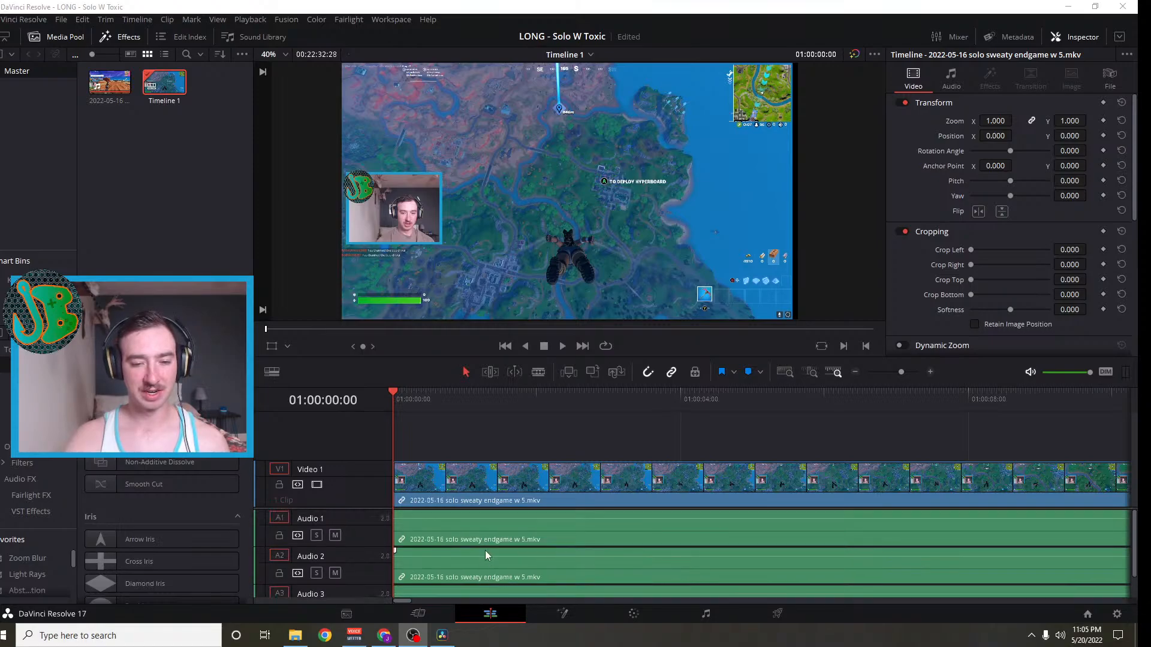
click(433, 527)
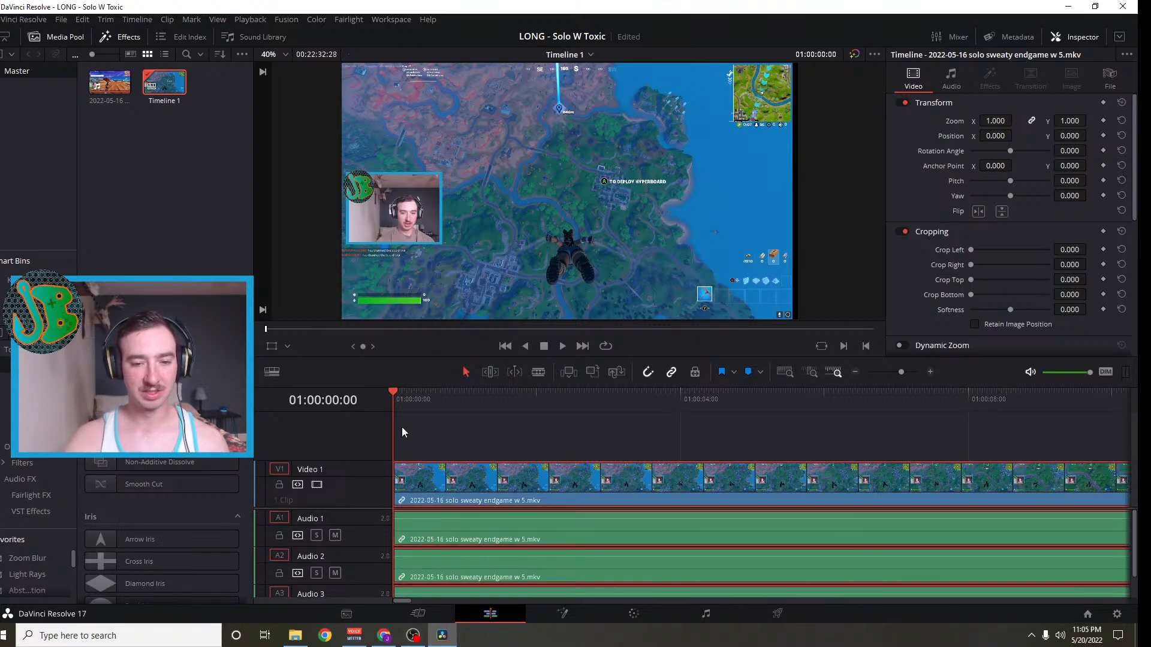
drag(403, 394, 382, 407)
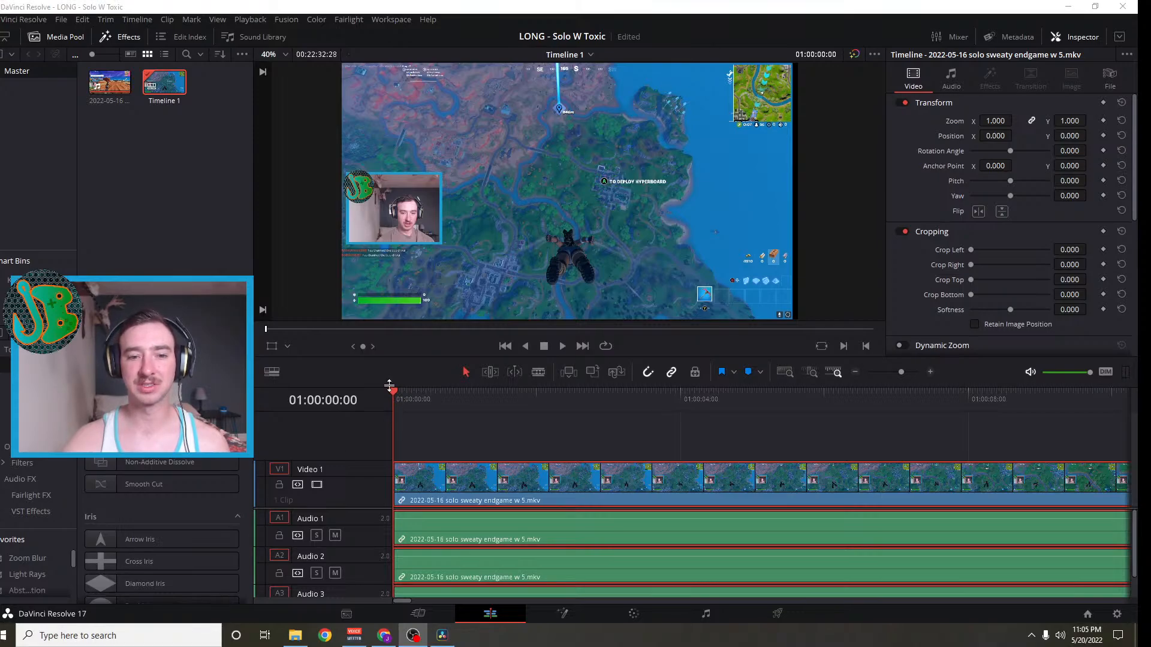
drag(392, 393, 357, 403)
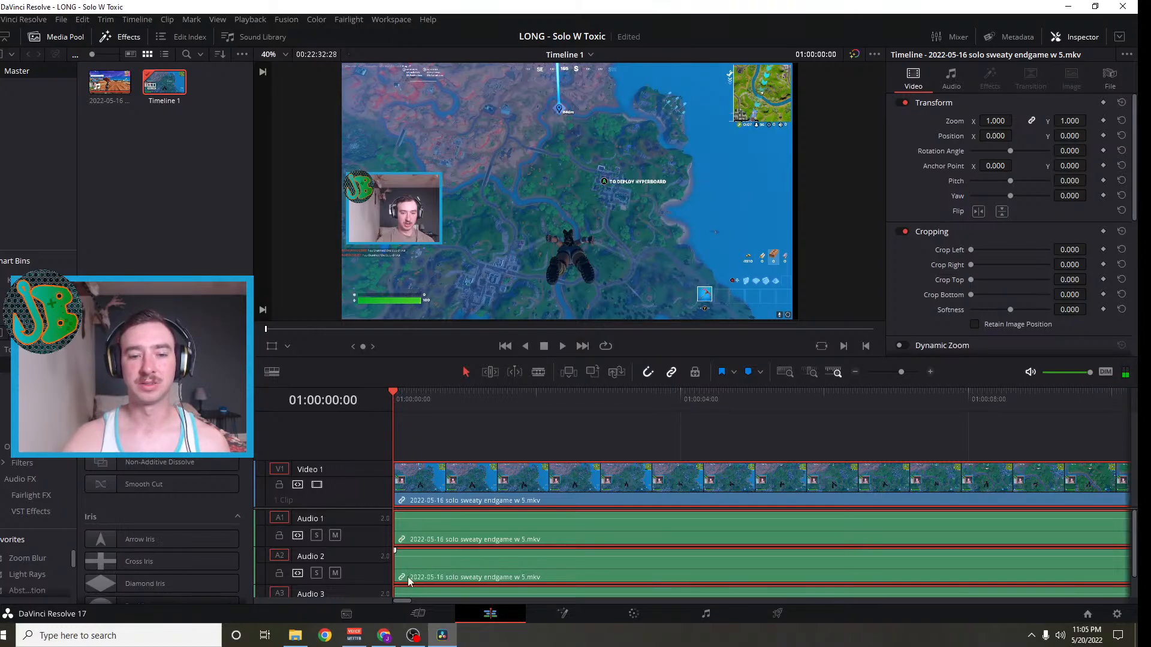
Mute the Audio 2 and Audio 3 tracks
click(375, 527)
click(422, 531)
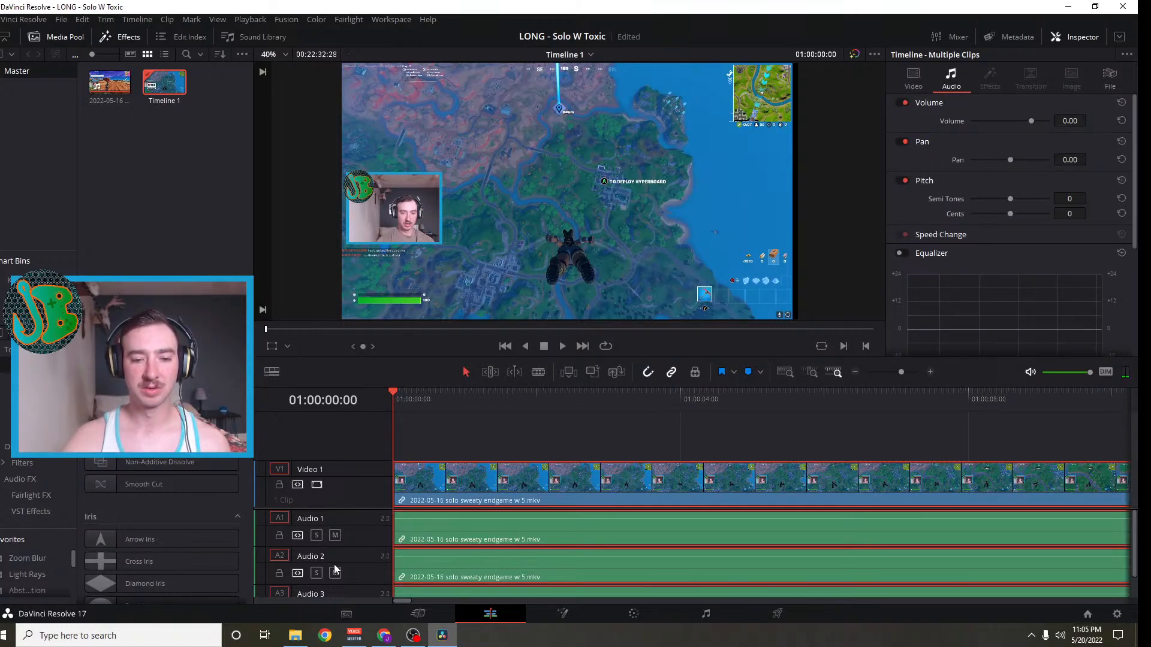
click(335, 572)
scroll(335, 573, down, 1)
click(334, 587)
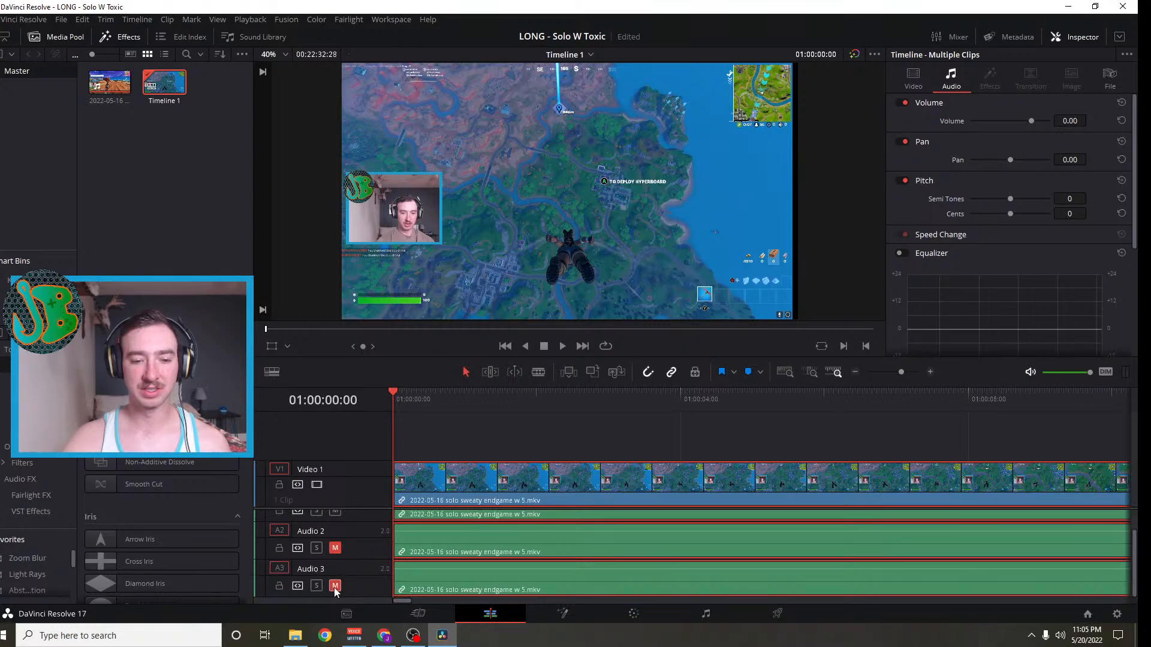
scroll(451, 550, up, 1)
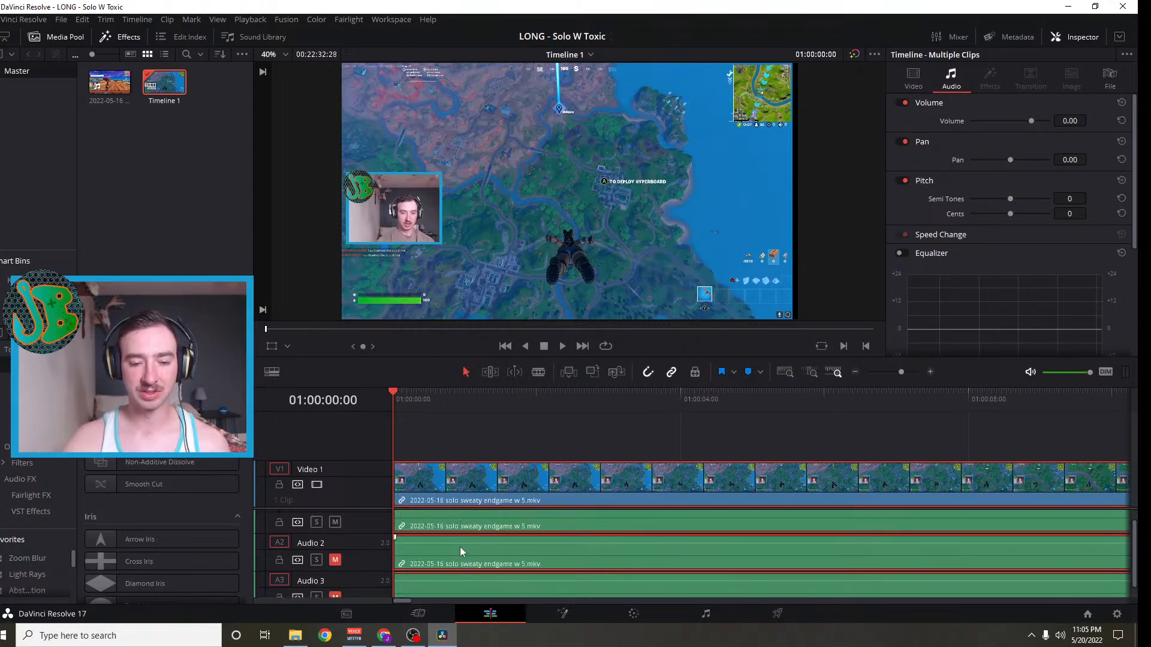
scroll(412, 540, down, 1)
scroll(424, 541, up, 1)
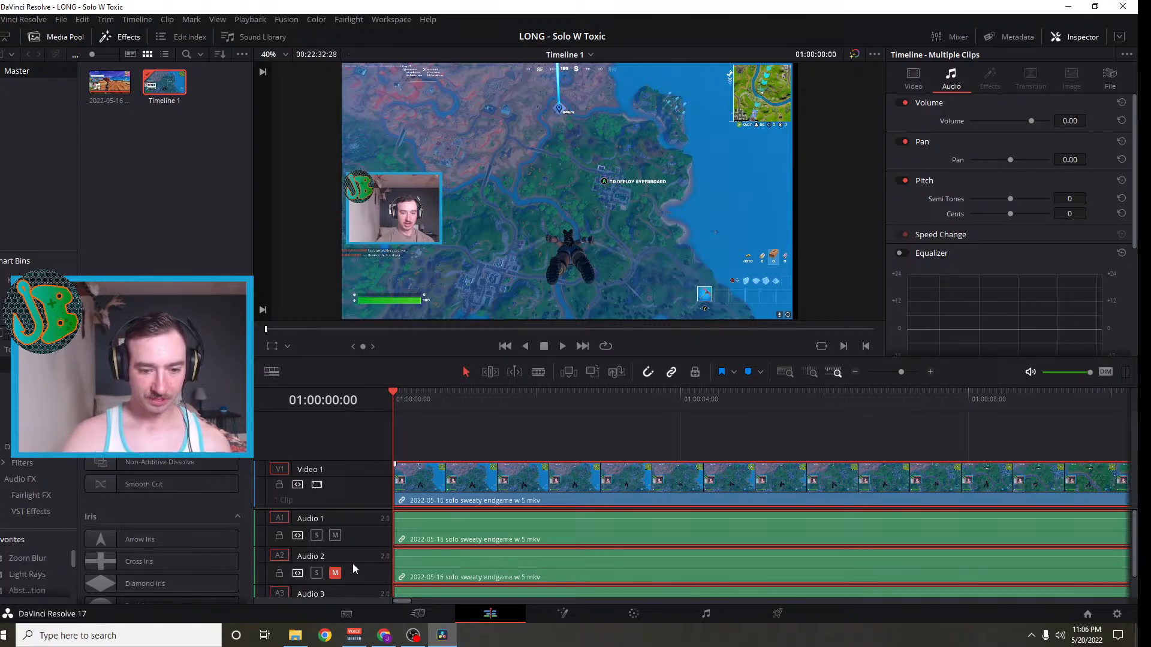
Delete the Audio 2 and Audio 3 tracks, keeping only Audio 1, and clear the clip selection
scroll(363, 549, down, 1)
right_click(358, 544)
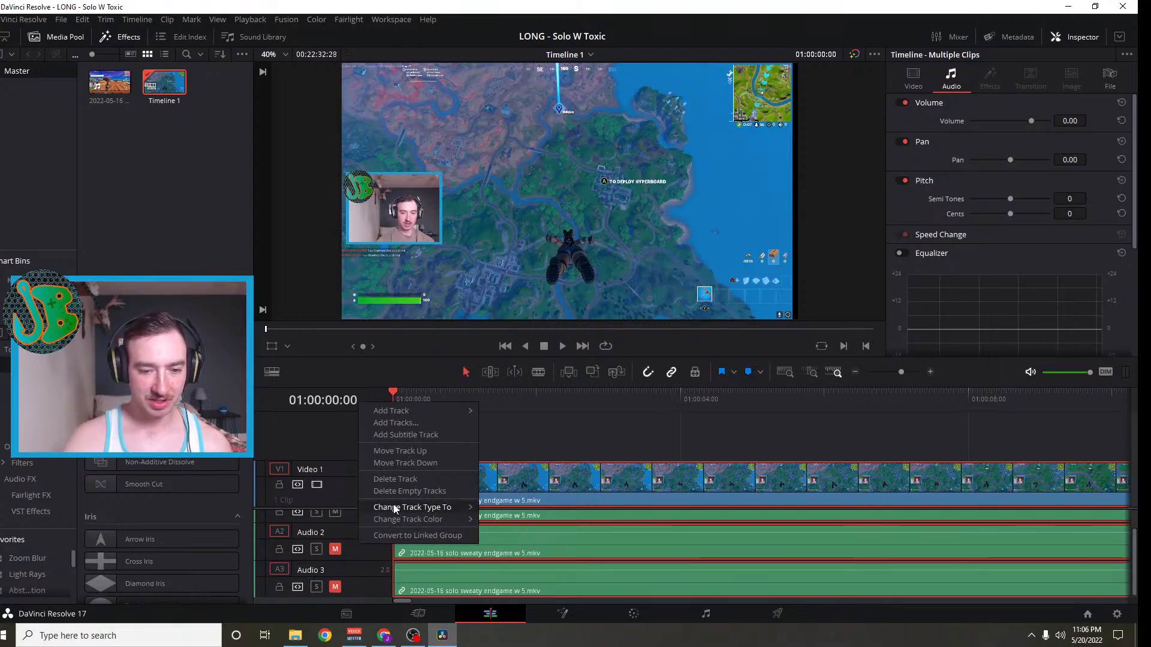
click(405, 480)
right_click(362, 577)
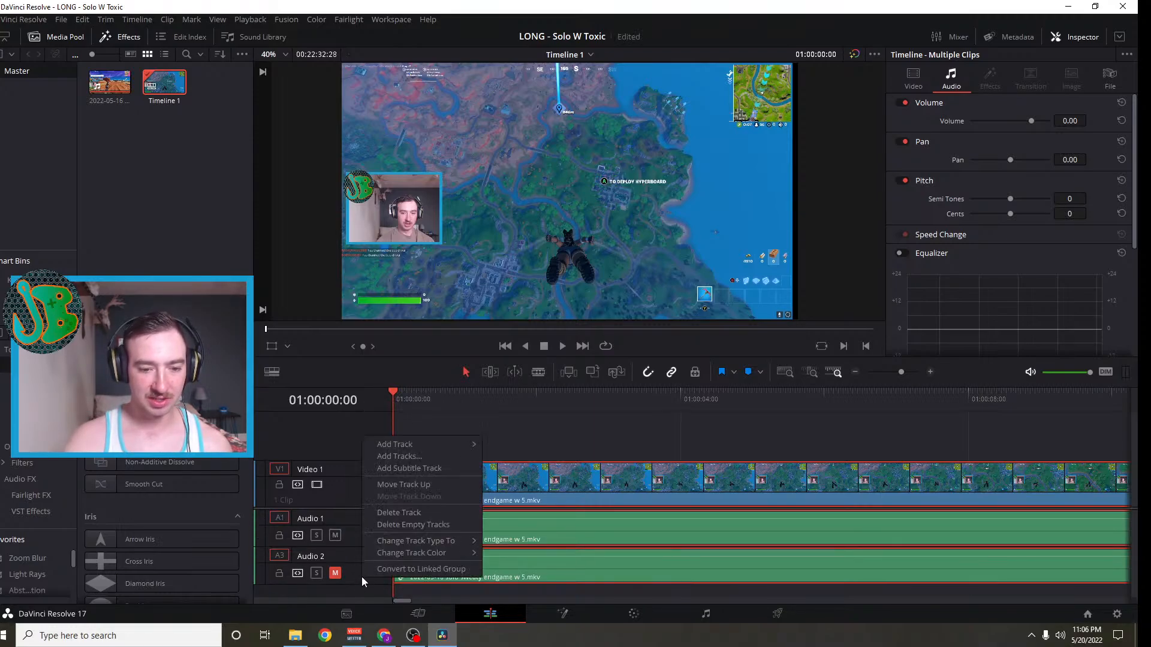
click(402, 526)
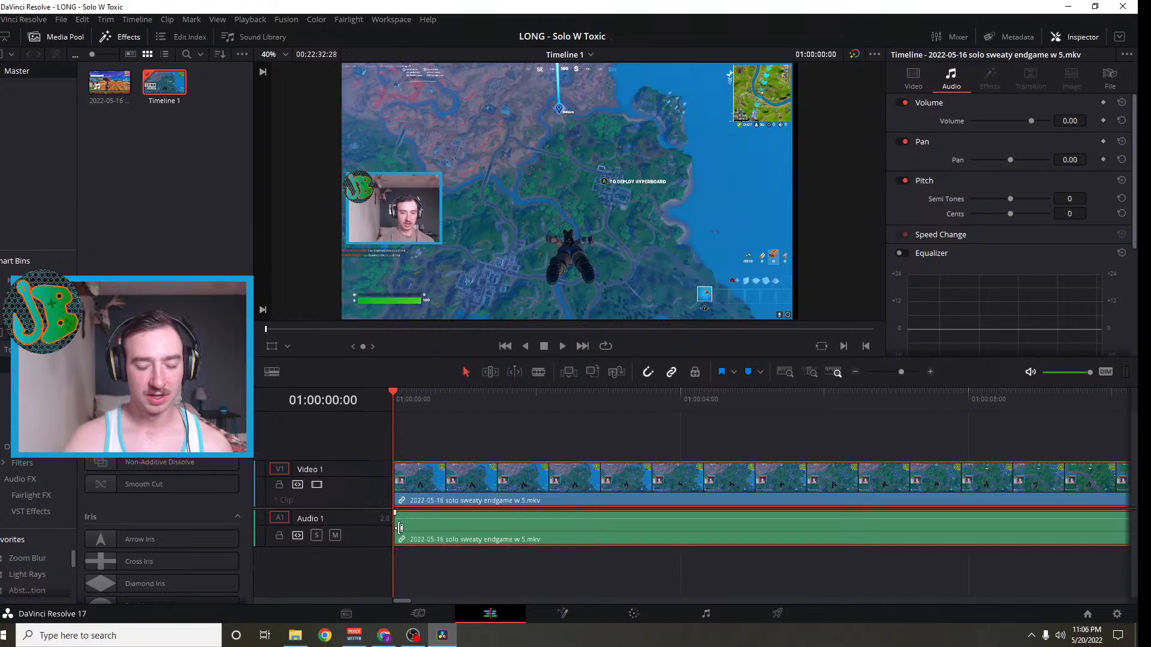
click(459, 436)
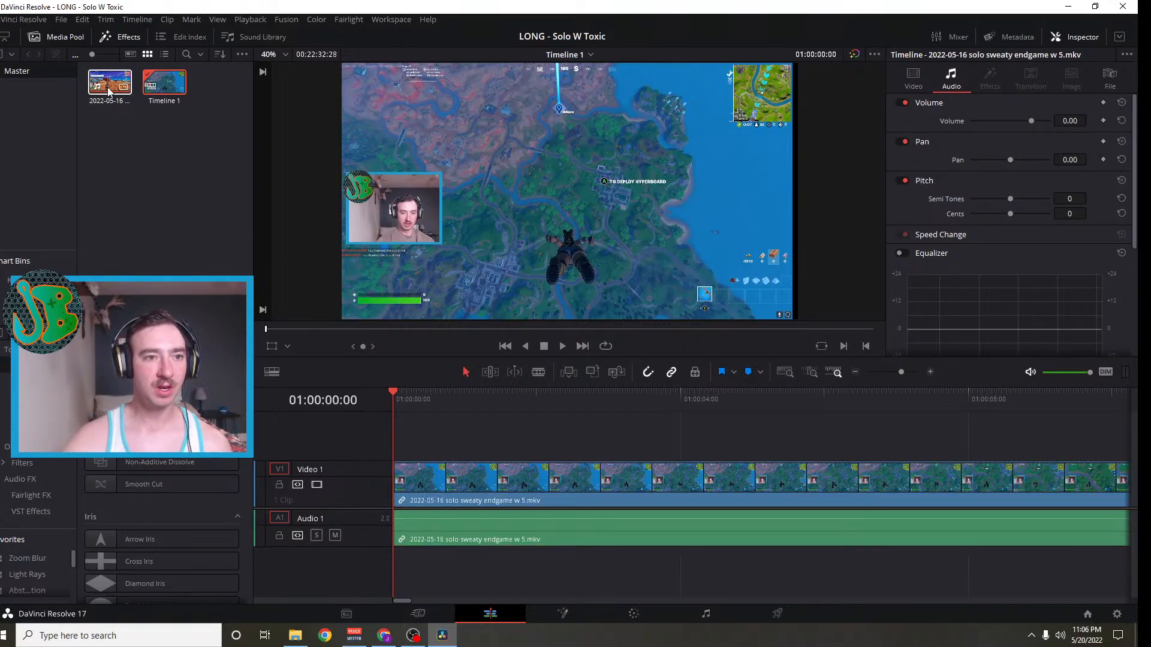
Place a second copy of the gameplay clip on a new track above Video 1 and disable the Video 2 track
drag(114, 90, 402, 452)
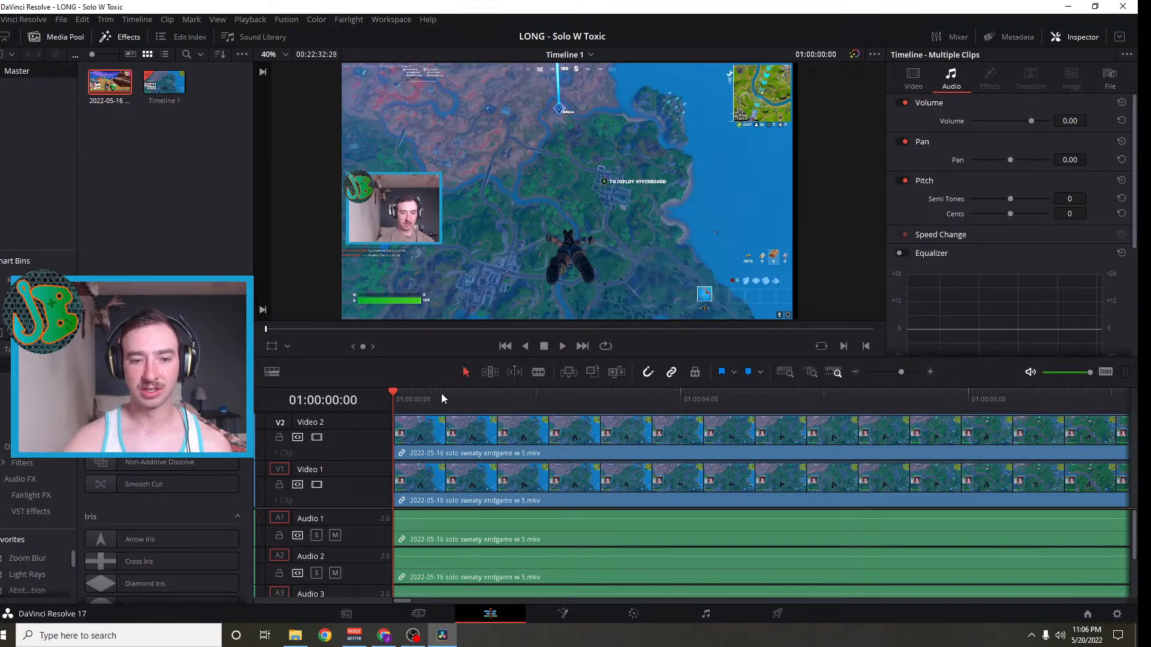
click(317, 437)
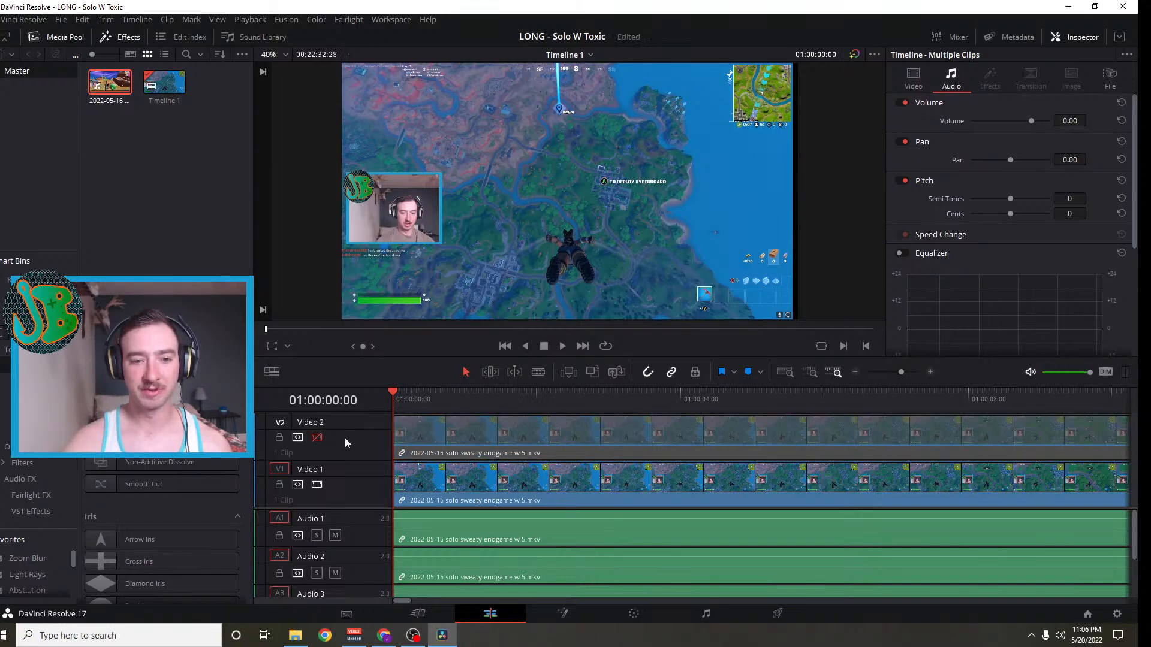
Delete the Audio 4 and Audio 3 tracks added with the second clip, keeping Audio 1 and Audio 2
scroll(353, 539, down, 3)
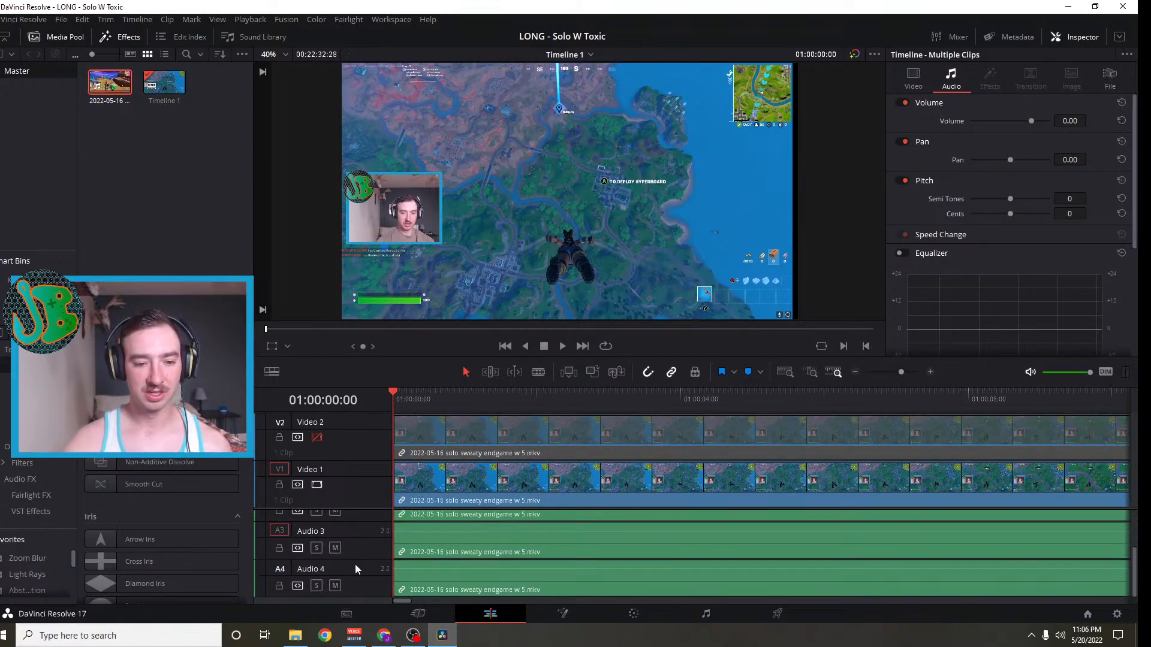
right_click(358, 581)
click(376, 516)
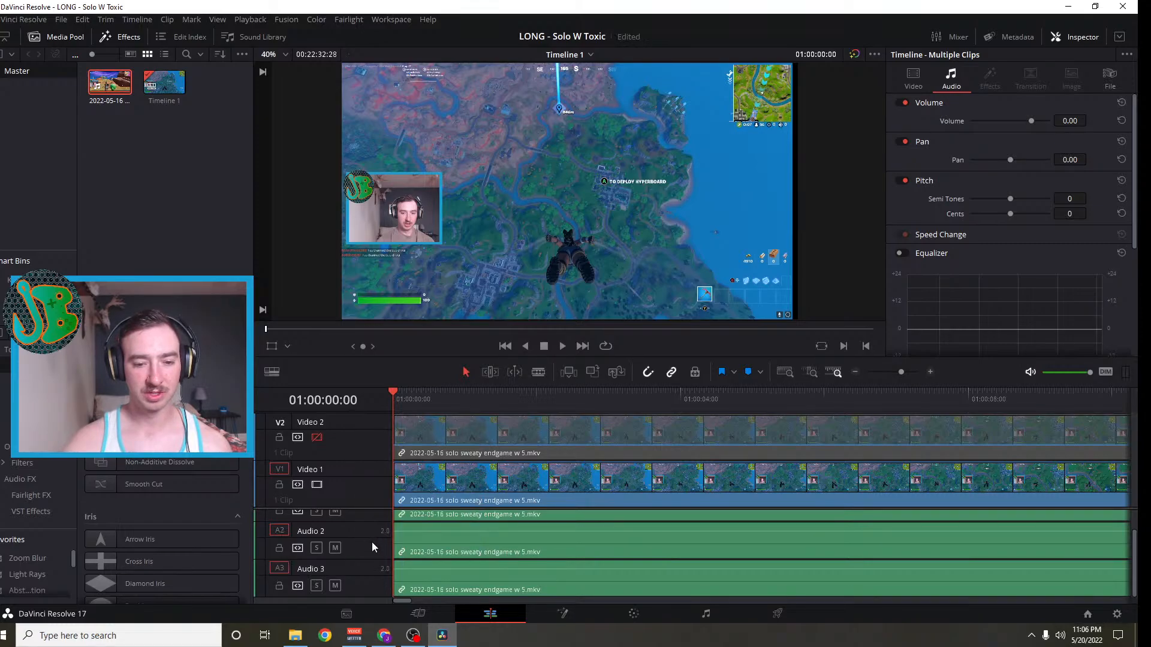
right_click(370, 583)
click(390, 527)
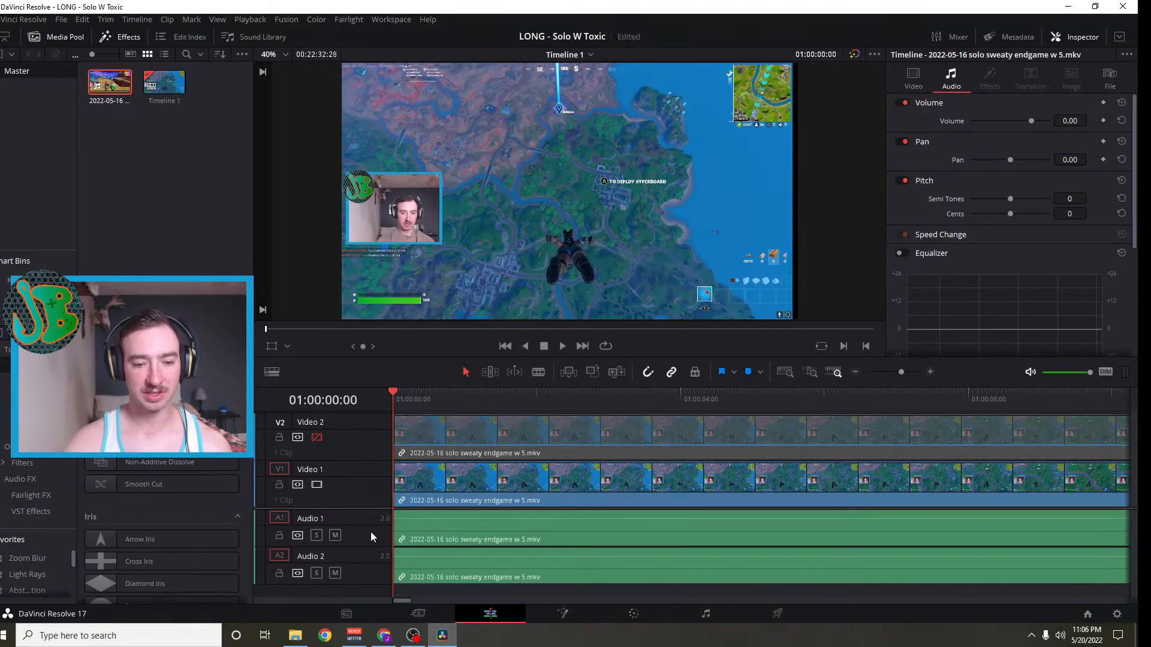
Delete the Audio 2 track and move the divider between the video and audio tracks down until Audio 1 sits at the timeline's lower edge
right_click(357, 564)
click(383, 502)
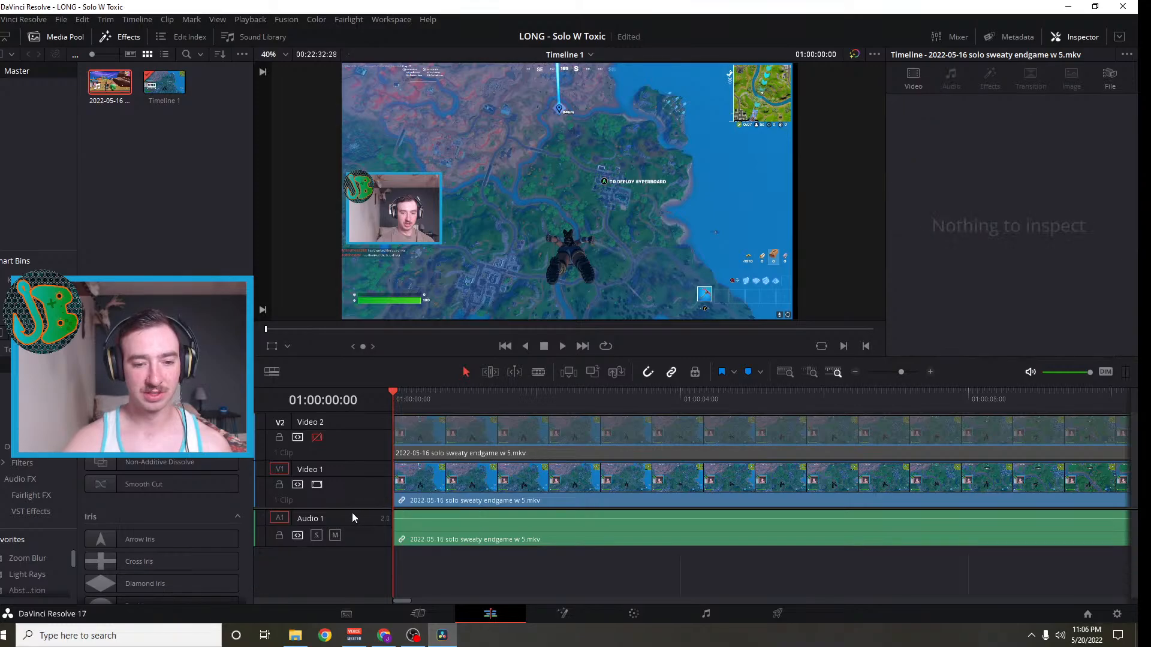
drag(352, 514, 355, 549)
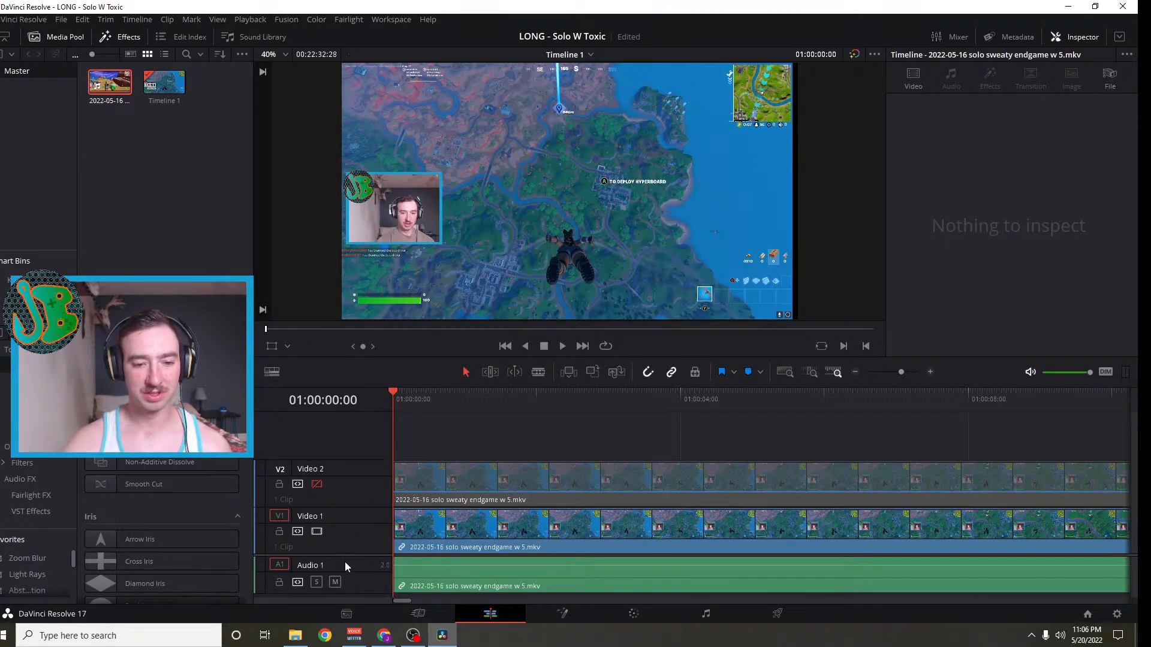
drag(353, 557, 356, 548)
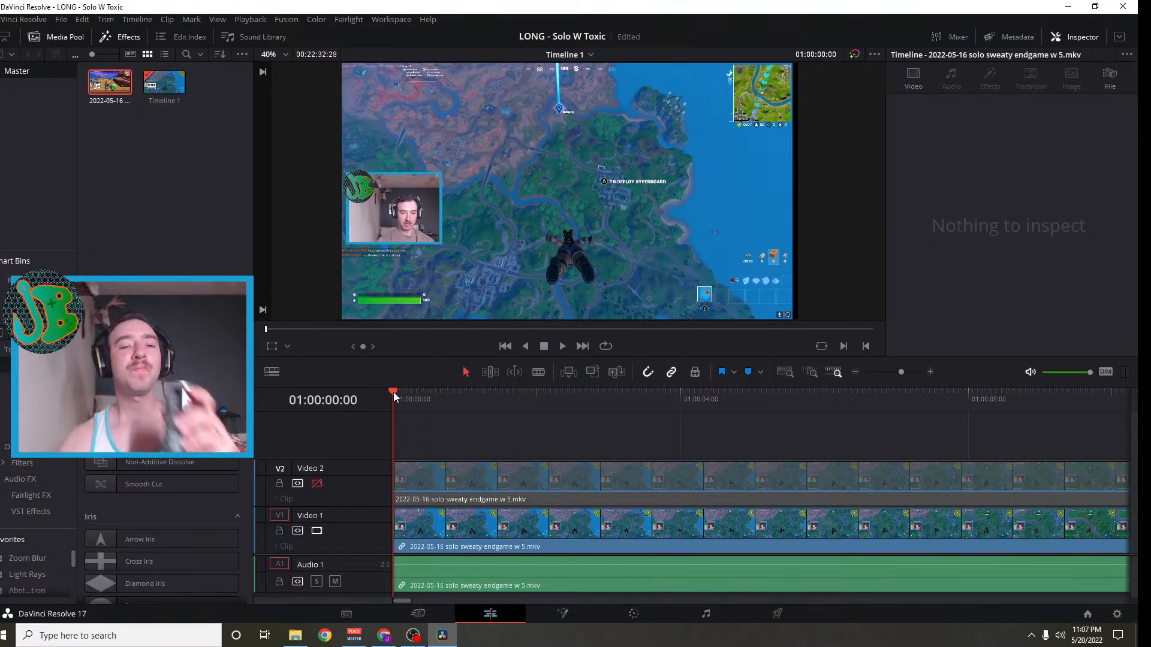
Play the timeline from its start, lower the monitoring volume to below half while listening, and stop playback just before one minute
drag(389, 393, 378, 437)
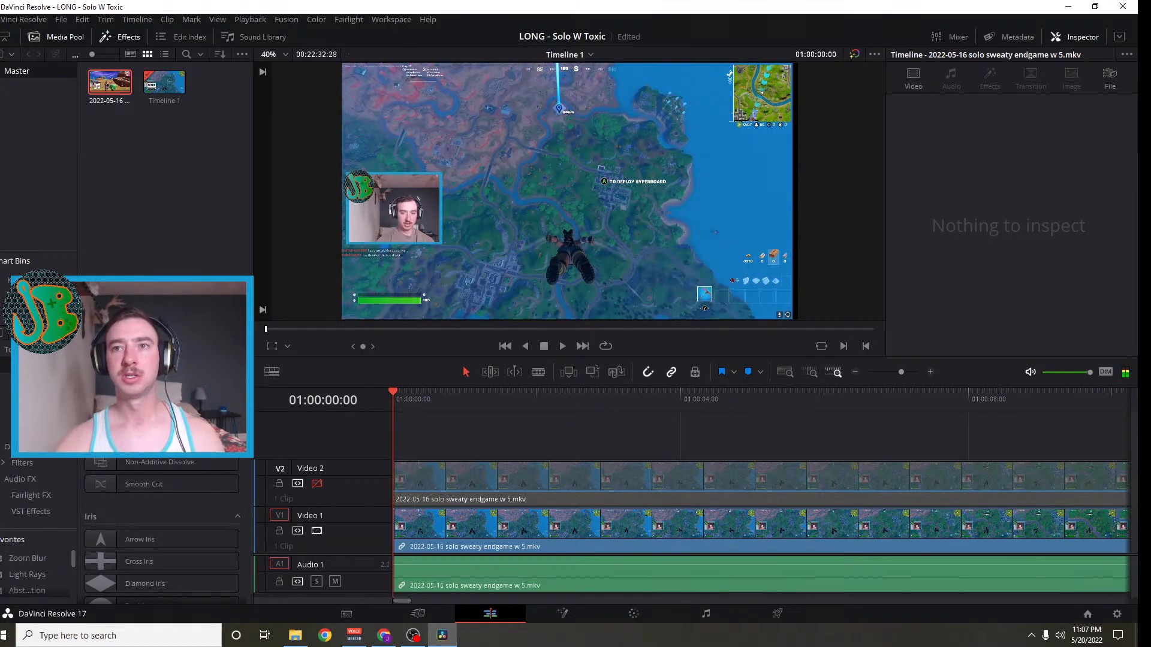
key(alt+Tab)
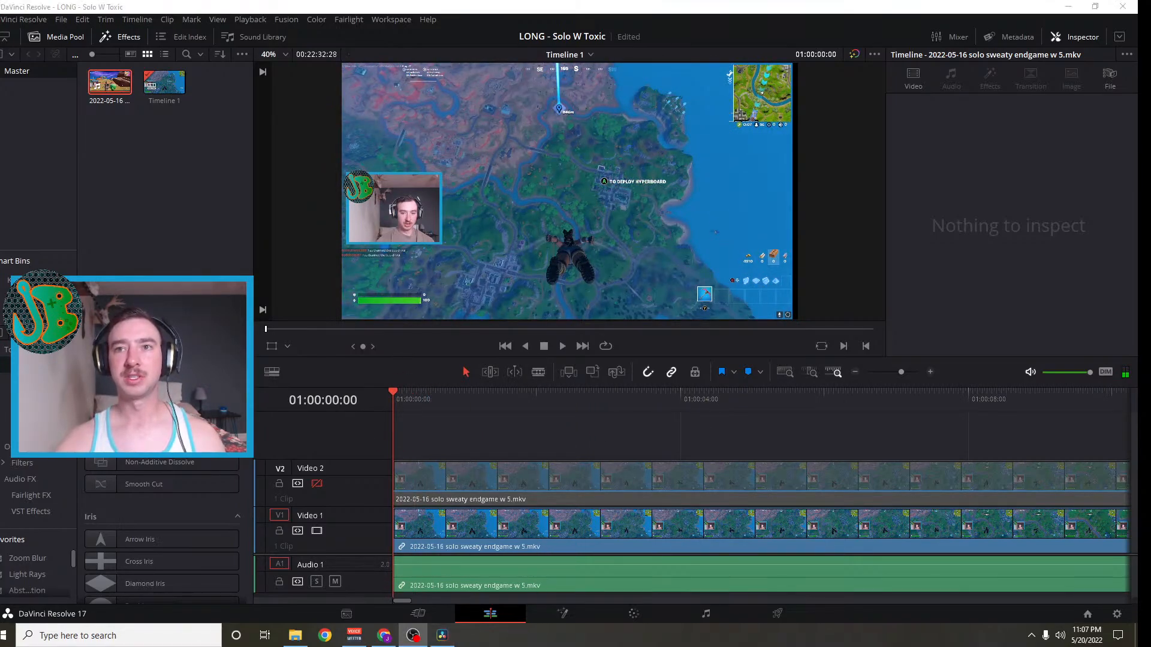
click(563, 346)
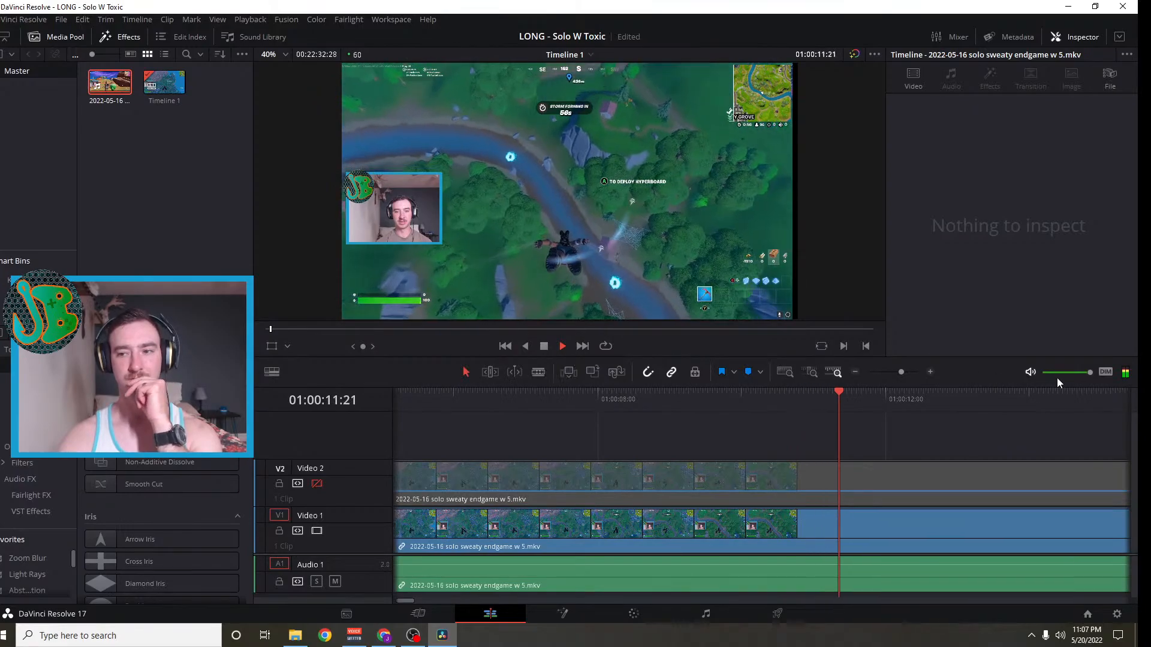
drag(1089, 372, 1075, 371)
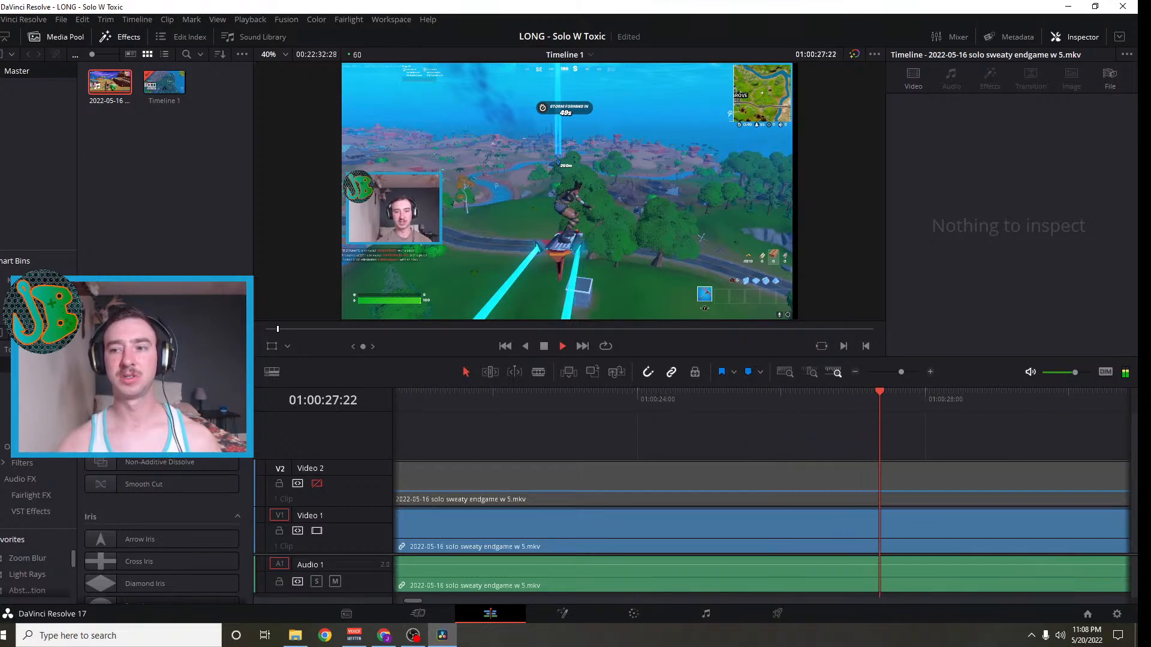
drag(1073, 375, 1056, 374)
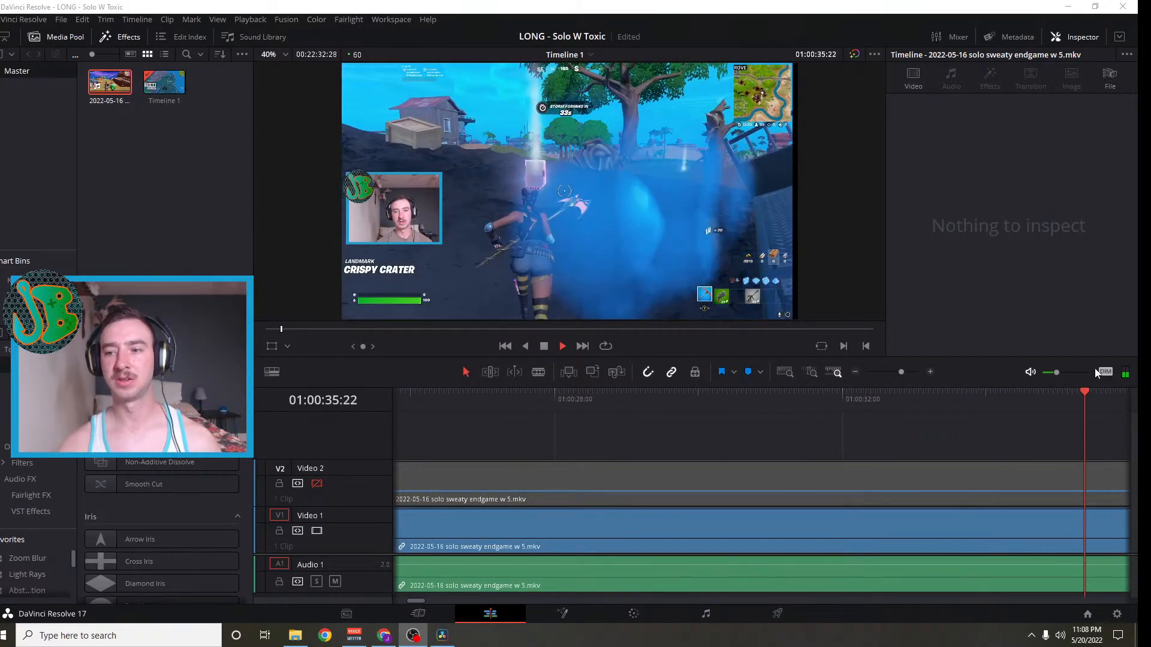
click(1037, 442)
mouse_move(1055, 375)
drag(1055, 375, 1062, 373)
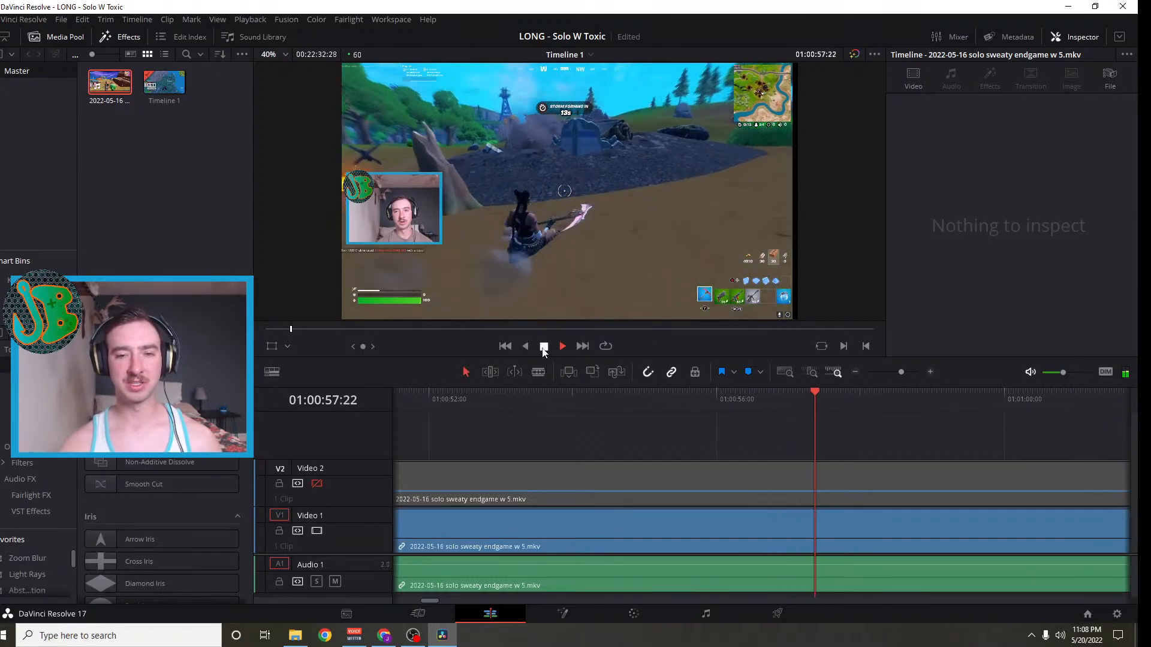
click(543, 347)
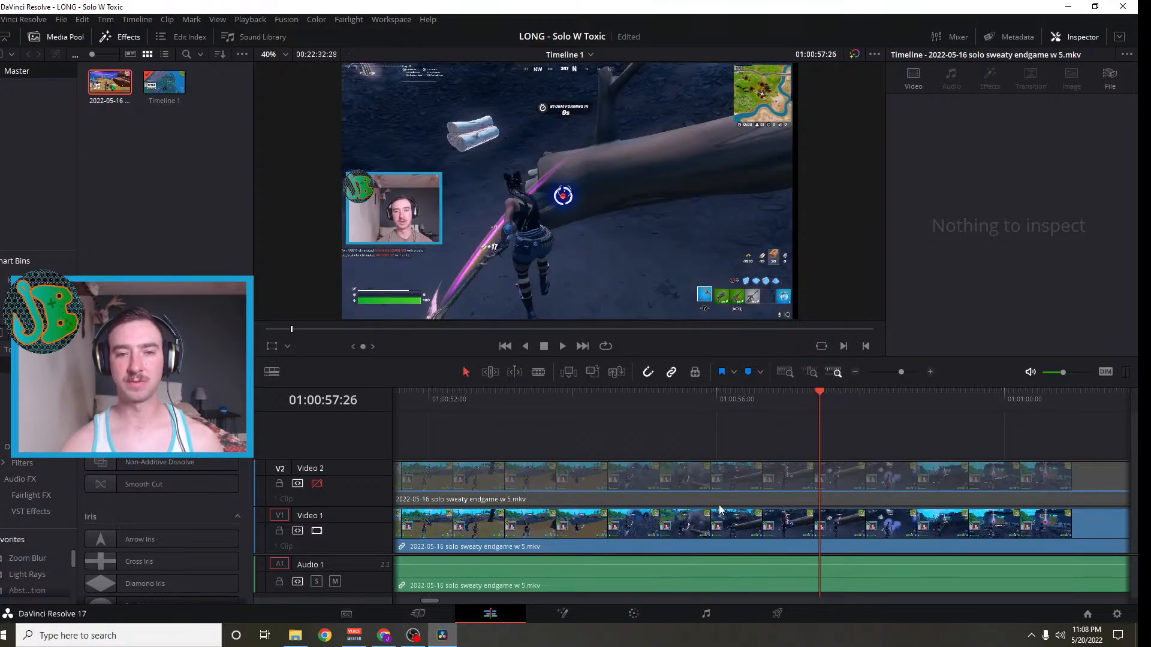
Scrub the gameplay from 01:00:57 to 01:01:26:52, zooming the timeline out to cover a longer stretch of the recording
click(61, 19)
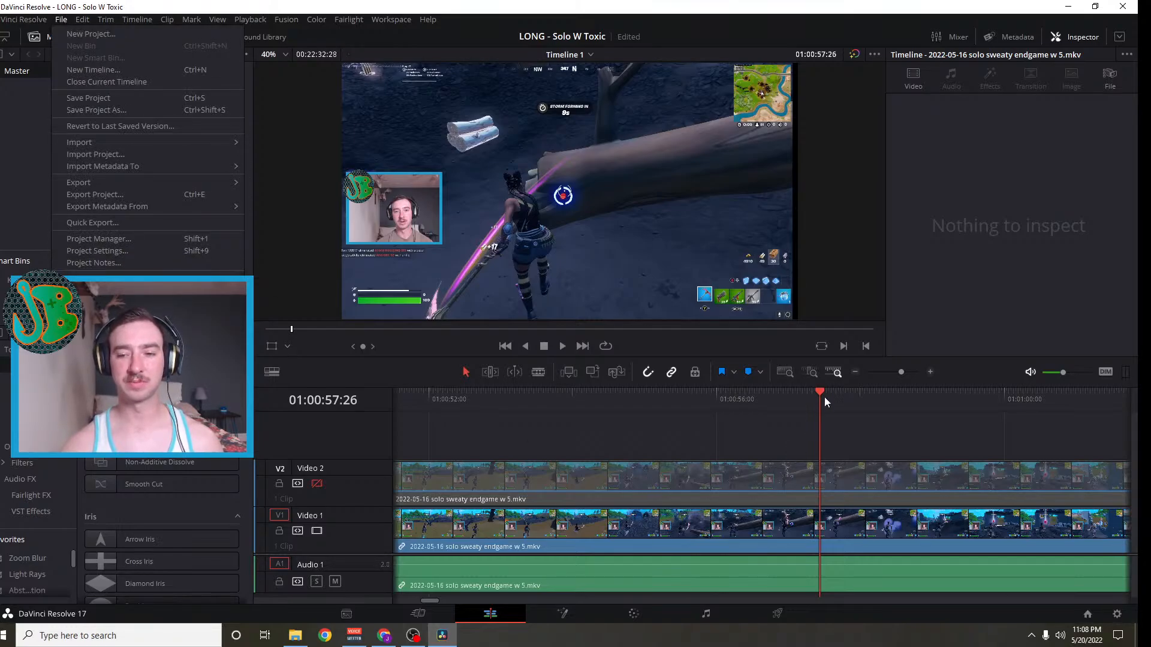
drag(817, 393, 832, 430)
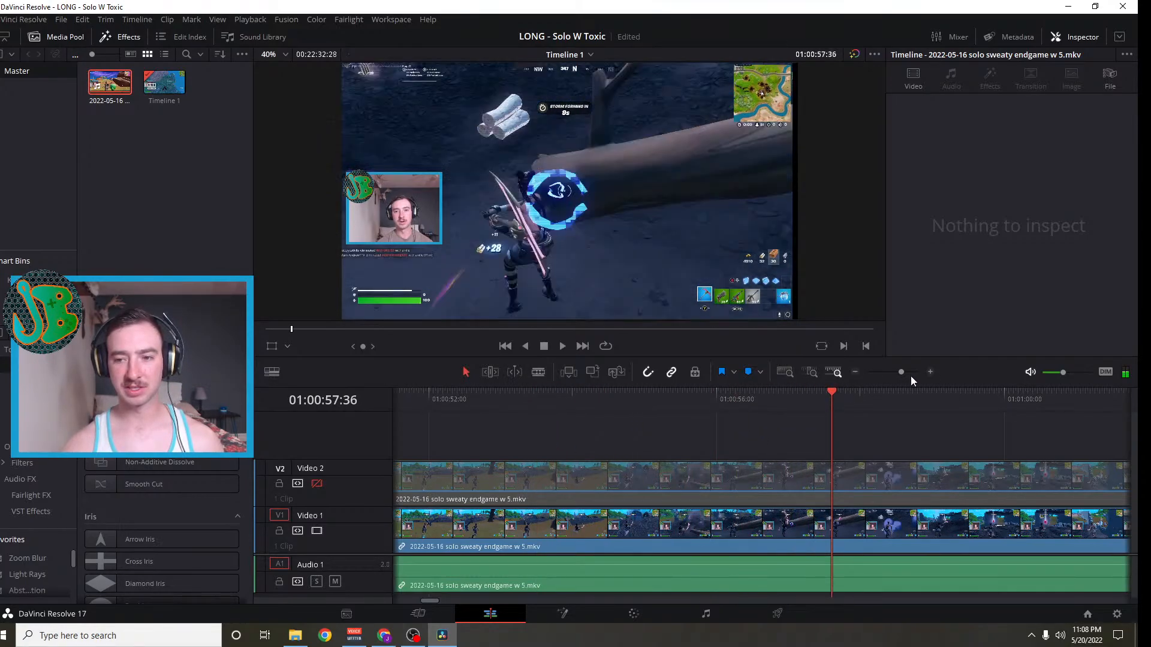
click(908, 406)
drag(909, 410, 1010, 419)
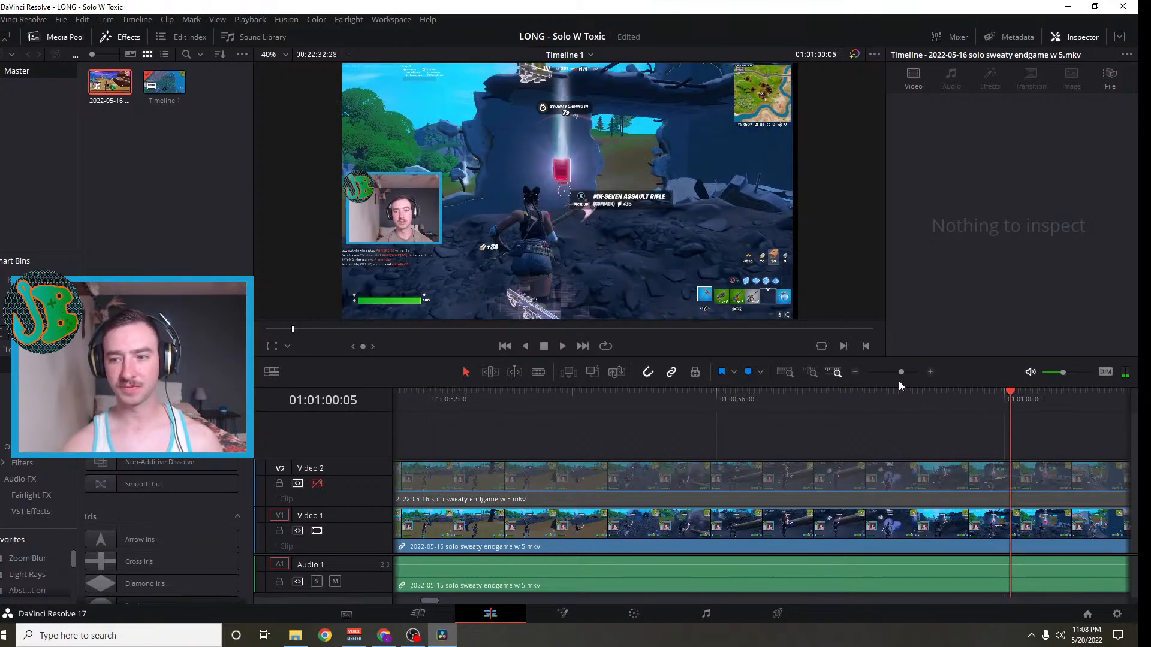
click(856, 372)
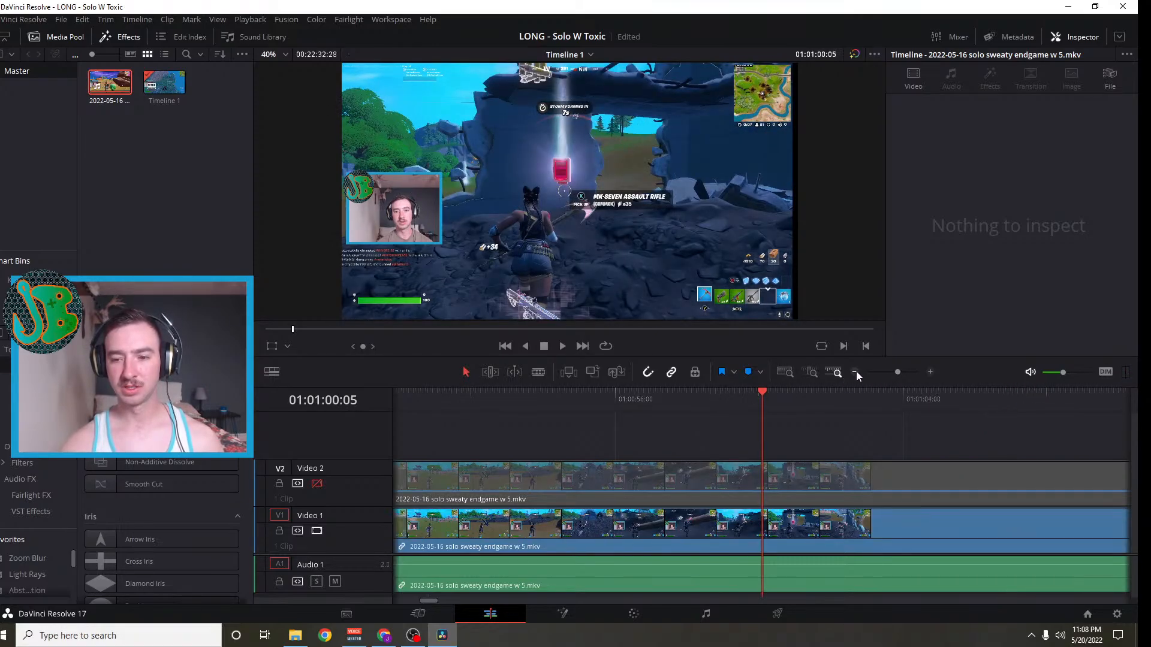
drag(762, 393, 1010, 420)
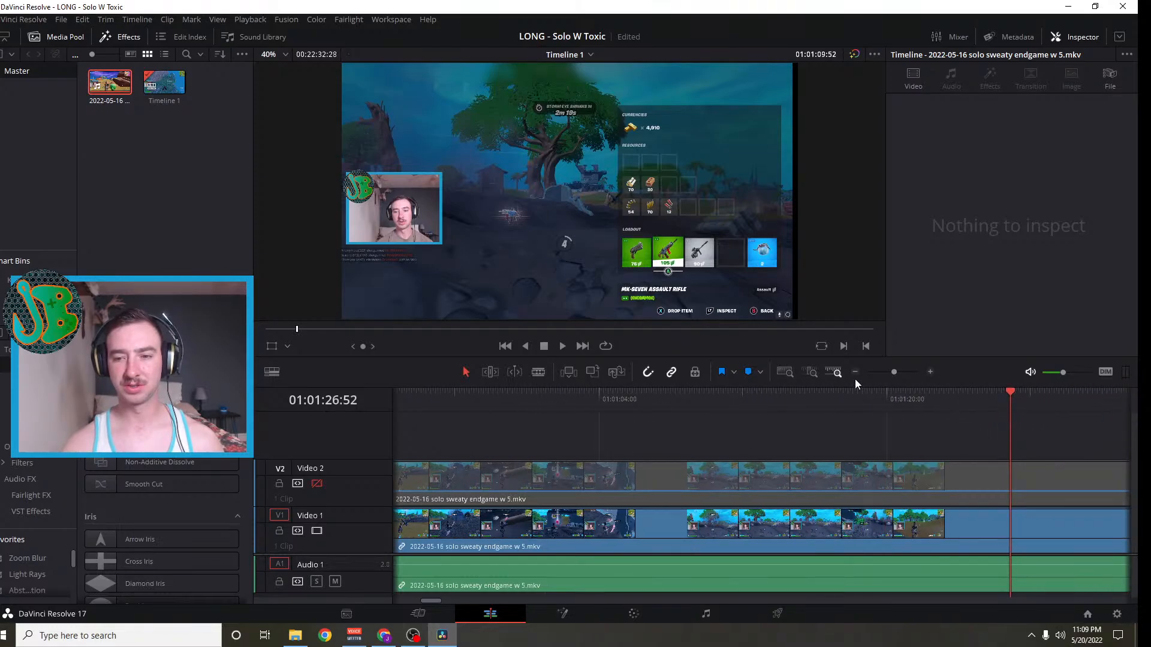
click(854, 371)
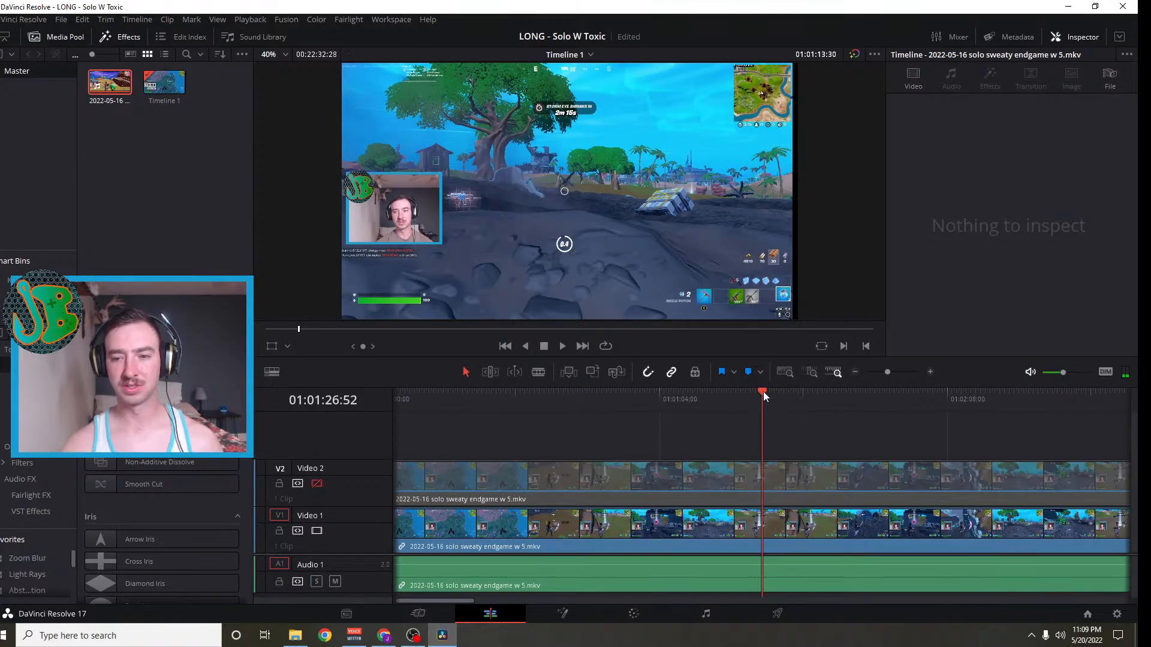
Scrub on through the gameplay up to 01:13:50:16, examining the footage for the part of the match worth editing
drag(762, 391, 950, 393)
scroll(655, 520, right, 1)
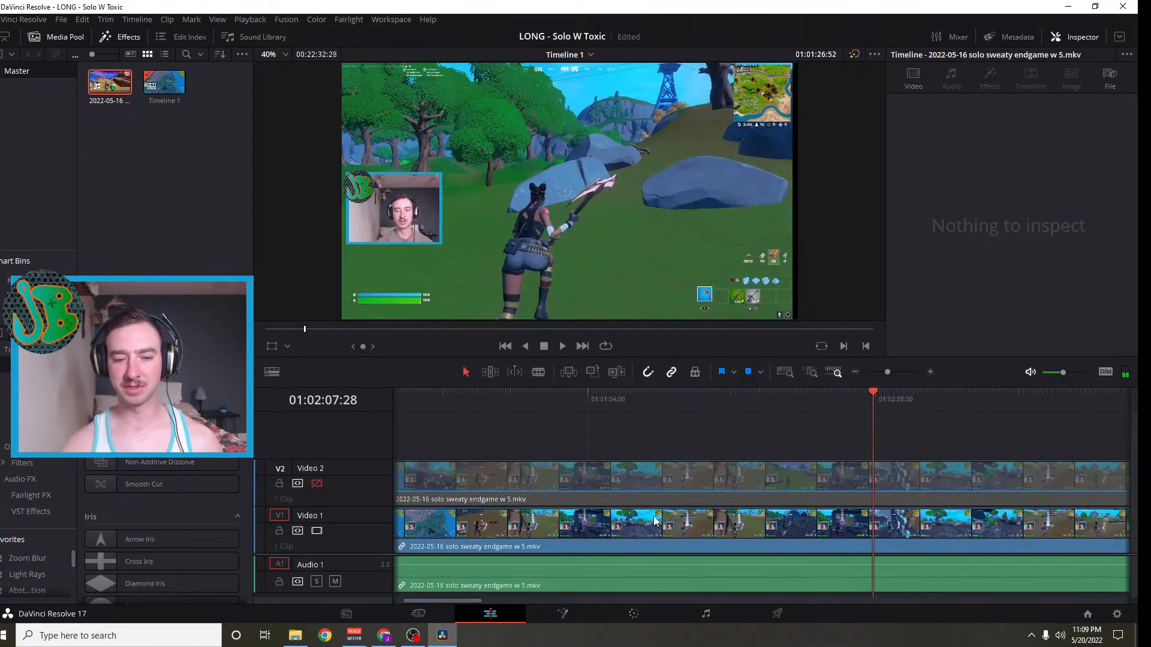
scroll(655, 520, right, 4)
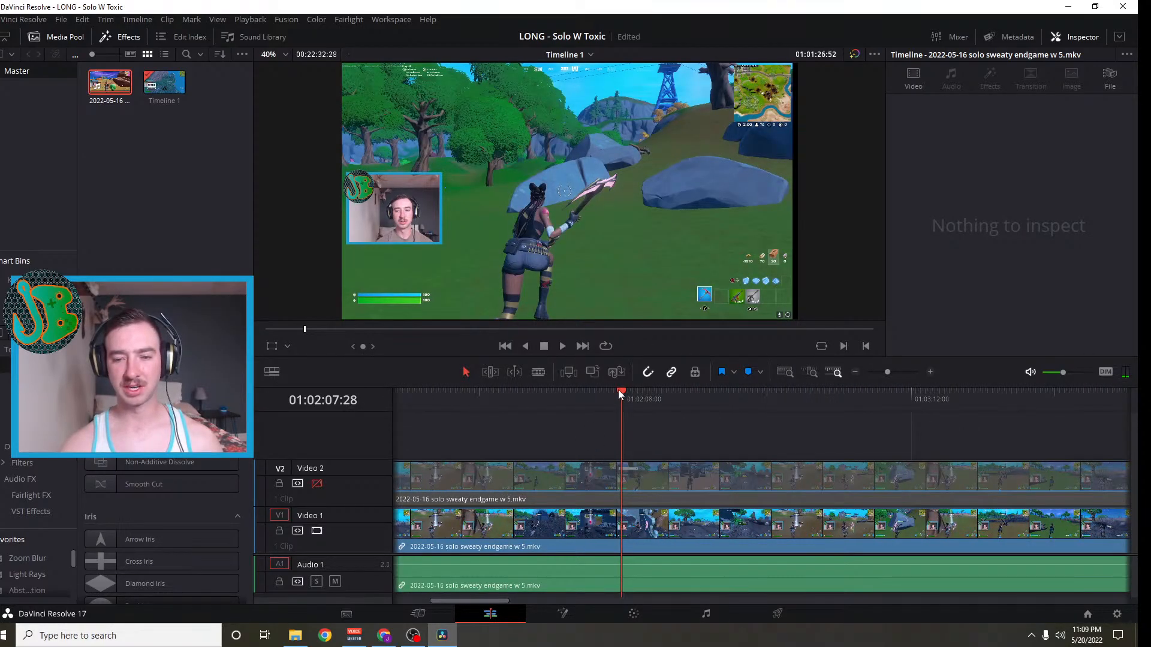
drag(617, 391, 992, 413)
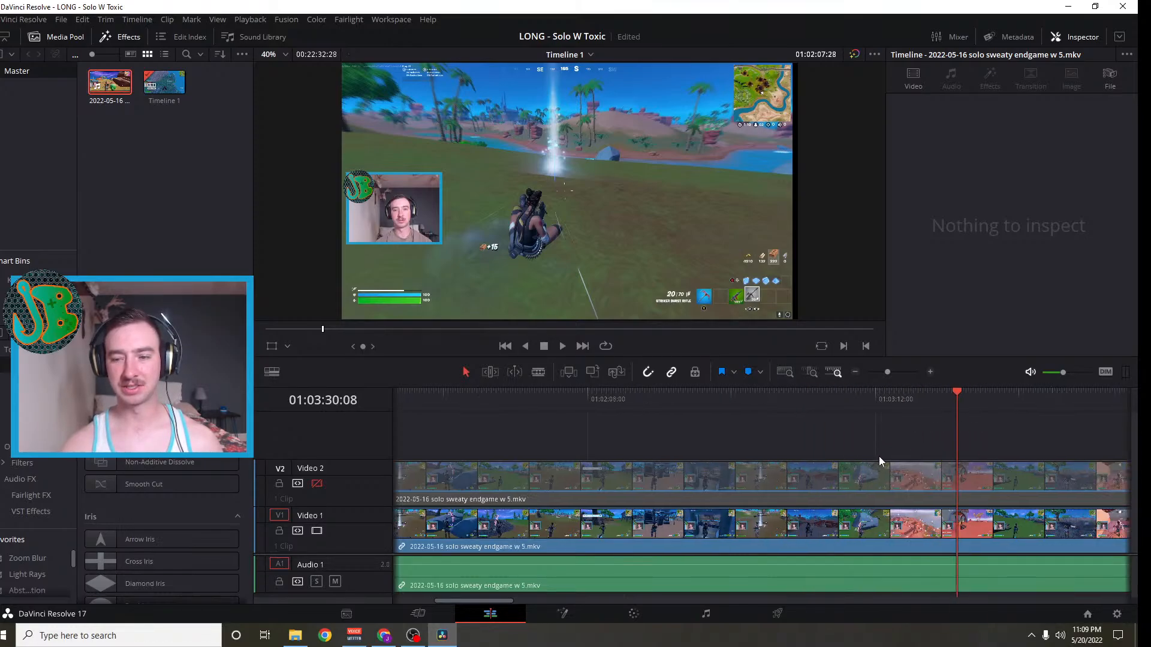
scroll(879, 457, right, 12)
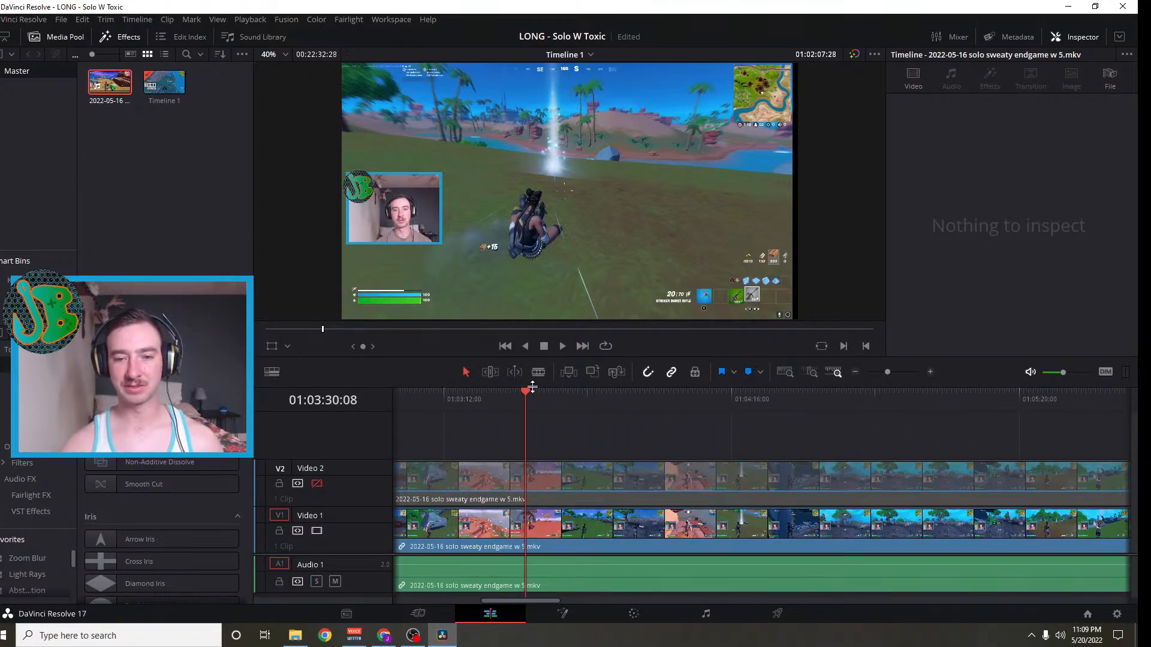
drag(527, 392, 1009, 418)
scroll(872, 474, right, 2)
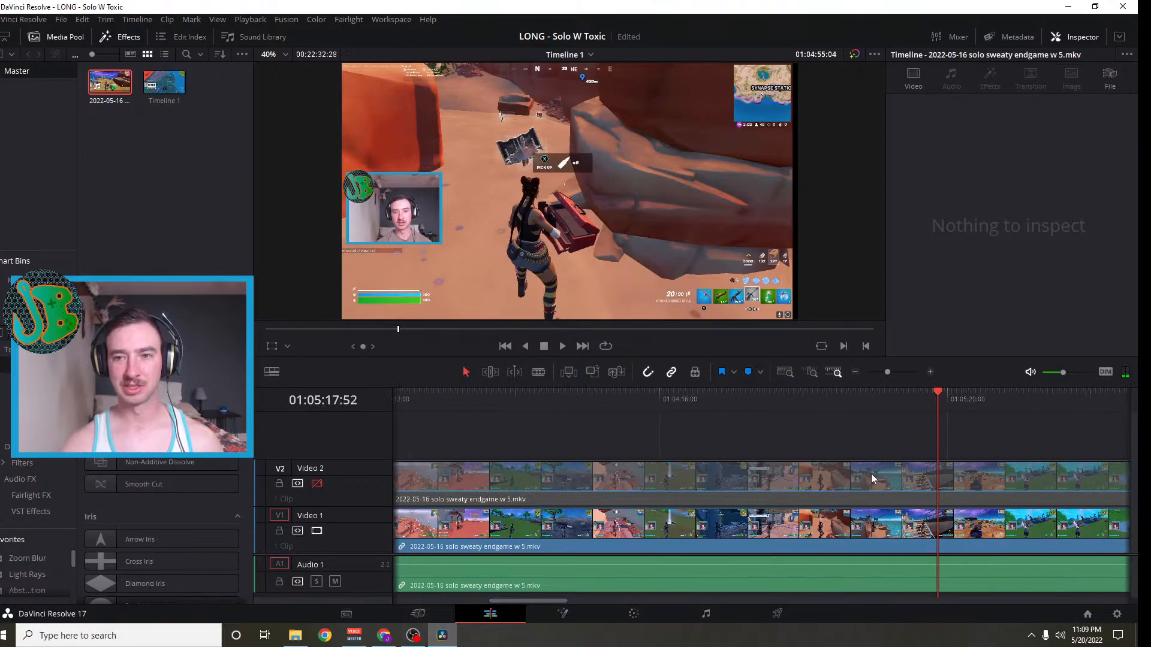
scroll(871, 473, right, 12)
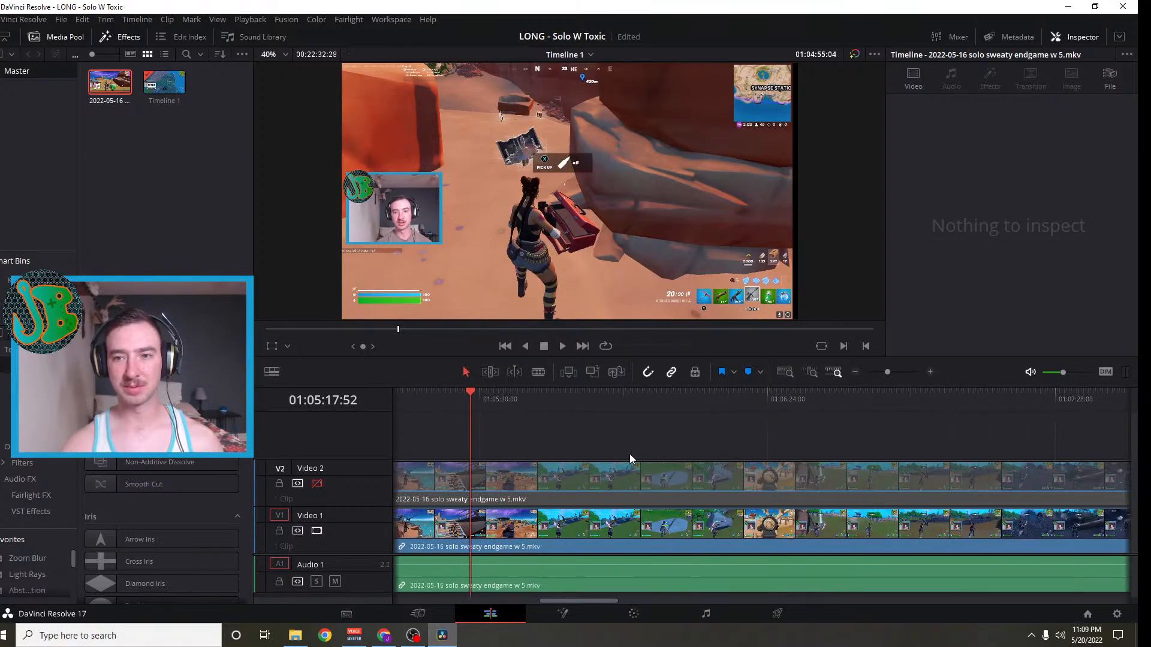
drag(472, 393, 926, 429)
scroll(821, 471, right, 1)
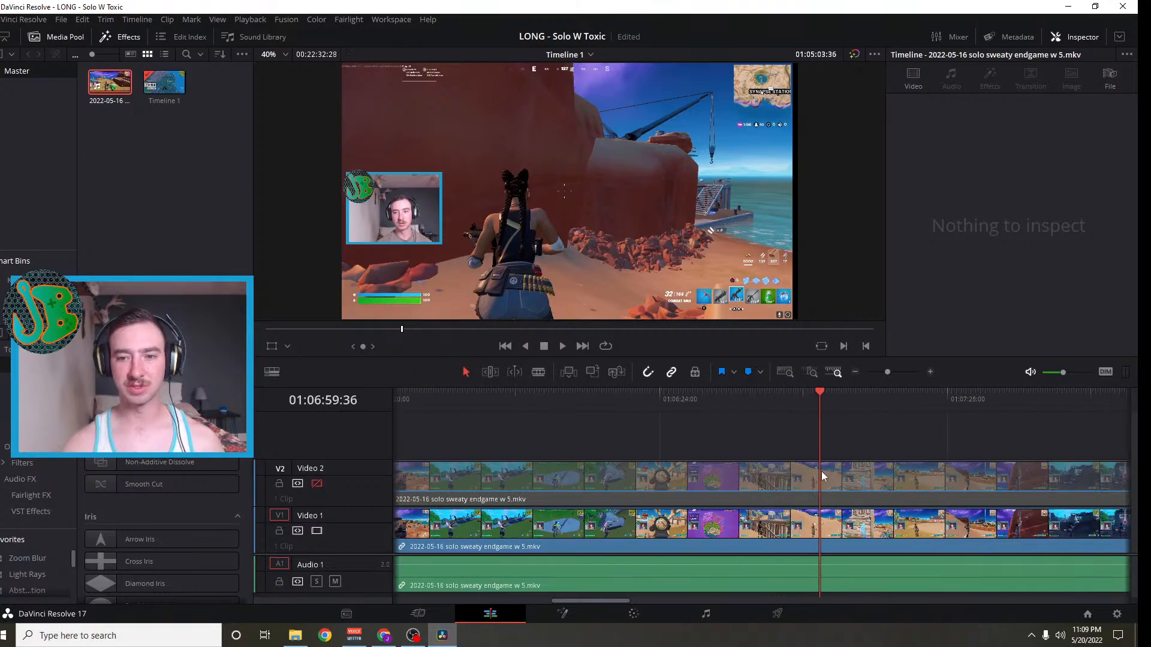
scroll(821, 476, right, 5)
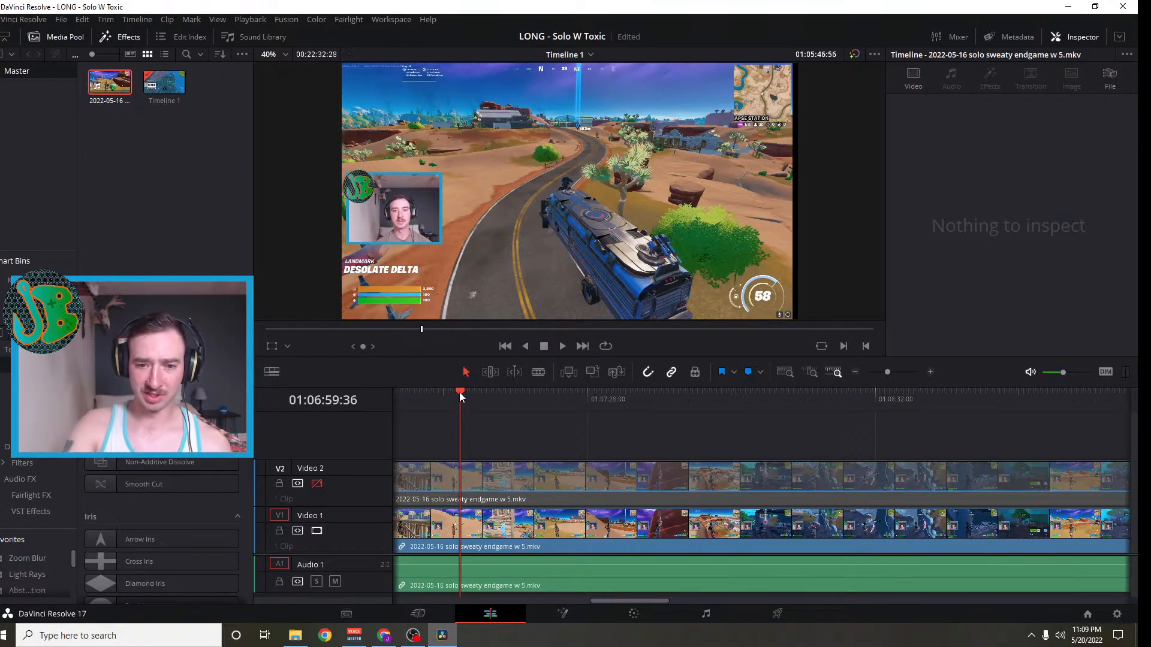
drag(460, 392, 954, 438)
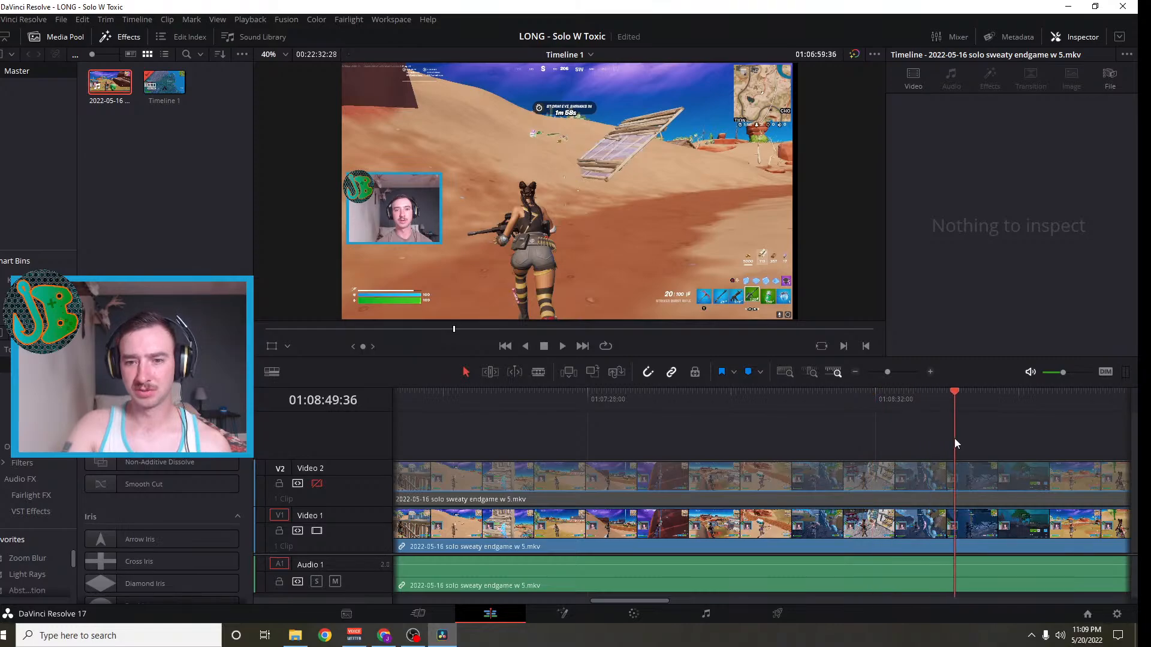
scroll(839, 485, right, 6)
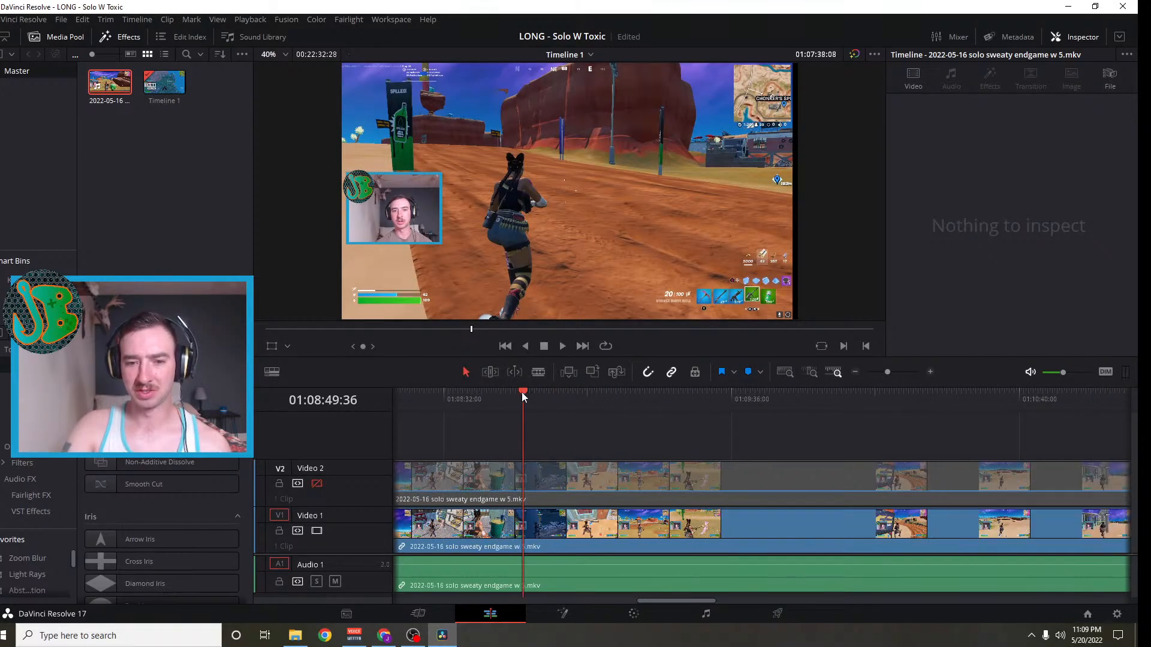
drag(524, 390, 797, 444)
scroll(768, 480, right, 3)
scroll(767, 478, right, 3)
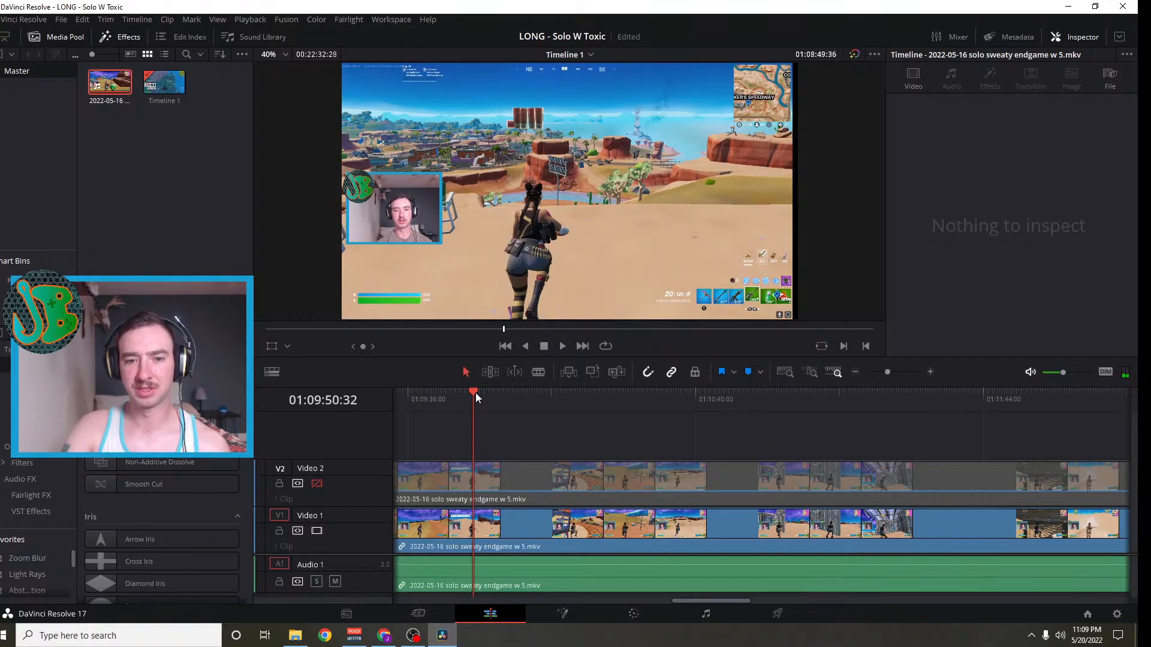
drag(471, 391, 666, 430)
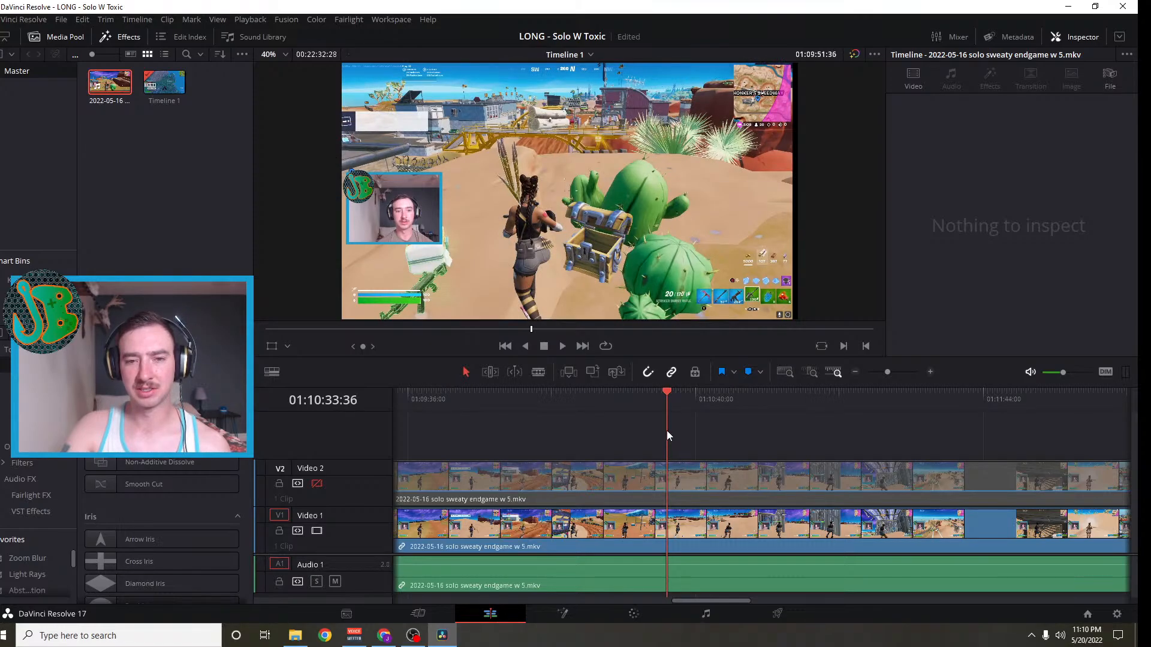
scroll(695, 431, down, 5)
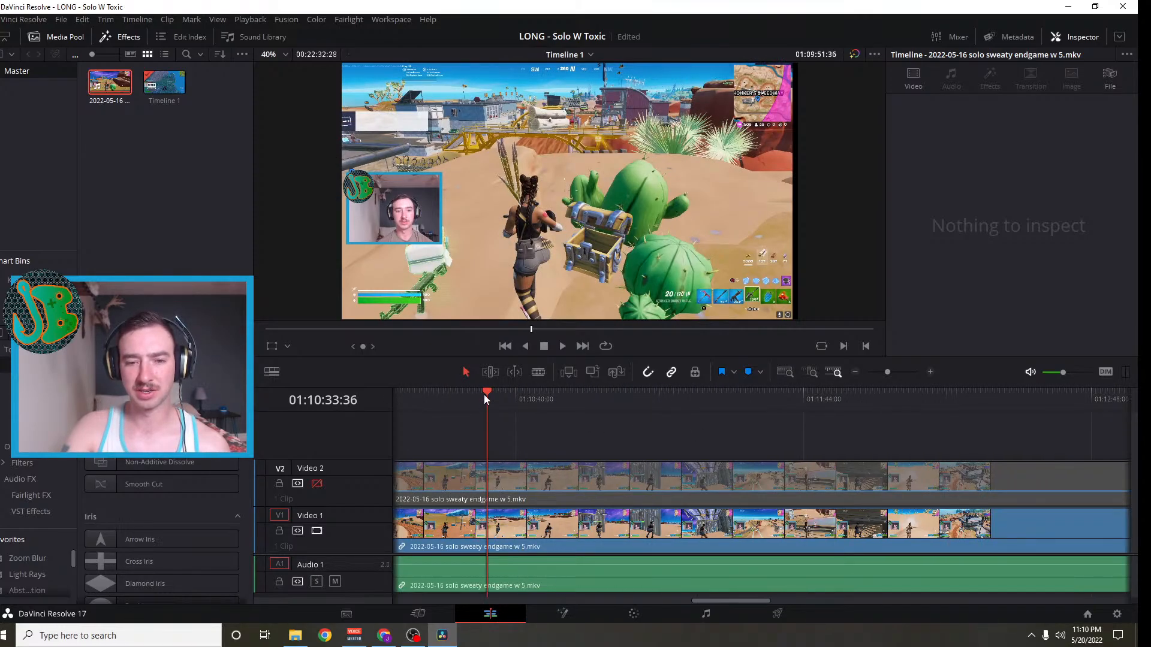
drag(486, 397, 821, 448)
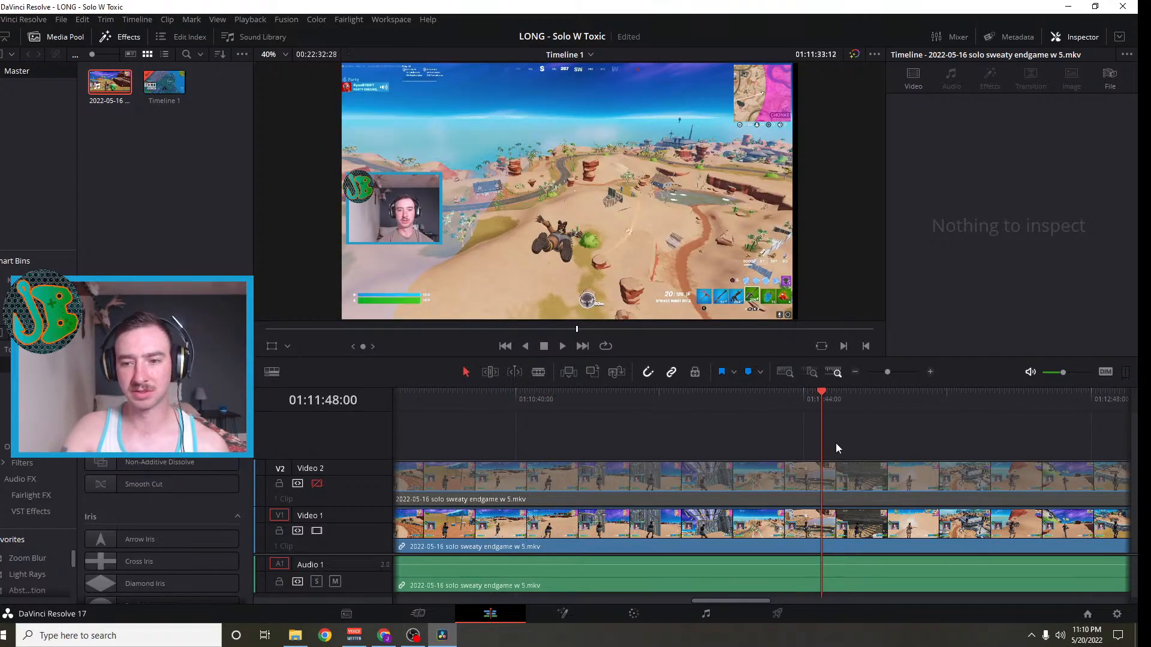
scroll(837, 452, right, 5)
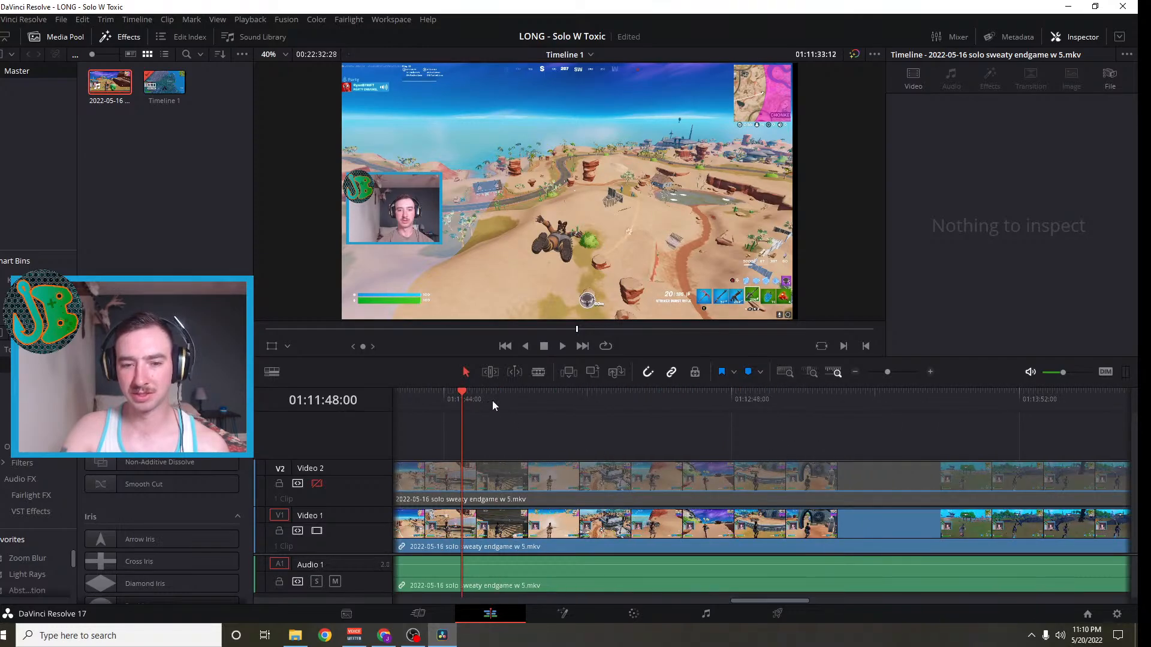
drag(460, 391, 729, 459)
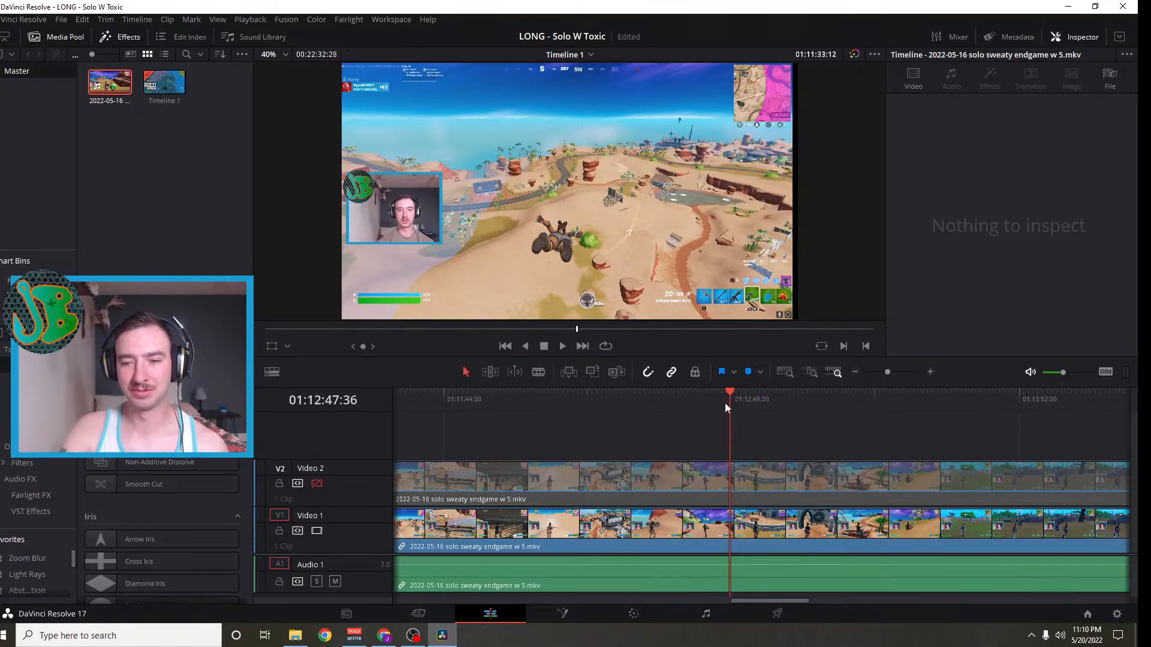
drag(724, 403, 858, 426)
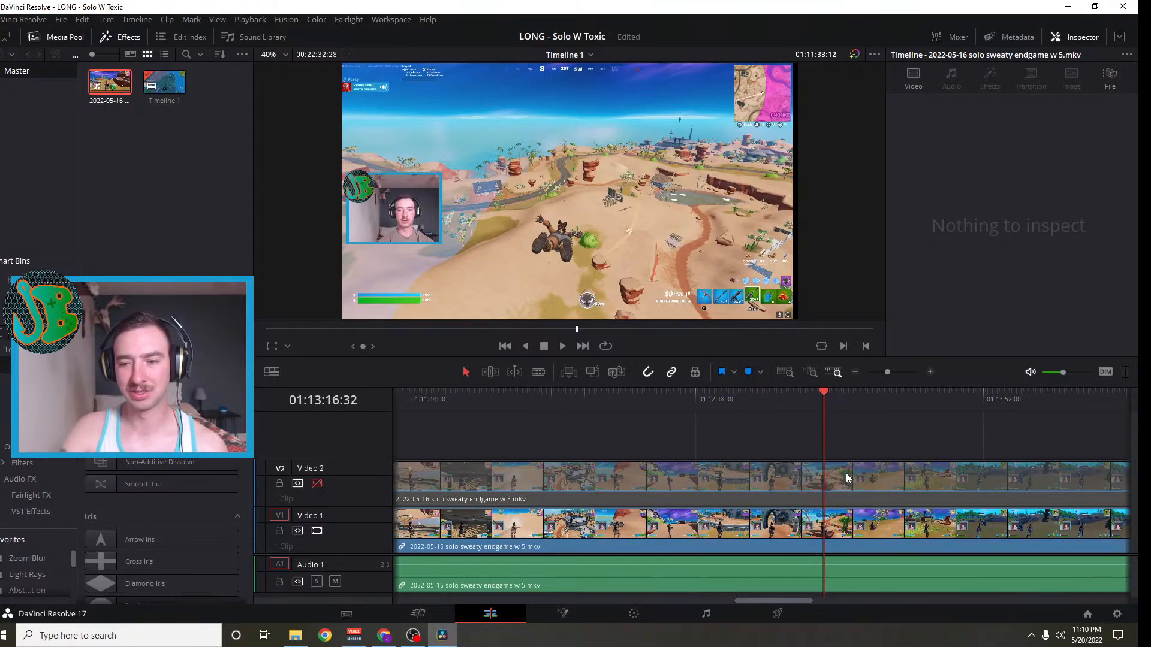
scroll(848, 478, right, 5)
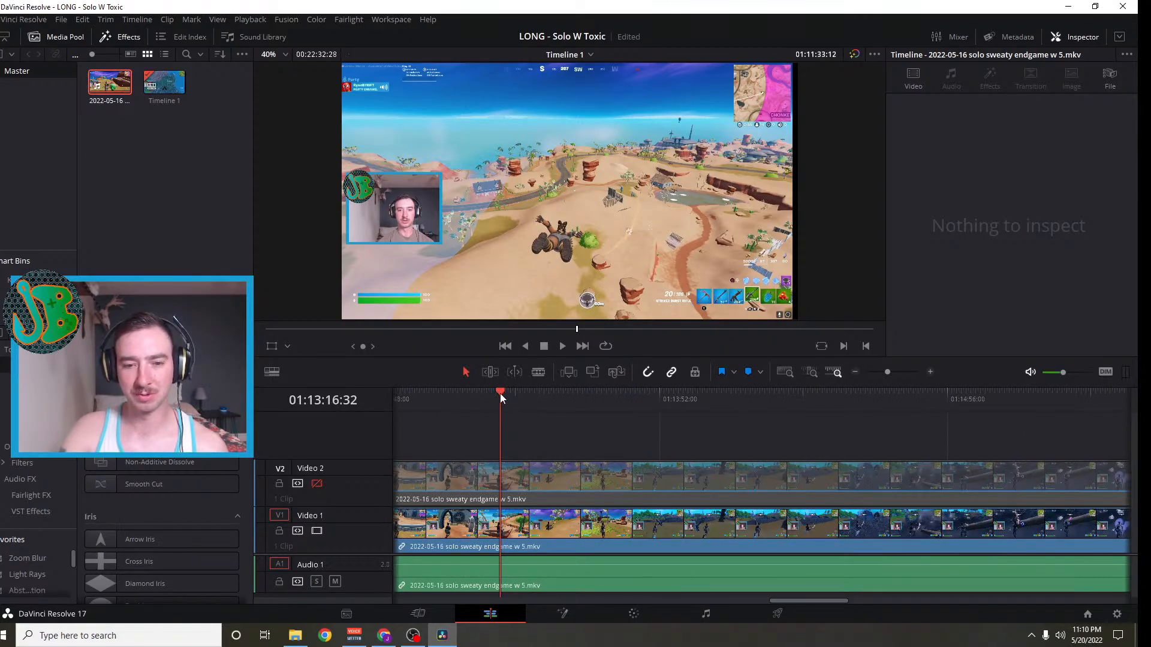
drag(500, 393, 653, 424)
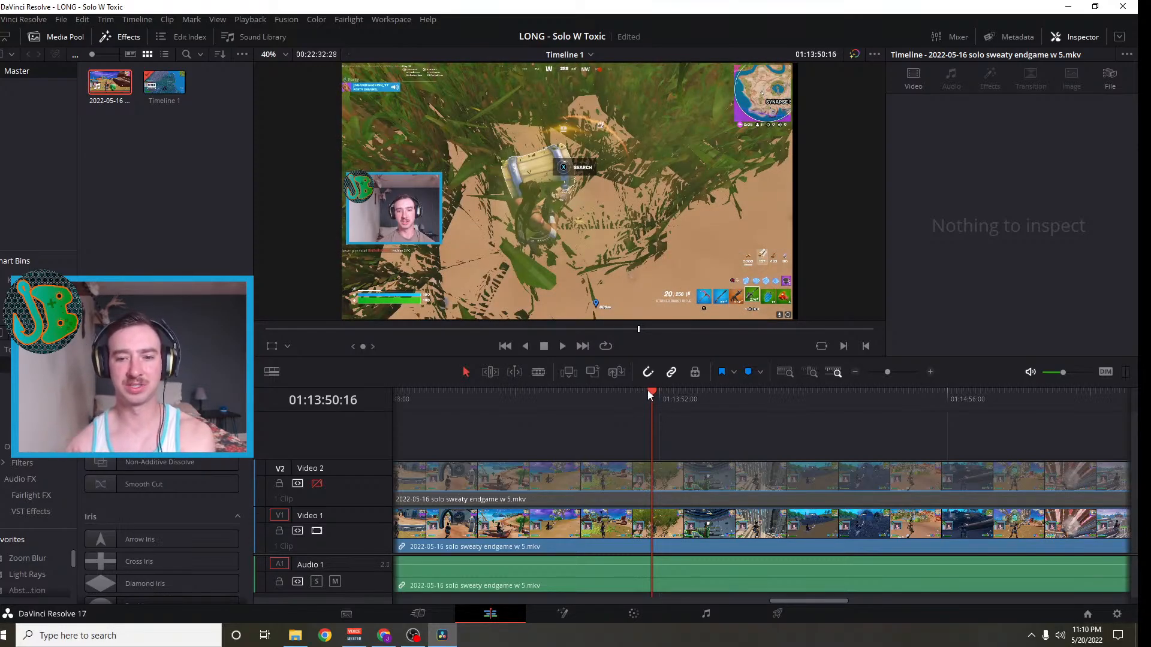
Find the fight's key moment around 01:14:15:13 and add a marker there on the linked Video 1 and Audio 1 clip
drag(650, 393, 782, 421)
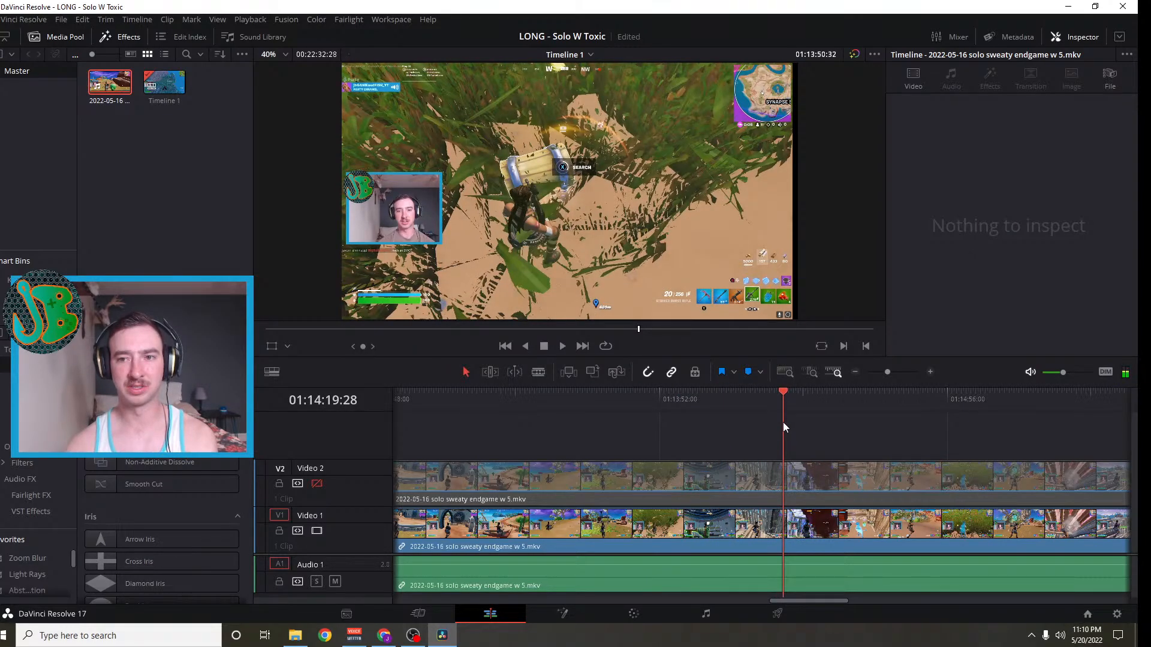
drag(783, 422, 616, 432)
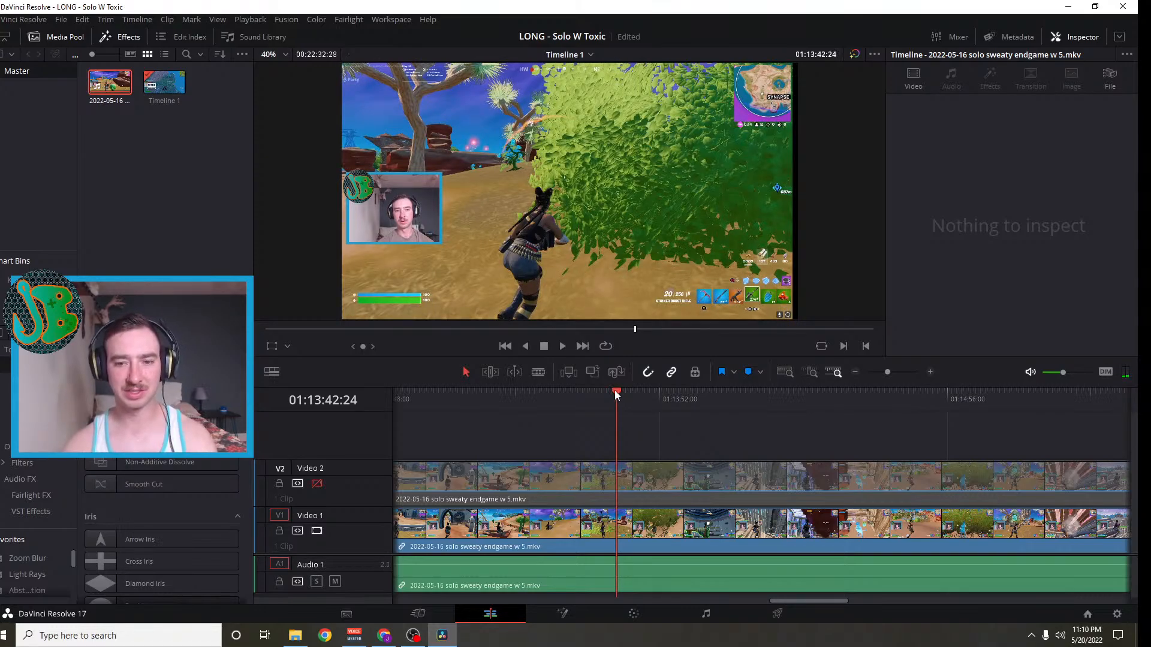
drag(616, 393, 807, 397)
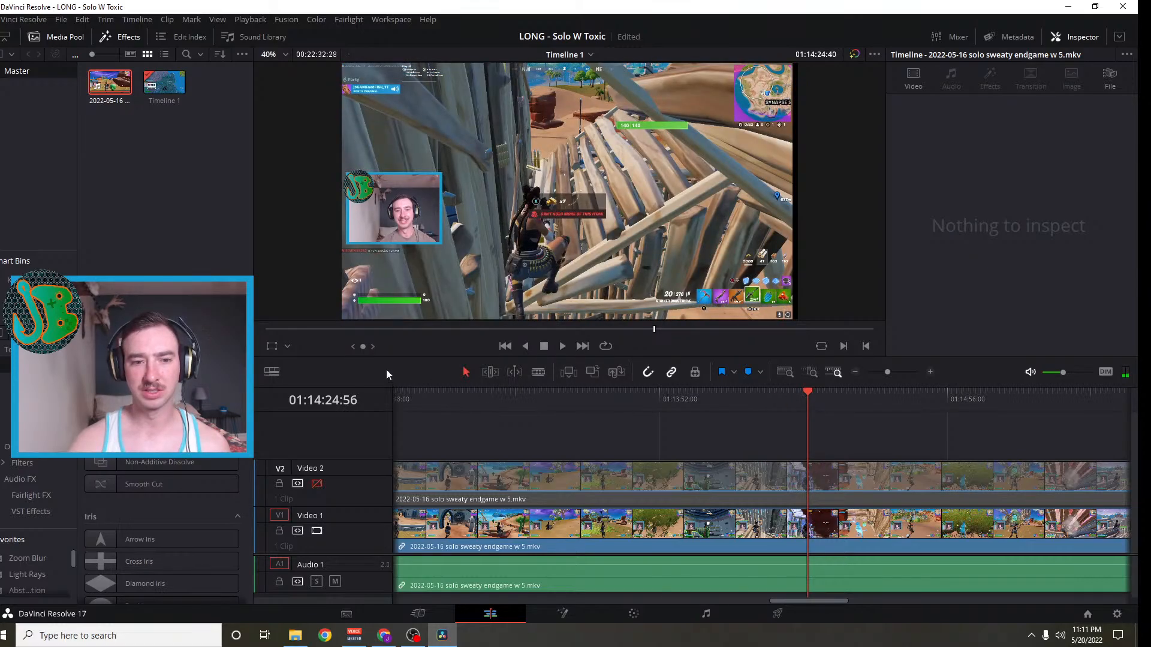
drag(366, 348, 333, 348)
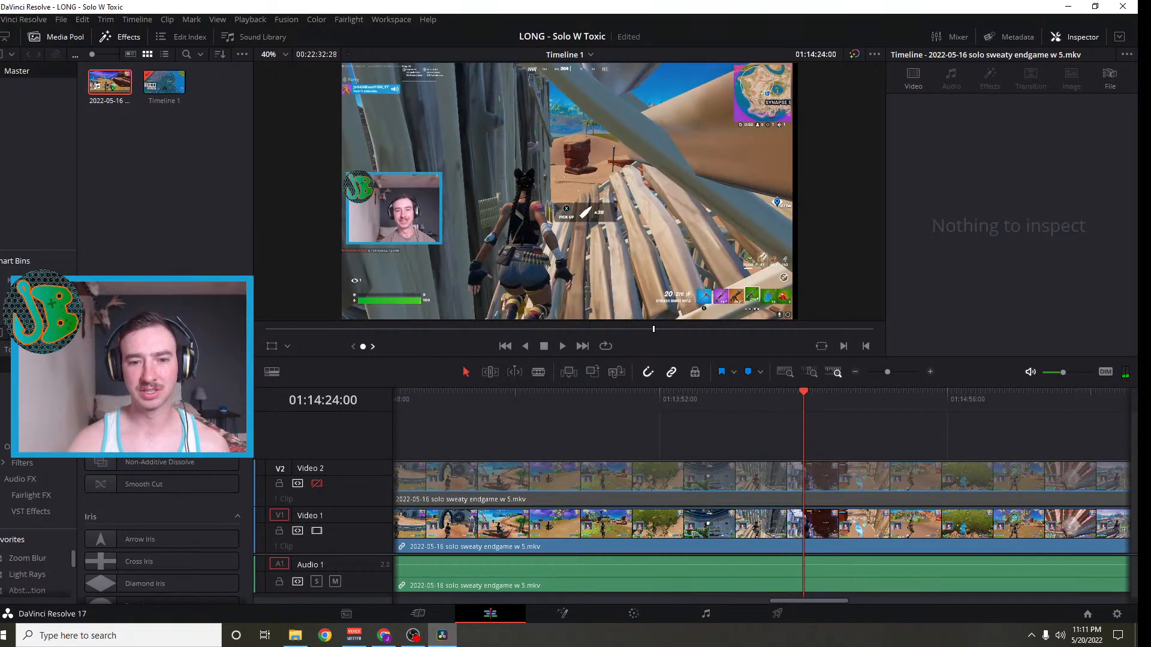
key(j)
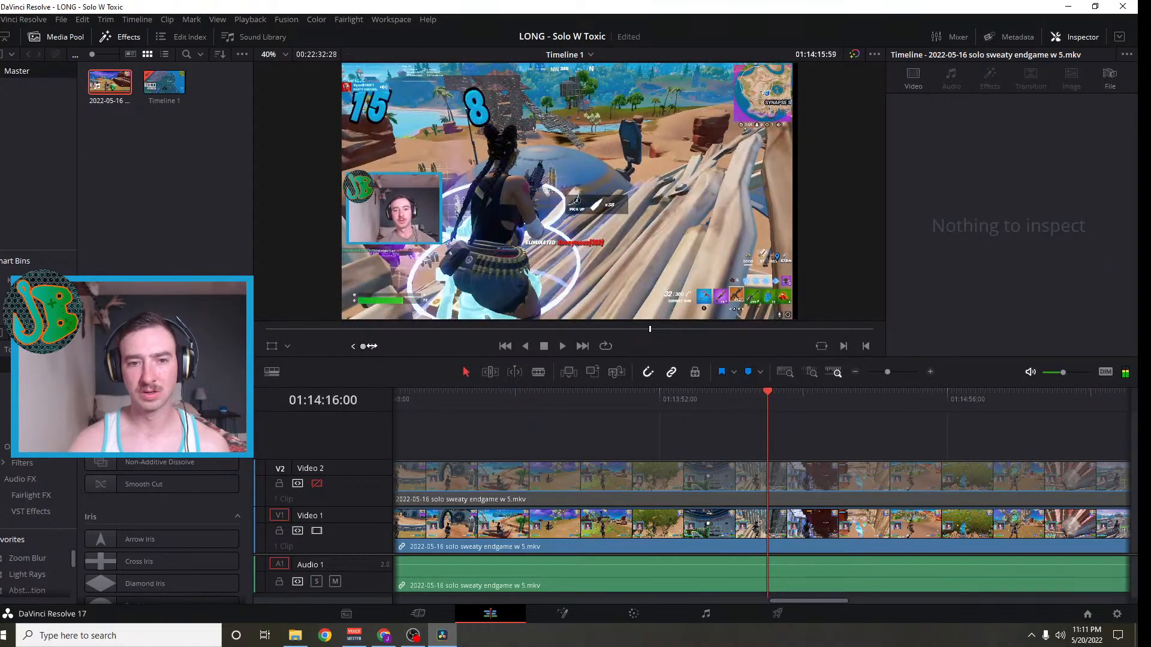
mouse_move(362, 346)
mouse_down()
mouse_move(342, 346)
mouse_move(354, 346)
mouse_up()
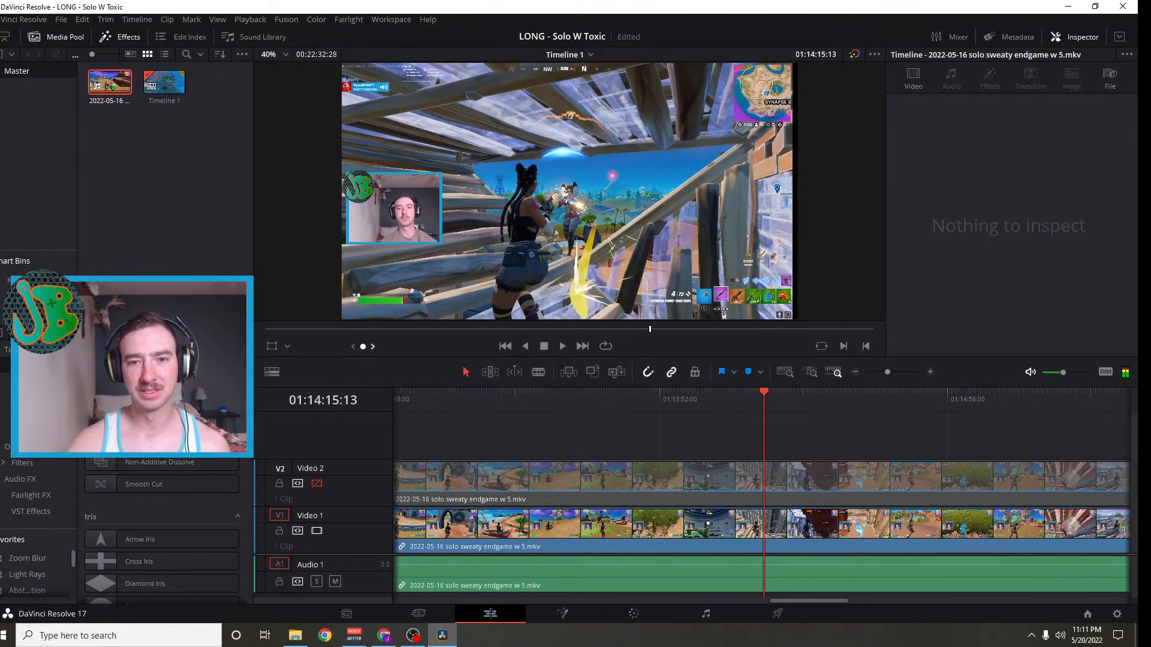
click(772, 545)
key(m)
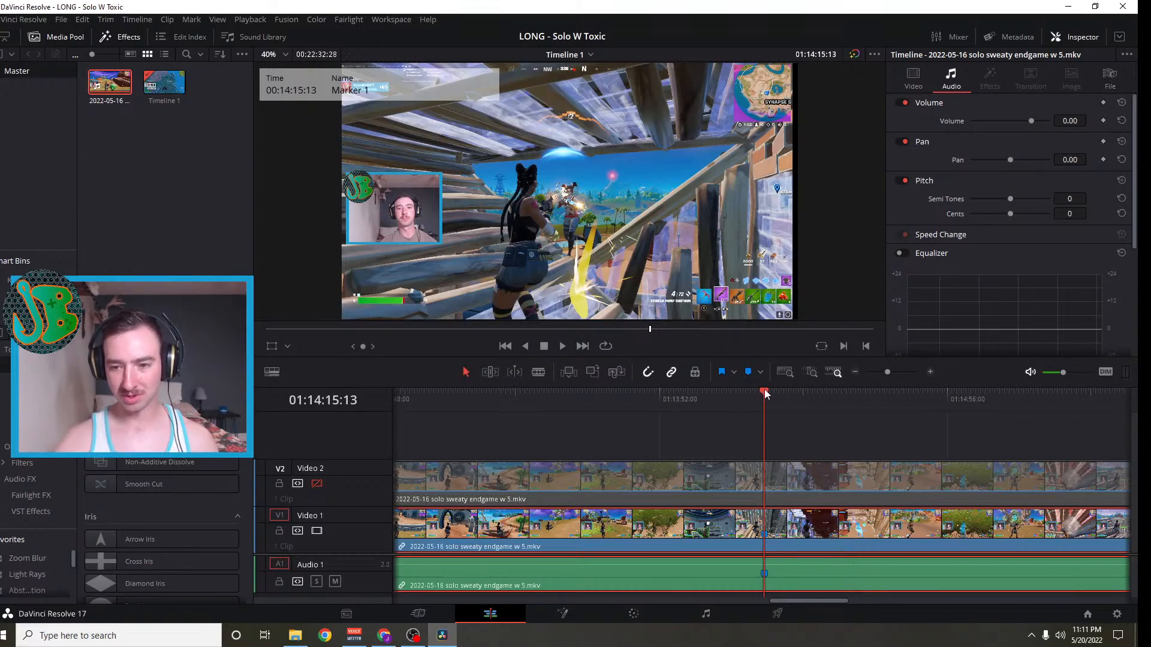
Split the linked Video 1 and Audio 1 clip and the Video 2 copy at 01:12:15:20, ahead of the marked moment
click(742, 396)
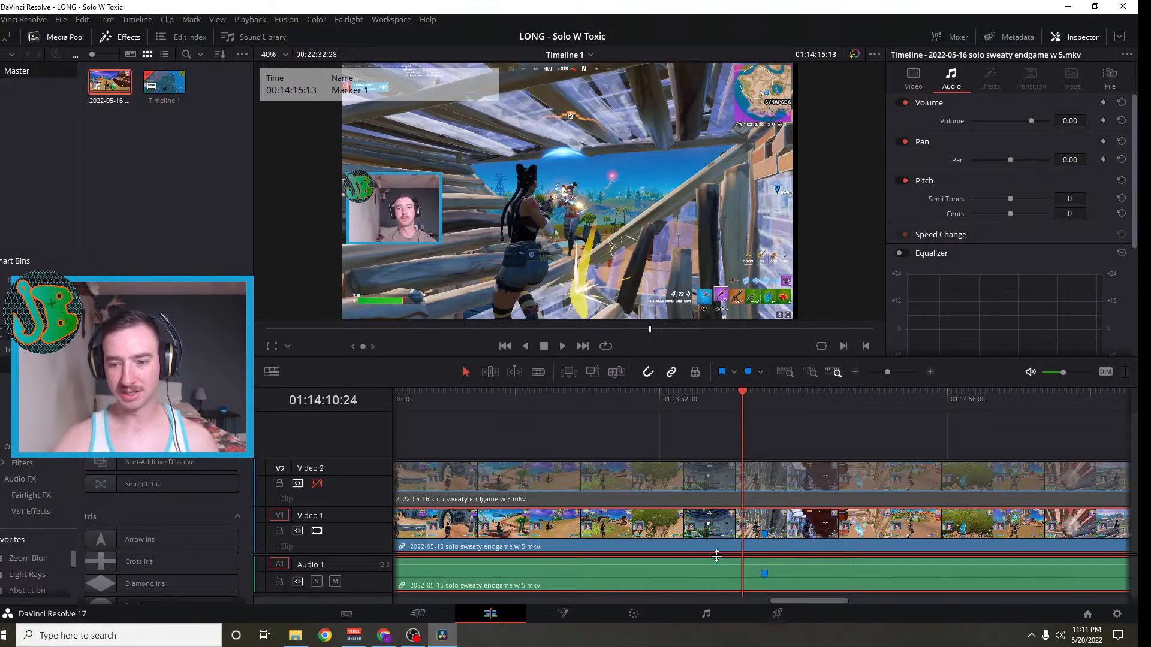
drag(741, 395, 638, 437)
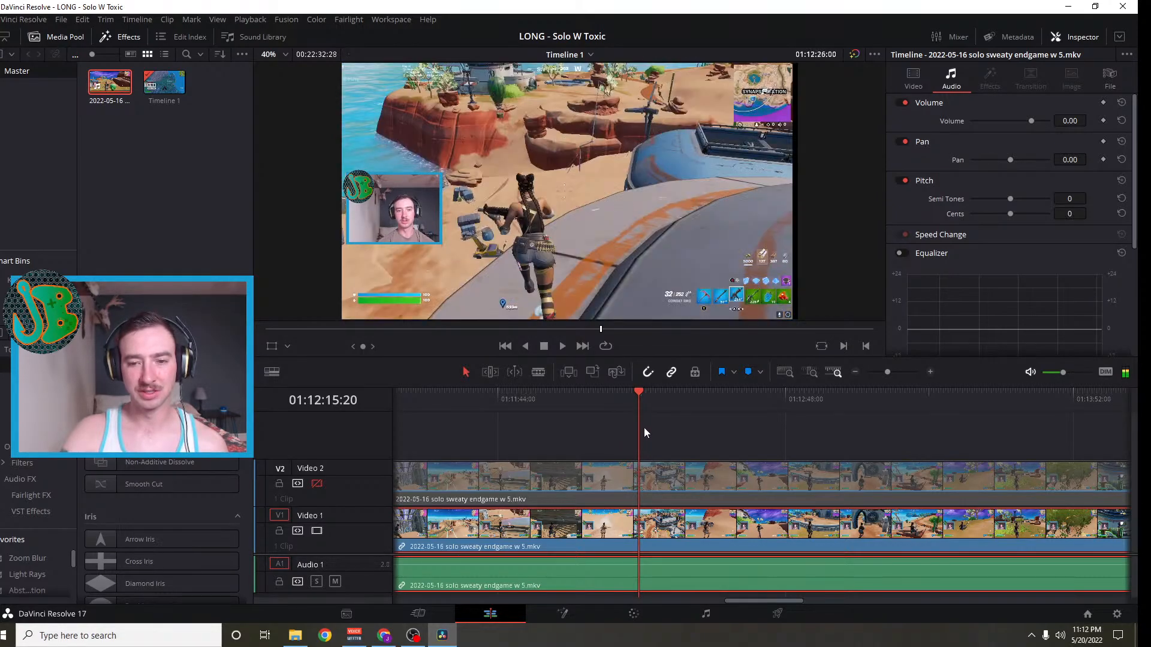
click(538, 373)
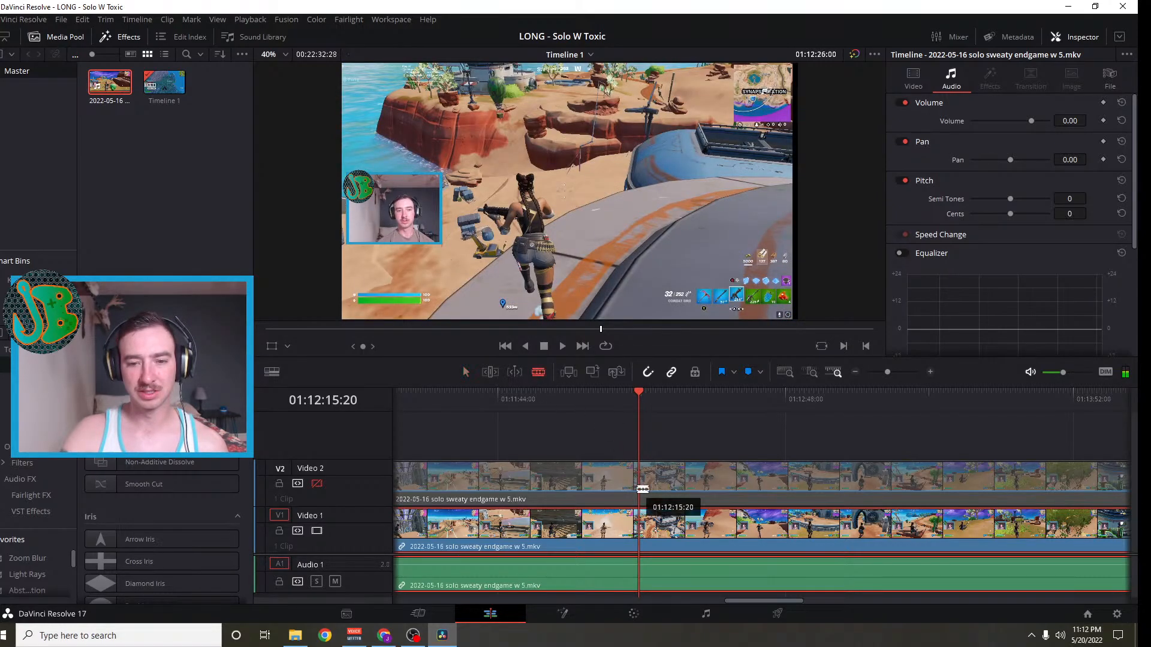
click(643, 525)
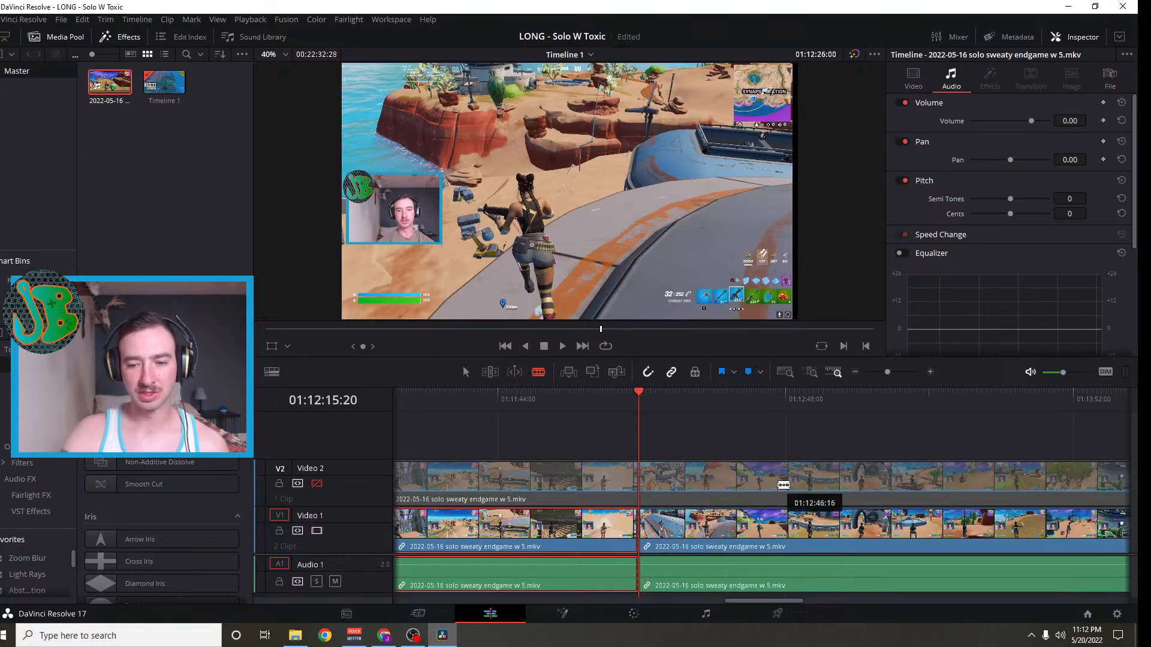
click(645, 475)
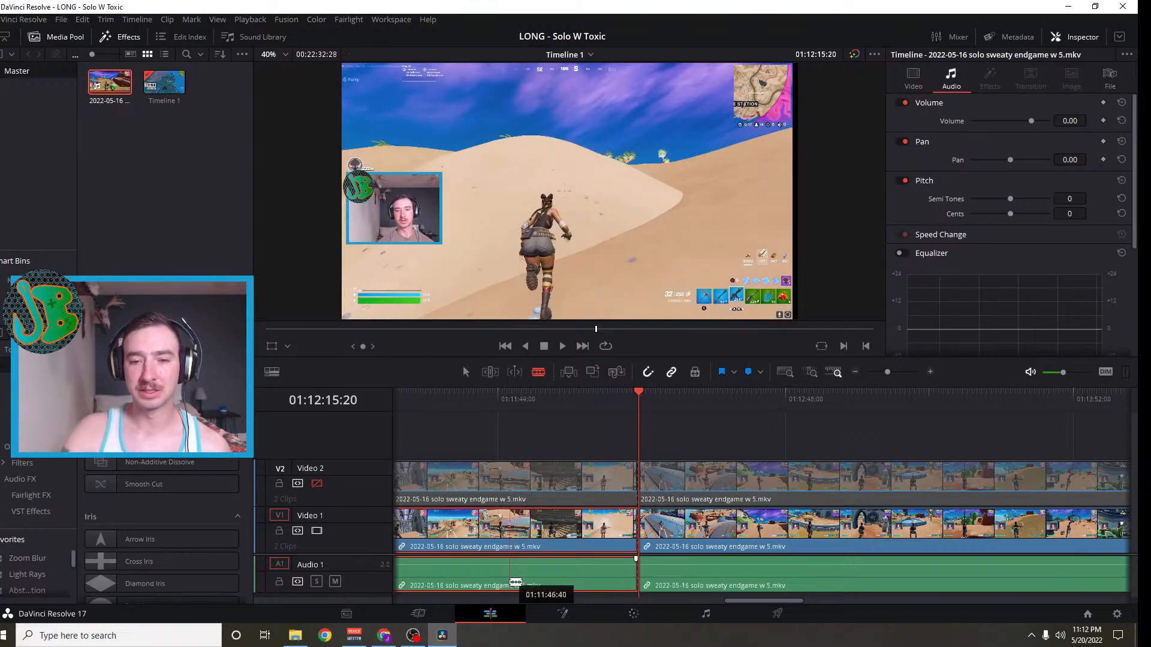
Delete the footage before the 01:12:15:20 cut on Video 2, Video 1 and Audio 1
click(465, 373)
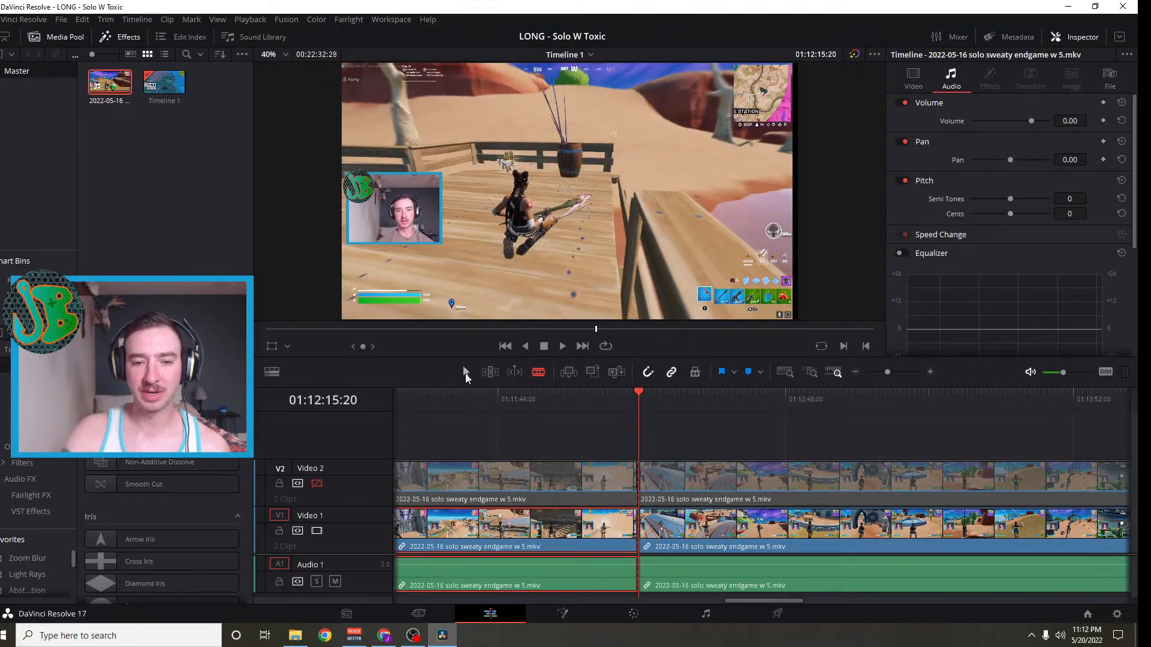
click(585, 487)
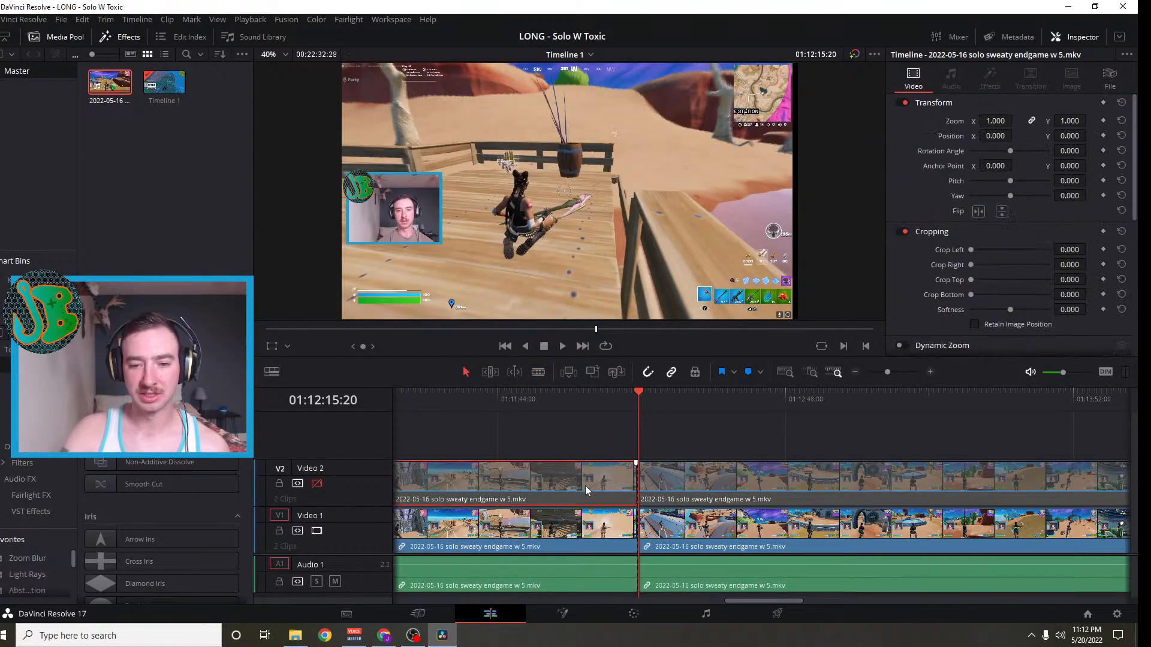
ctrl+click(564, 537)
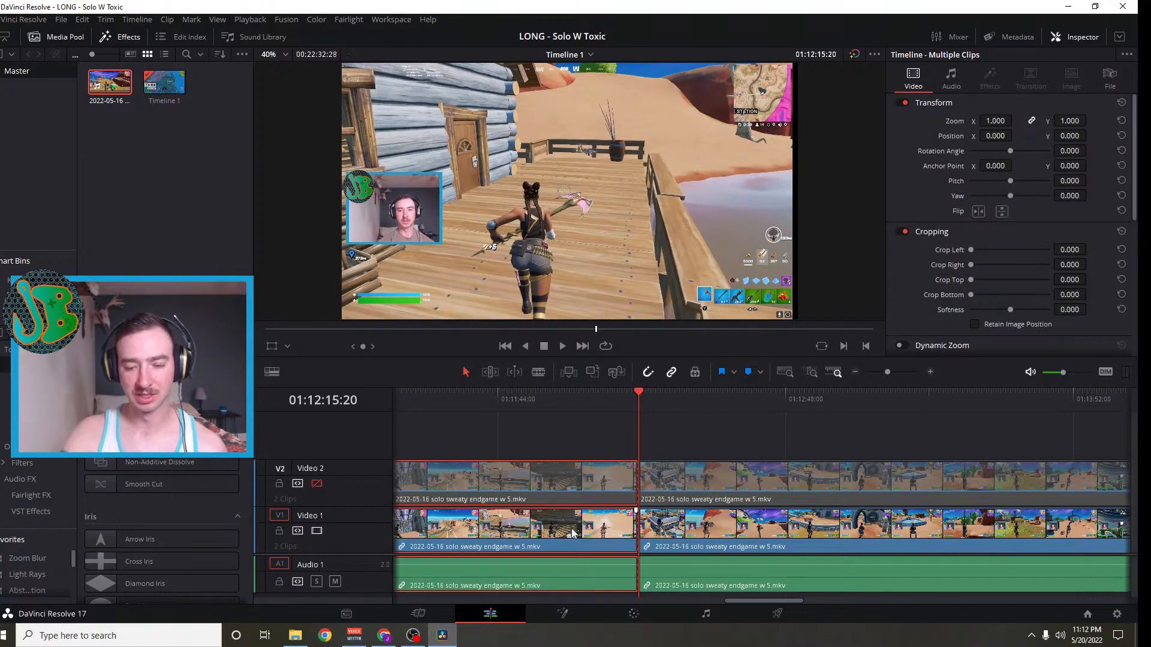
key(BackSpace)
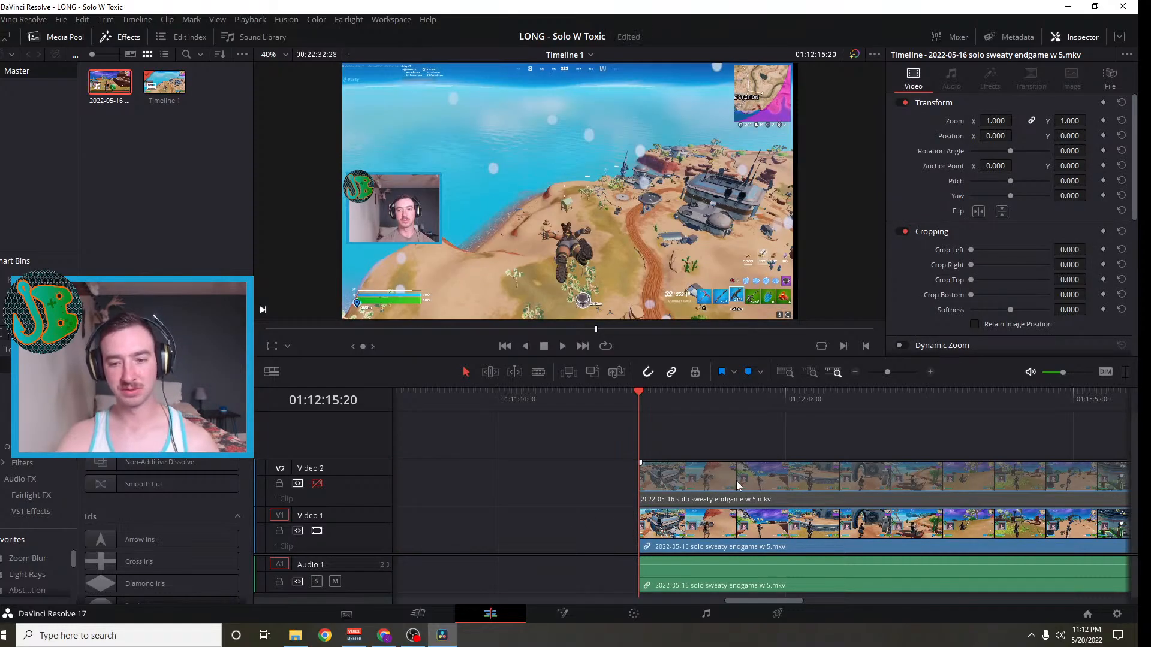
Move the remaining Video 2, Video 1 and Audio 1 clips together to the start of the timeline at 01:00:00:00
click(737, 484)
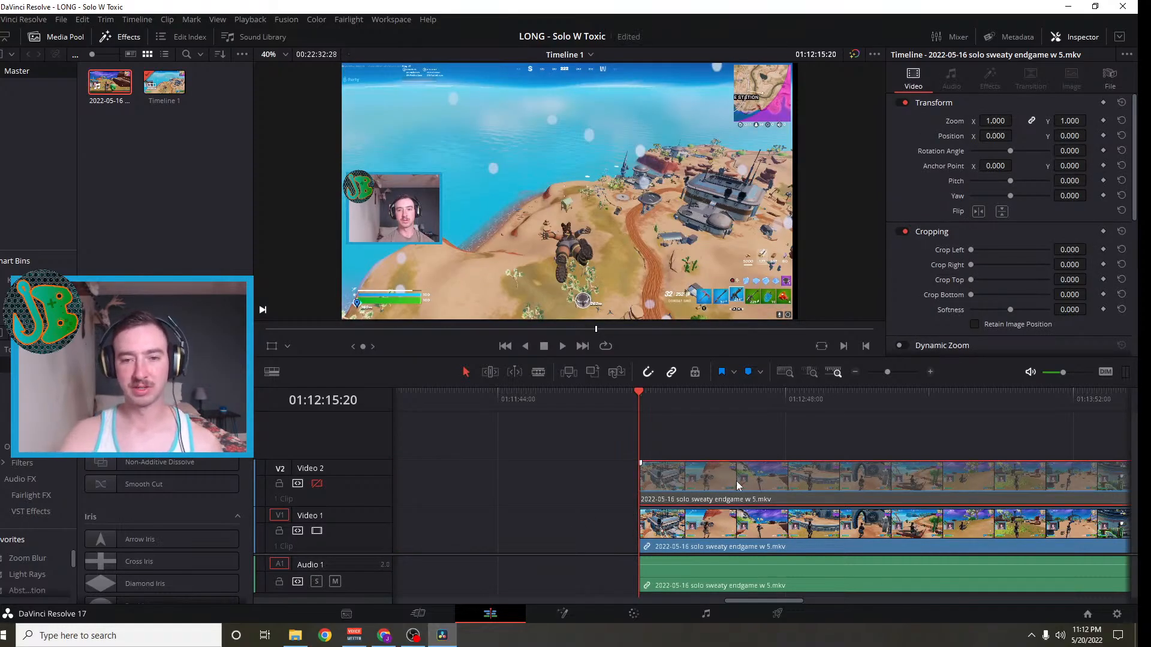
ctrl+click(735, 528)
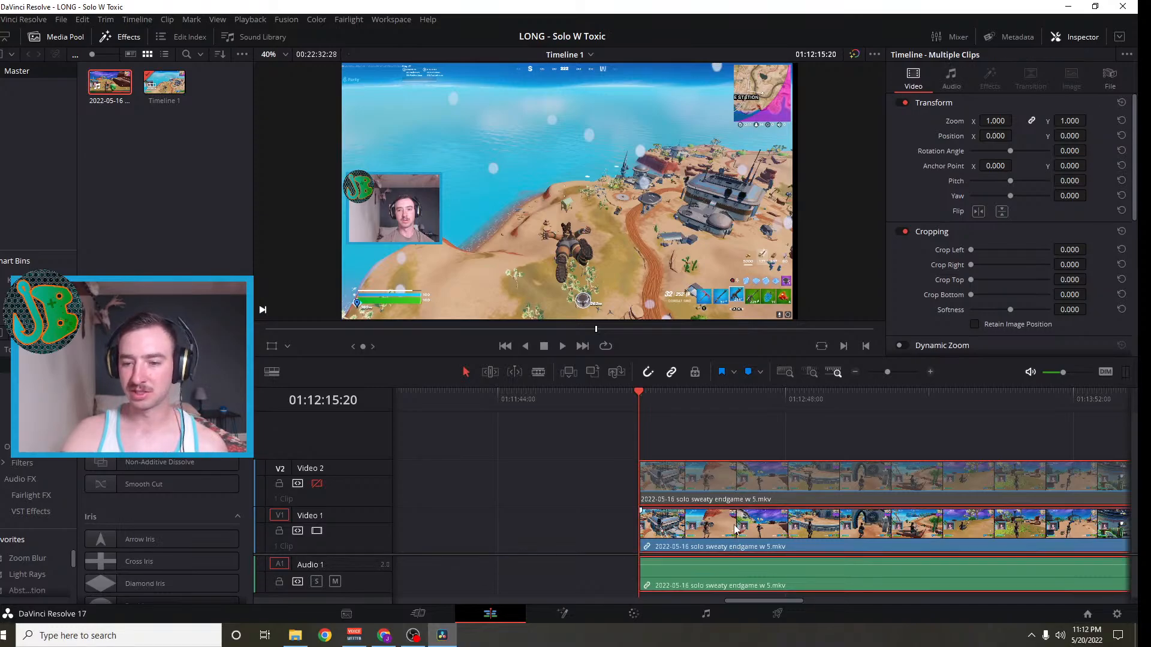
click(856, 373)
click(856, 373)
click(856, 373)
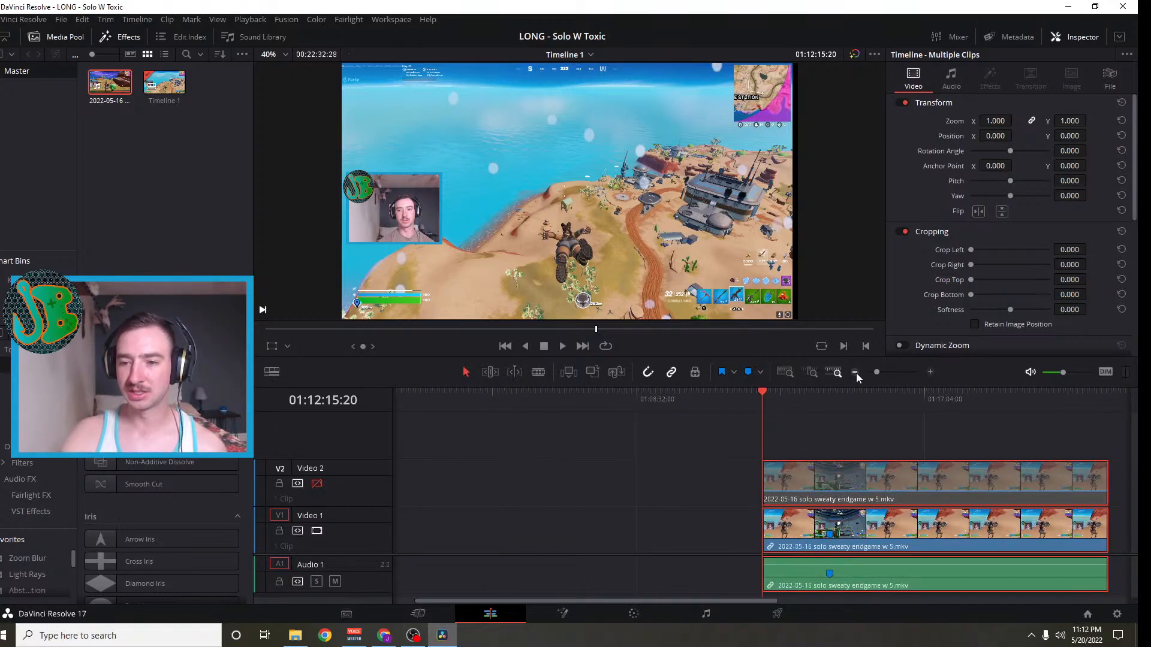
click(856, 373)
drag(715, 480, 508, 487)
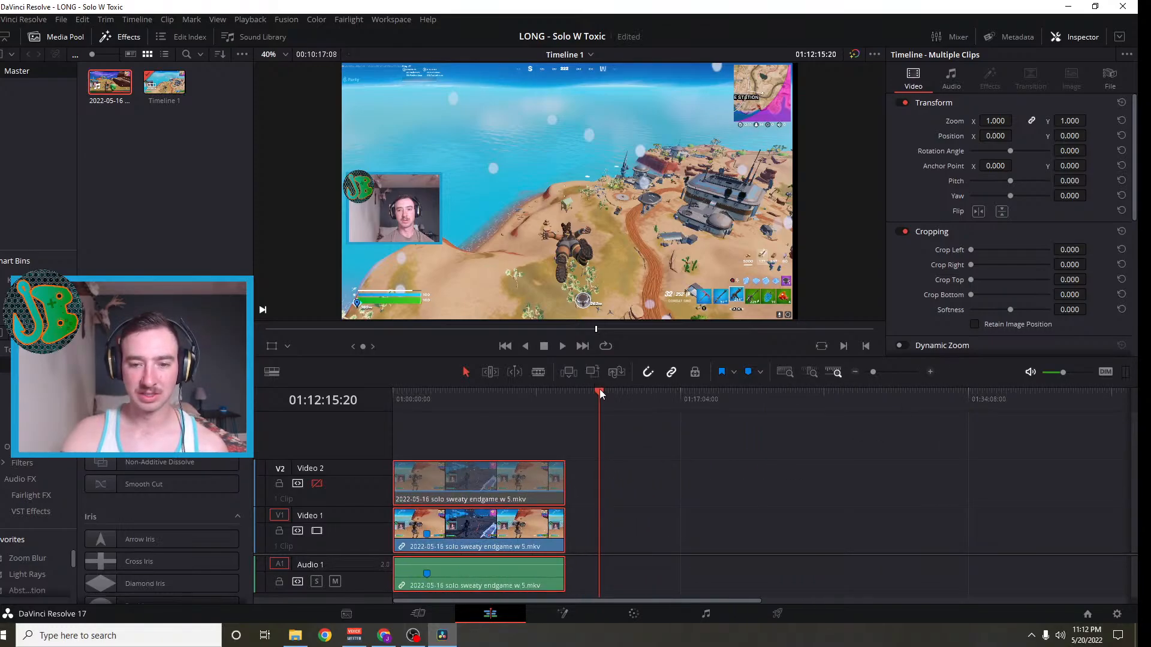
Scrub through the trimmed footage between its end and the marker, and park the playhead on the marker at 01:01:59:53
drag(600, 391, 562, 394)
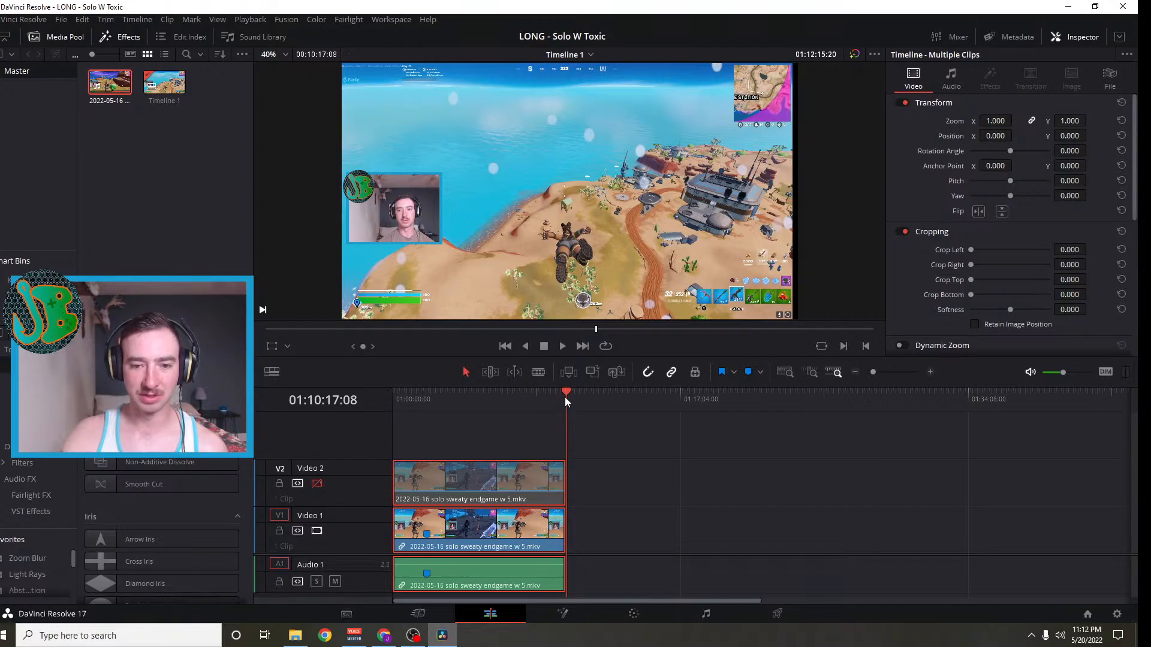
drag(562, 390, 439, 423)
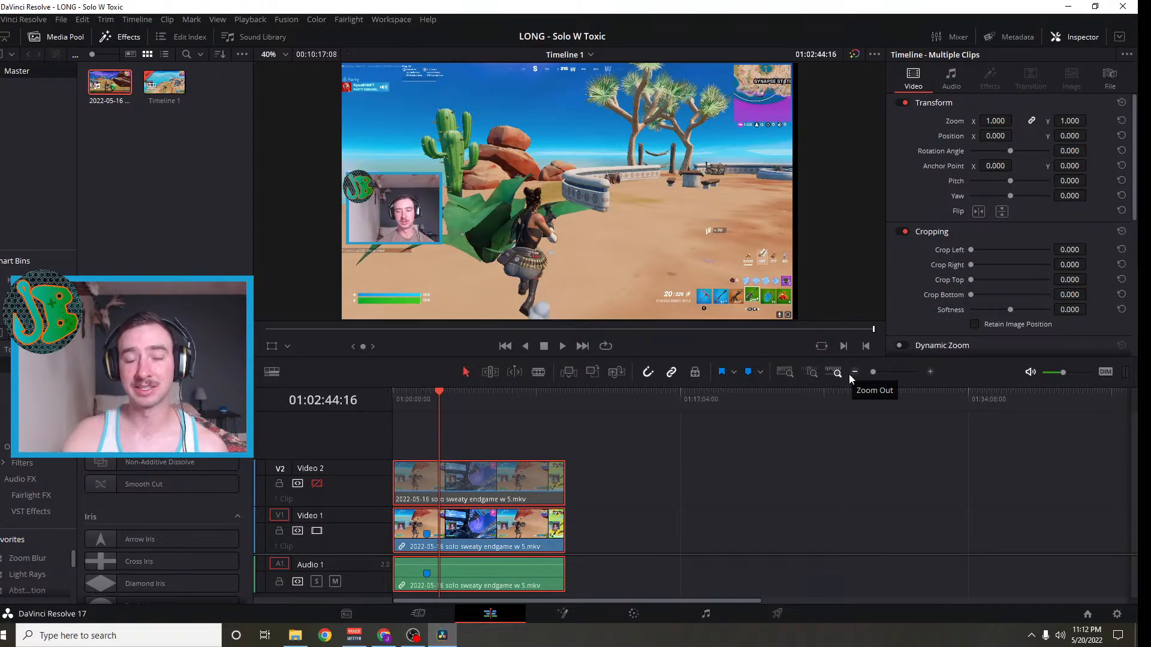
mouse_move(440, 392)
mouse_down()
mouse_move(412, 394)
mouse_move(451, 404)
mouse_move(423, 418)
mouse_move(433, 422)
mouse_up()
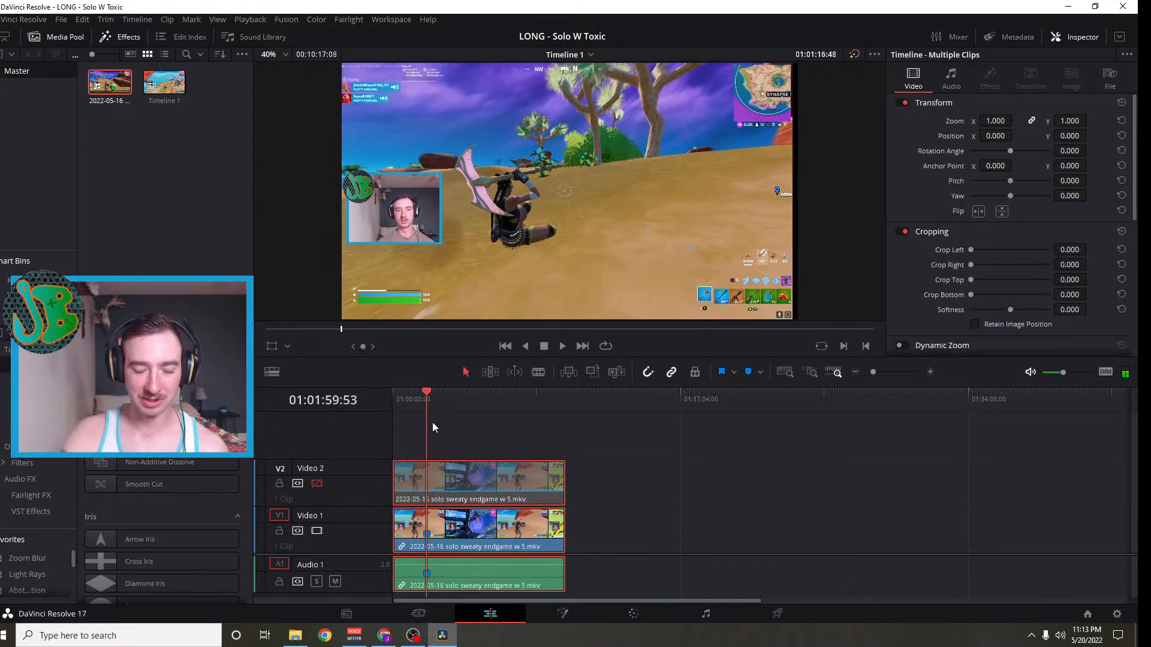
right_click(437, 421)
click(669, 462)
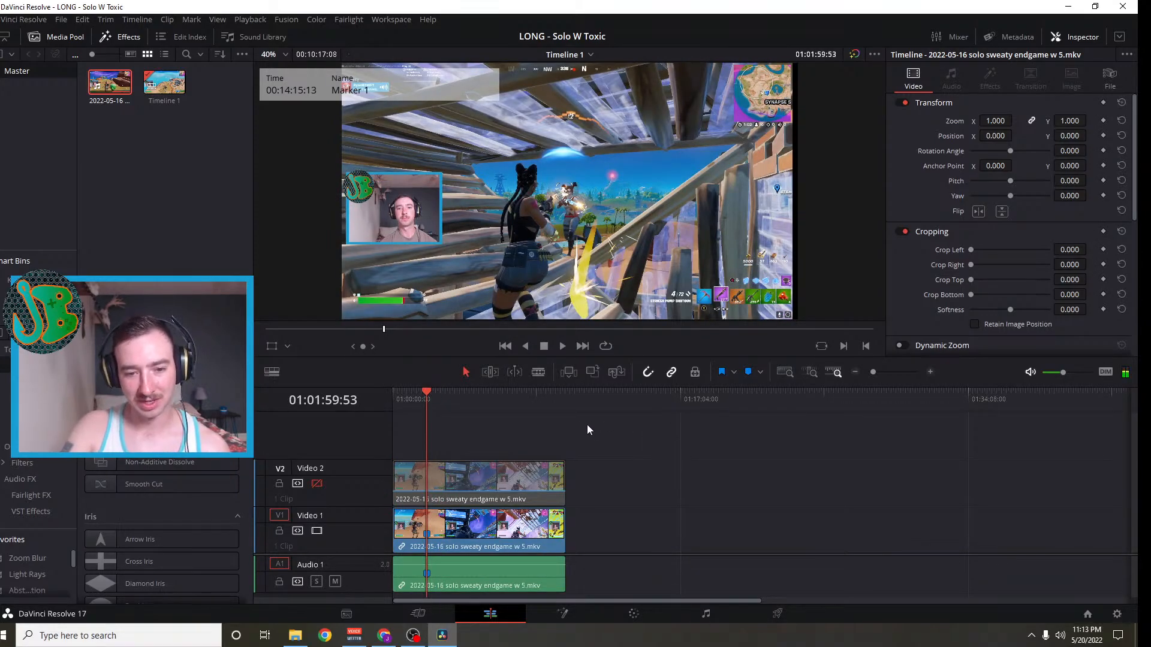
drag(443, 393, 556, 414)
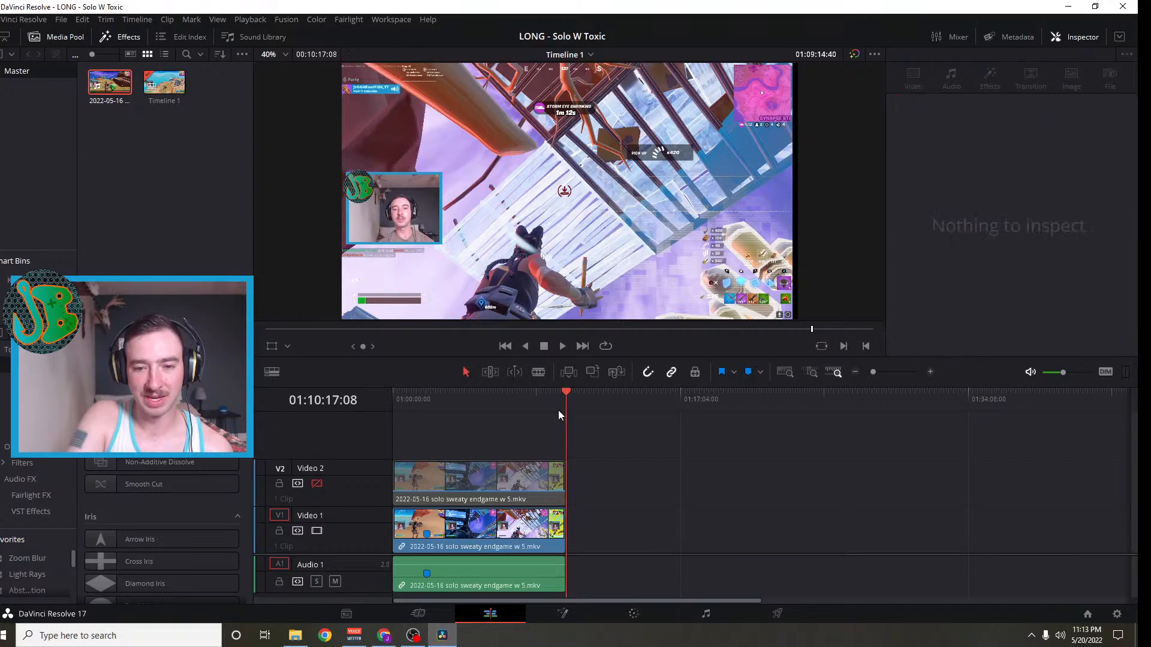
drag(566, 392, 431, 410)
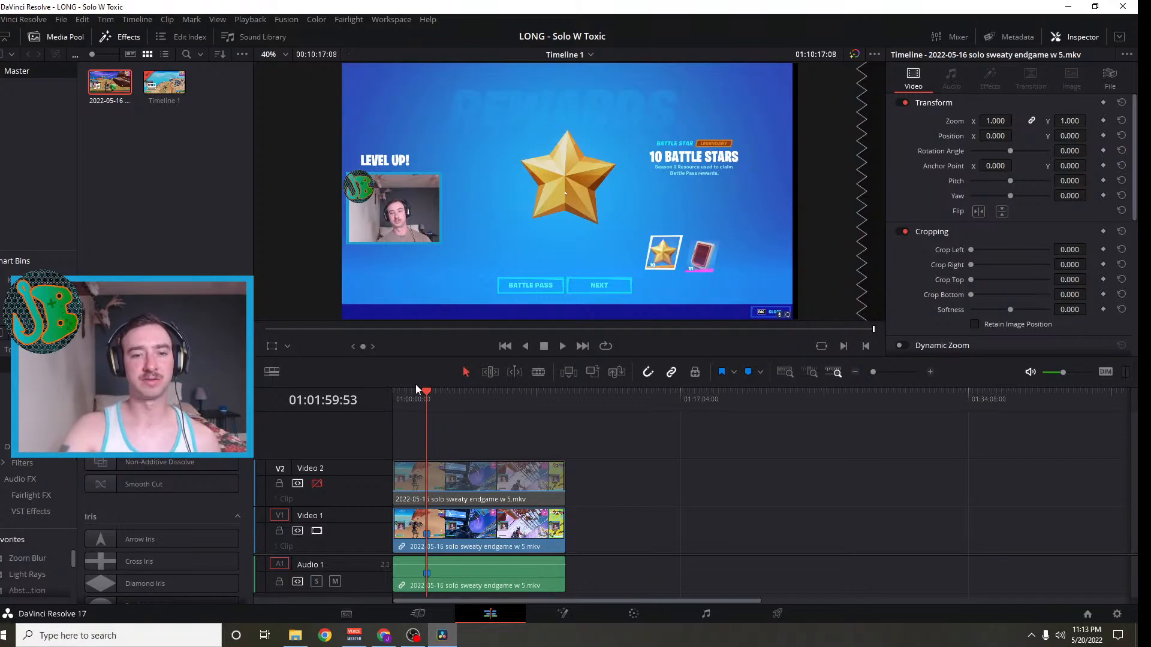
Select the linked Video 1 and Audio 1 clip and check the timeline's audio view and track height options
click(930, 371)
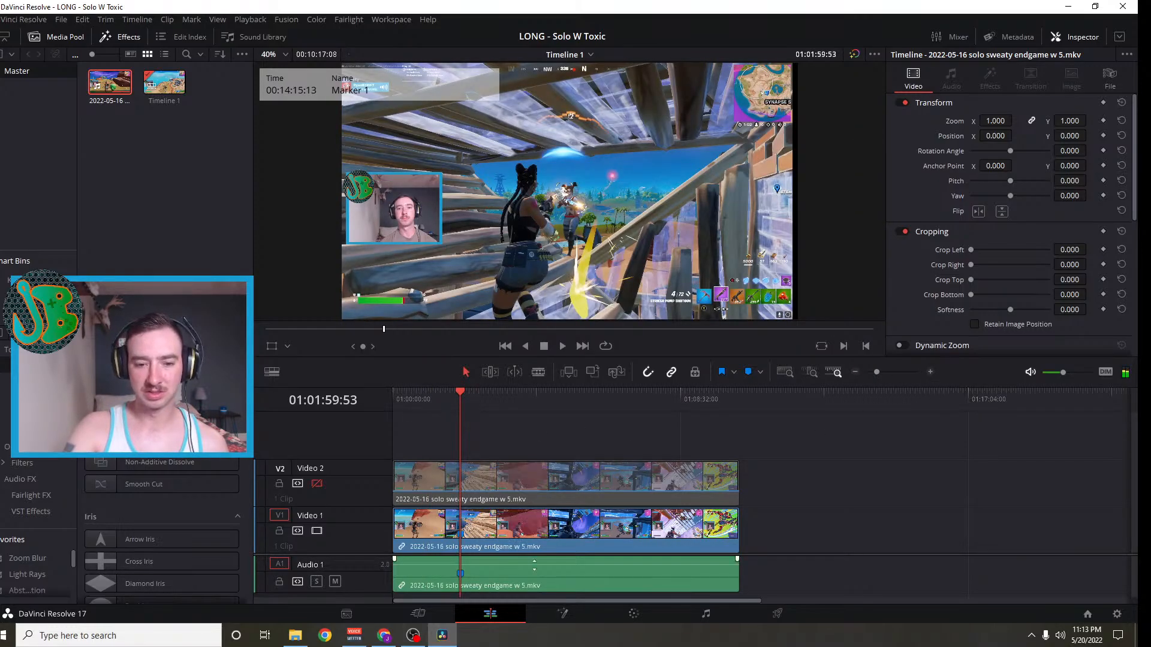
click(549, 581)
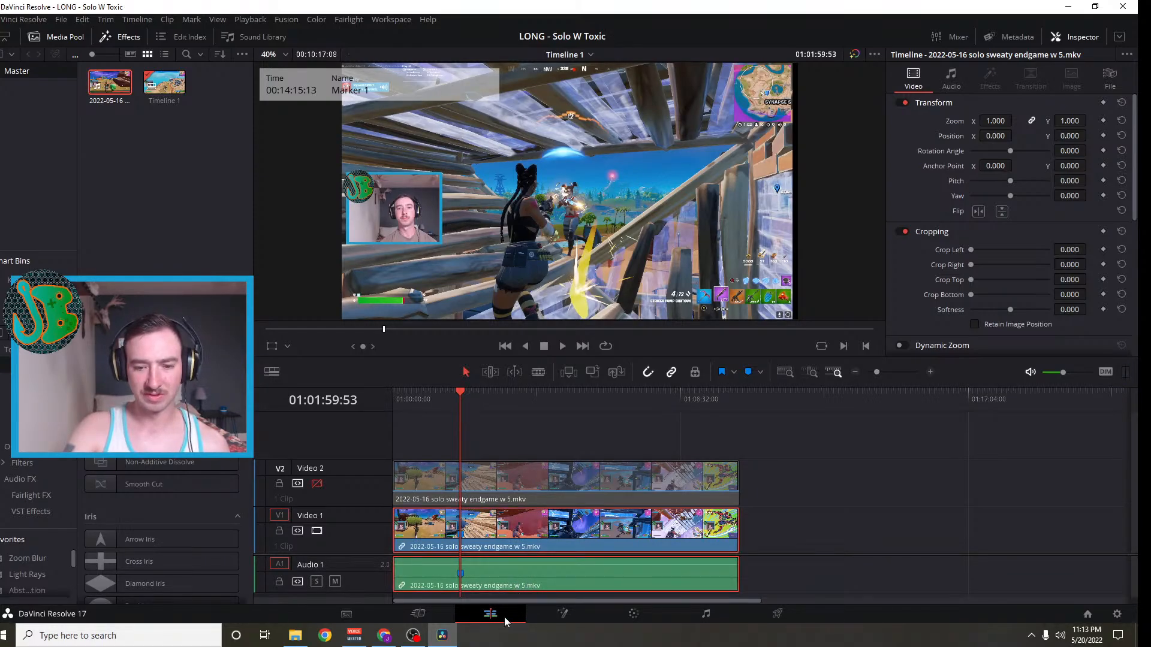
click(278, 375)
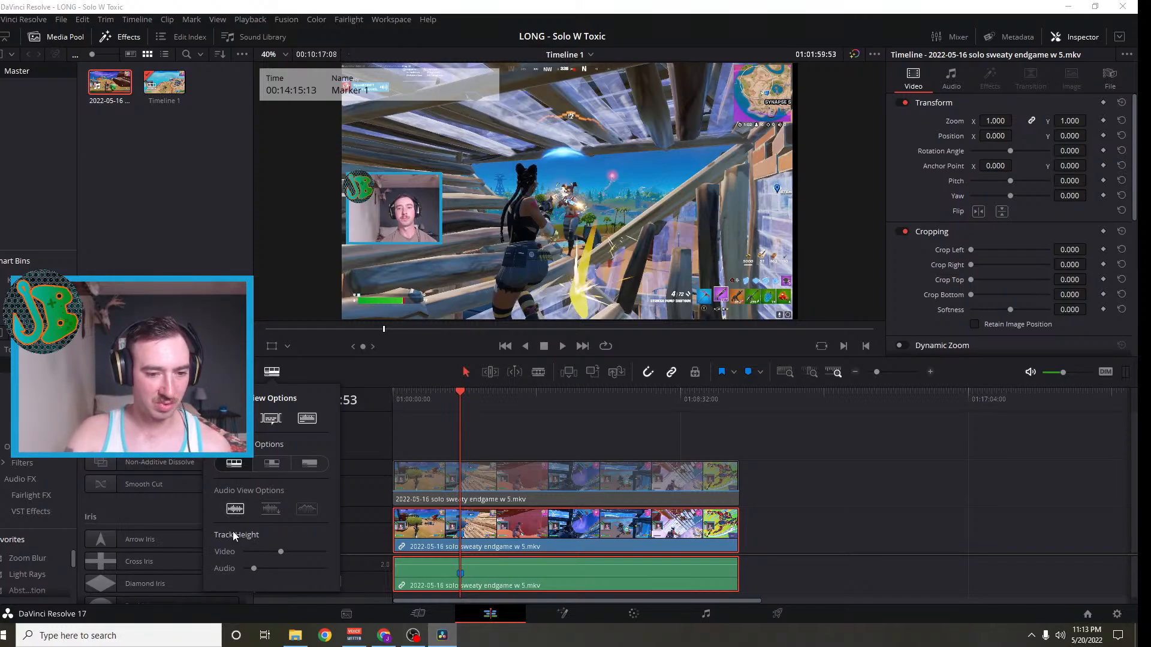
click(271, 509)
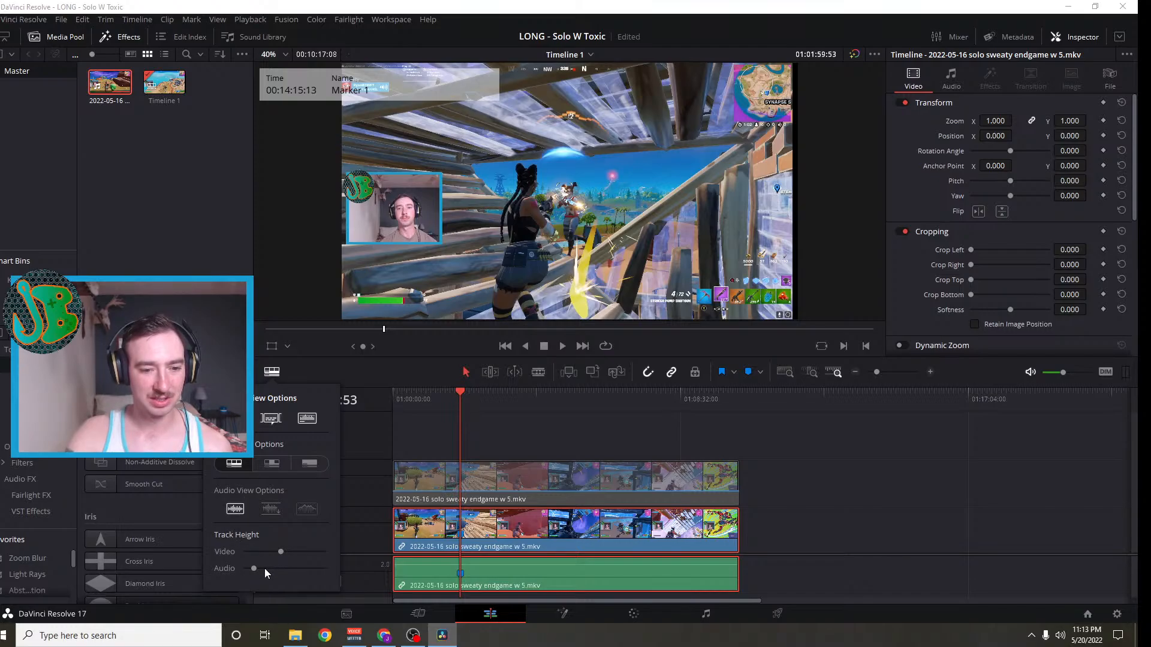
click(461, 394)
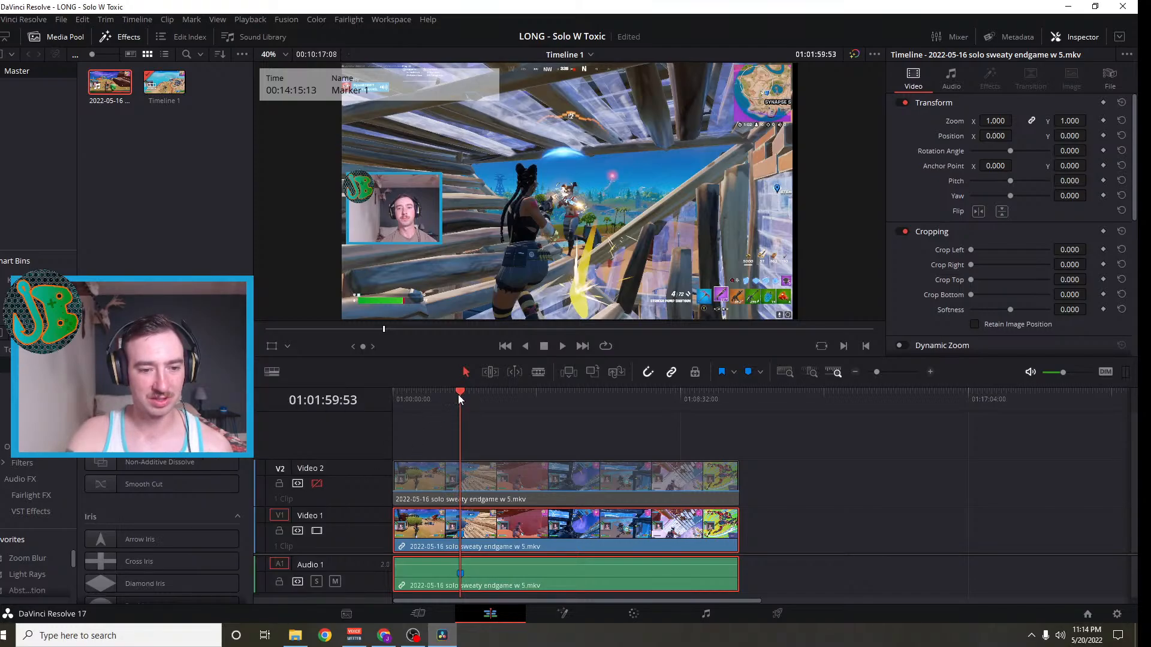
mouse_move(458, 394)
mouse_down()
mouse_move(444, 396)
mouse_move(463, 405)
mouse_up()
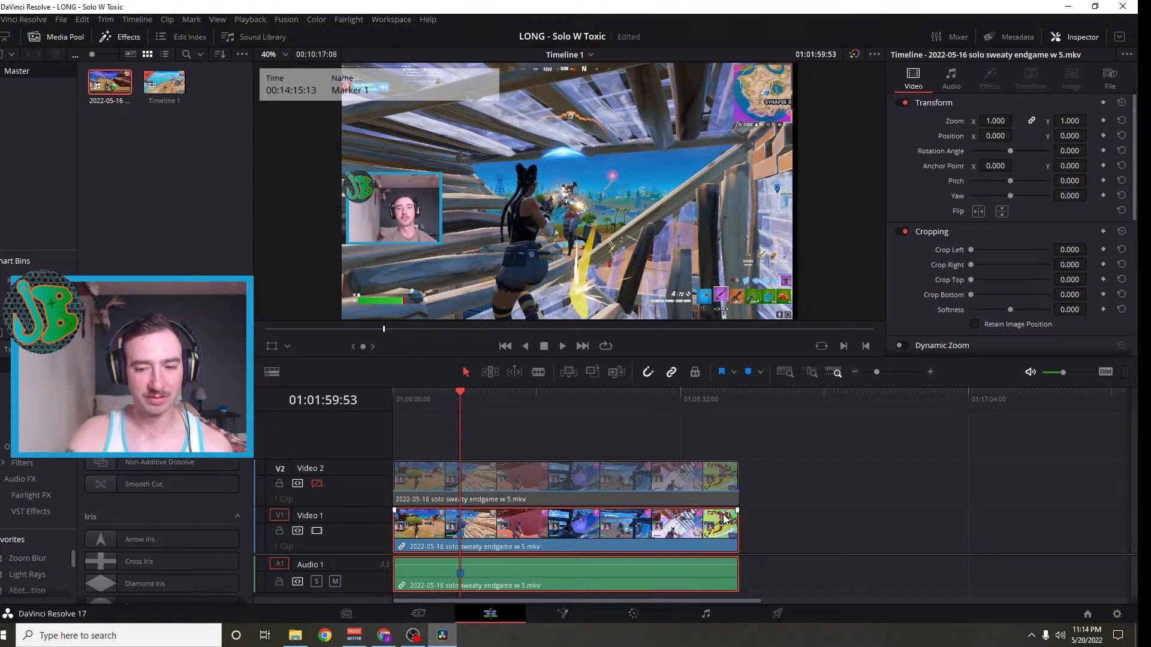
click(829, 520)
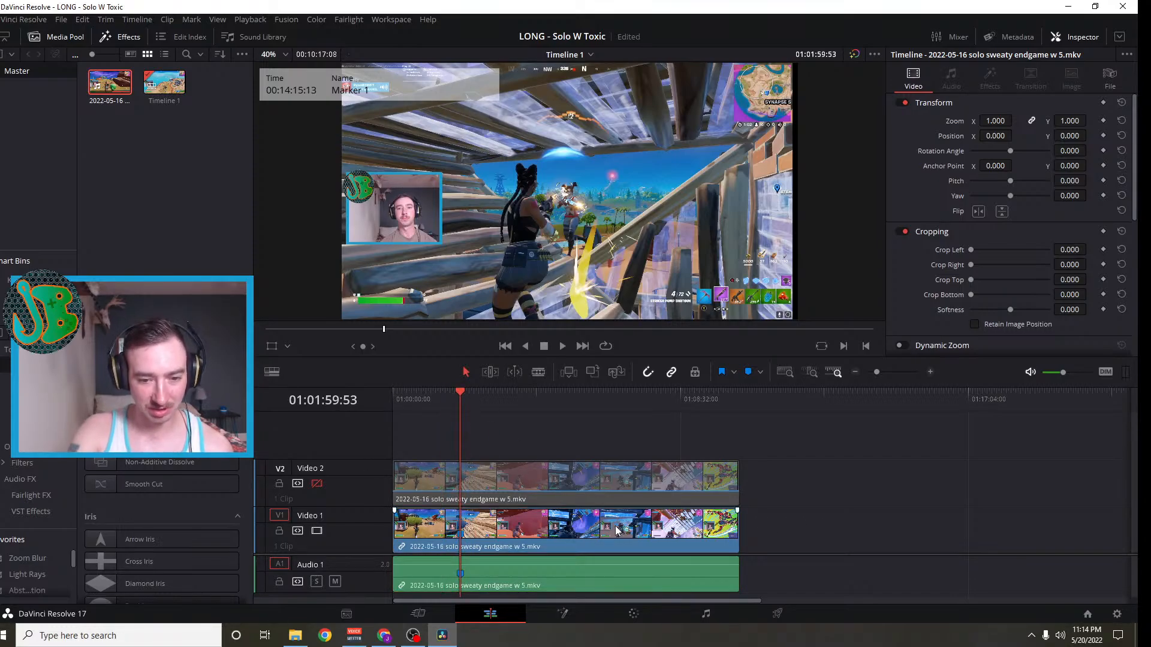
click(631, 585)
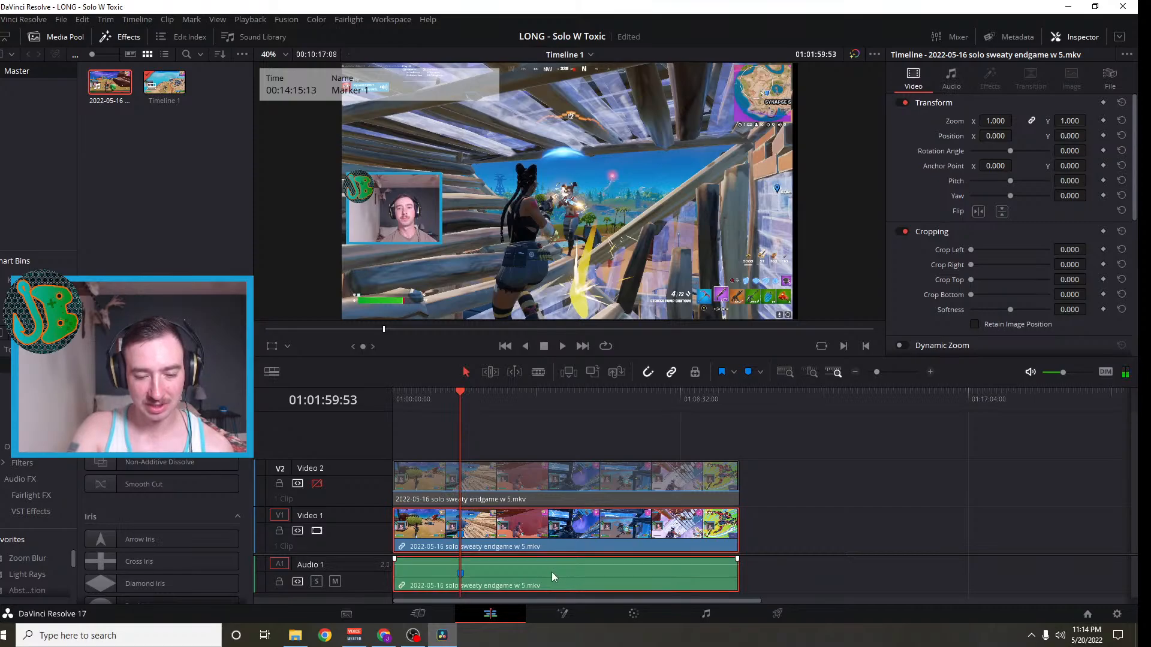
click(512, 487)
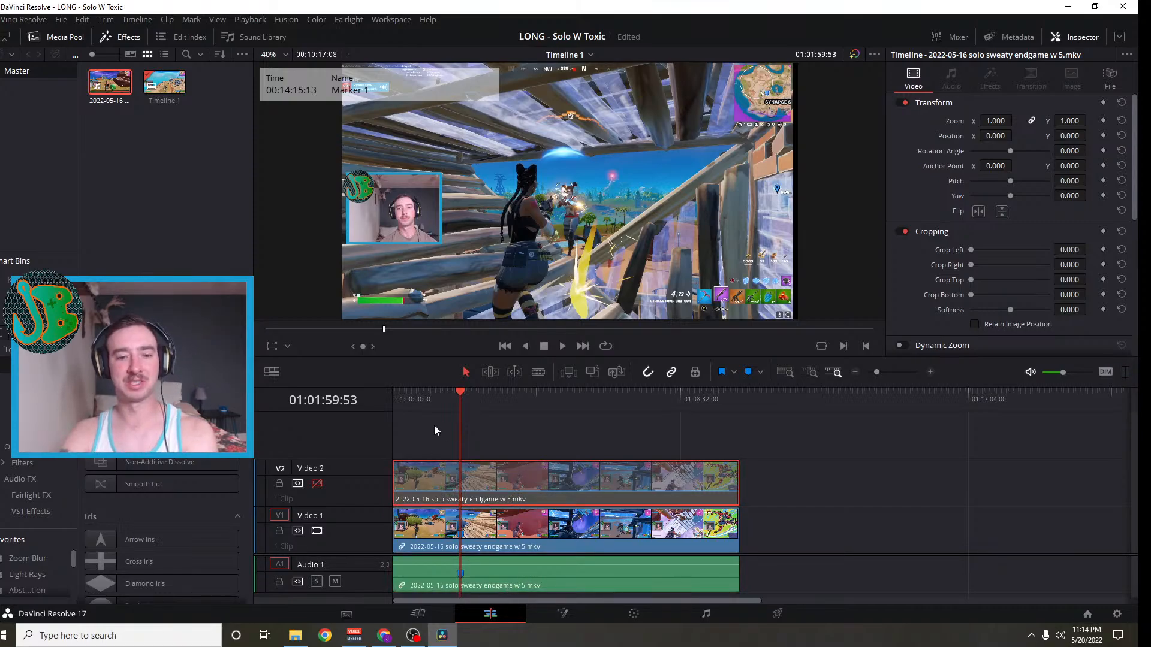
Park the playhead at 01:01:38:08, shortly before the marker, and enlarge the timeline around it
mouse_move(462, 391)
mouse_down()
mouse_move(434, 387)
mouse_move(457, 393)
mouse_up()
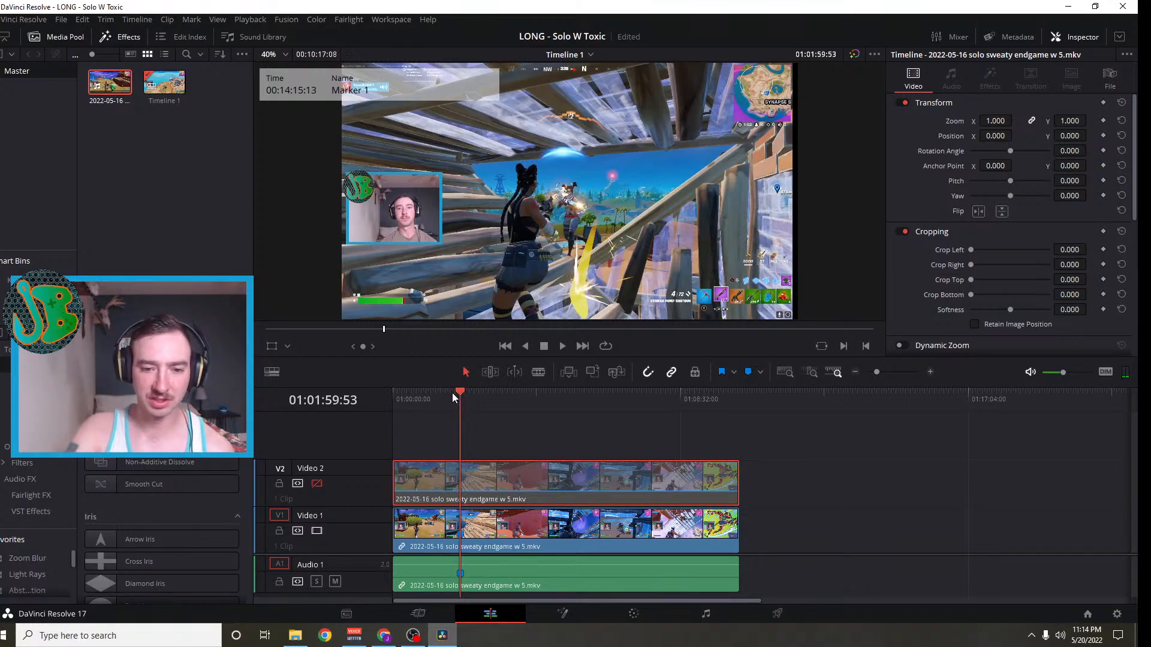
click(449, 393)
drag(449, 393, 448, 392)
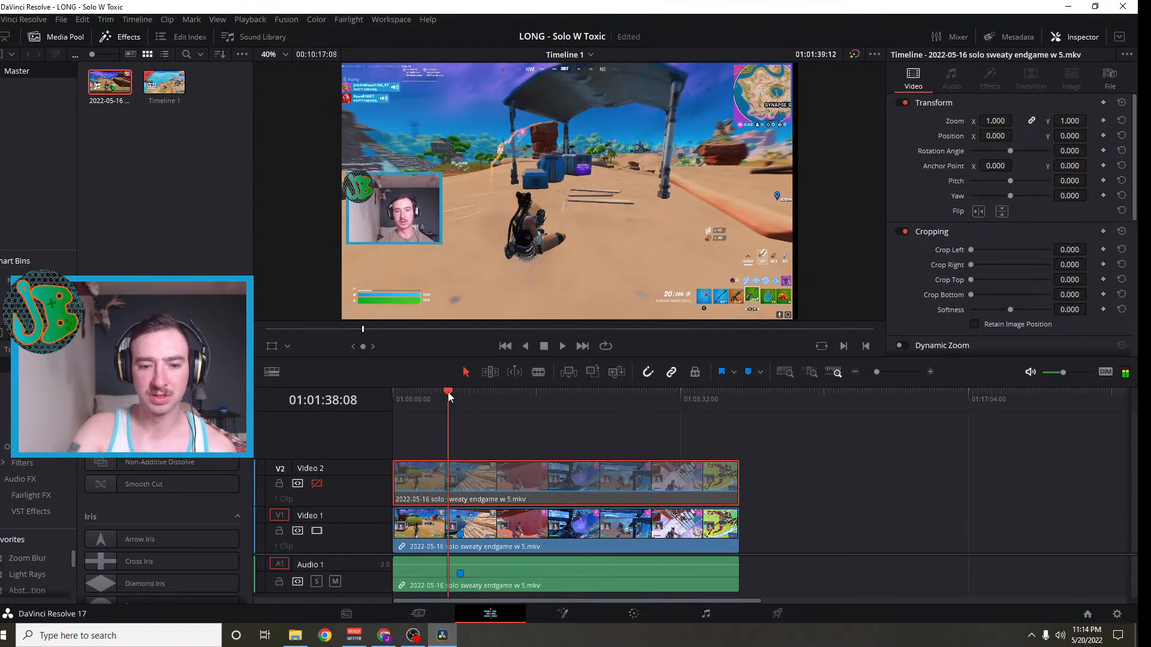
click(931, 372)
click(931, 372)
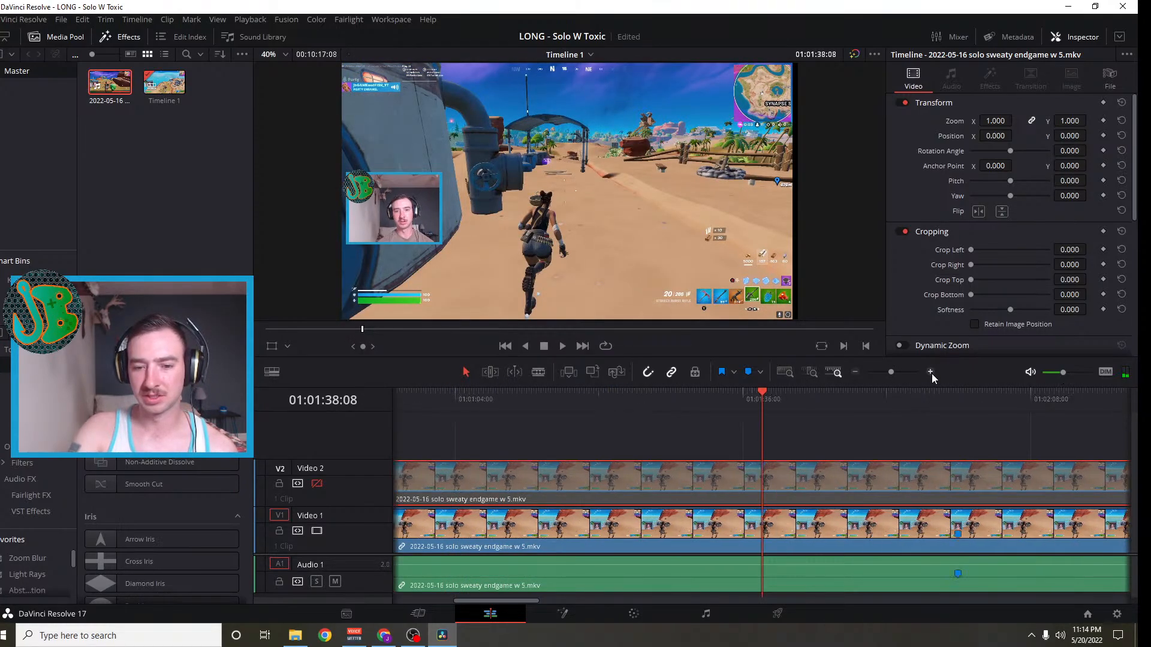
Select the linked Video 1 and Audio 1 clip and use the timeline's audio view options to display its waveform
click(741, 574)
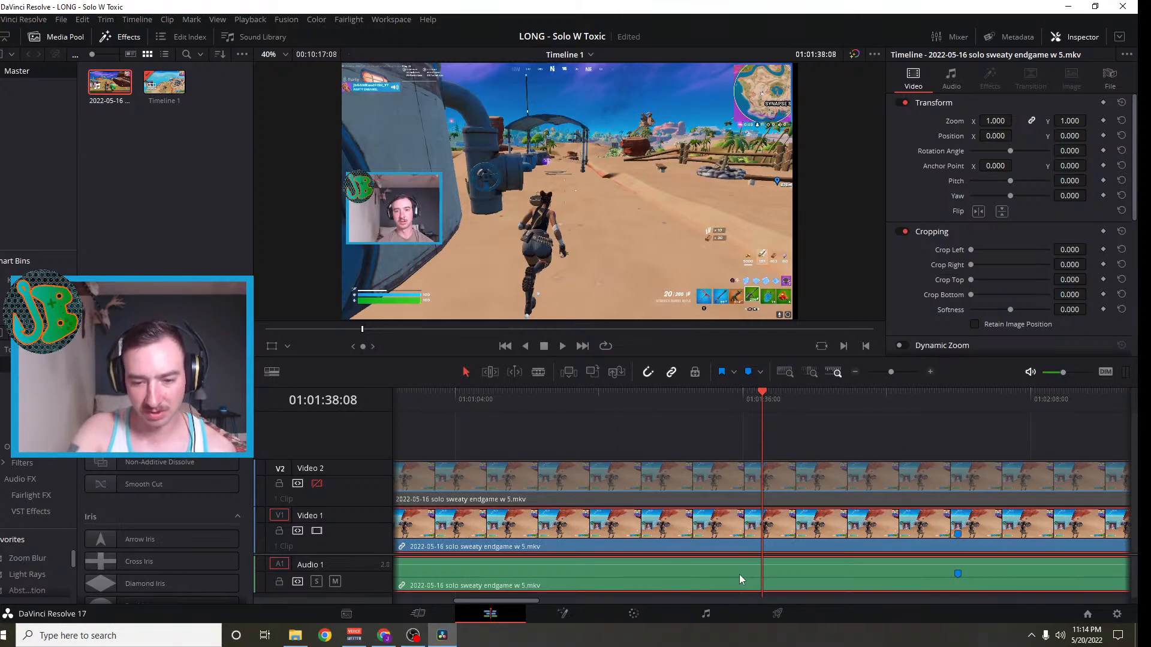
click(649, 436)
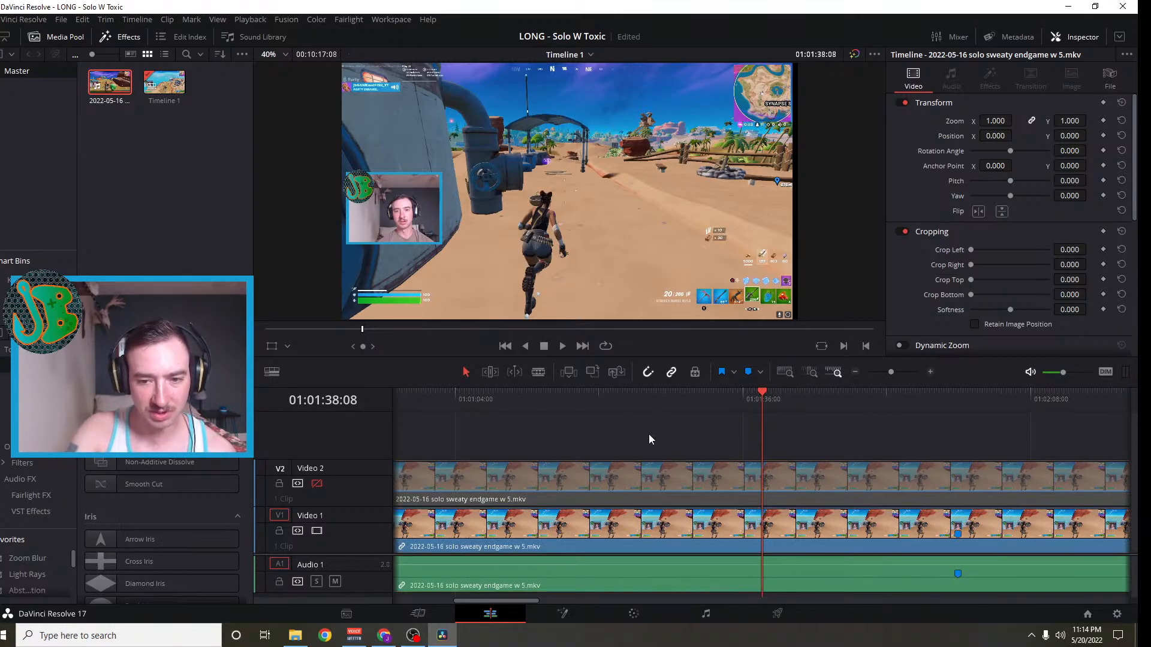
click(637, 581)
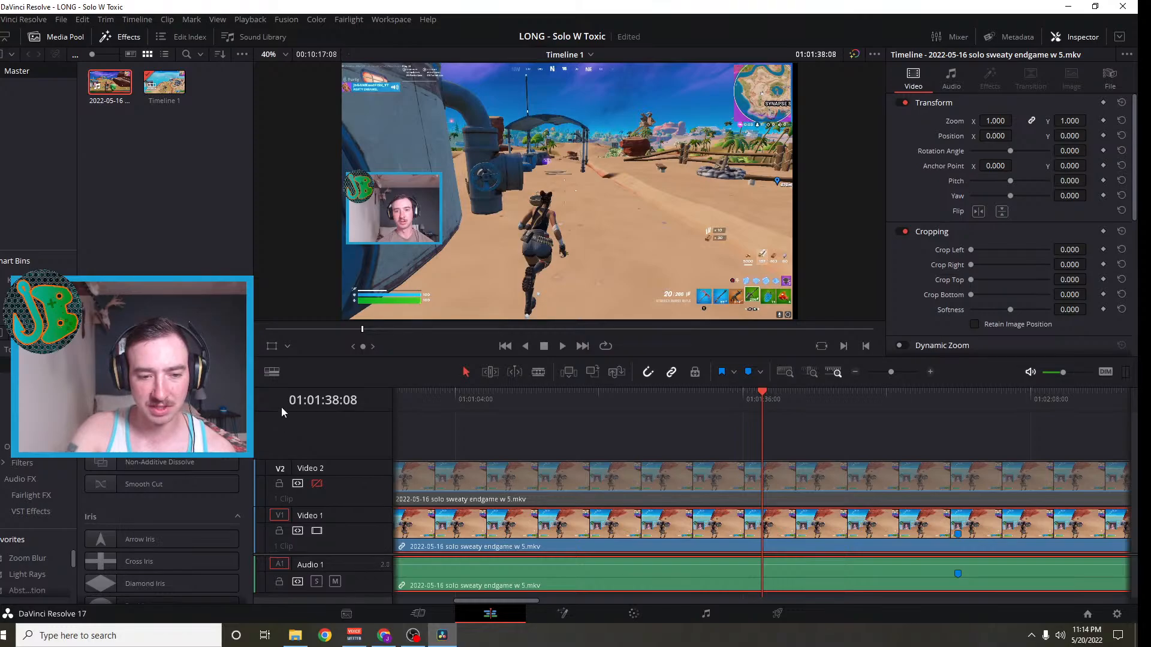
click(272, 372)
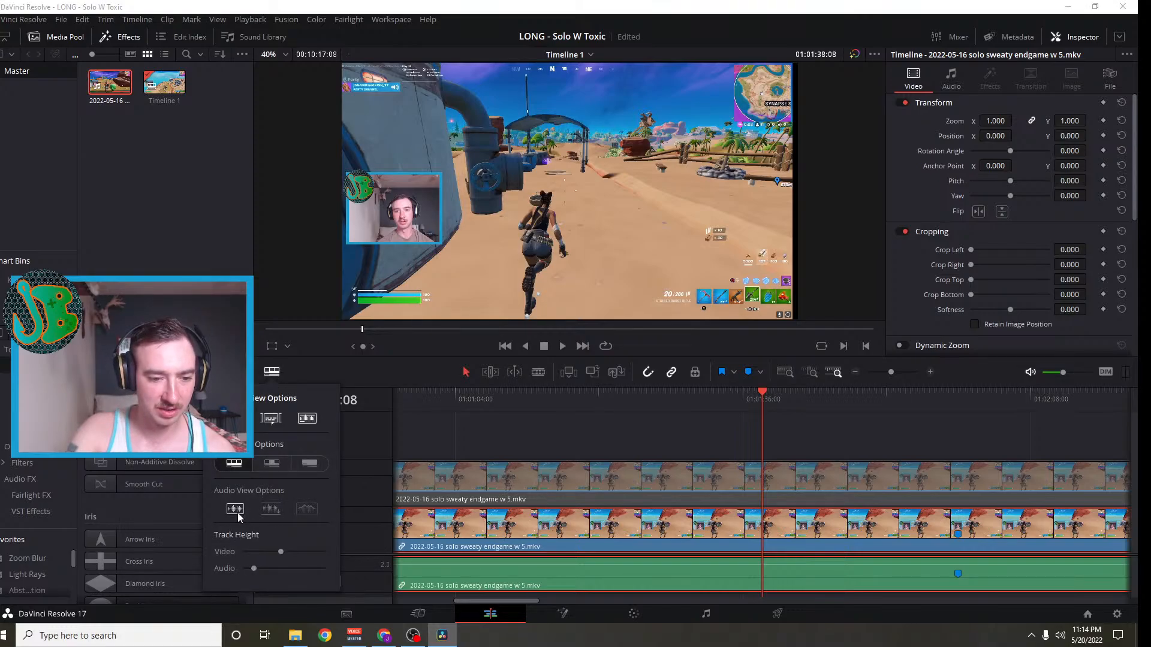
click(274, 513)
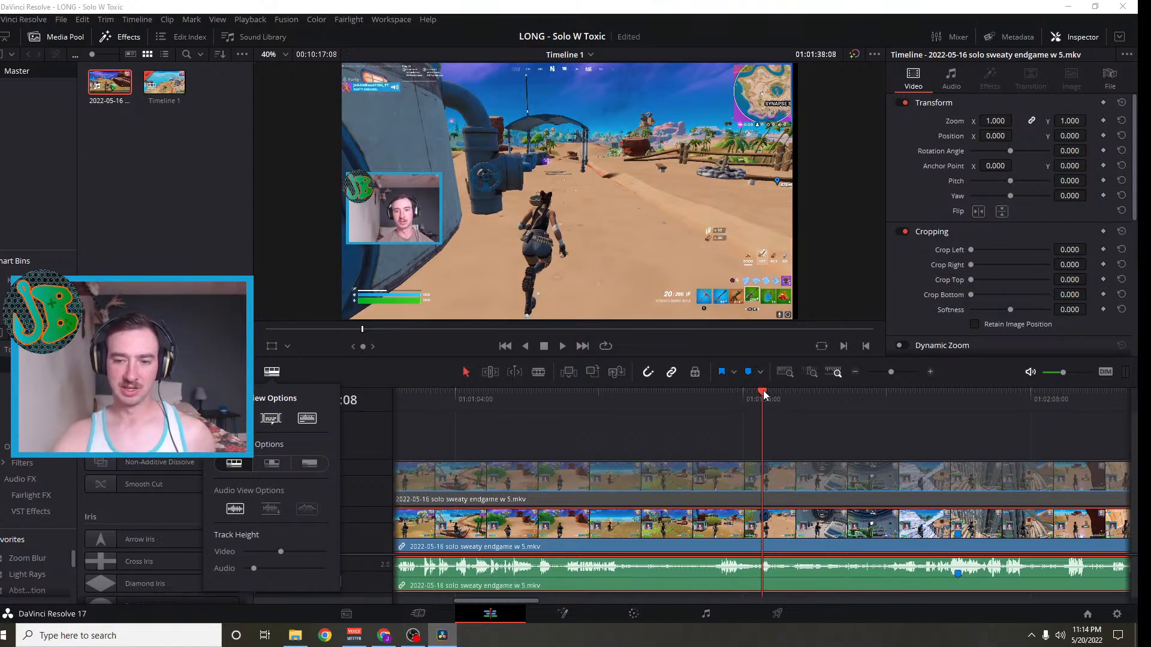
Play the footage from 01:01:32:40 past the marker to 01:02:02:06 with the monitoring volume raised
drag(764, 392, 711, 415)
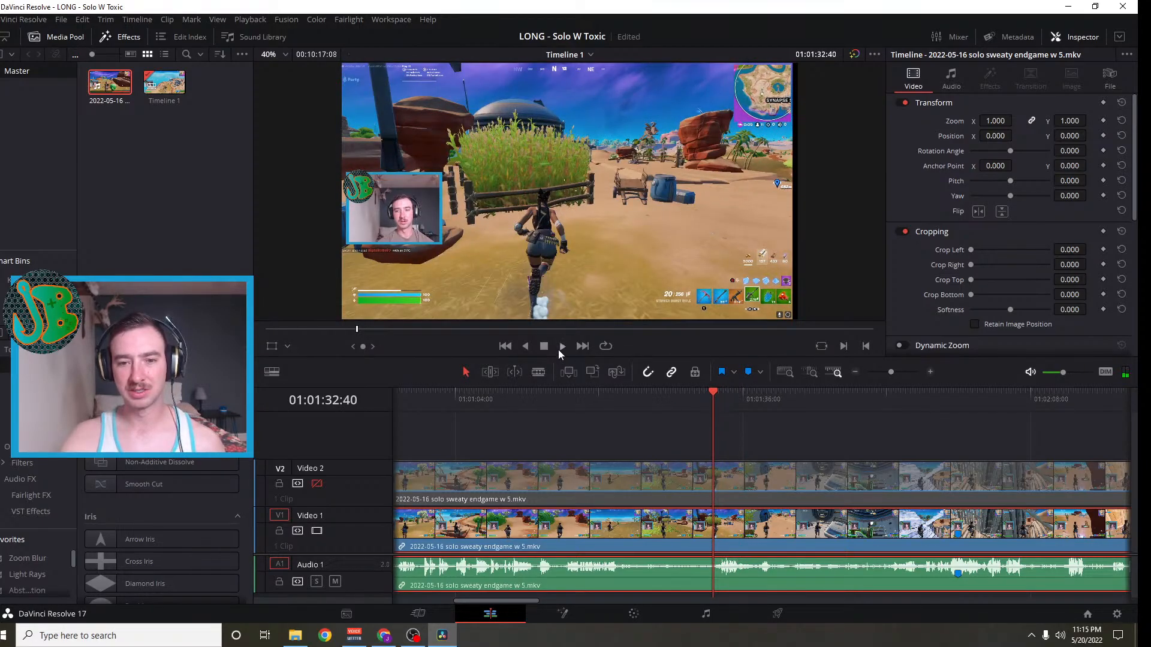
click(560, 347)
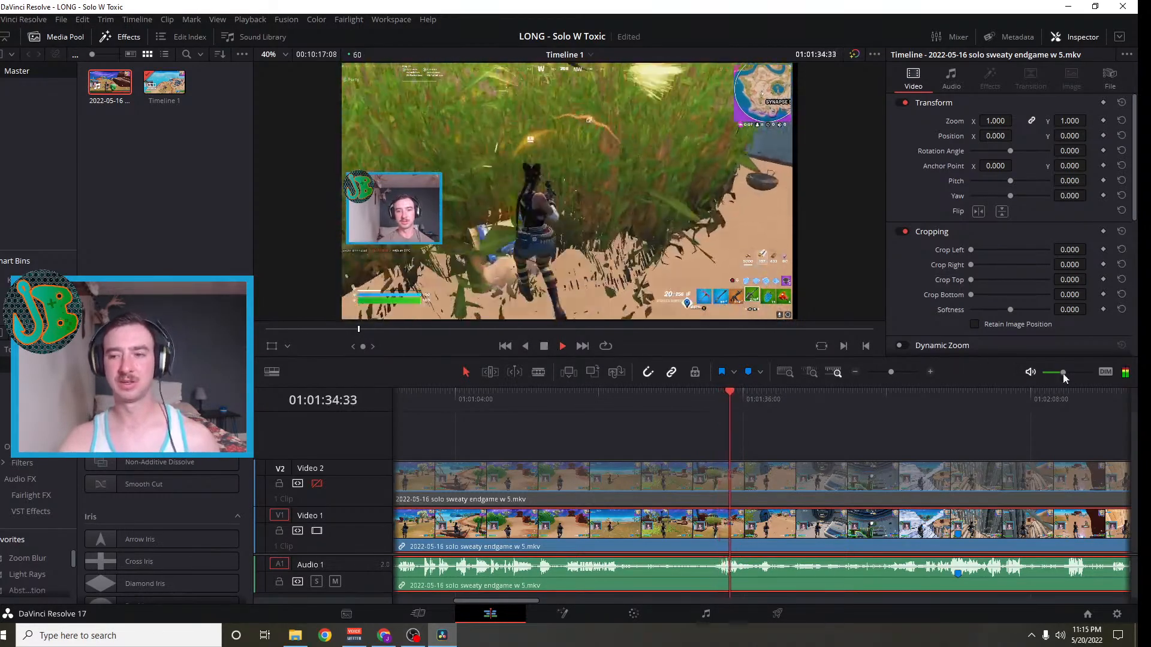
mouse_move(1062, 373)
drag(1064, 373, 1075, 375)
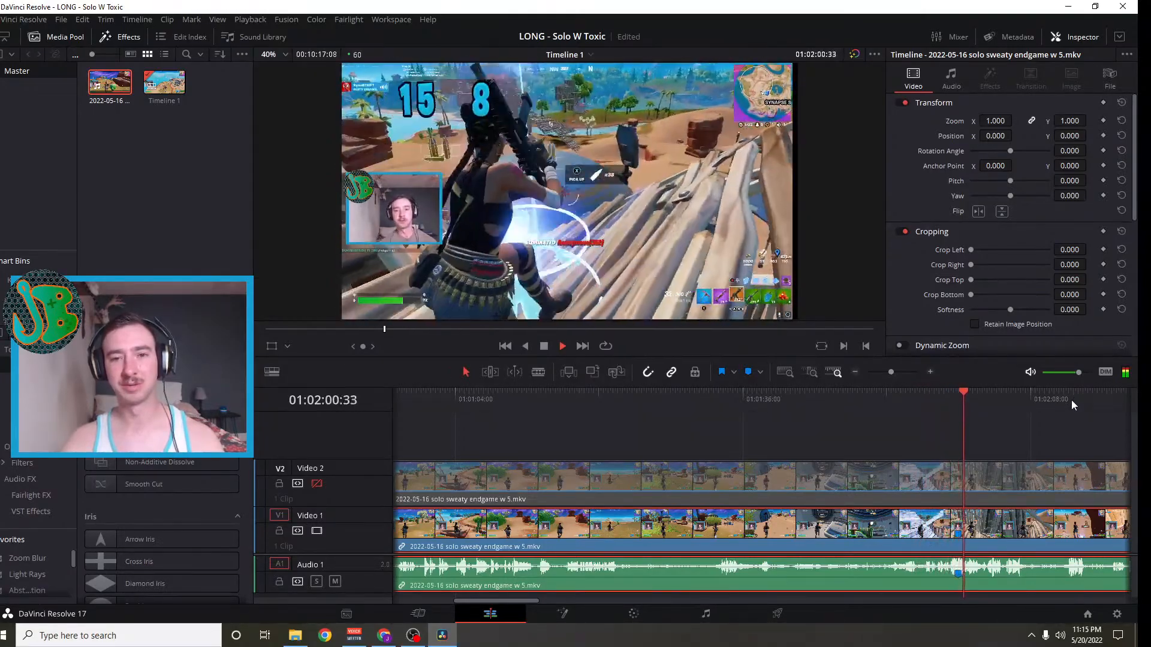
click(544, 346)
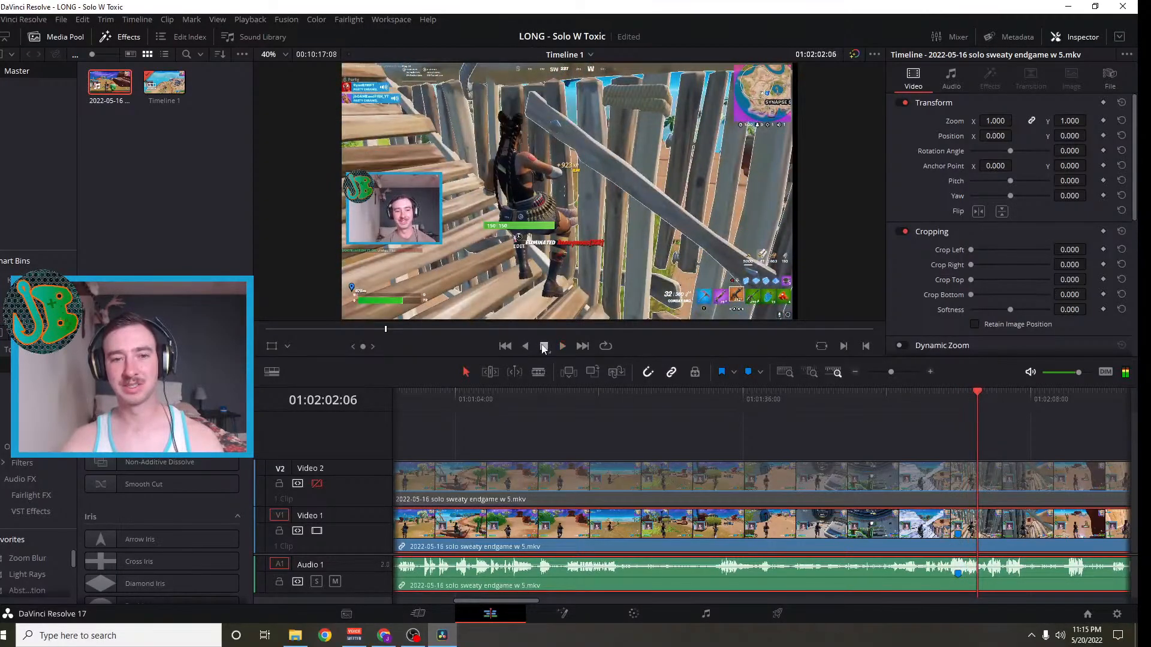
Cut the Video 2, Video 1 and Audio 1 clips at 01:01:51:12
mouse_move(975, 392)
mouse_down()
mouse_move(853, 405)
mouse_move(901, 401)
mouse_move(866, 401)
mouse_move(888, 401)
mouse_move(879, 404)
mouse_up()
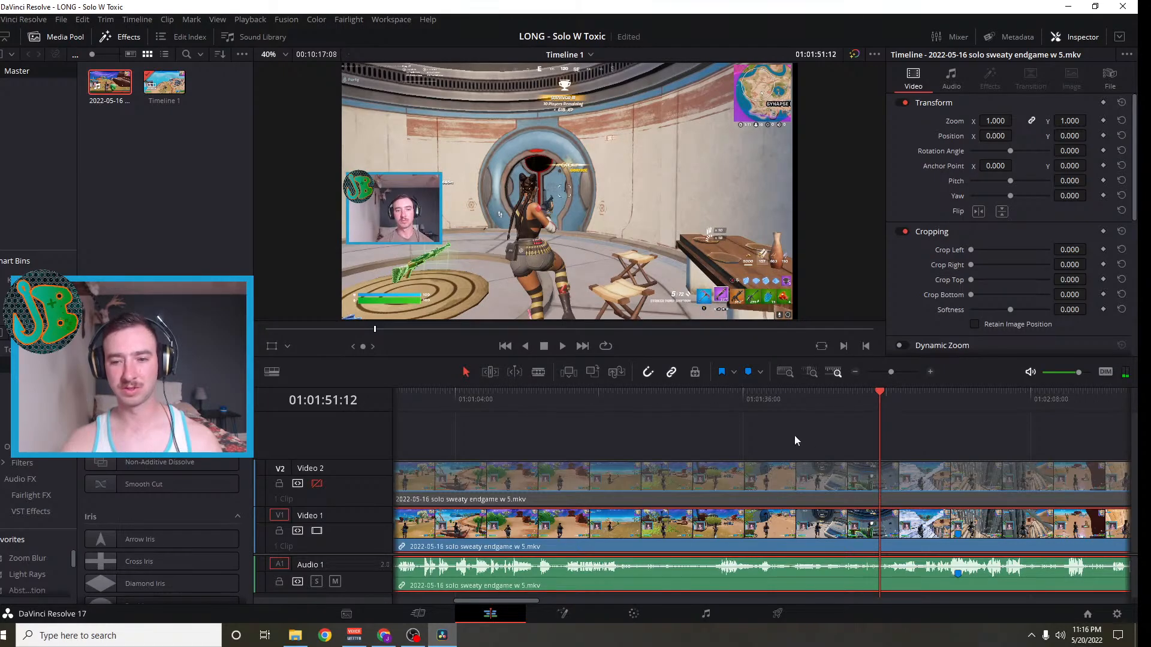
click(879, 522)
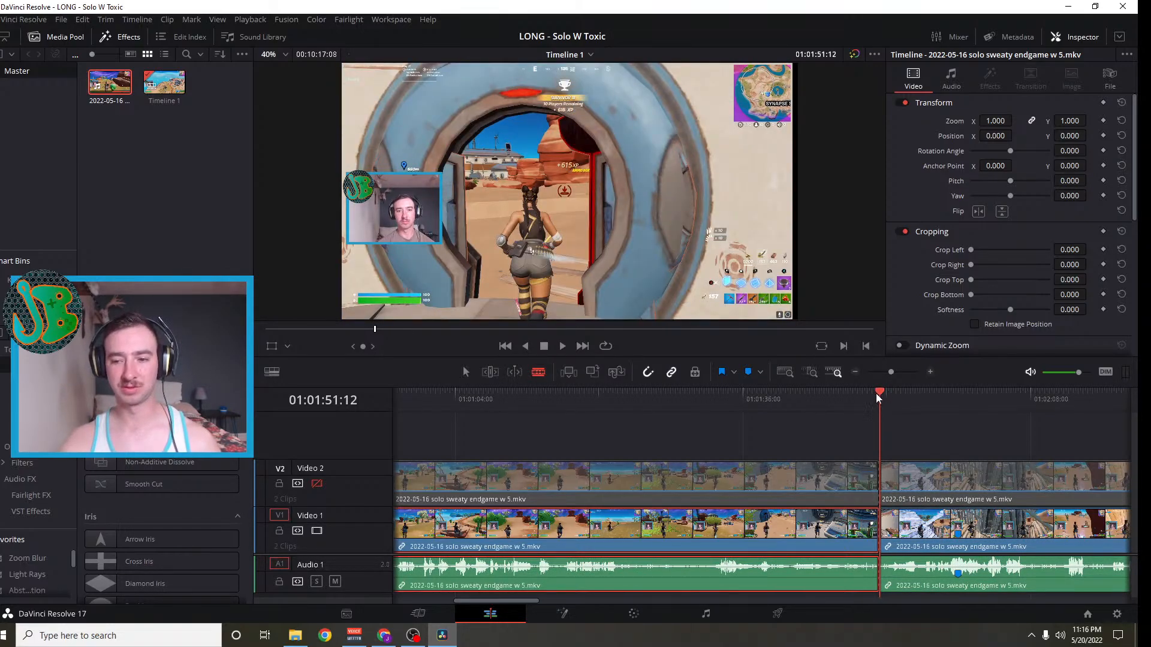
Play the lead-up from 01:00:59:52, and play the fight from the 01:01:51:12 cut to 01:02:10:20
drag(875, 393, 434, 525)
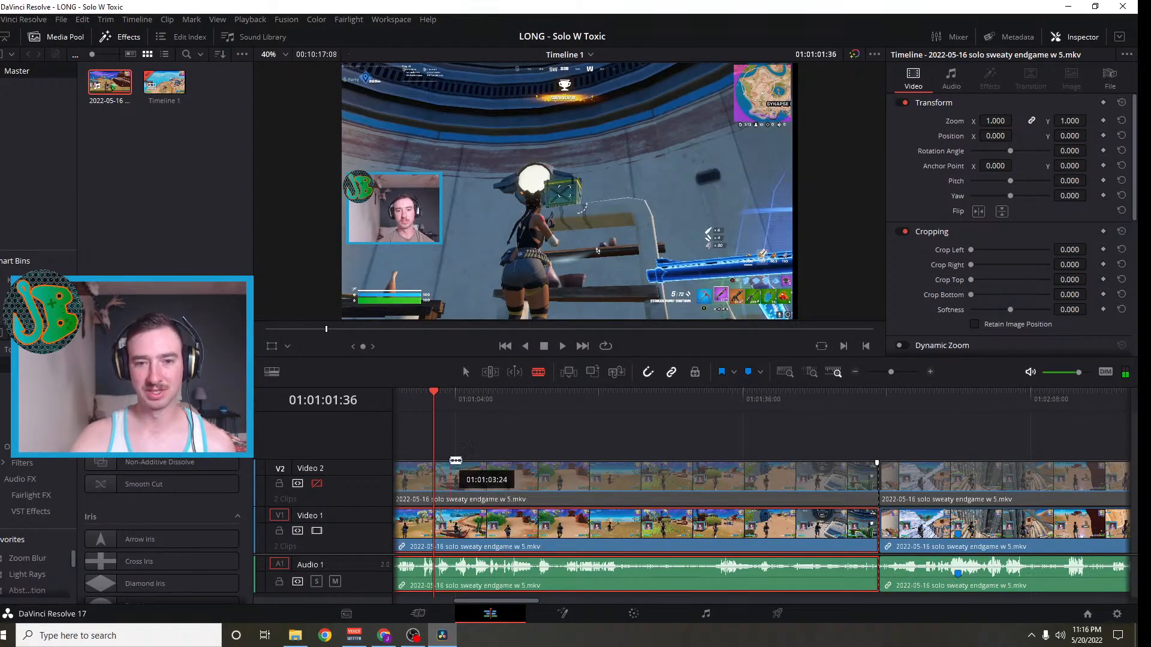
click(436, 393)
drag(436, 393, 419, 411)
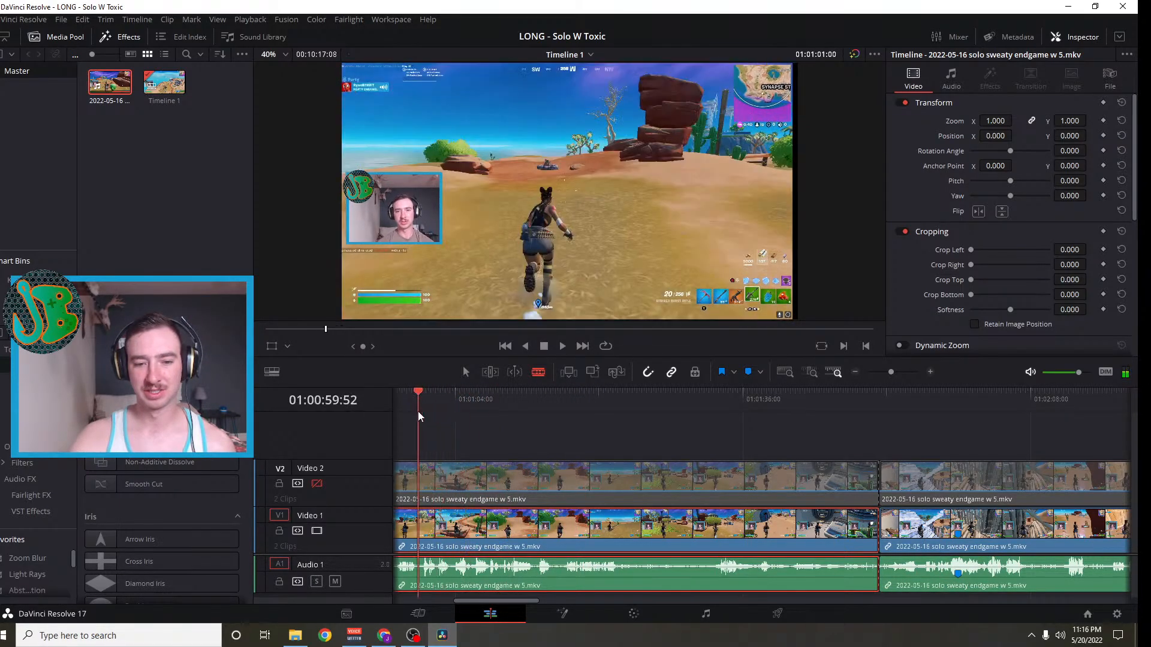
click(562, 347)
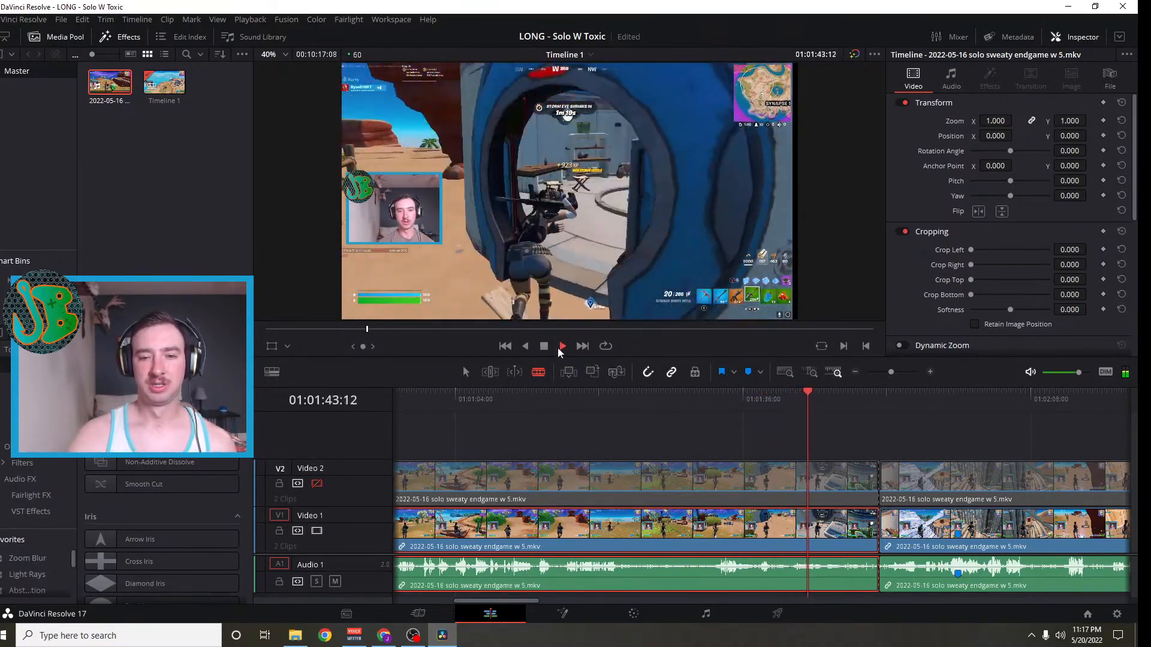
click(546, 346)
drag(814, 390, 879, 402)
click(564, 346)
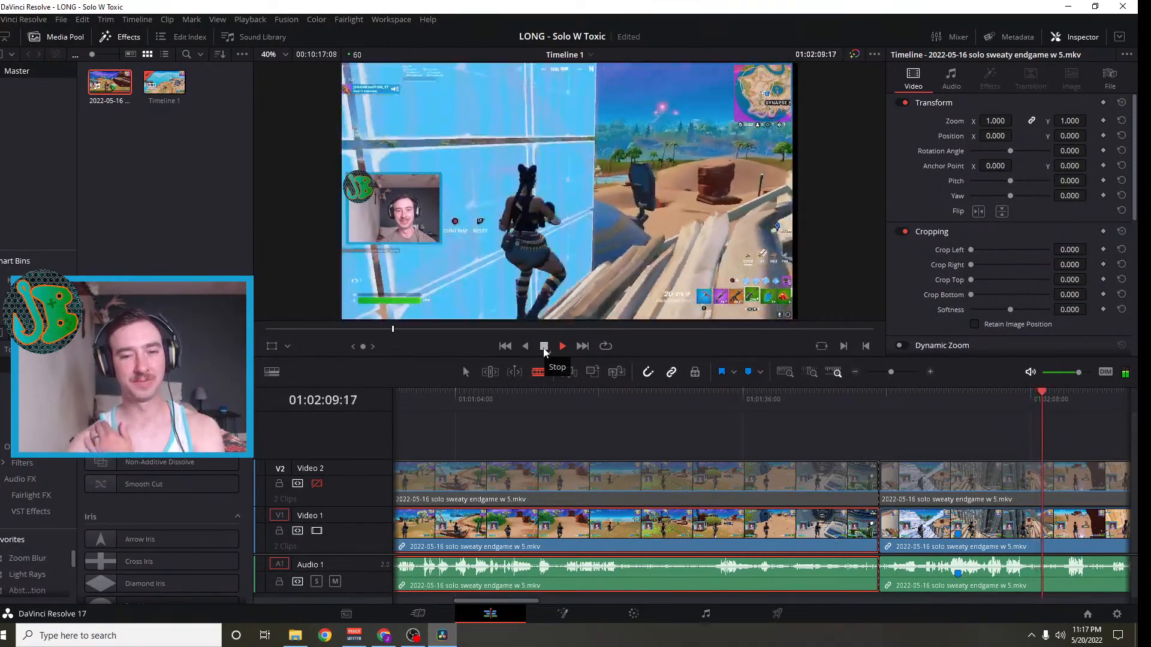
click(547, 350)
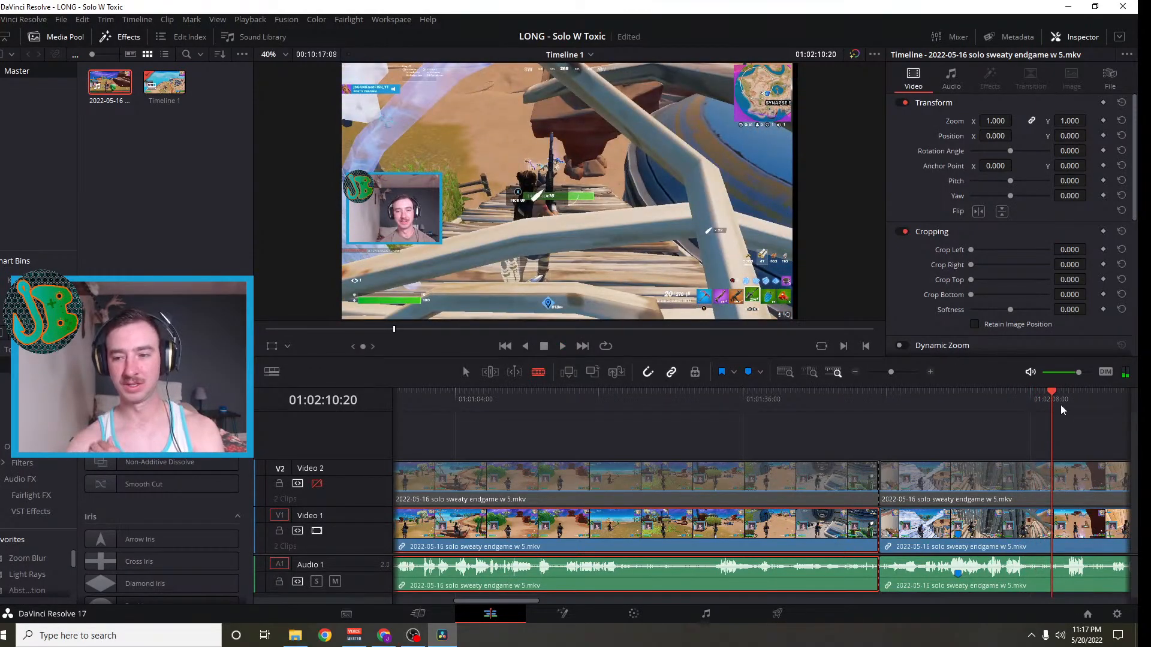
Cut the linked Video 1 and Audio 1 clip at 01:02:01:43, just after the marker, and save the project
drag(1021, 400, 991, 407)
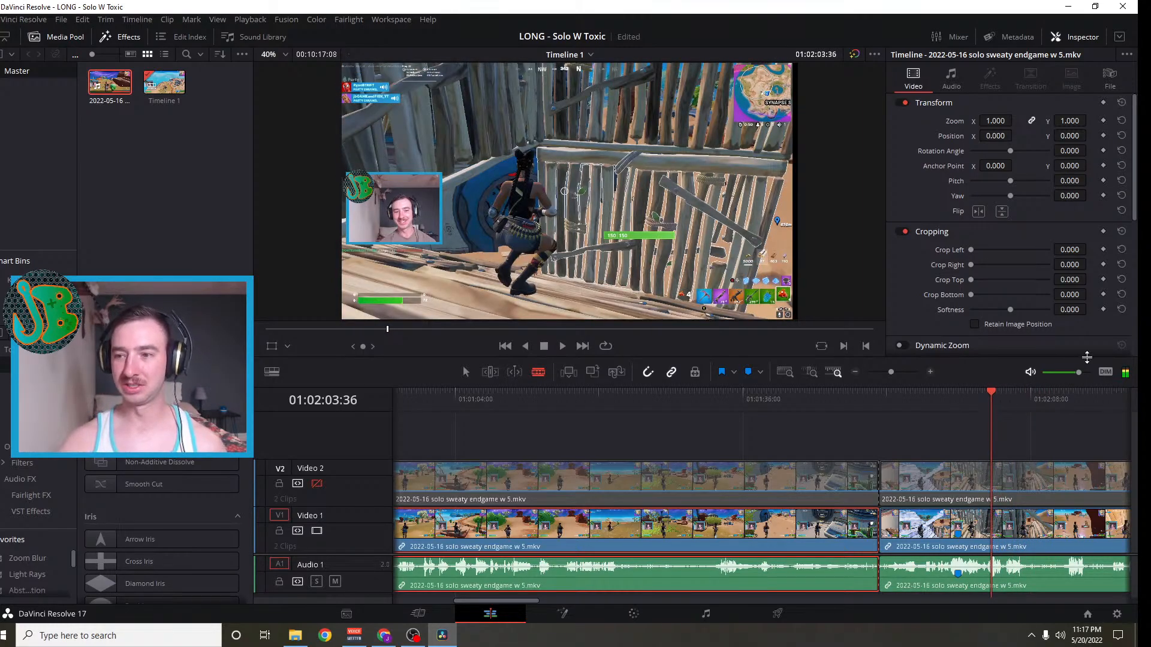
click(930, 371)
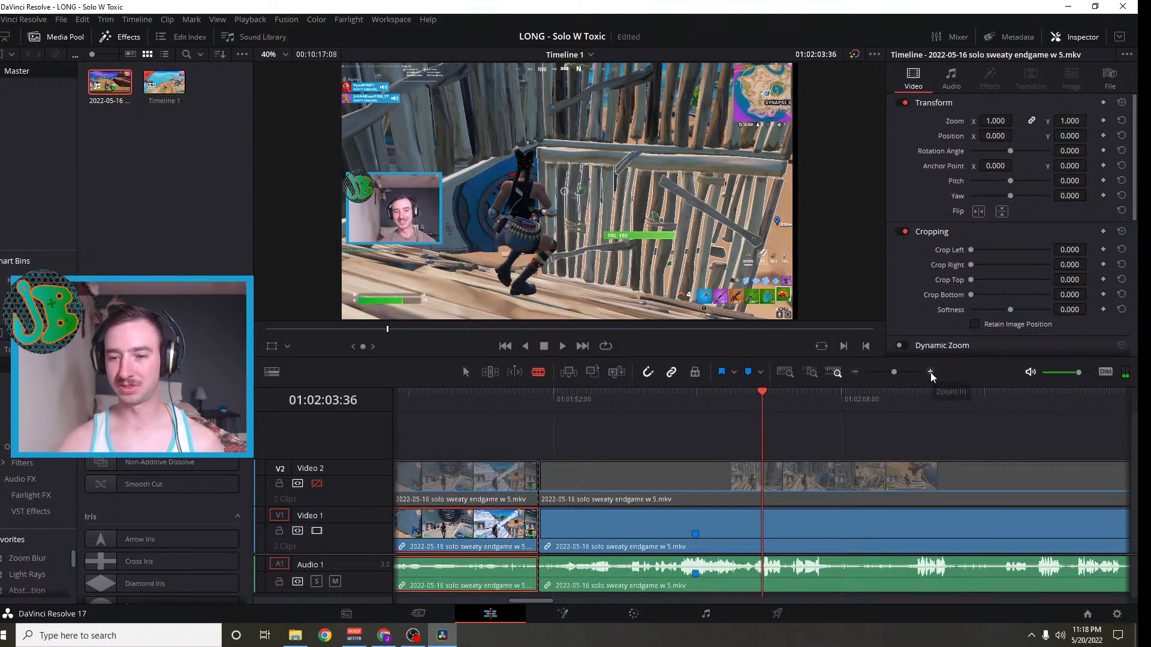
click(930, 372)
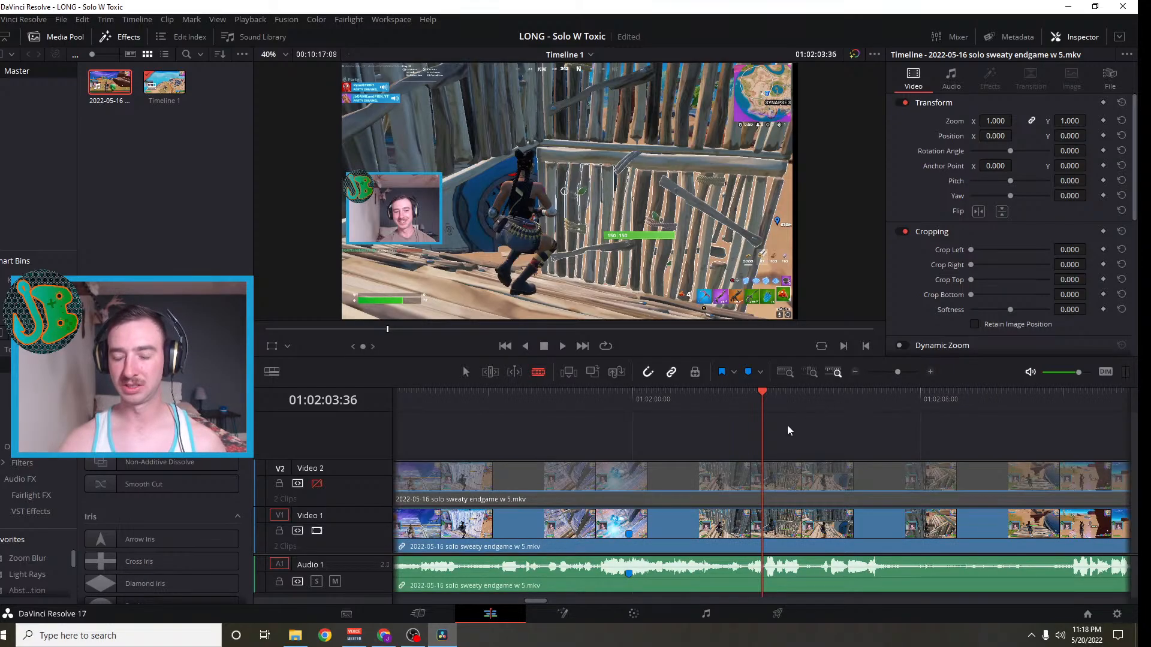
click(760, 390)
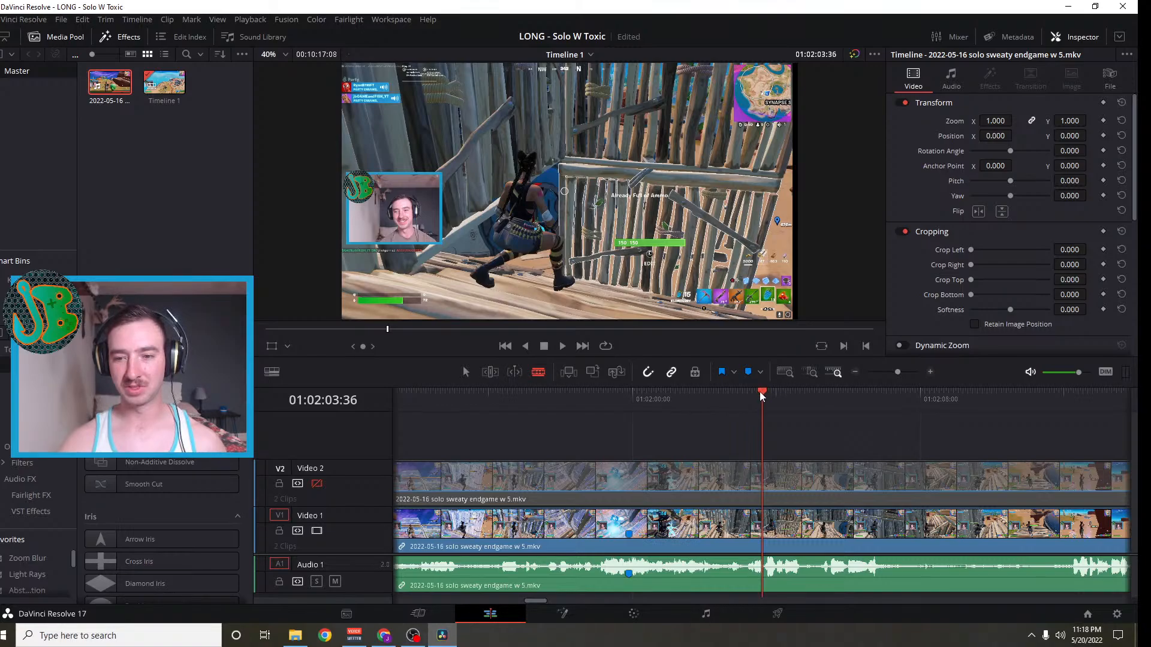
drag(760, 391, 693, 405)
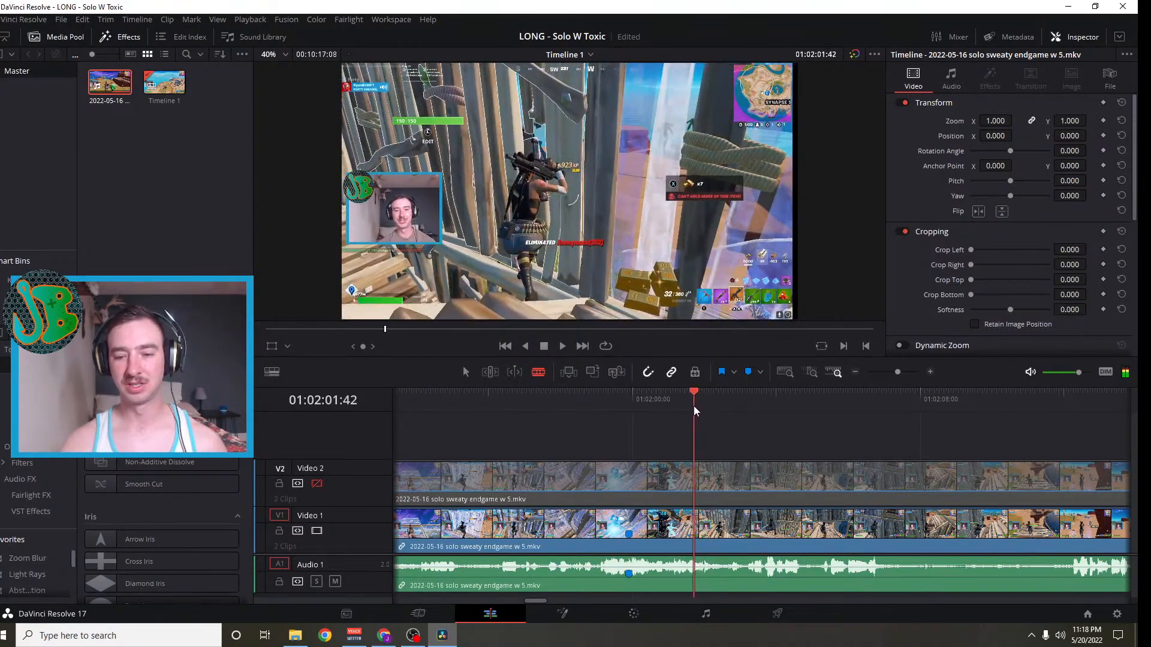
click(930, 372)
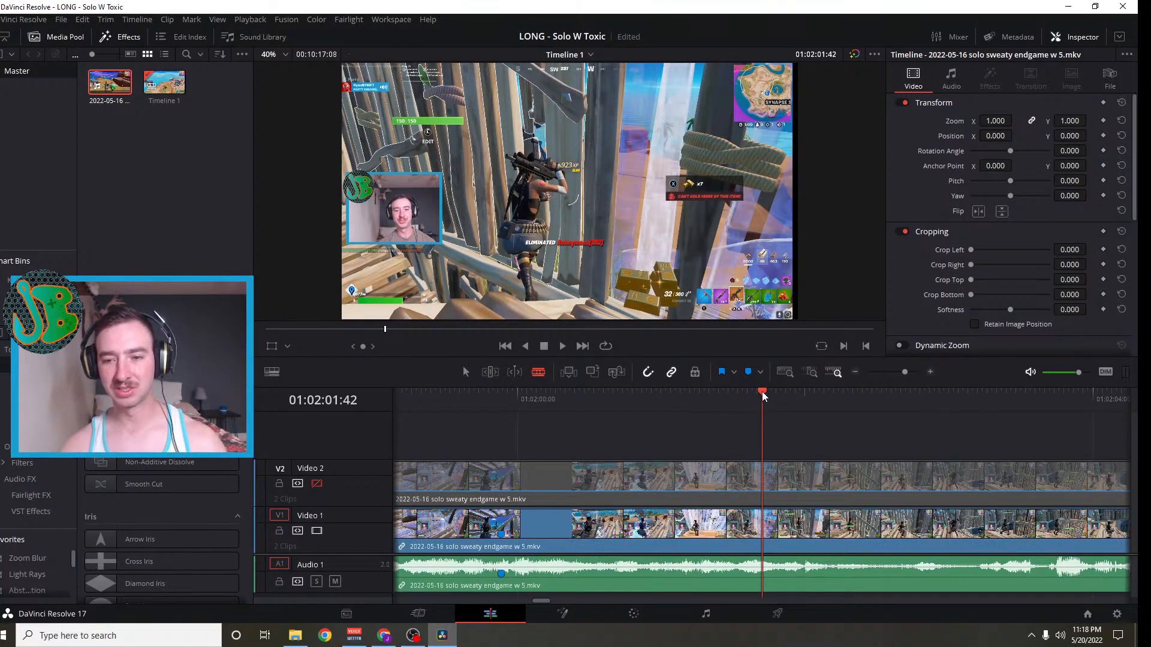
mouse_move(762, 391)
mouse_down()
mouse_move(738, 394)
mouse_move(778, 395)
mouse_move(703, 401)
mouse_move(764, 401)
mouse_up()
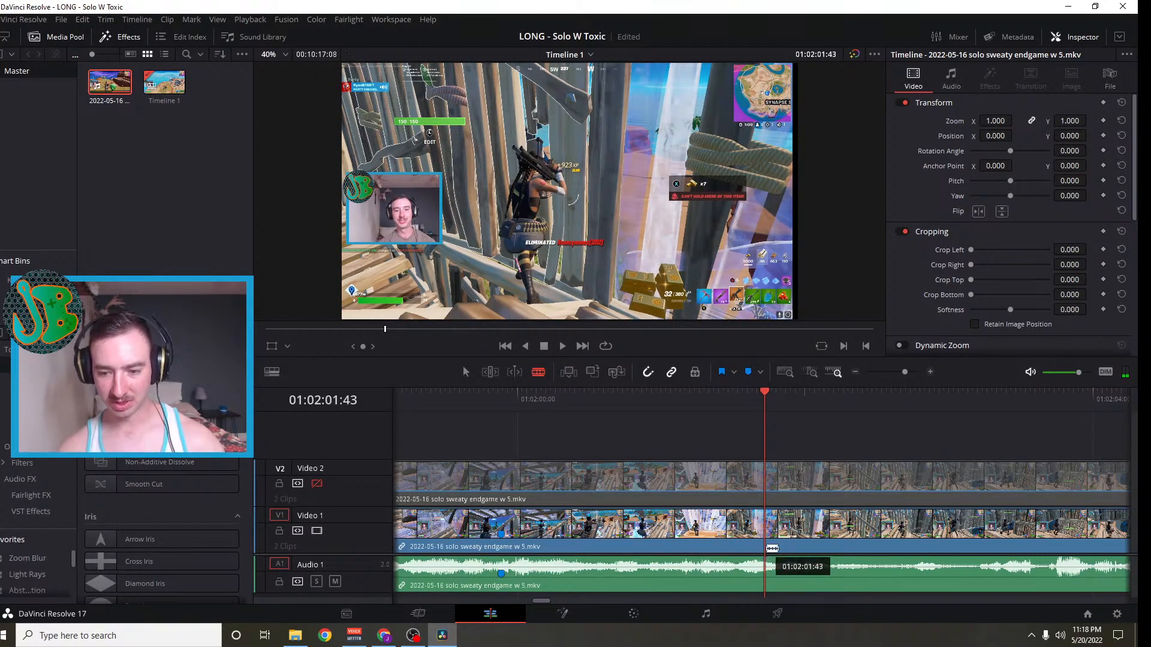
key(ctrl+b)
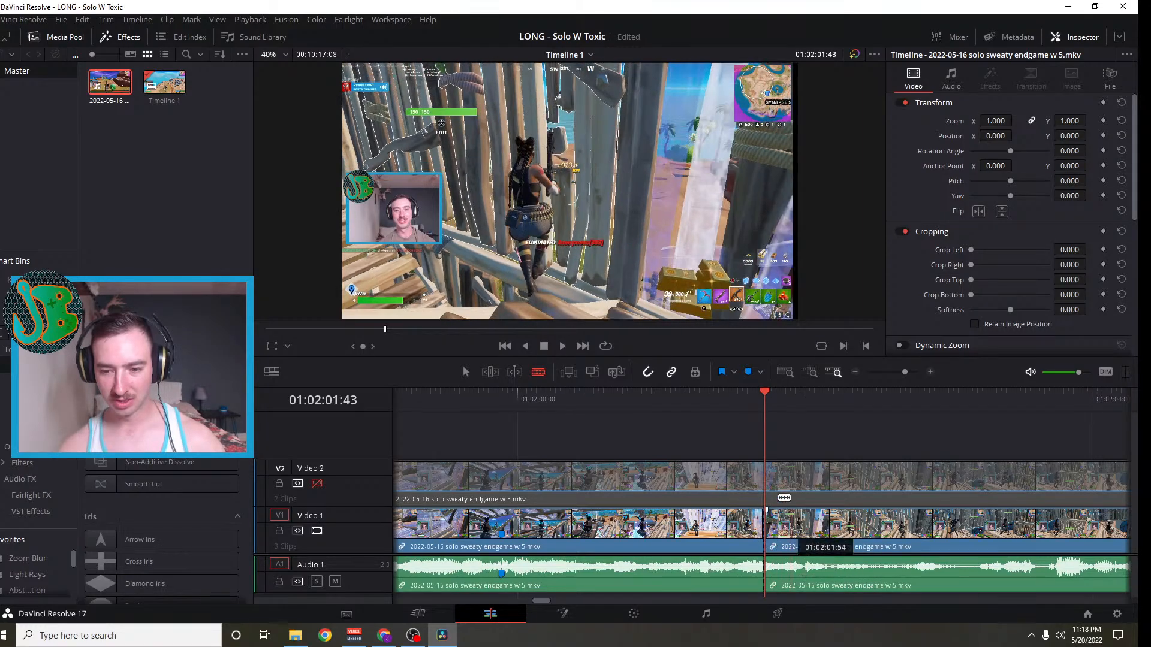
key(ctrl+s)
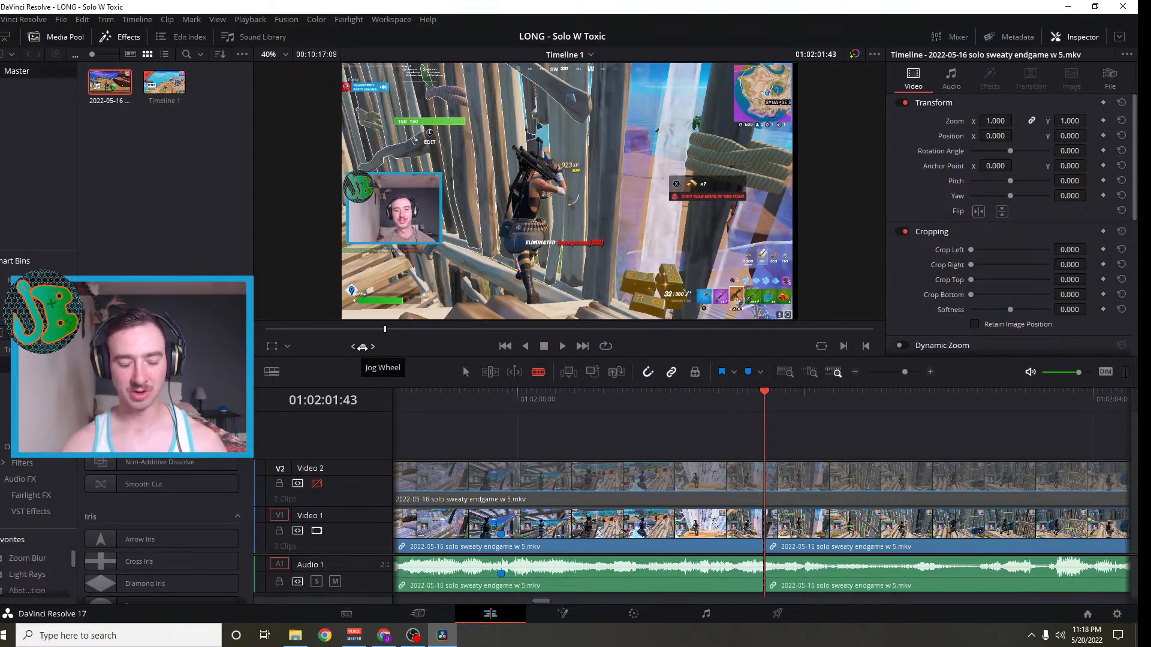
Cut Video 1 and Audio 1 at 01:02:02:19 and lower the volume of the short audio piece after the 01:02:01:43 cut to silence
drag(362, 346, 415, 347)
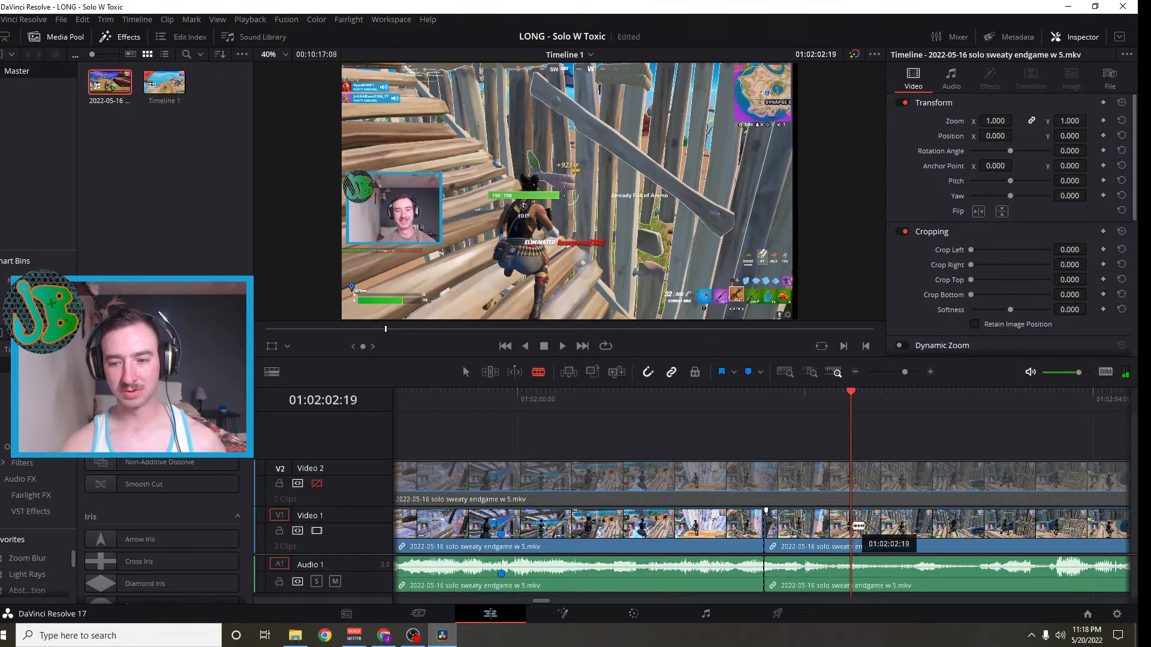
click(855, 526)
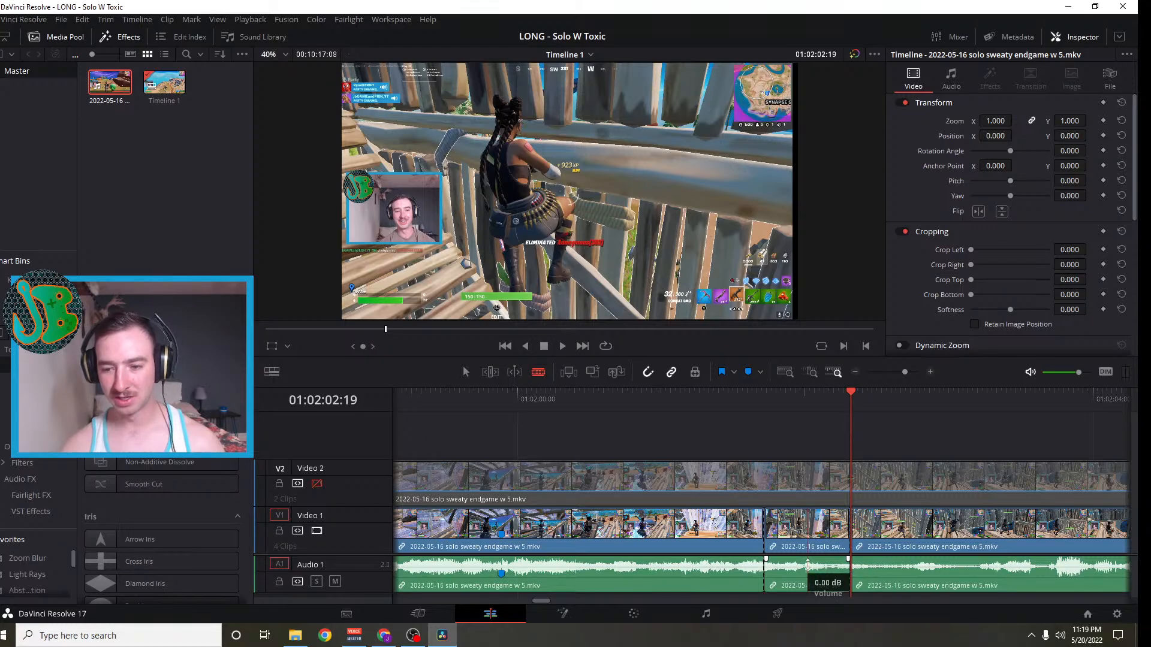
key(Right)
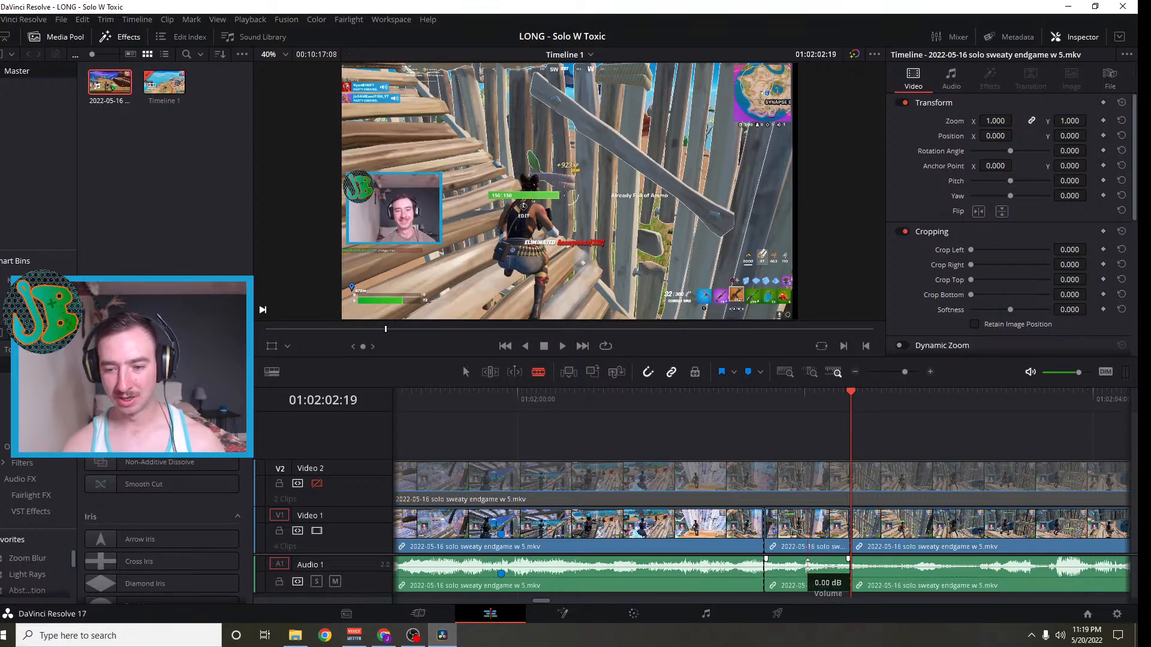
drag(808, 564, 807, 585)
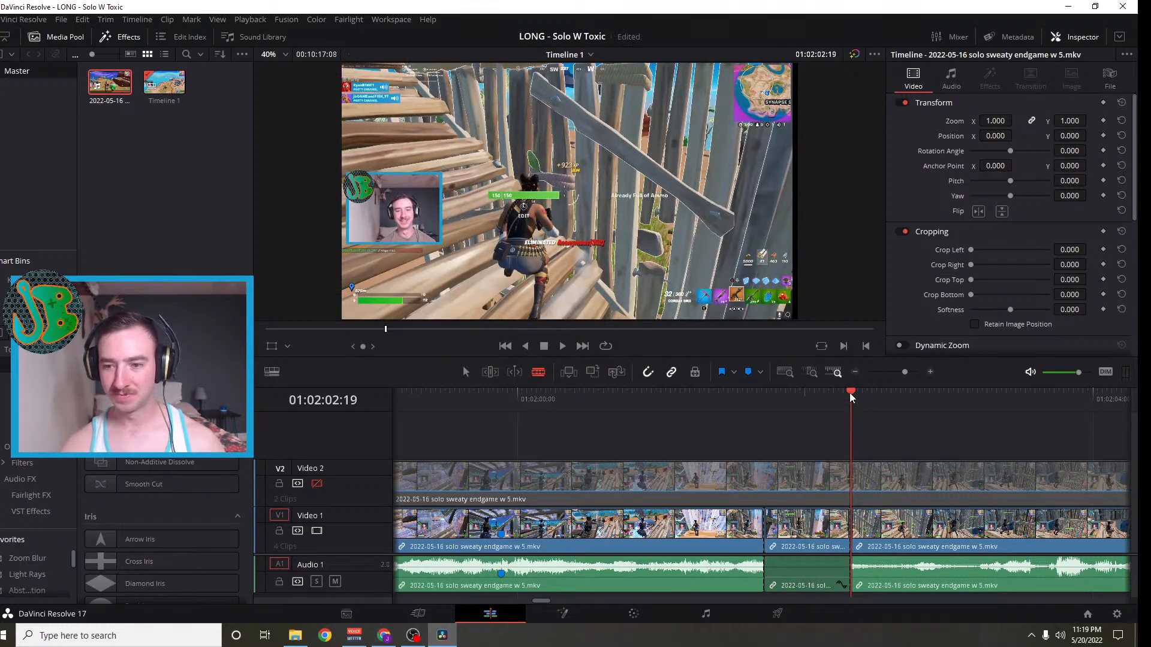
Play back the silenced section from shortly before the 01:02:01:43 cut to 01:02:03:01
drag(850, 394, 639, 438)
click(560, 347)
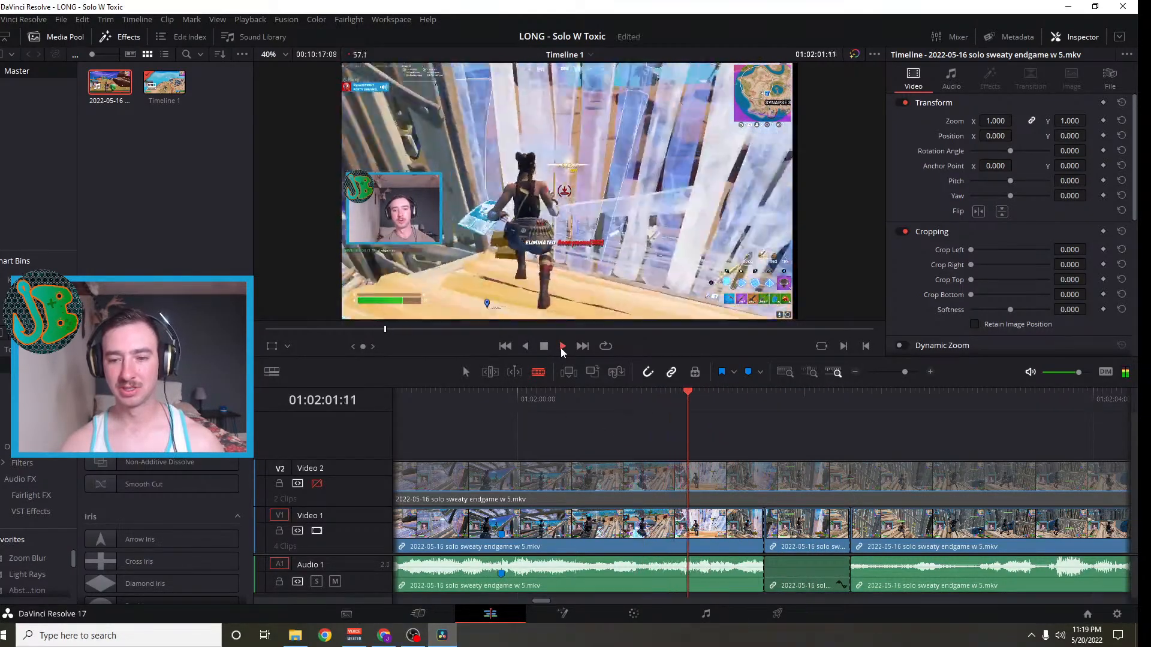
click(545, 347)
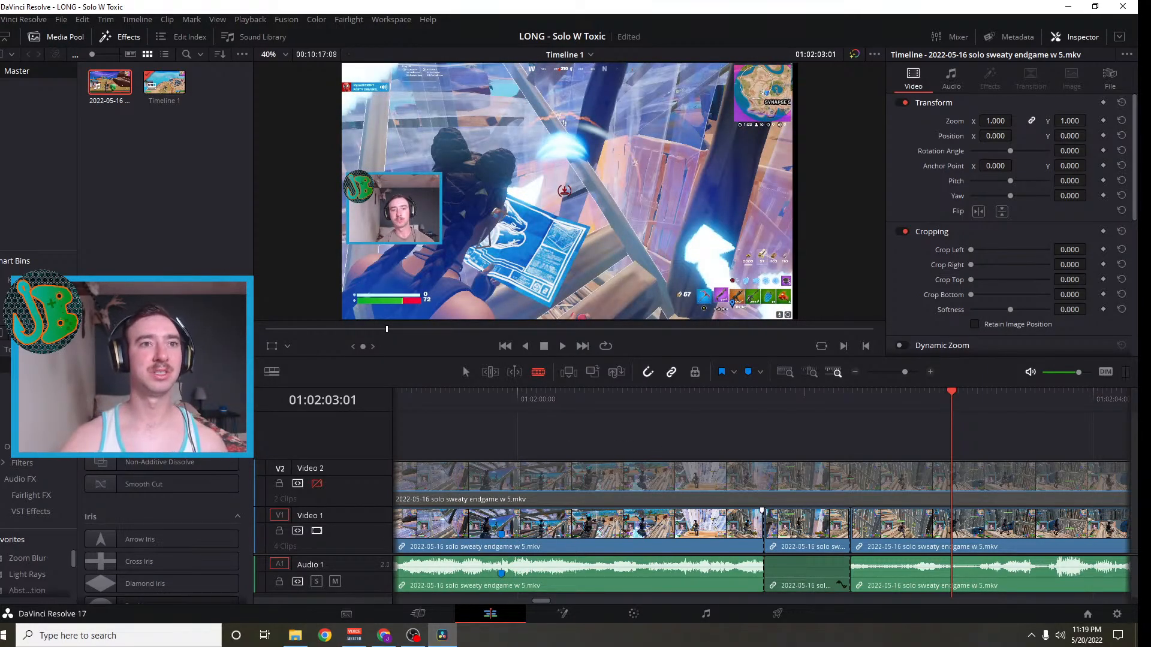
key(alt+Tab)
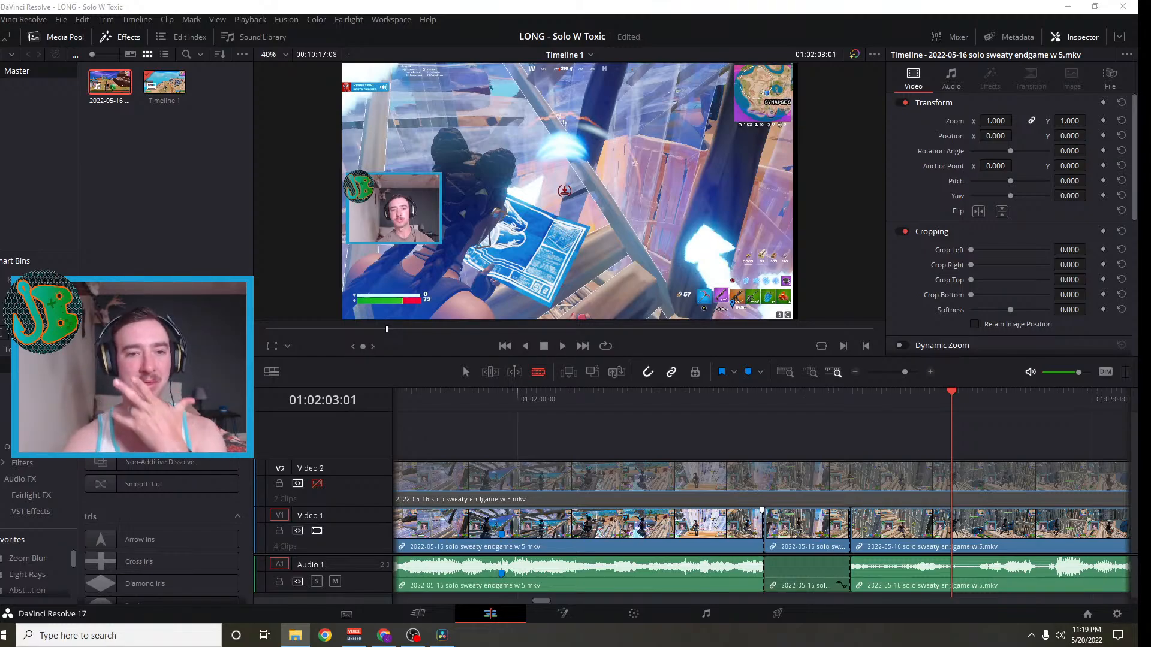
Import vr.png into the media pool, add a Video 3 track and place the image on it from the 01:02:01:43 cut
drag(60, 59, 133, 173)
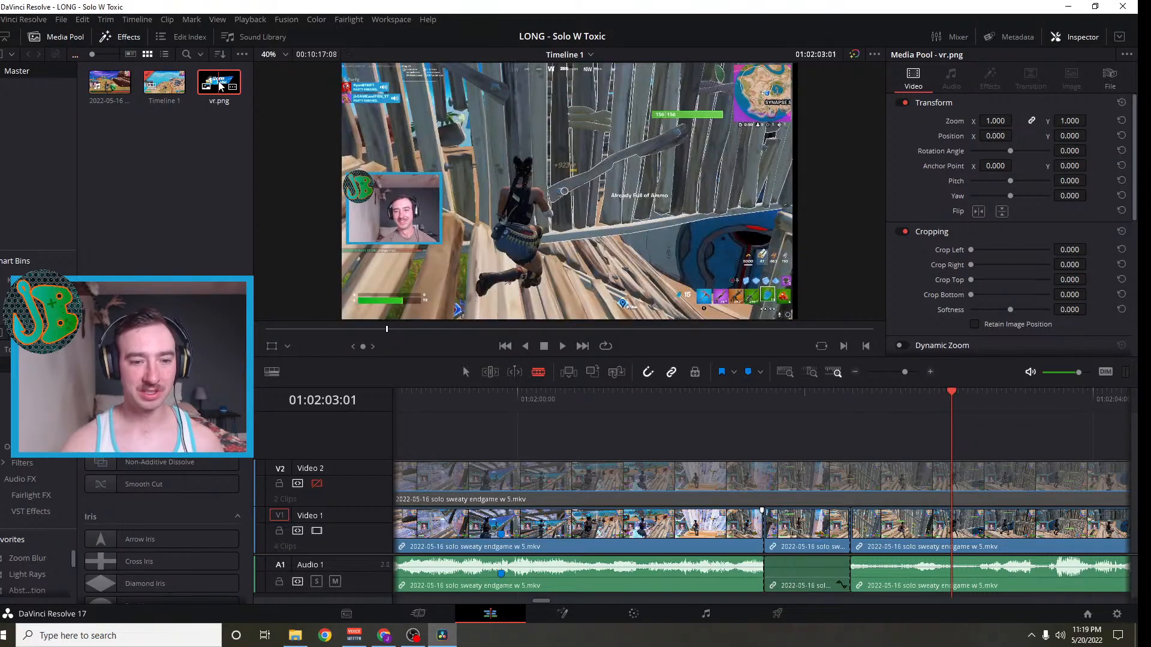
right_click(317, 440)
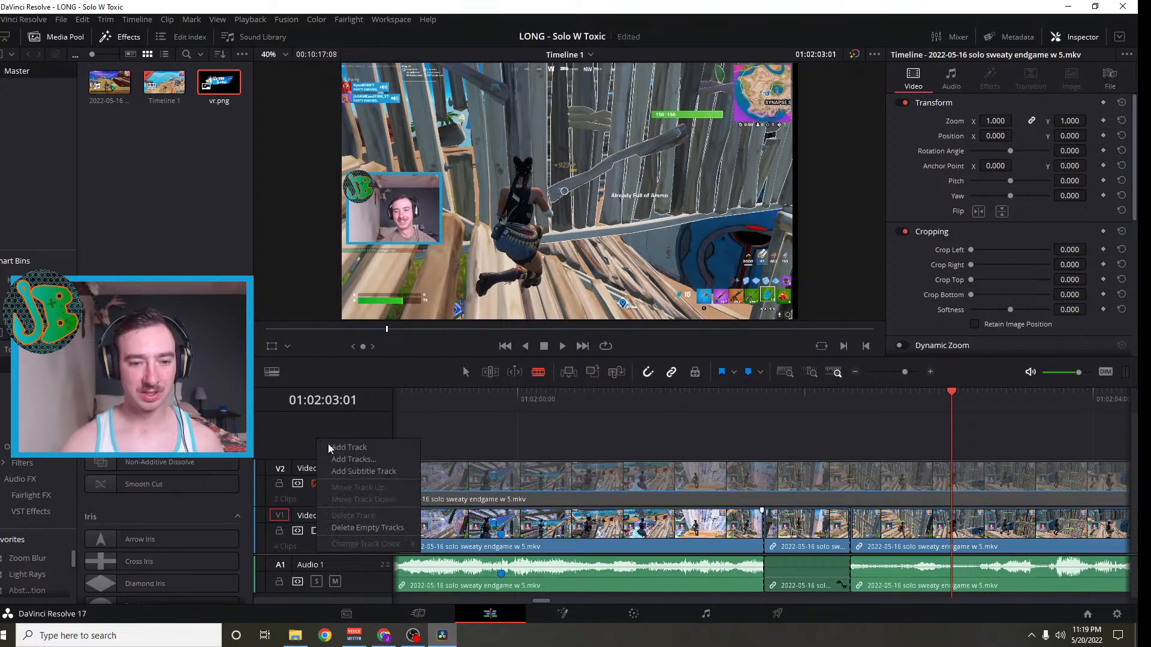
click(359, 449)
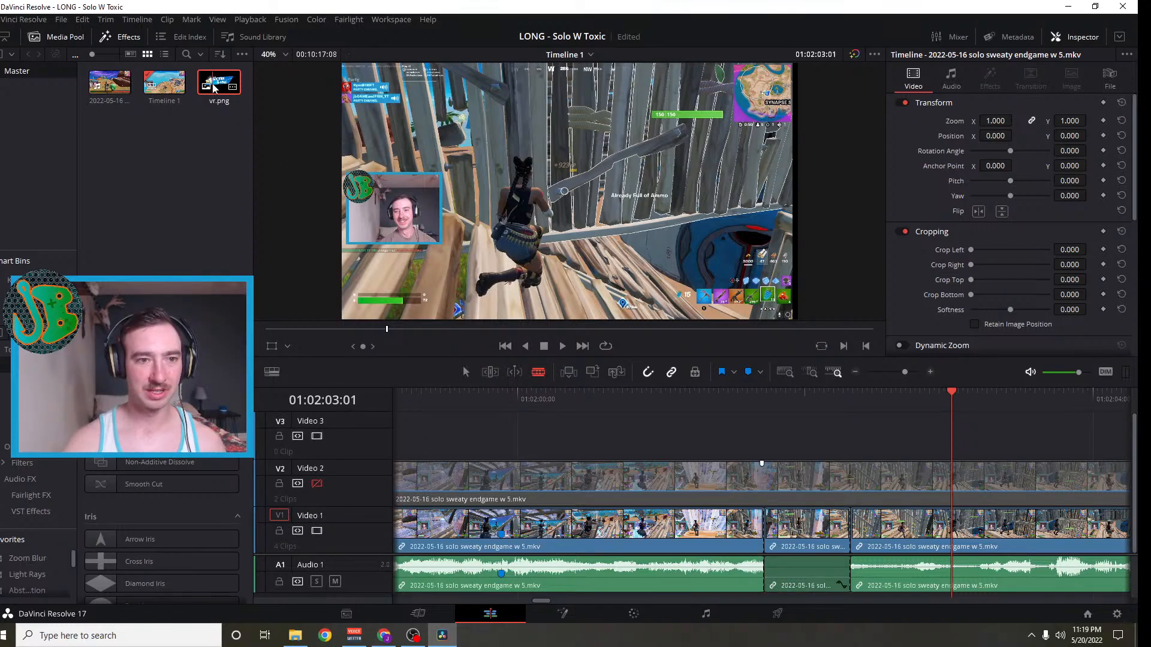
drag(221, 84, 771, 428)
Trim the end of the vr.png clip on Video 3 back to the 01:02:02:19 cut, matching the short silenced piece
scroll(845, 447, right, 2)
scroll(846, 447, right, 6)
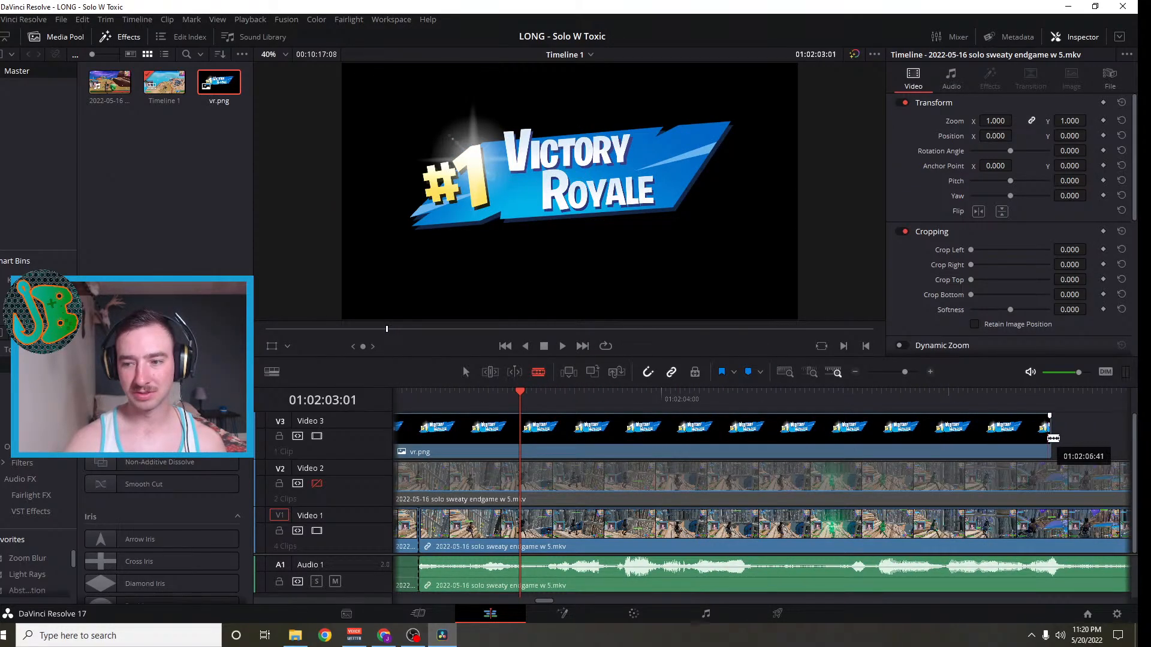
key(a)
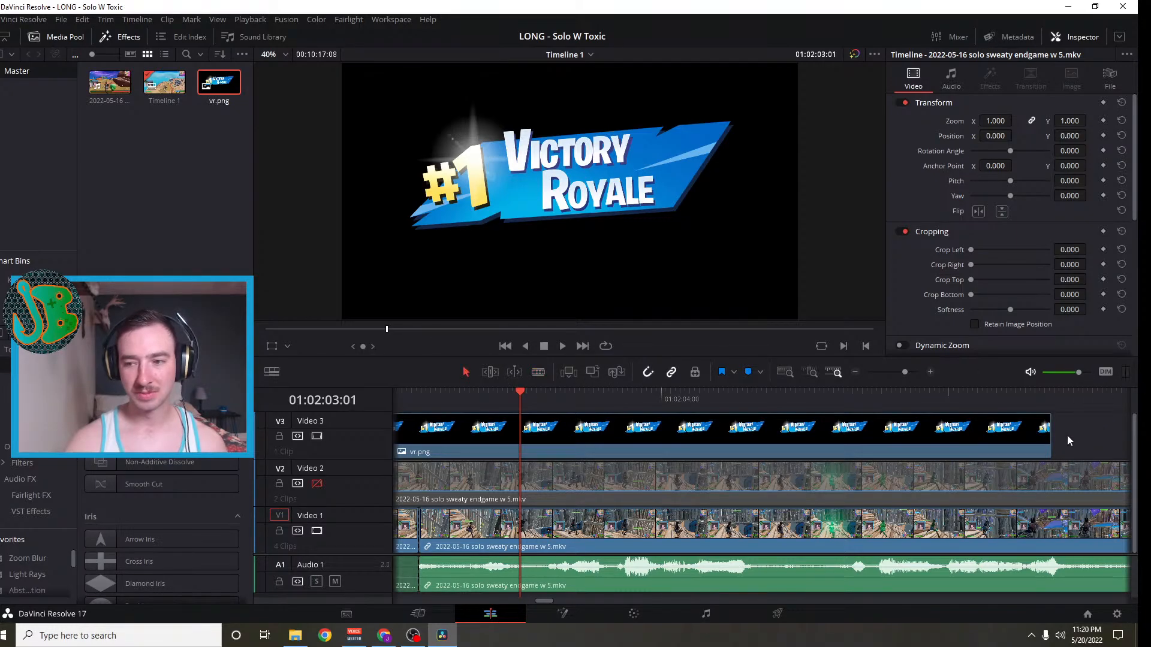
drag(1047, 437, 418, 471)
scroll(754, 451, left, 3)
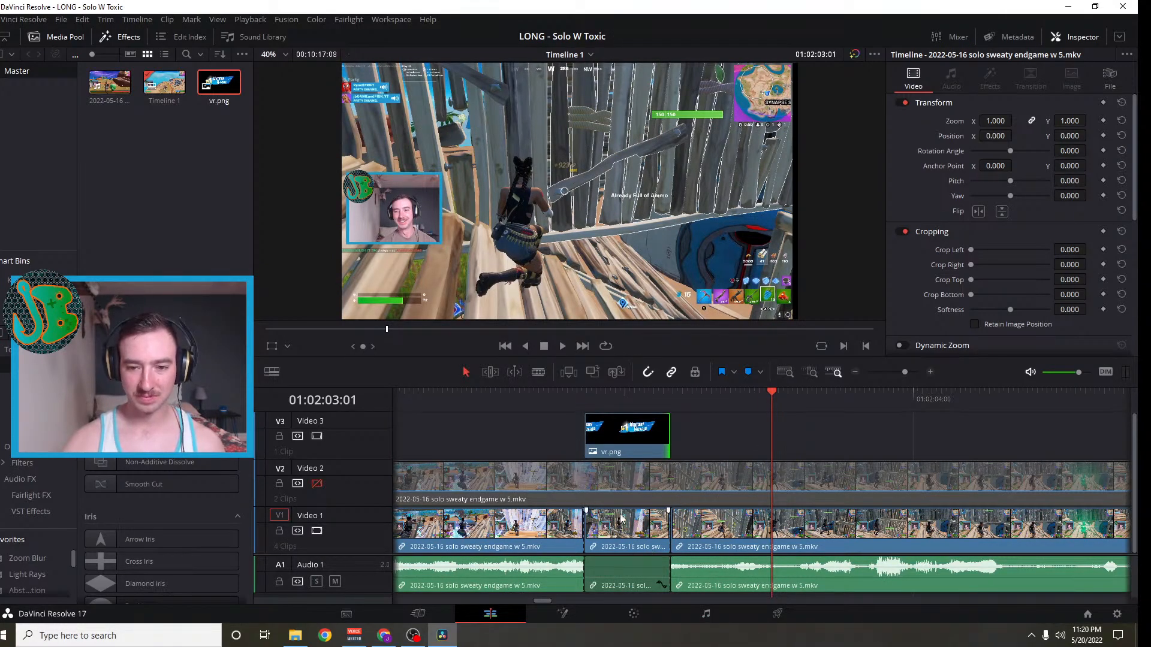
Shrink the vr.png clip proportionally to a zoom of 0.080 with the playhead at 01:02:02:04
drag(772, 394, 635, 400)
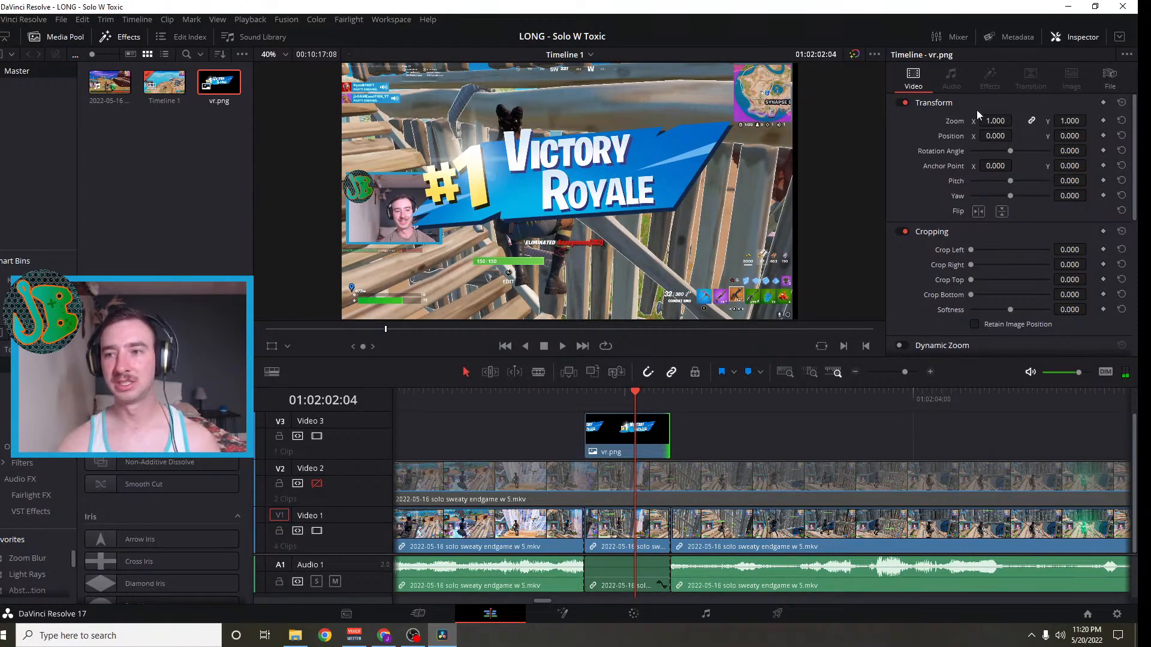
click(619, 433)
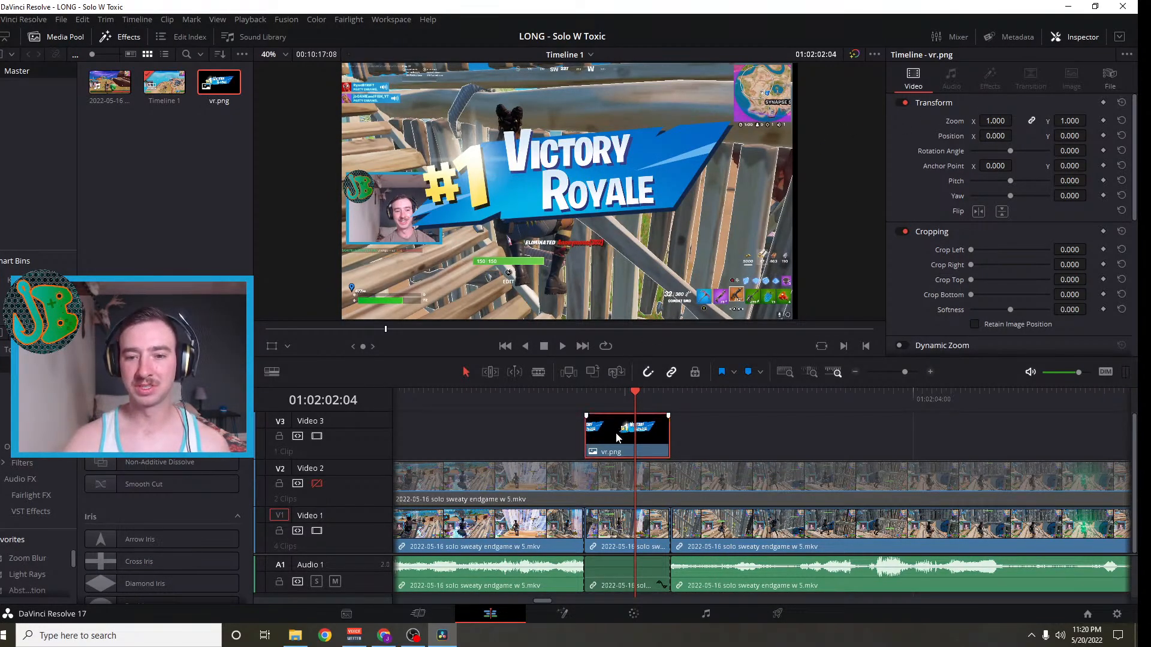
drag(997, 120, 942, 120)
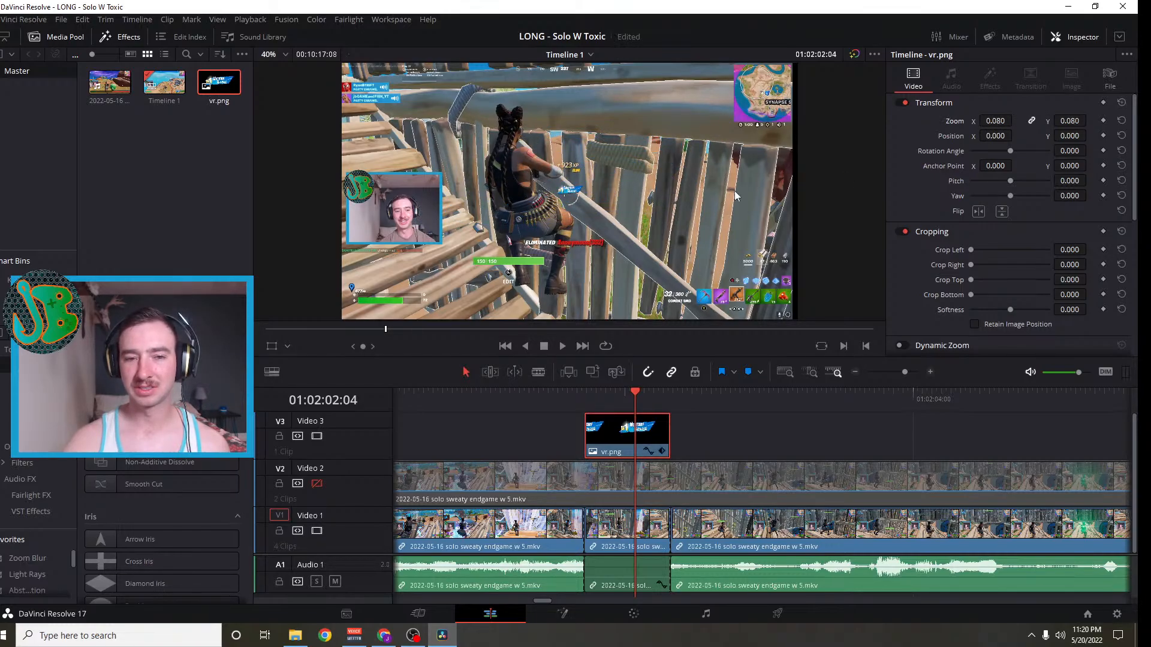
Place the vr.png banner over the mouth in the webcam picture at position X -700, Y -137, with zoom 0.060
scroll(379, 226, up, 1)
scroll(378, 224, down, 1)
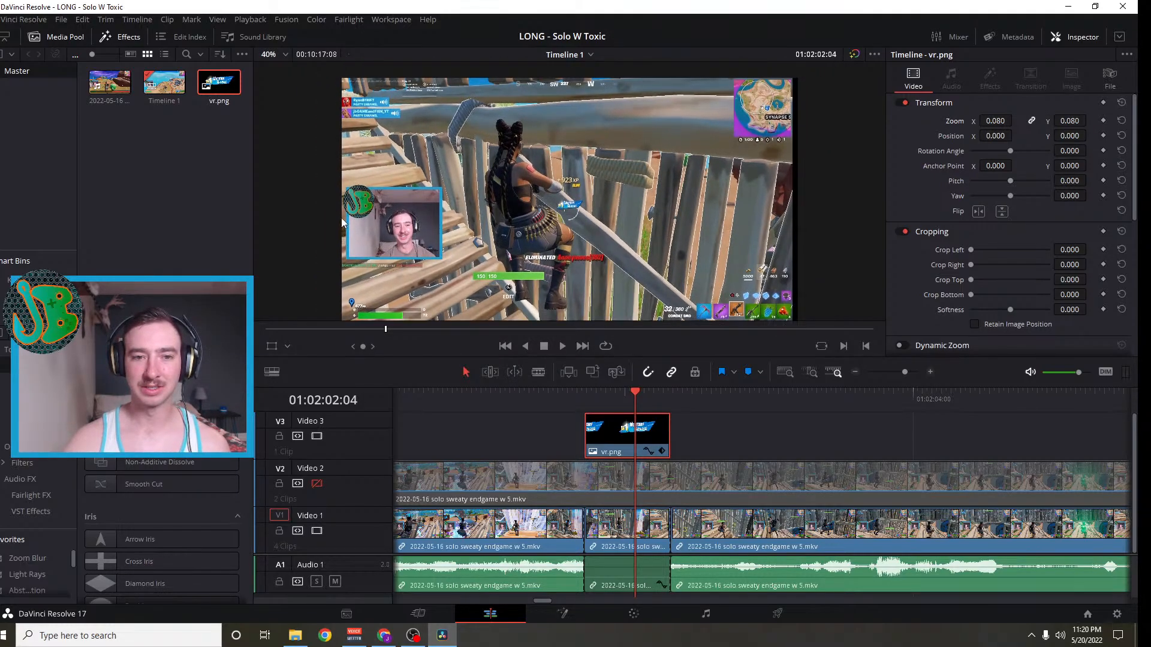
scroll(368, 228, up, 2)
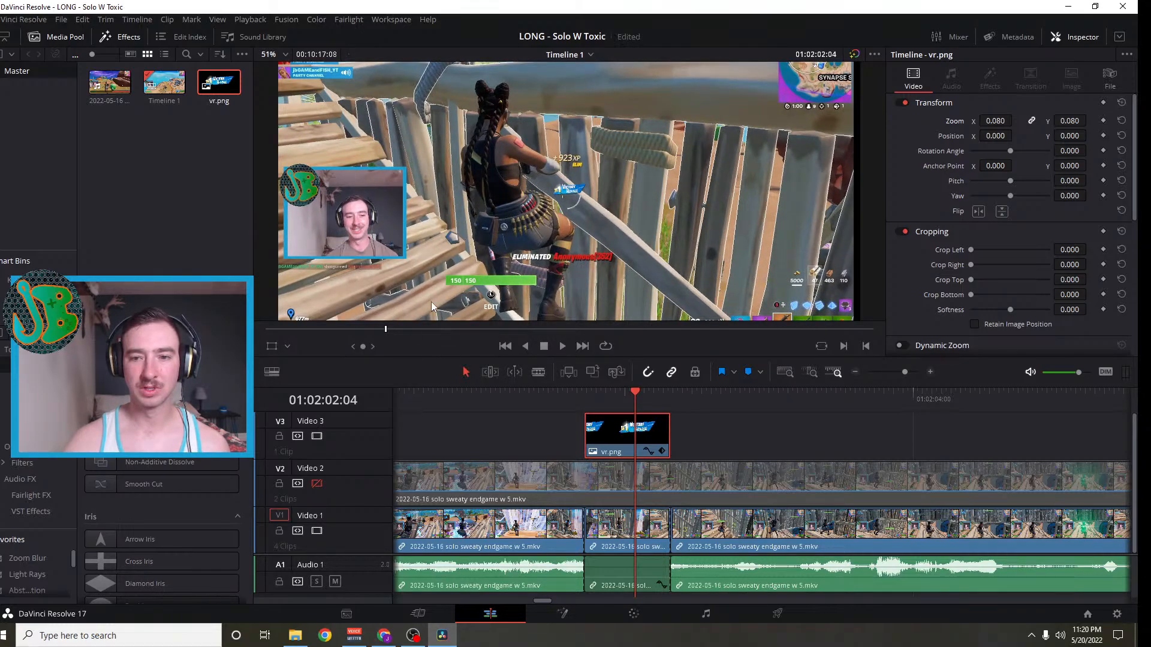
drag(393, 255, 331, 237)
scroll(331, 228, up, 2)
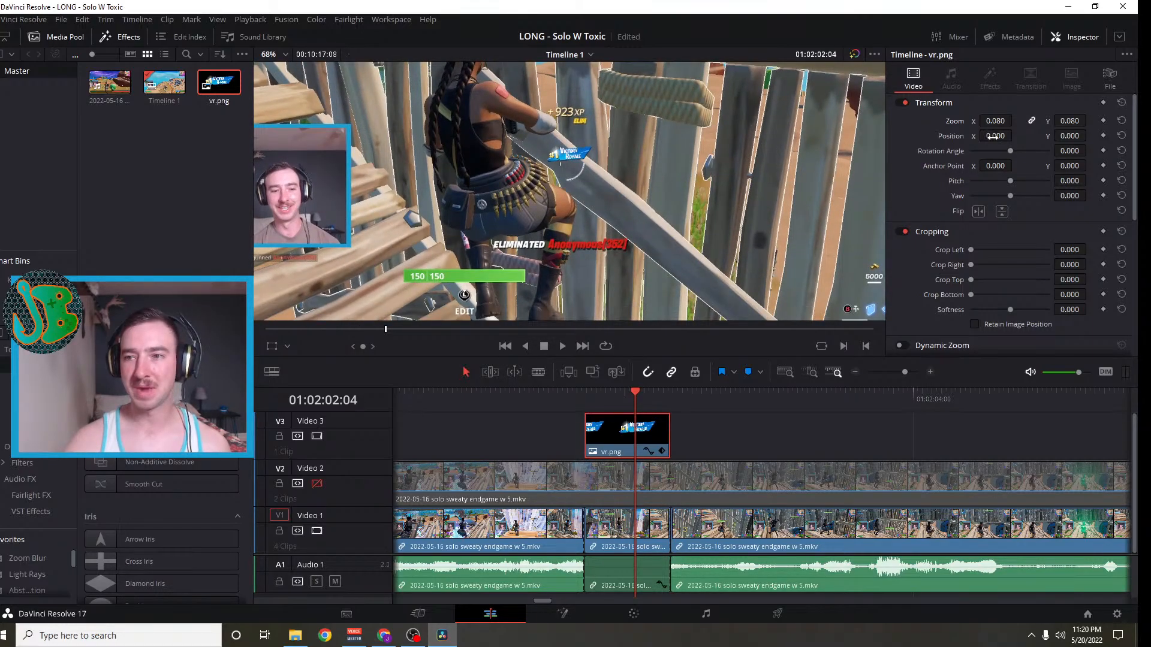
drag(995, 136, 1090, 135)
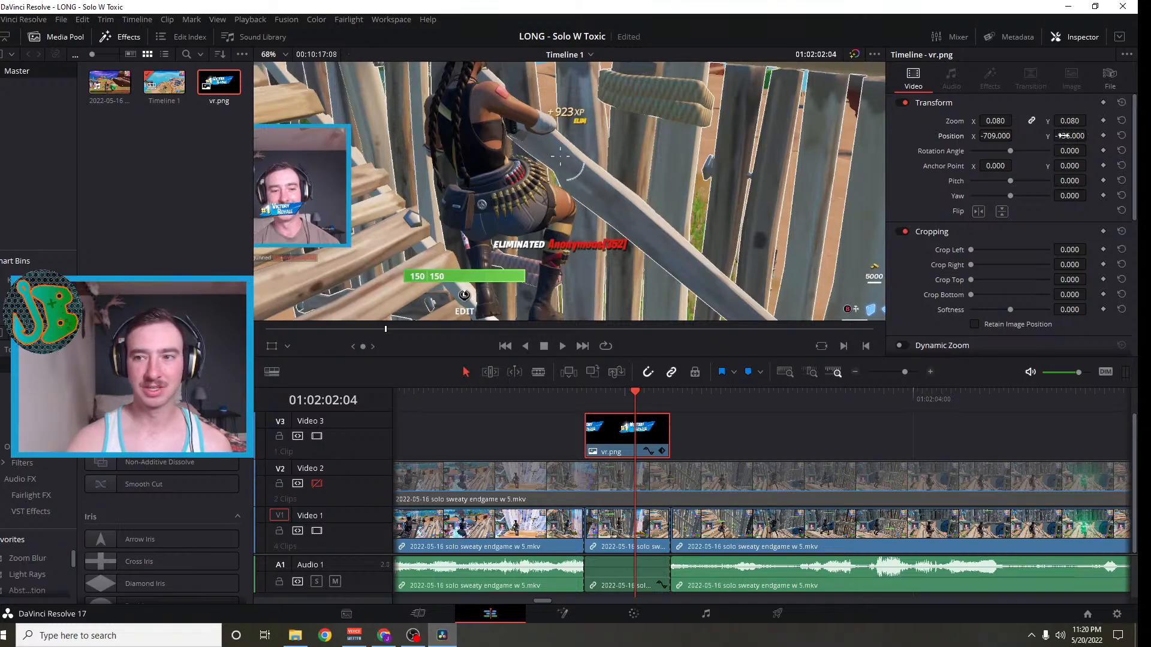
drag(995, 136, 1055, 136)
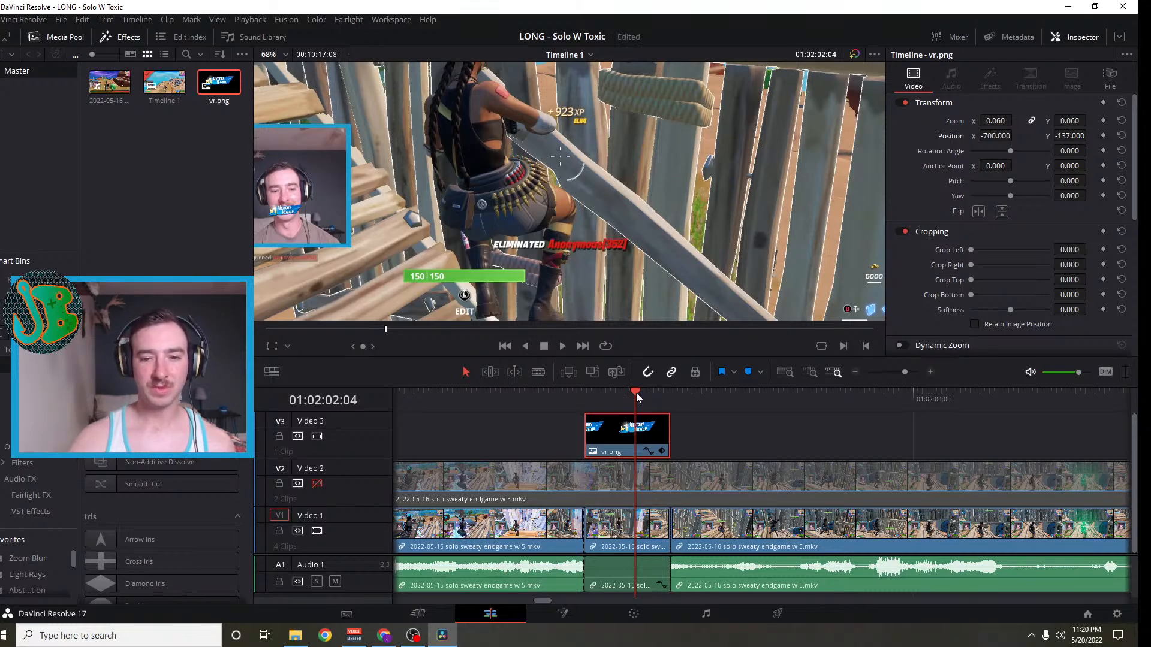
Play back the vr.png overlay section from 01:02:00:34 to 01:02:03:13
drag(636, 394, 421, 409)
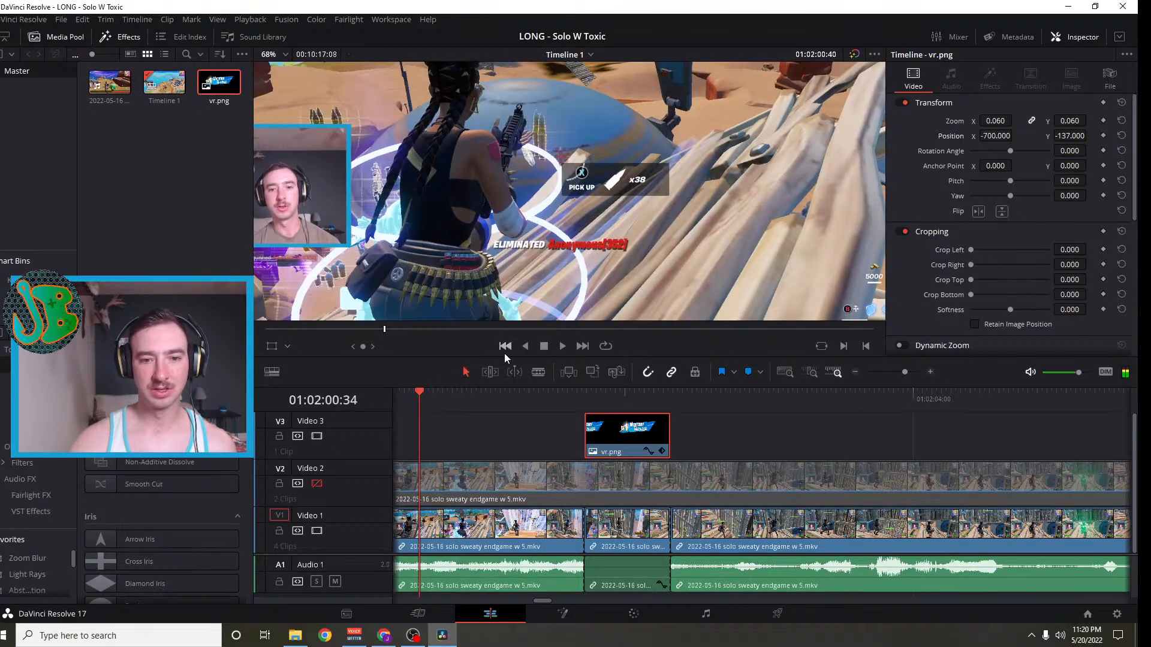
click(561, 346)
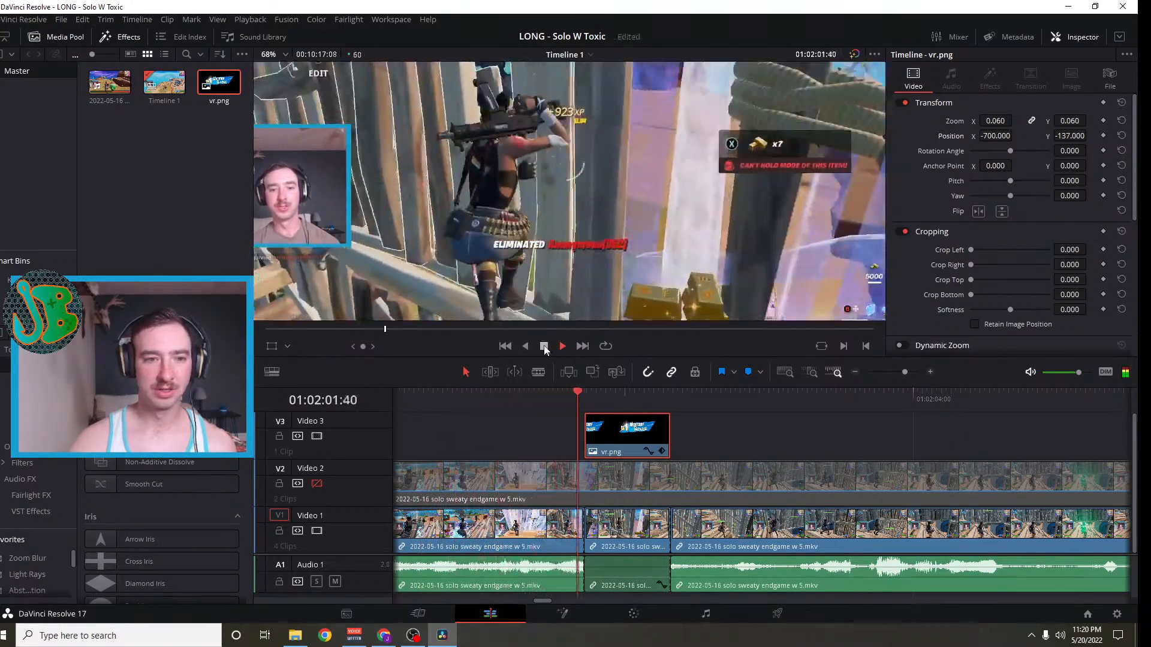
click(543, 346)
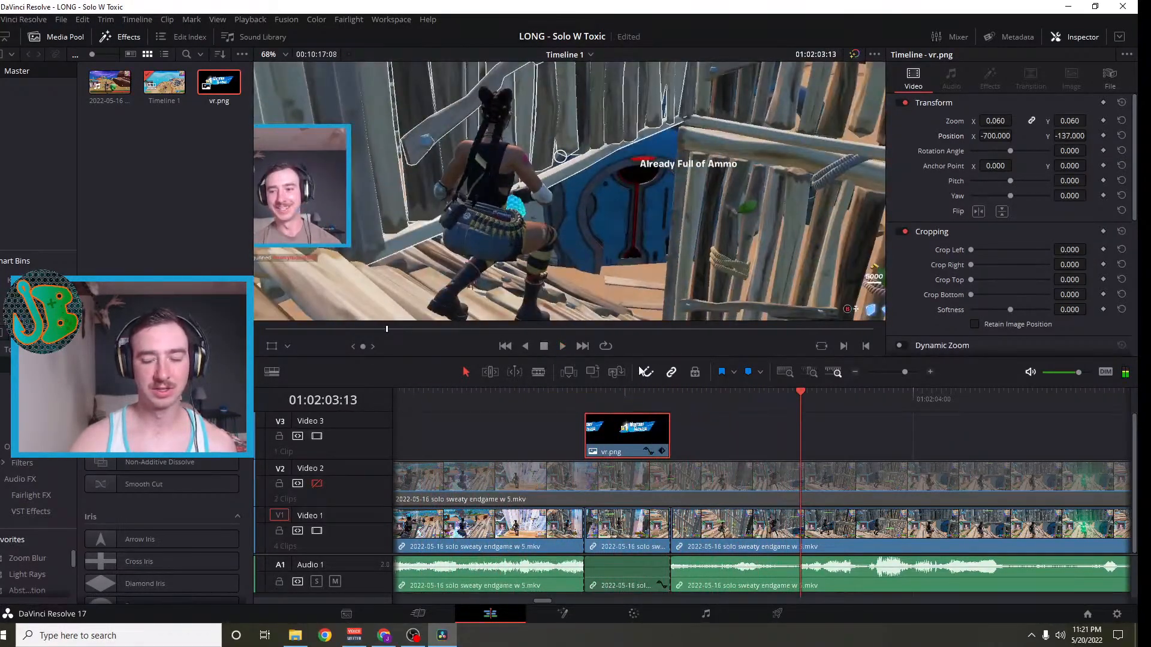
Move the playhead back to Marker 1 at 01:01:59:53 and fit the whole frame in the viewer
click(851, 373)
click(851, 373)
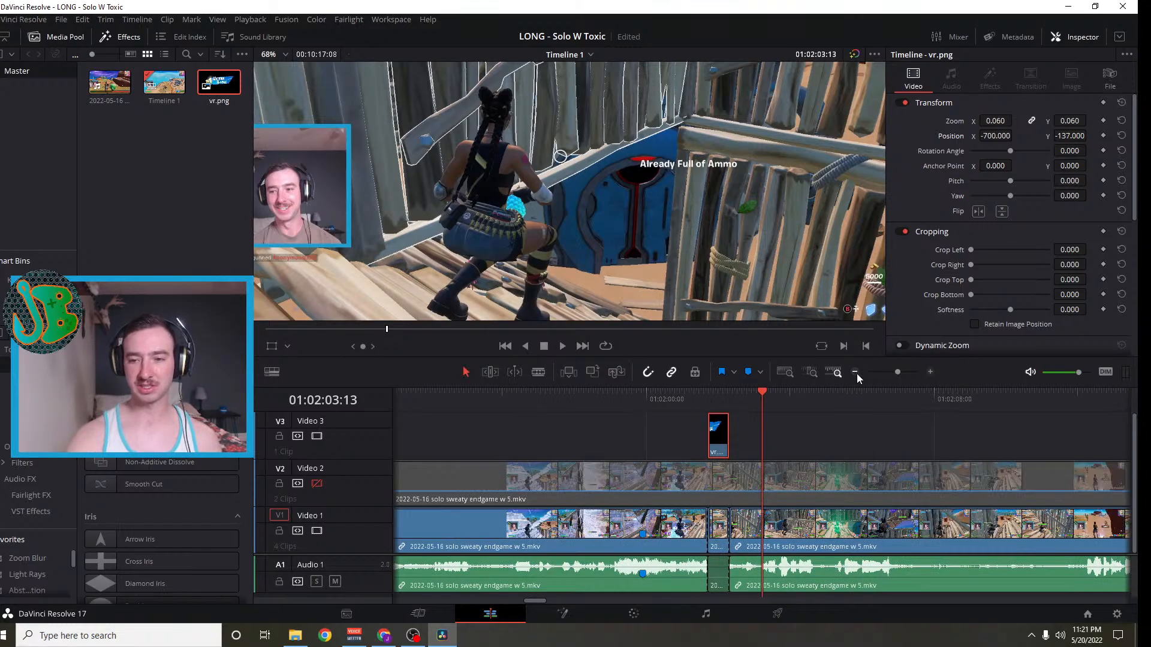
click(854, 372)
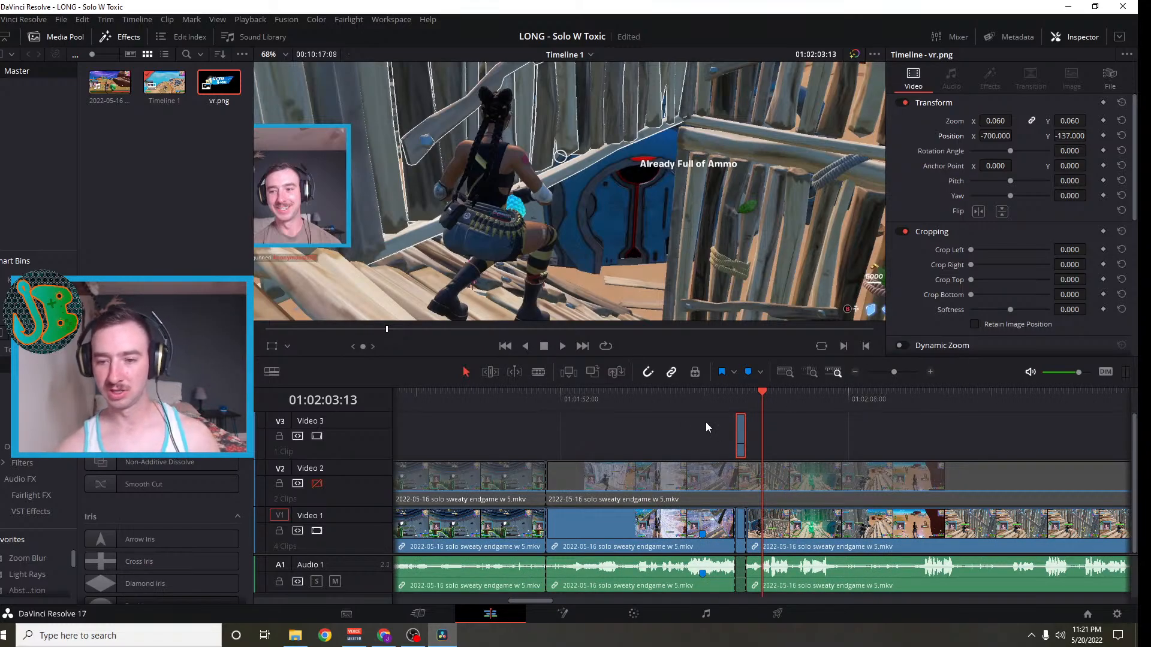
mouse_move(762, 390)
mouse_down()
mouse_move(702, 393)
mouse_move(696, 405)
mouse_up()
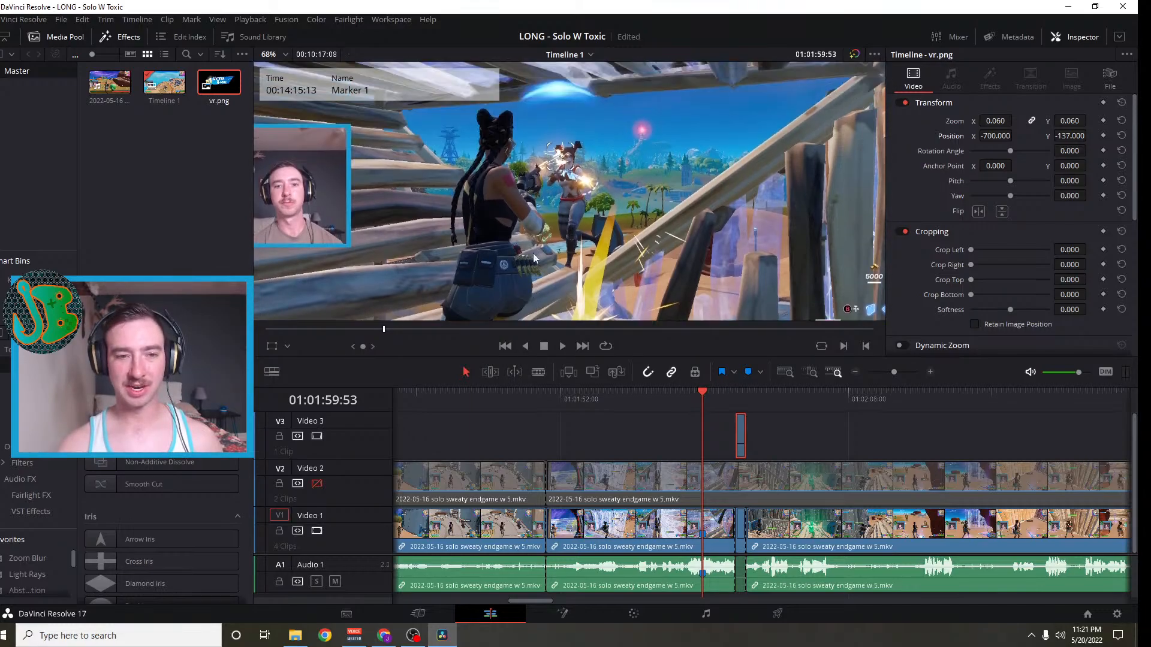
click(276, 54)
click(272, 74)
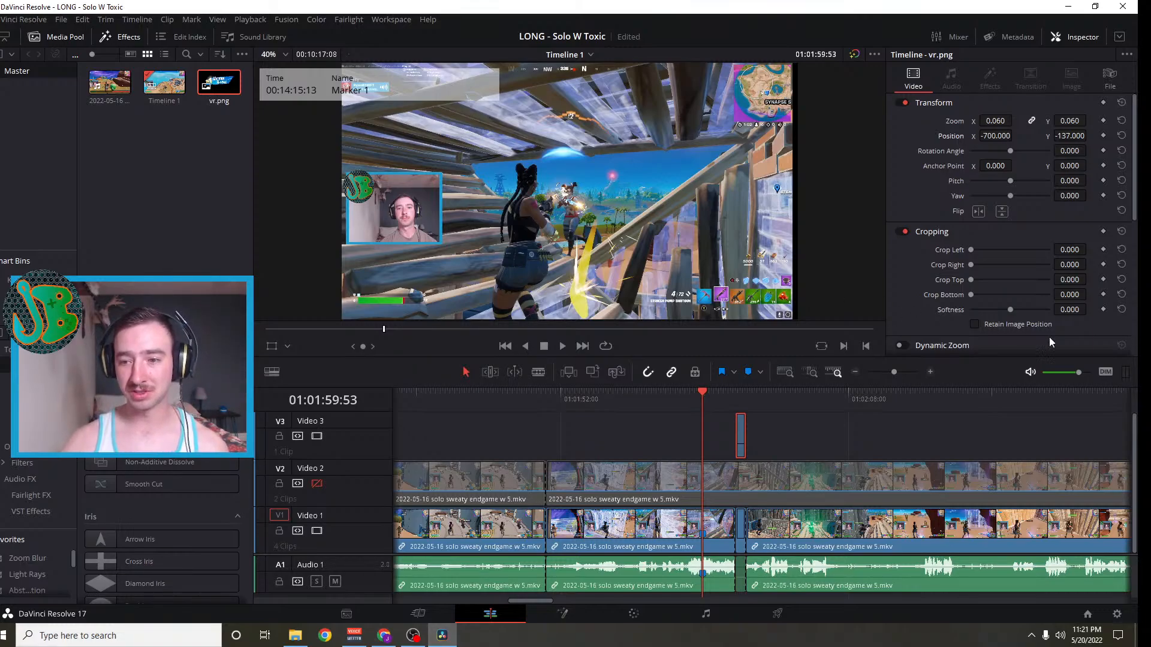
Cut Video 2, Video 1 and Audio 1 on both sides of the marker, at 01:01:58:56 and 01:02:00:57
click(930, 372)
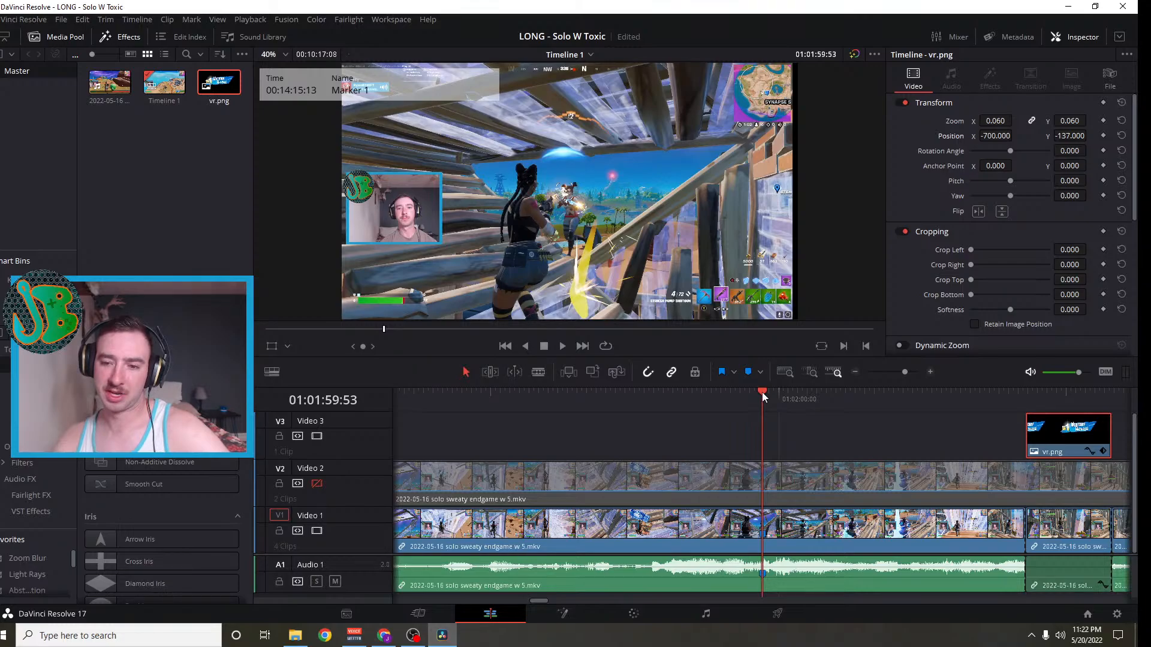
drag(753, 391, 728, 394)
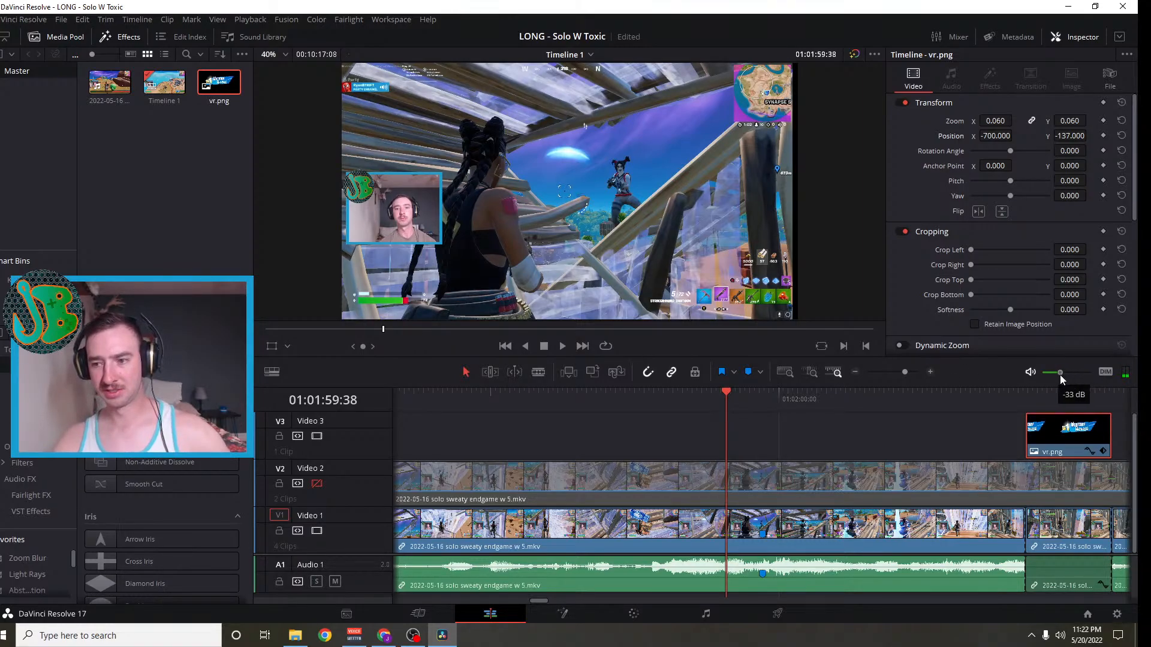
drag(724, 392, 624, 401)
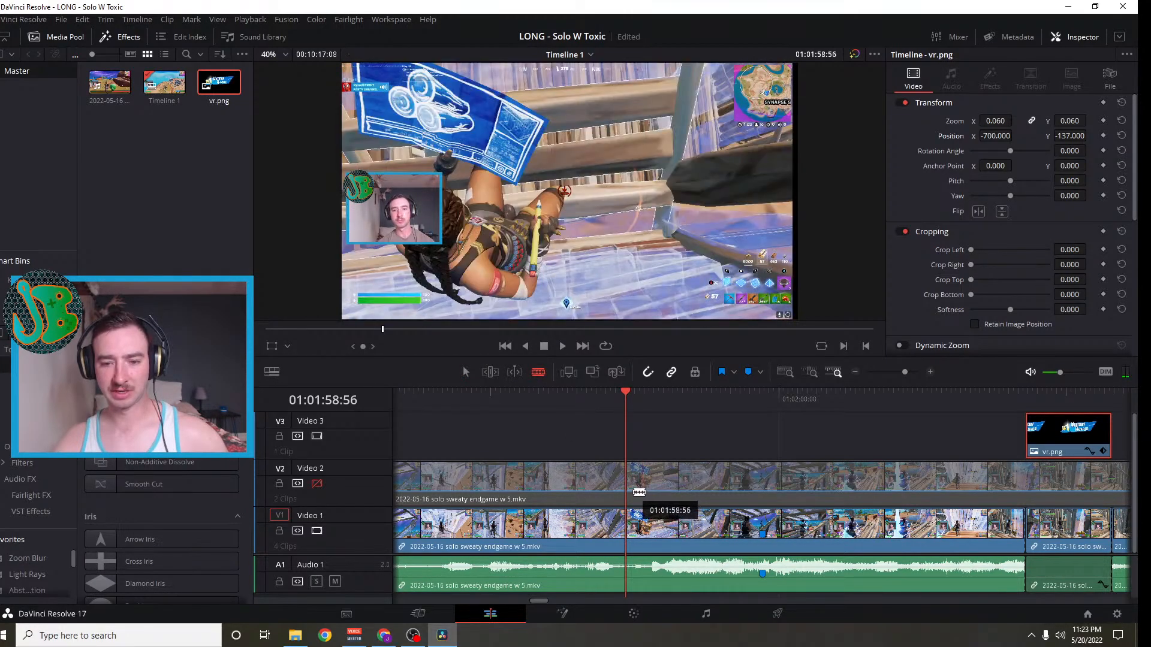
click(627, 482)
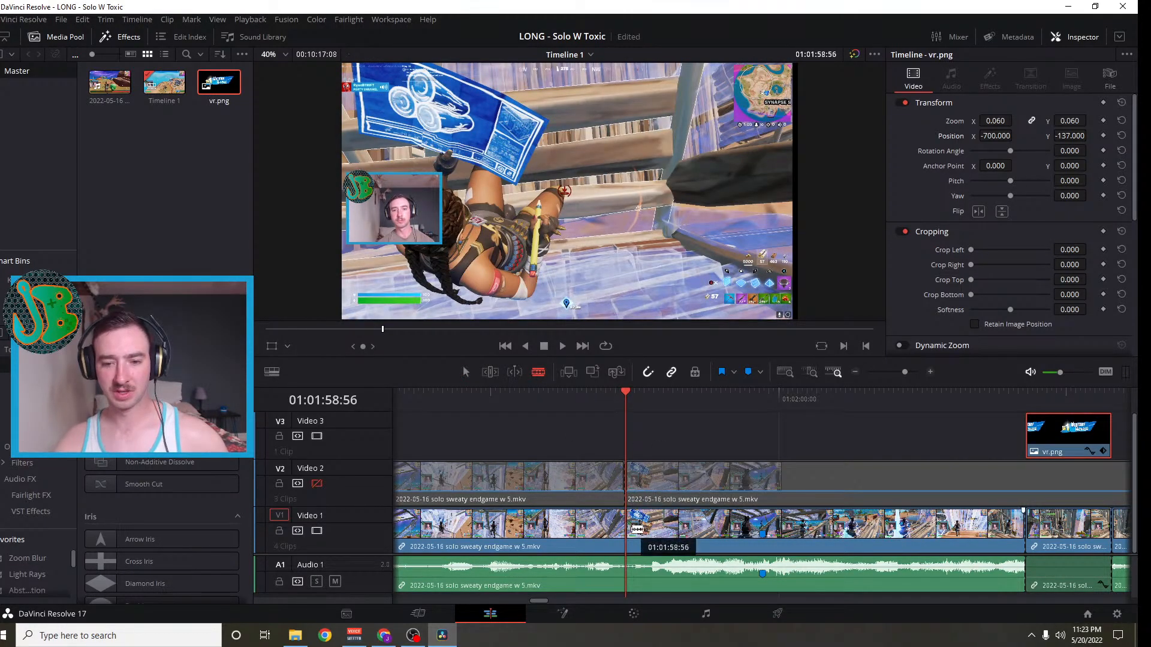
click(625, 531)
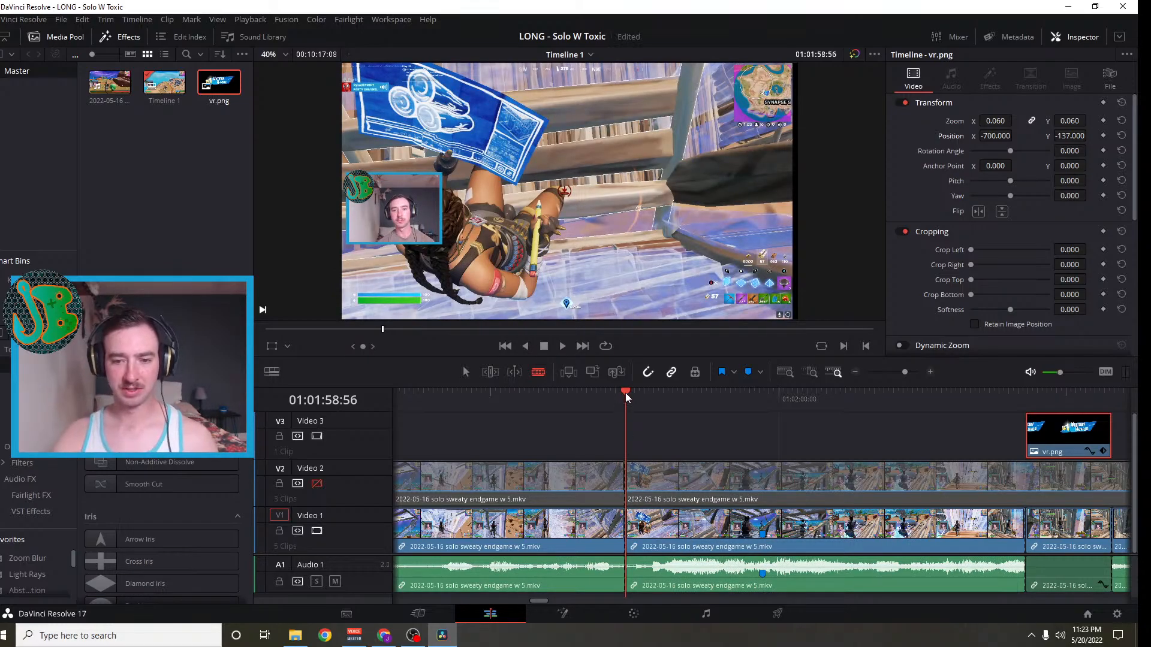
drag(624, 393, 915, 438)
key(ctrl+b)
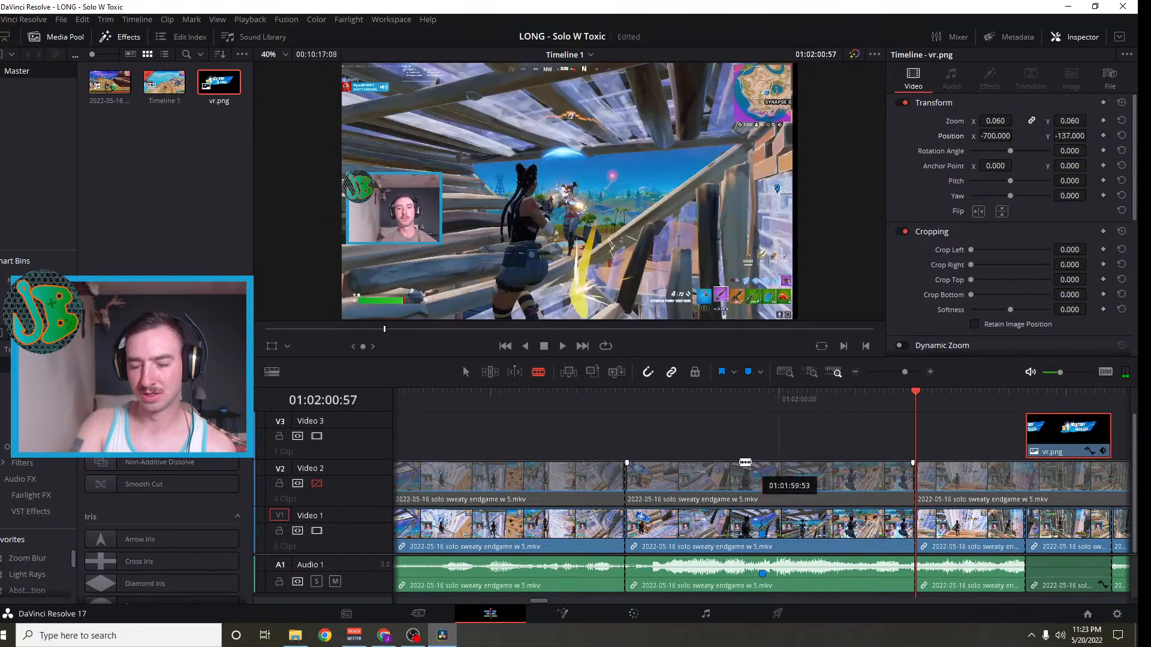
Move all clips after the 01:02:00:57 cut, including vr.png, about 11 seconds down the timeline to open a gap, and clear the selection
click(466, 371)
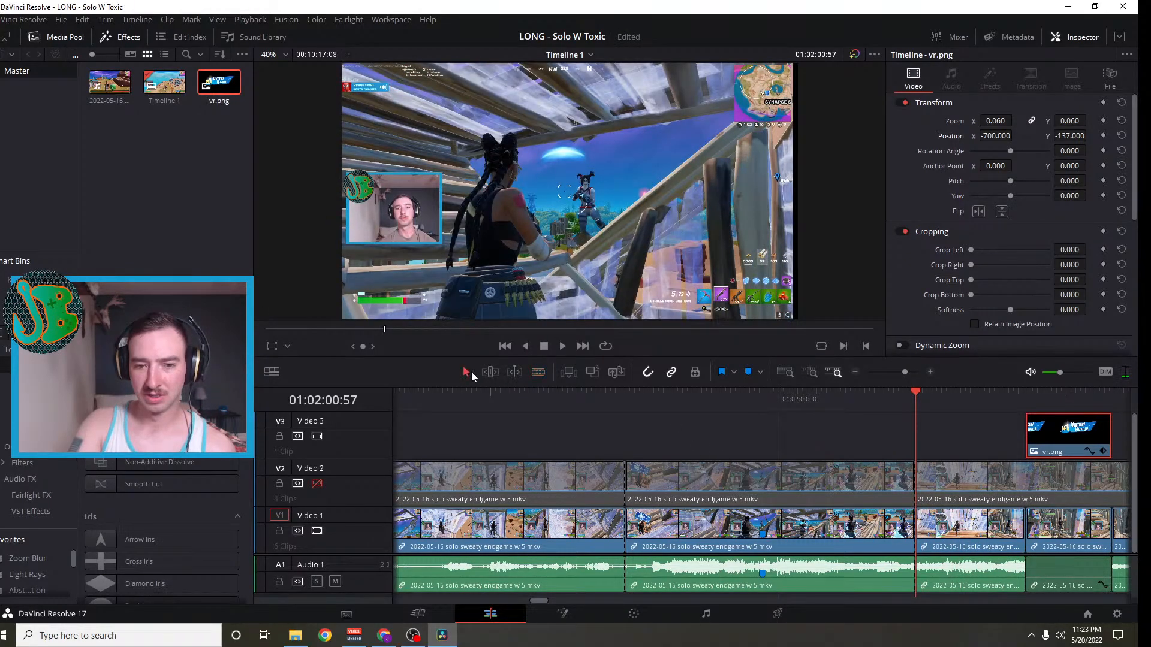
click(856, 372)
click(854, 373)
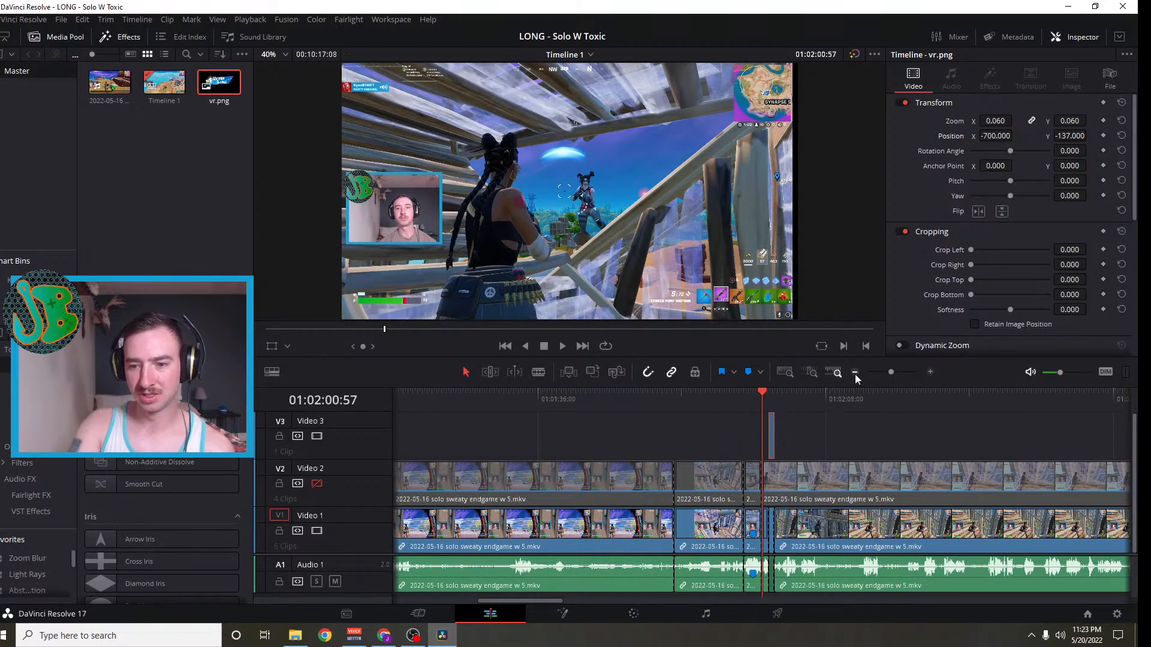
click(855, 372)
click(854, 372)
click(855, 372)
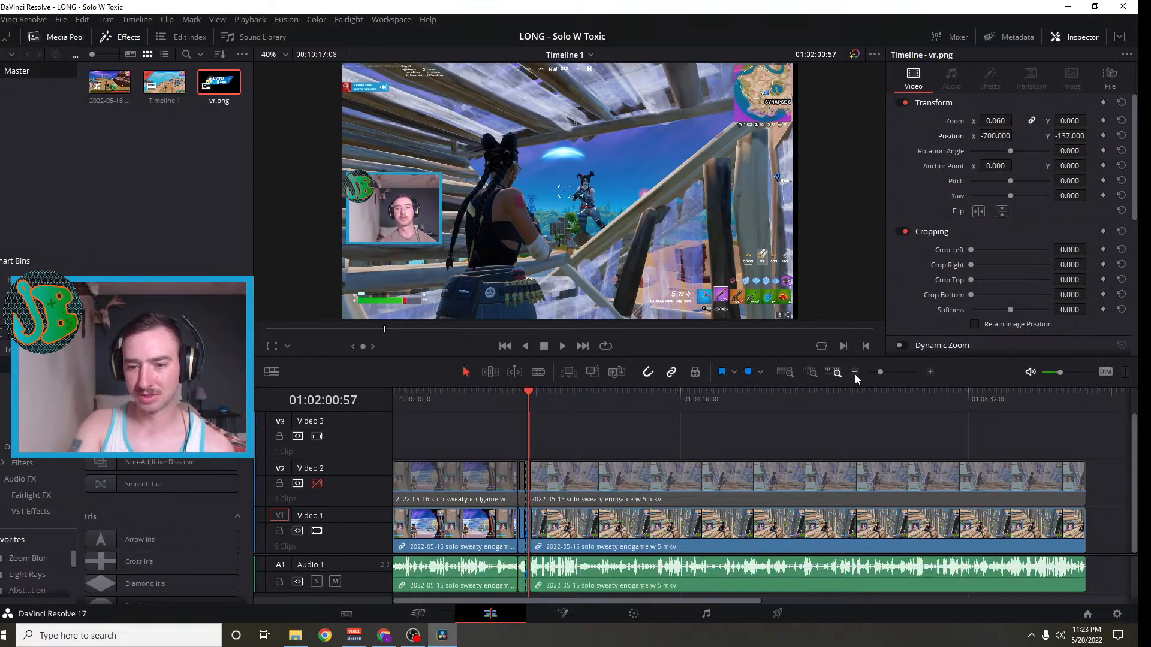
click(929, 372)
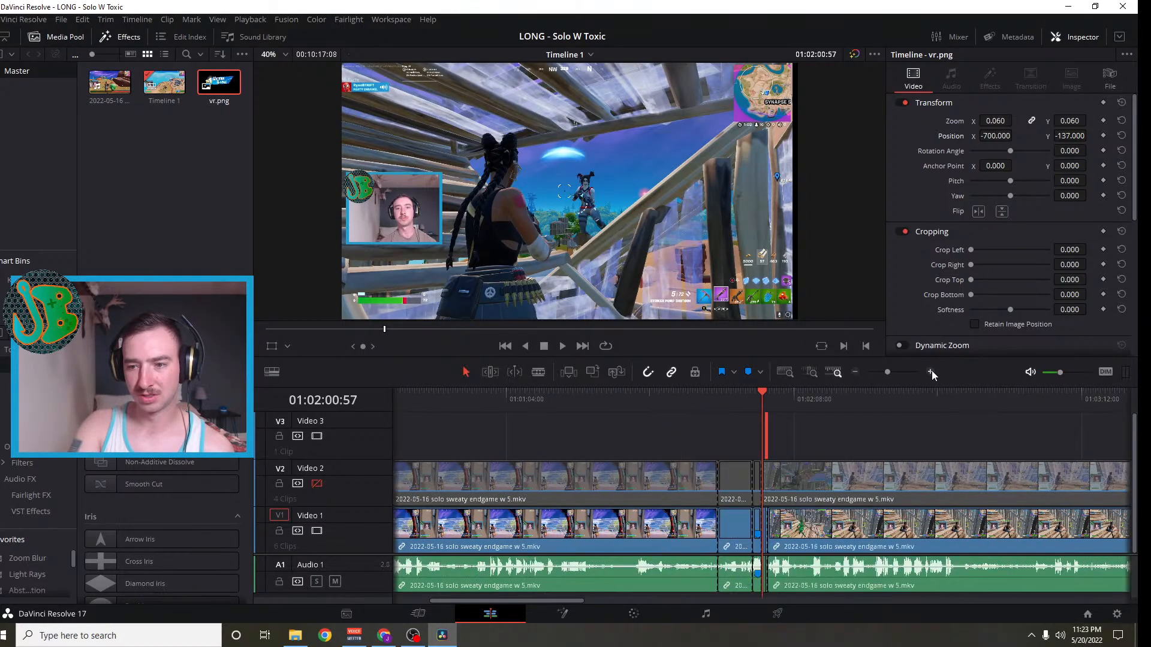
ctrl+click(793, 488)
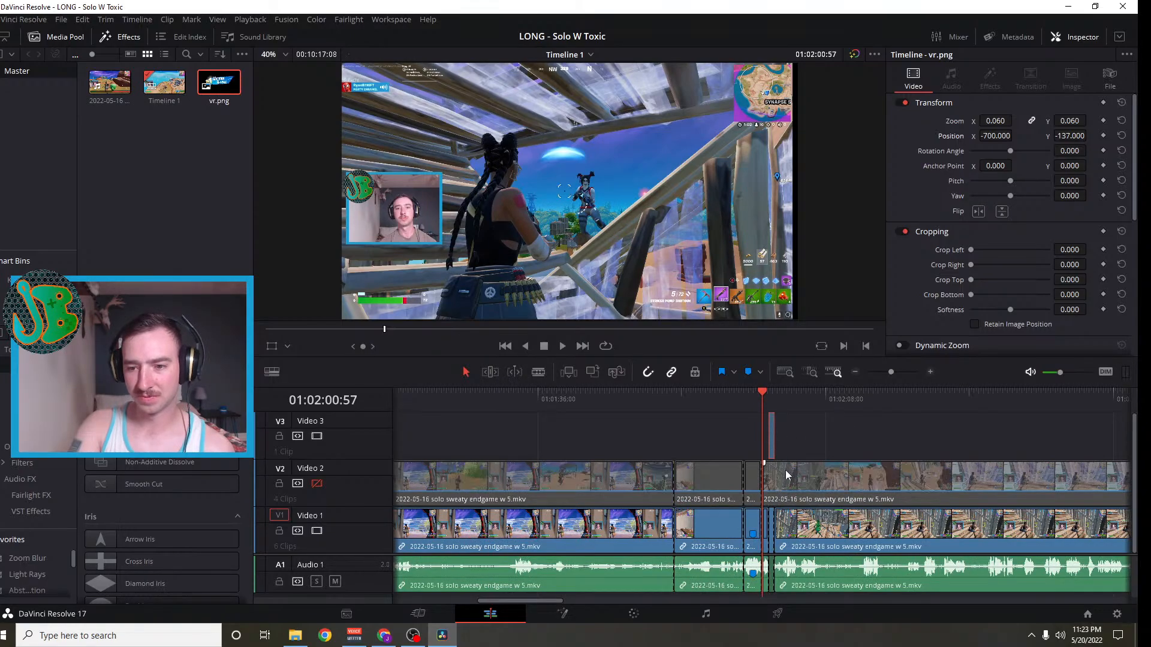
ctrl+click(769, 527)
ctrl+click(802, 532)
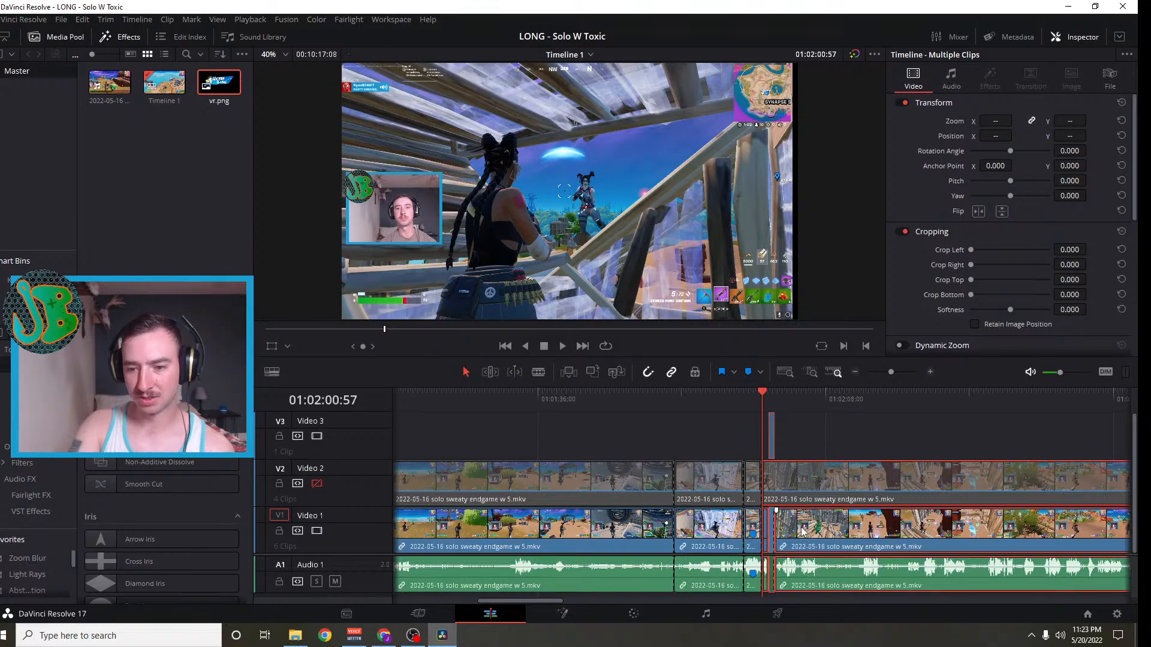
drag(803, 488, 902, 491)
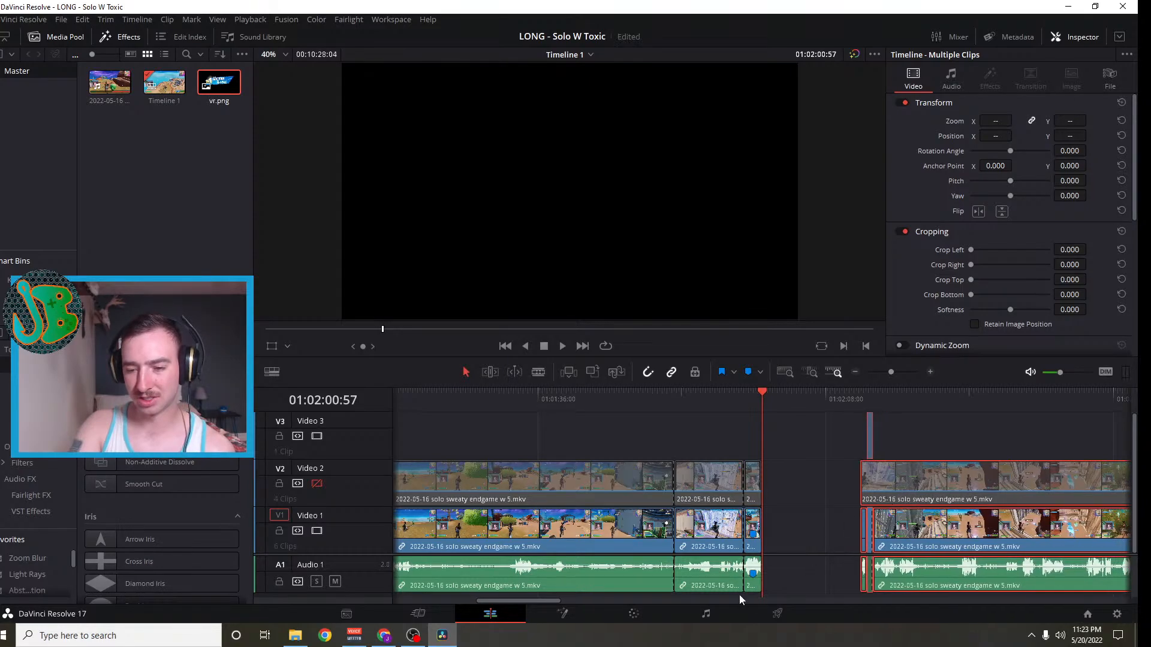
drag(551, 603, 580, 549)
click(526, 479)
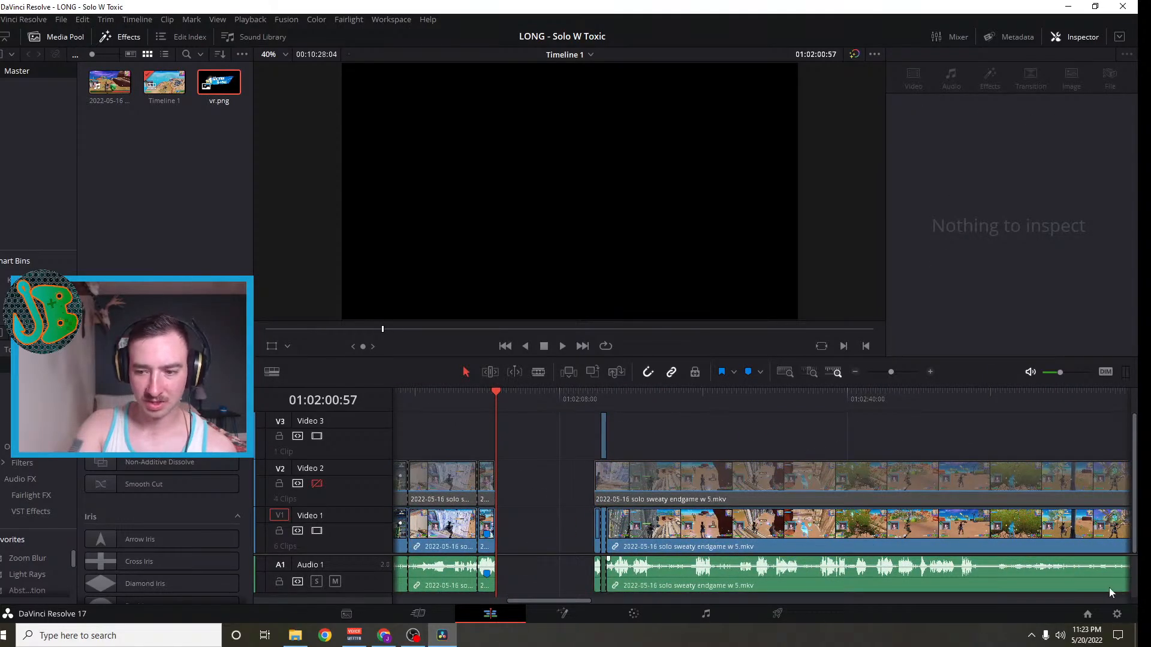
Move the two pieces just before 01:02:00:57 on Video 2, Video 1 and Audio 1 about 5 seconds later in the gap
scroll(601, 584, up, 6)
click(595, 489)
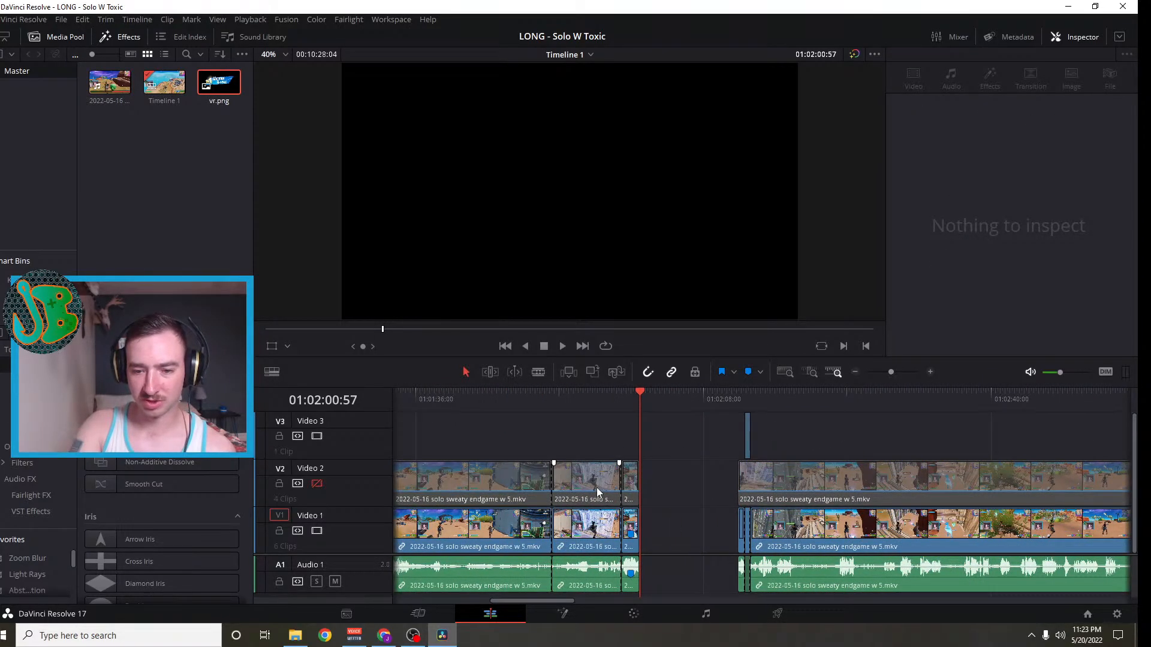
ctrl+click(630, 489)
ctrl+click(607, 535)
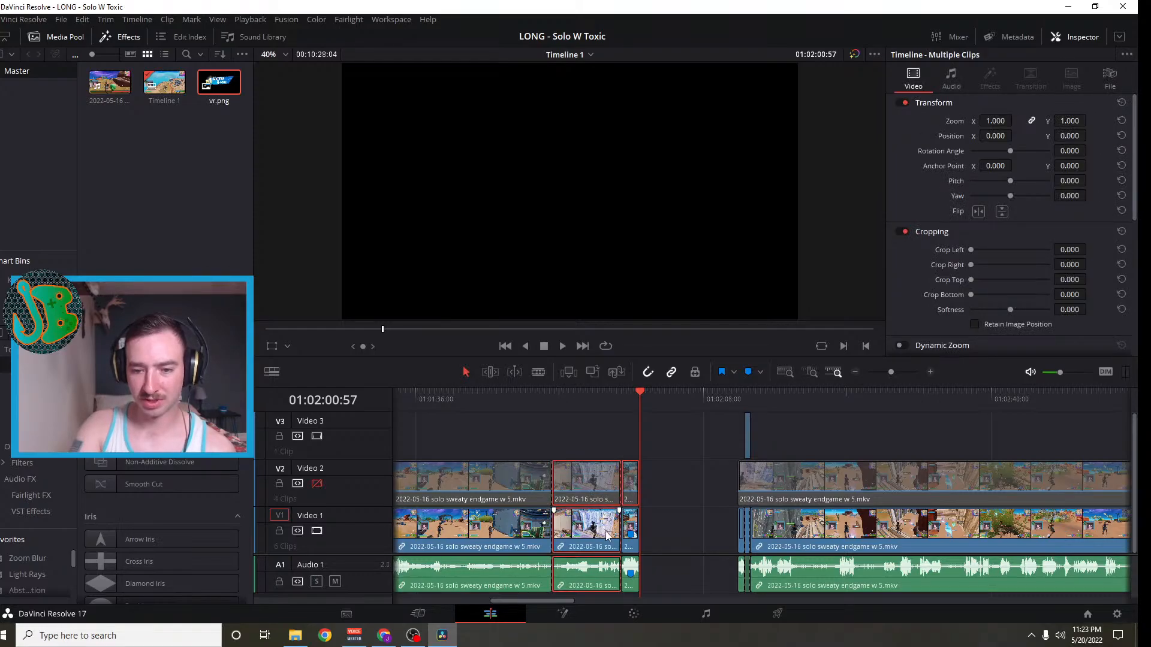
drag(586, 495, 628, 500)
click(573, 471)
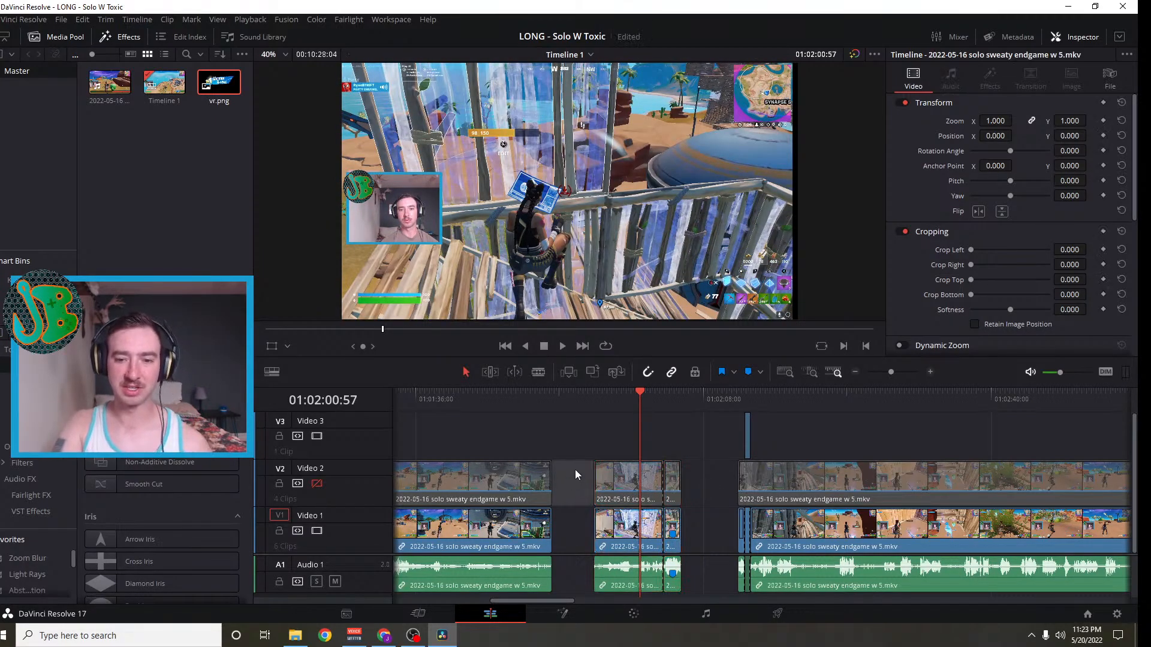
Raise the monitoring volume slightly and scrub the longer moved piece from 01:01:58:52 to 01:02:02:15
mouse_move(641, 399)
mouse_down()
mouse_move(603, 400)
mouse_move(621, 405)
mouse_up()
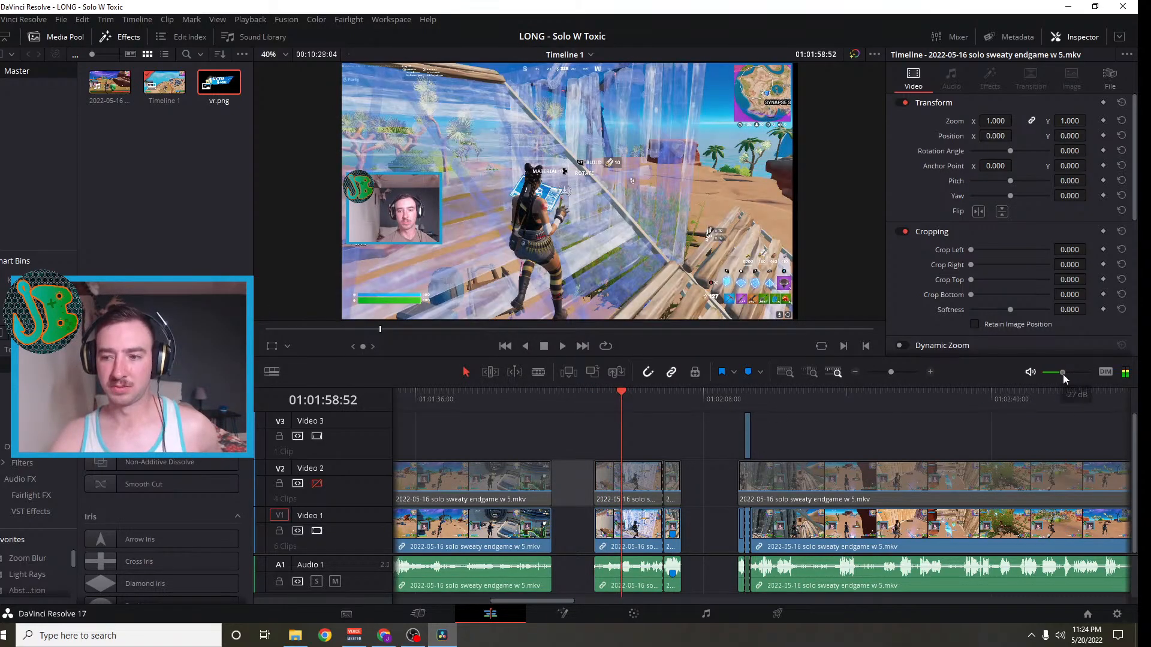
drag(1063, 374, 1066, 375)
click(929, 372)
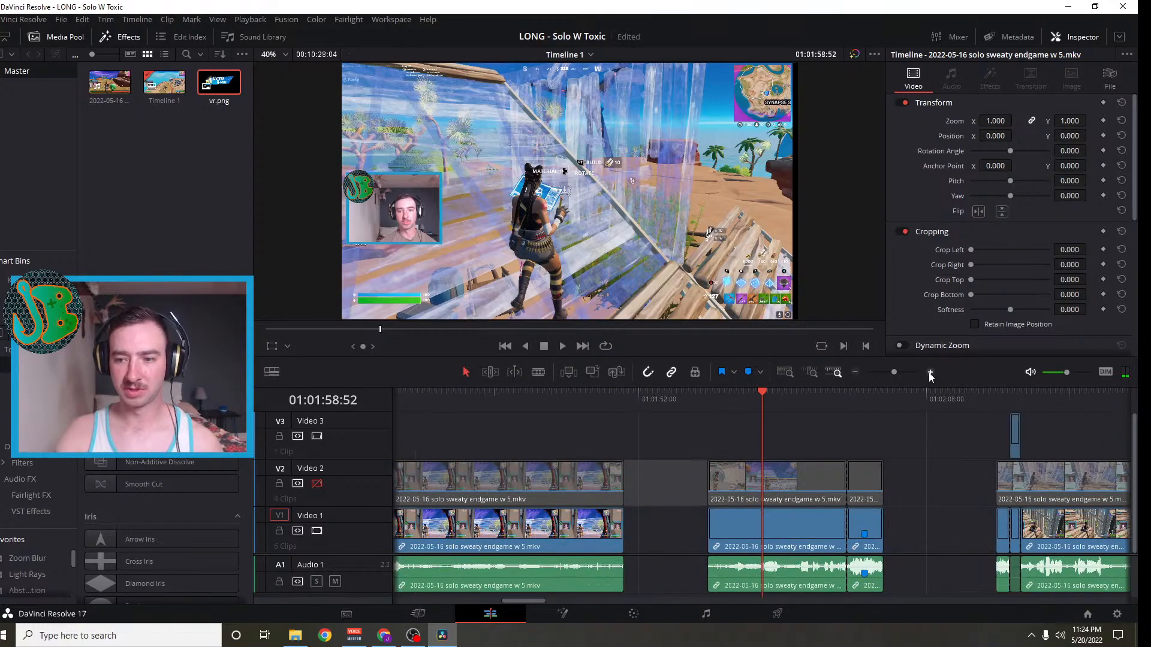
click(930, 372)
click(929, 373)
scroll(803, 568, right, 3)
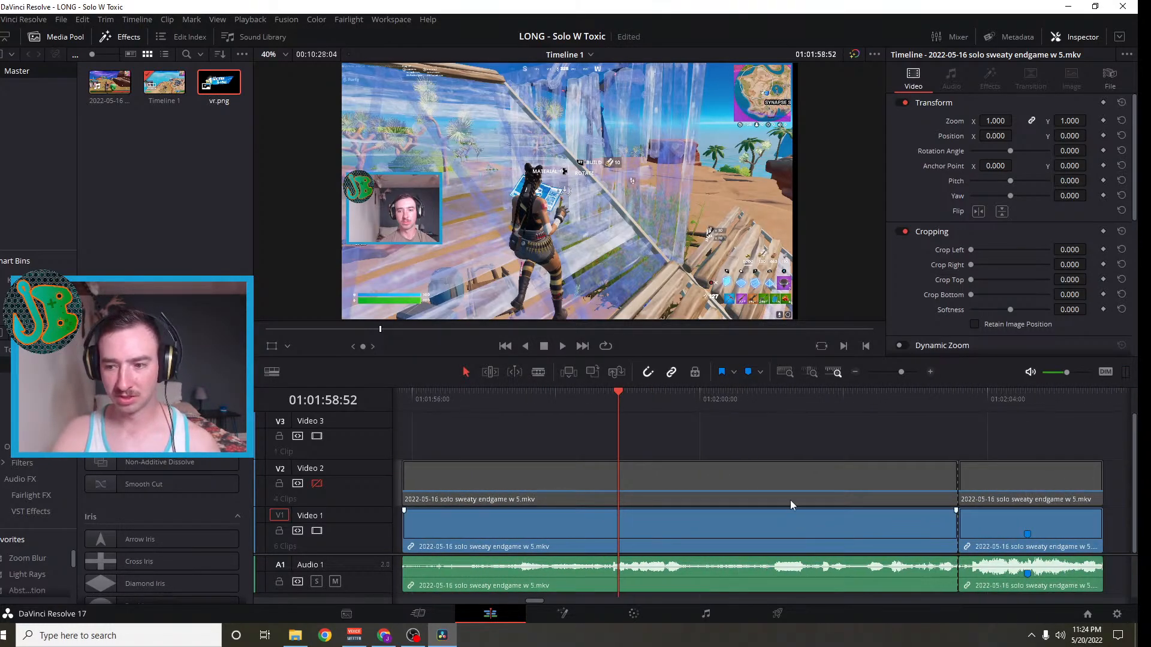
mouse_move(617, 392)
mouse_down()
mouse_move(958, 420)
mouse_move(969, 461)
mouse_move(1040, 474)
mouse_move(912, 449)
mouse_move(728, 455)
mouse_move(861, 458)
mouse_up()
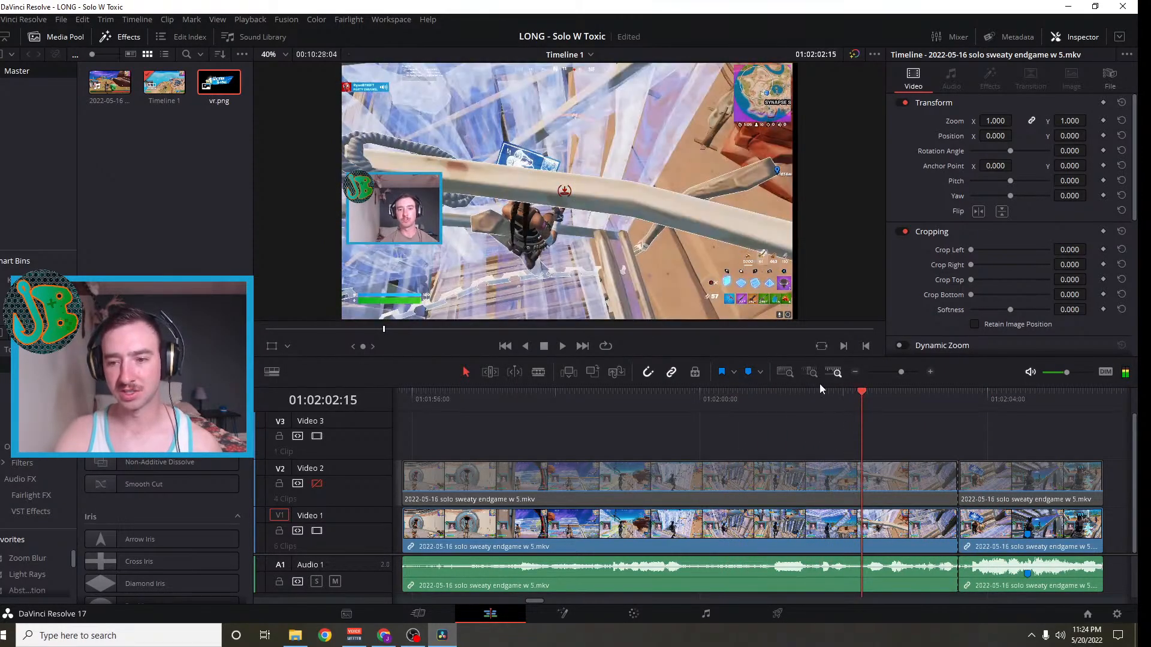
Move the longer piece on Video 2, Video 1 and Audio 1 back against the preceding clip, leaving the short marker piece in place
click(856, 373)
click(854, 372)
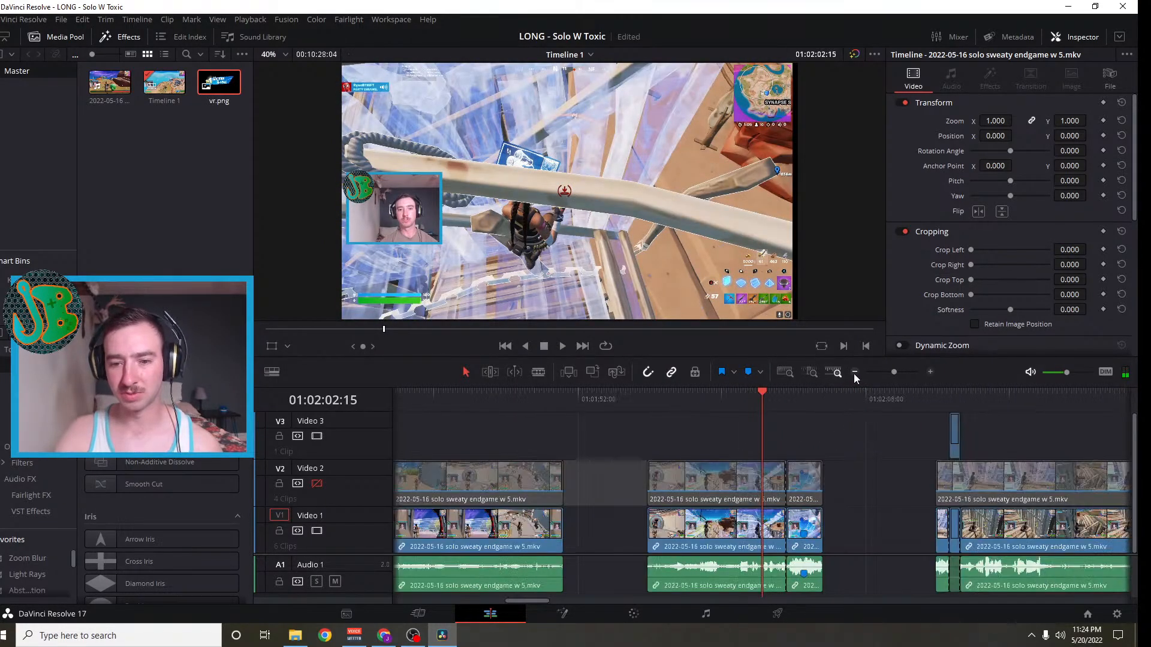
ctrl+click(713, 517)
drag(711, 490, 637, 488)
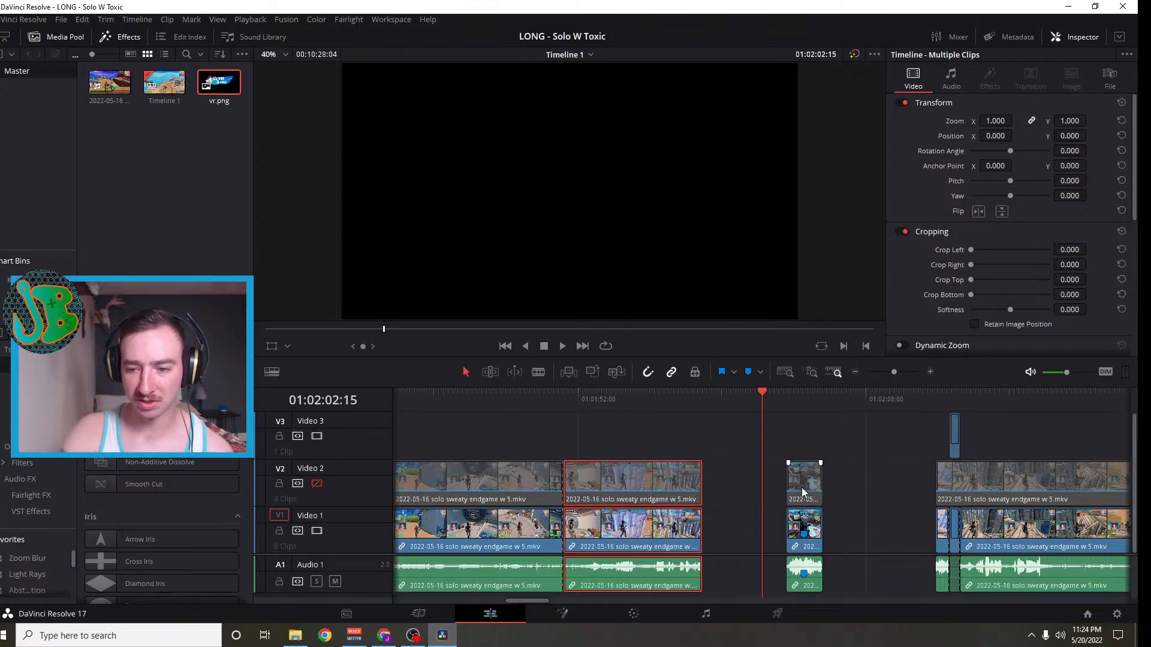
Place the playhead on Marker 1 at 01:02:04:33 and cut Video 2, Video 1 and Audio 1 there
mouse_move(801, 487)
mouse_down()
mouse_move(814, 487)
mouse_move(799, 482)
mouse_up()
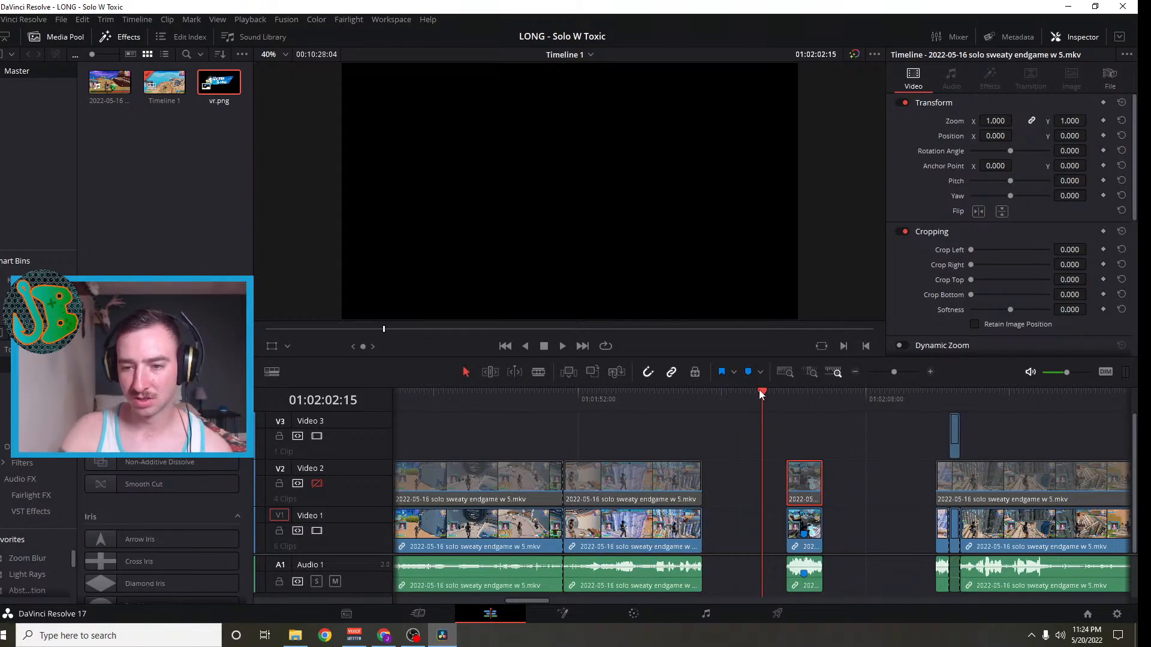
drag(759, 391, 803, 393)
click(930, 372)
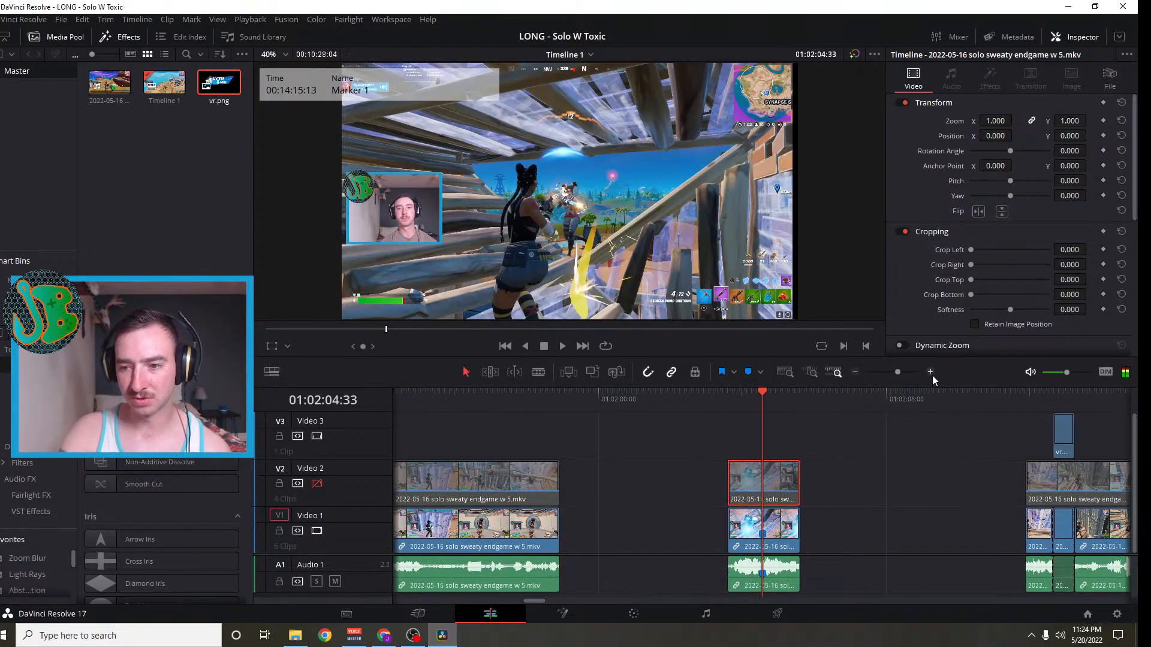
click(931, 373)
click(931, 373)
click(932, 373)
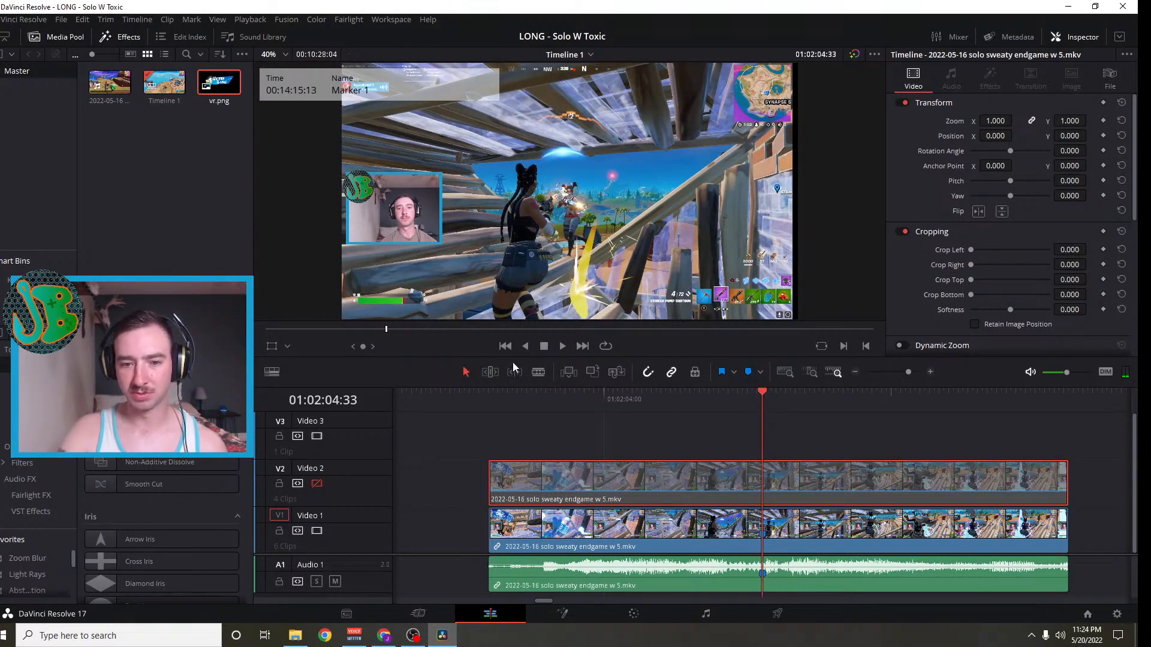
click(539, 370)
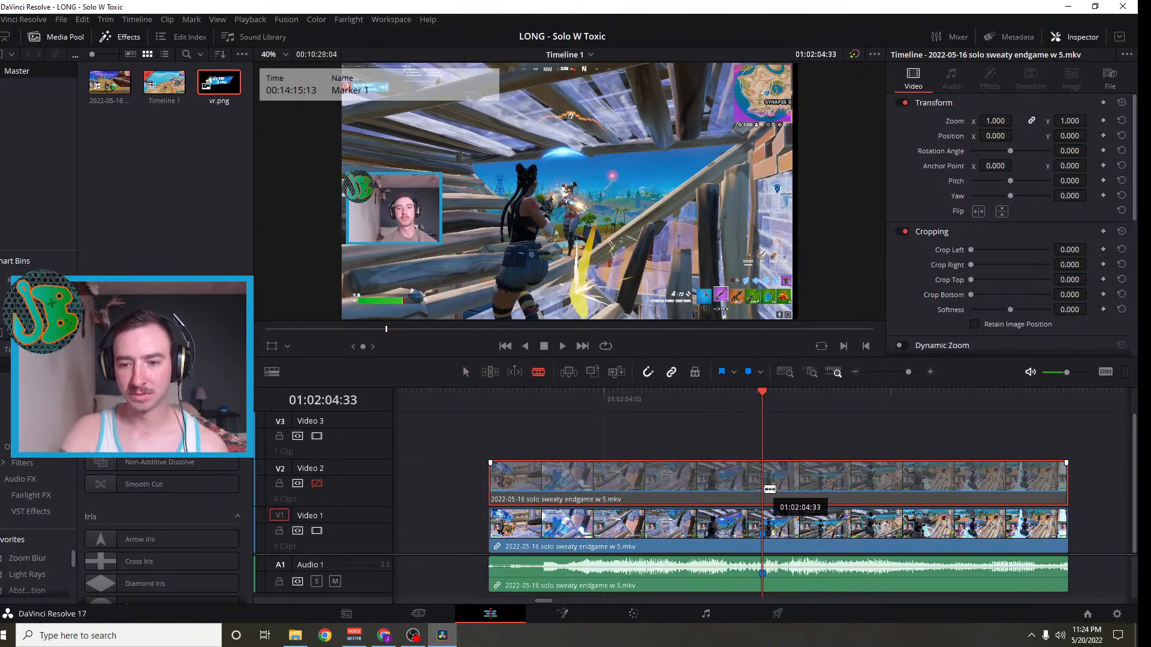
click(768, 490)
click(767, 524)
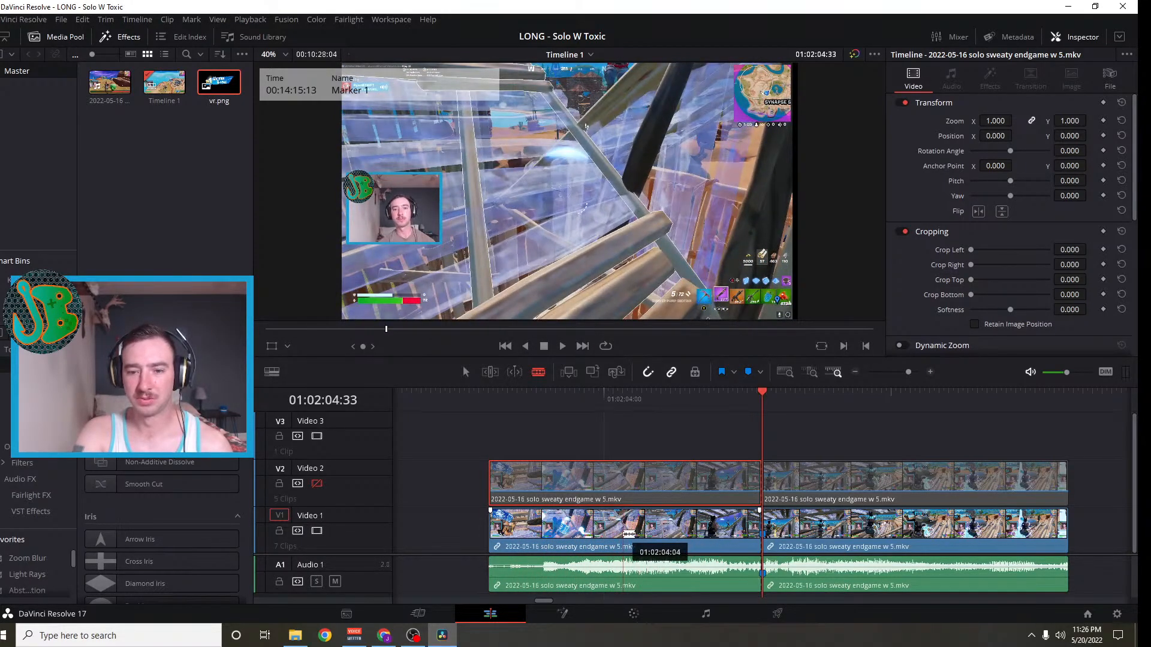
Cut all tracks of the marker section again at 01:02:04:04 and about 01:02:04:47, on either side of the marker
click(623, 533)
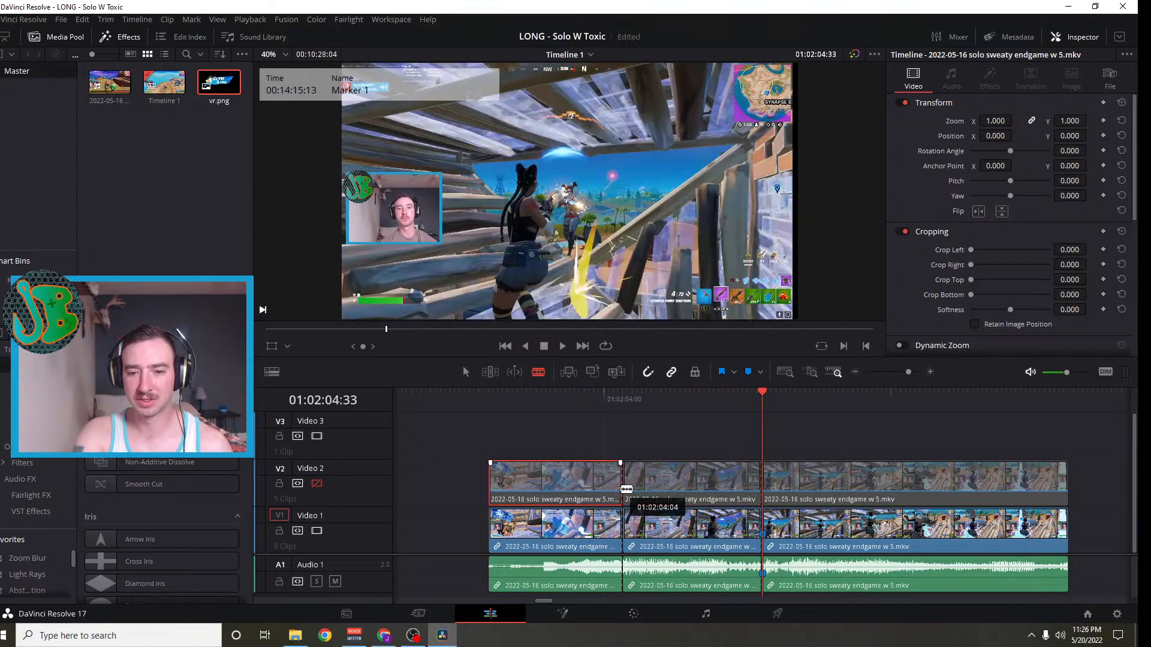
click(624, 489)
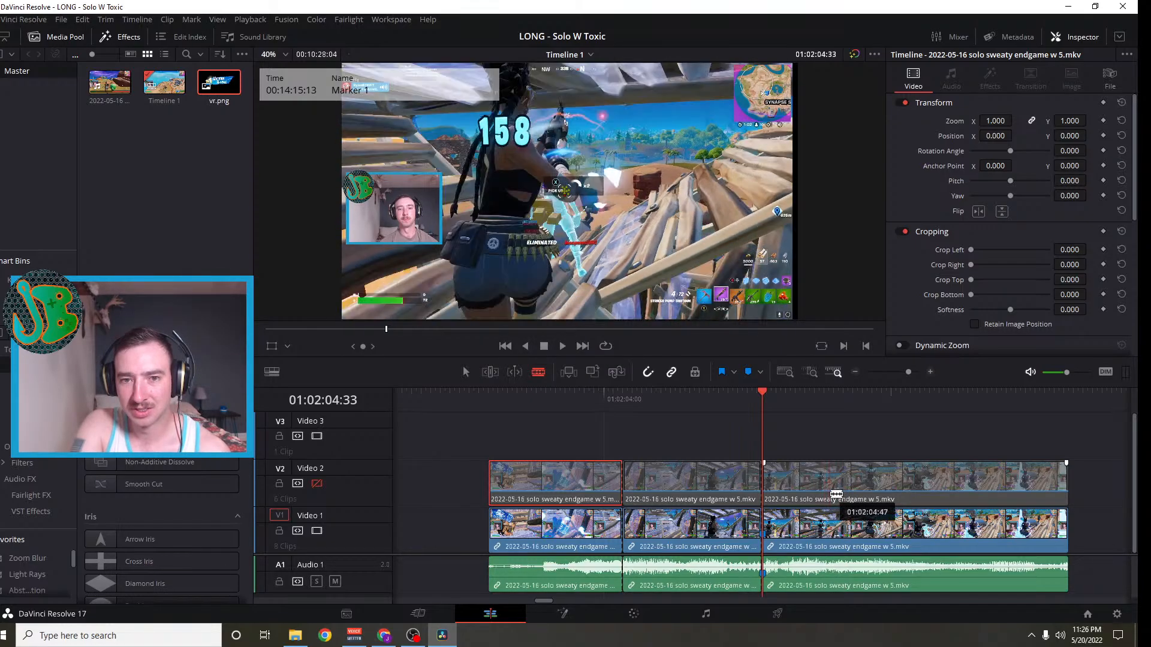
click(828, 494)
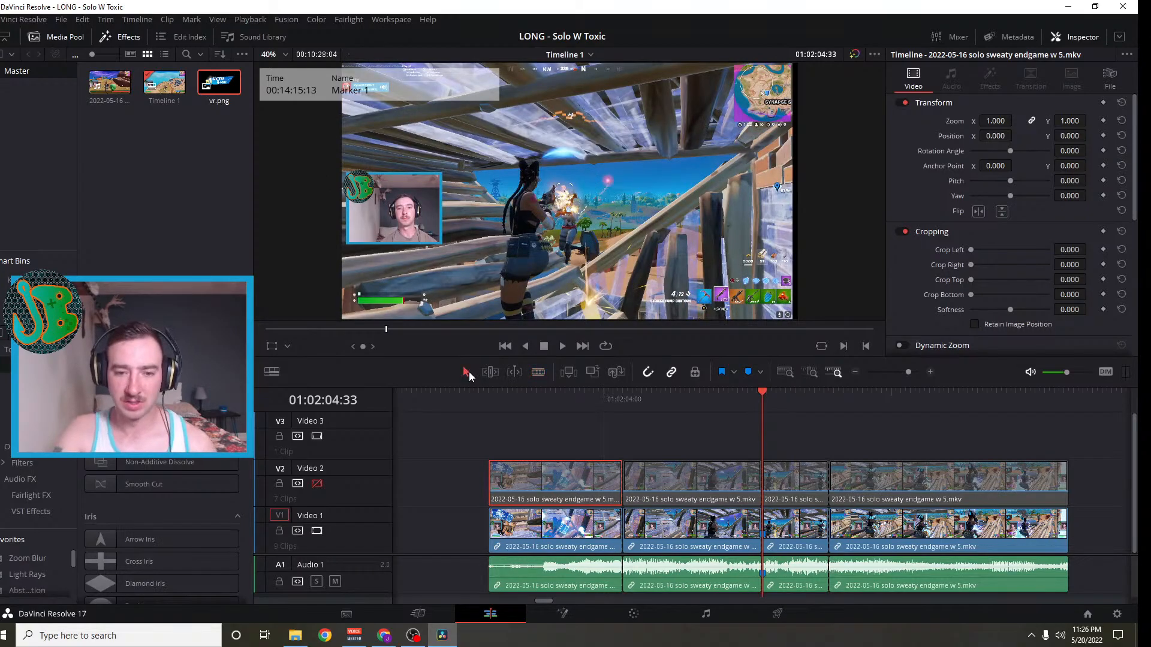
Move the first of the four pieces about 17 frames earlier on Video 2, Video 1 and Audio 1, keeping them aligned
drag(581, 487, 541, 485)
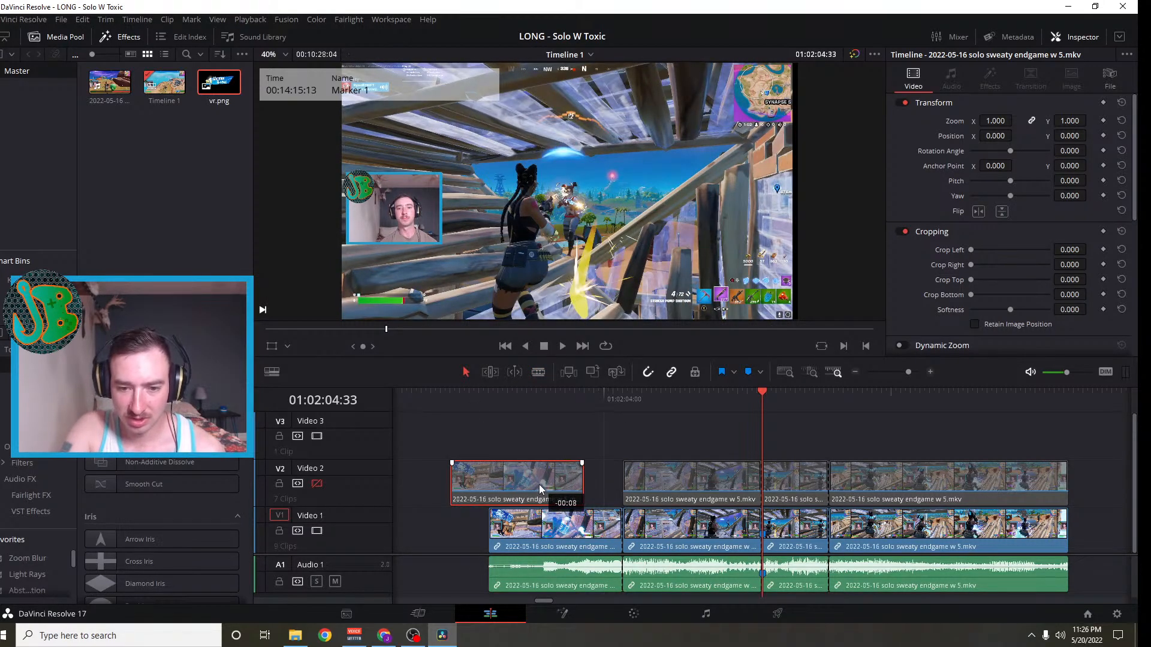
drag(542, 536, 498, 536)
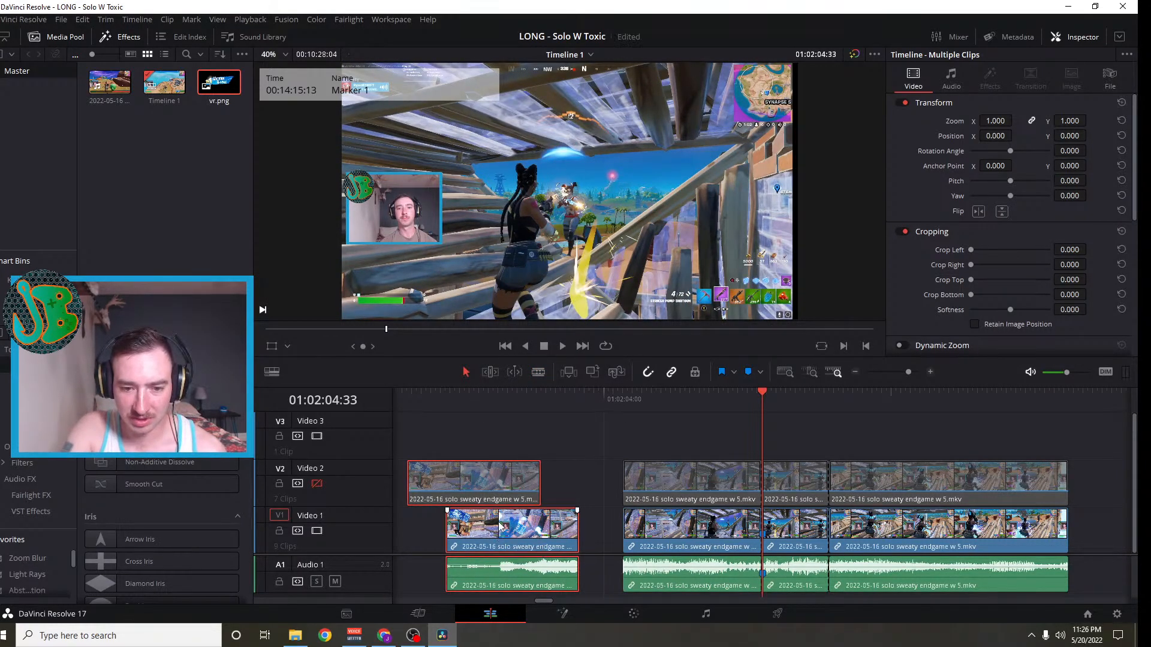
drag(566, 539, 528, 543)
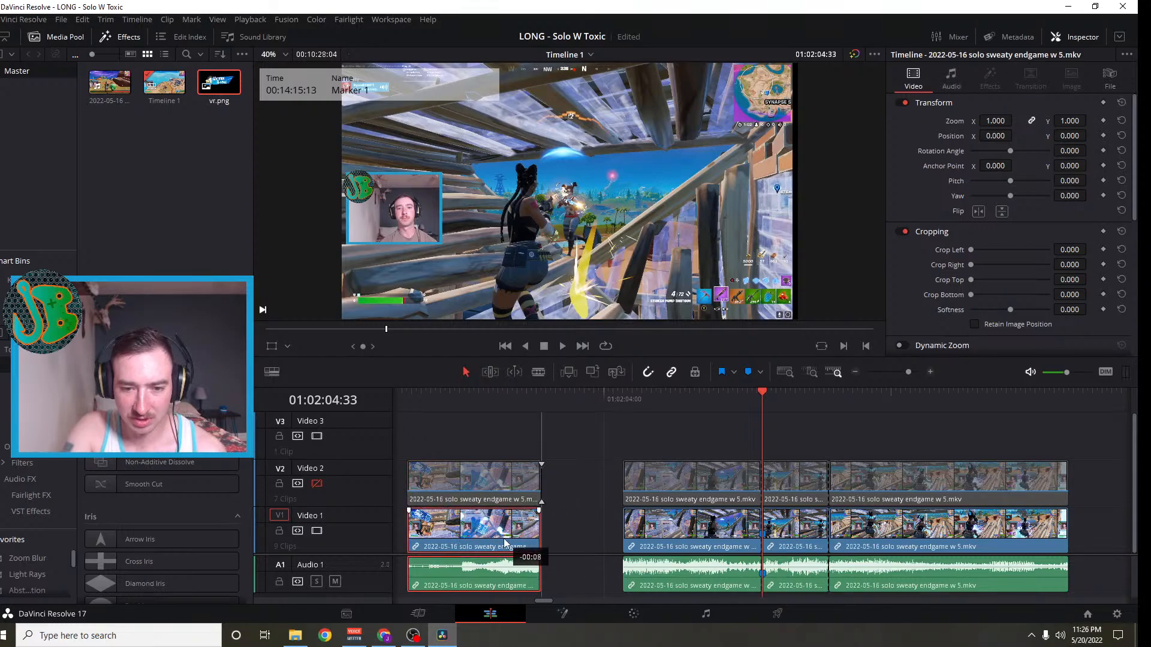
Move the last piece about 25 frames later and the third piece about 13 frames later on all tracks
click(890, 486)
ctrl+click(888, 523)
drag(889, 524, 1011, 532)
click(805, 528)
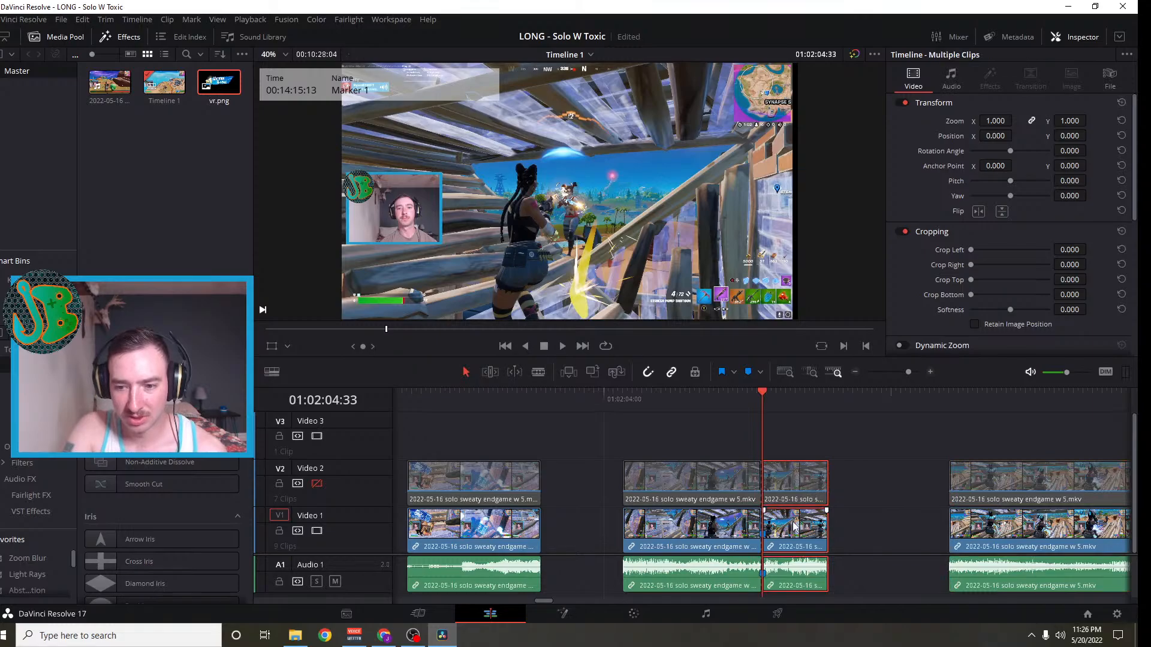
drag(794, 528, 888, 544)
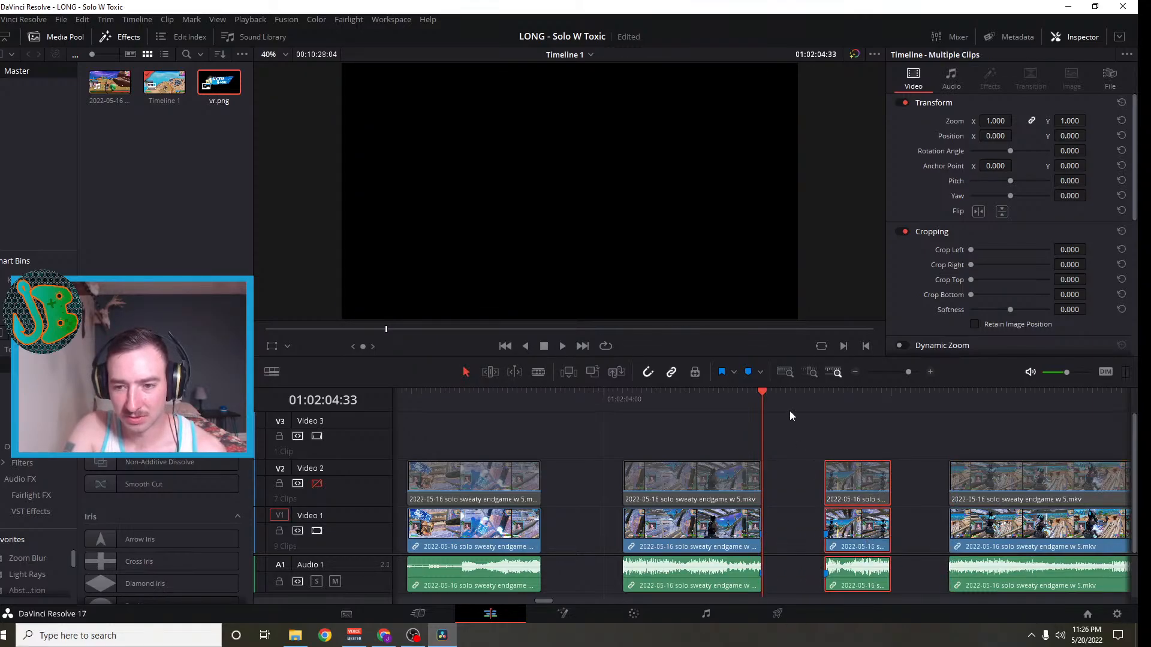
Place the playhead at 01:02:04:16 and delete the Video 2 copies above the first three separated pieces
drag(758, 392, 678, 420)
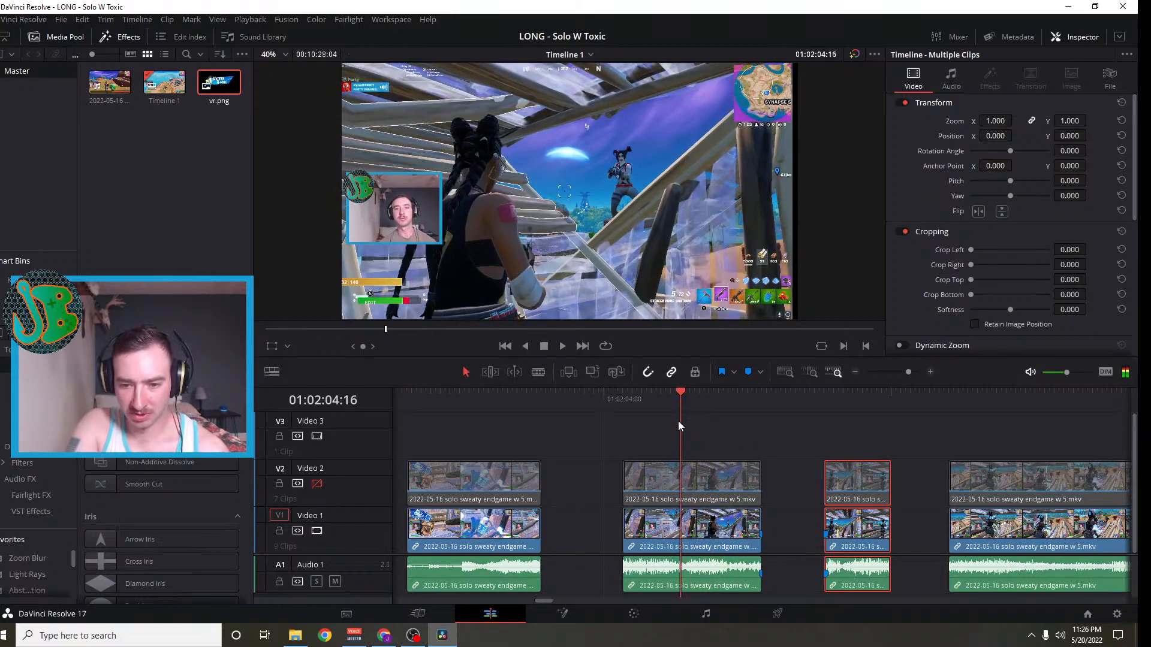
click(715, 534)
right_click(714, 533)
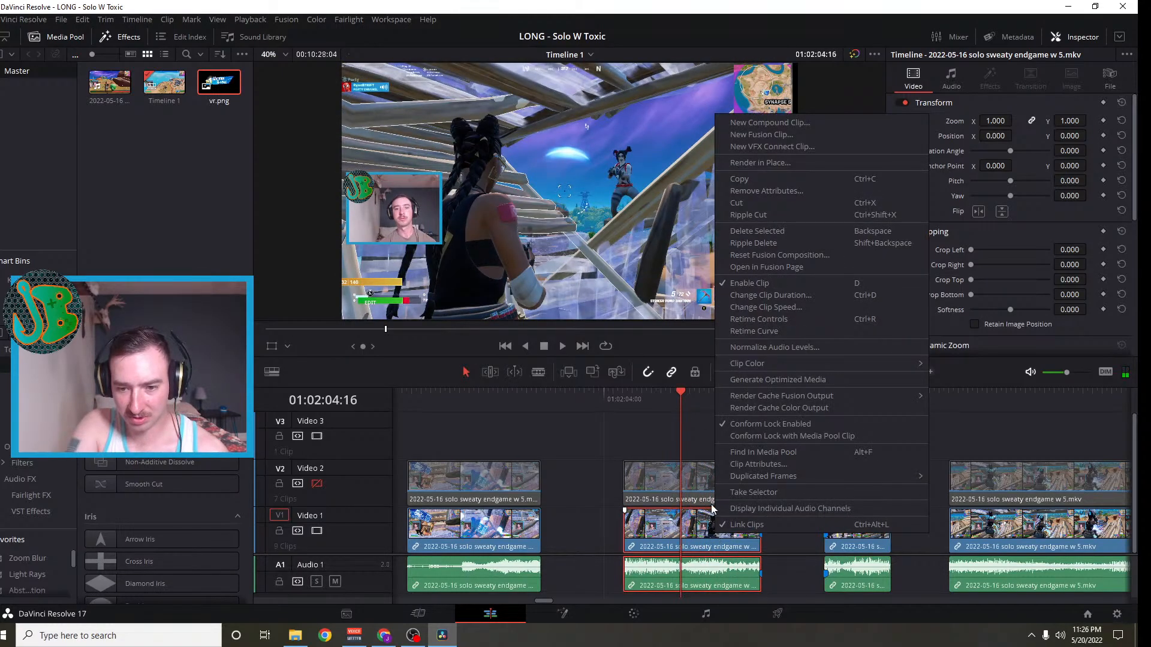
click(703, 491)
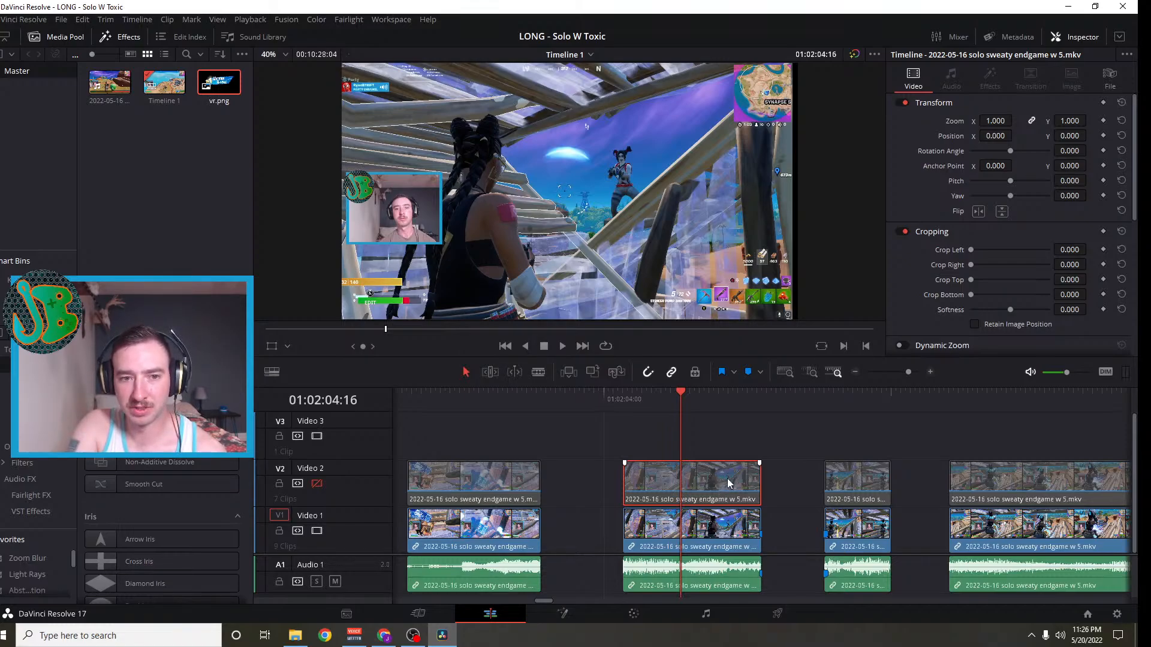
key(Delete)
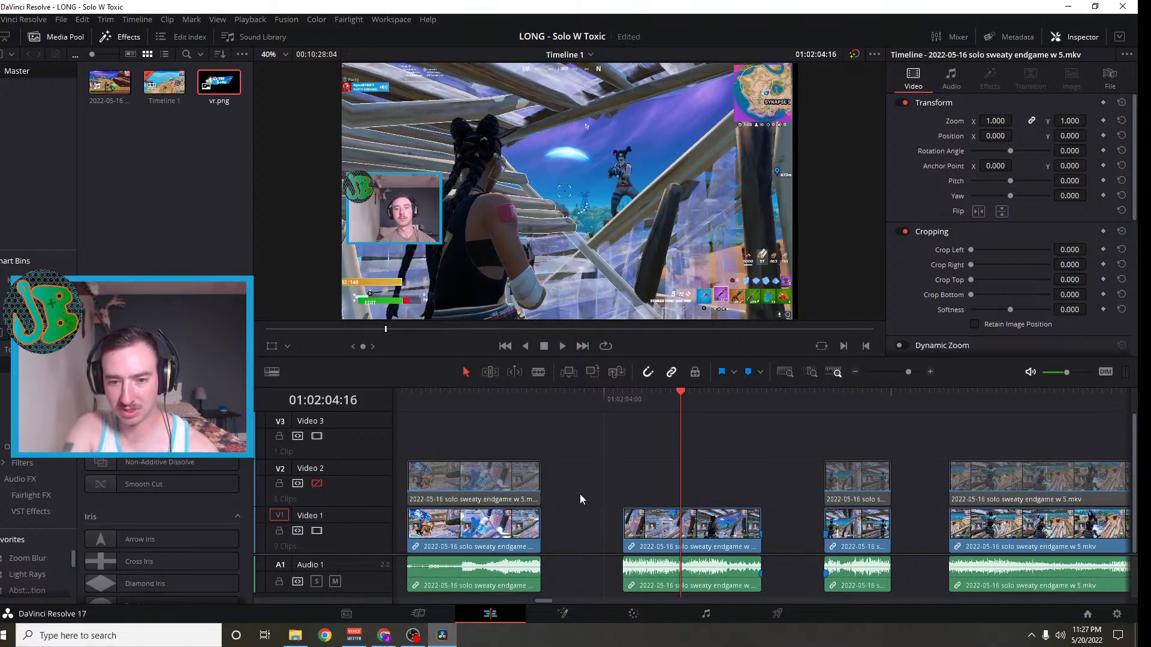
key(Delete)
click(878, 490)
key(Delete)
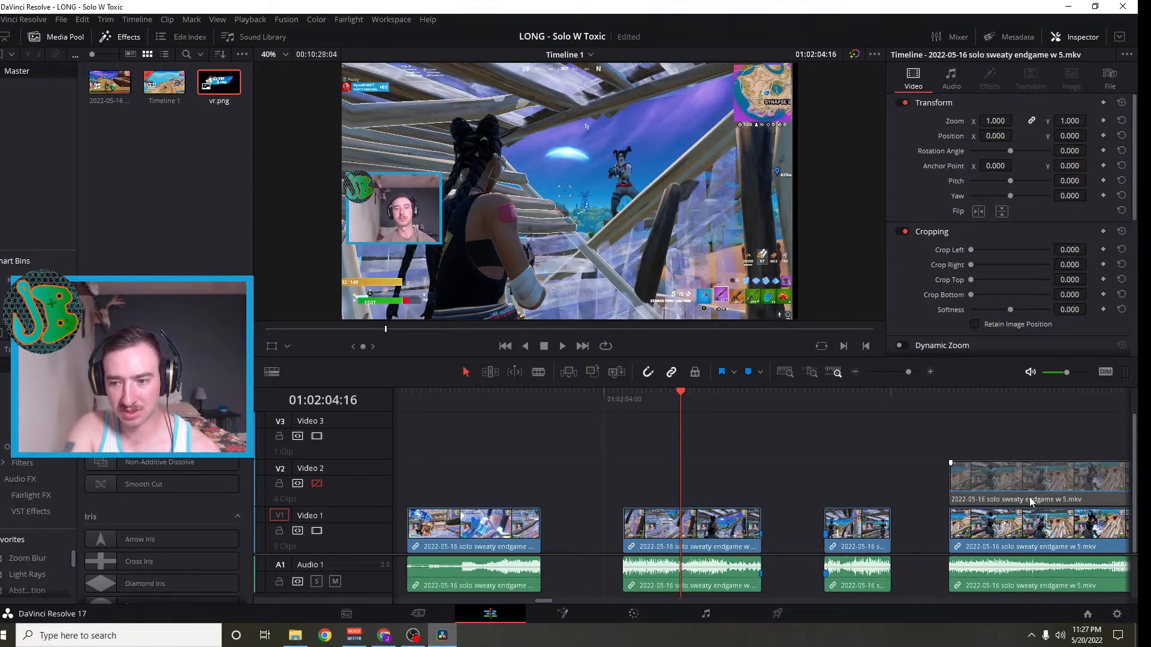
Delete the Video 2 copy above the last piece, and undo the two most recent Video 2 deletions
click(1030, 500)
key(Delete)
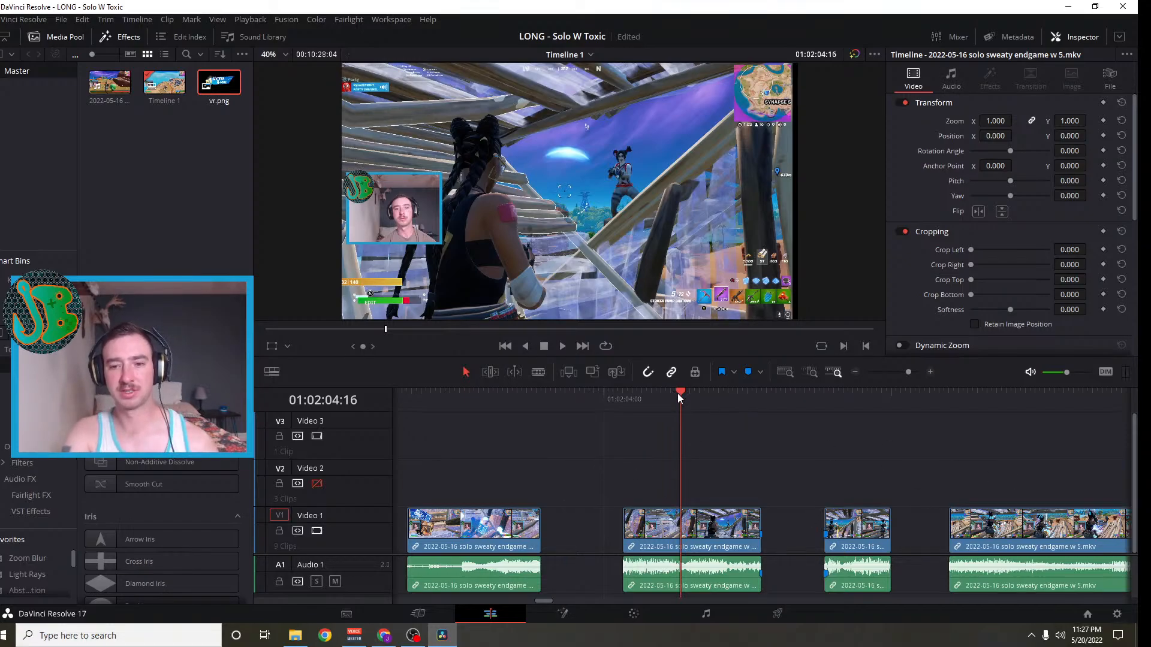
key(ctrl+z)
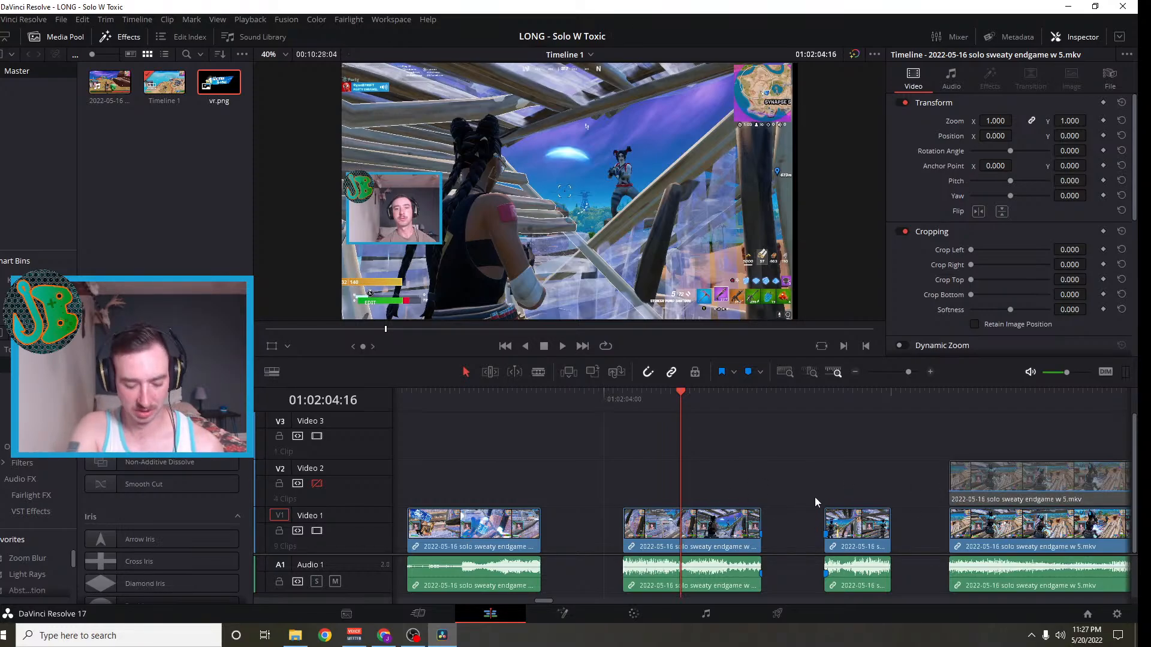
key(ctrl+z)
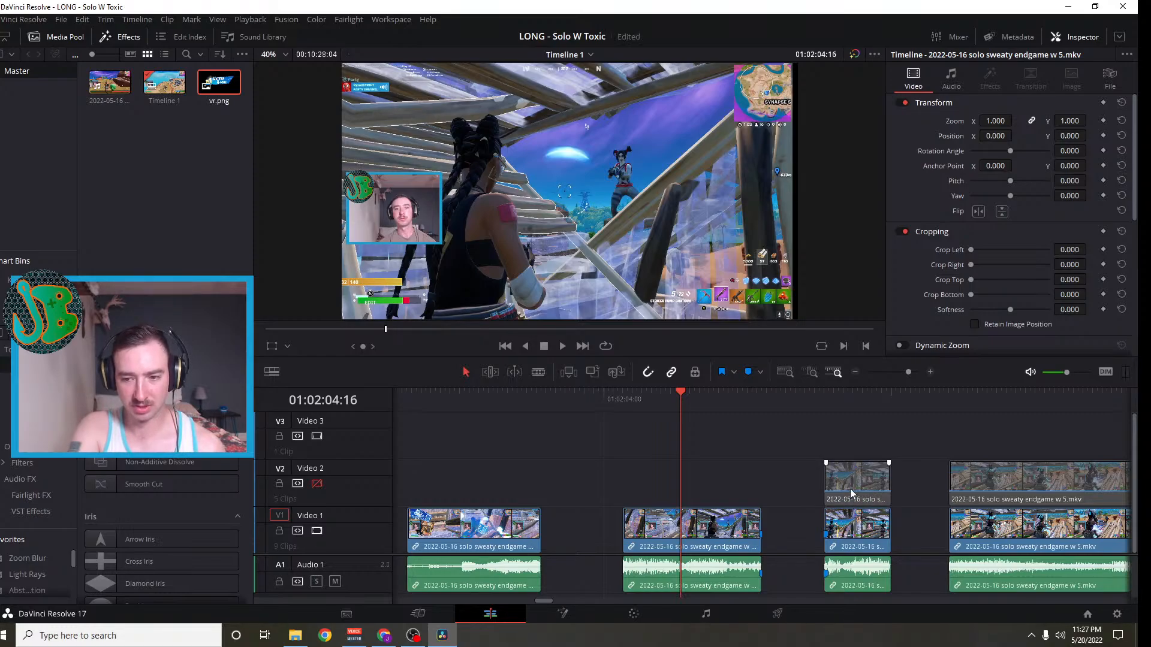
Move the playhead to 01:02:04:54 and delete the Video 2 copy above the third piece
drag(678, 393, 861, 451)
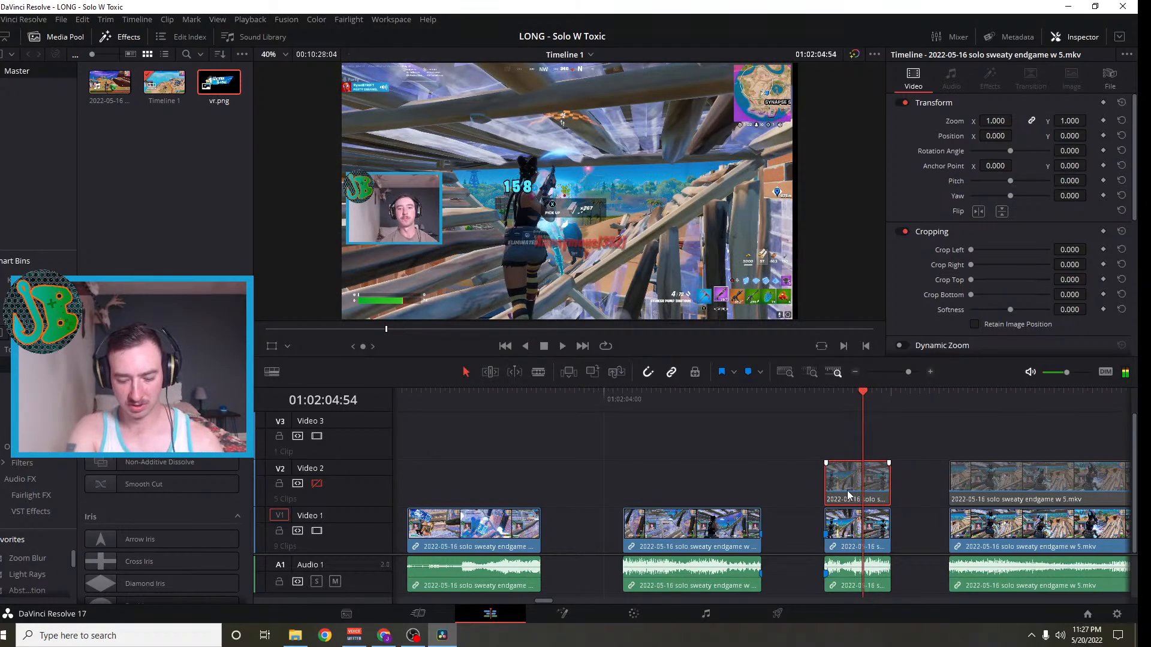
Return the playhead to 01:02:04:15 and show the Retime Controls on the second piece in Video 1
drag(863, 394, 678, 418)
click(718, 529)
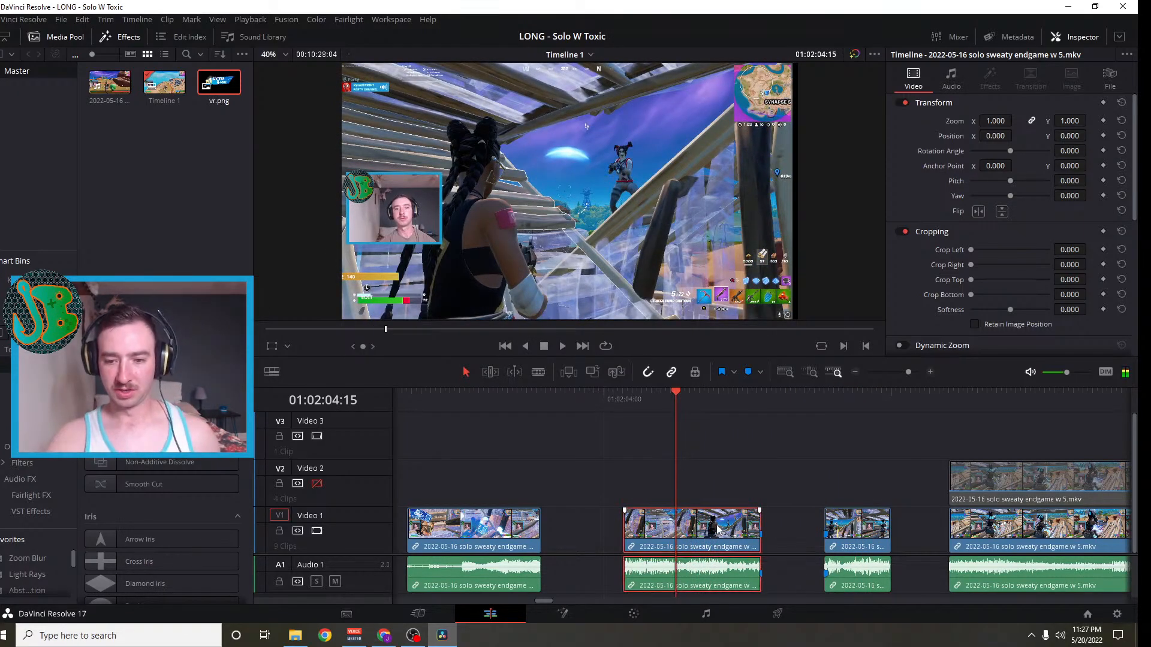
right_click(718, 529)
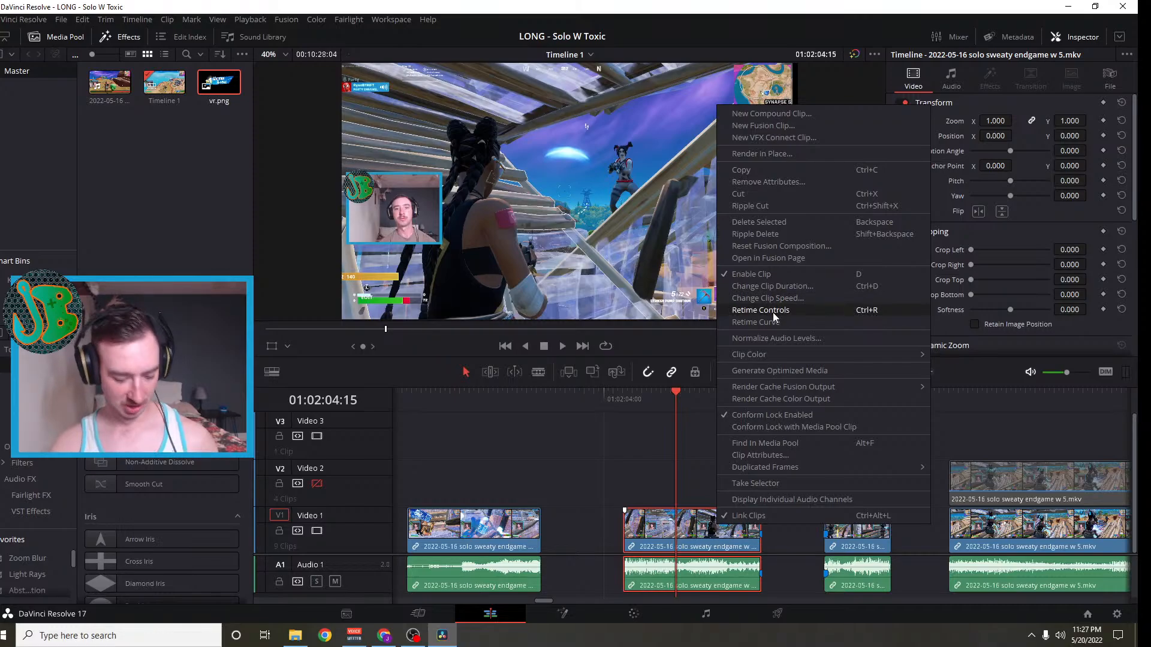
click(690, 539)
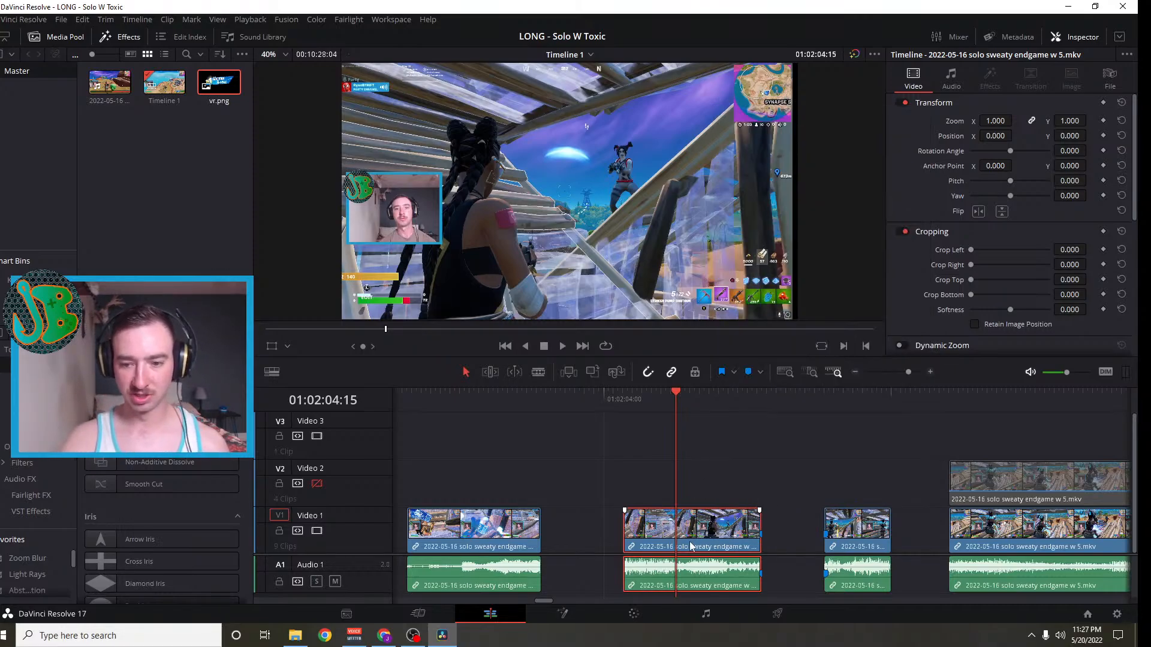
key(ctrl+r)
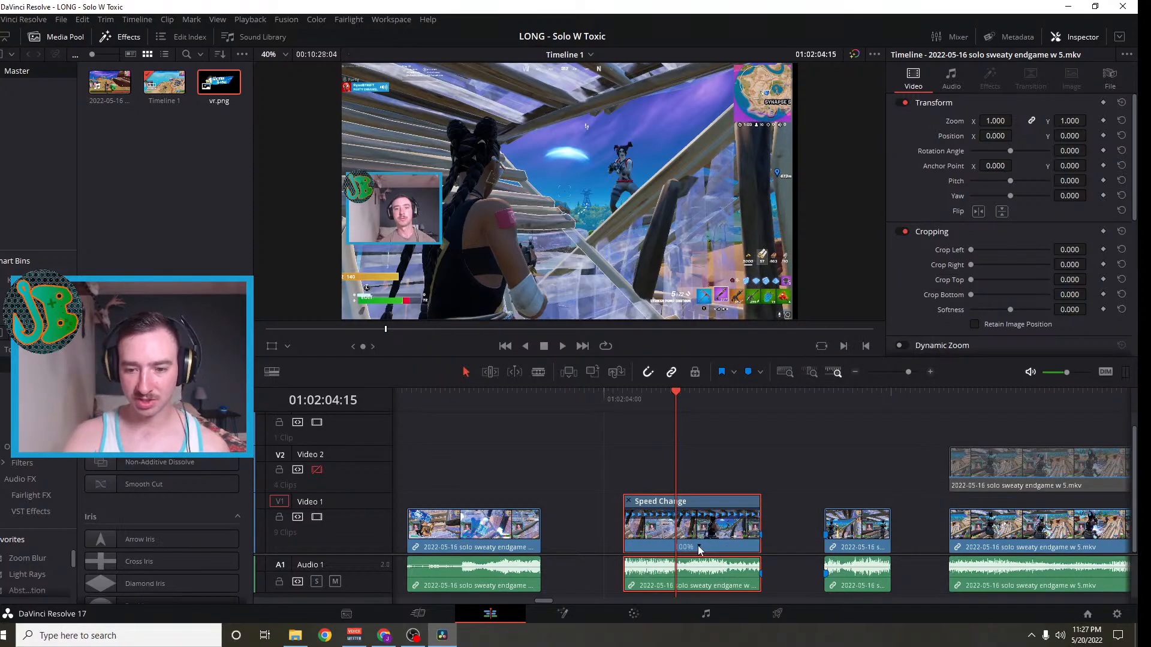
Place the playhead at 01:02:04:21 and split the second piece in Video 1 there
drag(676, 393, 657, 399)
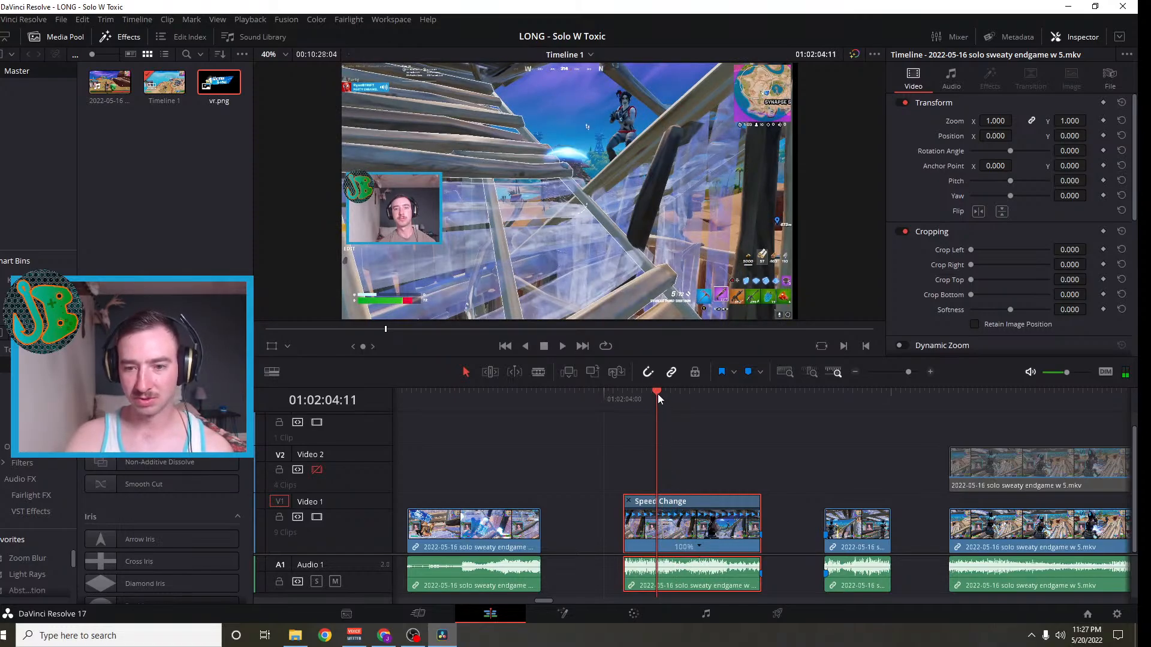
drag(657, 394, 706, 429)
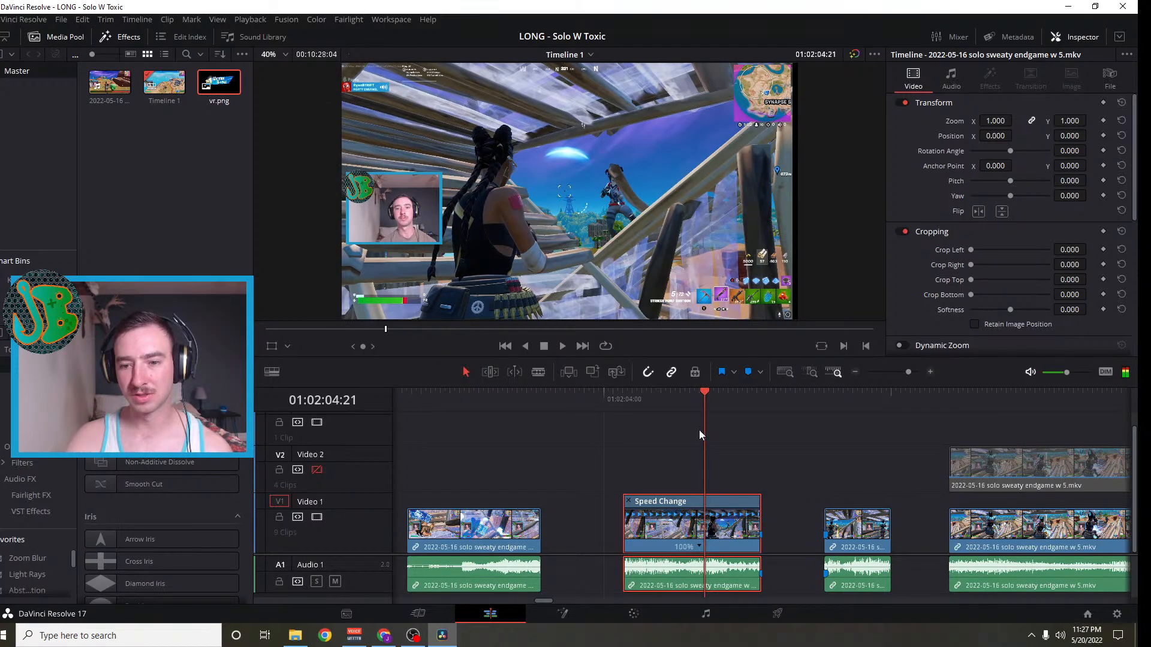
click(537, 372)
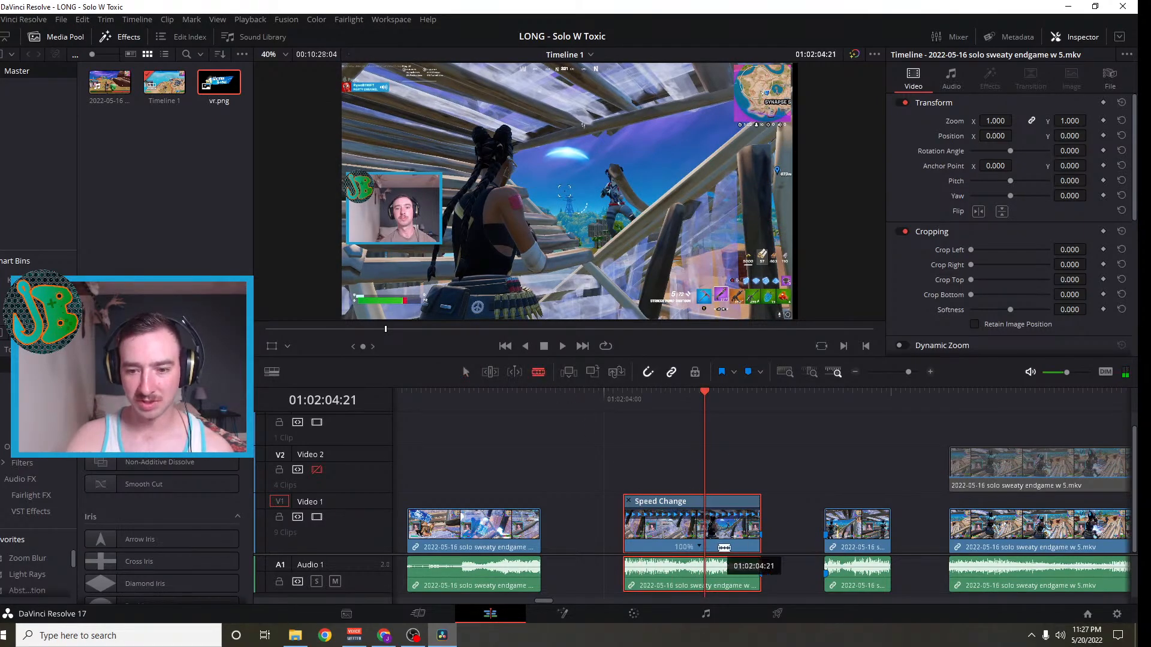
click(705, 530)
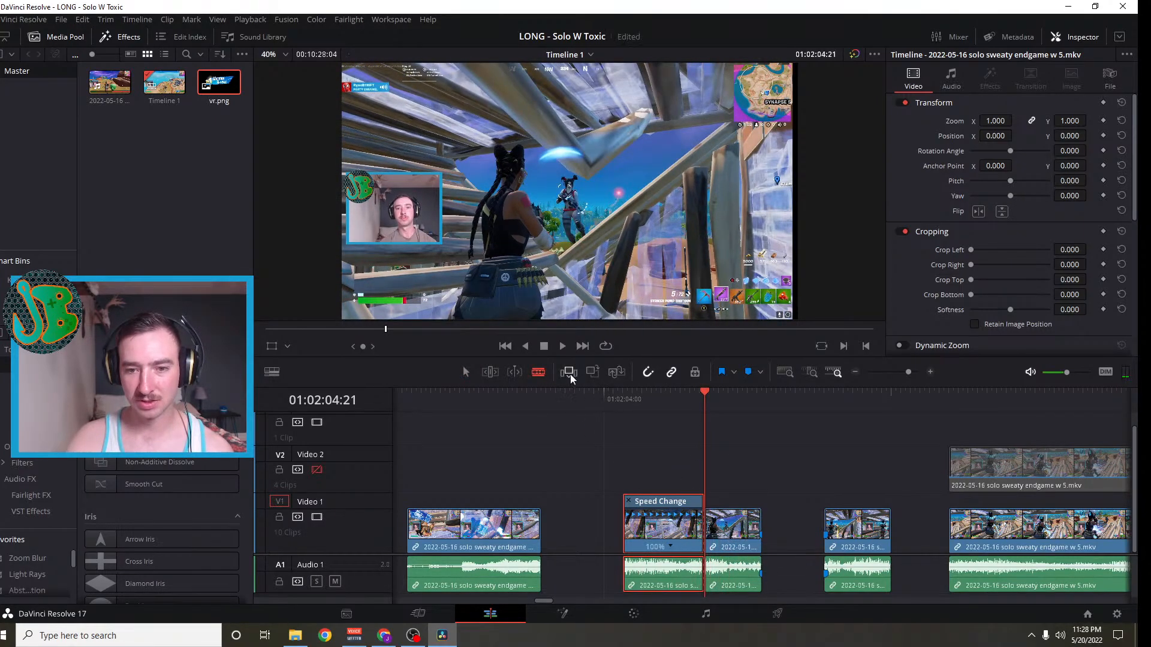
Show the Retime Controls on the new part after the cut at 01:02:04:21
key(a)
right_click(738, 540)
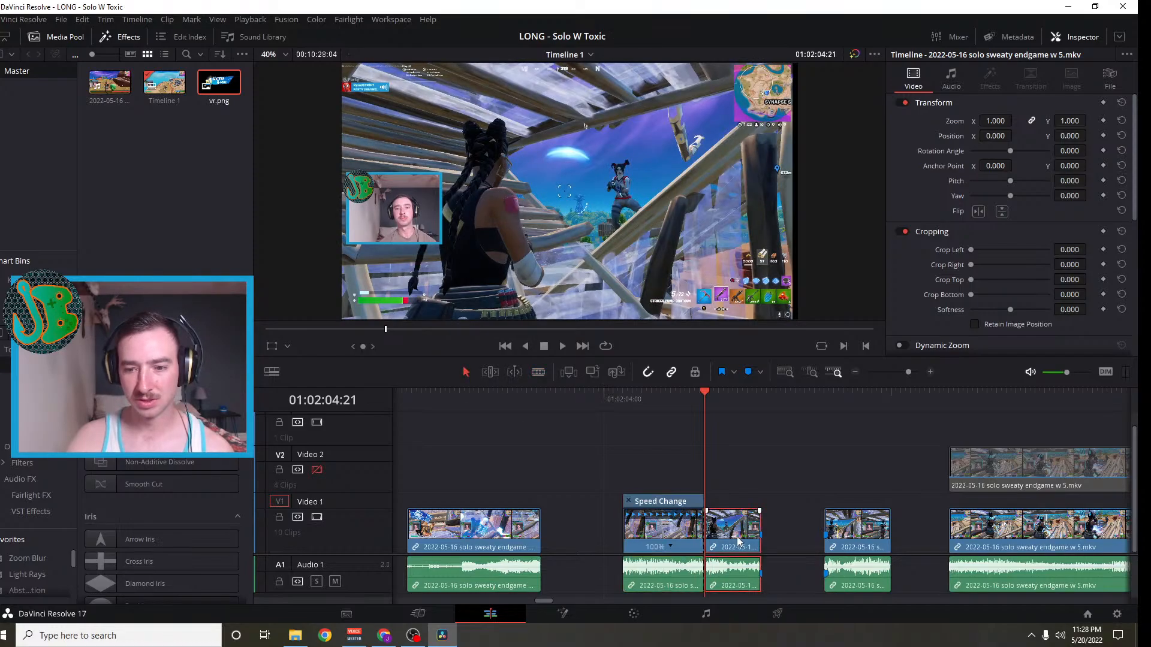
click(724, 540)
key(ctrl+r)
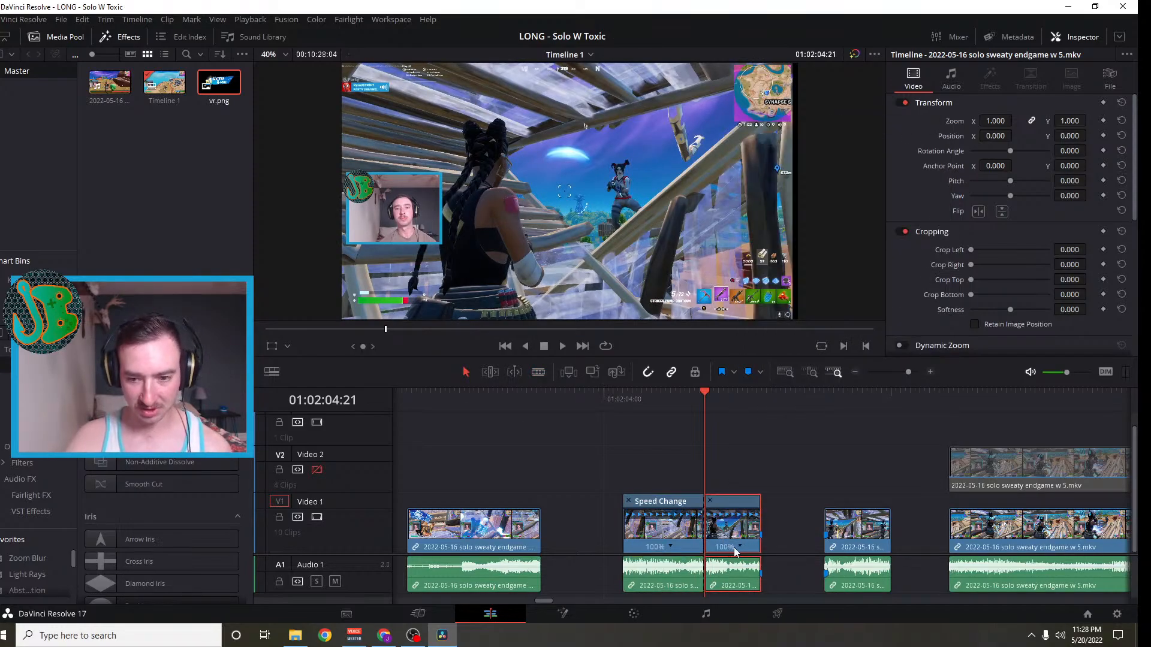
Move the playhead to 01:02:04:17 and set the speed of the part before the new cut to 200%
drag(708, 393, 686, 393)
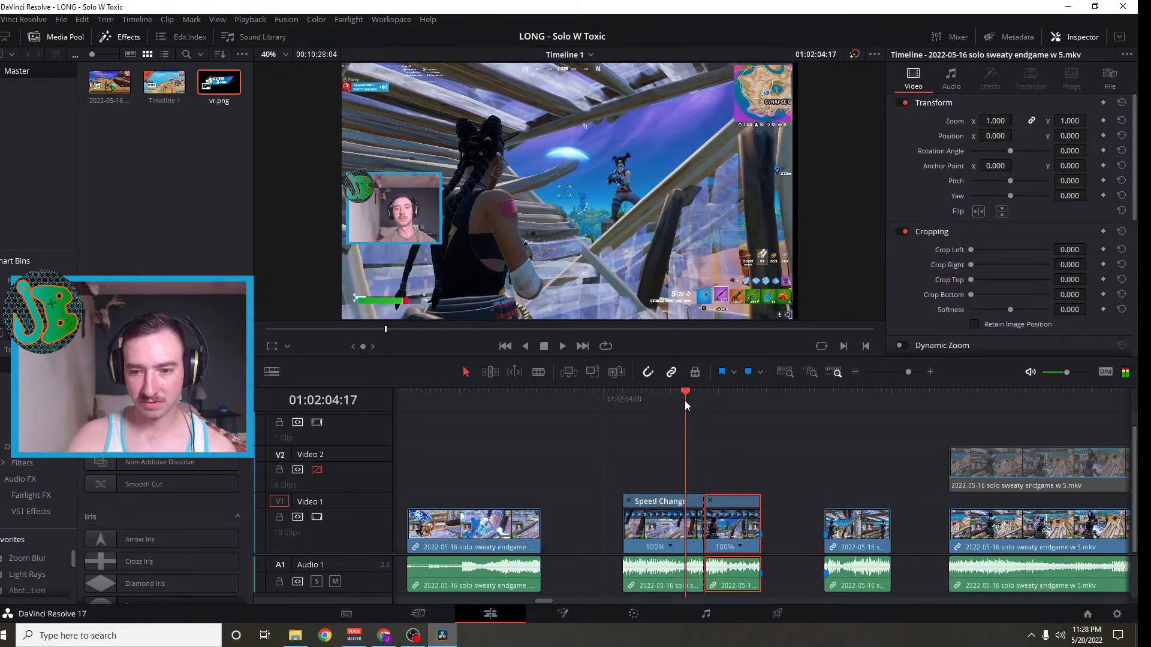
click(671, 547)
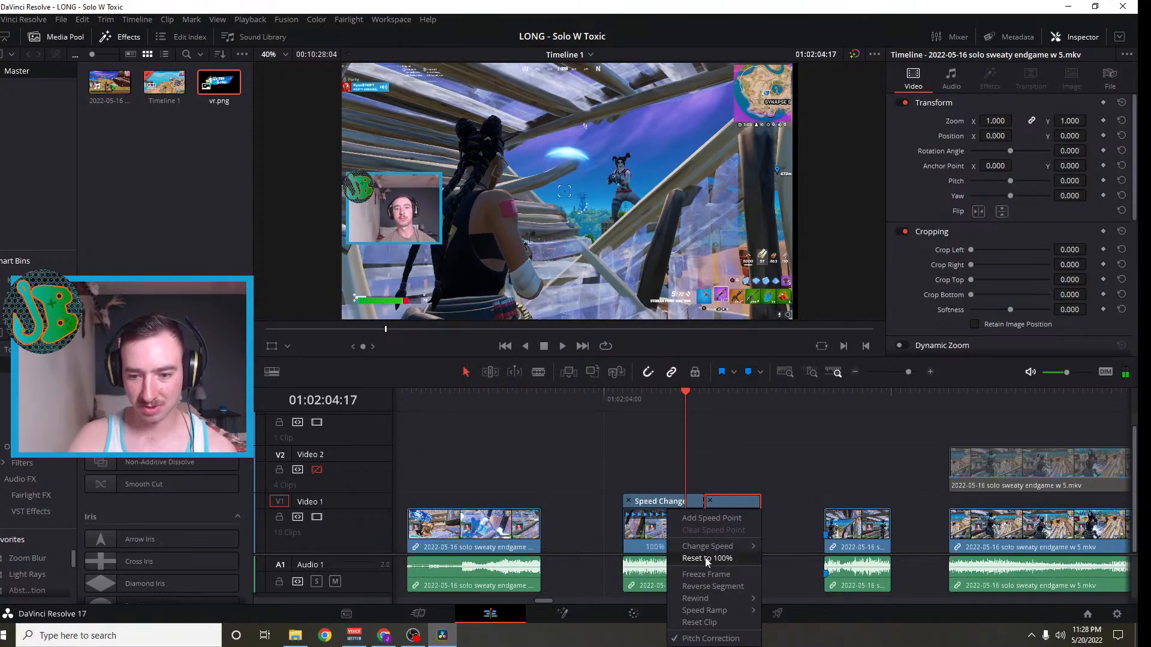
mouse_move(726, 545)
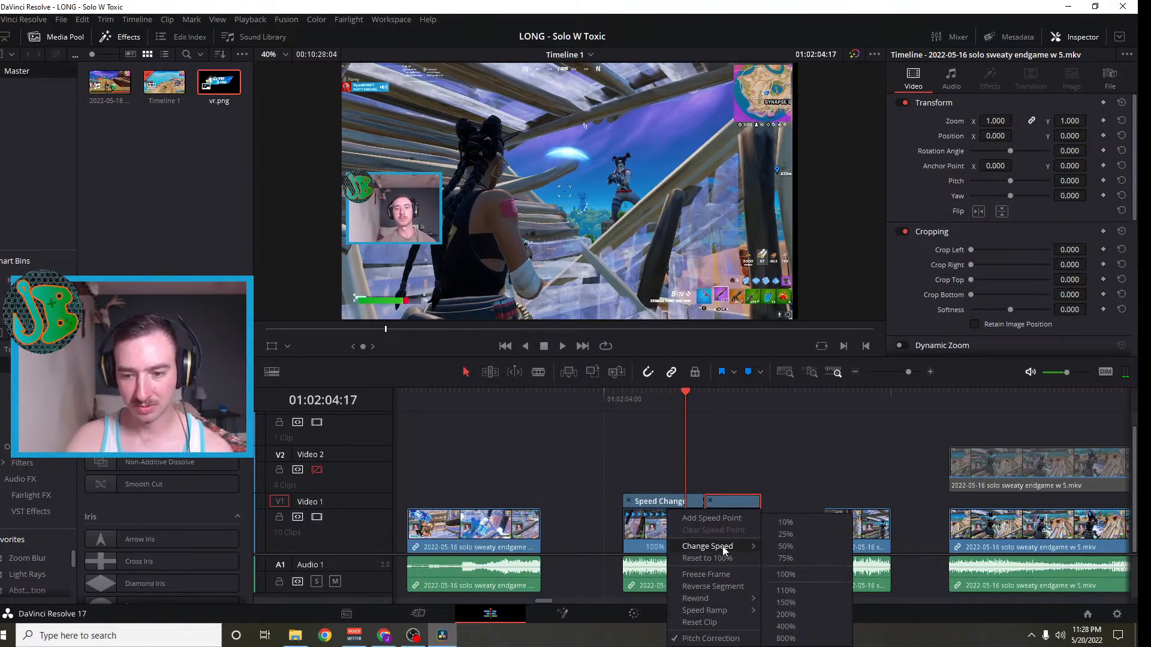
click(801, 611)
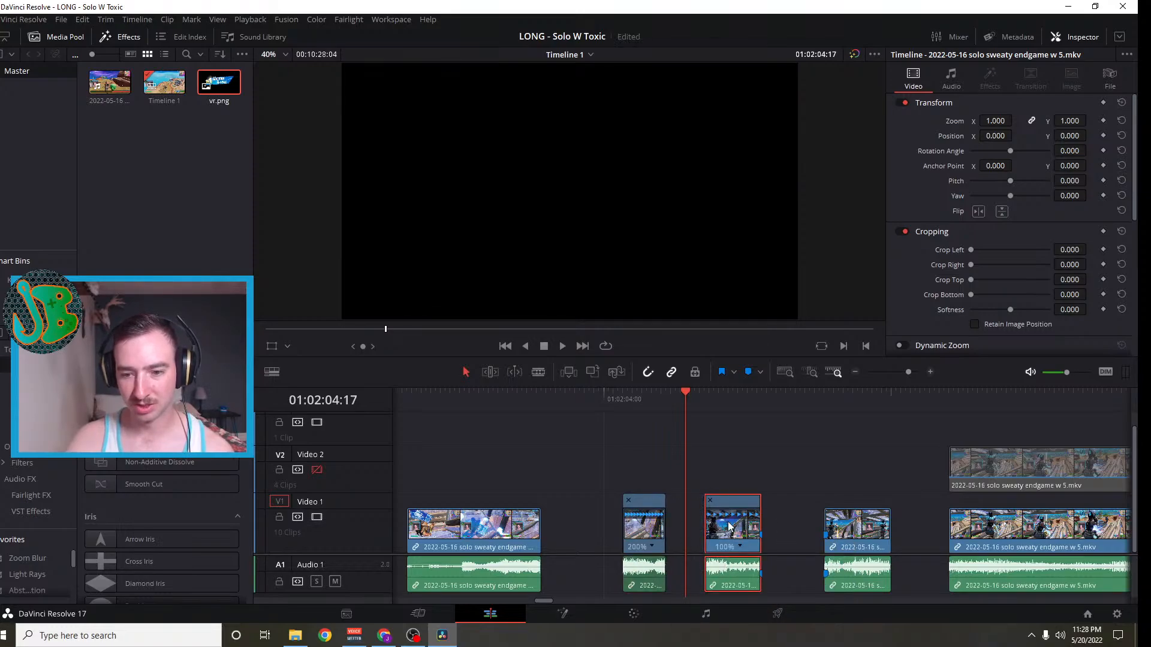
Set the speed of the part after the cut to 400% and move it directly against the end of the 200% part
click(742, 548)
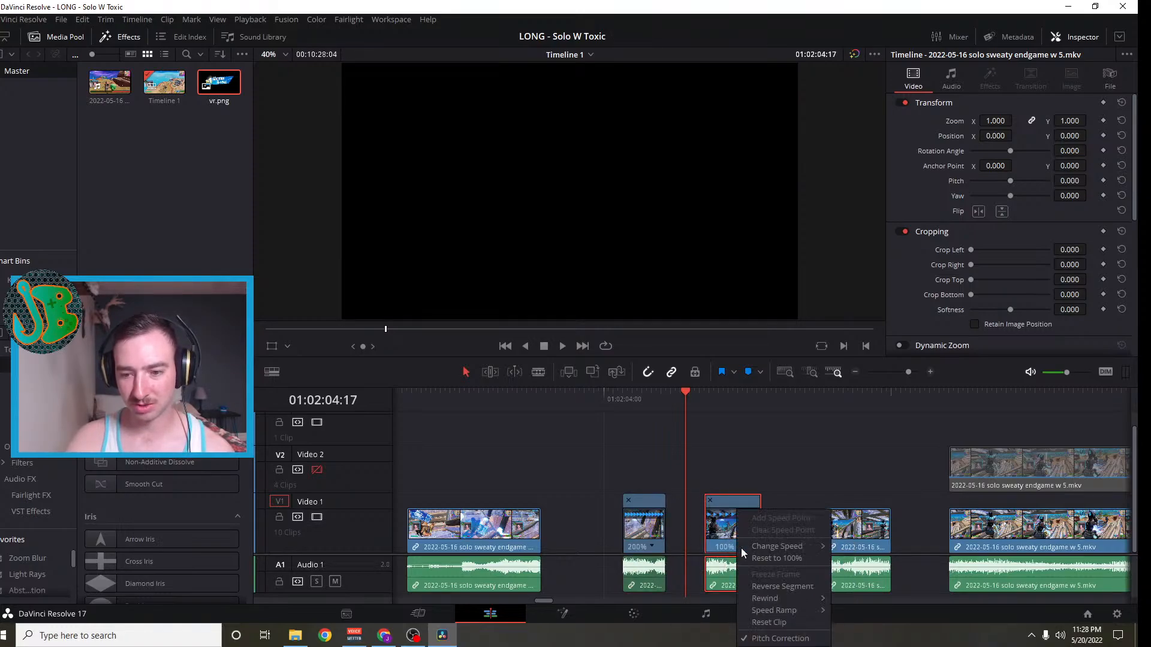
mouse_move(788, 600)
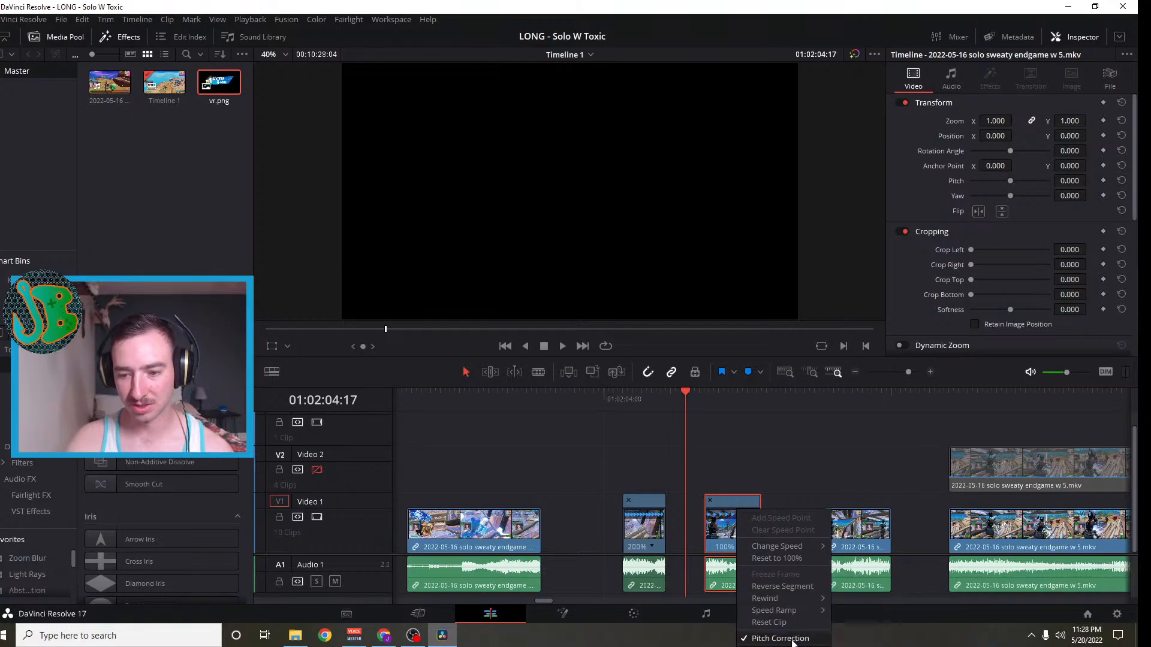
mouse_move(793, 549)
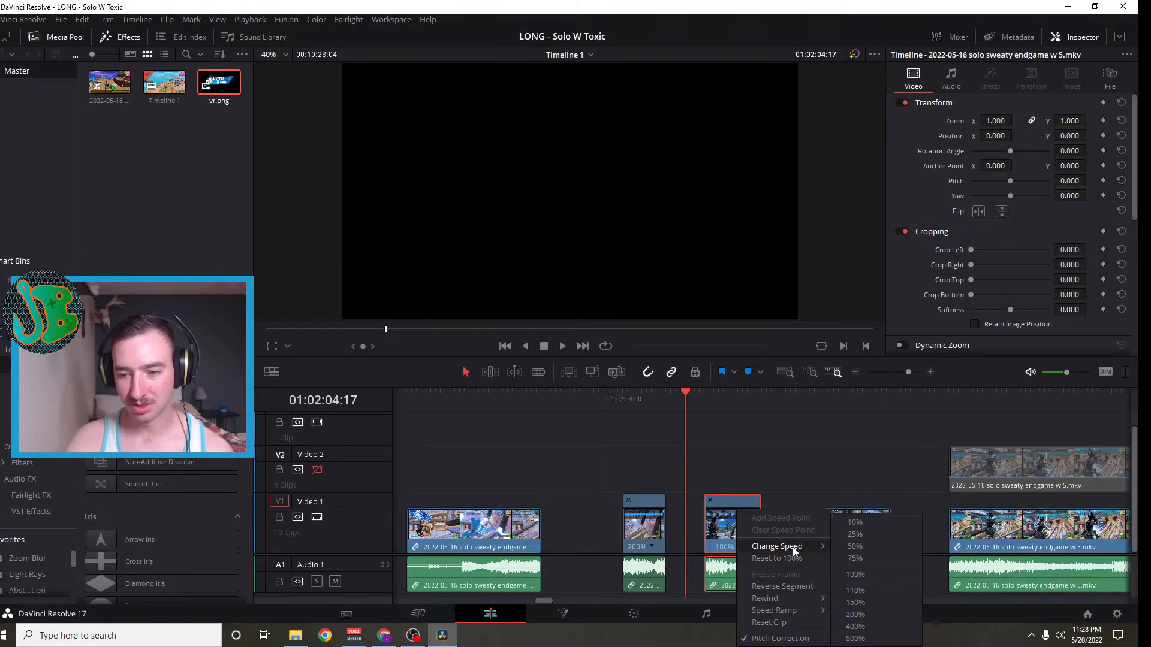
click(855, 628)
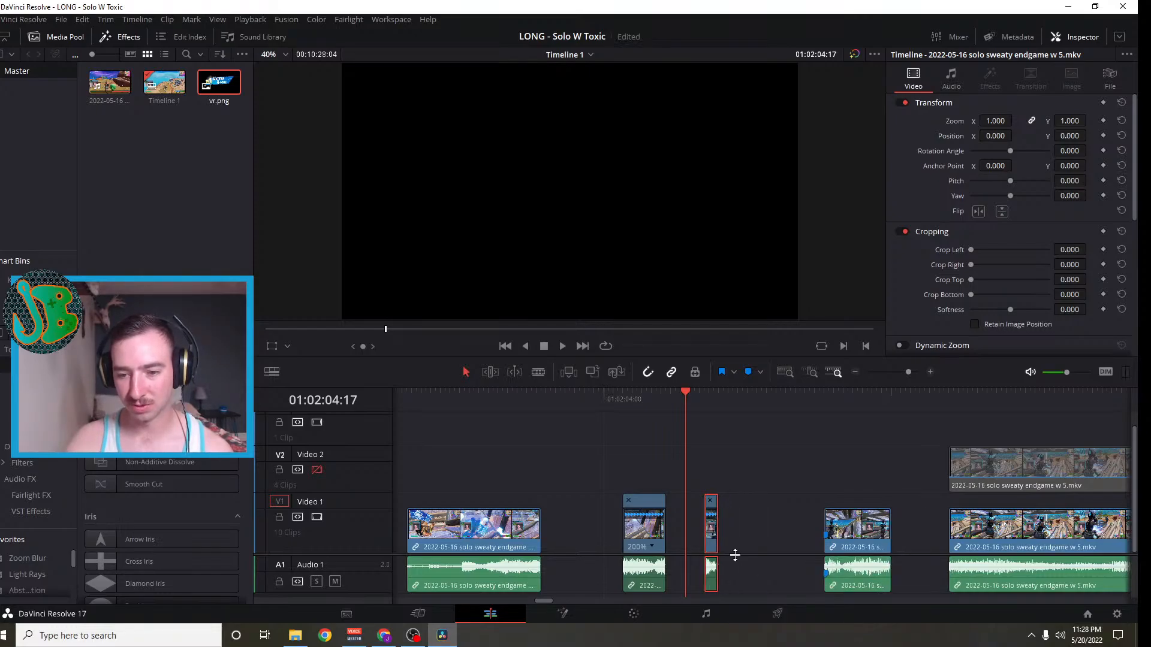
drag(713, 544, 675, 546)
Play the timeline from 01:02:04:00 and scrub back over the two sped-up parts to review them
drag(682, 396, 604, 402)
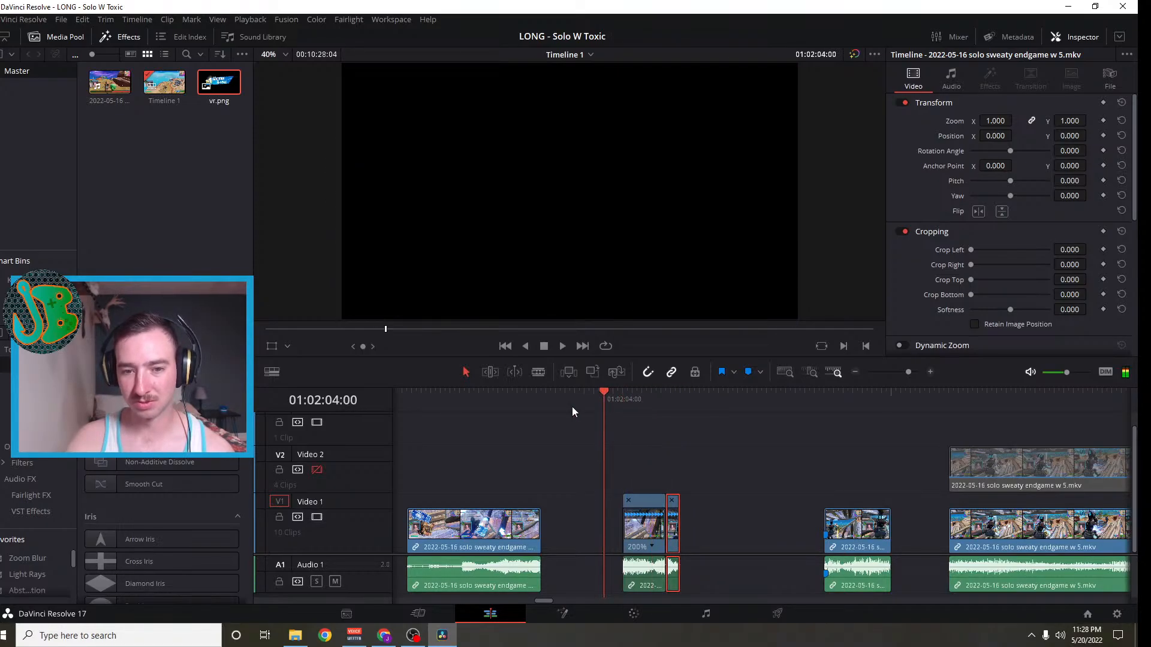
click(562, 347)
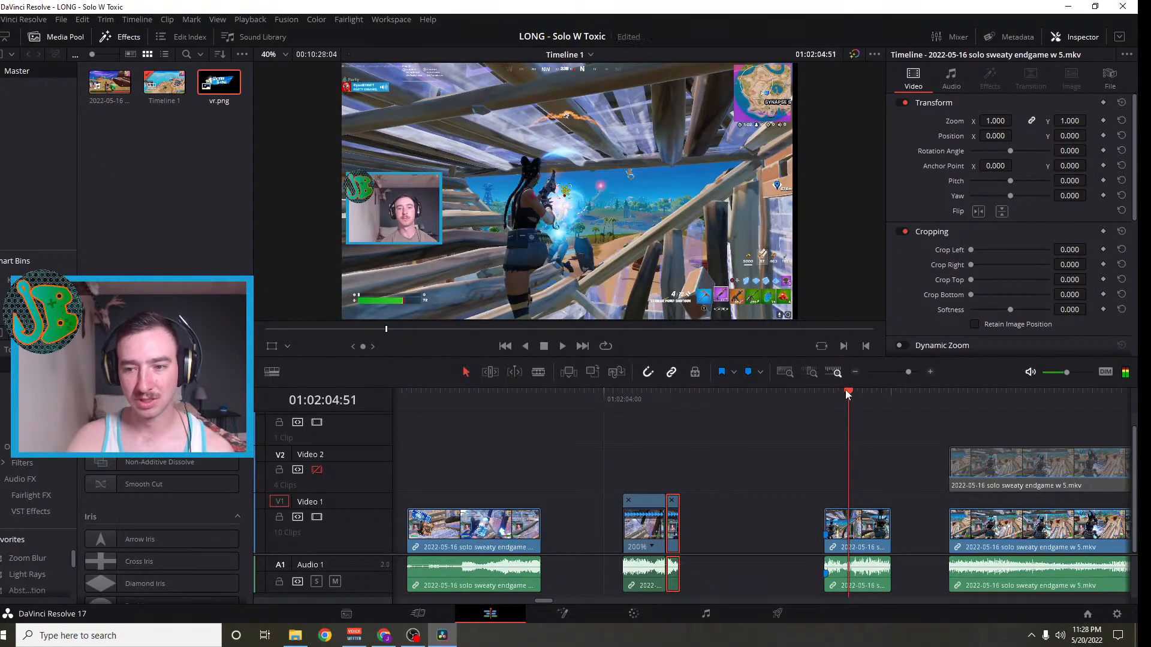
drag(847, 393, 491, 396)
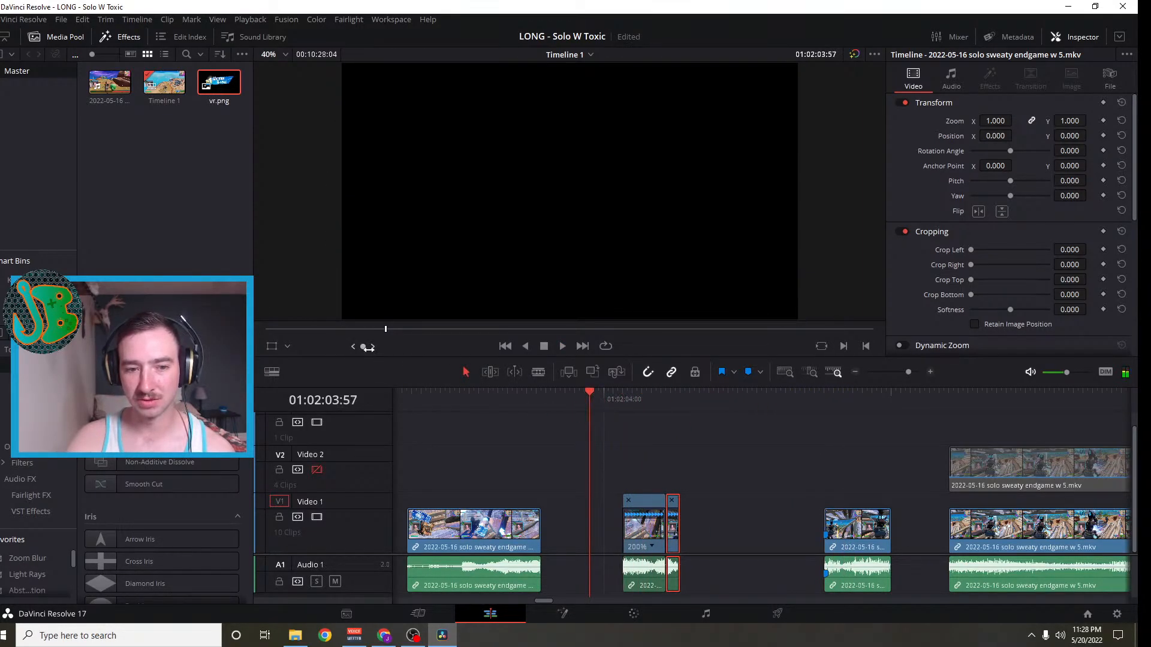
drag(369, 348, 434, 348)
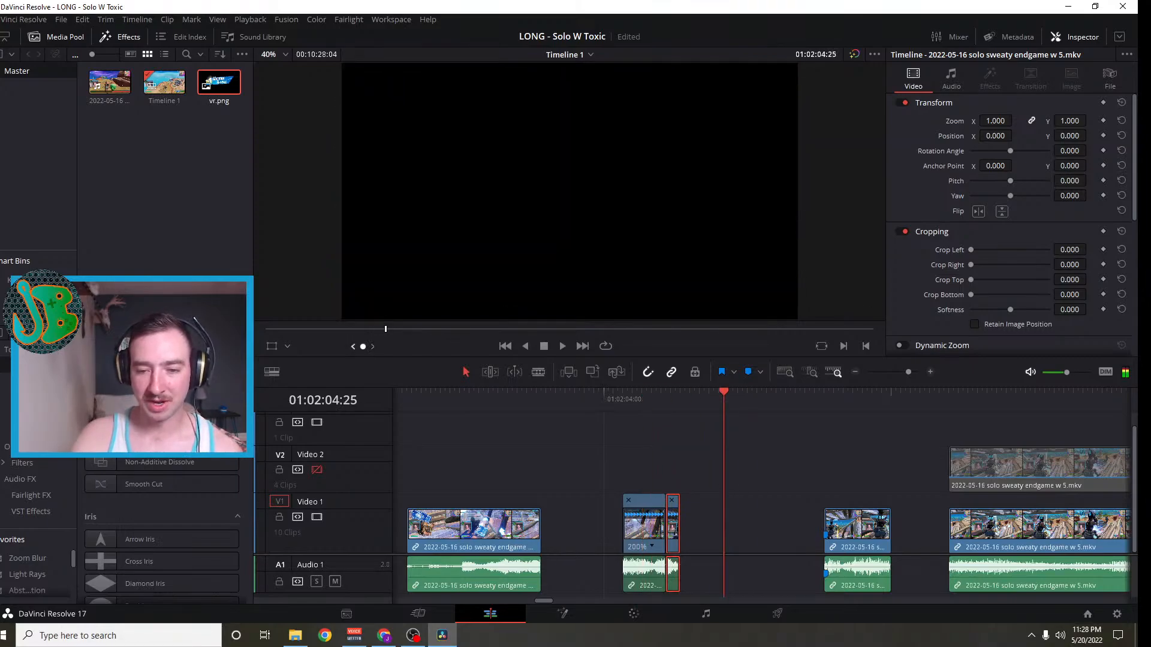
Move the playhead to 01:02:04:46 and show the Retime Controls on the piece starting there in Video 1
click(730, 456)
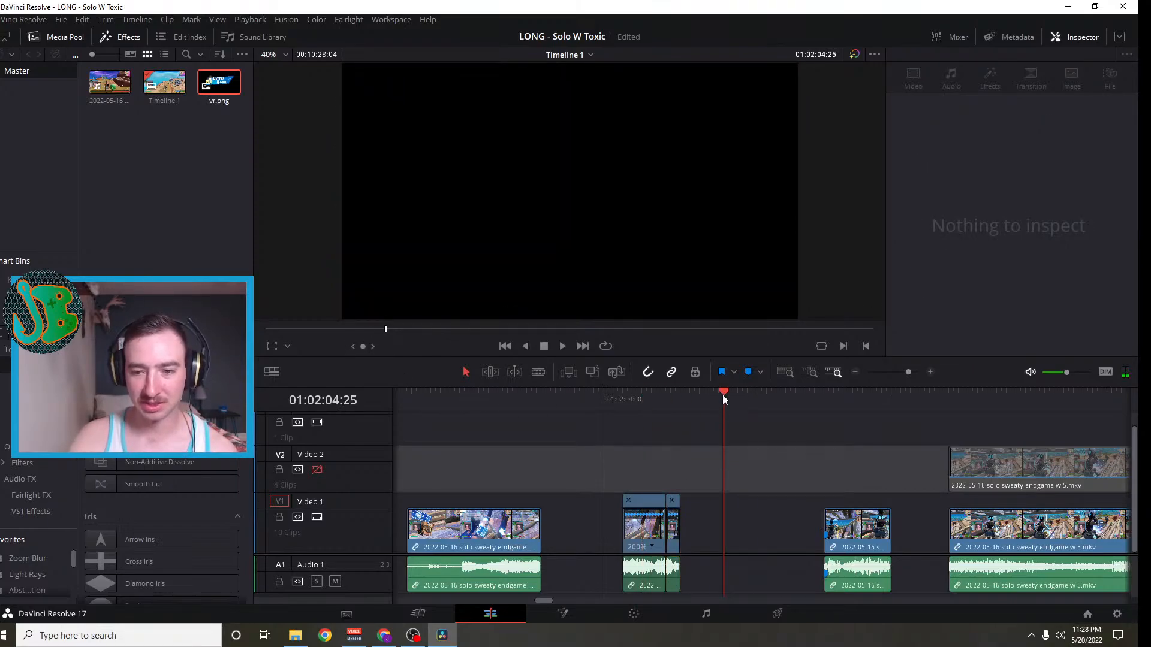
drag(724, 396, 822, 430)
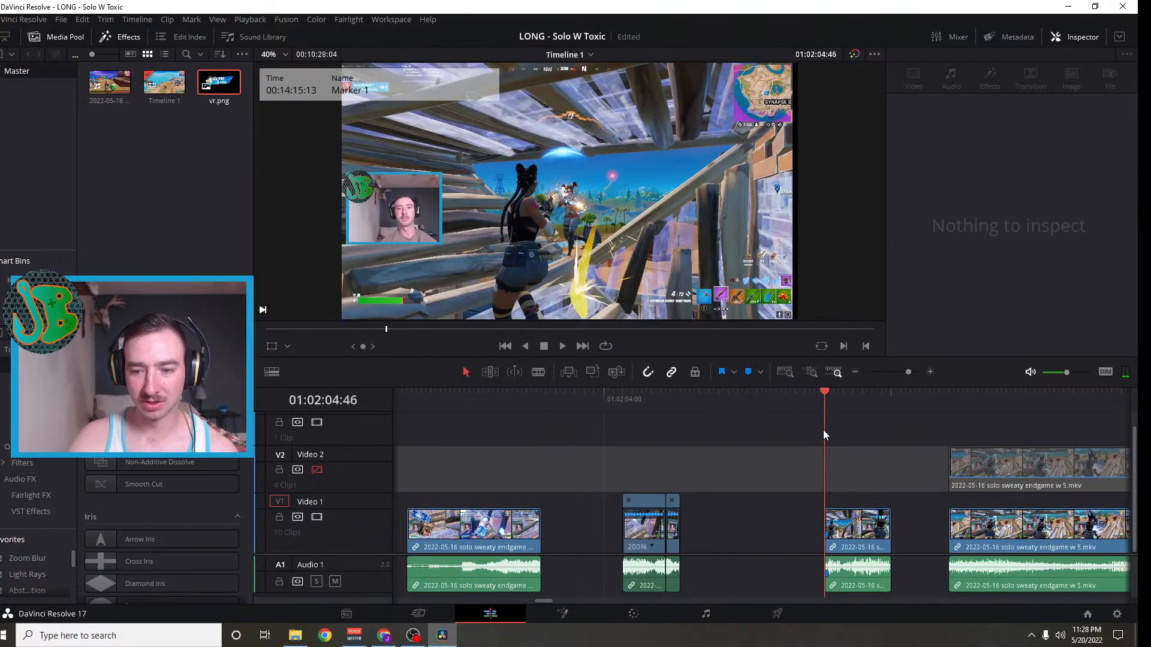
click(870, 542)
right_click(866, 542)
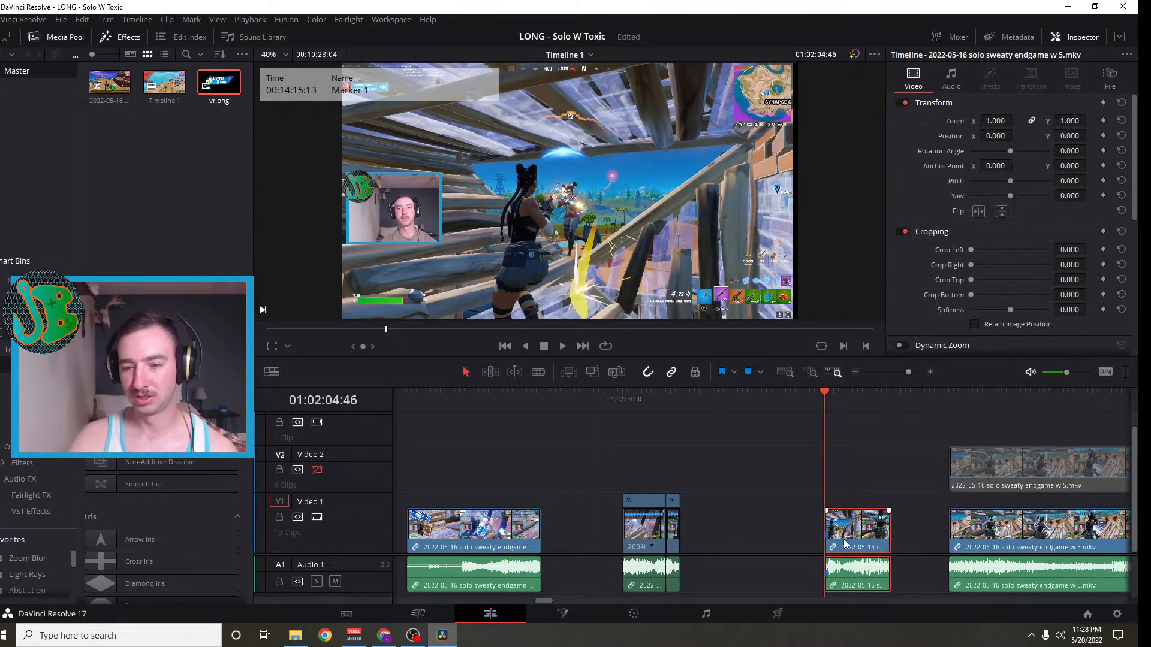
click(843, 549)
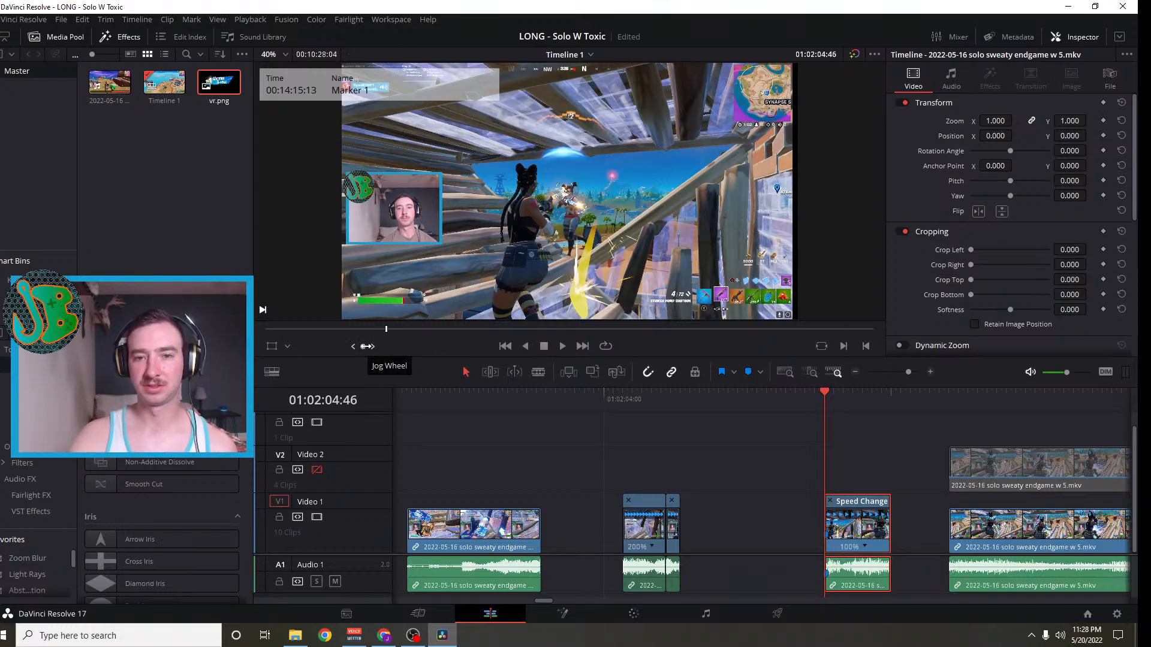
Split that piece at 01:02:04:51 and show the Retime Controls on the part after the cut
drag(363, 347, 373, 346)
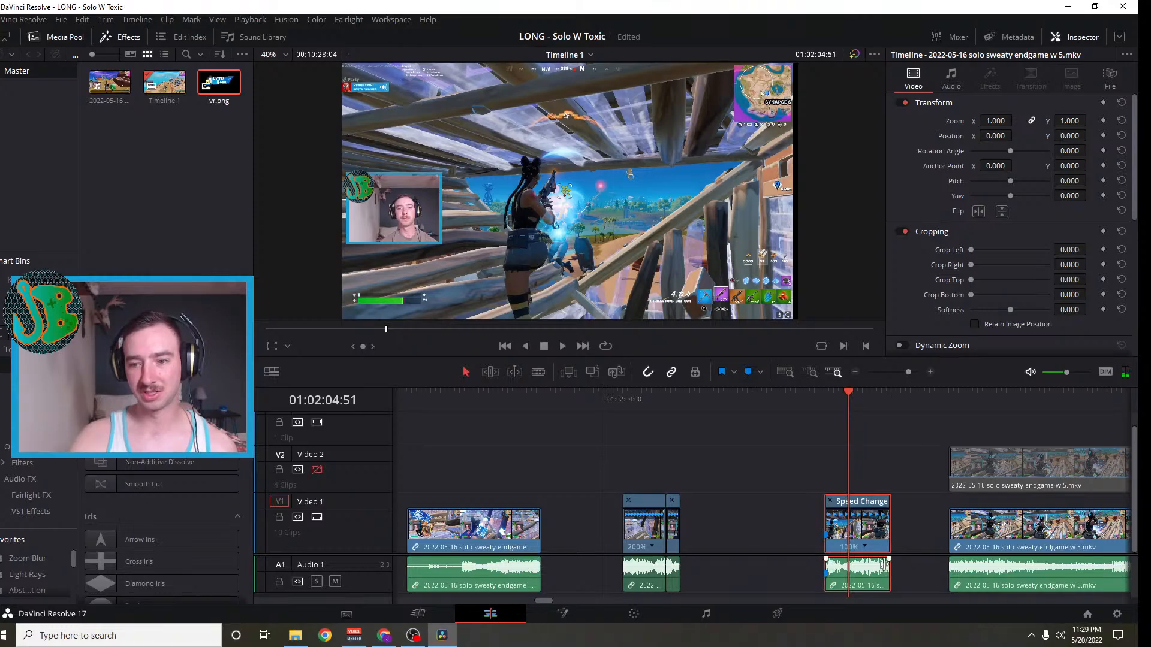
click(538, 371)
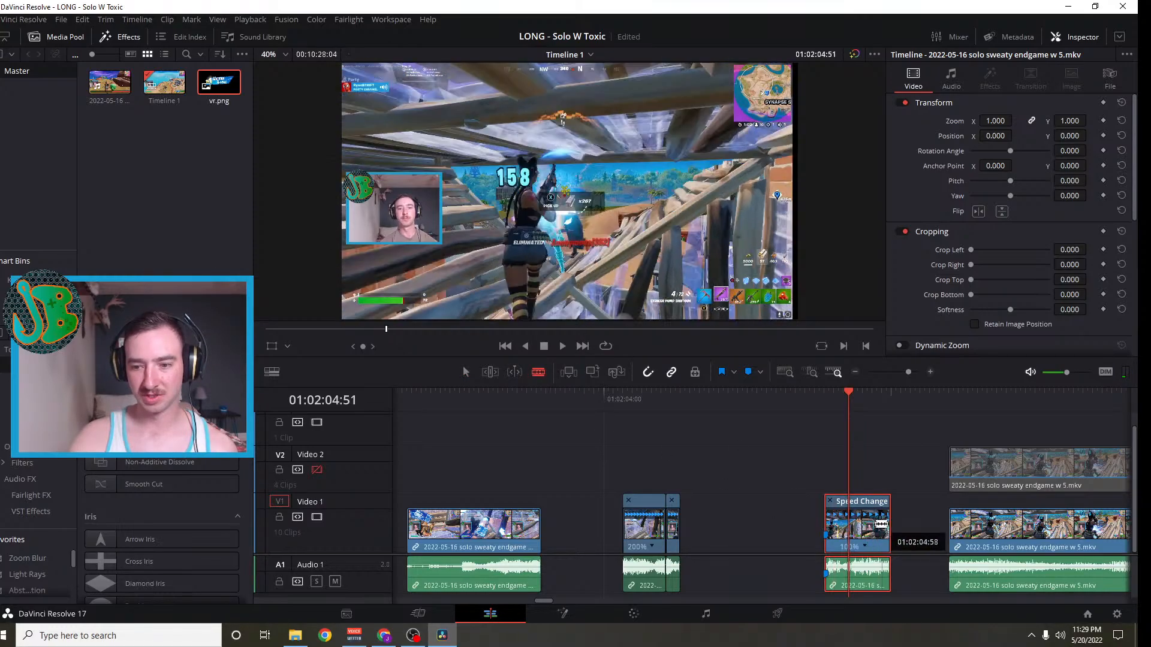
click(862, 543)
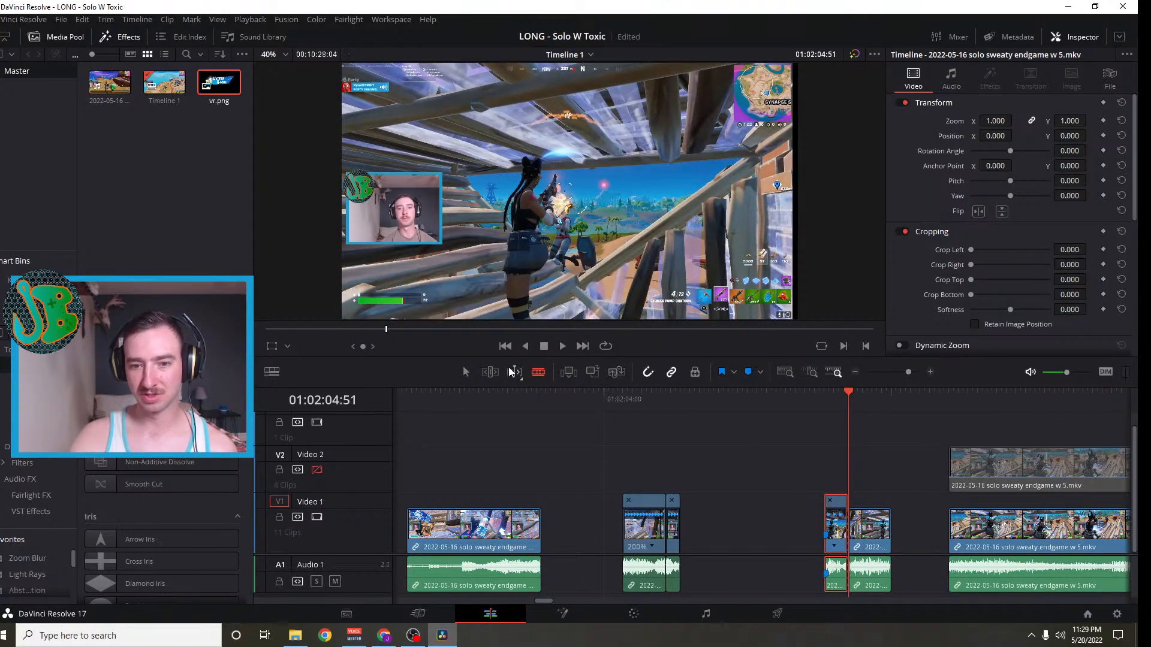
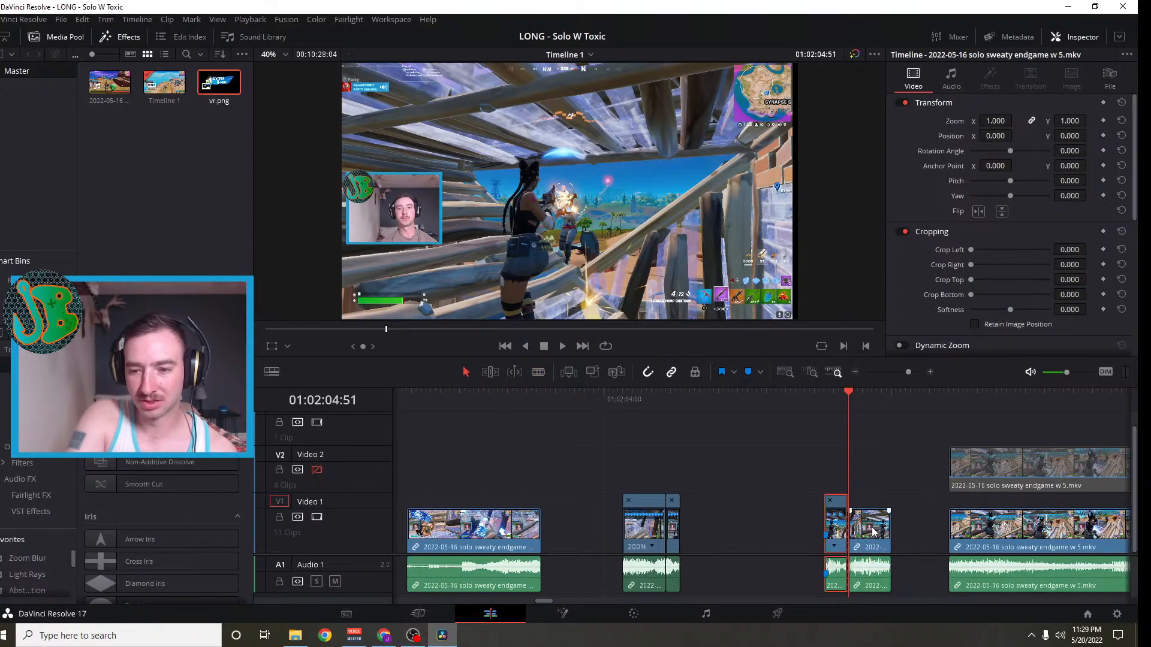
click(870, 538)
key(ctrl+r)
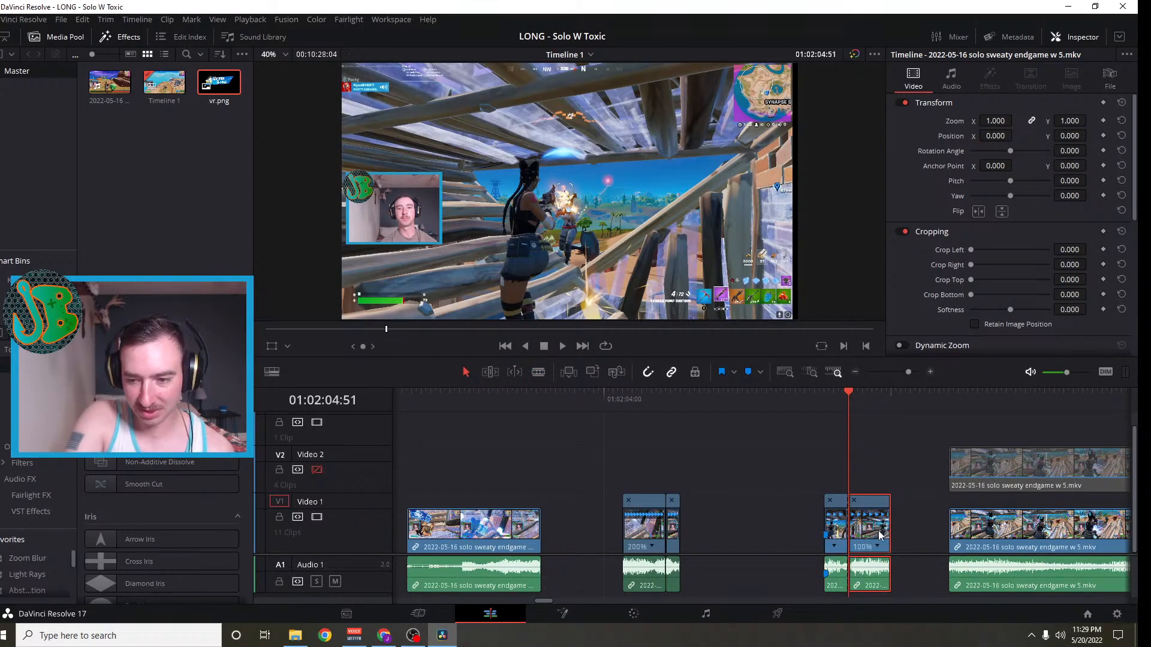
Move both parts of the split piece earlier towards the sped-up pieces, and place the playhead at their cut, 01:02:04:24
click(930, 372)
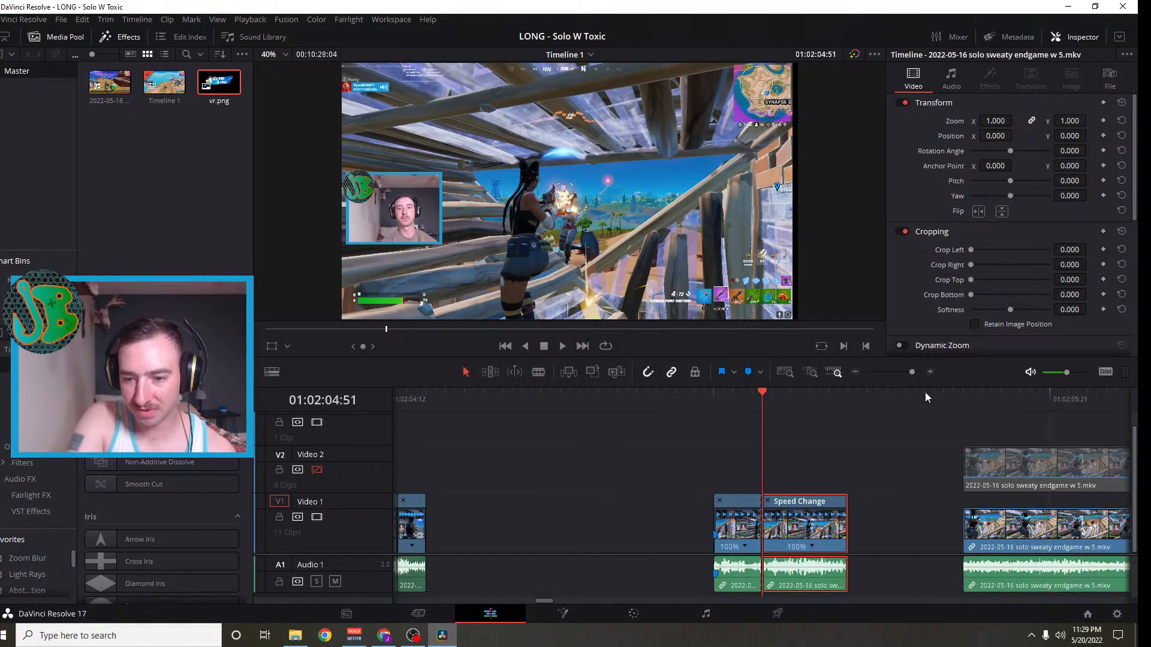
click(806, 467)
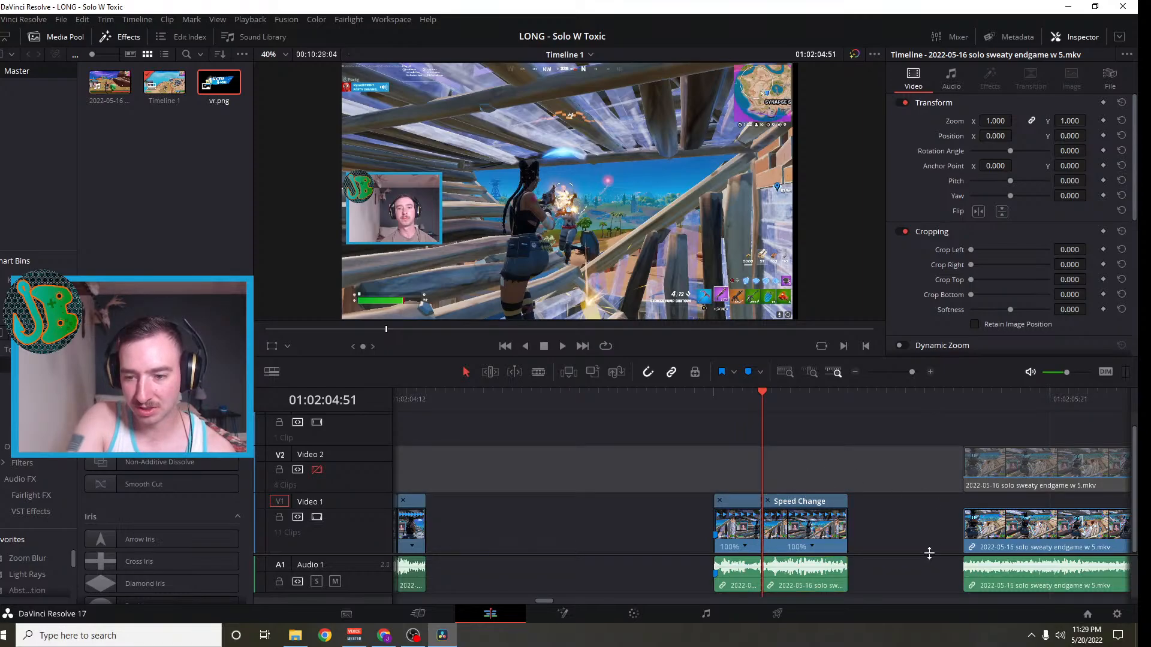
drag(882, 589, 472, 532)
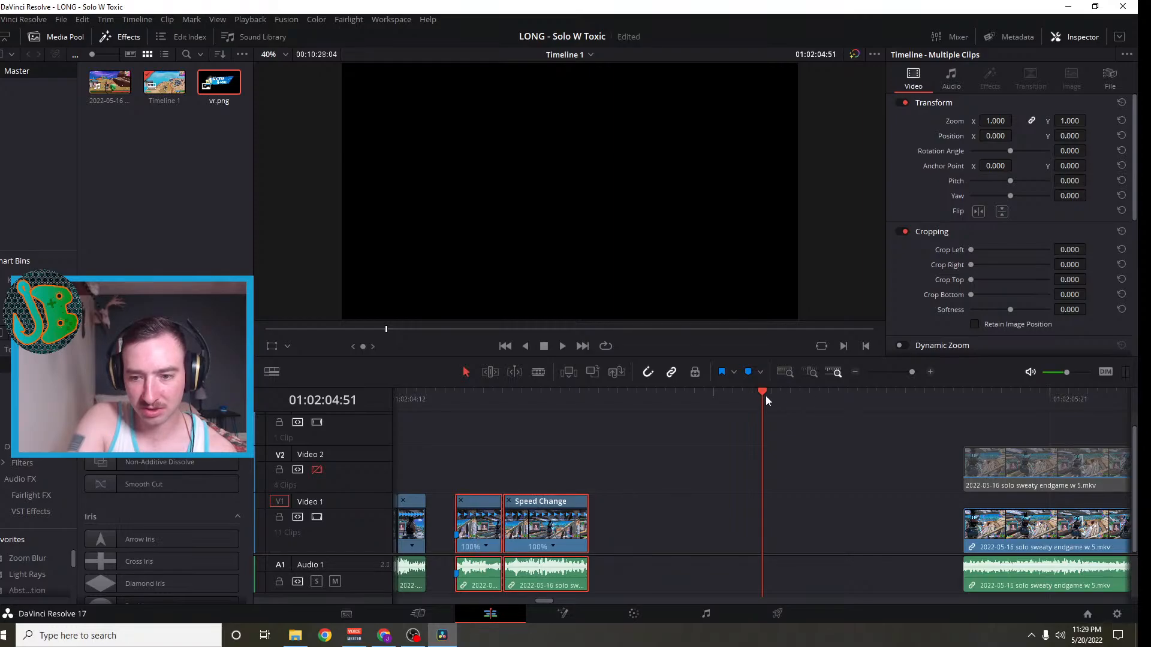
drag(765, 396, 506, 445)
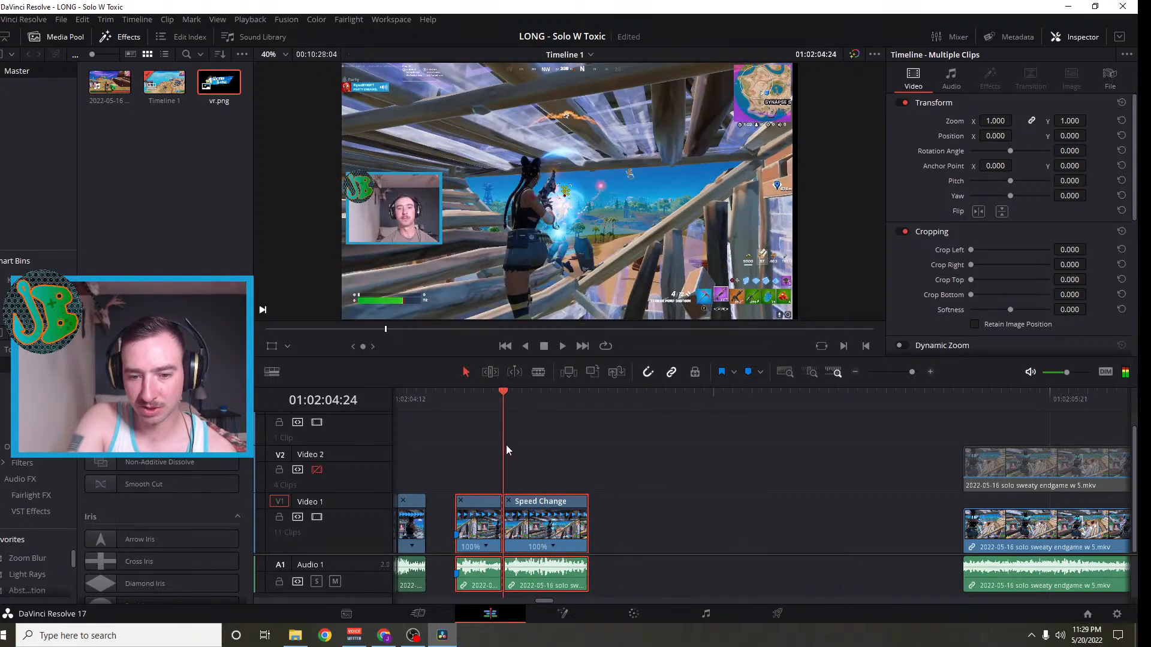
Try a 10% speed on the first part of the split piece, and undo the change
click(486, 550)
mouse_move(510, 546)
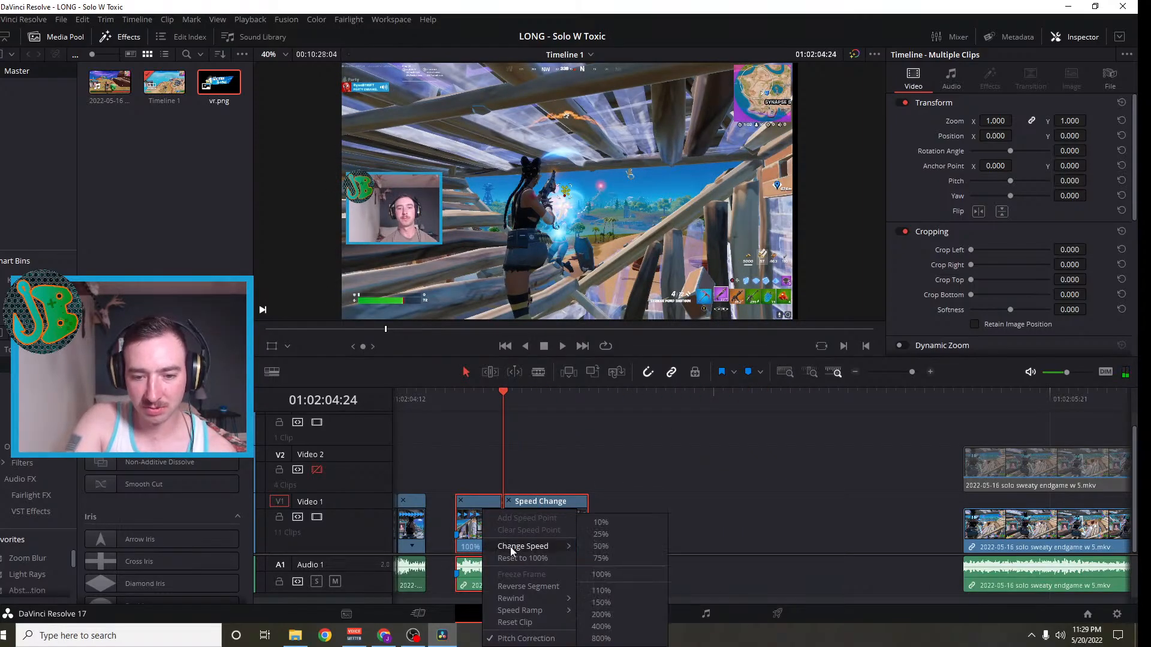
click(603, 524)
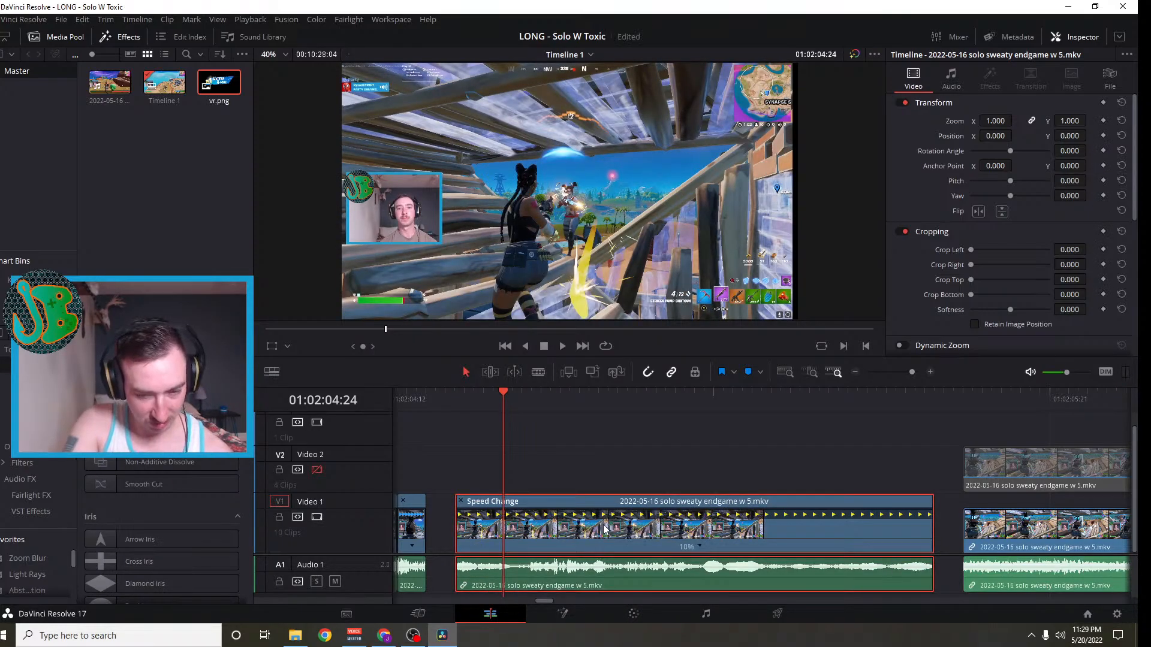
key(ctrl+z)
Slow the first part of the split piece to 25%, making room for it and placing the second part directly after its end
drag(562, 534, 899, 543)
key(ctrl+r)
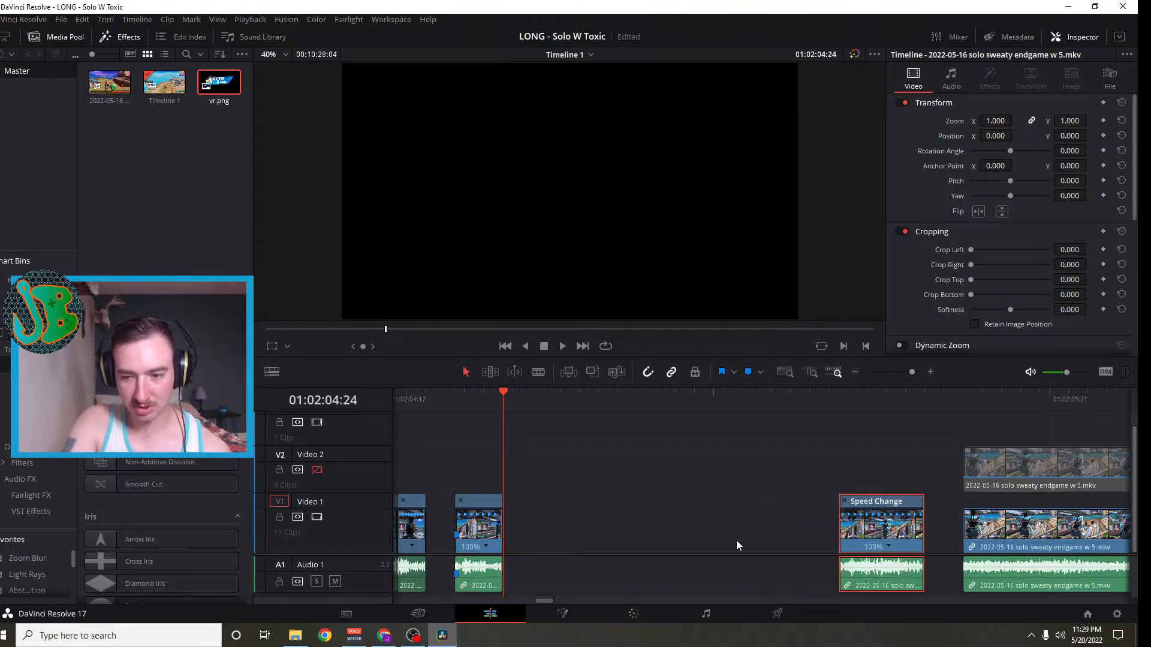
click(483, 548)
click(484, 545)
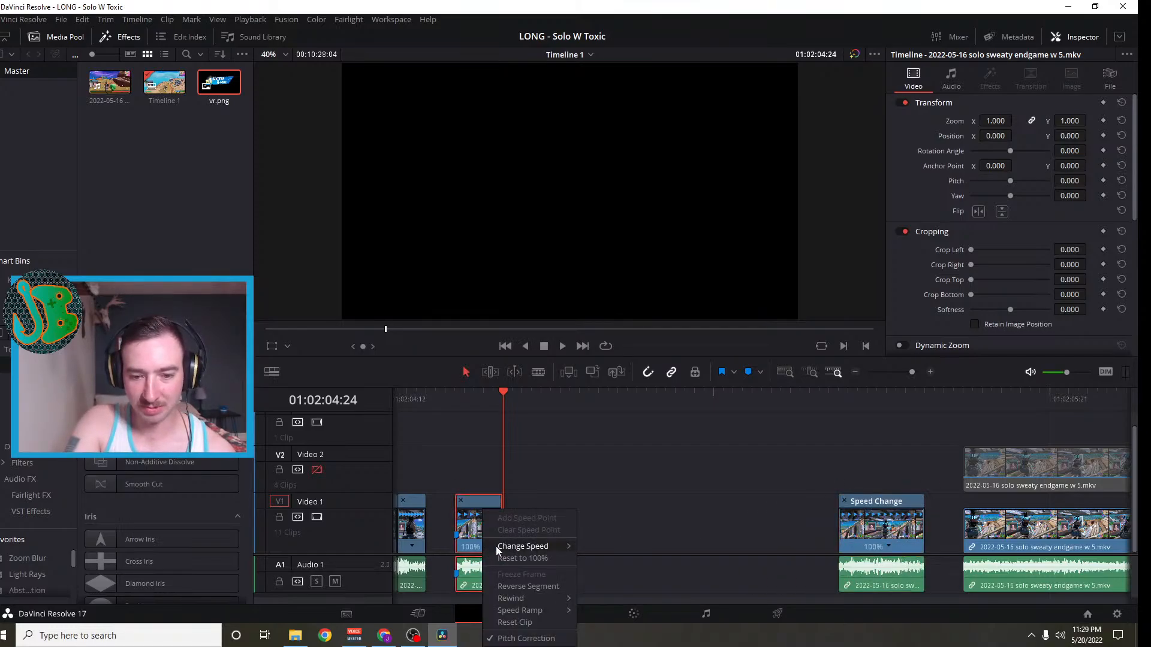
mouse_move(495, 545)
click(607, 534)
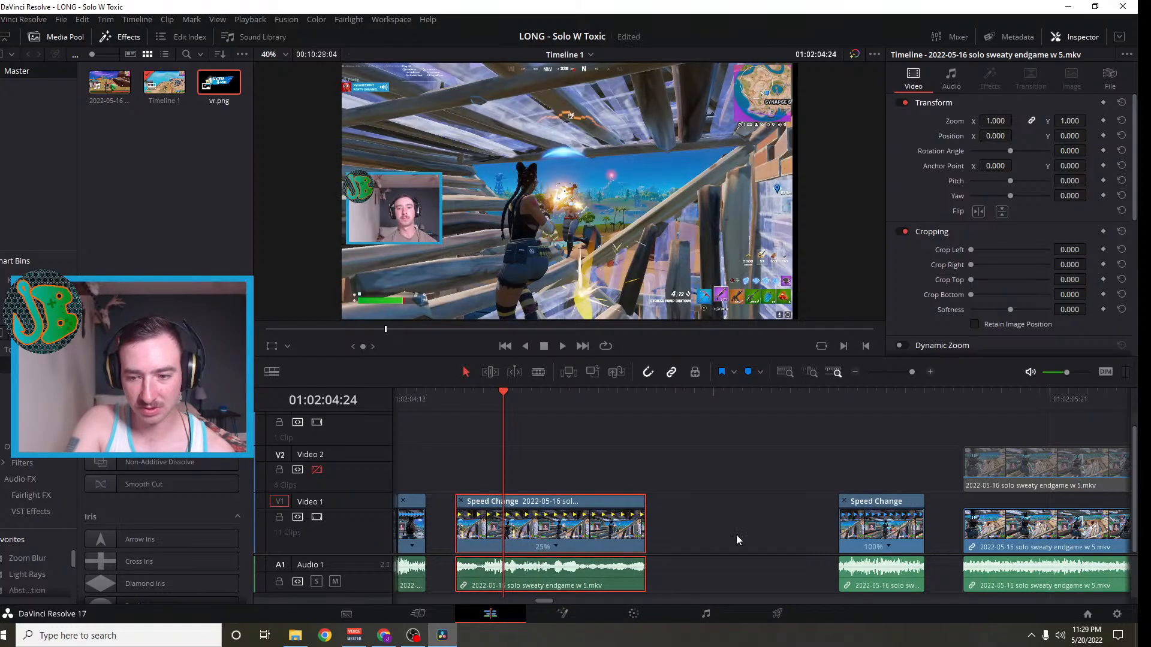
drag(898, 527, 702, 528)
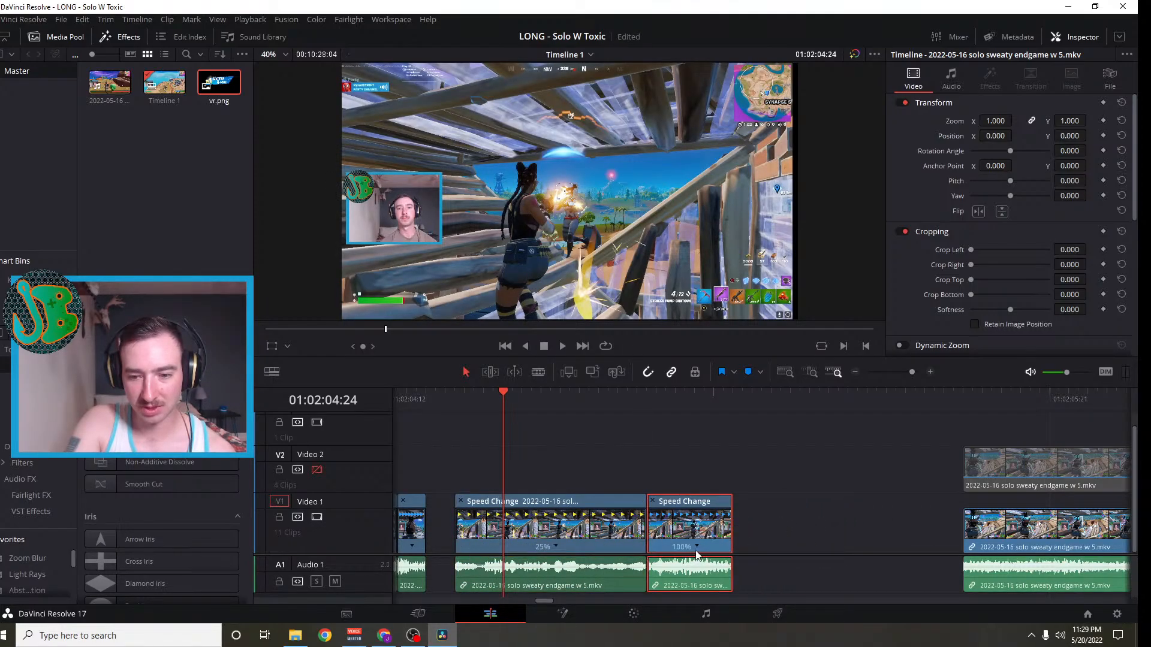
Play back the slowed section repeatedly from 01:02:04:16 to judge its timing
drag(504, 393, 427, 397)
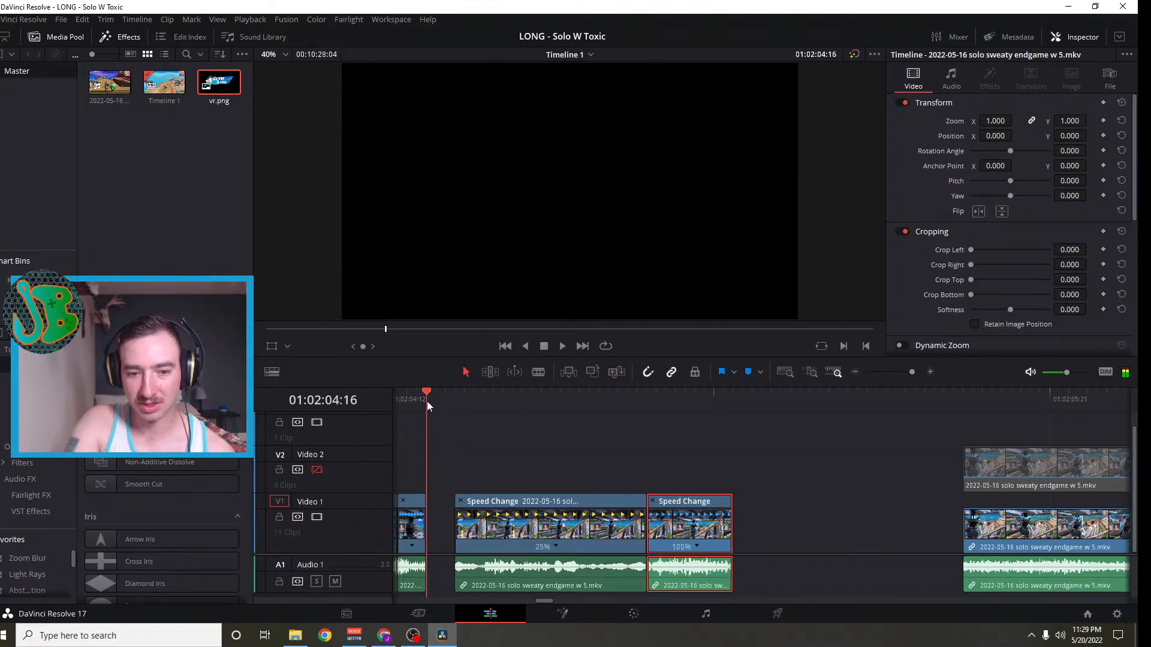
click(562, 348)
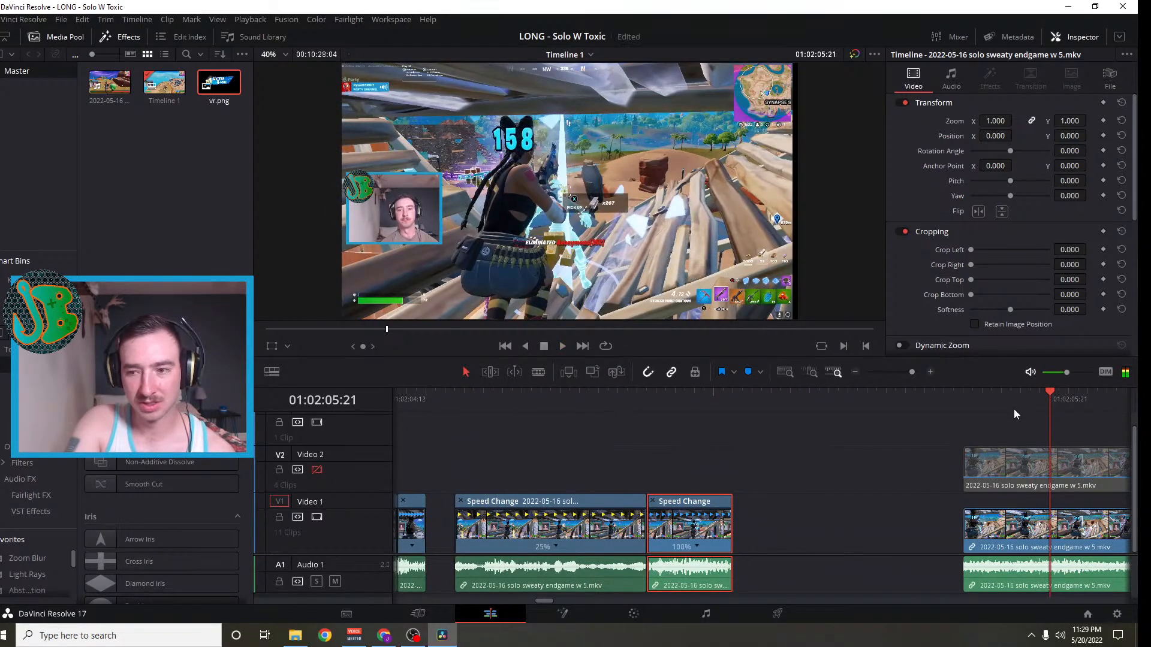
drag(1049, 392, 438, 425)
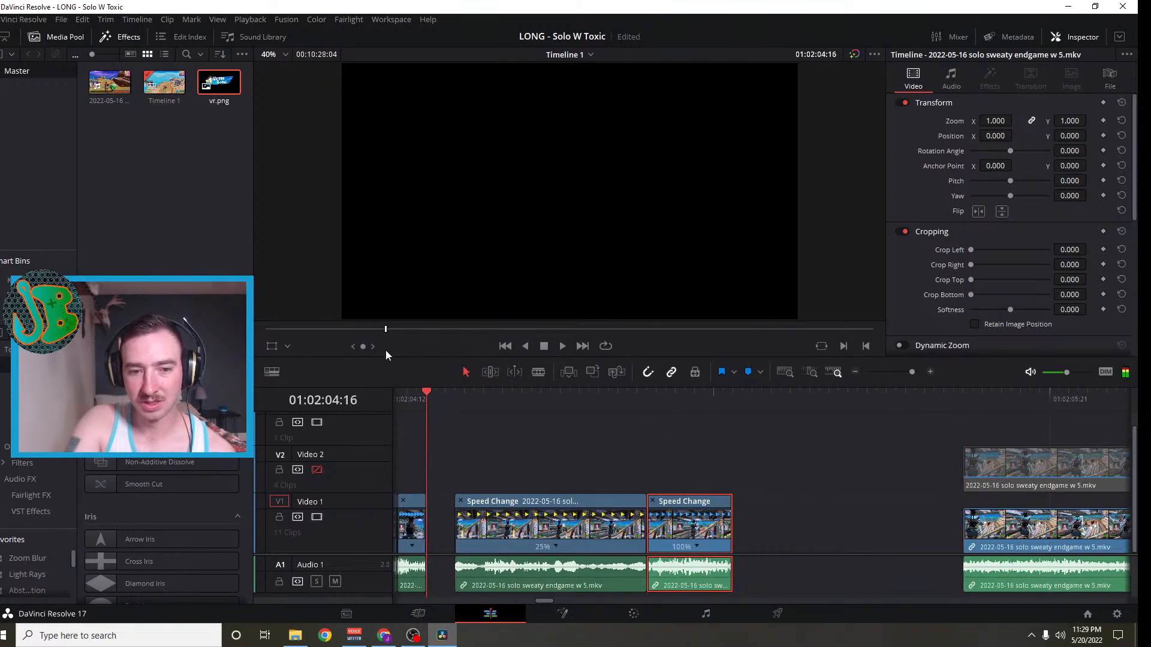
key(space)
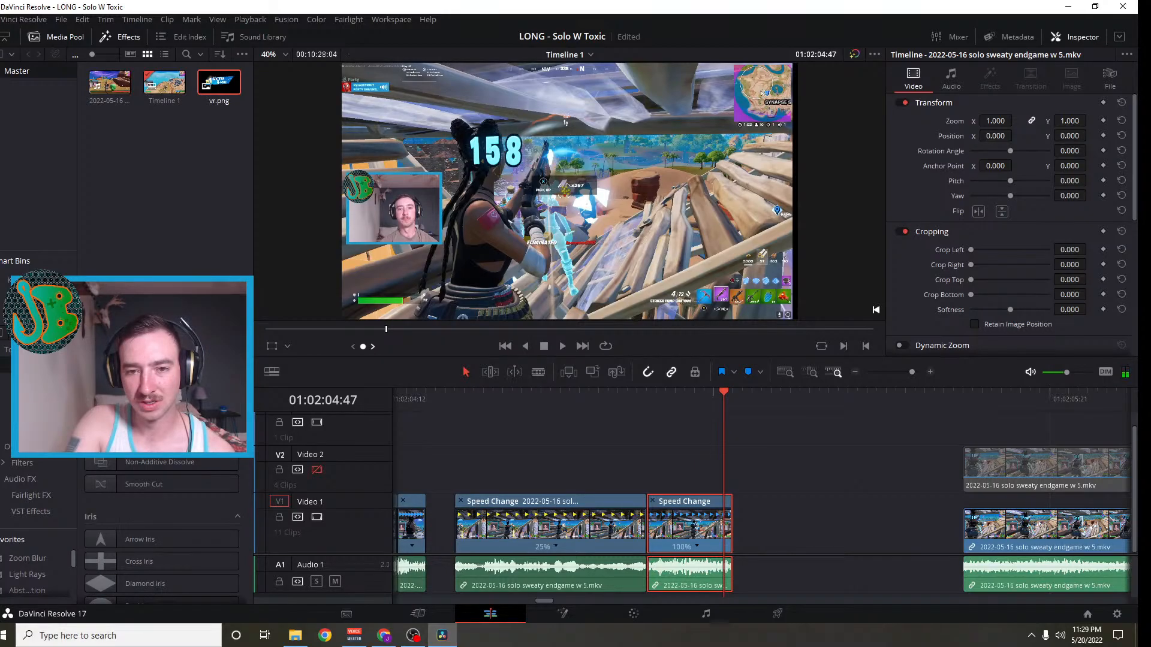
drag(723, 392, 427, 395)
key(space)
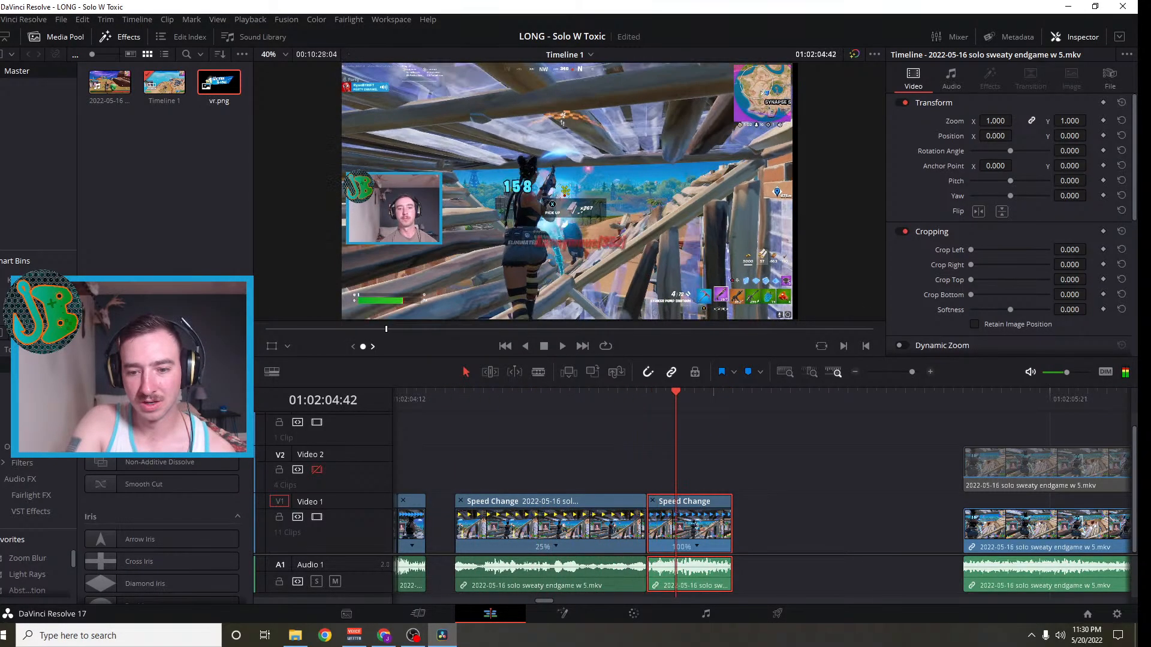
Set the first part's speed to 75% and move the second part back against its end
click(556, 547)
mouse_move(577, 548)
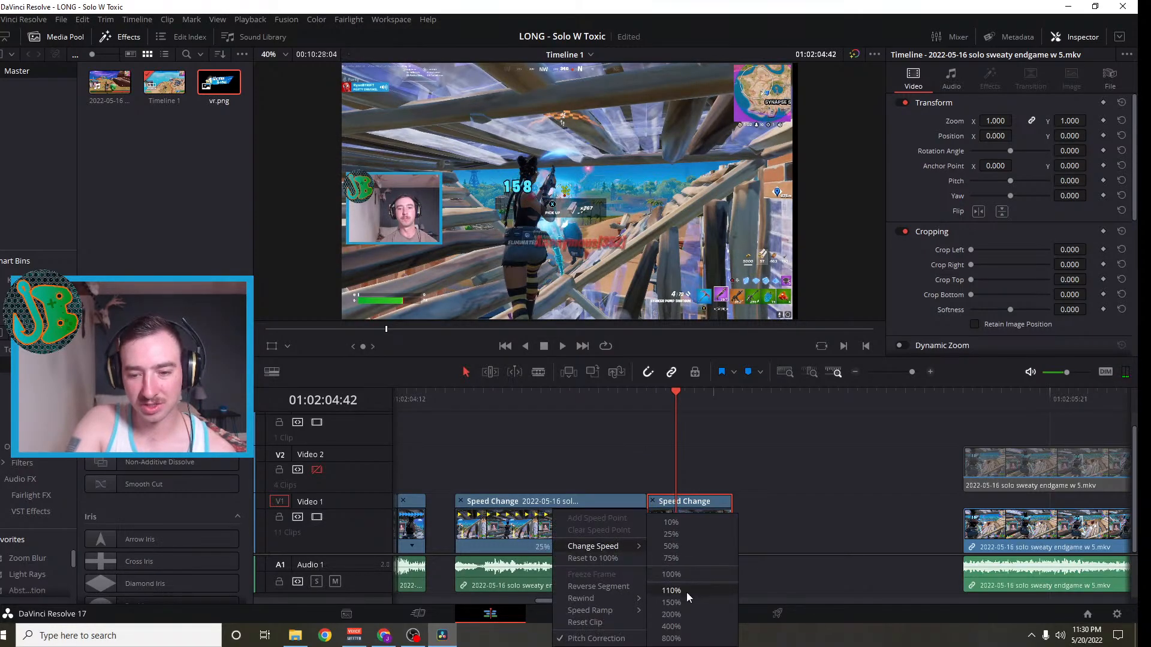
click(678, 559)
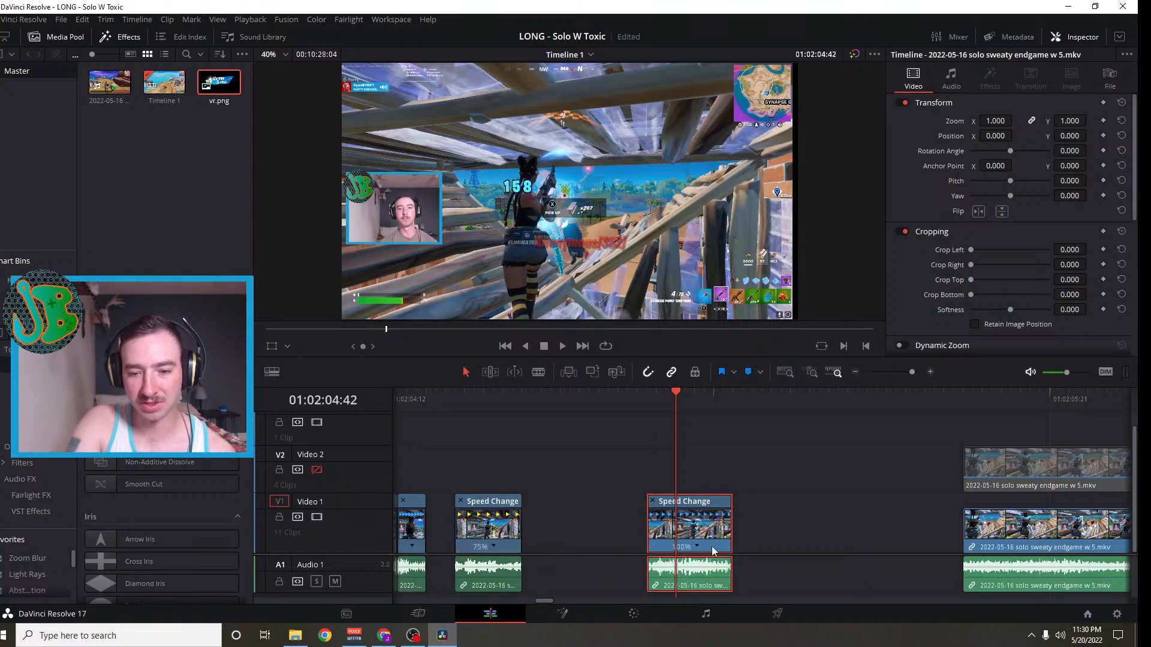
drag(712, 537, 593, 535)
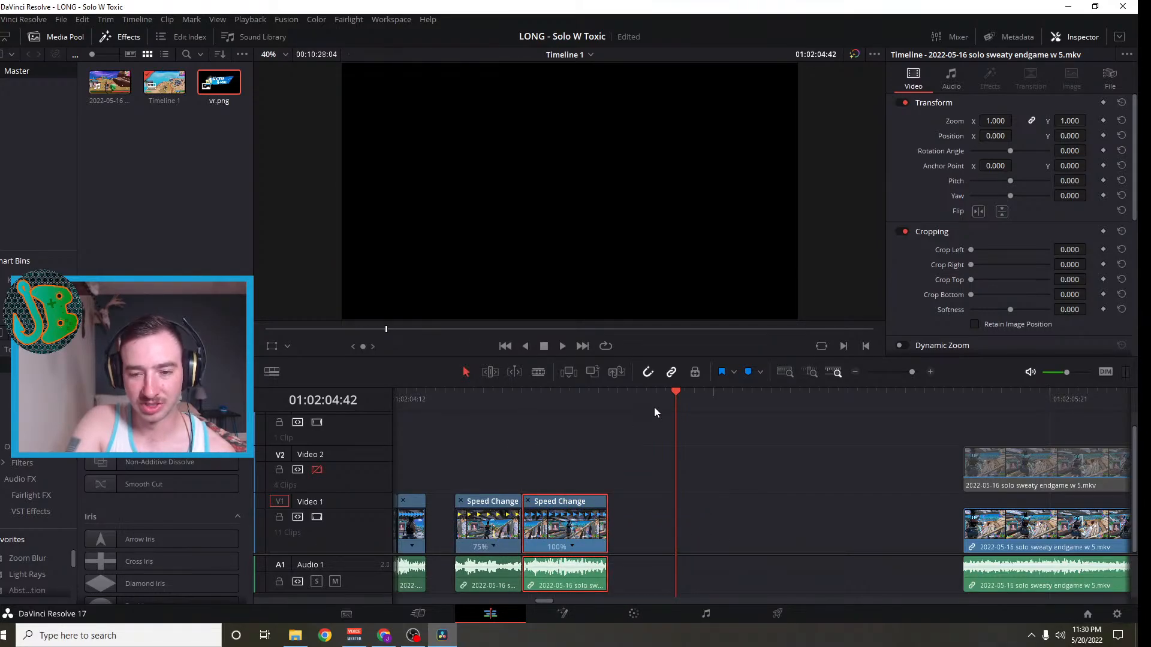
Place the playhead at 01:02:04:32 and set the second part's speed to 25%
drag(675, 396, 563, 408)
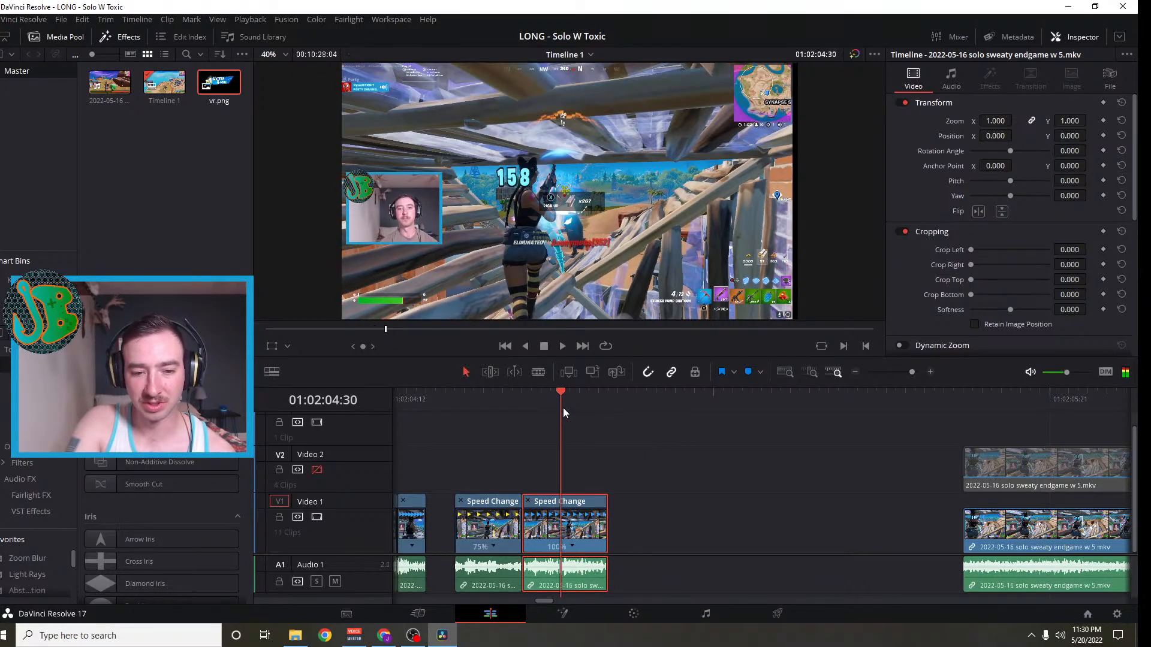
right_click(564, 410)
click(531, 418)
drag(559, 393, 578, 419)
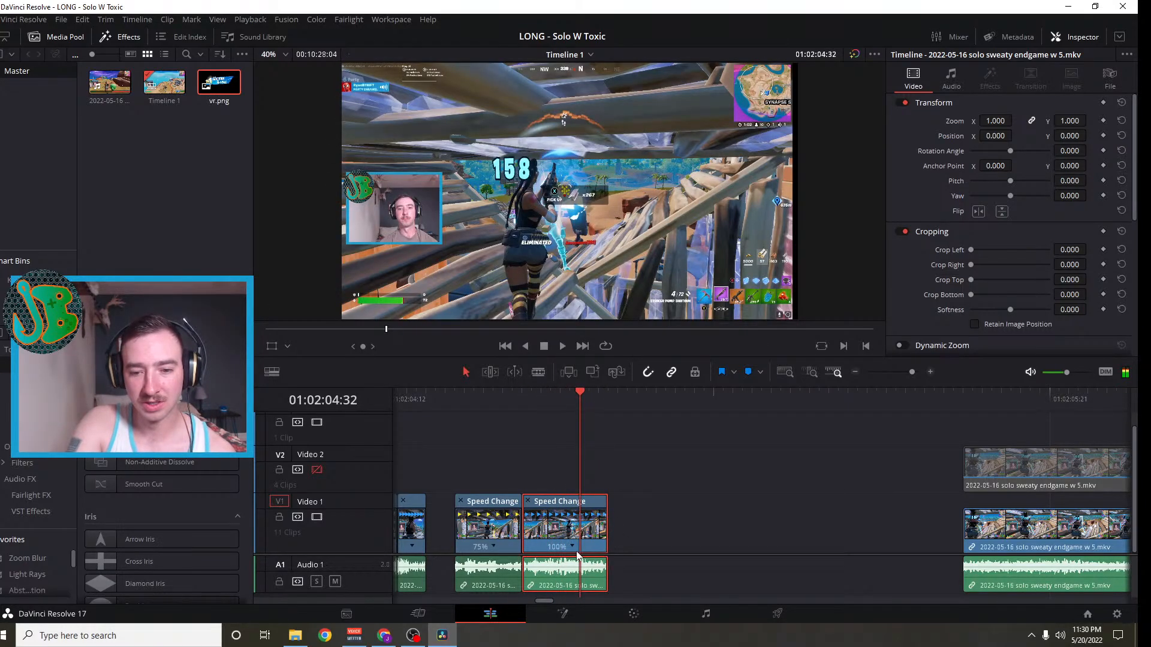
click(571, 549)
mouse_move(614, 551)
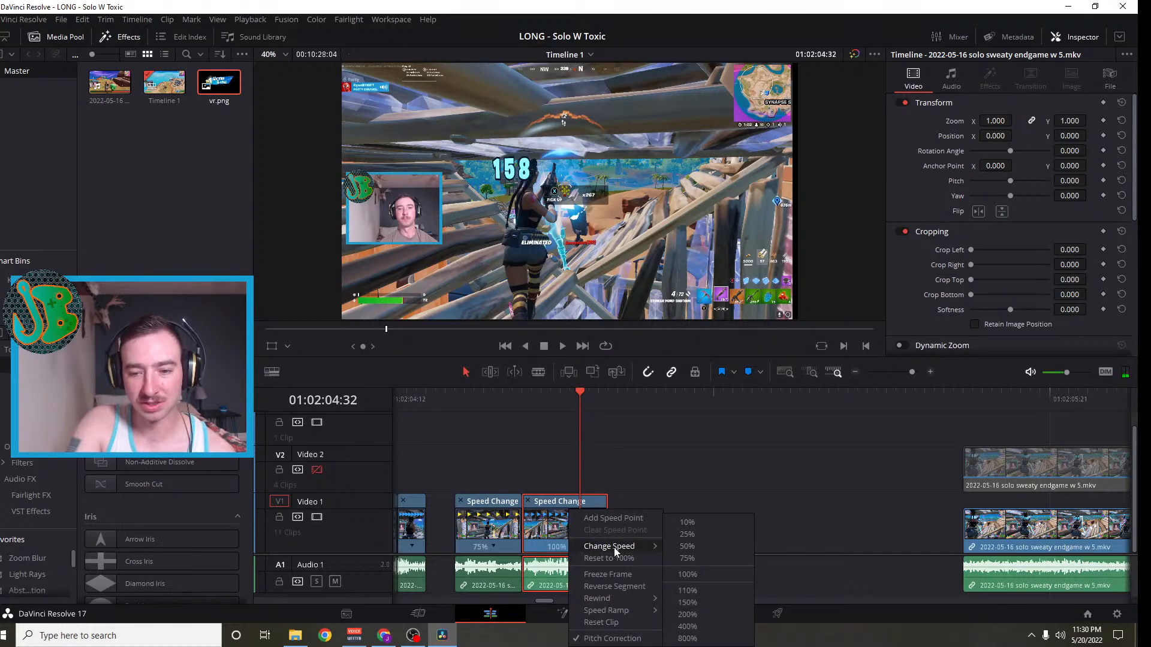
click(687, 534)
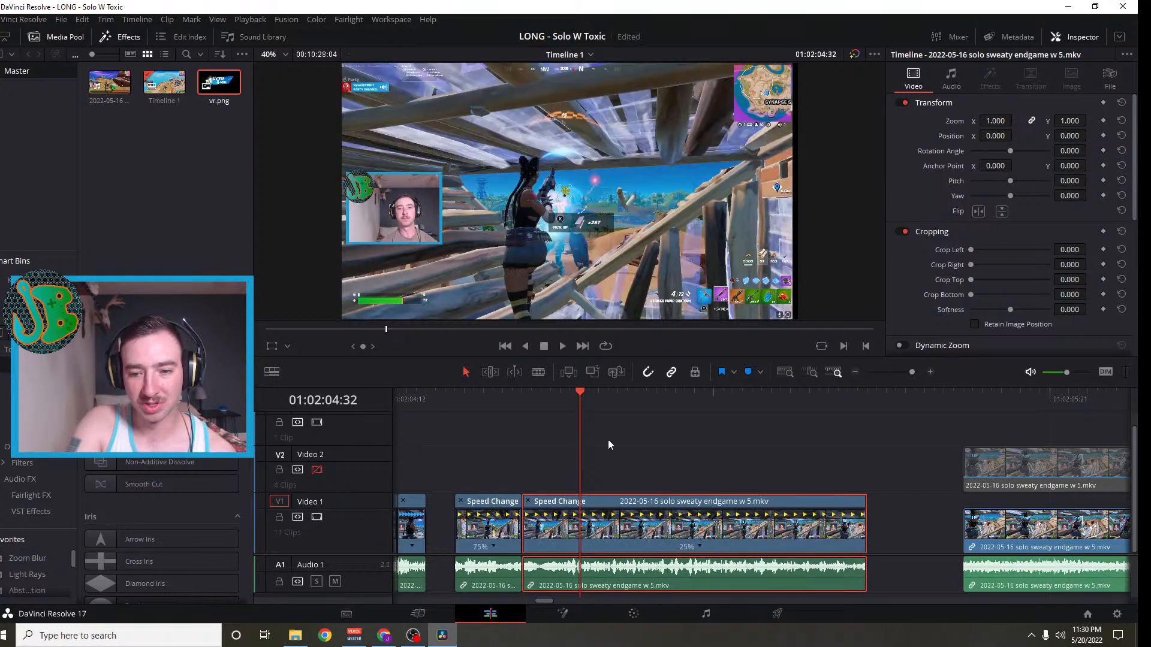
Review the retimed pieces from before the first slowed part to just past the end of the second one
drag(579, 391, 449, 410)
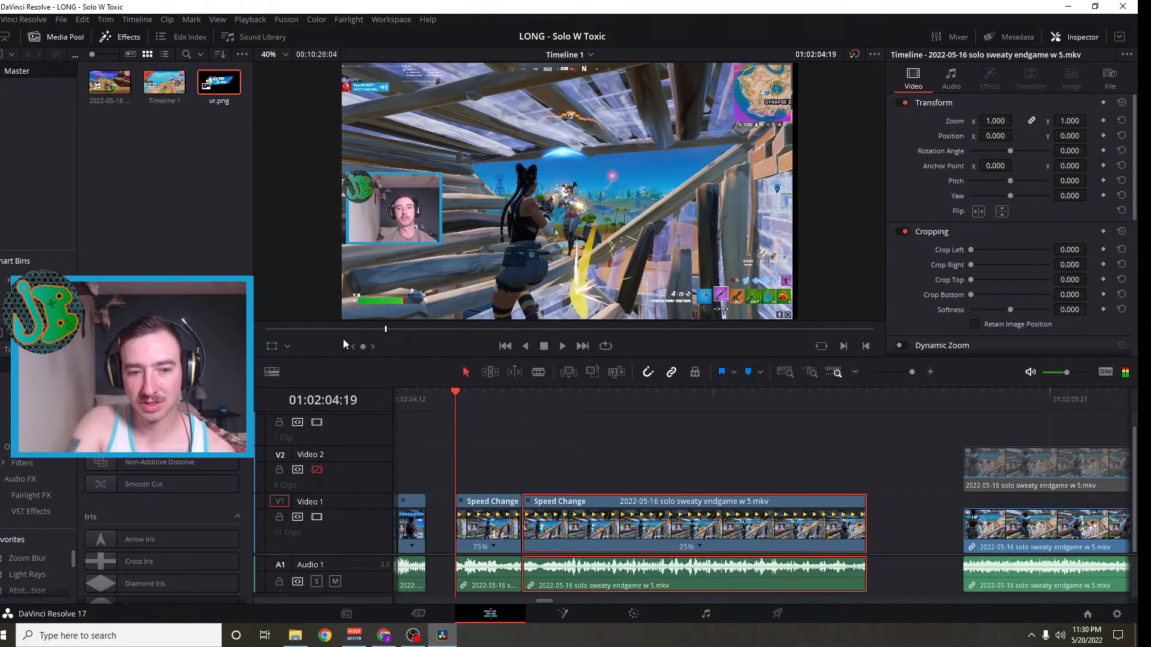
key(Left)
key(Left)
key(Left)
key(Left)
key(Left)
key(Left)
key(Left)
key(Right)
key(Right)
key(Right)
key(Right)
key(Right)
key(Right)
key(Right)
key(Right)
key(Right)
key(Right)
key(Right)
key(Right)
key(Right)
key(Right)
key(Right)
key(Right)
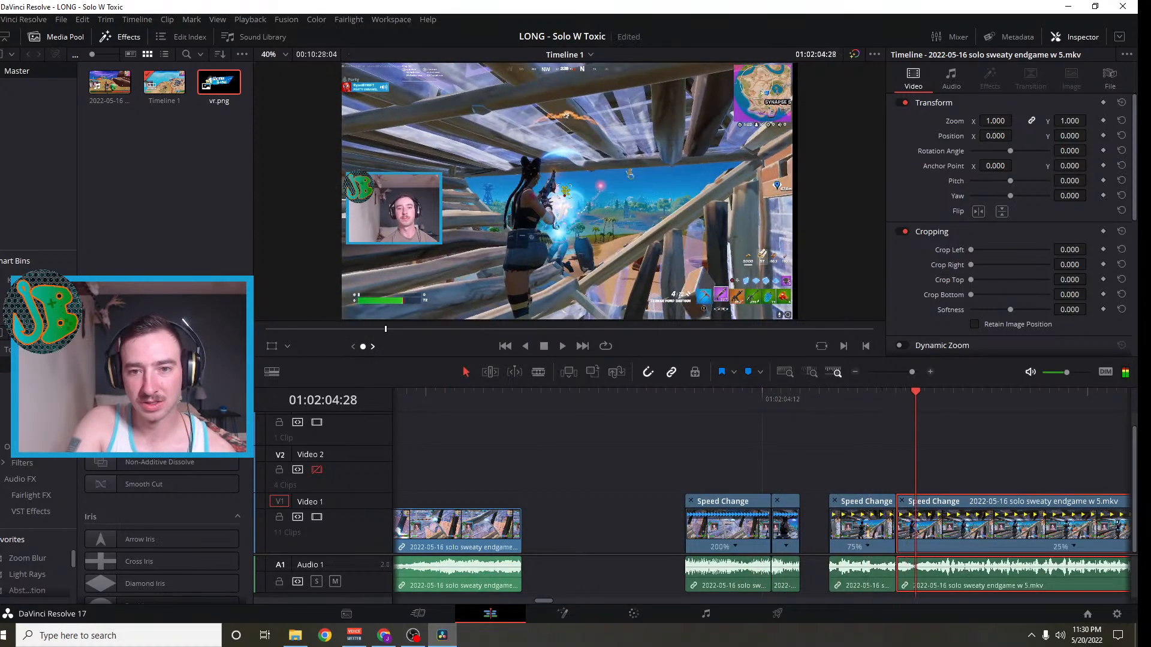
key(Right)
key(Right)
key(Right)
key(Right)
key(Right)
key(Right)
key(Right)
key(Right)
key(Right)
key(Right)
key(Right)
key(Right)
key(Right)
key(Right)
key(Right)
key(Right)
key(Right)
key(Right)
key(Right)
key(Right)
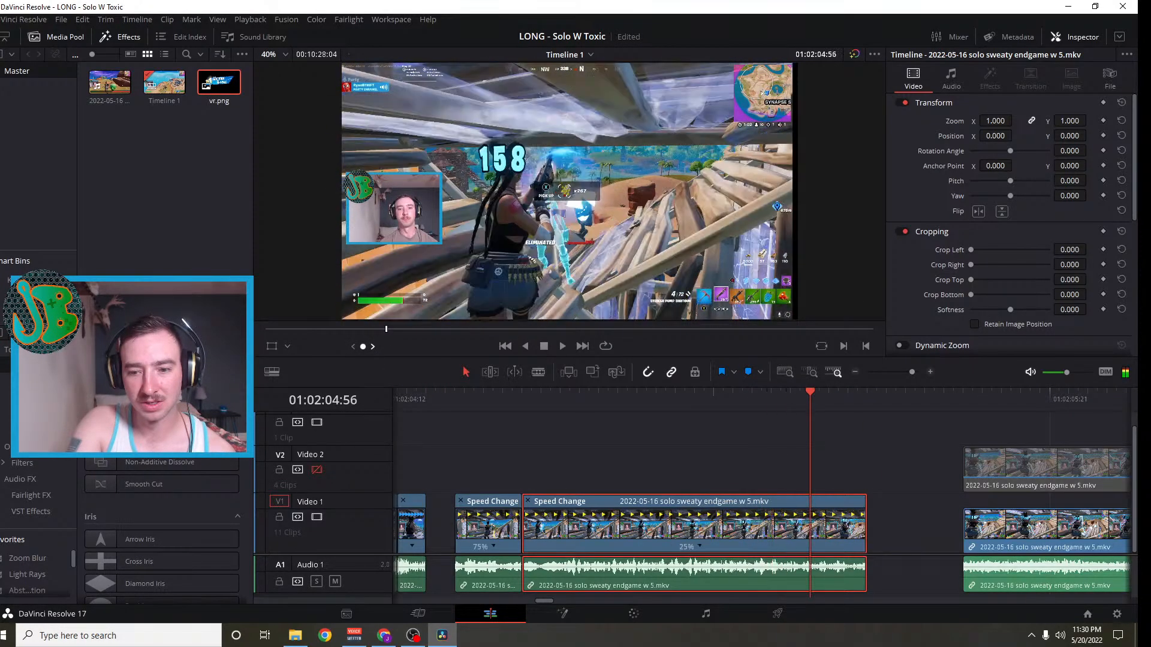
key(Up)
key(Up)
key(Up)
key(Up)
key(Right)
key(Right)
key(Right)
key(Right)
key(Right)
key(Right)
key(Right)
key(Right)
key(Right)
key(Right)
key(Right)
key(Right)
key(Right)
key(Right)
key(Right)
key(Right)
key(Right)
key(Right)
key(Right)
key(Right)
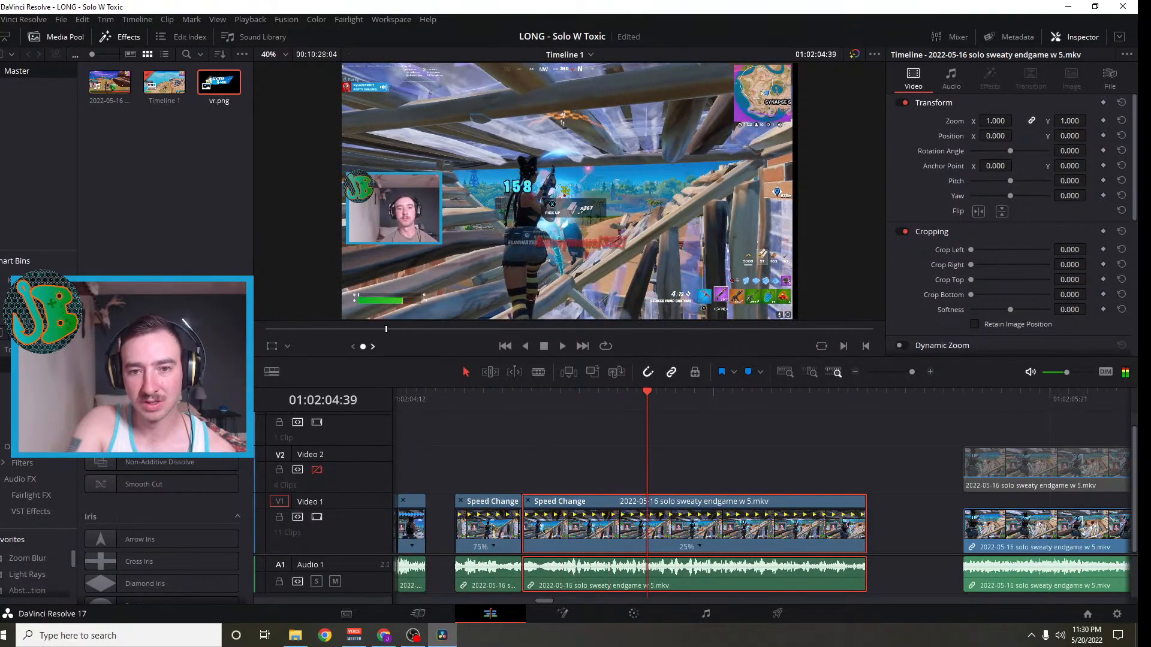
key(Right)
key(Right)
key(Right)
key(Right)
key(Right)
key(Right)
key(Right)
key(Right)
key(Right)
key(Right)
key(Right)
key(Right)
key(Right)
key(Right)
key(Right)
key(Right)
key(Right)
key(Right)
key(Right)
key(Right)
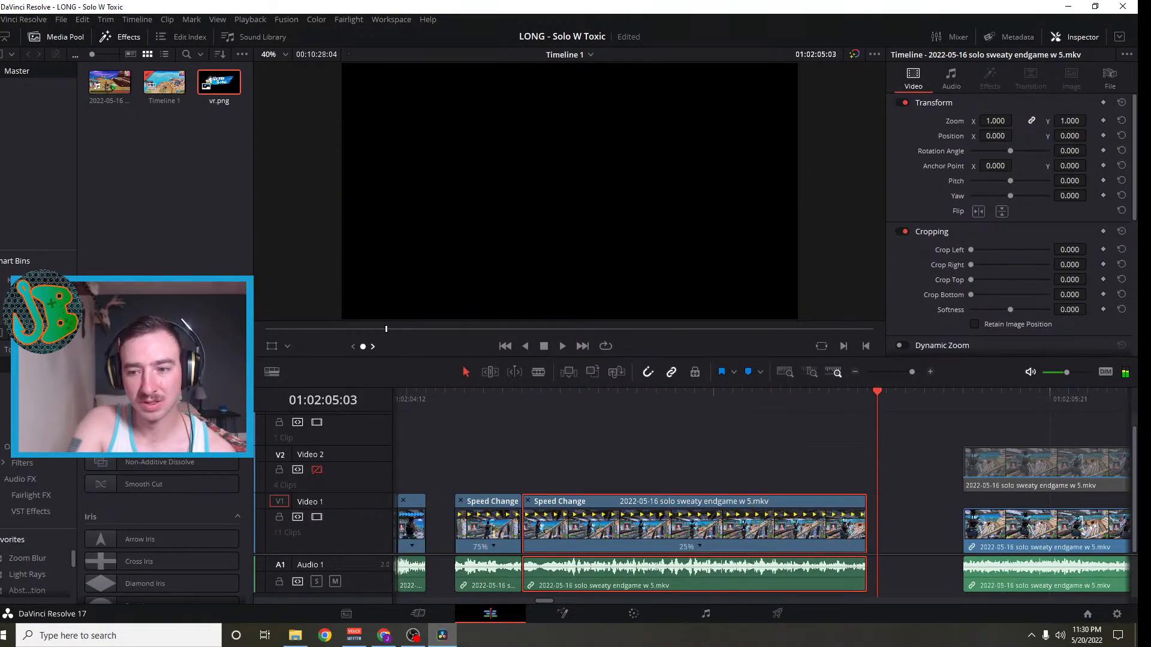
key(Right)
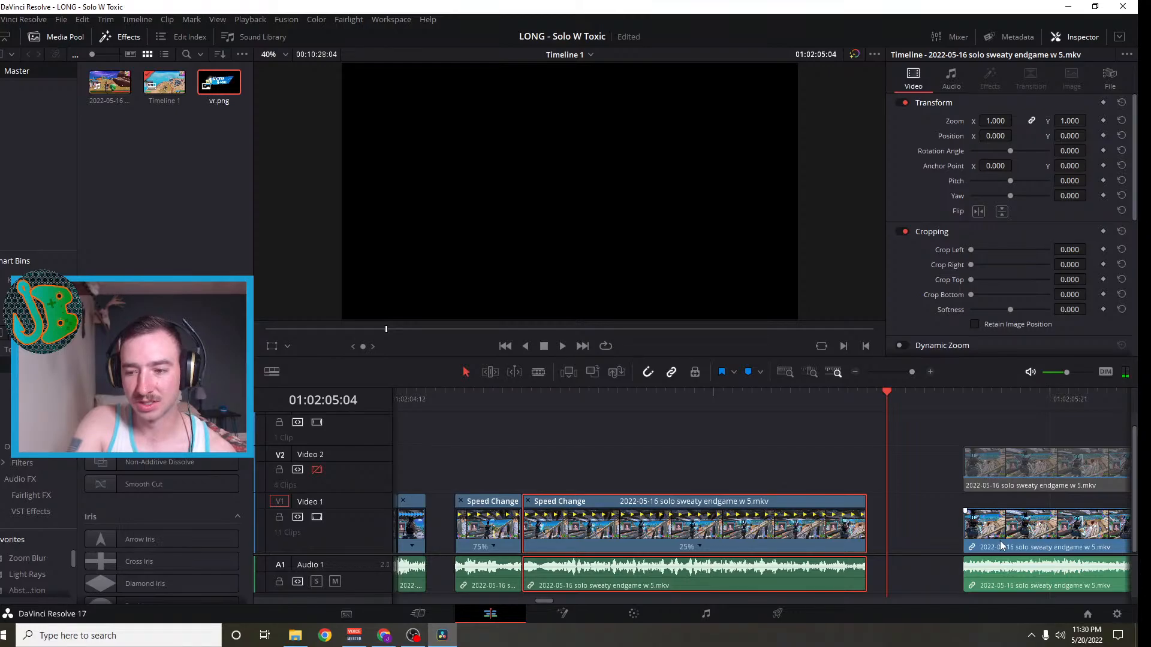
Delete the disabled copy in Video 2 above the piece that follows the retimed section
drag(889, 393, 1019, 453)
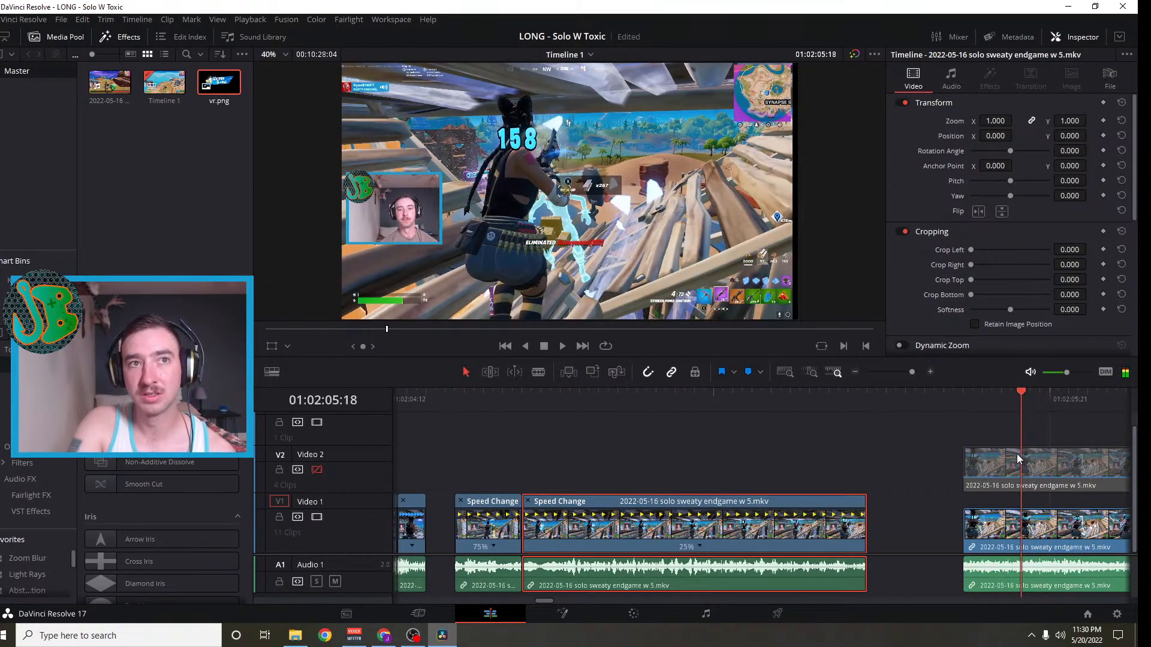
click(869, 452)
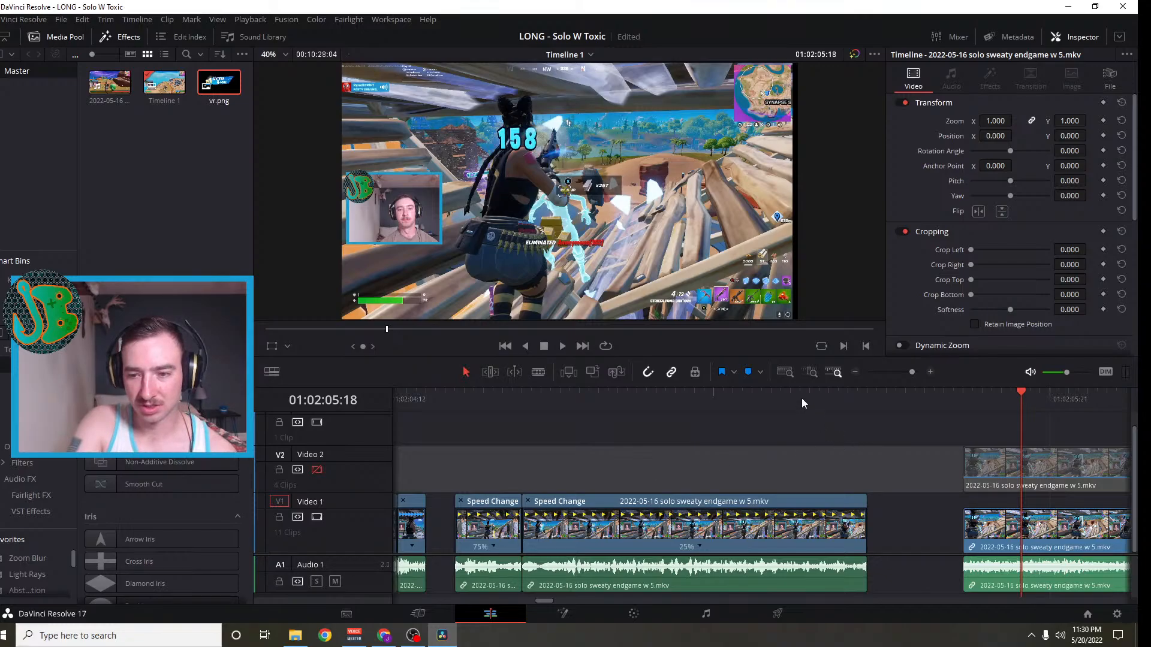
click(855, 373)
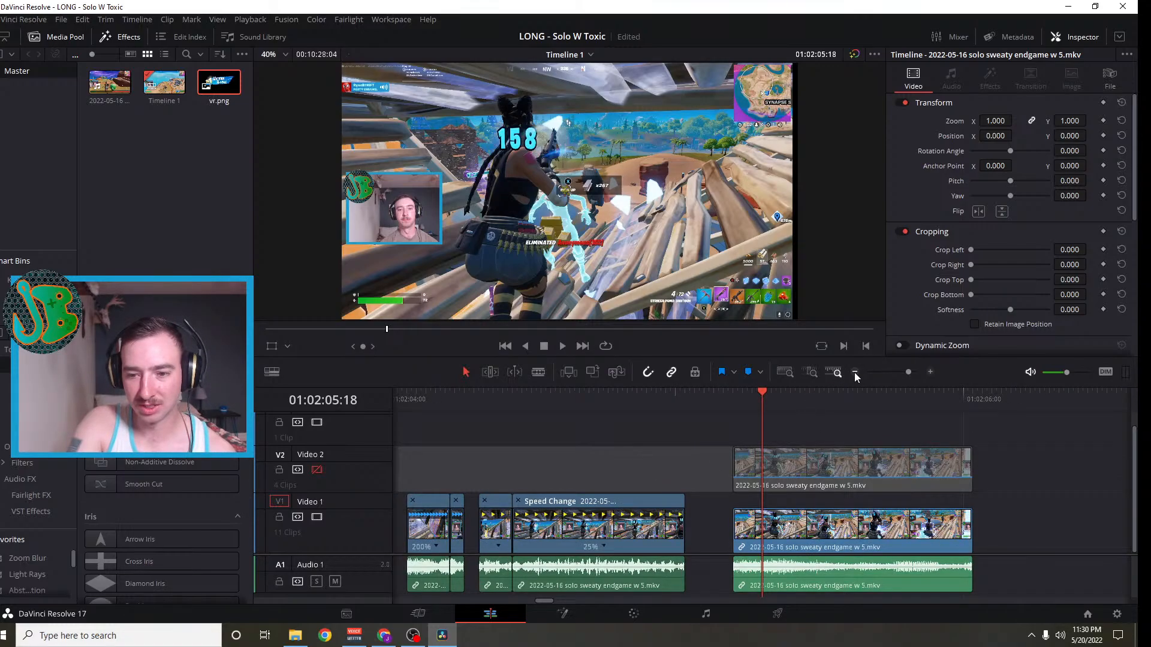
drag(764, 394, 700, 430)
click(773, 468)
key(Delete)
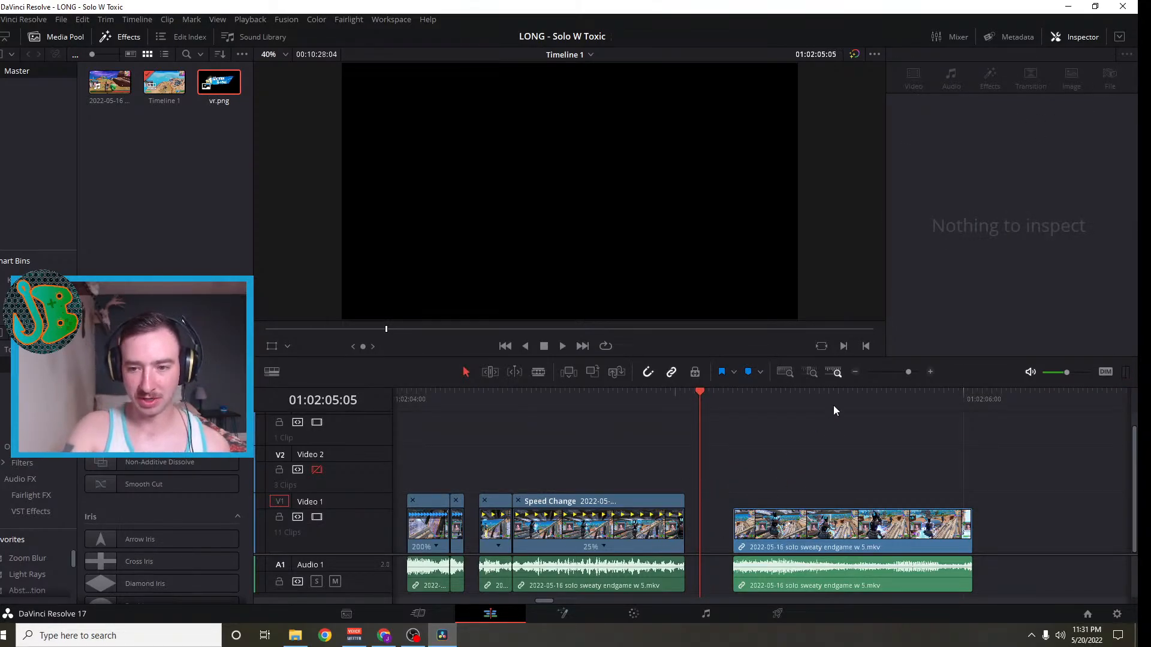
Move all pieces from the 200% piece through the last one earlier together, against the end of the preceding normal-speed piece
click(856, 372)
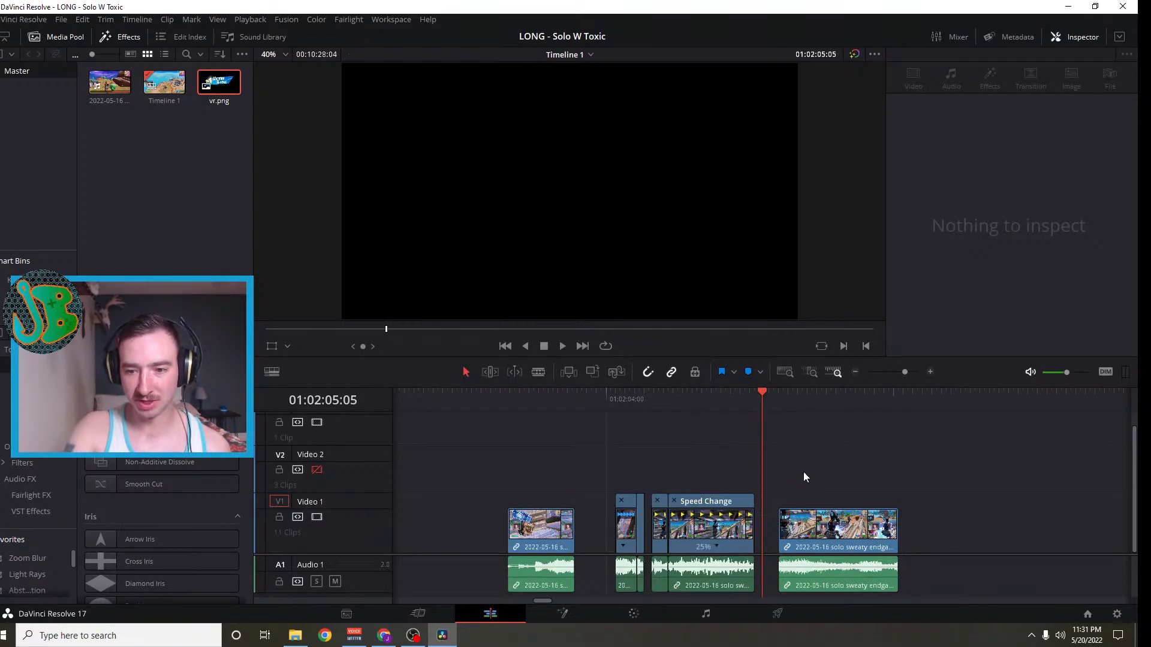
click(626, 529)
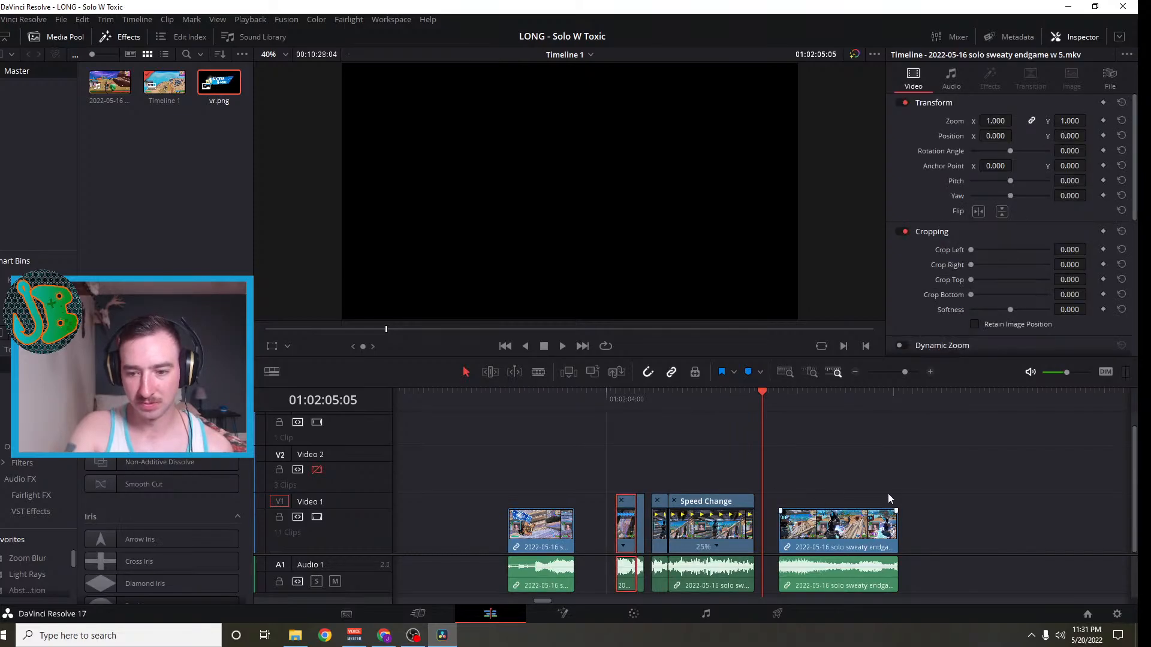
drag(933, 461, 618, 592)
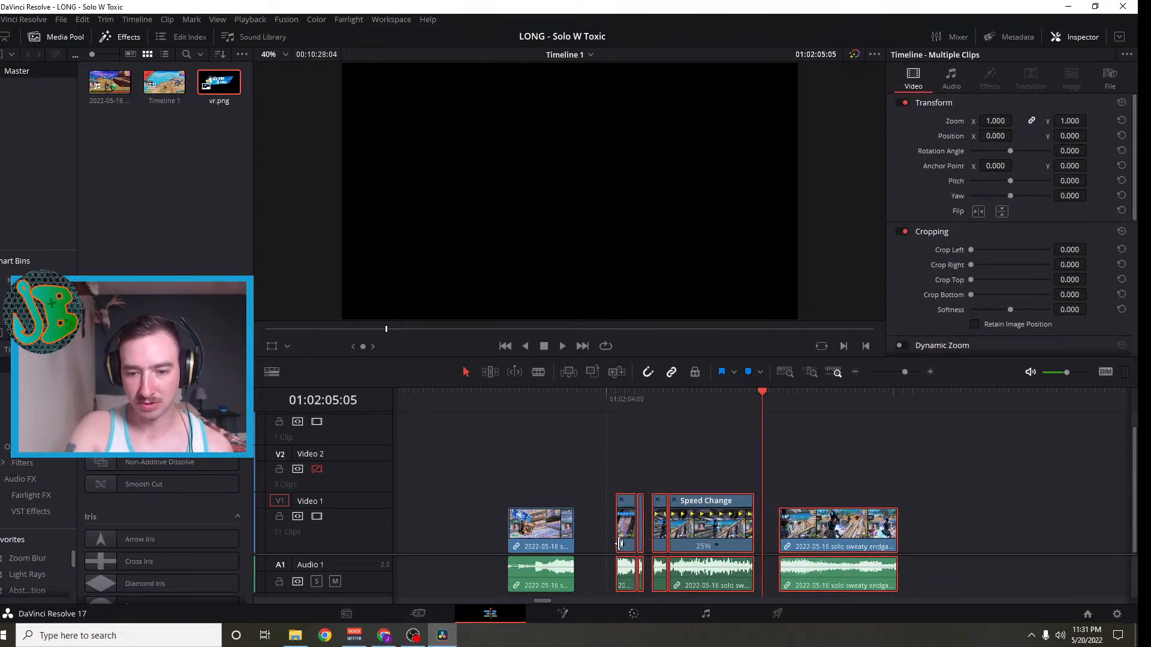
drag(627, 533, 587, 533)
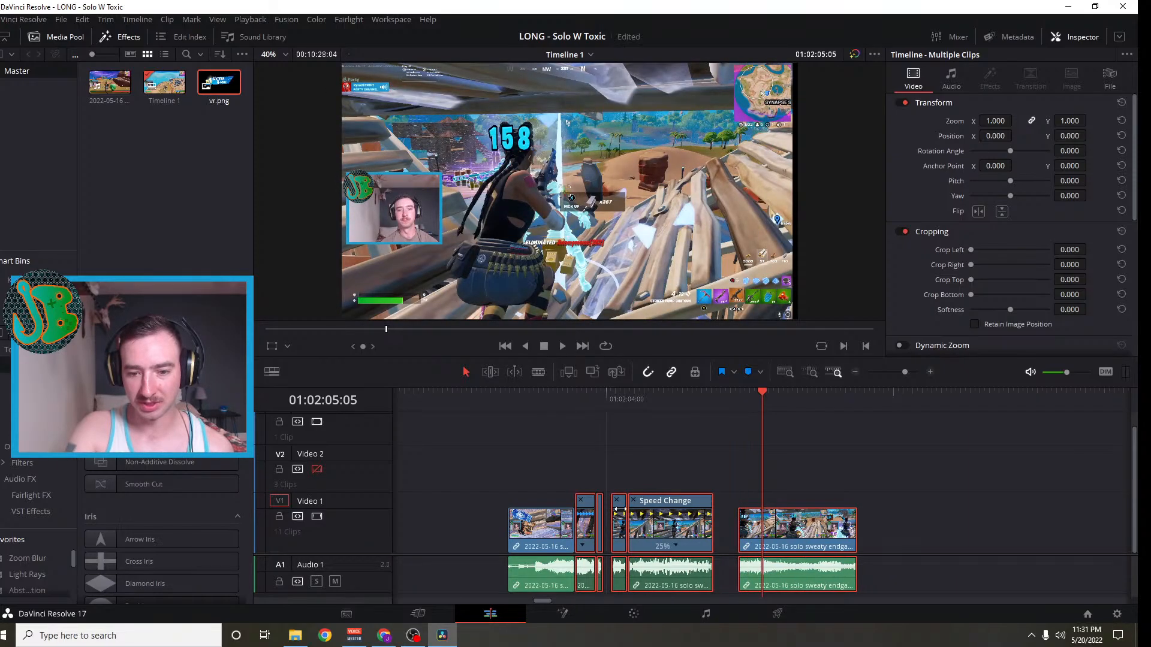
Close the gaps before the 75% piece and after the 25% piece by moving the pieces behind each gap earlier
drag(622, 469, 847, 569)
drag(808, 535, 800, 538)
click(806, 478)
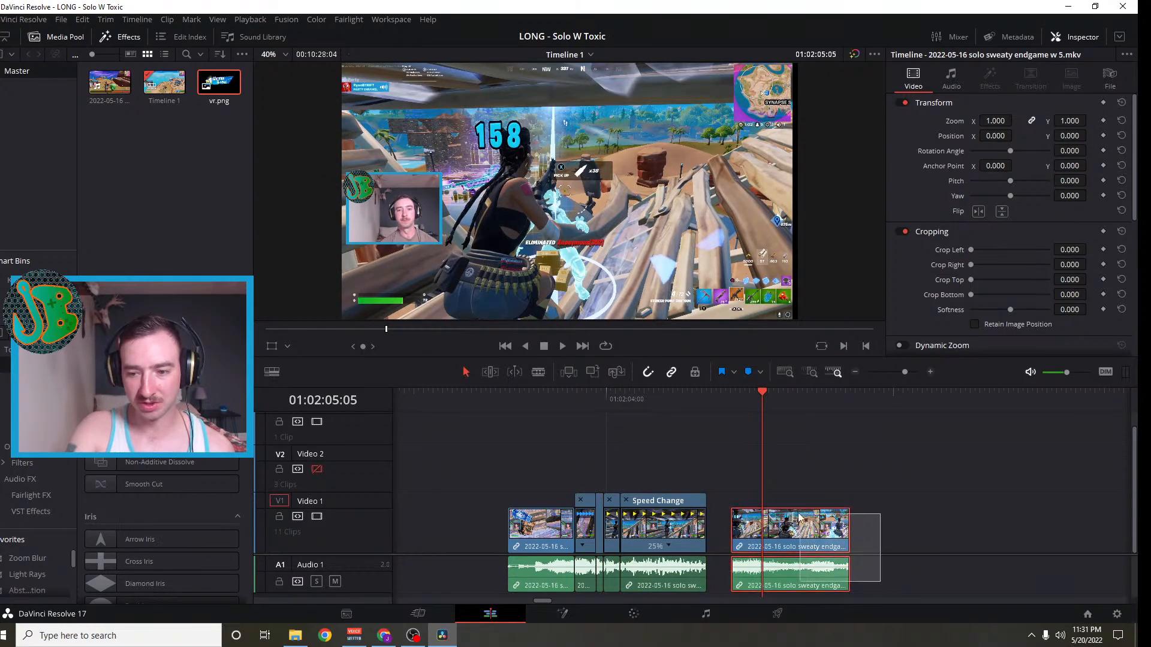
drag(799, 535, 776, 535)
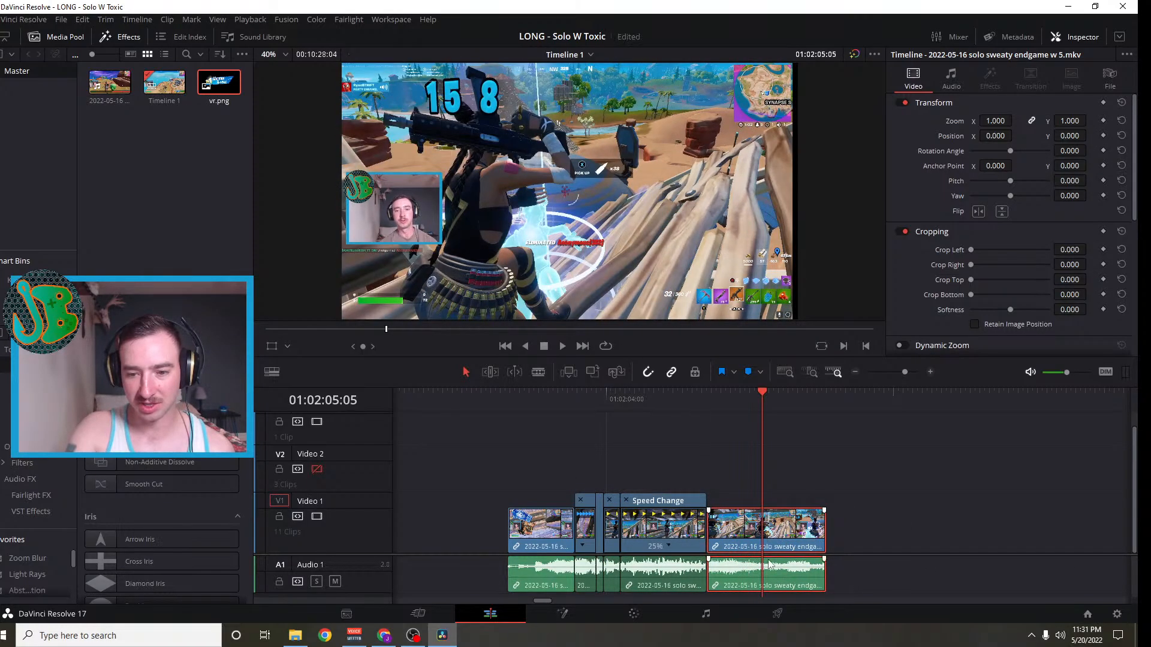
Move all the retimed pieces and the normal-speed piece behind them earlier, against the end of the preceding Video 1 clip
drag(854, 472, 539, 584)
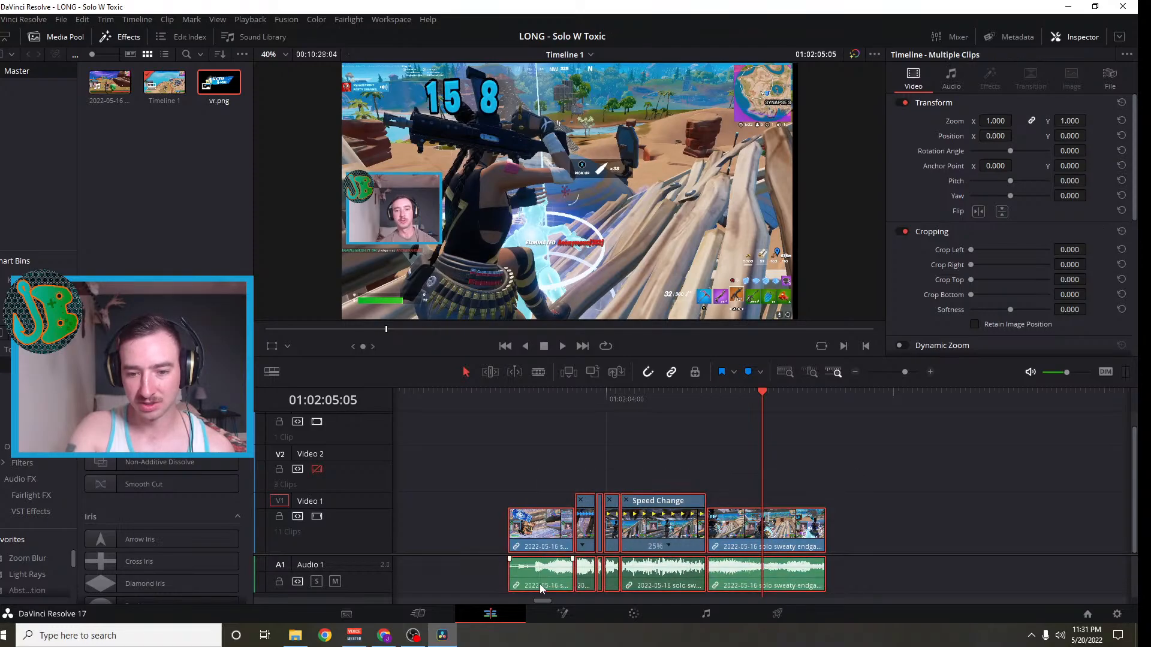
drag(545, 535, 459, 536)
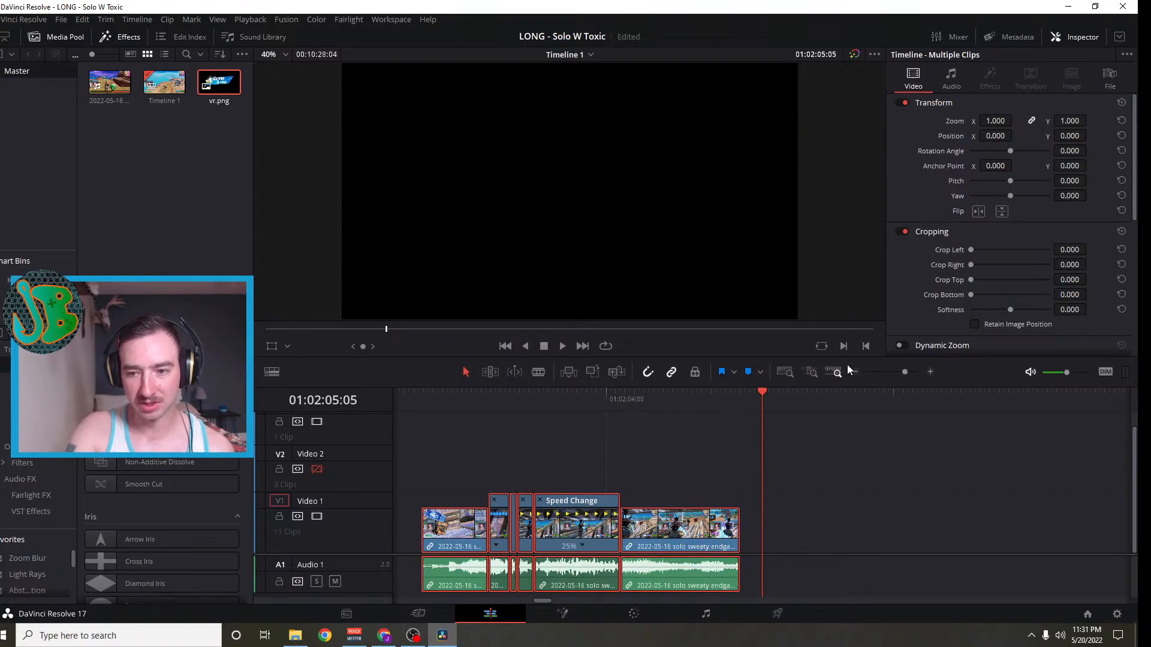
click(852, 372)
click(852, 373)
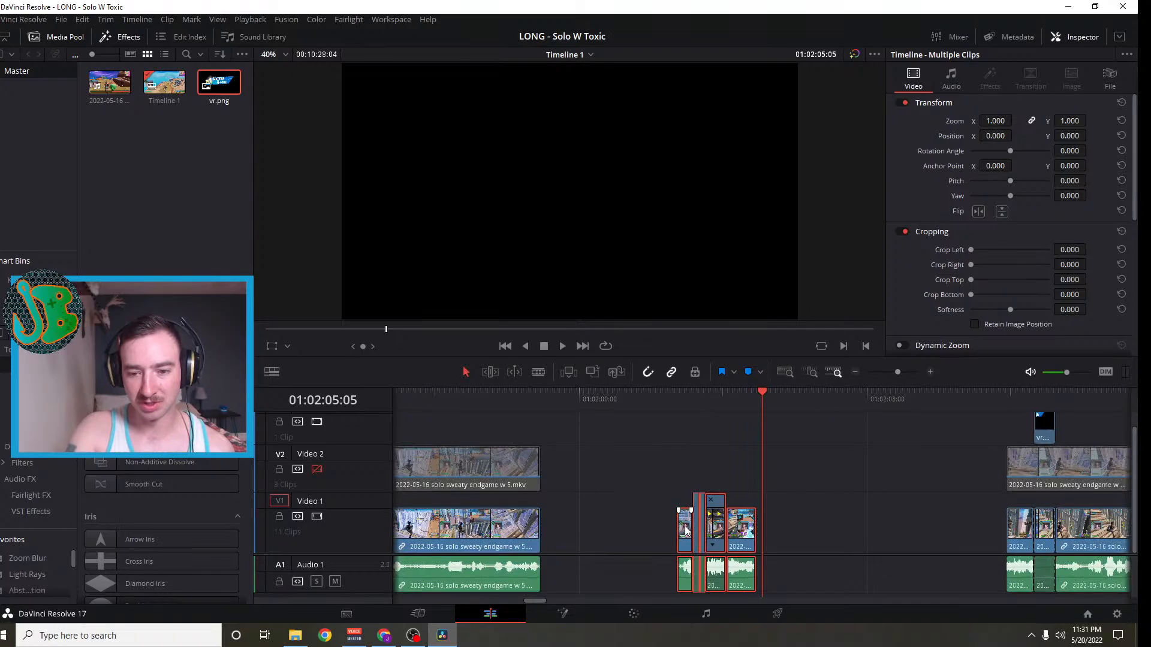
drag(686, 530, 559, 534)
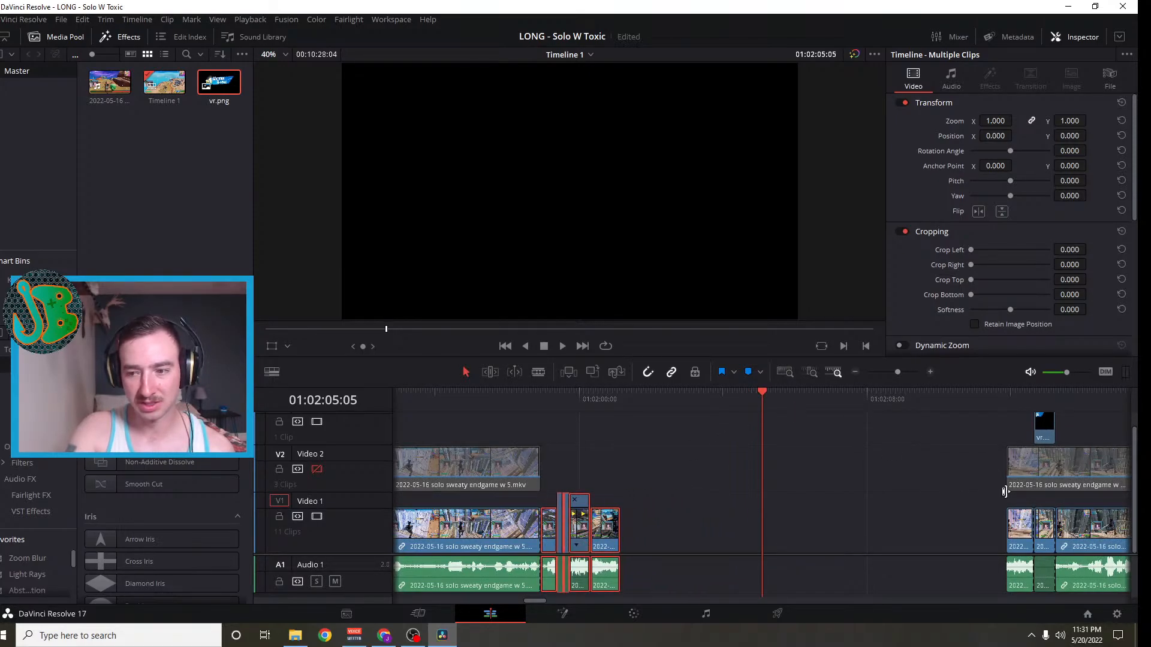
Close the remaining gap by moving every following clip on all tracks, including the overlay, earlier to the end of the retimed section
click(963, 471)
click(859, 372)
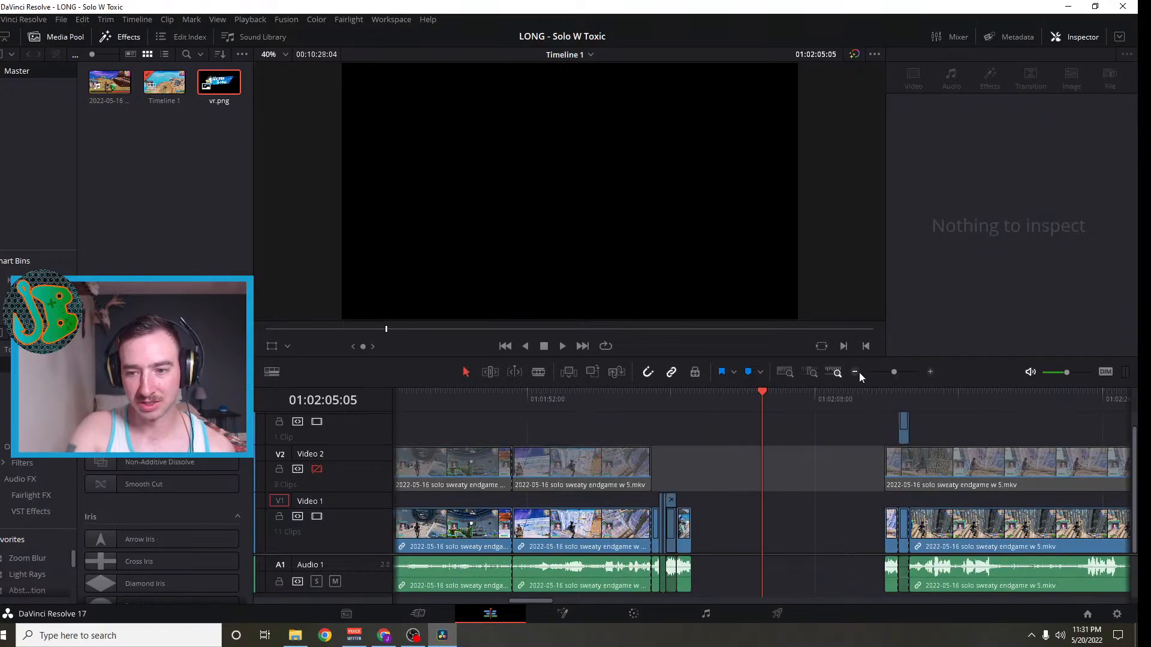
click(858, 372)
click(858, 372)
scroll(689, 509, right, 6)
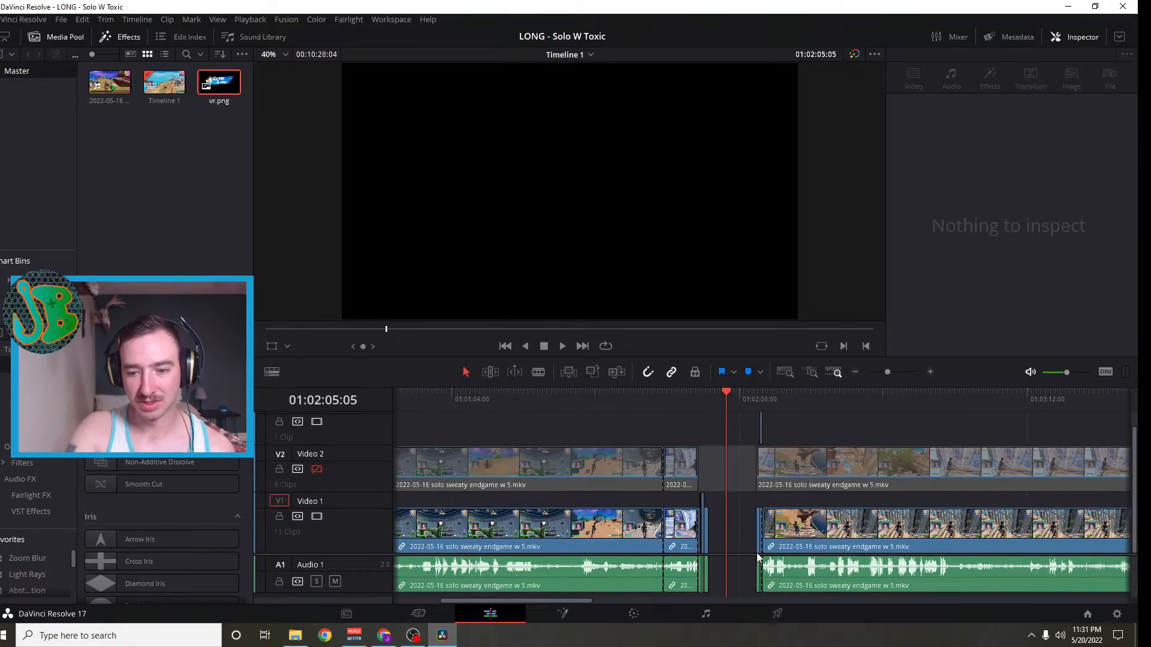
drag(524, 425, 994, 582)
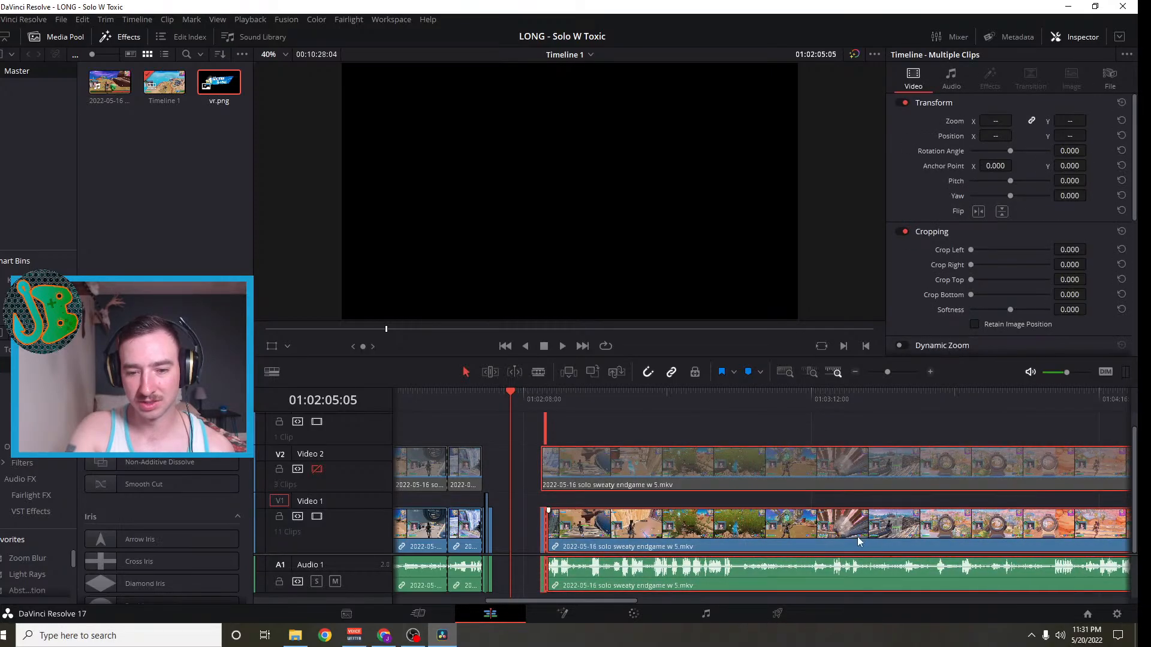
drag(857, 537, 808, 542)
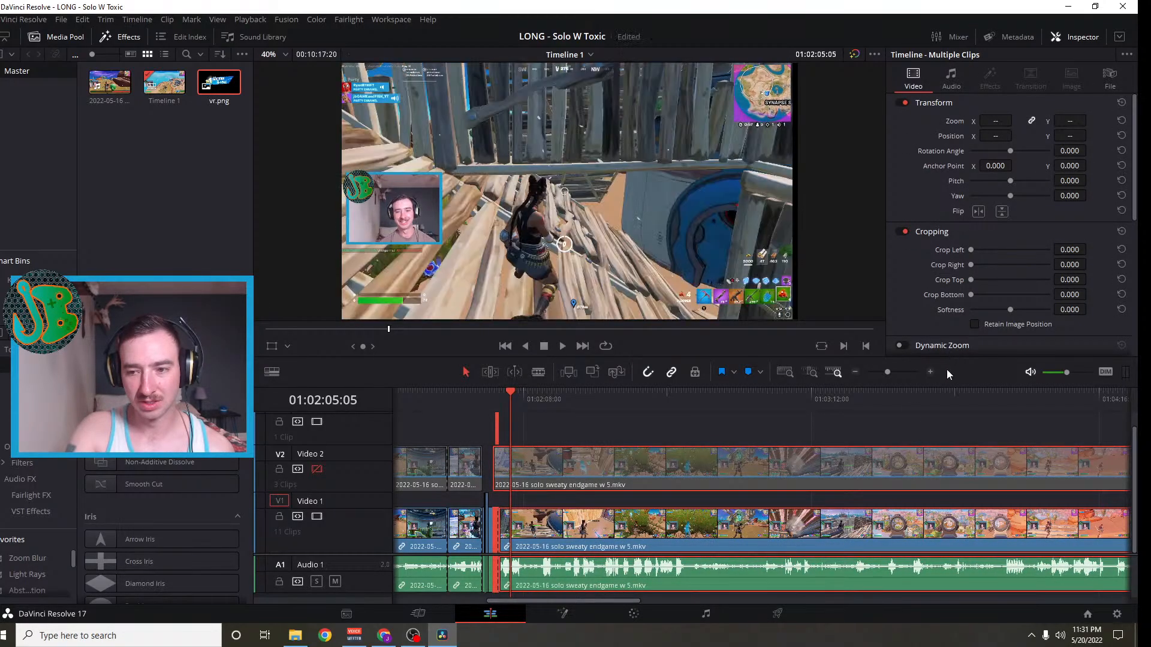
Review the joined section from 01:01:58:04 through the retimed pieces and past the Victory Royale overlay
click(931, 371)
click(930, 372)
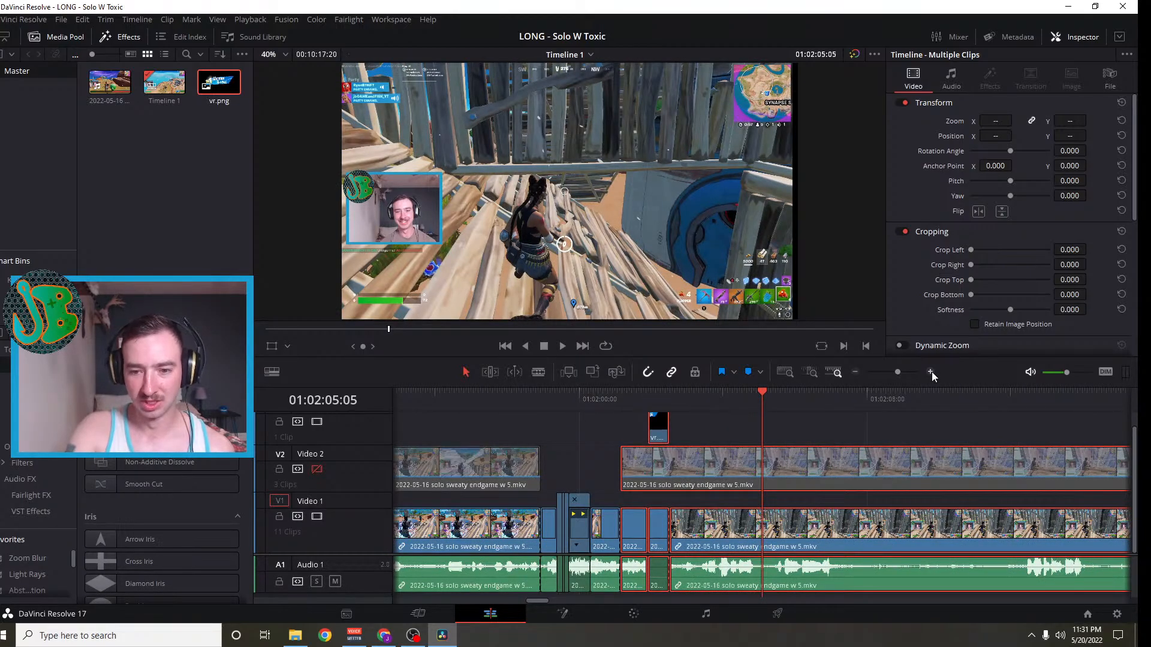
click(930, 372)
drag(762, 390, 885, 413)
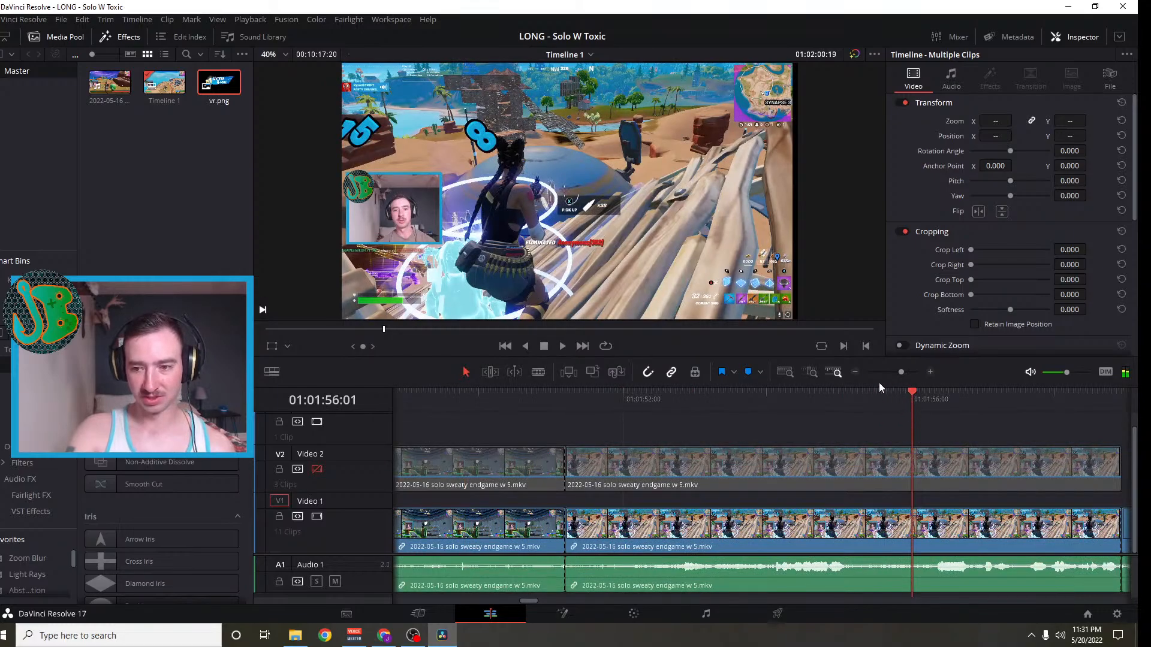
click(853, 371)
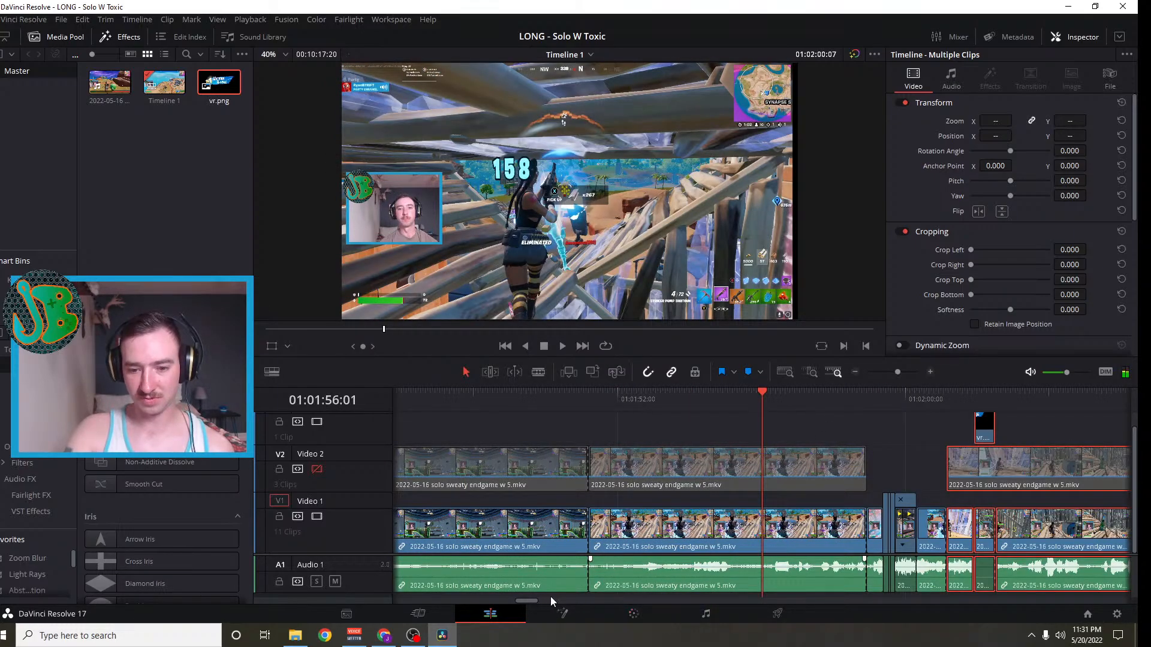
drag(761, 391, 849, 400)
scroll(859, 523, right, 5)
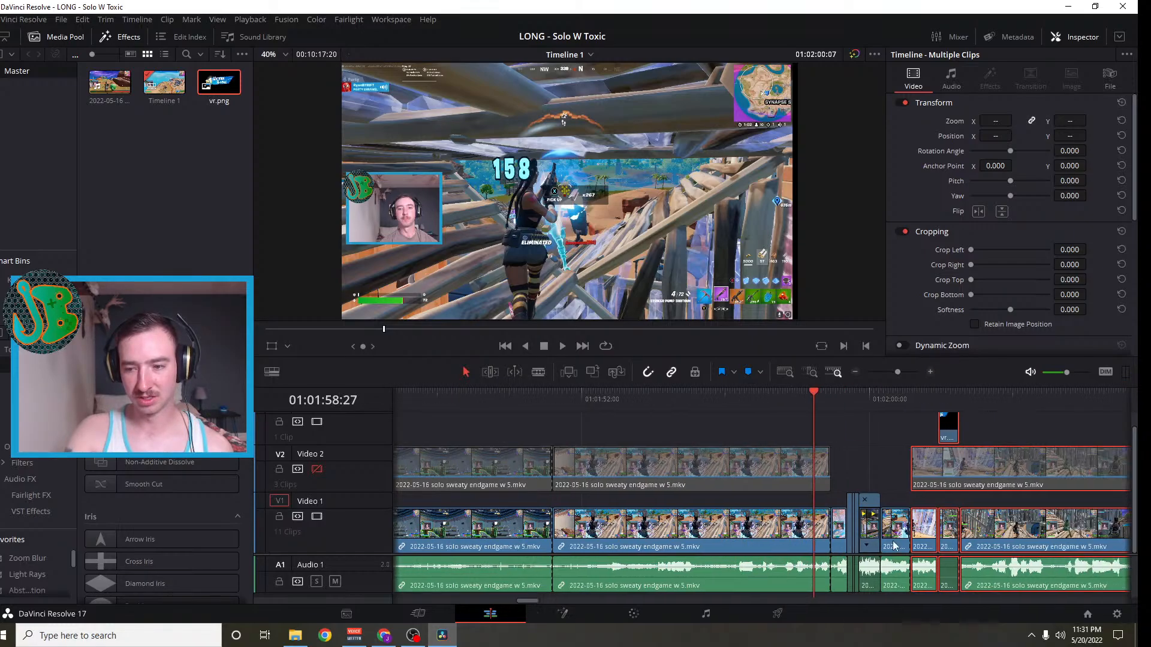
click(931, 372)
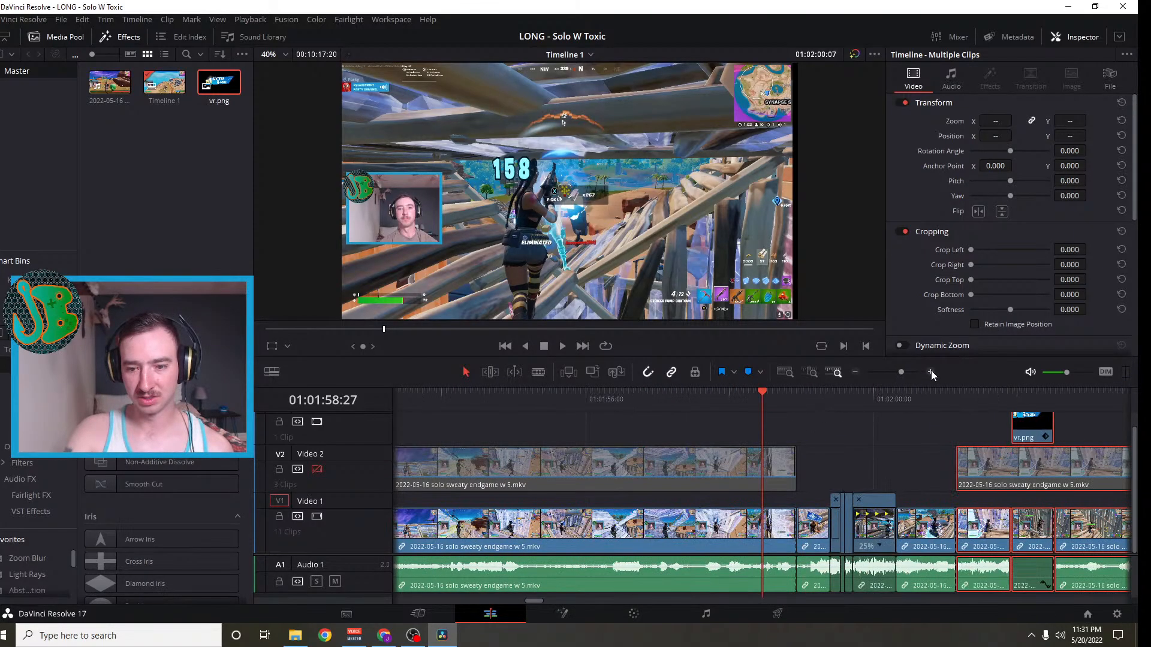
click(932, 367)
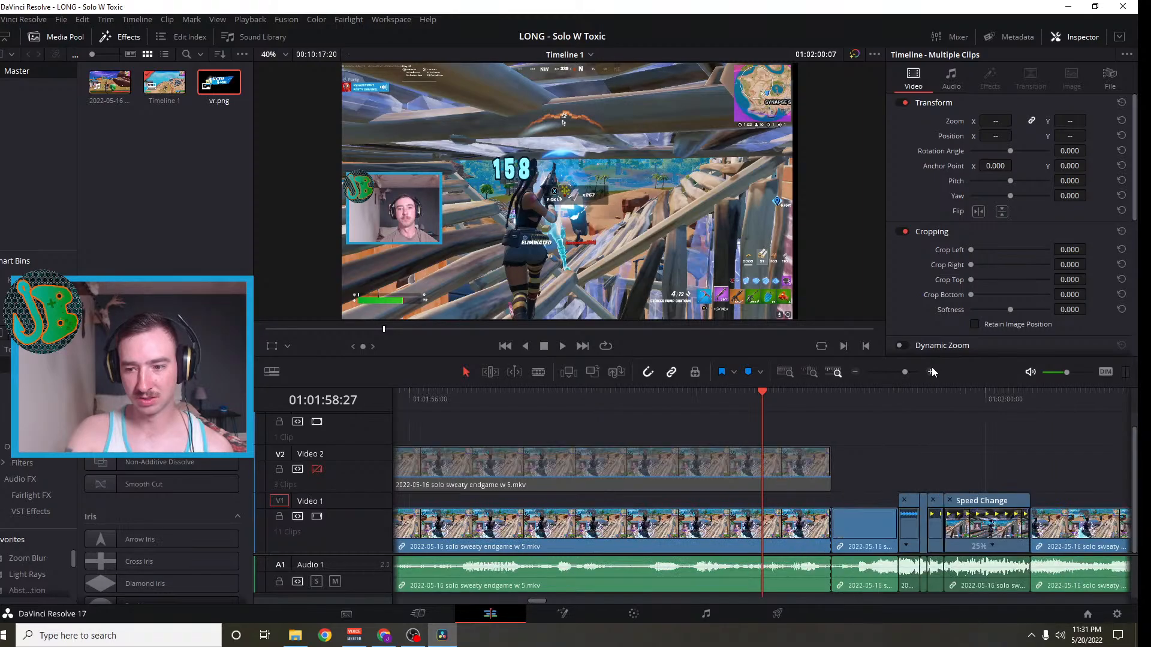
scroll(894, 454, right, 3)
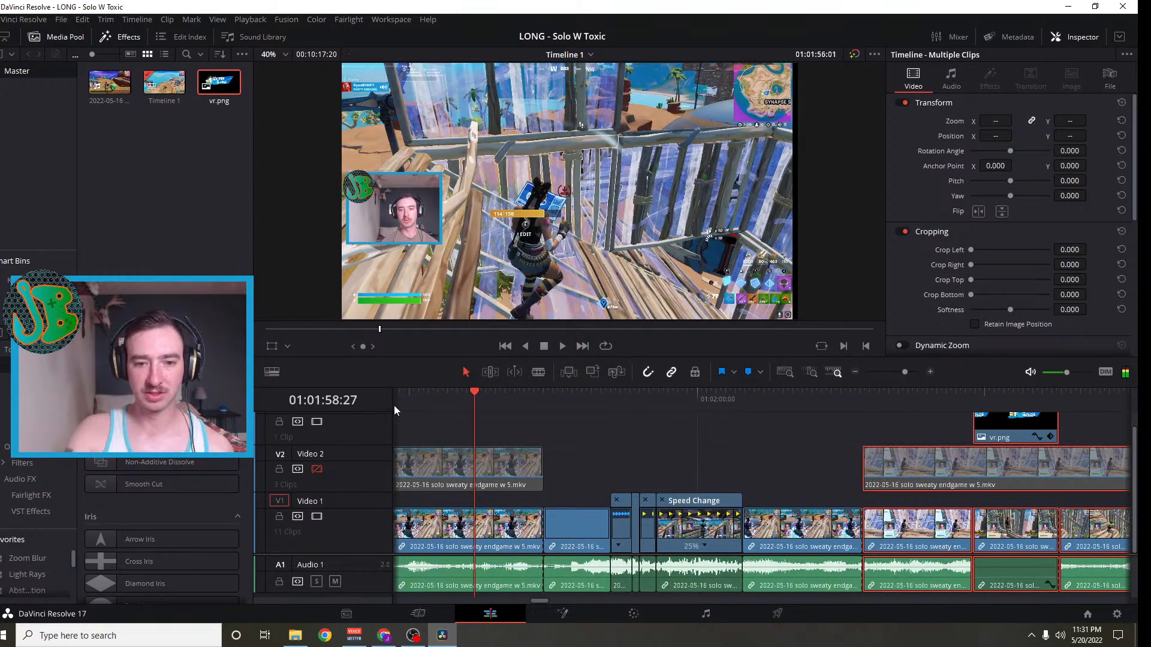
drag(471, 388, 420, 393)
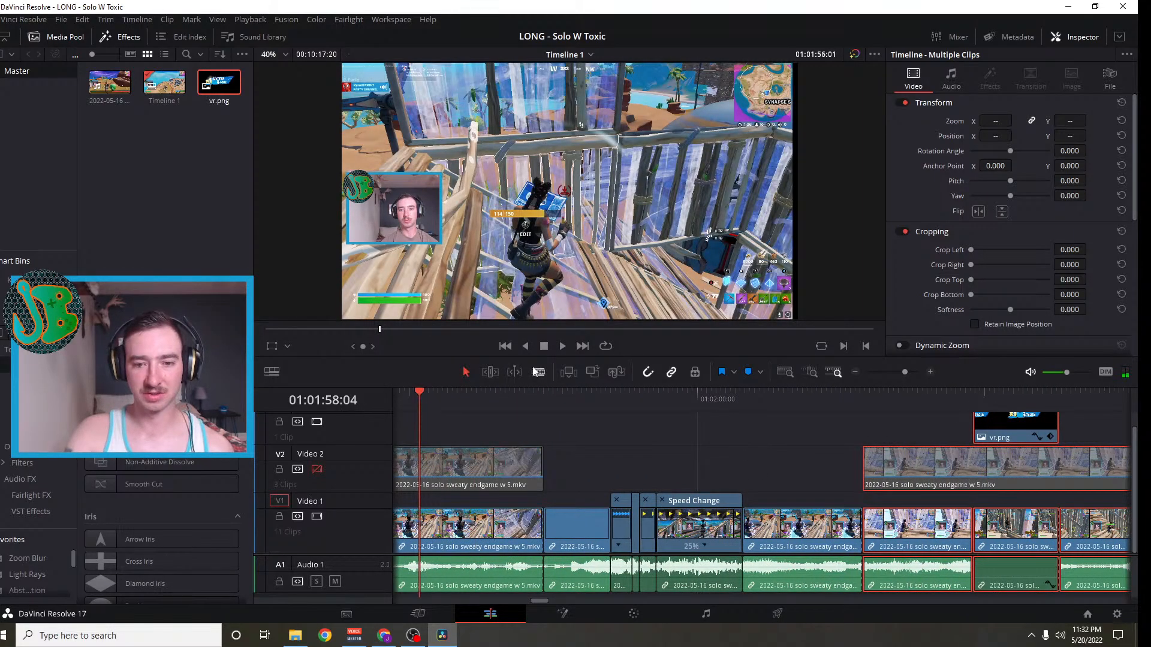
click(562, 346)
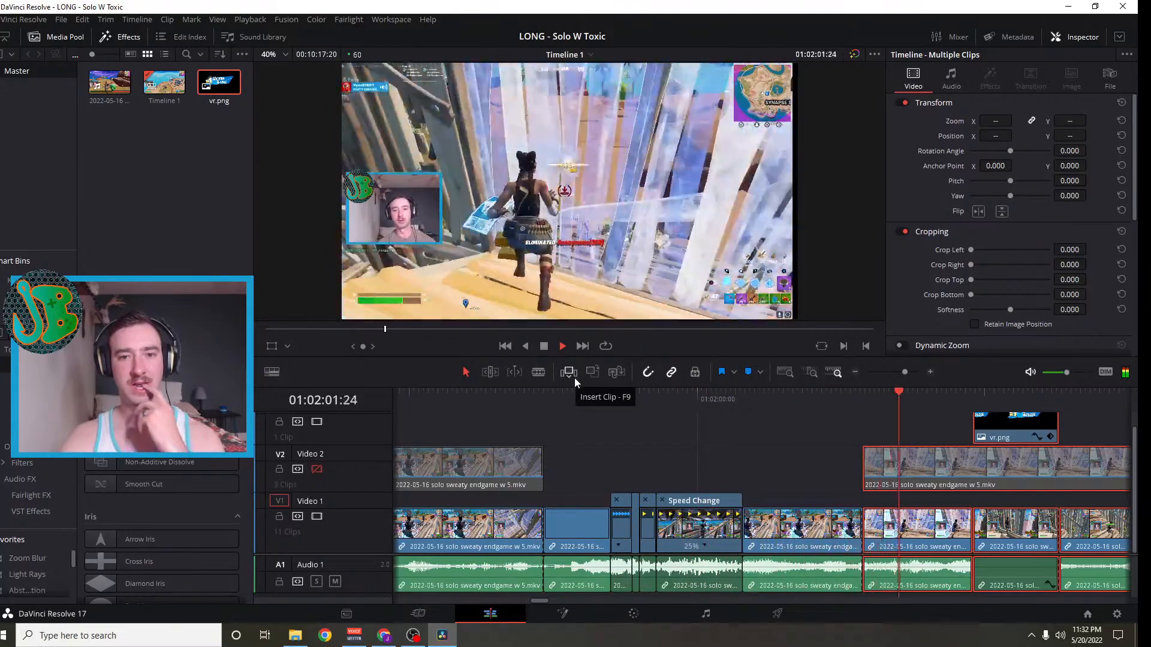
key(space)
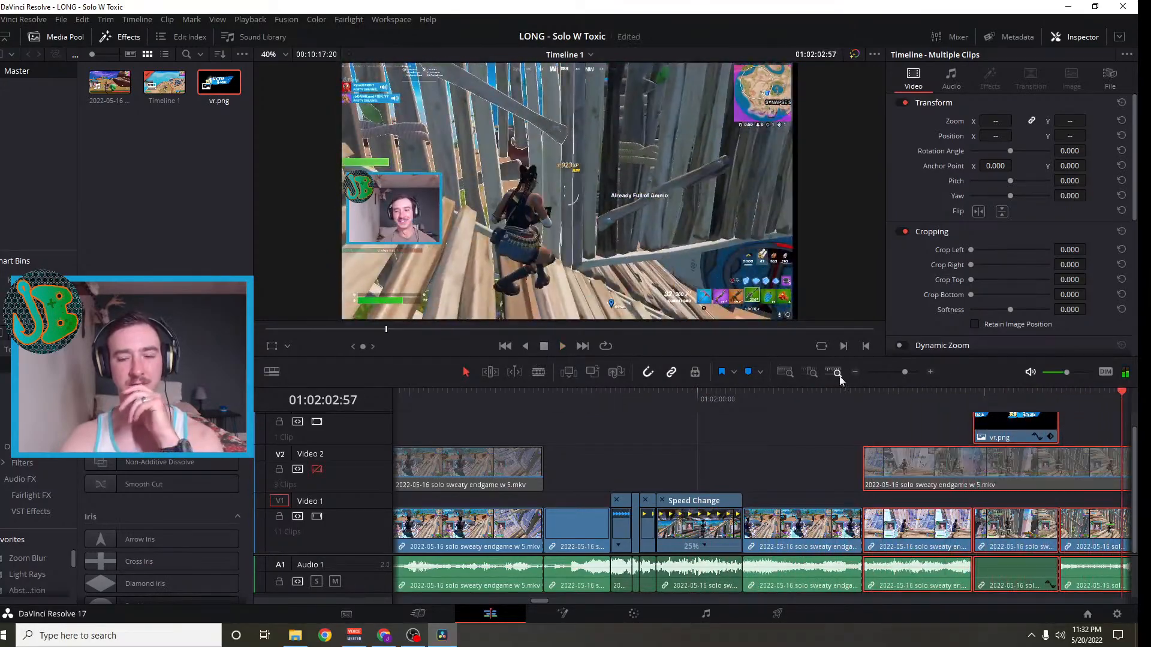
drag(1125, 393, 657, 457)
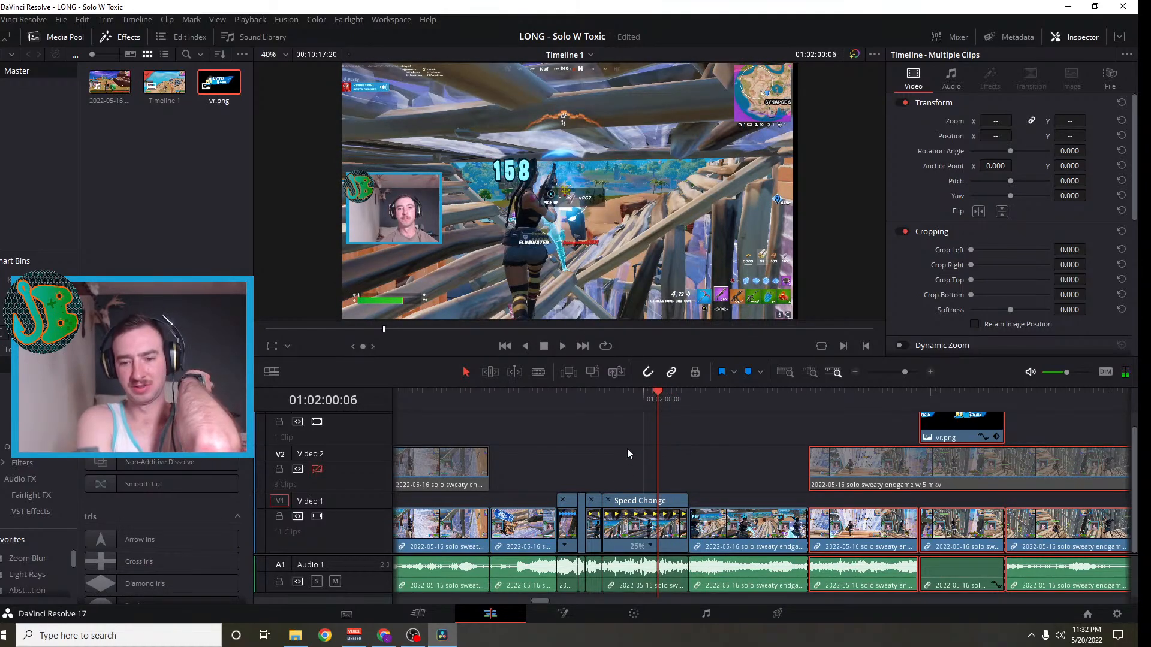
Close the speed change controls on all the retimed pieces in Video 1
click(591, 500)
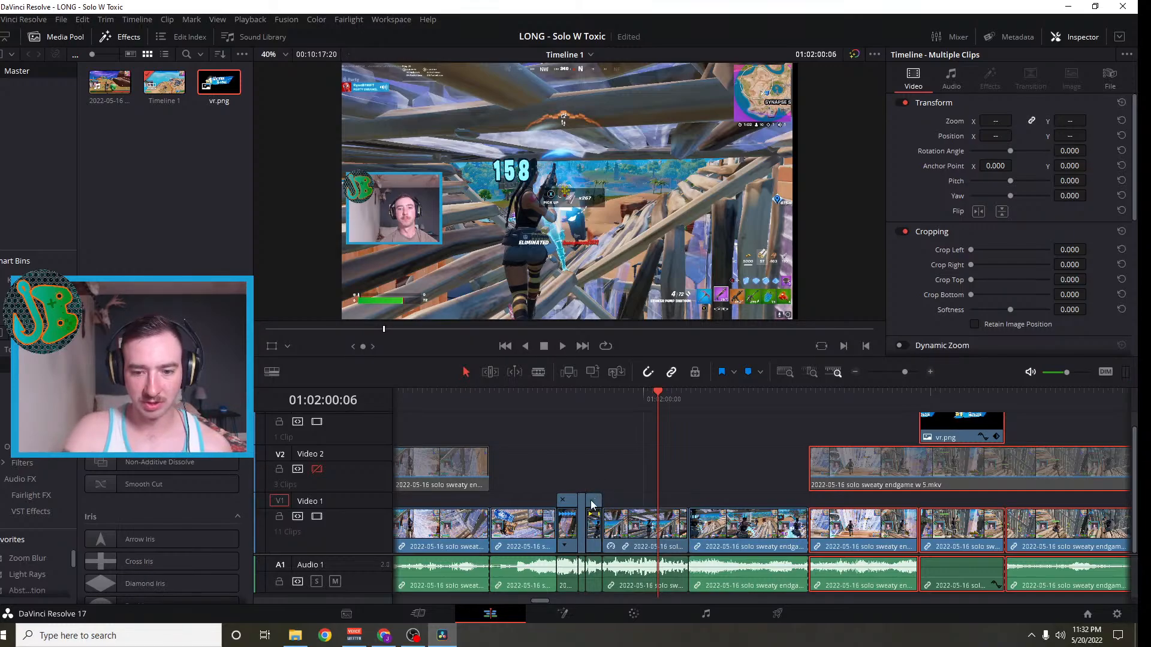
click(566, 500)
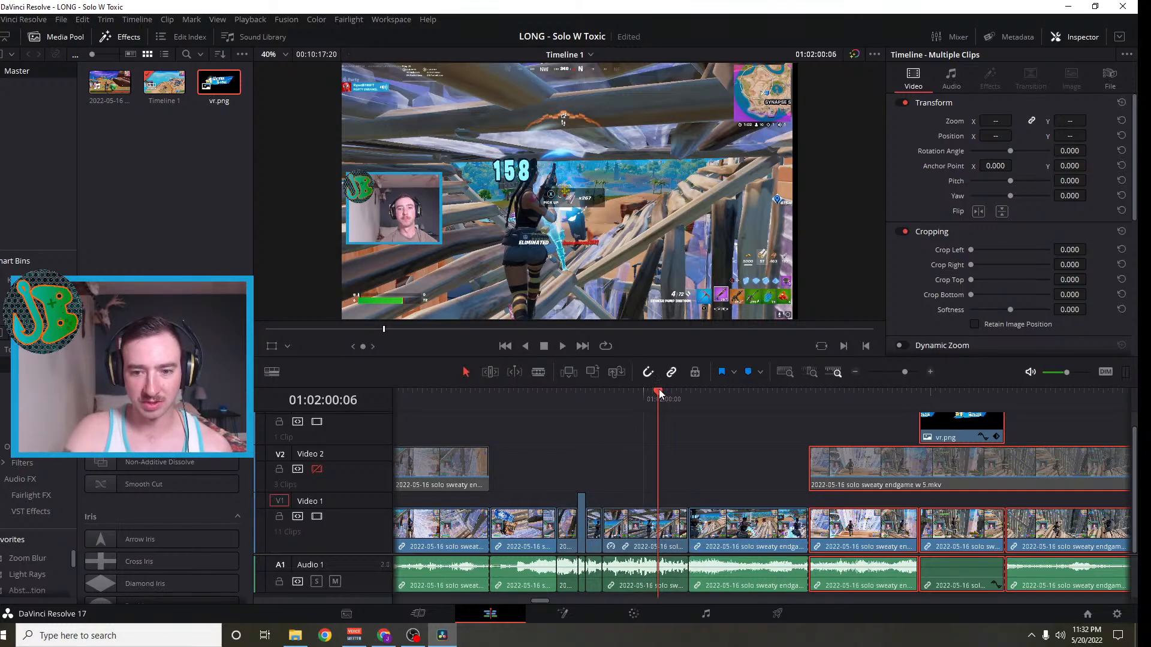
drag(659, 394, 578, 401)
click(928, 372)
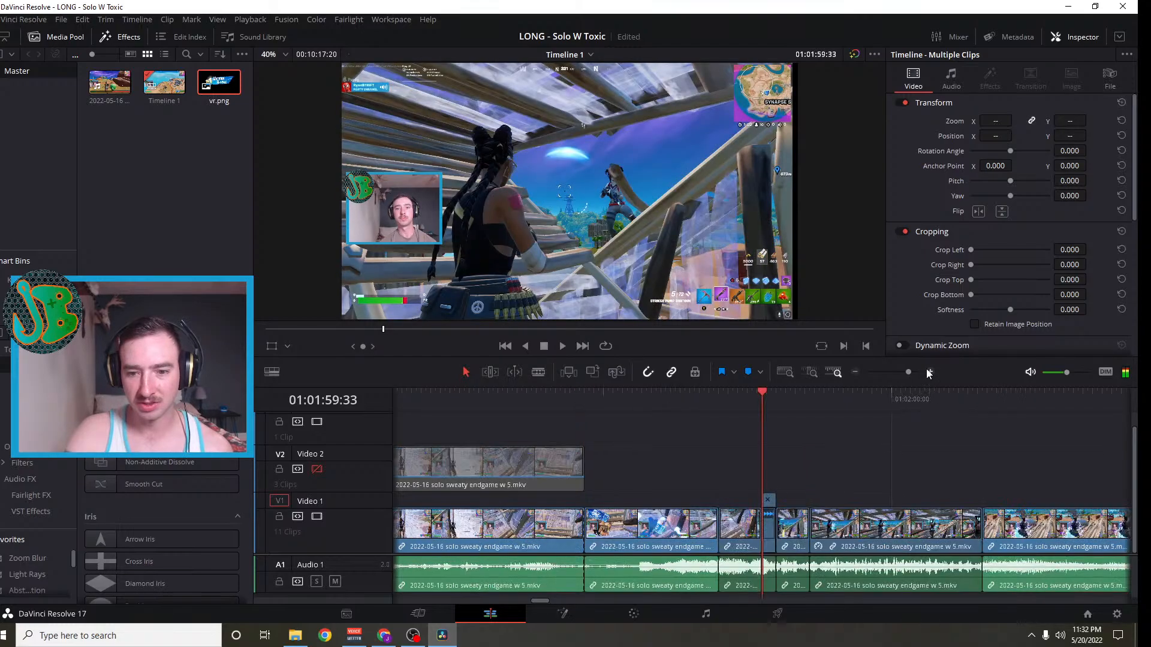
click(929, 372)
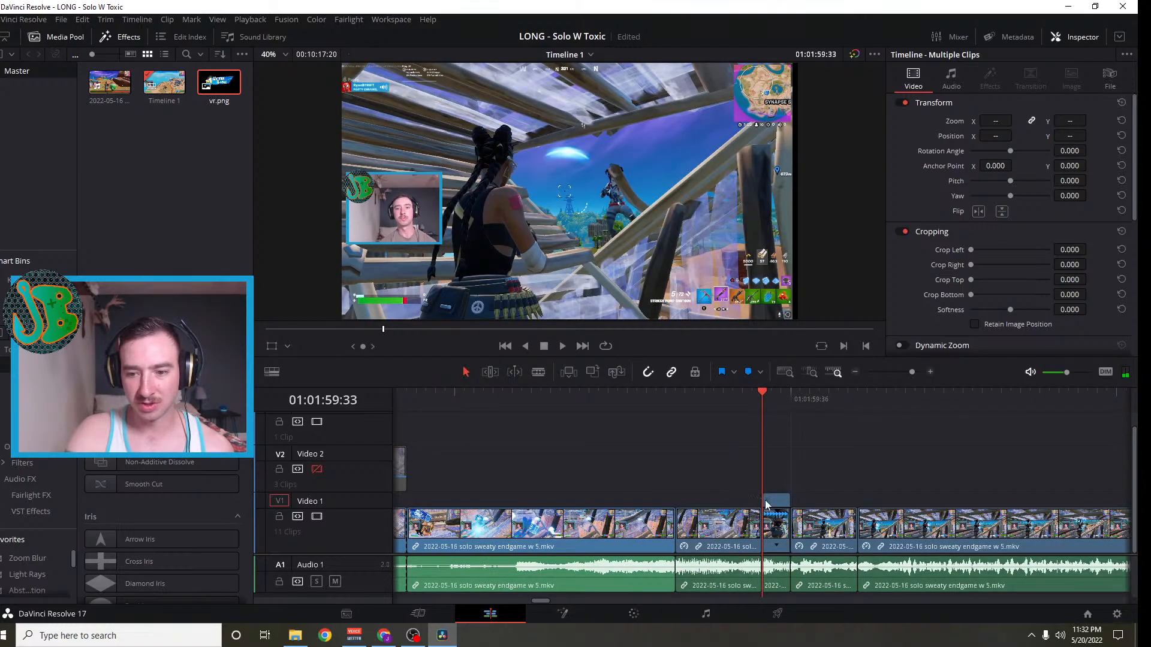
click(765, 501)
click(856, 372)
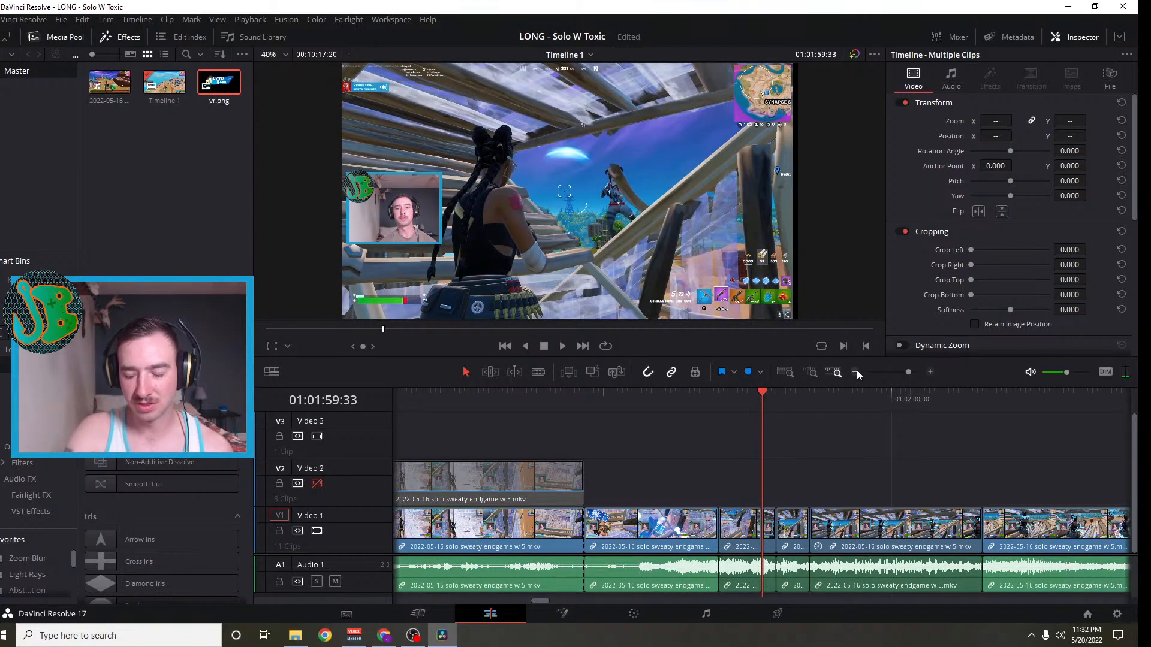
click(856, 373)
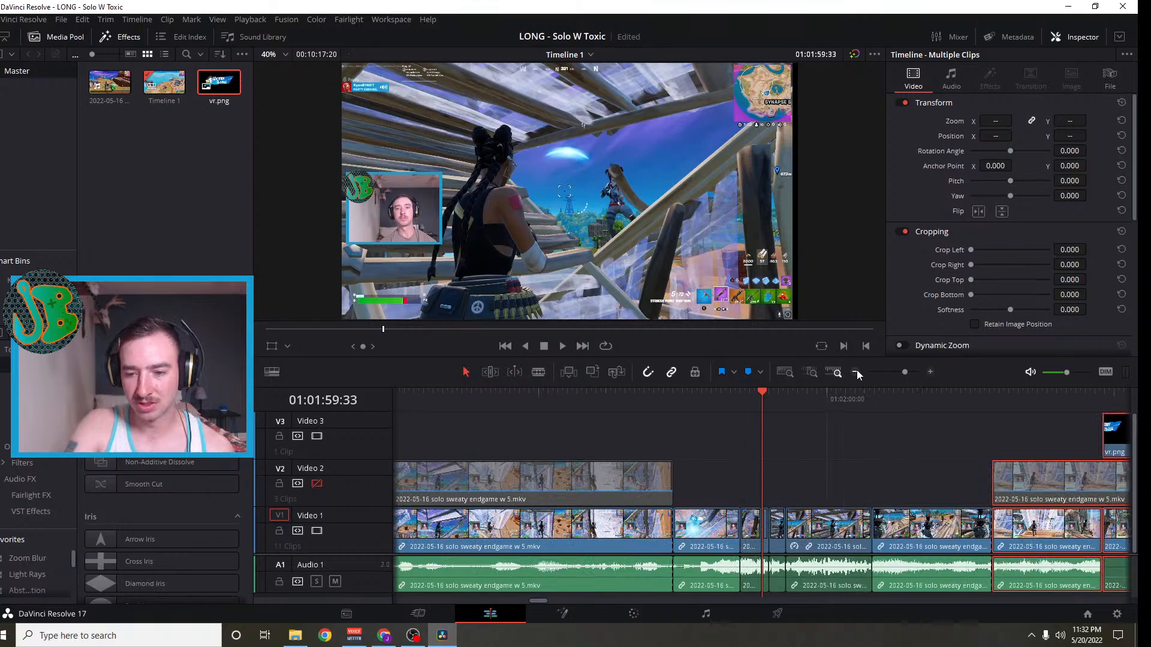
click(766, 391)
key(Delete)
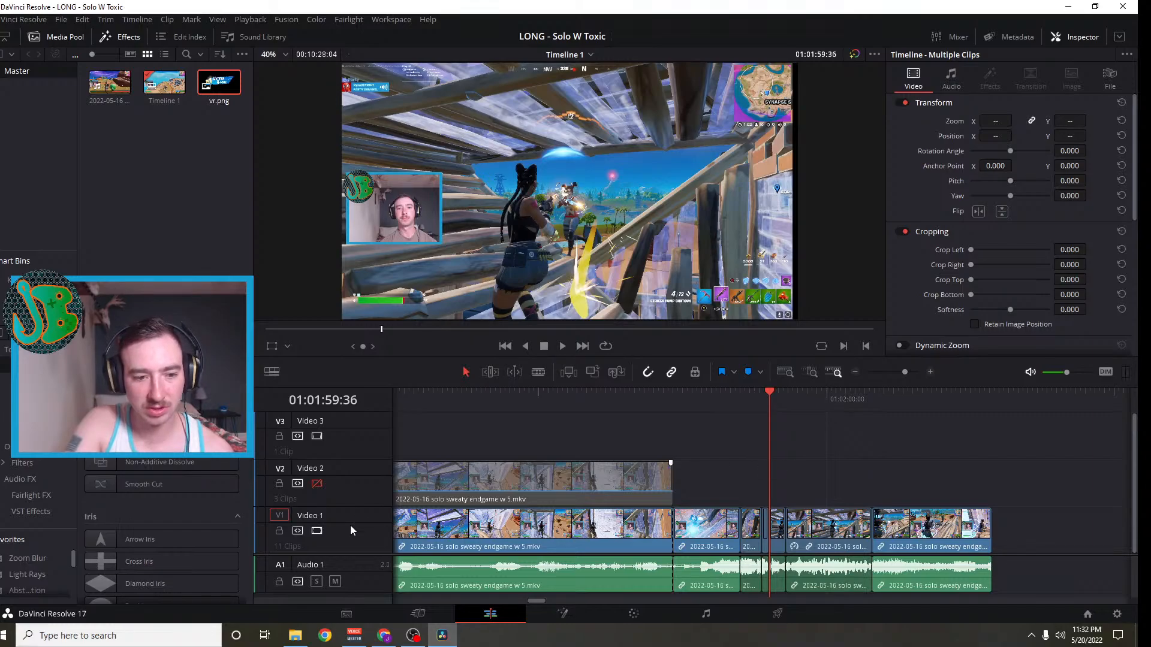
click(83, 19)
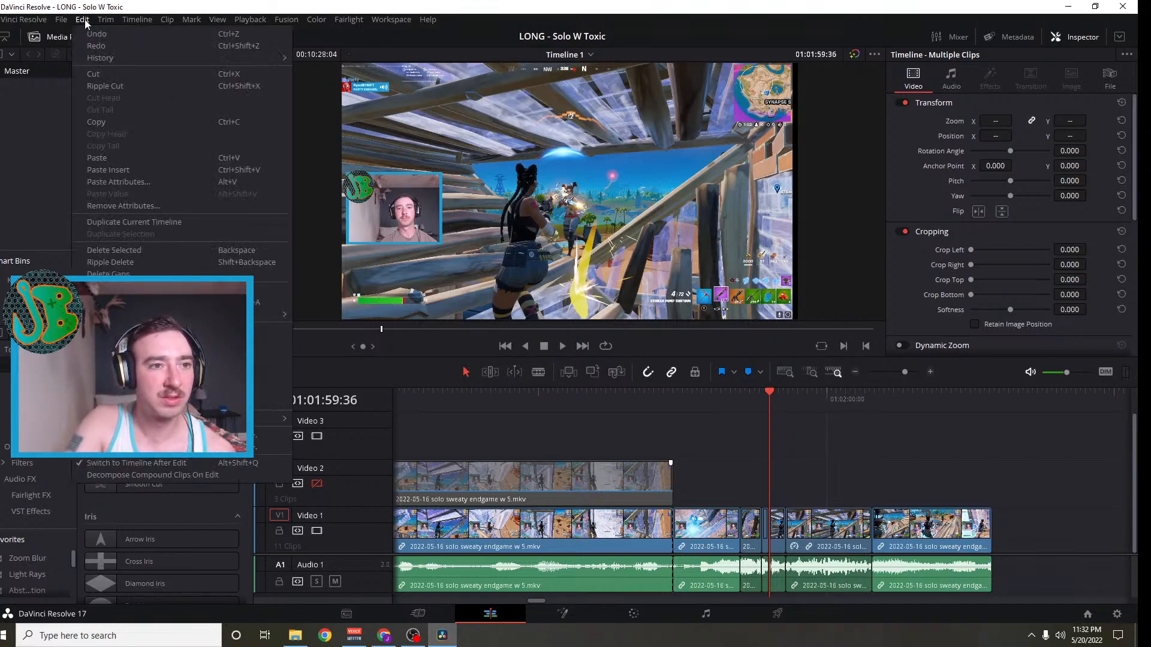
click(109, 46)
Place the playhead at 01:01:59:58 and select the 25% slow-motion piece under it
click(830, 484)
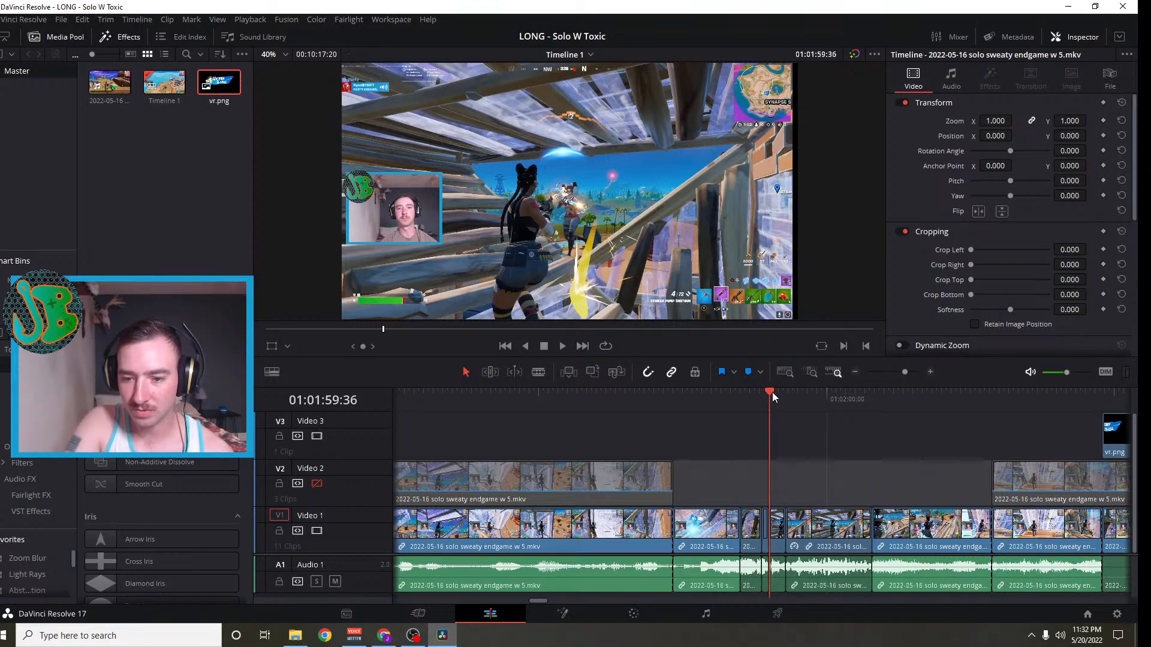
drag(772, 392, 785, 390)
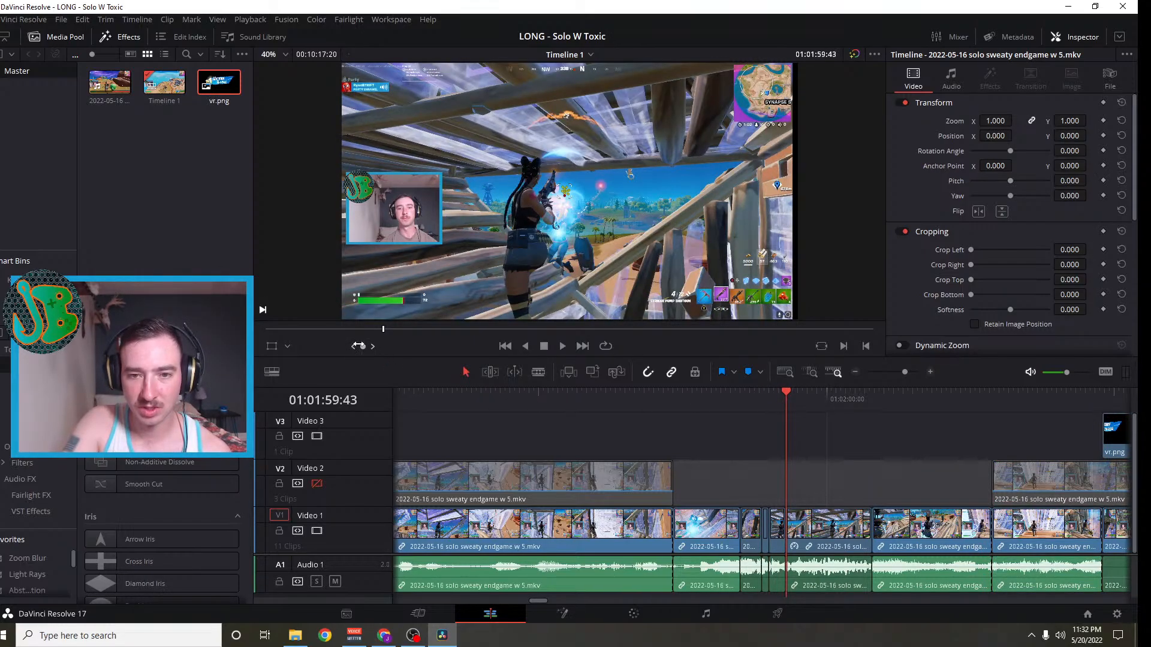
drag(358, 345, 366, 346)
click(844, 532)
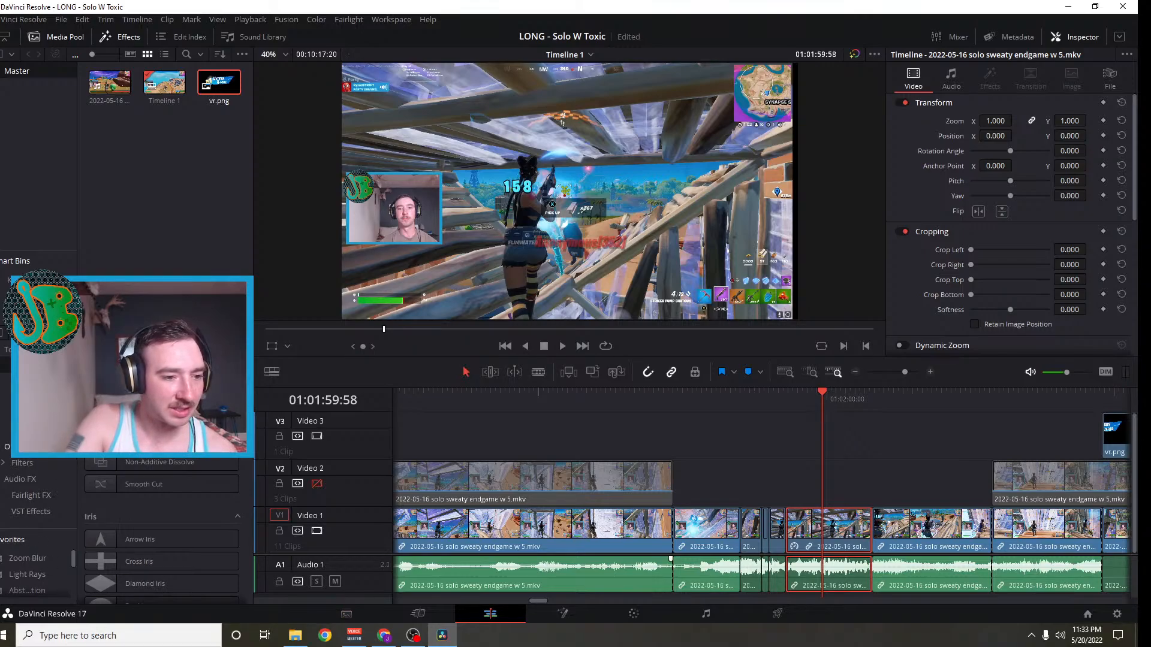
Look through the overlay effects between CCTV and Video Camera for one that suits the selected slow-motion piece
scroll(162, 527, down, 10)
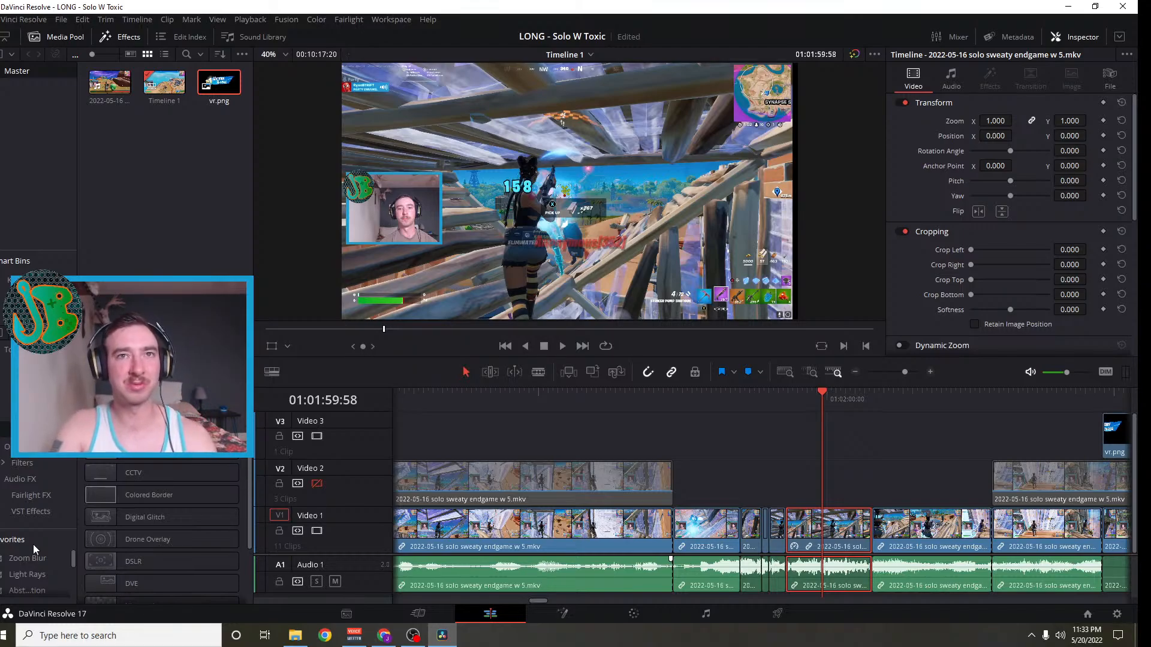
scroll(187, 564, down, 2)
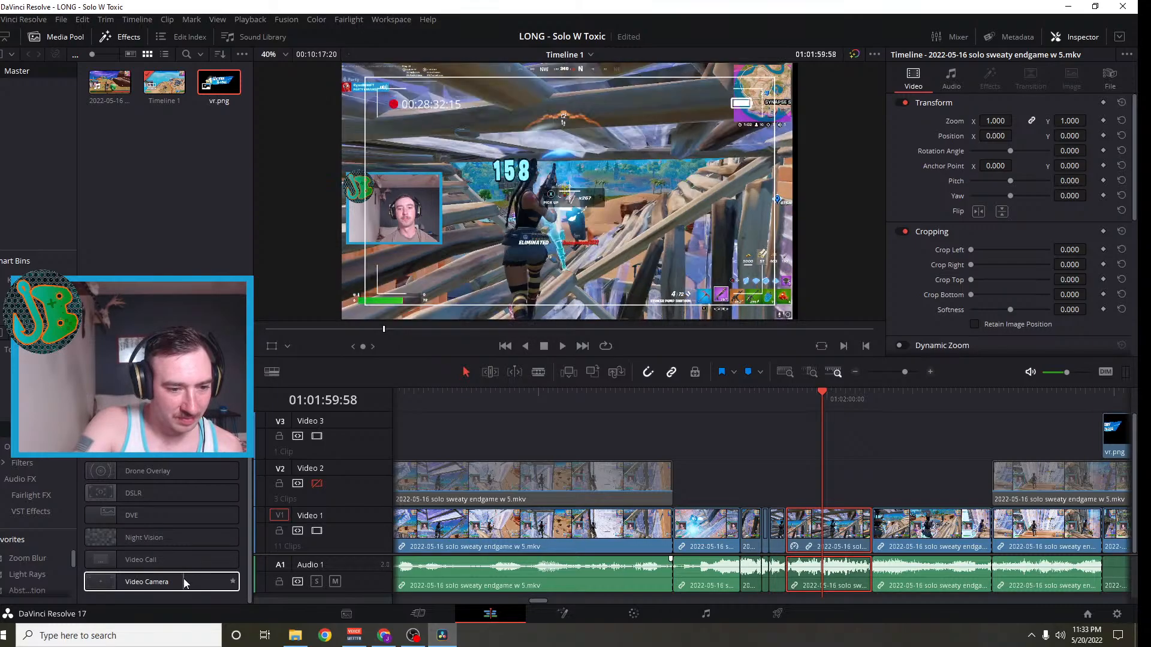
scroll(183, 578, up, 2)
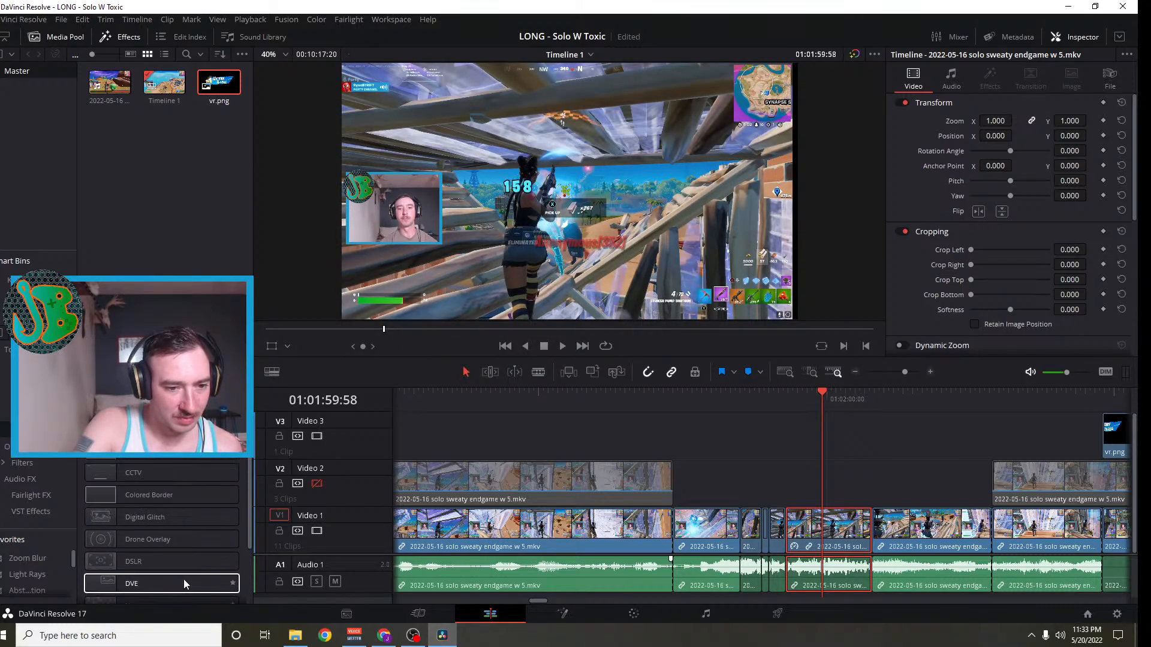
scroll(189, 577, down, 2)
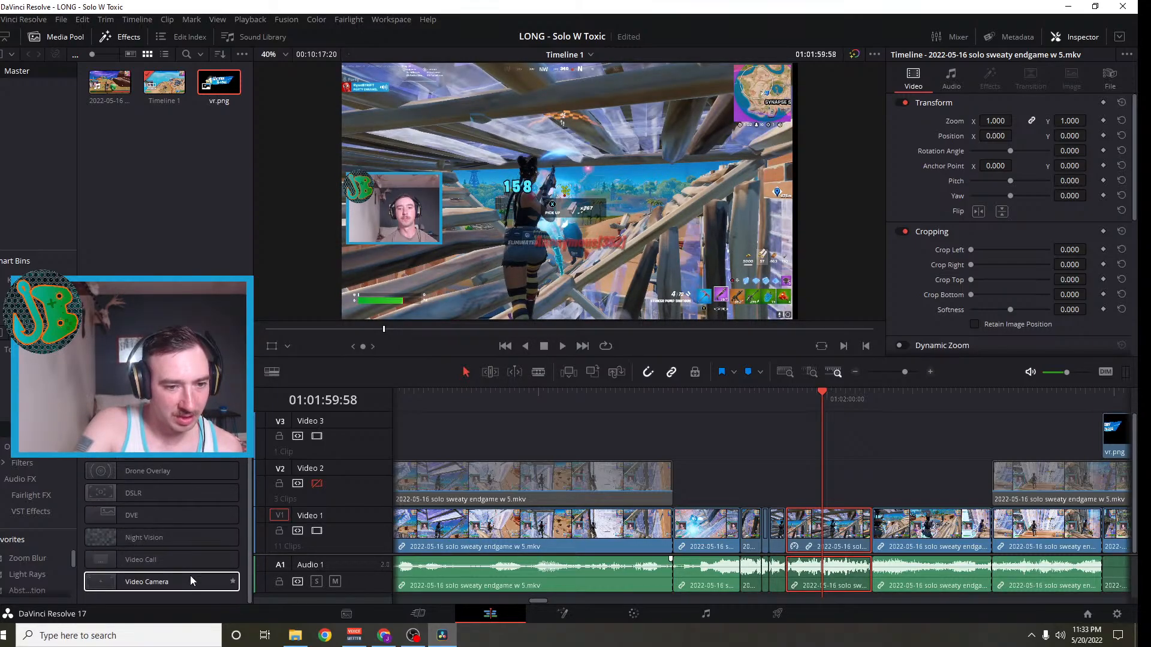
click(226, 332)
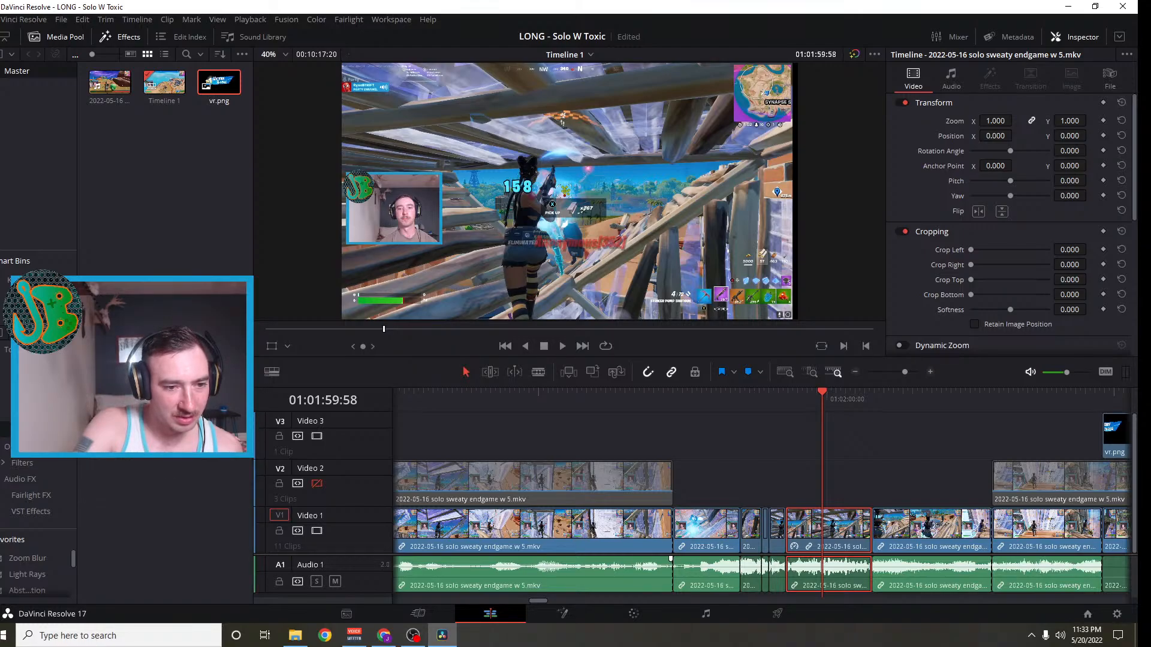
click(226, 332)
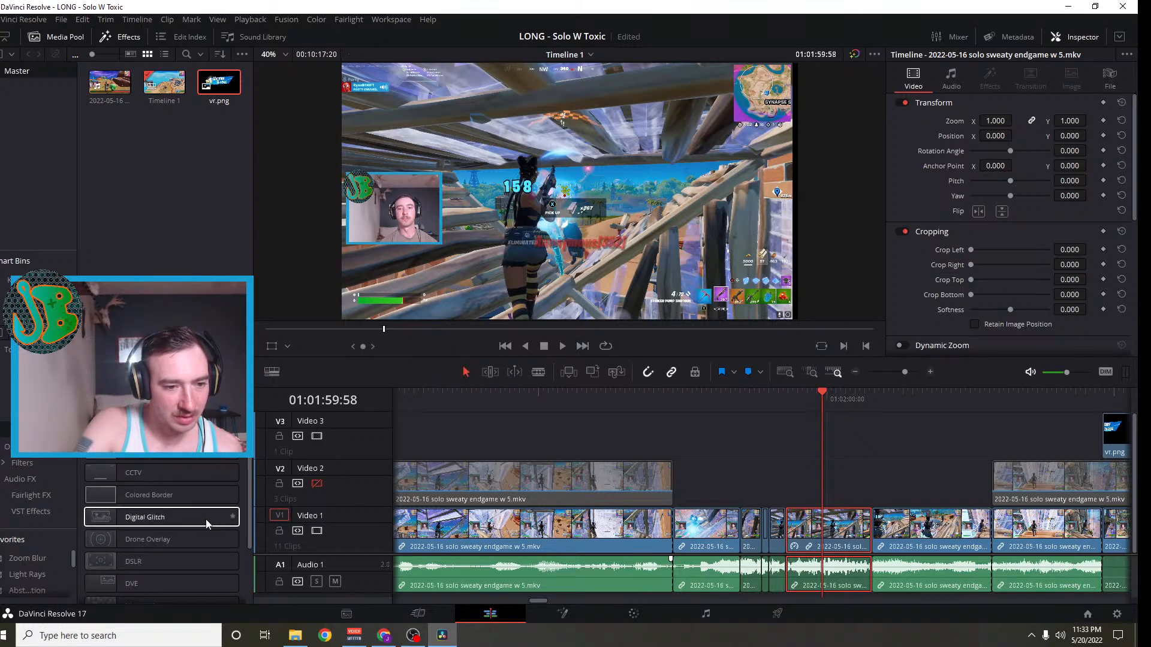
scroll(205, 524, down, 2)
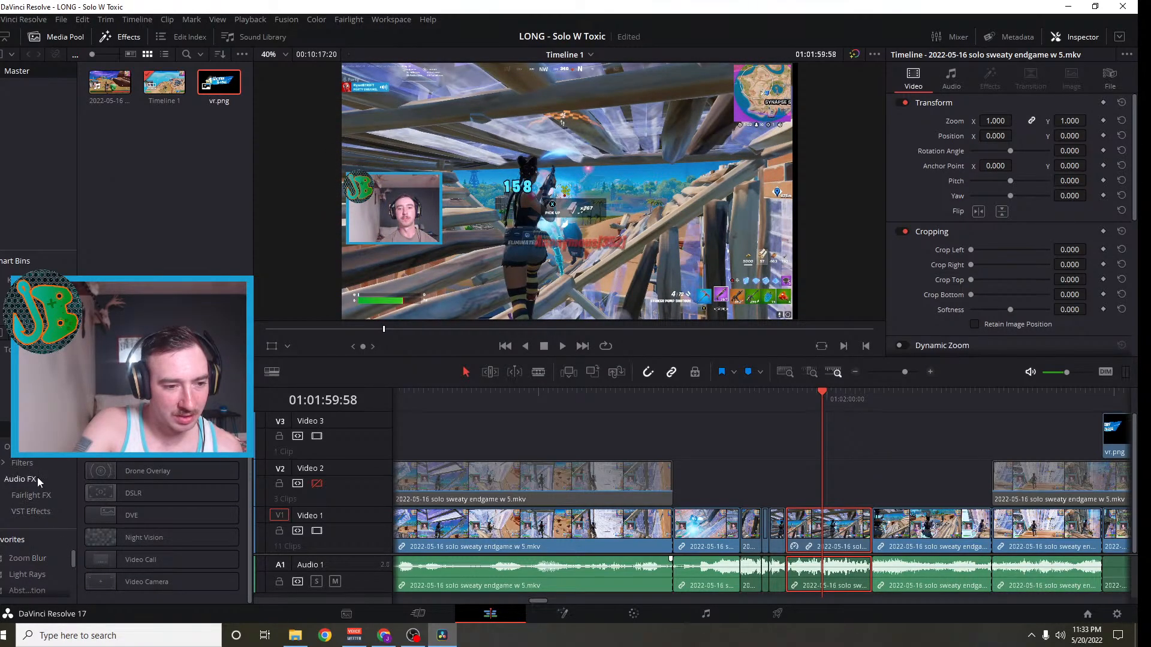
Apply the Camera Shake filter from the Resolve FX Transform group to the selected slow-motion piece in Video 1
click(35, 467)
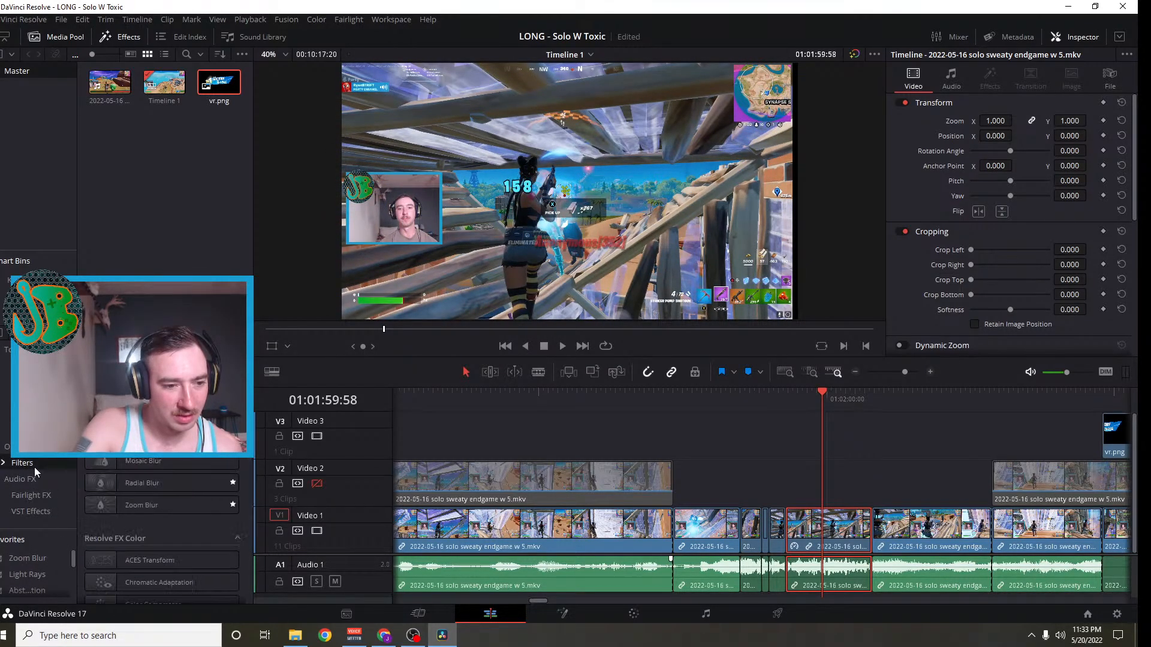
scroll(111, 536, down, 5)
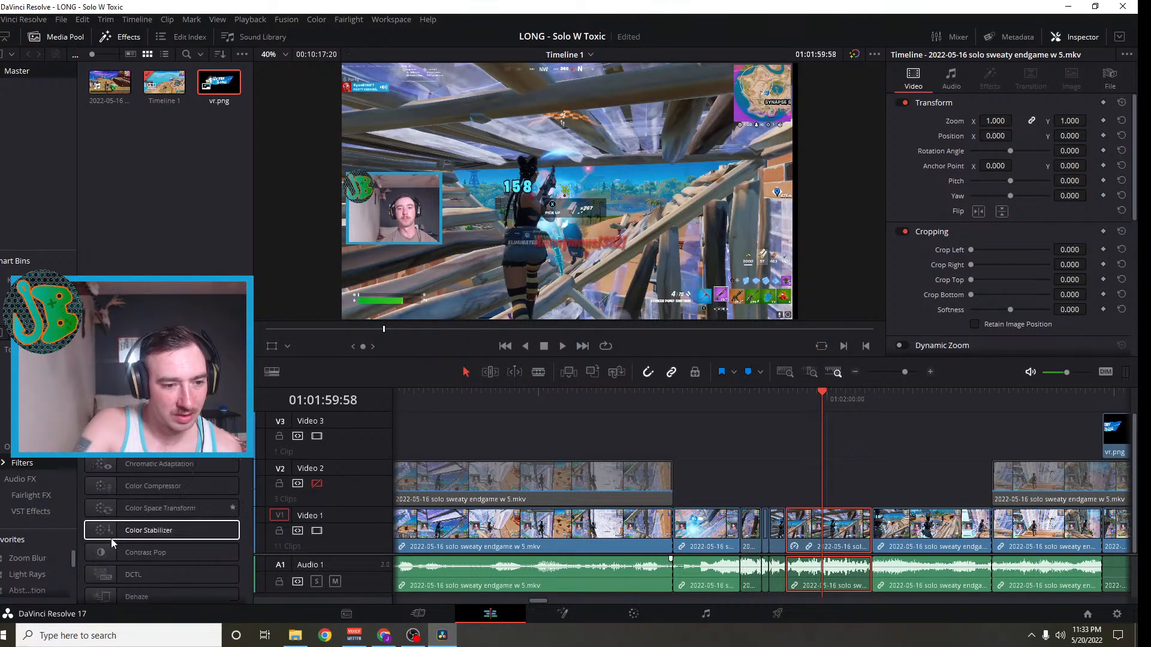
scroll(116, 541, down, 4)
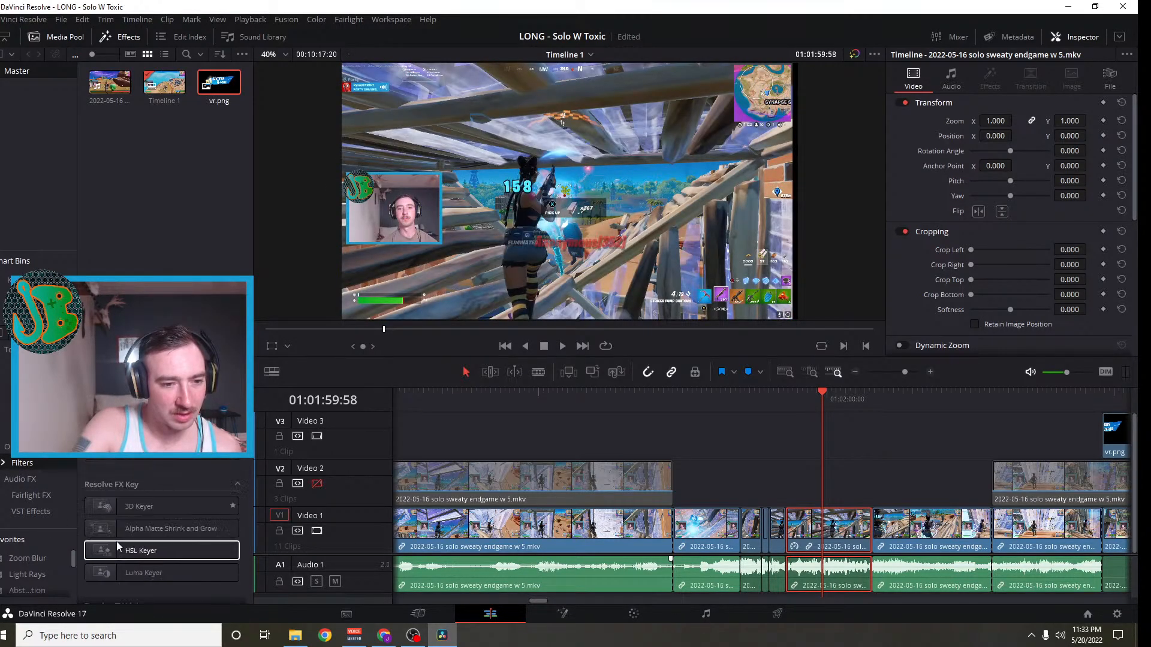
scroll(117, 541, down, 5)
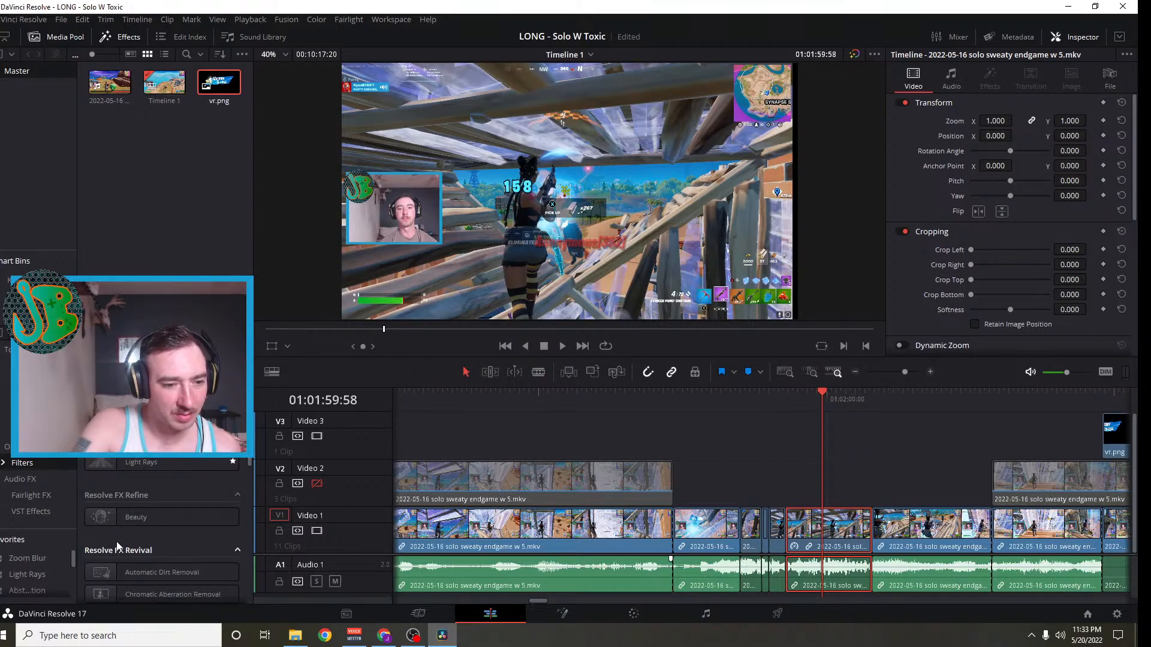
scroll(117, 541, down, 4)
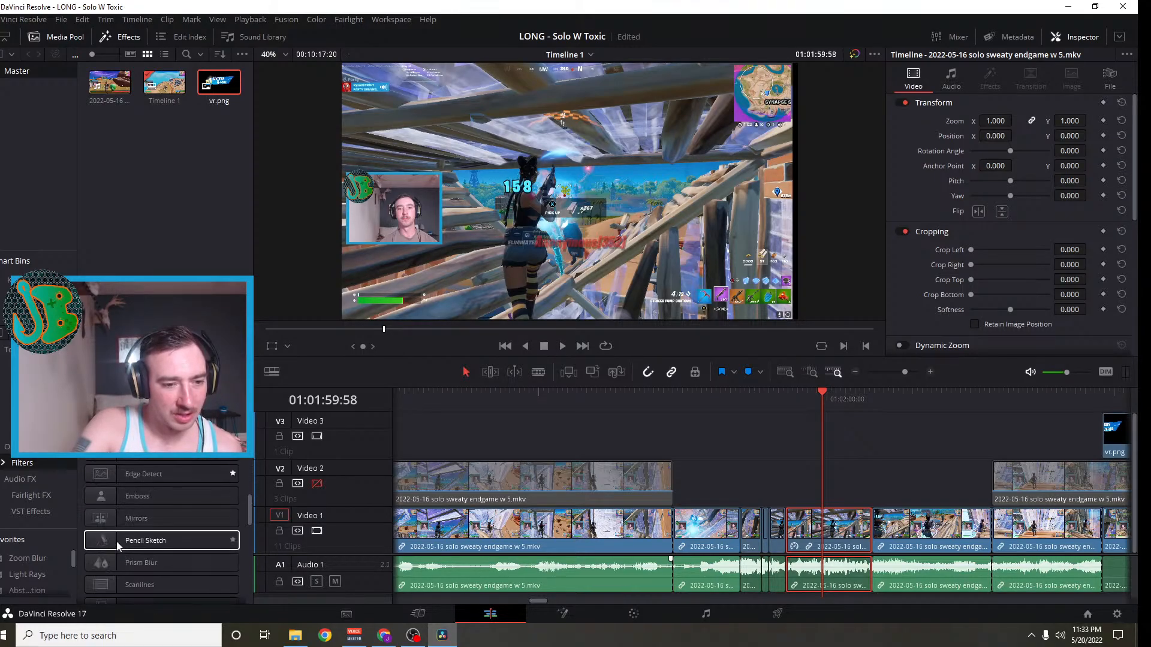
scroll(120, 542, down, 4)
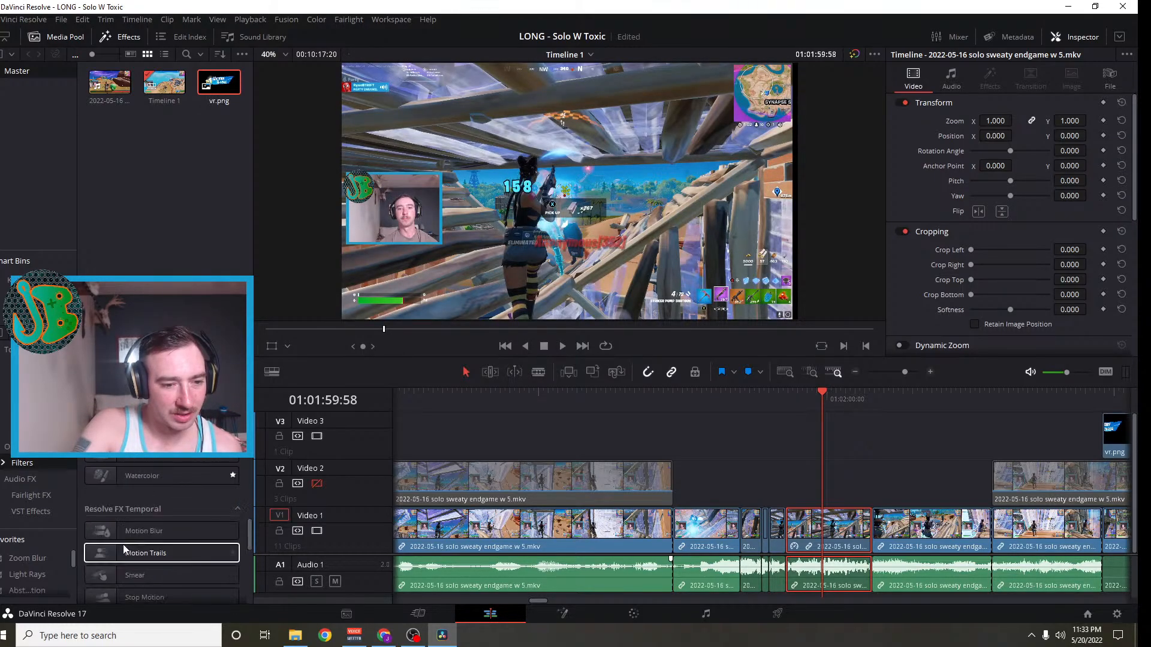
scroll(124, 544, down, 6)
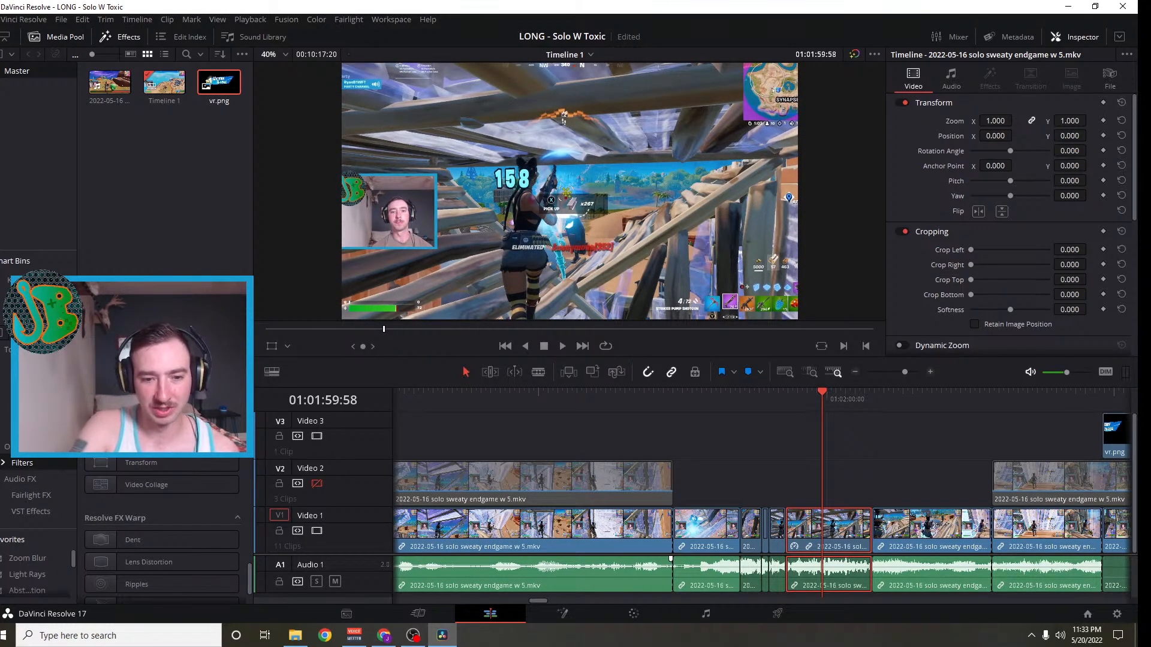
drag(165, 419, 844, 532)
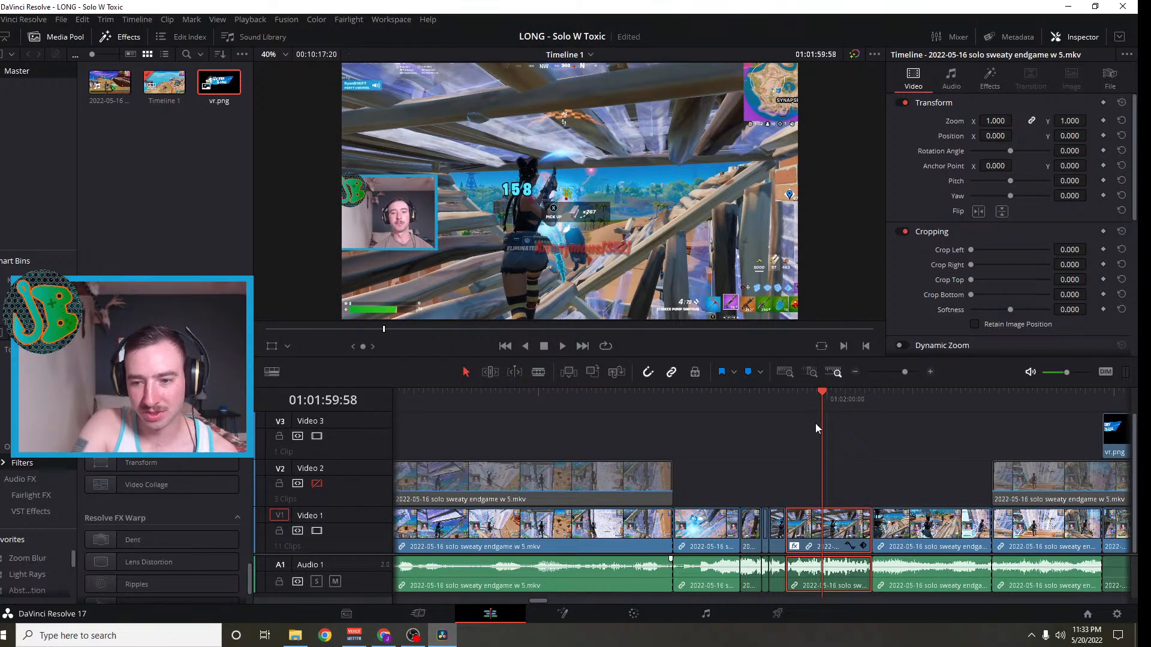
Play the section from 01:01:59:09 past the slow-motion piece to check the newly applied effect
drag(821, 393, 703, 409)
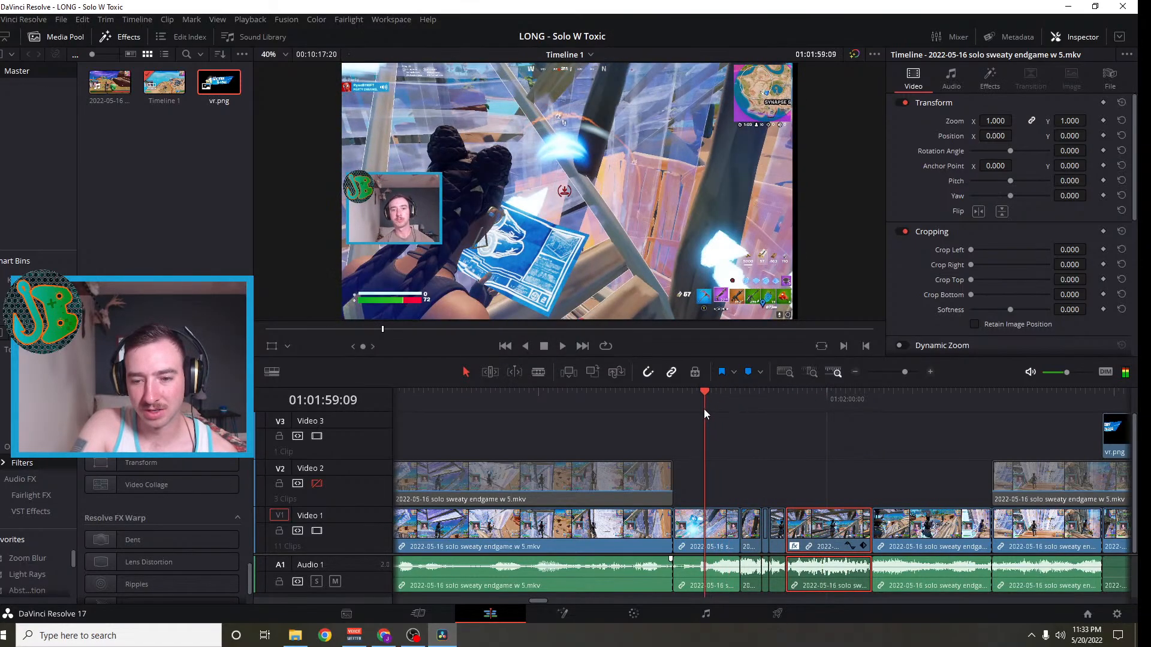
click(561, 347)
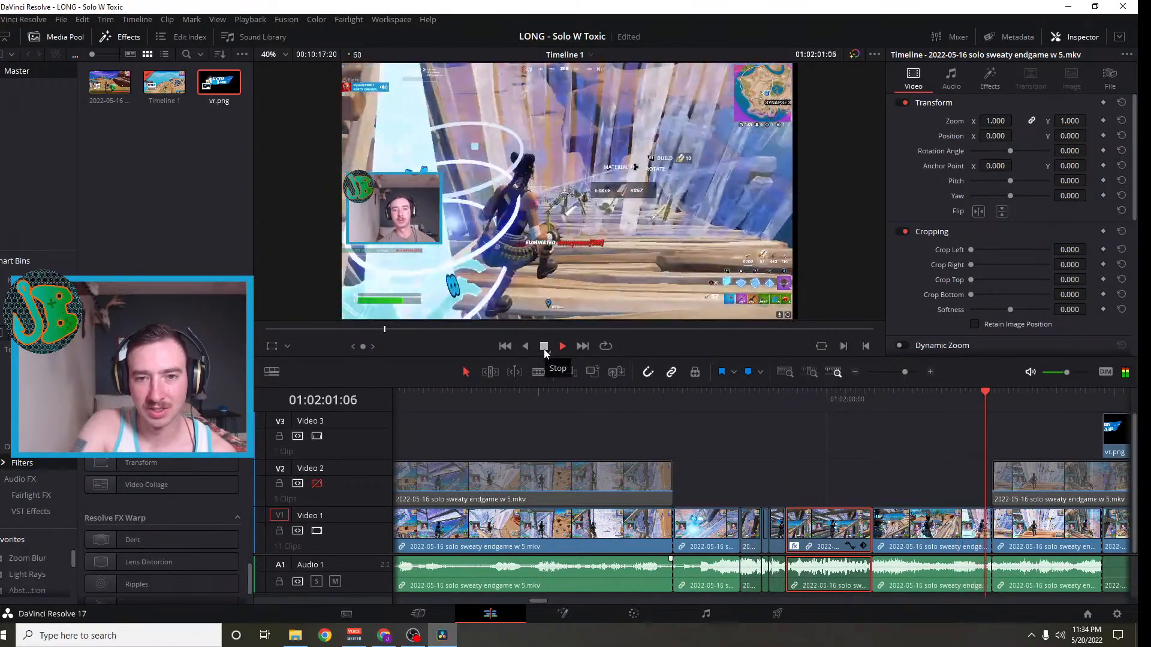
click(544, 349)
drag(363, 346, 314, 346)
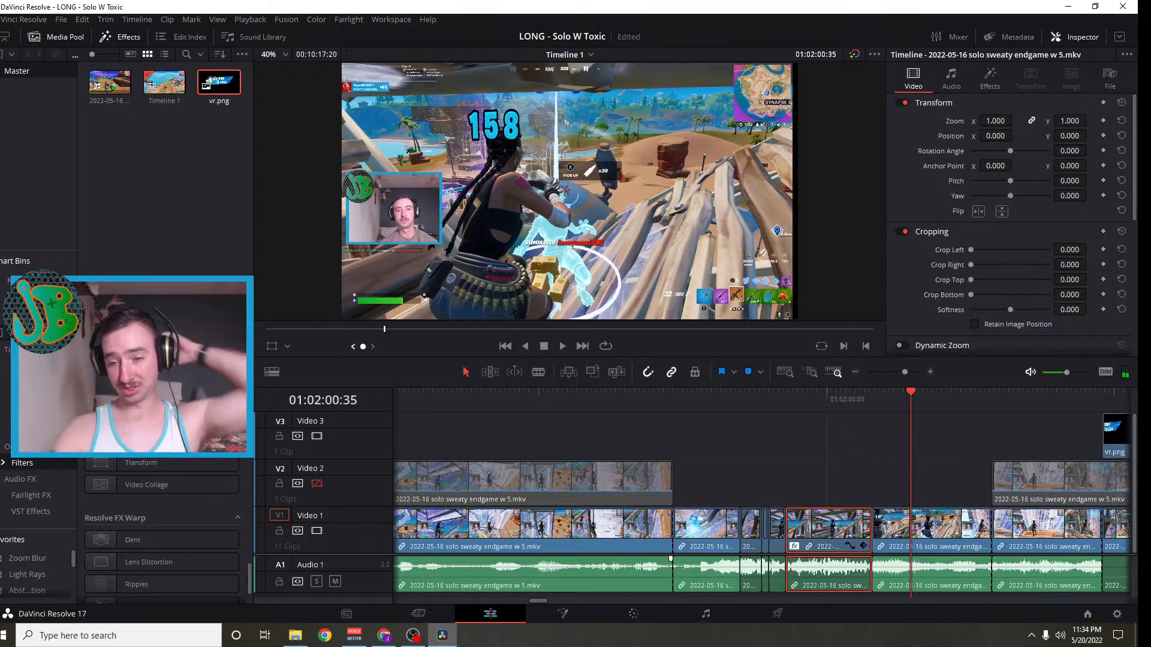
Review the timeline from before the retimed pieces through the following gameplay to 01:03:36:23
click(854, 374)
click(854, 372)
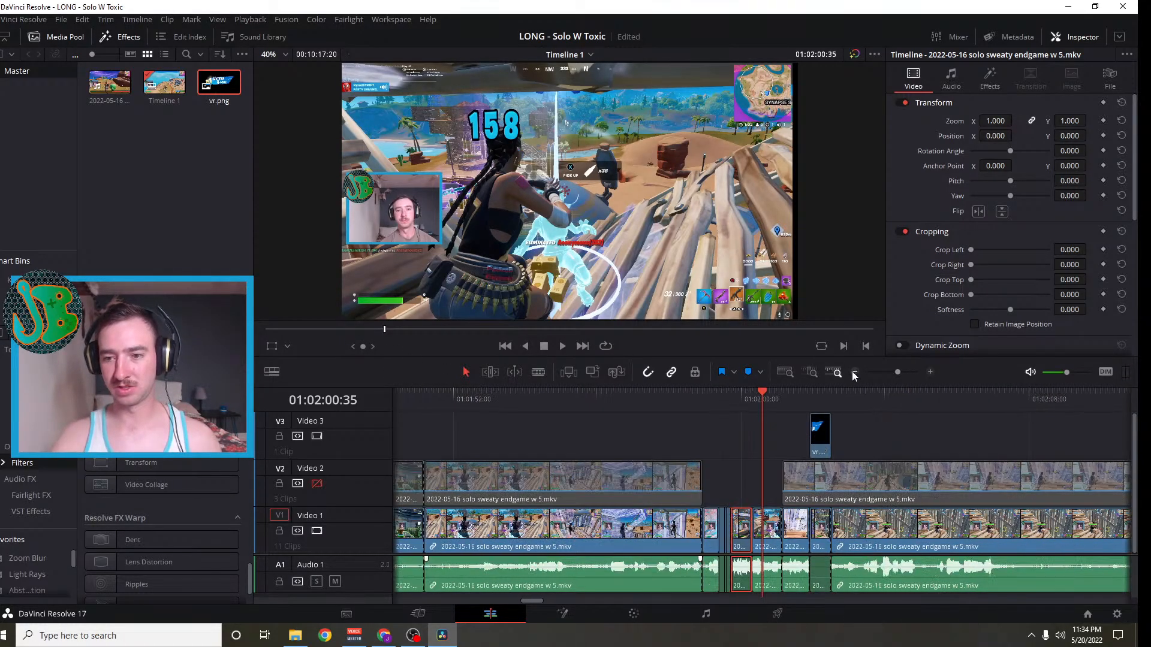
drag(764, 392, 665, 433)
key(space)
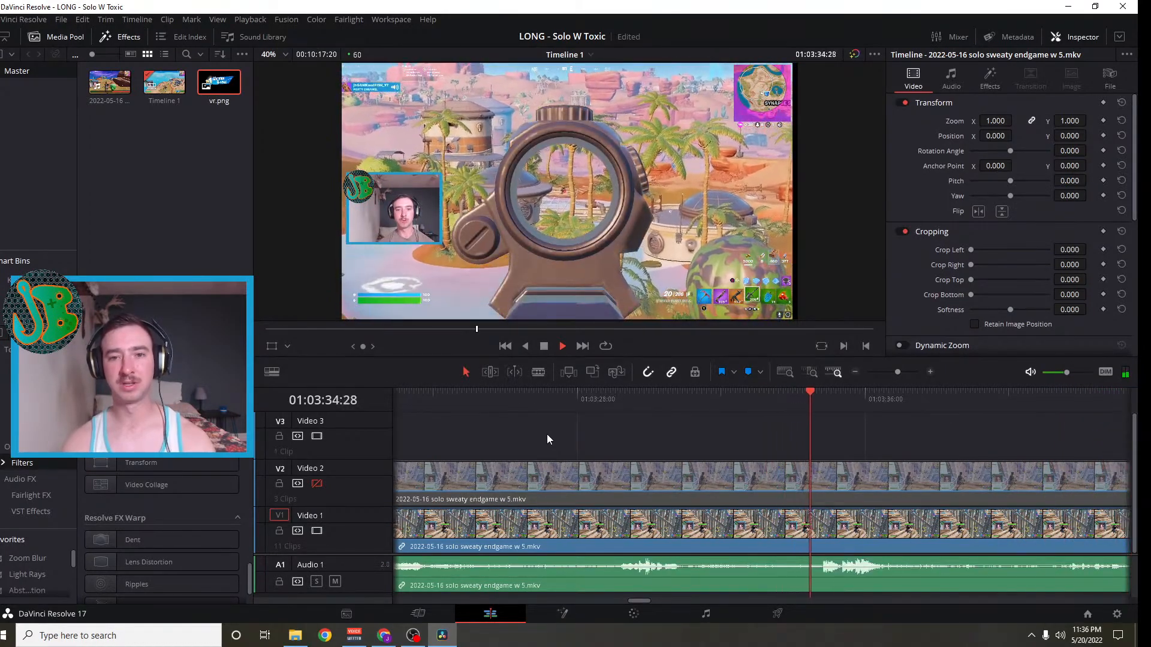
click(545, 347)
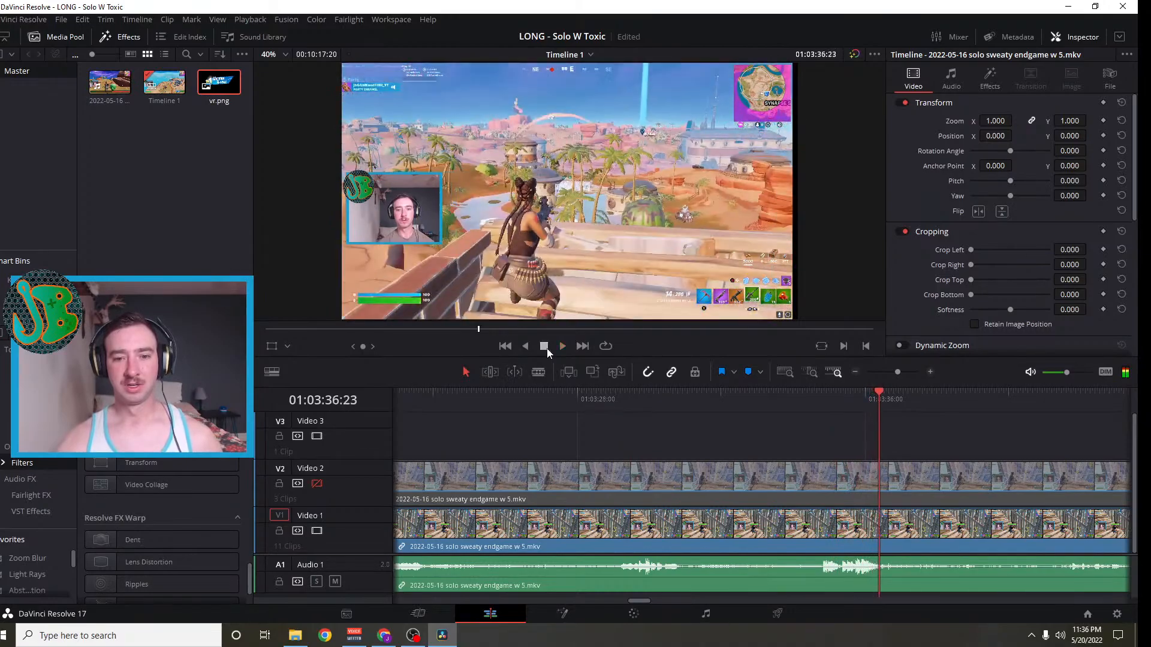
Split the Video 2 clip and the Video 1 clip with its linked audio at 01:03:28:02
drag(881, 392, 614, 422)
click(563, 347)
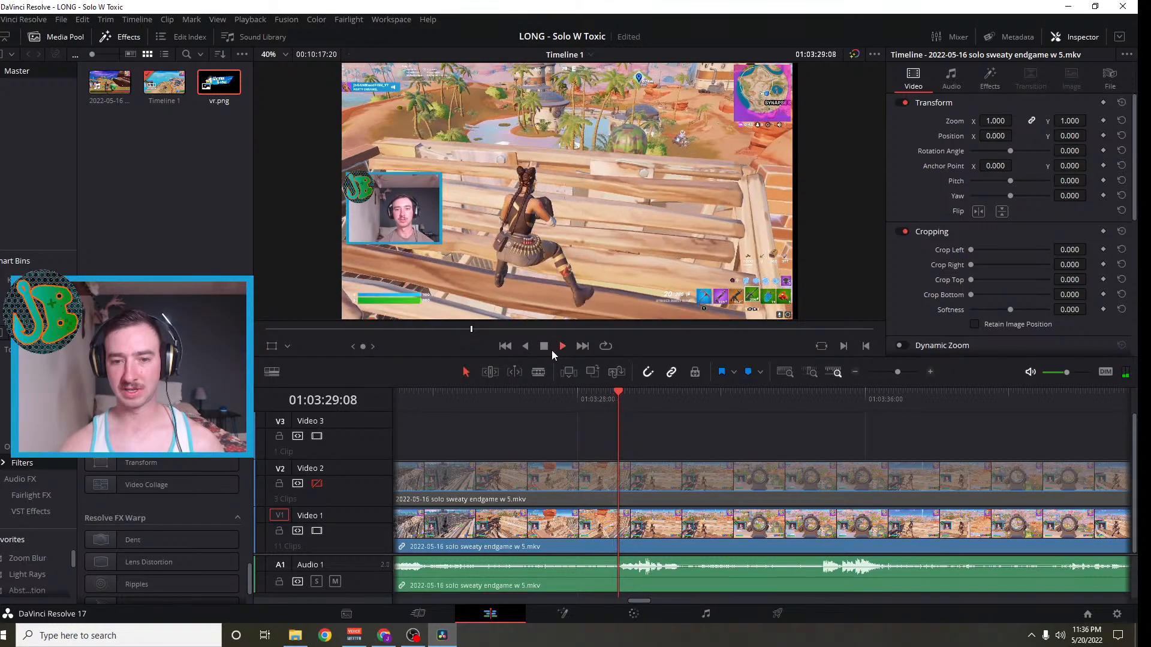
drag(673, 404, 578, 401)
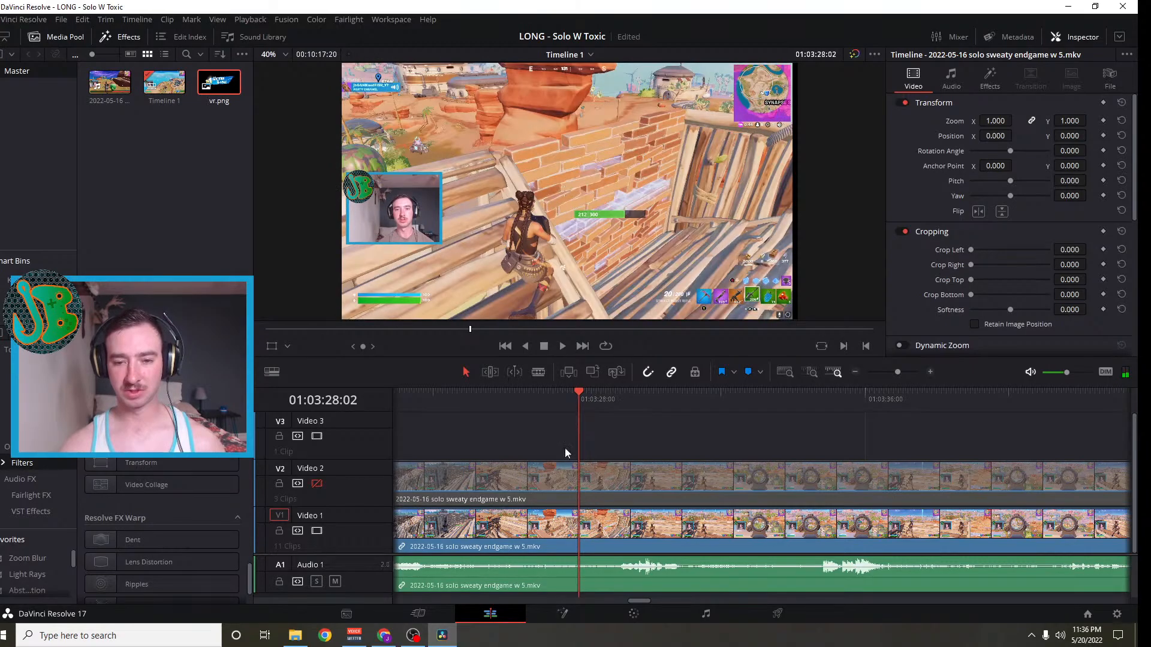
click(578, 488)
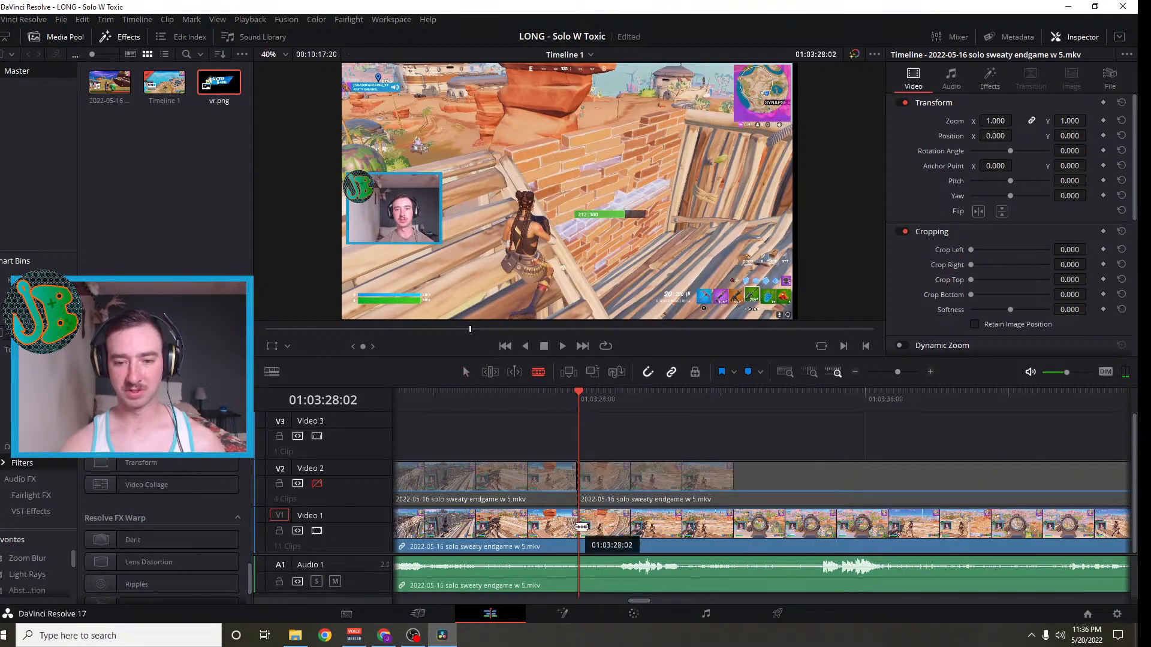
click(578, 525)
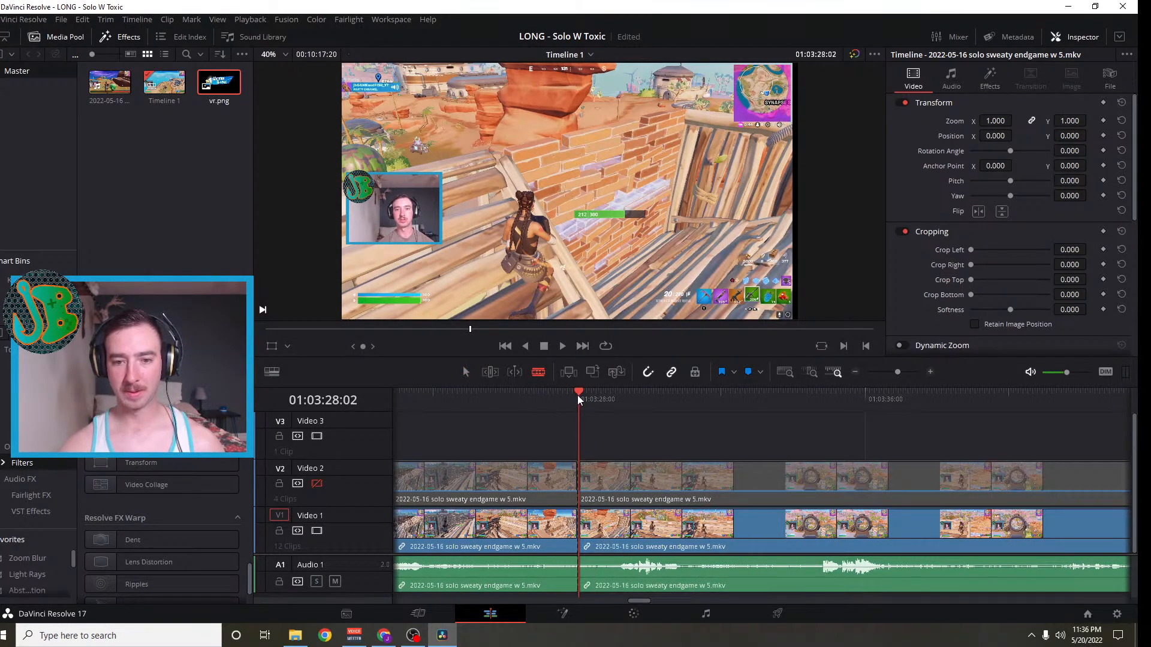
Go back to the gameplay well before the 01:03:28:02 cut and play it from 01:02:29:04
drag(577, 394, 499, 394)
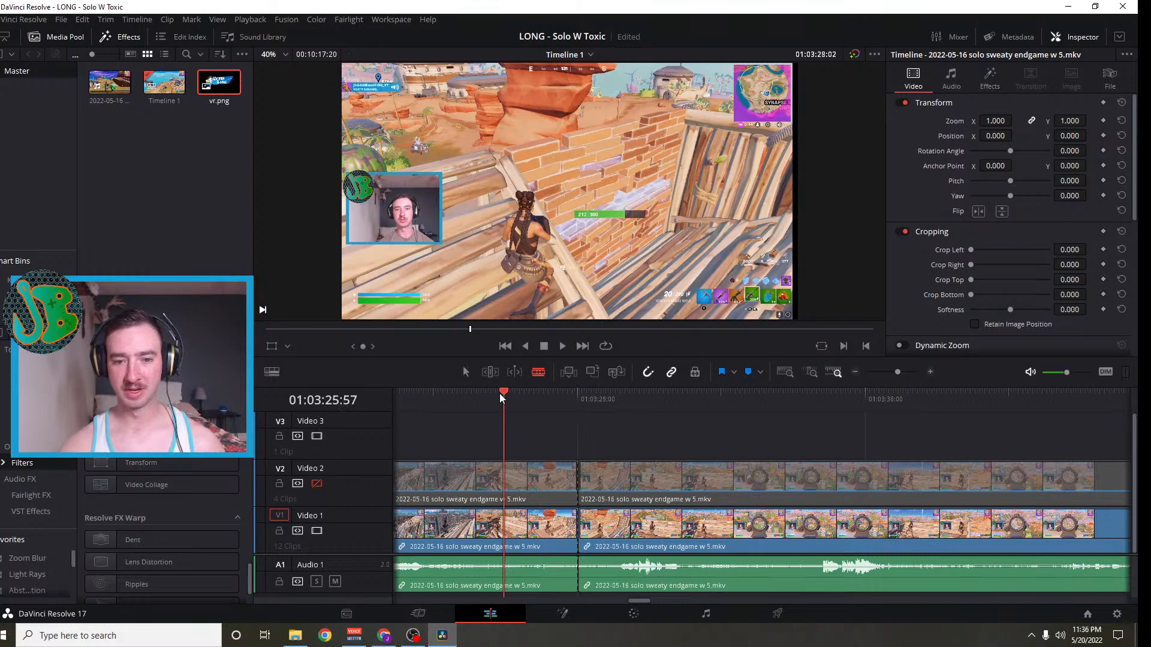
click(858, 372)
drag(761, 393, 427, 424)
scroll(587, 487, left, 5)
scroll(588, 487, left, 3)
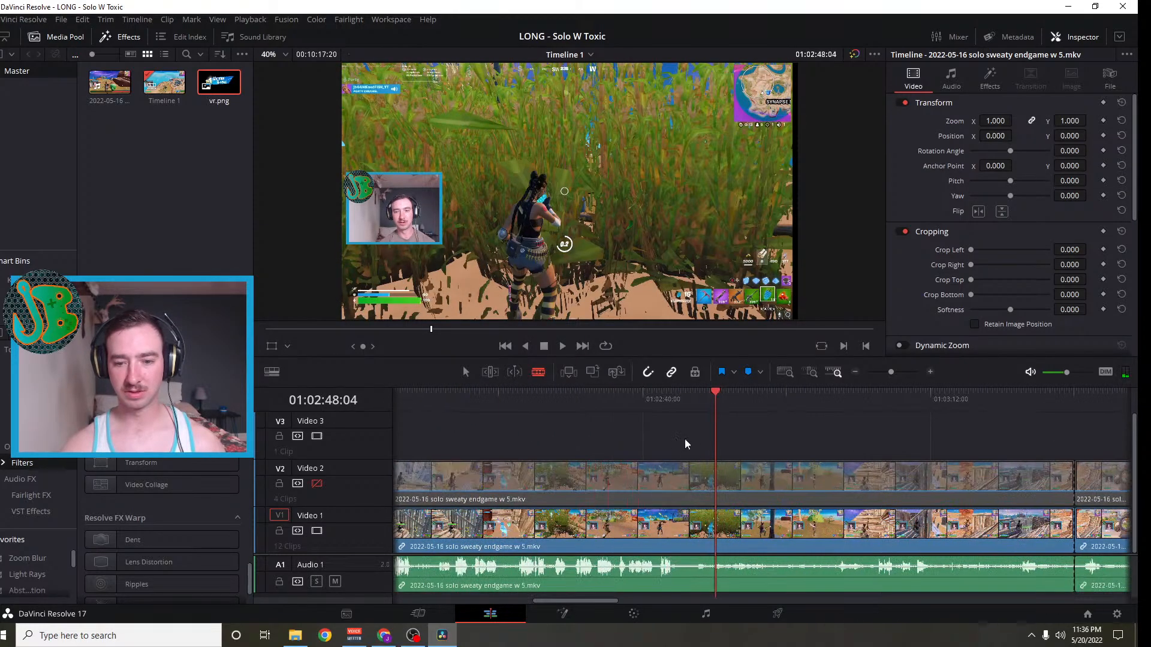
drag(714, 391, 544, 411)
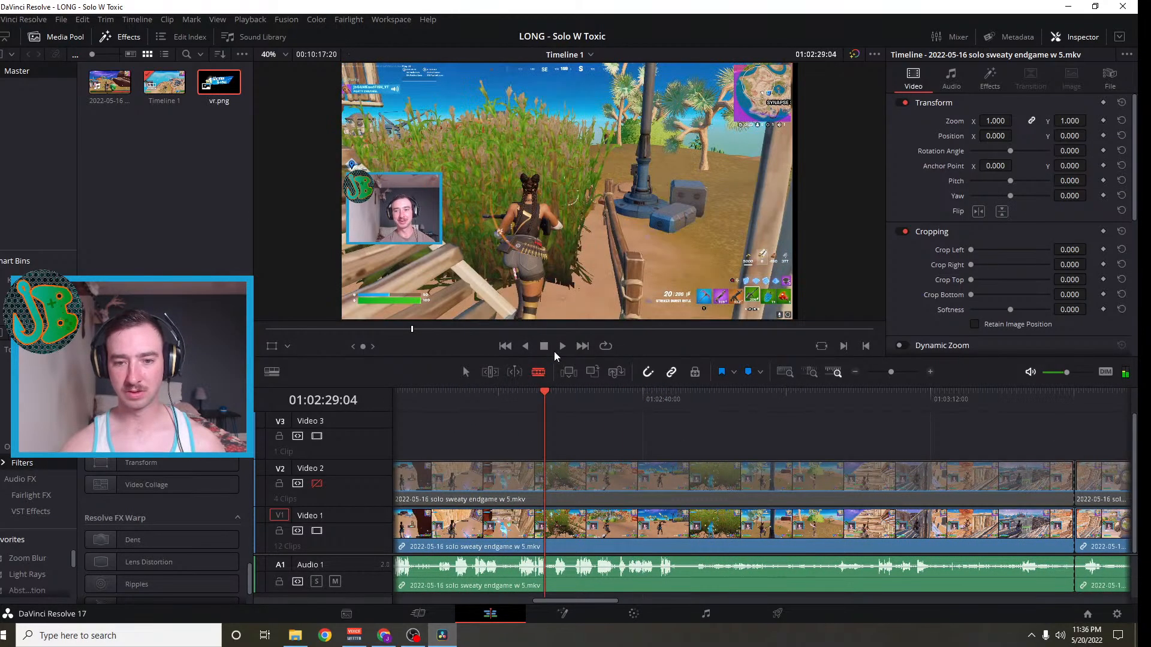
click(558, 347)
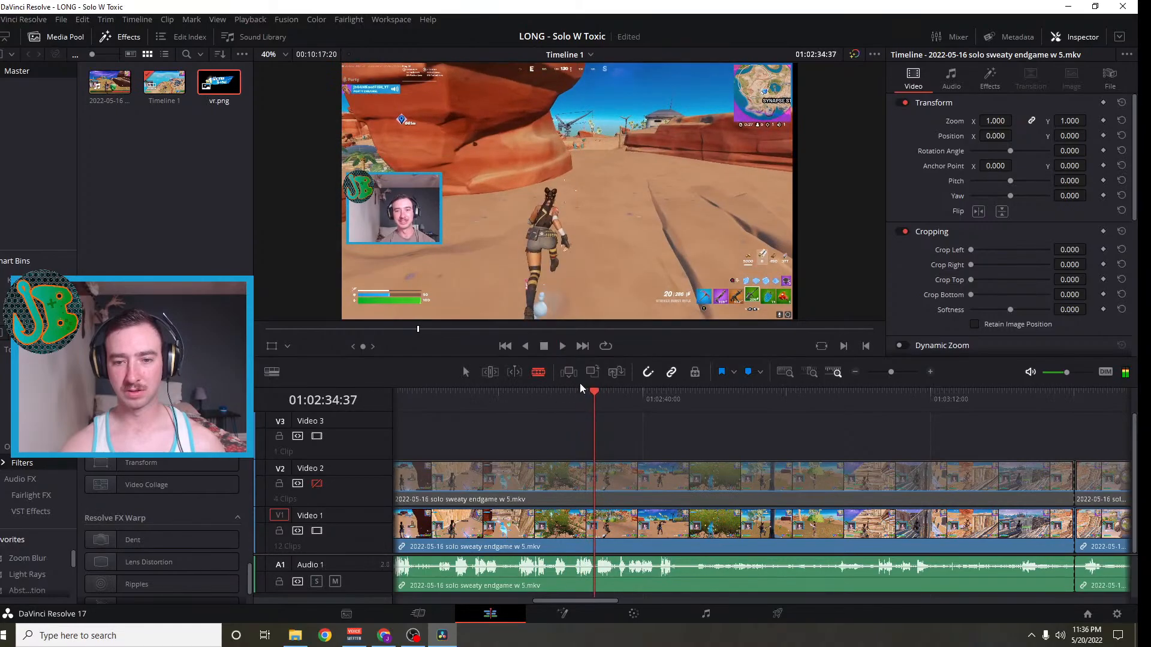
Check the gameplay passages starting at 01:02:44:00 and 01:03:05:32 to find the next cut point
drag(595, 391, 679, 416)
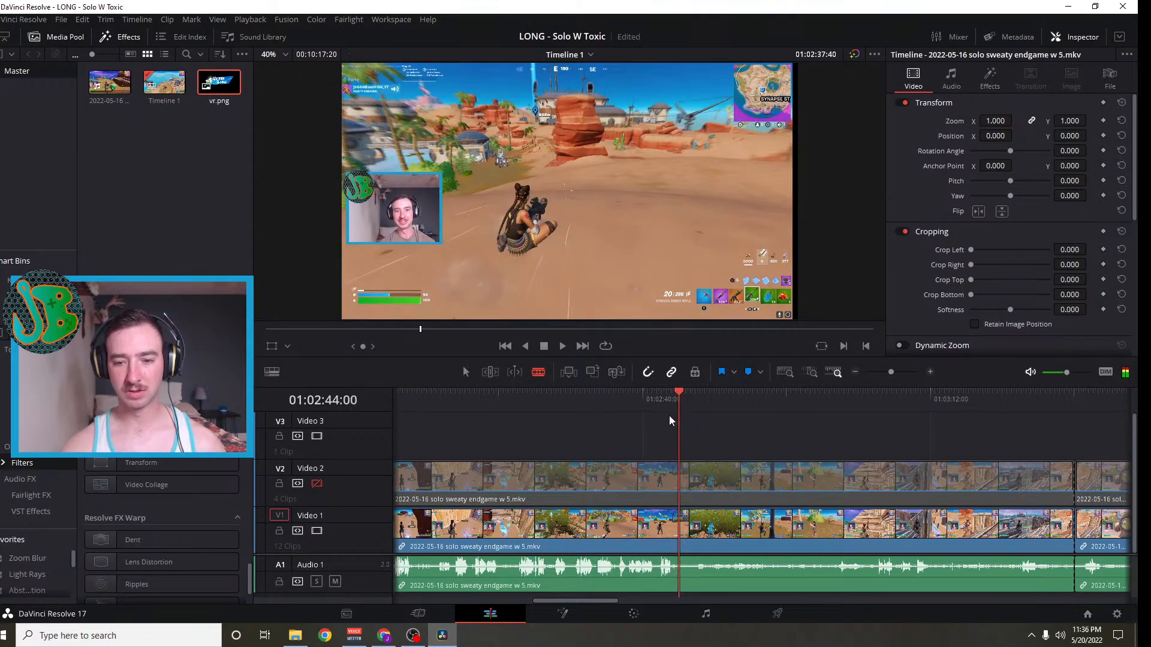
click(562, 346)
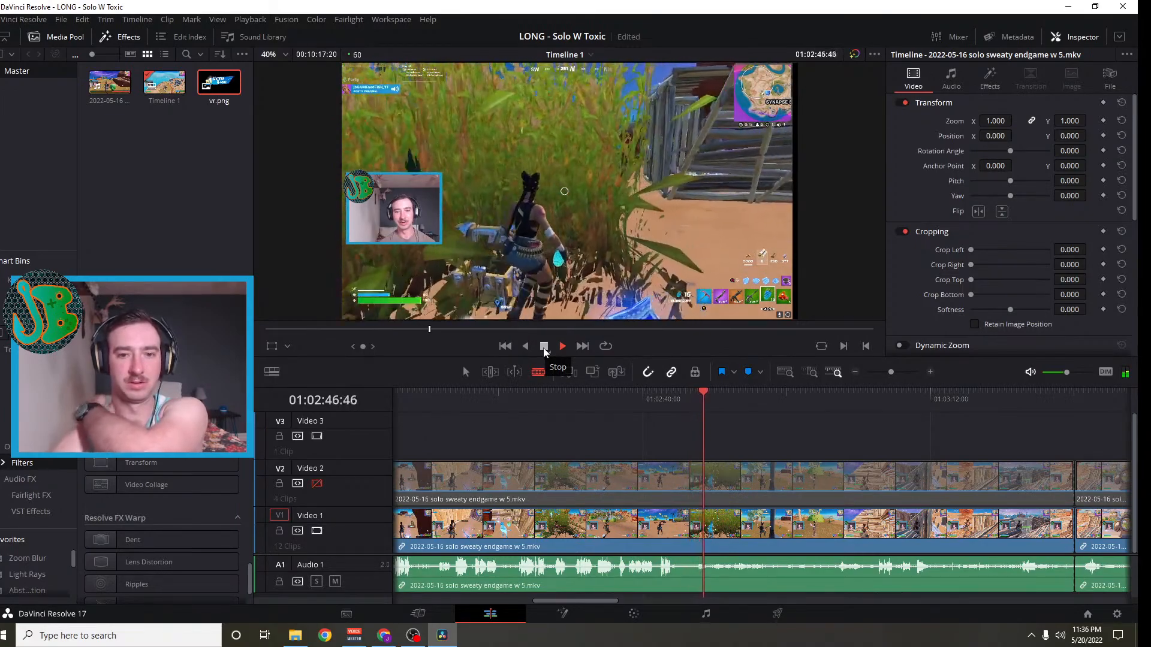
click(545, 348)
drag(700, 391, 868, 449)
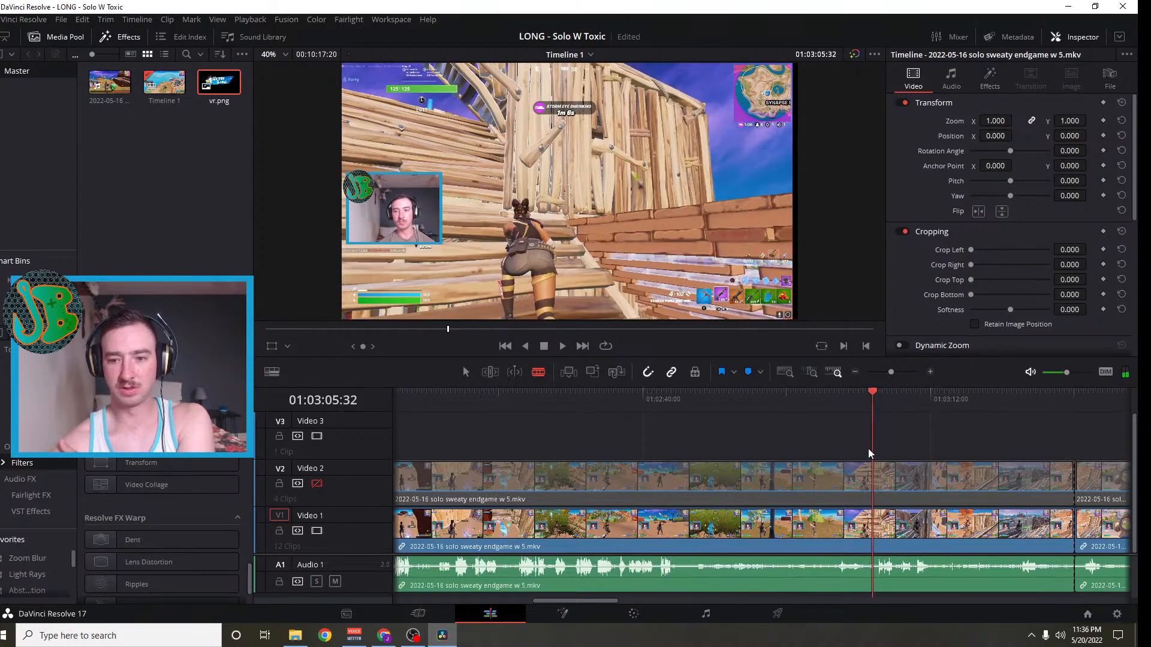
click(562, 348)
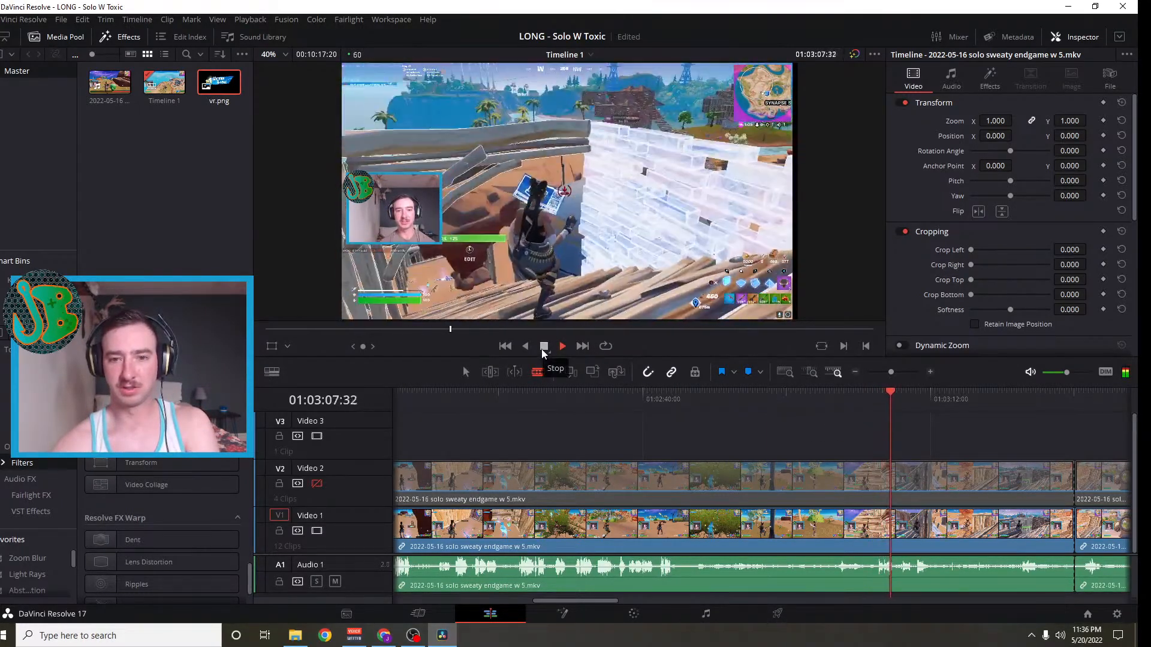
click(542, 350)
Split the Video 2 and Video 1 clips at 01:02:44:20 and delete the pieces from there to the 01:03:28:02 cut with their linked audio
drag(895, 389, 682, 439)
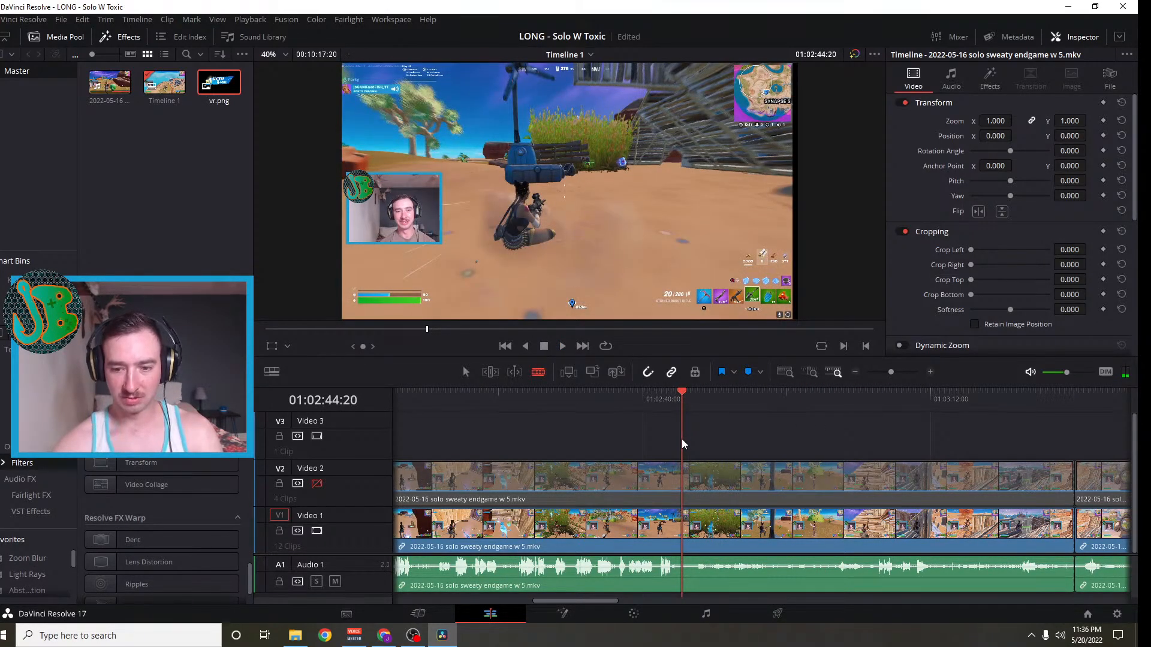
click(687, 517)
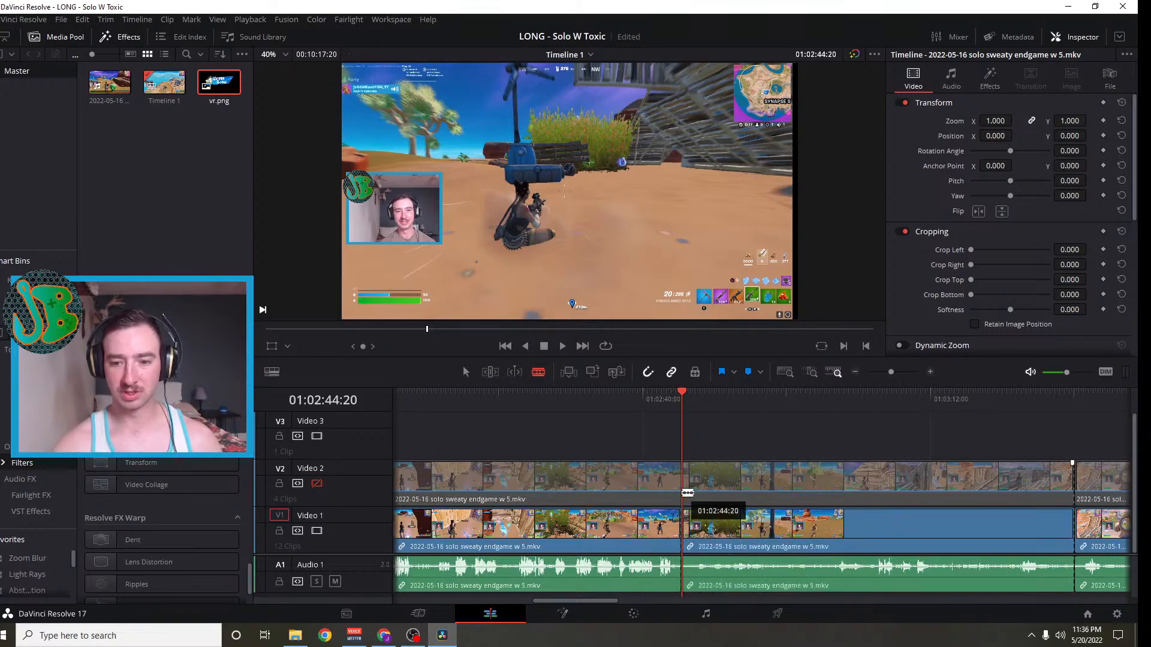
click(682, 479)
click(465, 371)
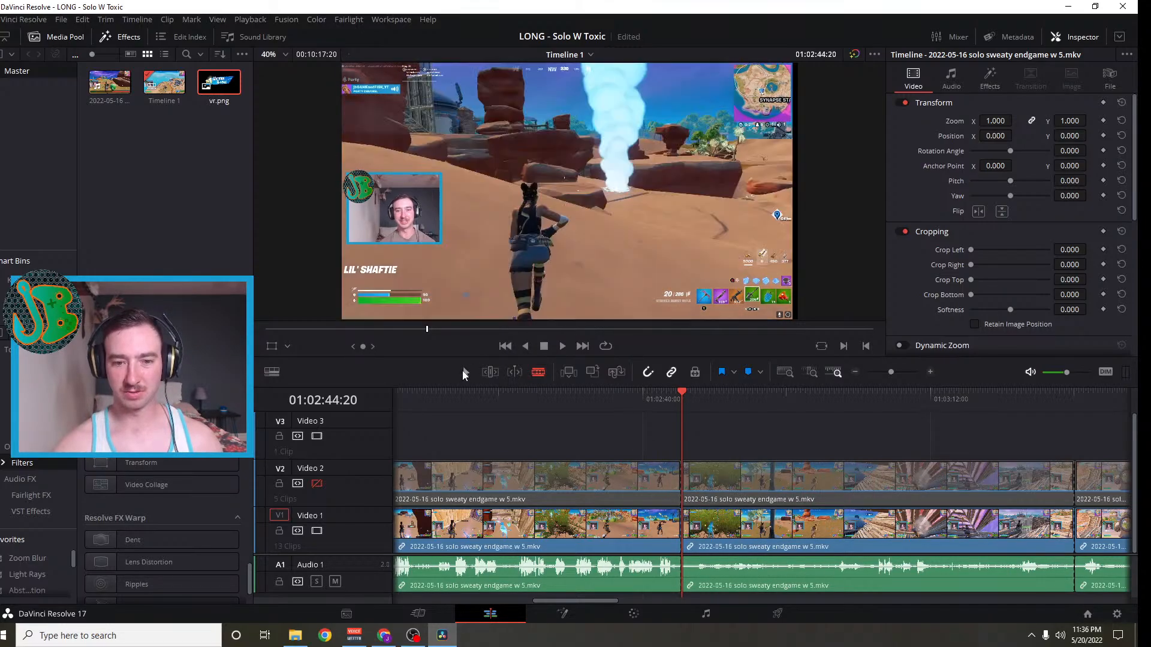
click(809, 484)
ctrl+click(826, 528)
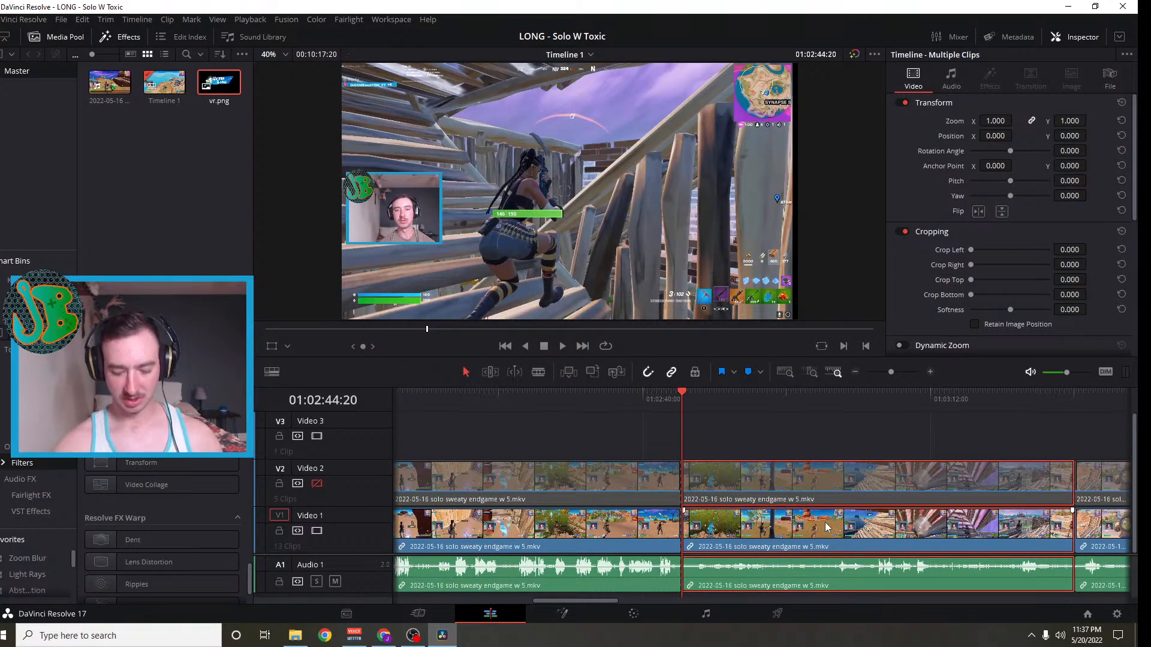
key(BackSpace)
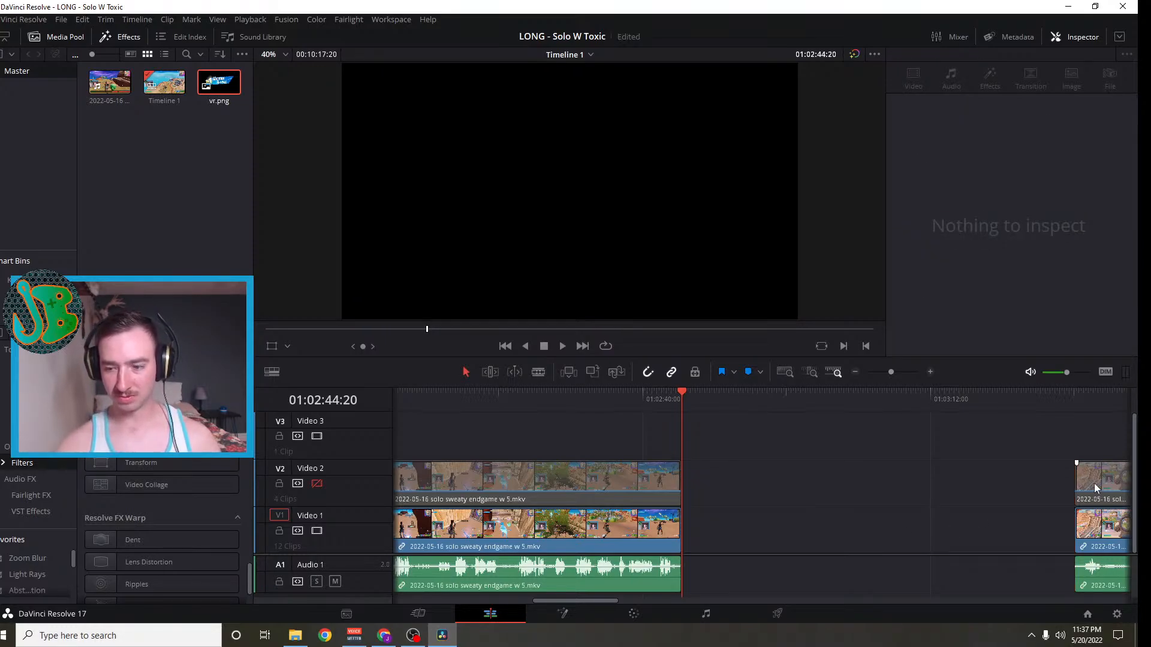
Move the remaining Video 2 and Video 1 clips with linked audio back to 01:02:44:20 to close the gap
click(1094, 484)
ctrl+click(1107, 537)
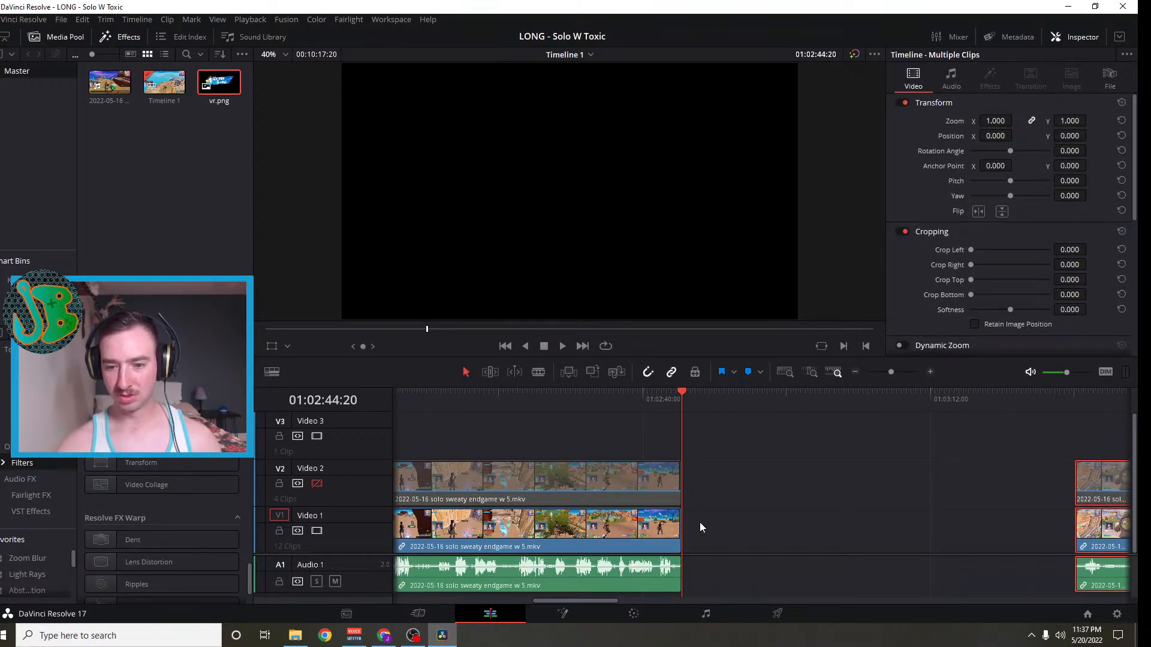
click(856, 373)
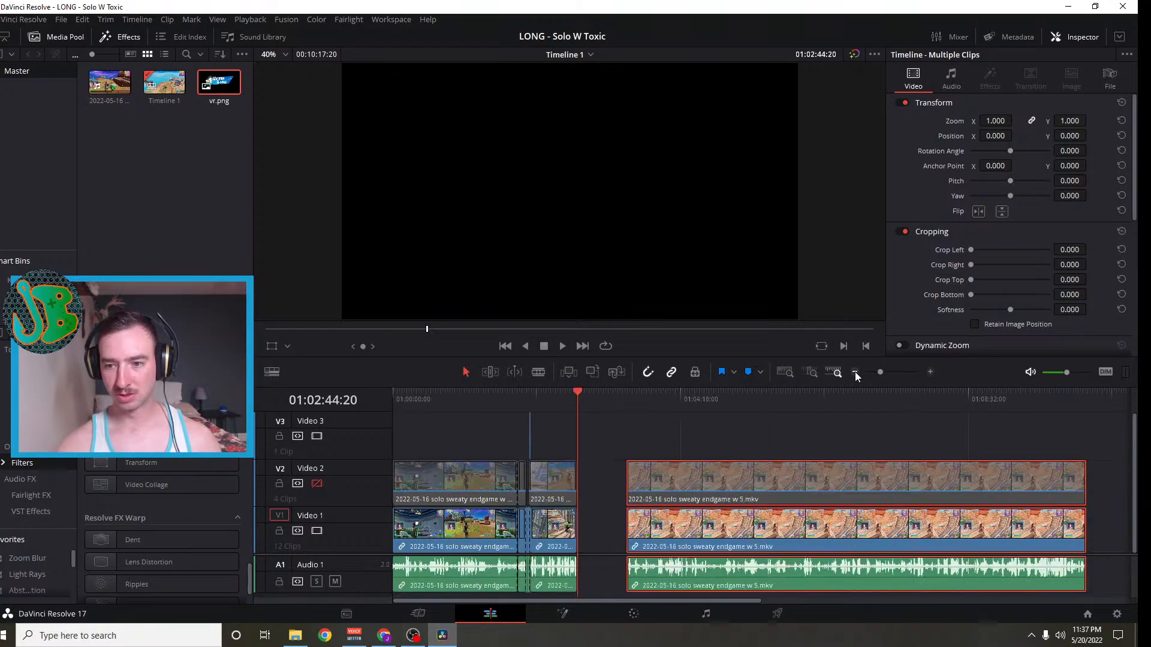
click(855, 372)
click(930, 372)
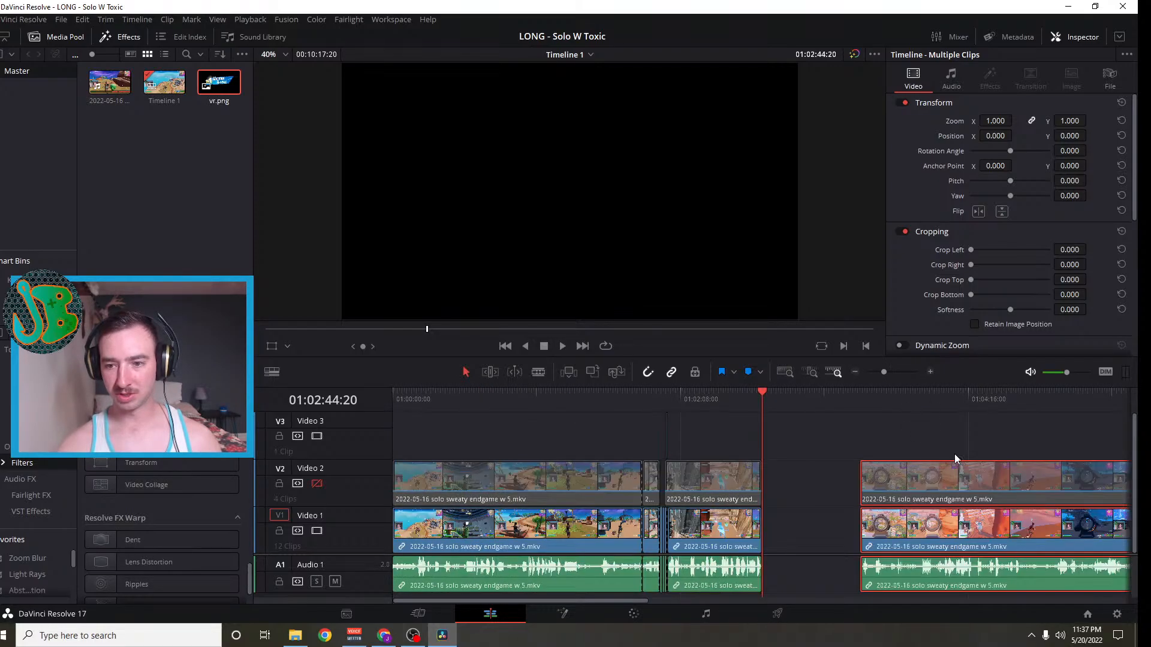
drag(959, 482, 894, 491)
Find the cut point in the opening gameplay and split its Video 2 and Video 1 clips at 01:01:17:52
drag(755, 393, 322, 443)
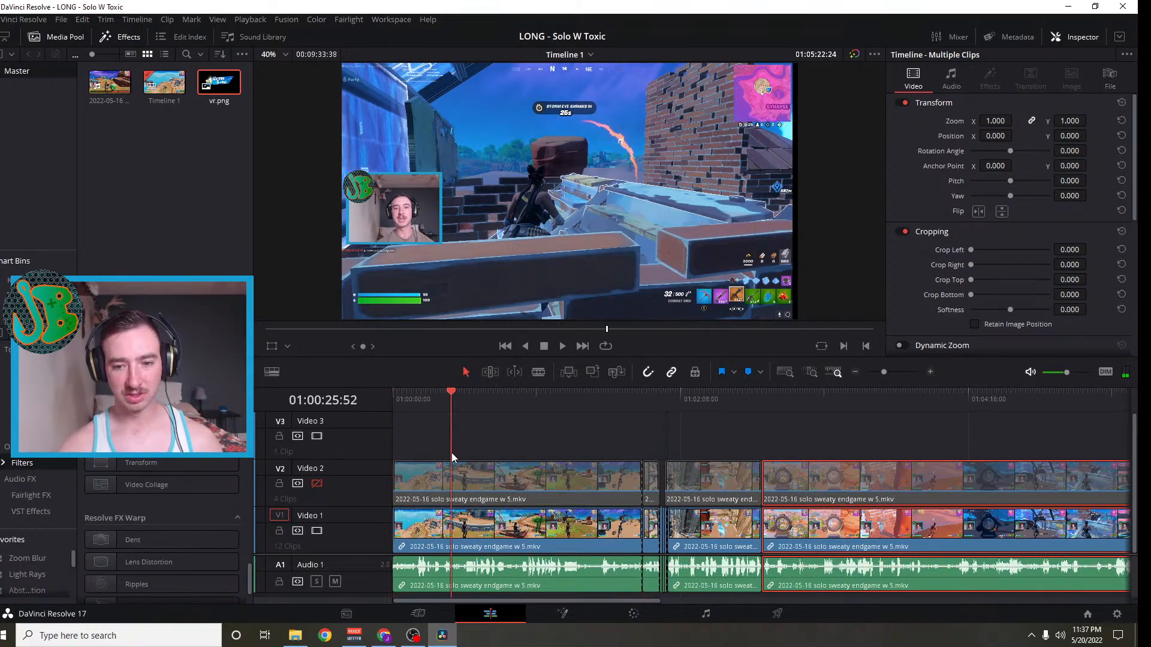
drag(451, 456, 598, 489)
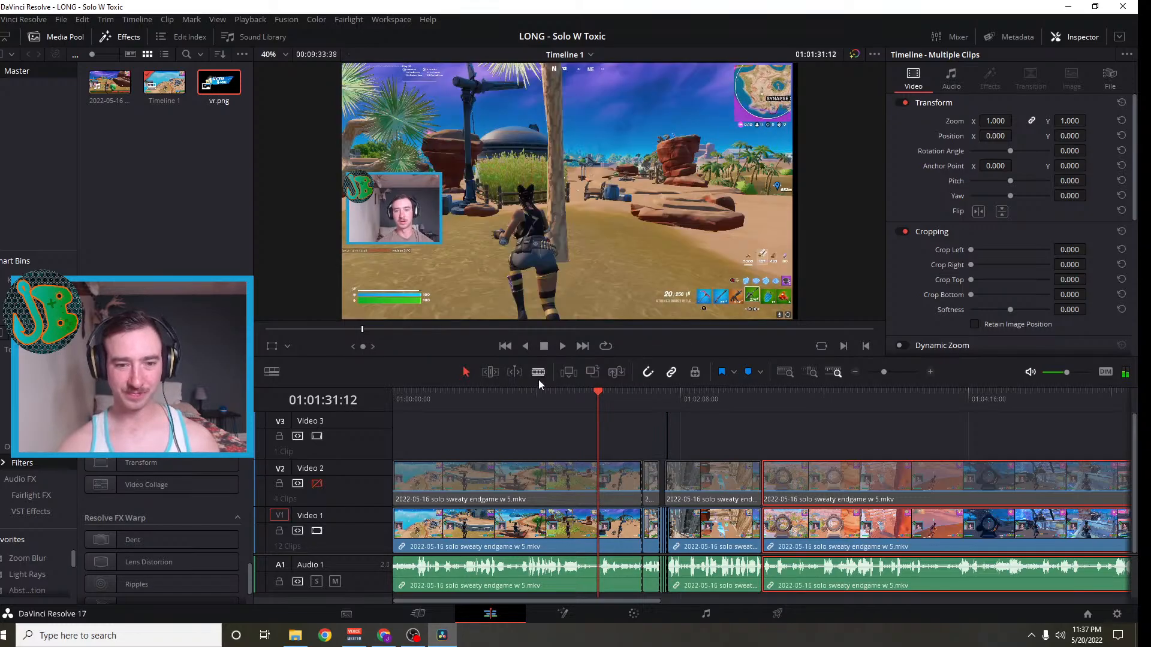
drag(599, 391, 567, 391)
key(b)
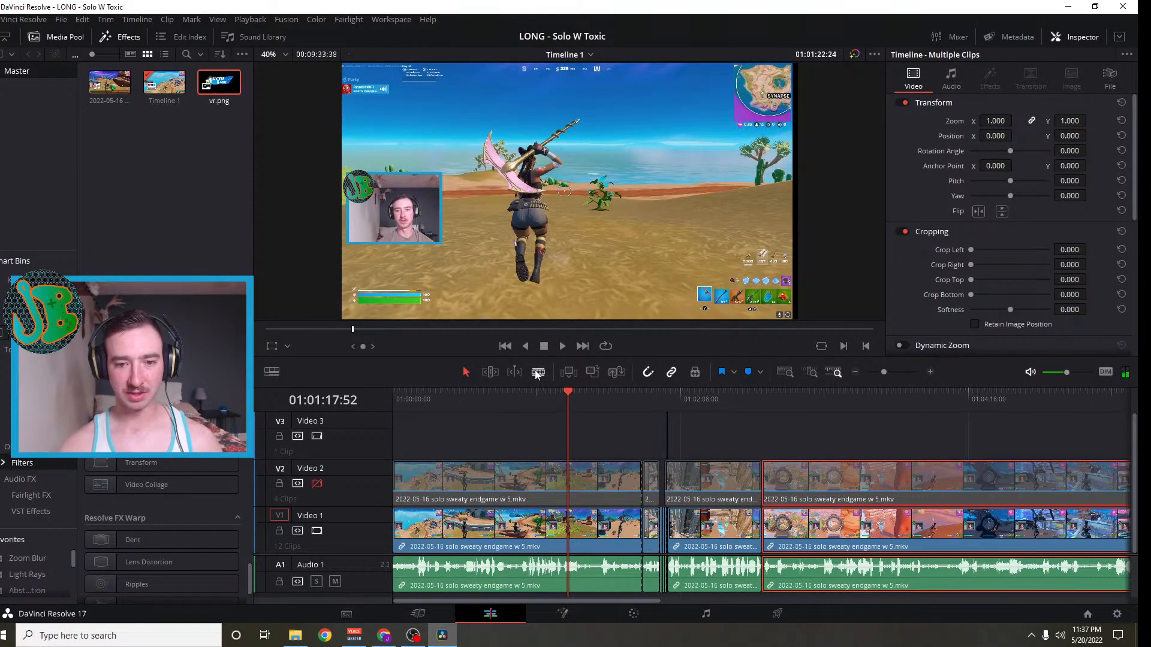
click(573, 481)
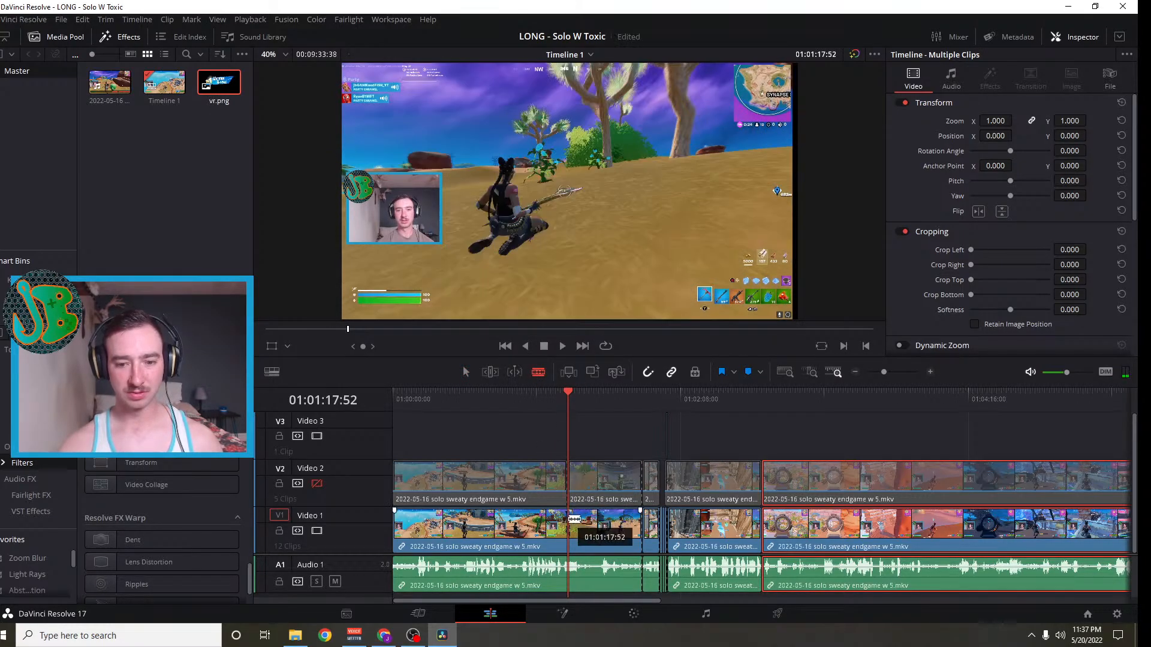
click(574, 519)
Delete the opening Video 2 and Video 1 pieces with linked audio before 01:01:17:52
click(466, 372)
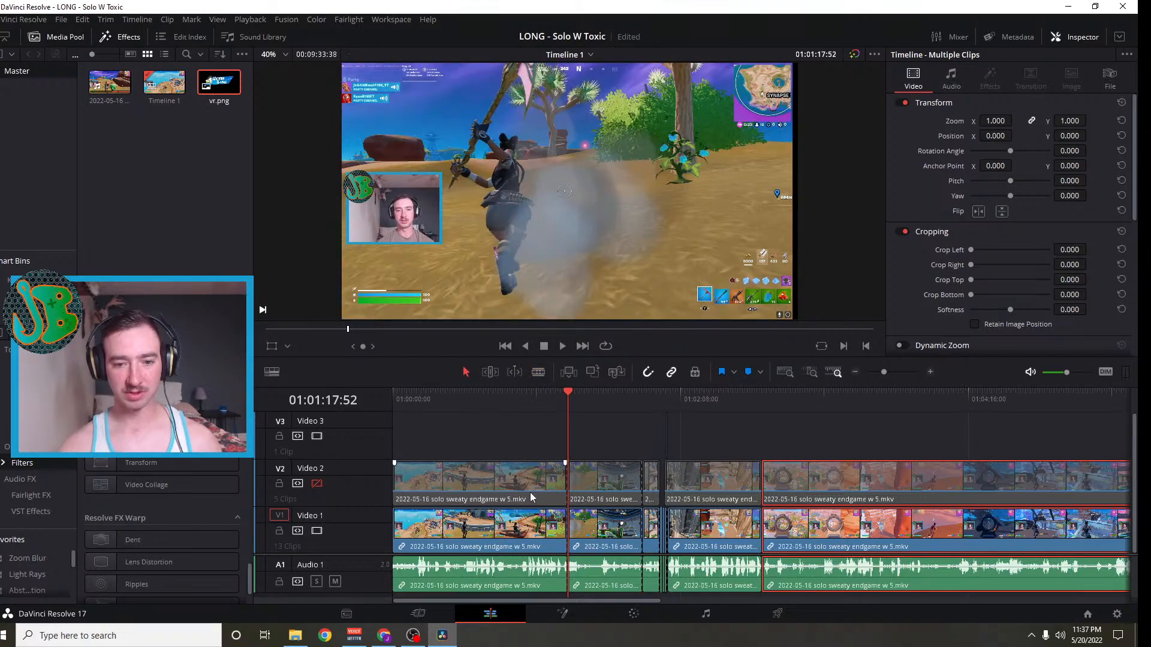
click(529, 490)
ctrl+click(519, 531)
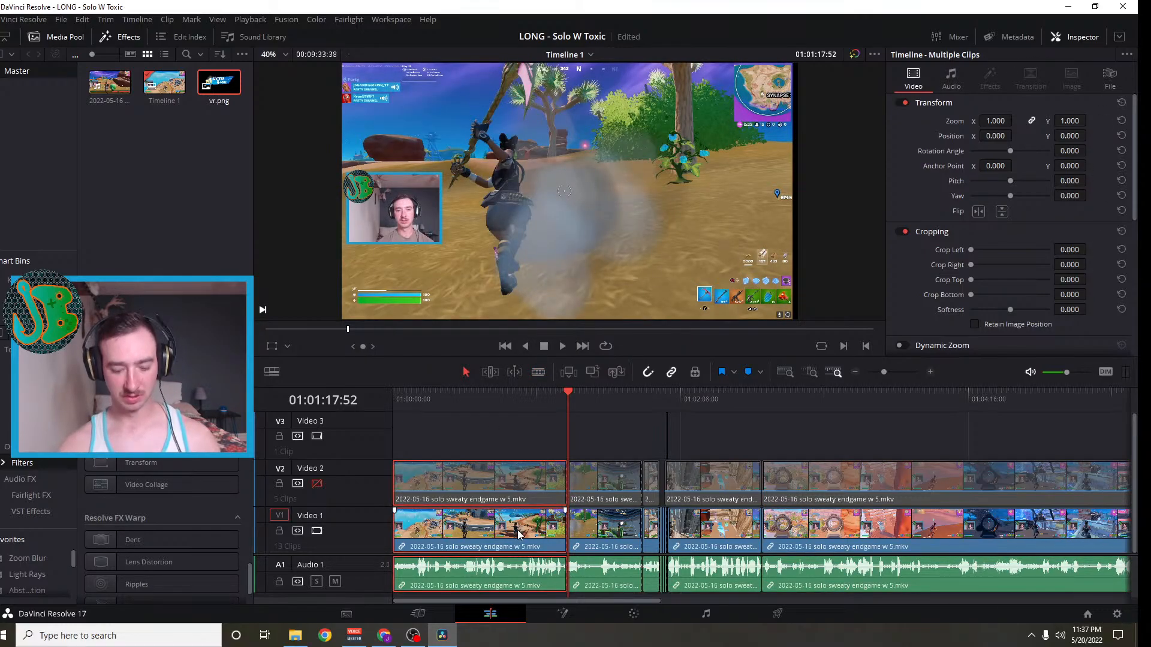
key(BackSpace)
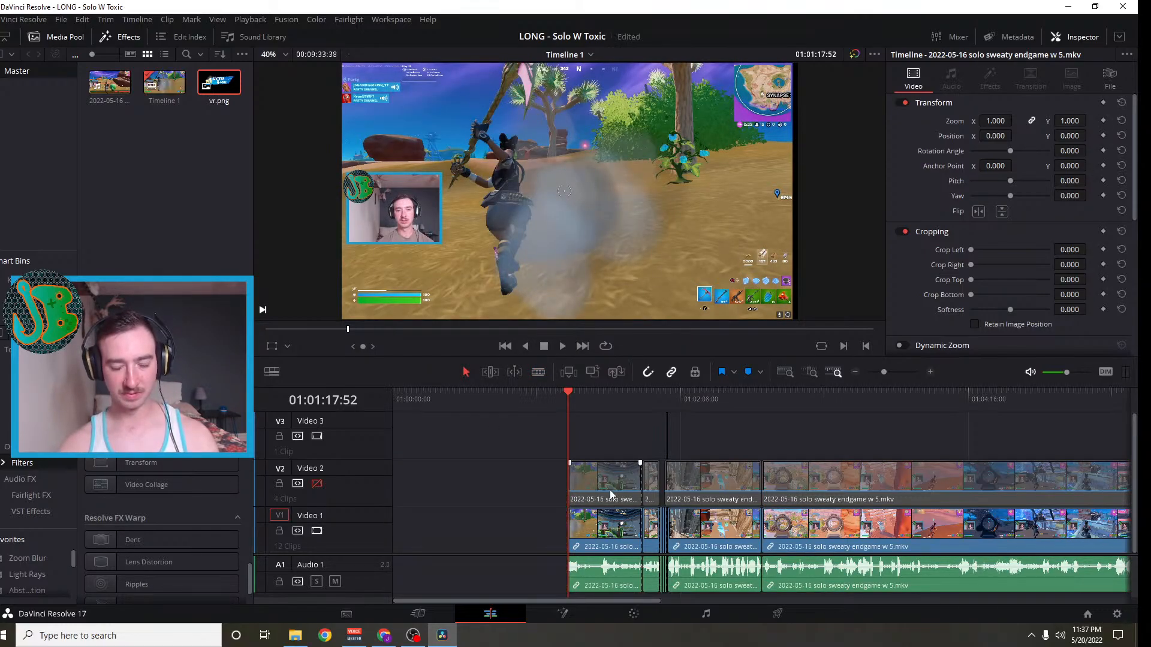
Move all remaining clips together to the start of the timeline at 01:00:00:00
click(594, 438)
key(ctrl+a)
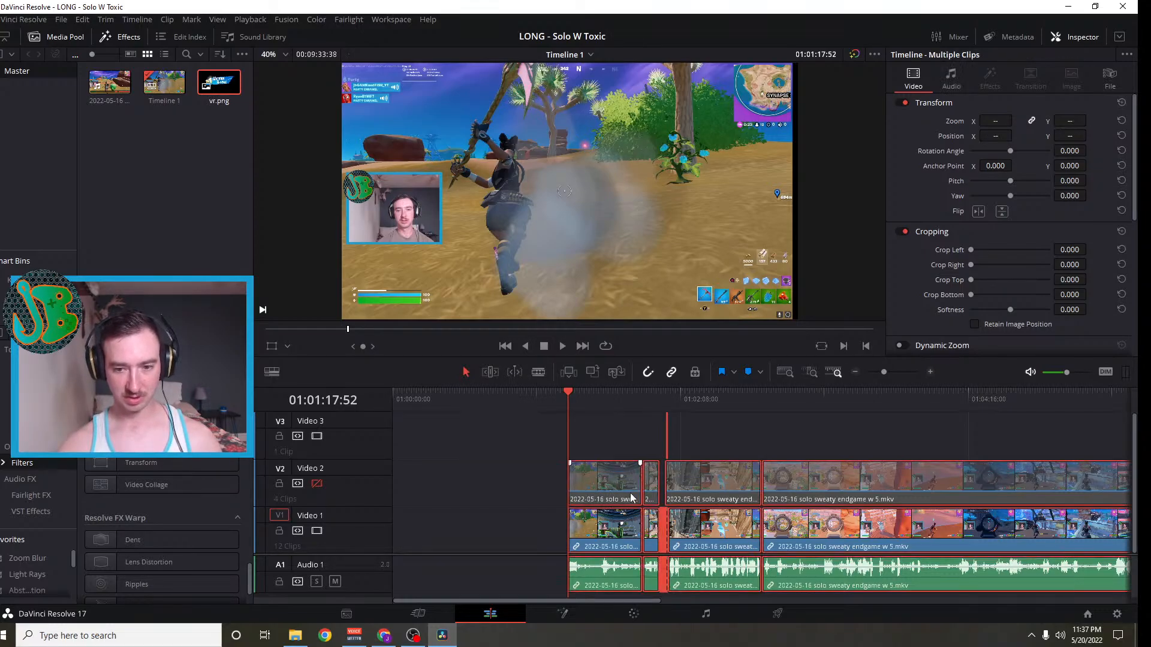
drag(608, 495, 431, 496)
Skim the shortened timeline and play the gameplay from 01:01:26:28 to find a passage to cut
drag(569, 393, 607, 430)
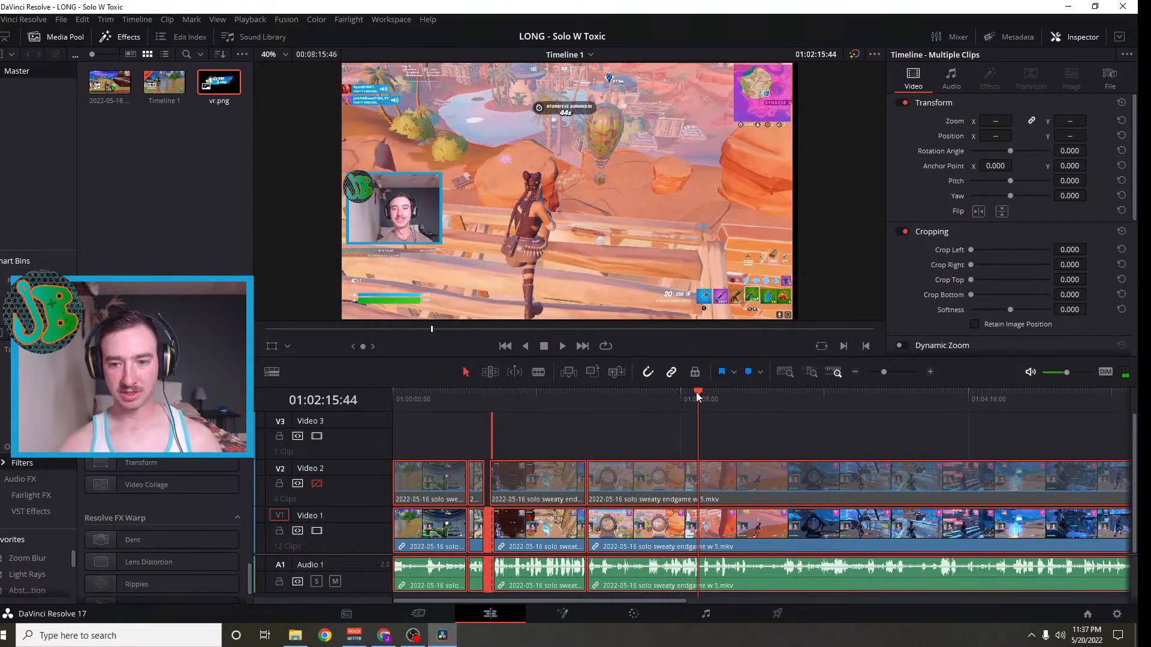
drag(1015, 441, 533, 499)
drag(535, 500, 604, 502)
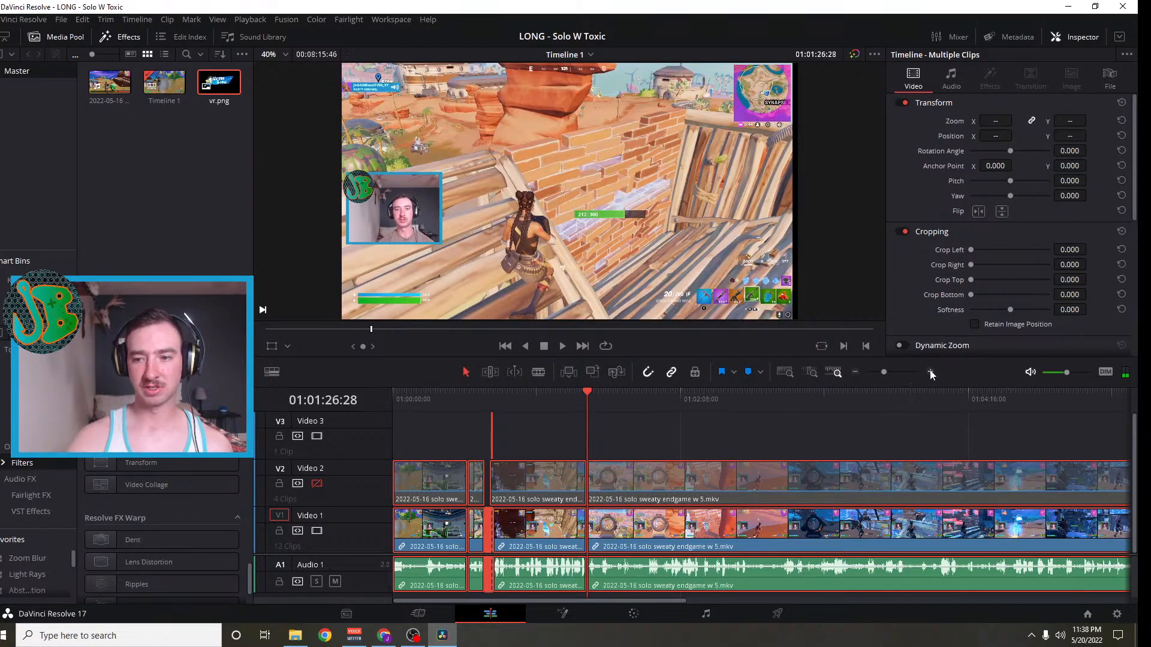
click(929, 371)
click(823, 445)
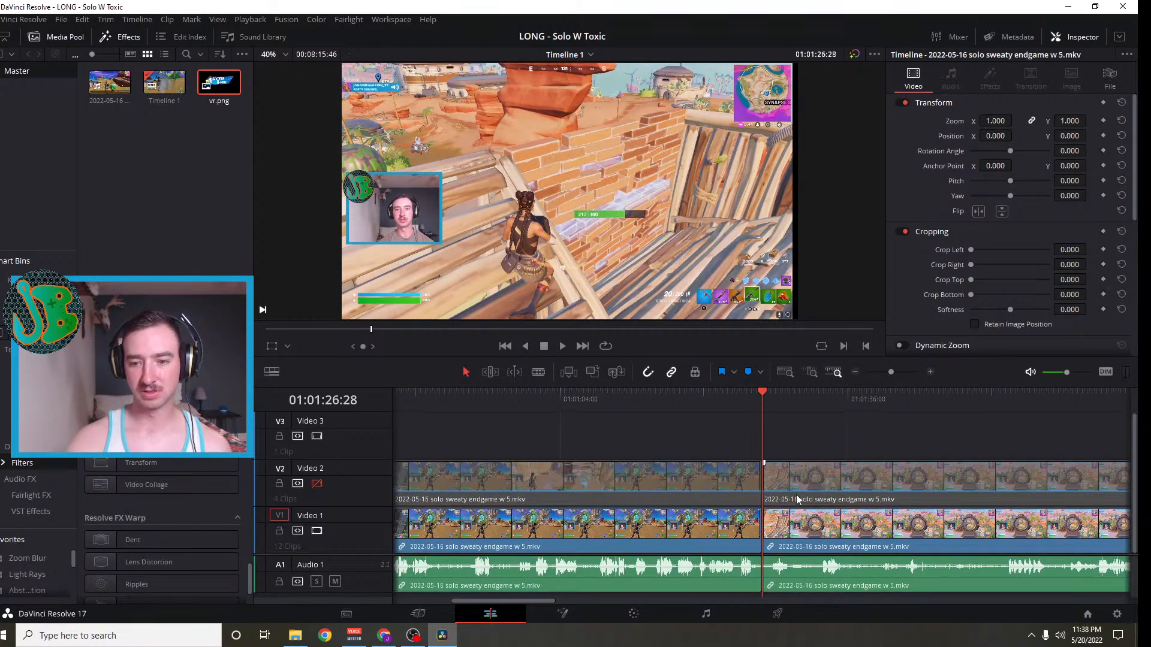
click(563, 346)
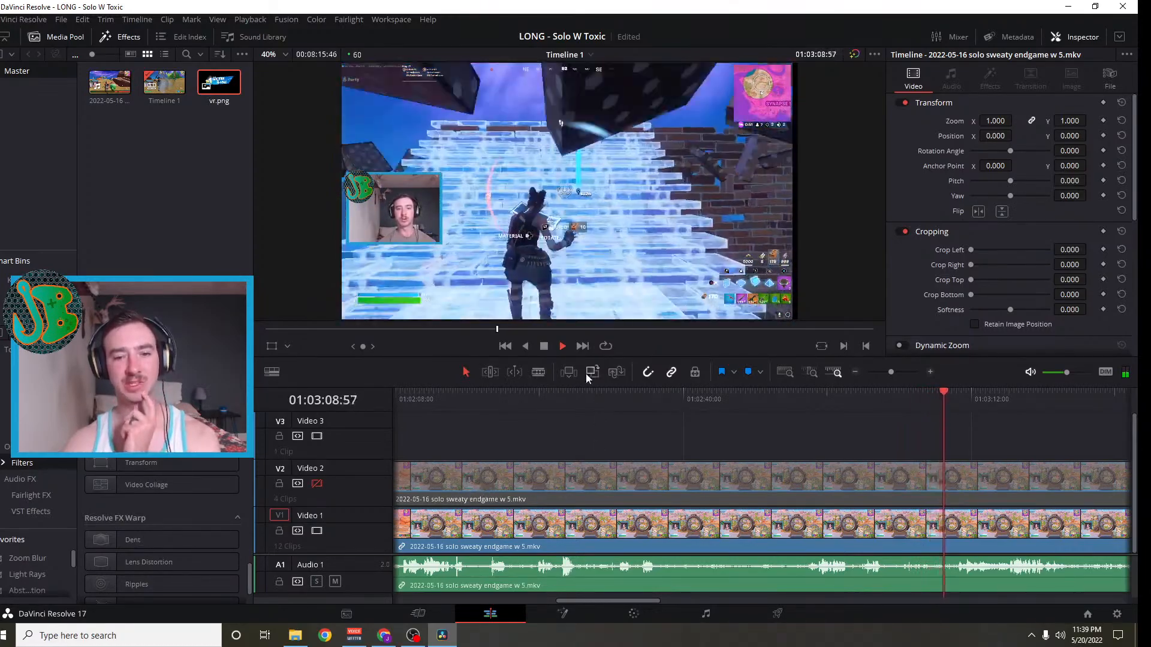
click(544, 346)
Split the Video 1 clip with its linked audio and the Video 2 clip at 01:03:02:08
drag(948, 393, 882, 434)
click(537, 372)
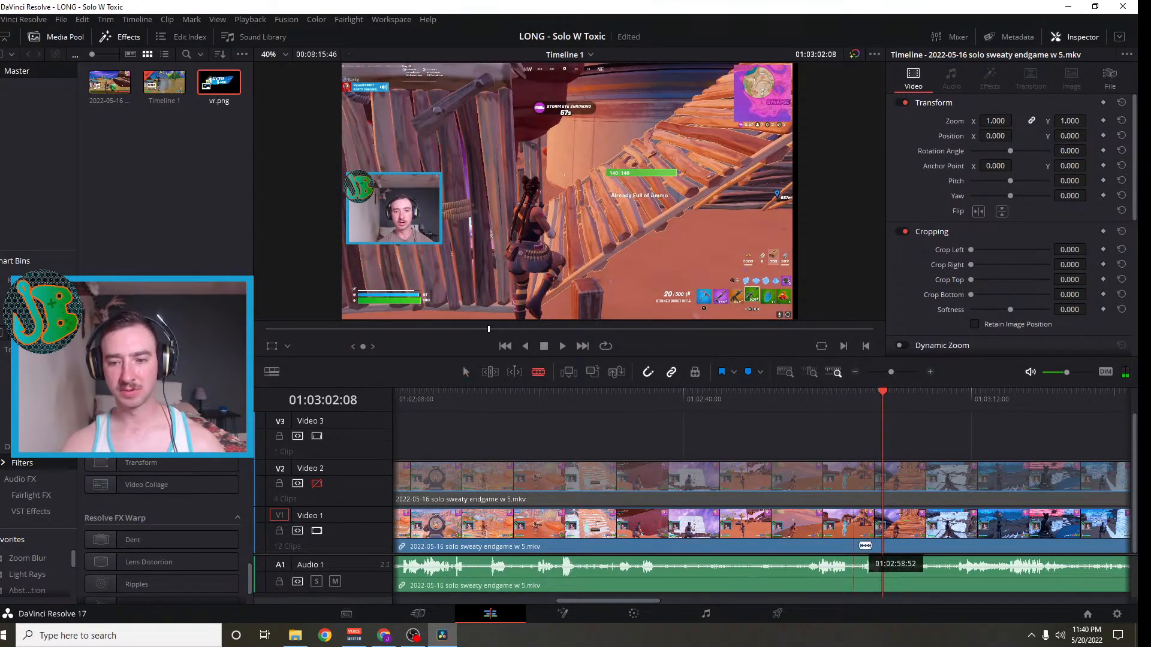
click(882, 547)
click(888, 492)
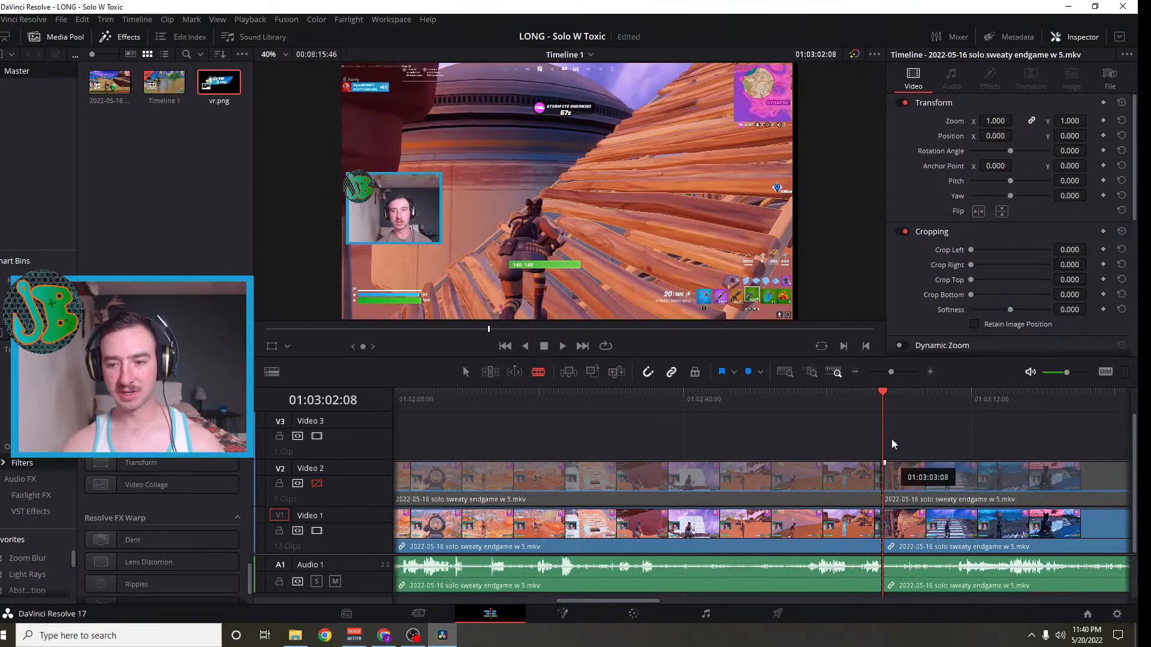
Check the gameplay before the 01:03:02:08 cut and split the Video 1 and Video 2 clips at 01:02:37:32
drag(883, 391, 807, 405)
drag(674, 436, 635, 438)
click(560, 346)
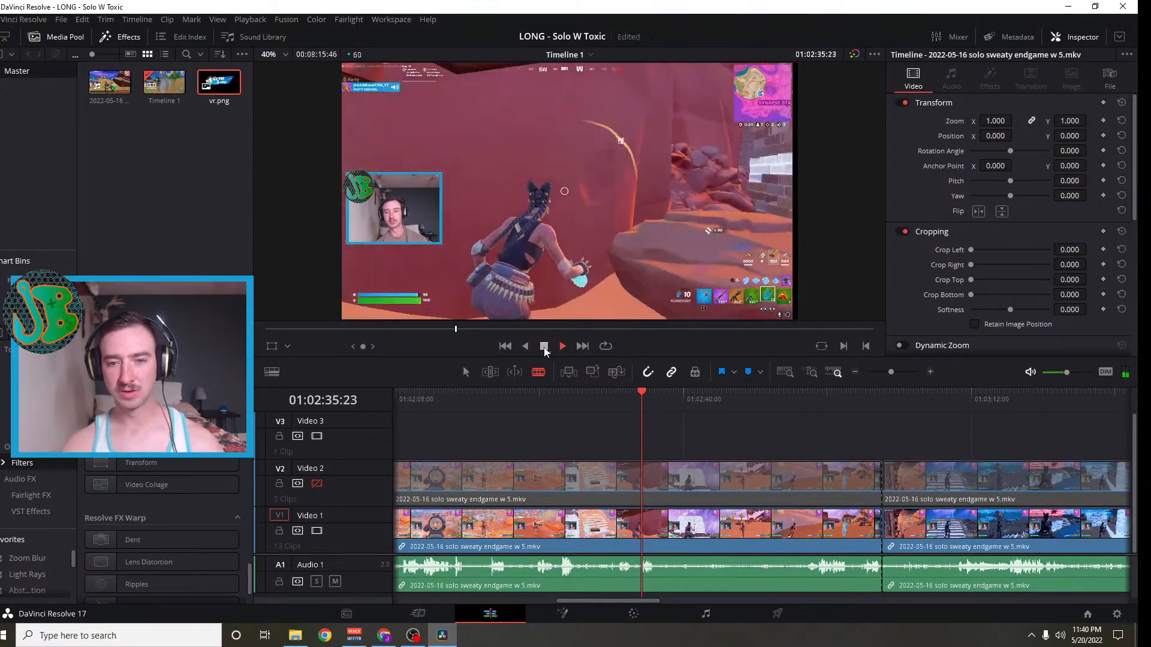
click(544, 346)
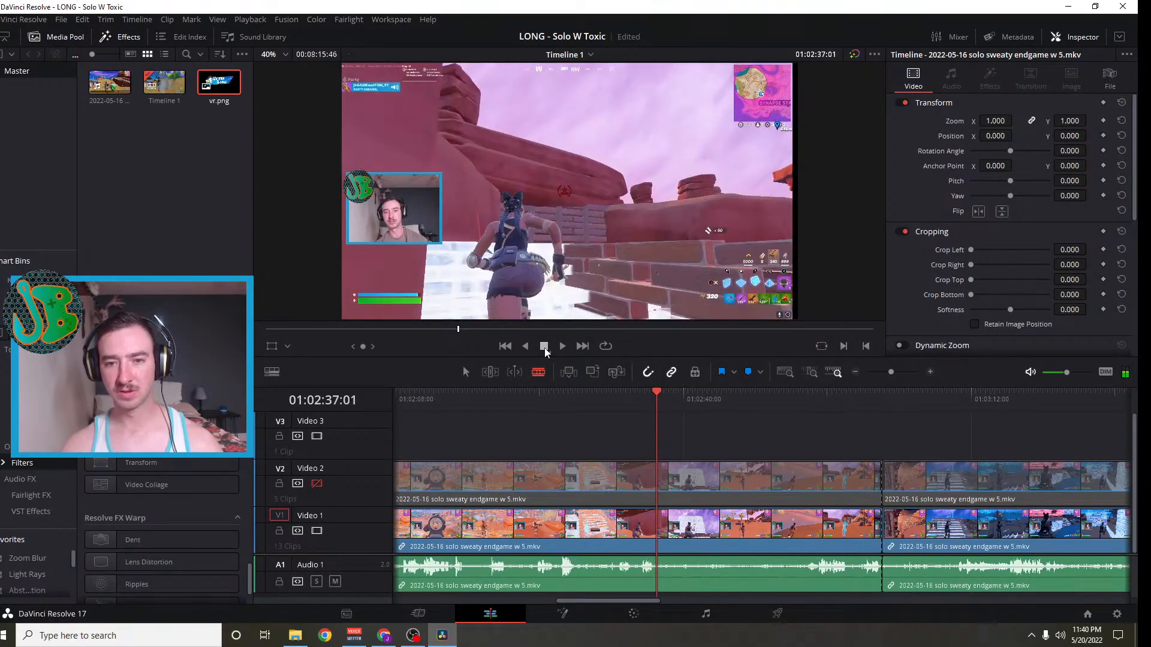
click(662, 396)
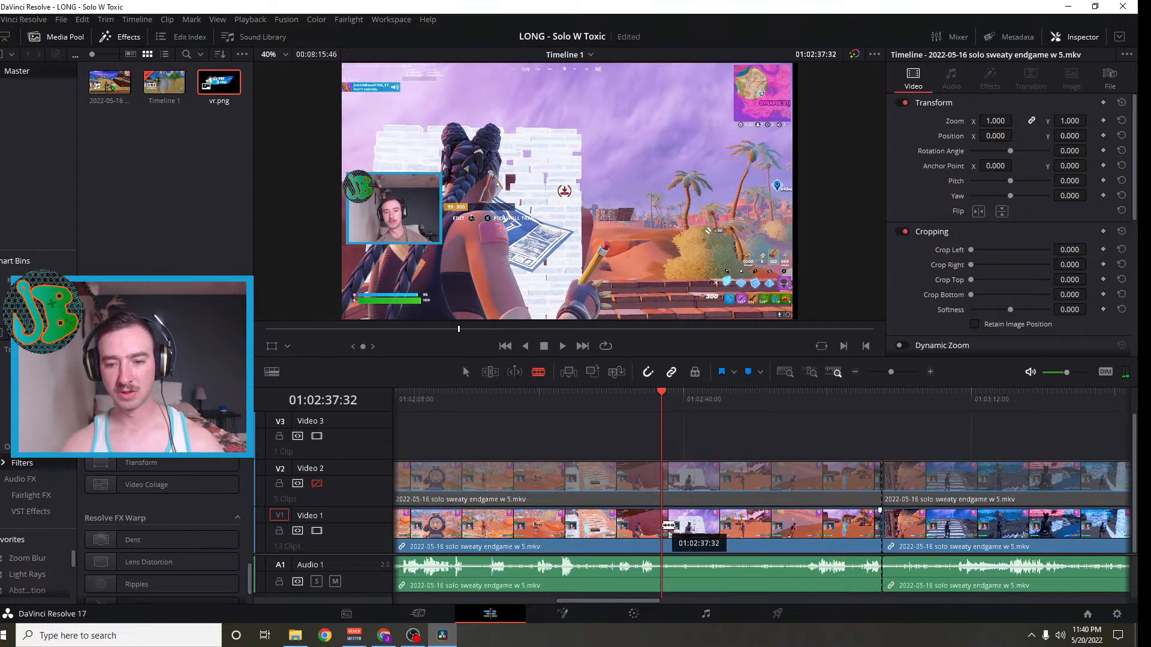
key(ctrl+b)
click(660, 490)
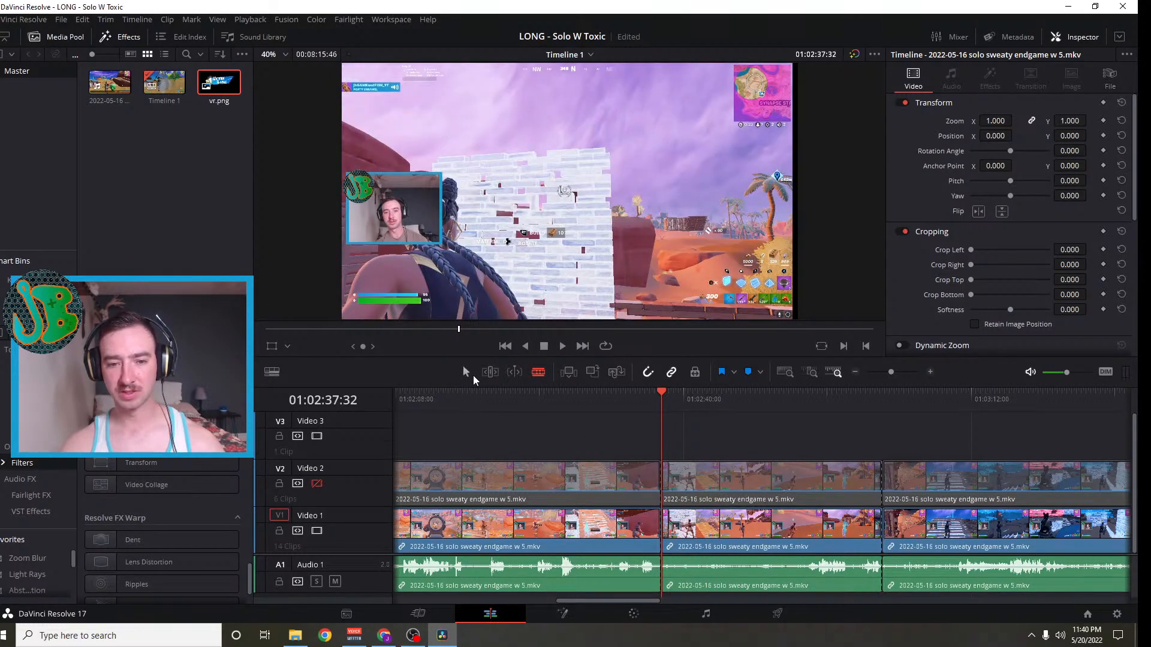
Delete the Video 2 and Video 1 pieces with linked audio between 01:02:37:32 and 01:03:02:08
click(466, 373)
click(746, 484)
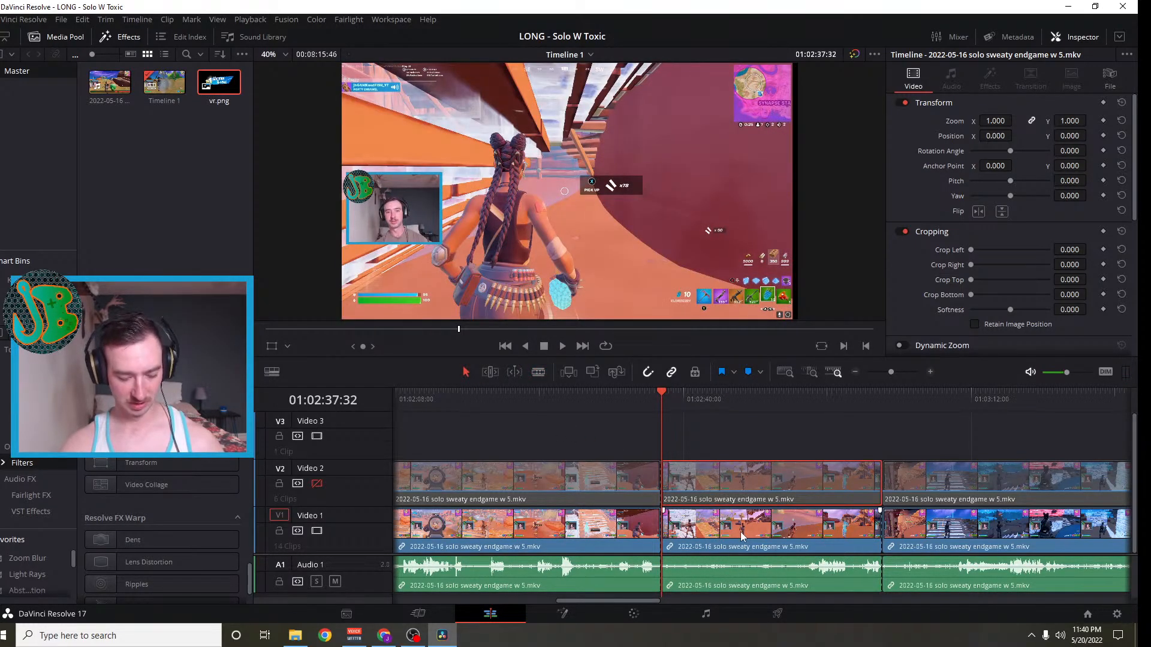
ctrl+click(742, 536)
key(BackSpace)
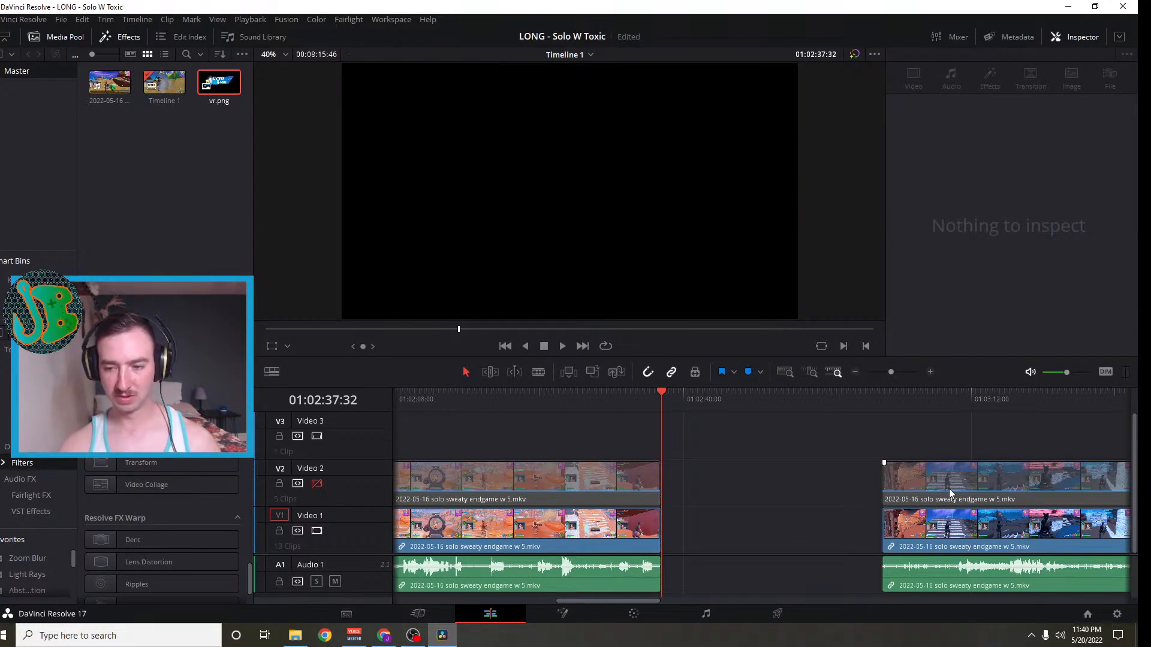
Move the following Video 2 and Video 1 clips with linked audio back to 01:02:37:32 to close the gap
click(949, 489)
ctrl+click(936, 522)
drag(926, 479, 708, 478)
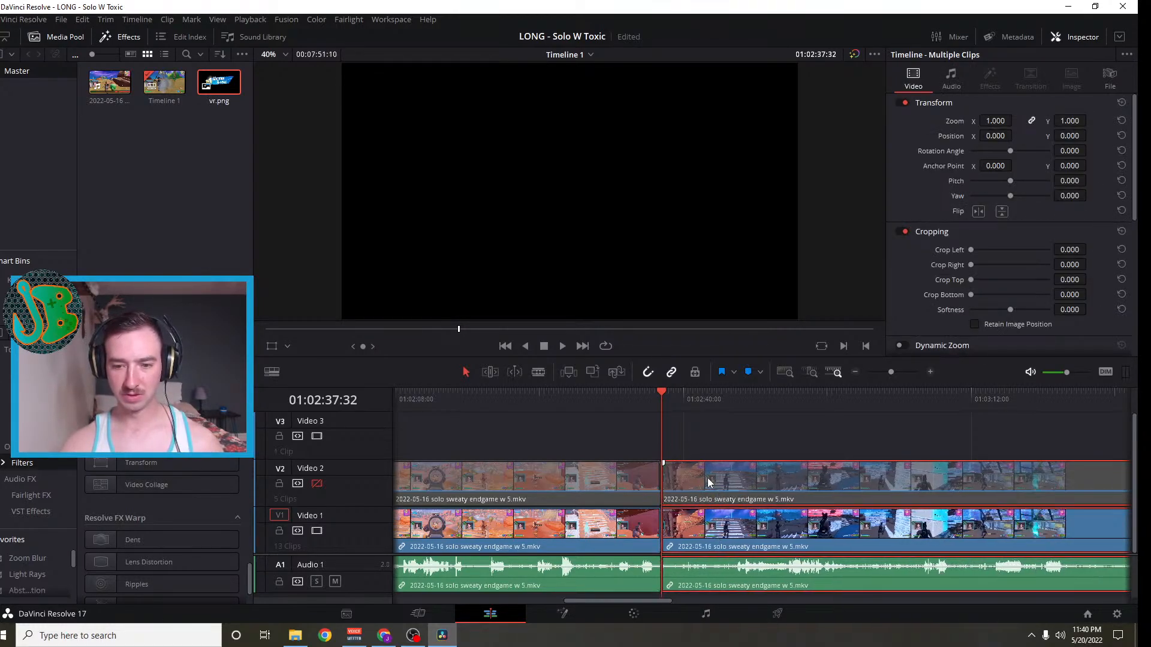
Review the gameplay around the closed gap and play from 01:02:37:32 through to the end of the timeline
drag(659, 394, 629, 497)
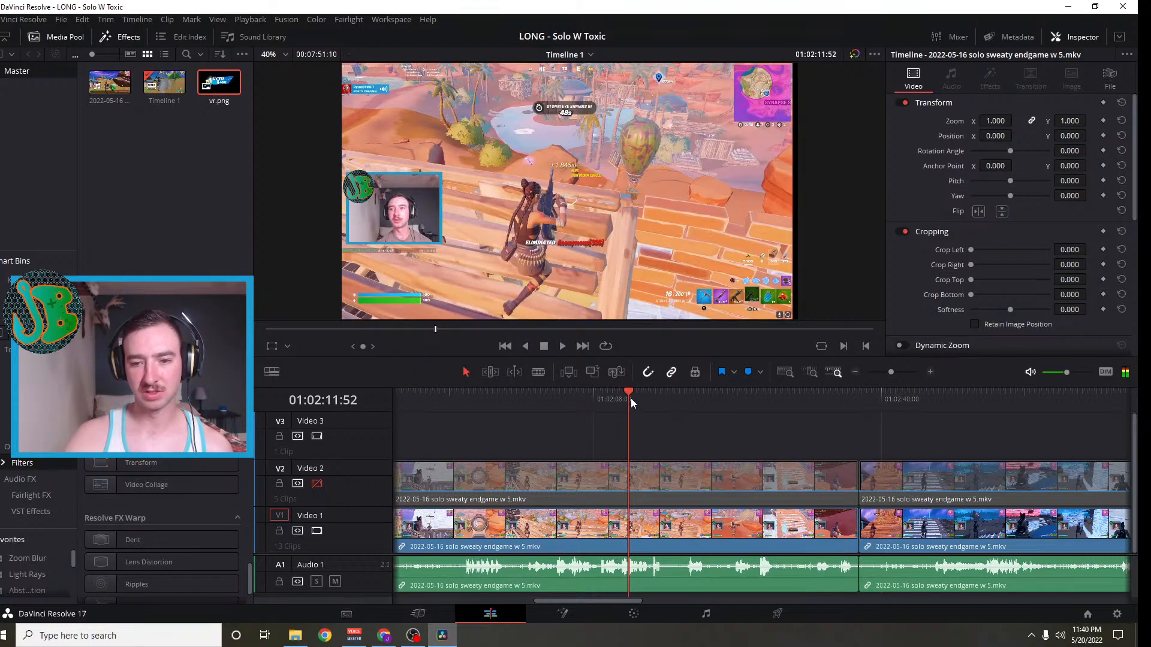
drag(629, 395, 1069, 484)
click(856, 371)
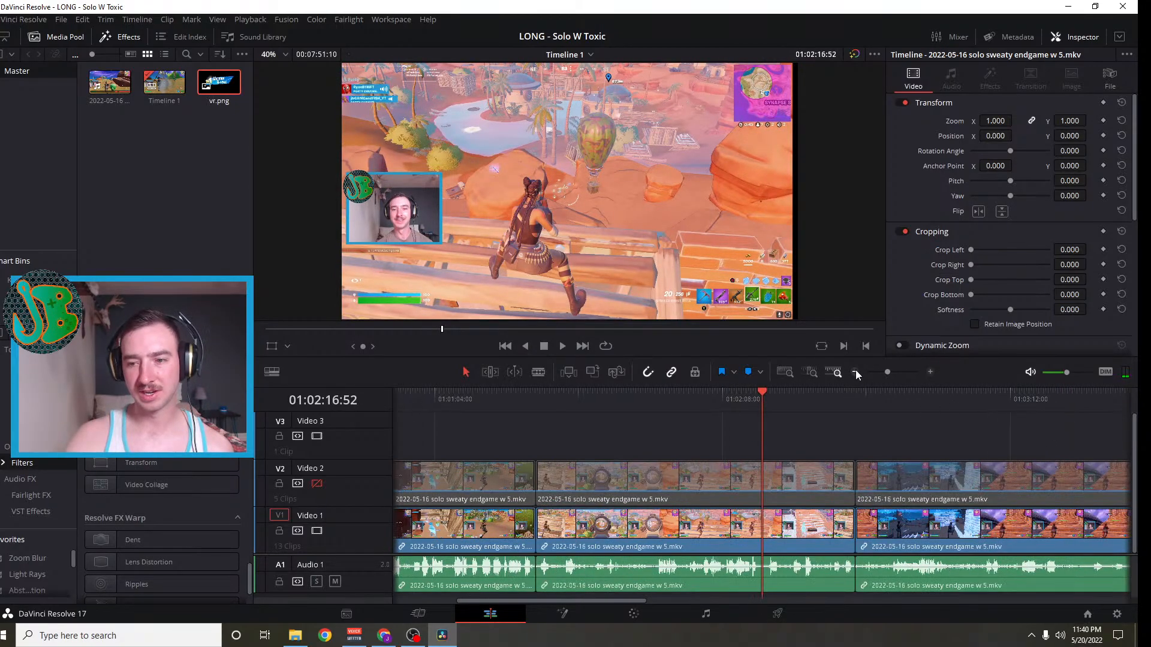
drag(761, 390, 855, 471)
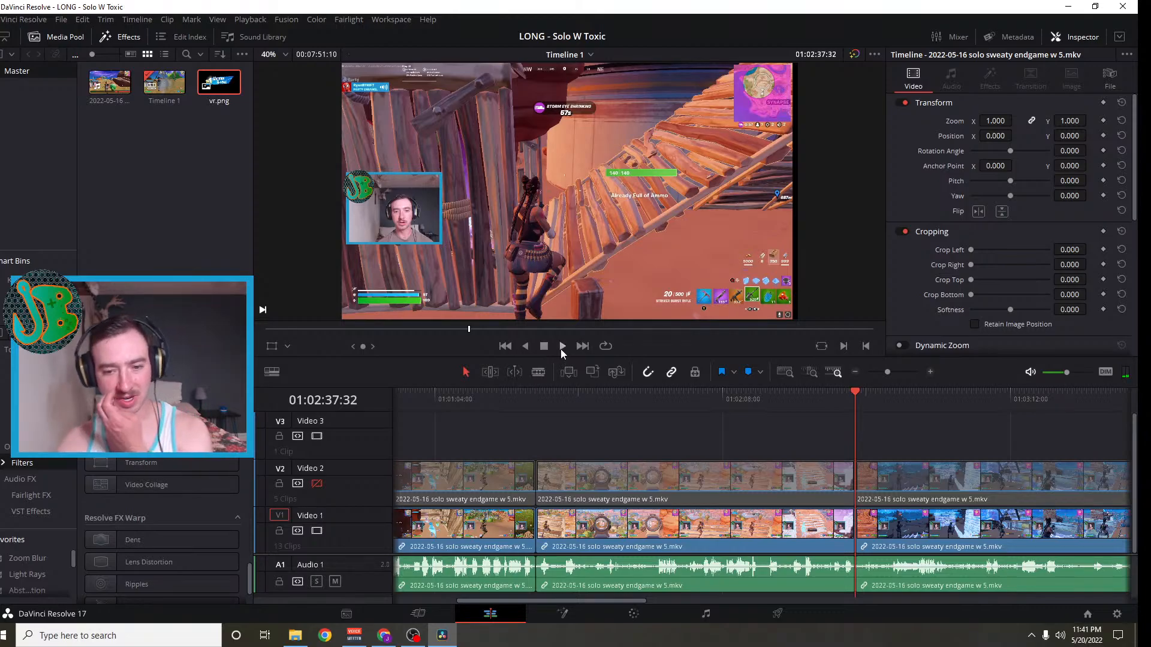
click(562, 347)
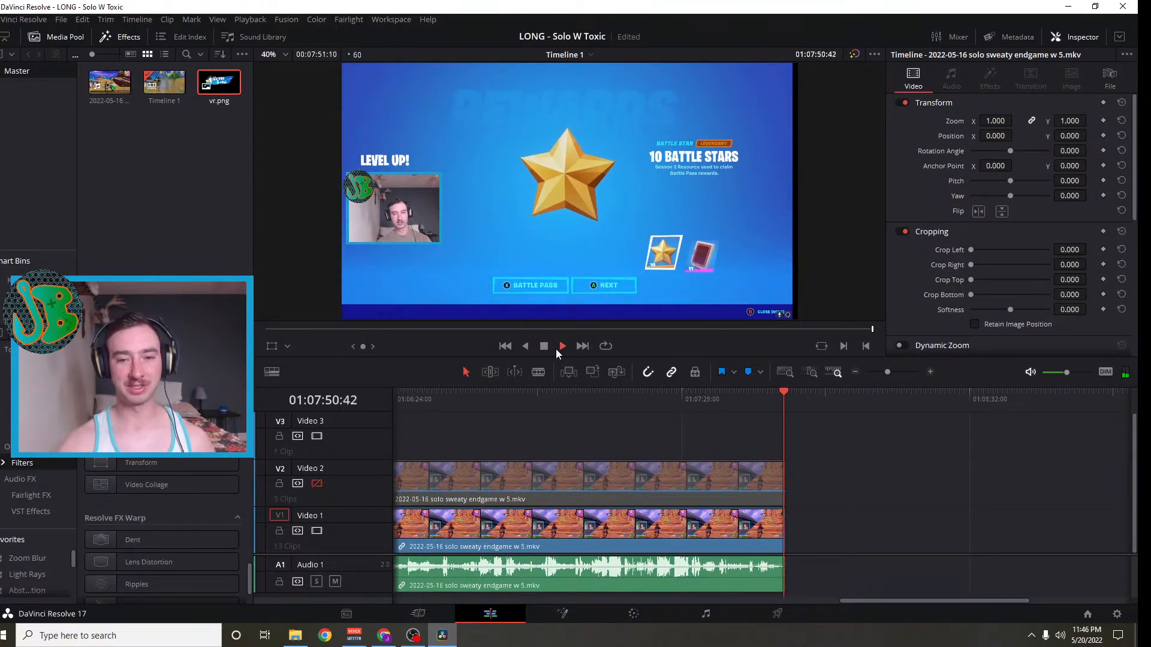
click(562, 347)
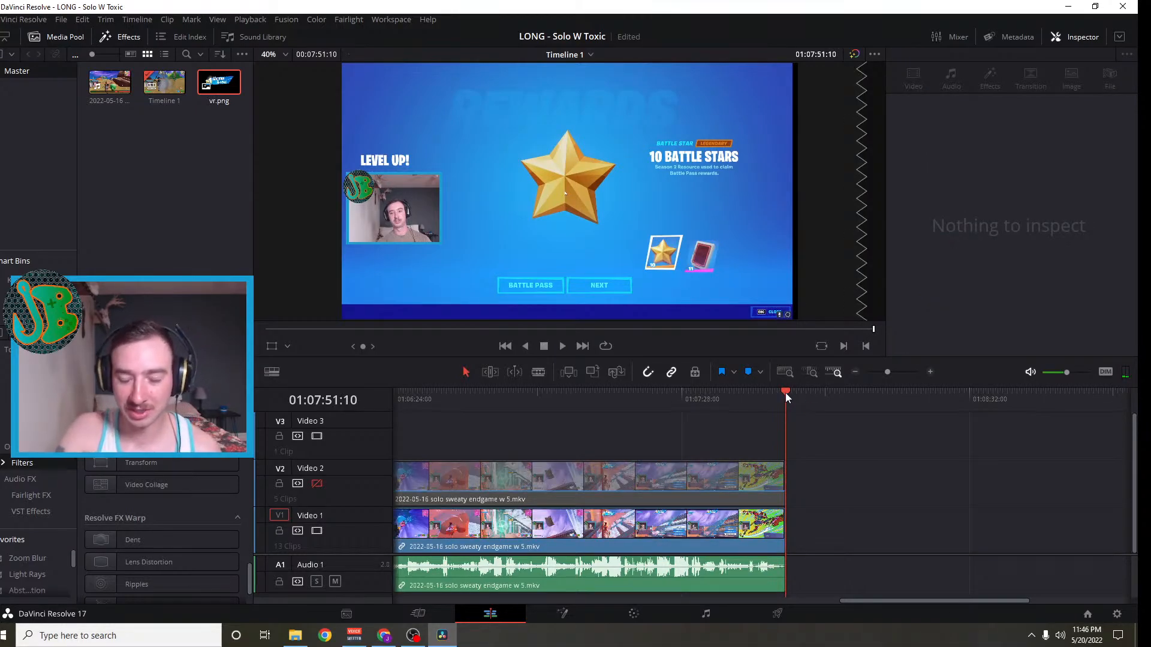
Replay the final Victory Royale passage and split the Video 1 and Video 2 clips at 01:07:22:33
drag(785, 393, 598, 414)
click(563, 346)
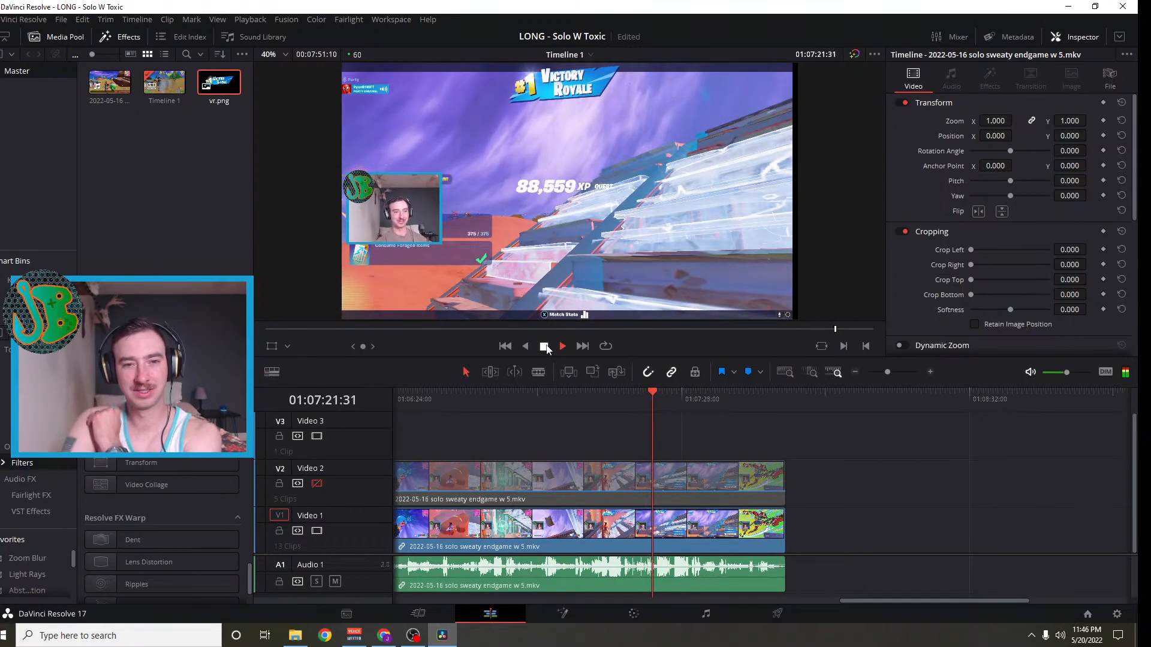
click(543, 347)
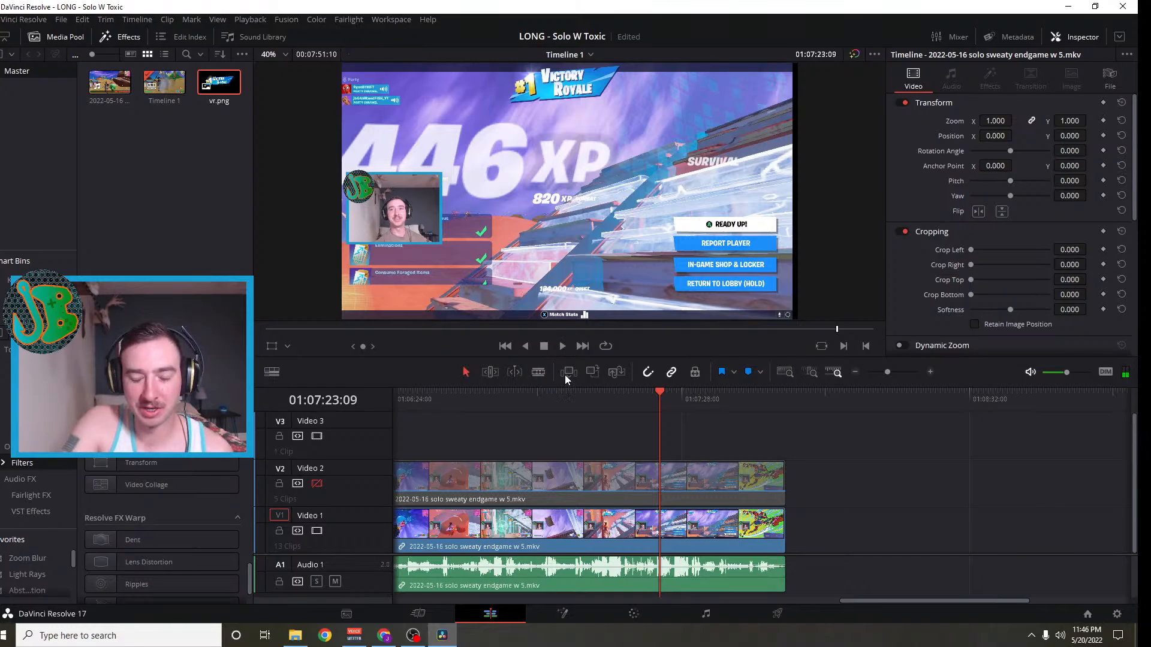
click(930, 372)
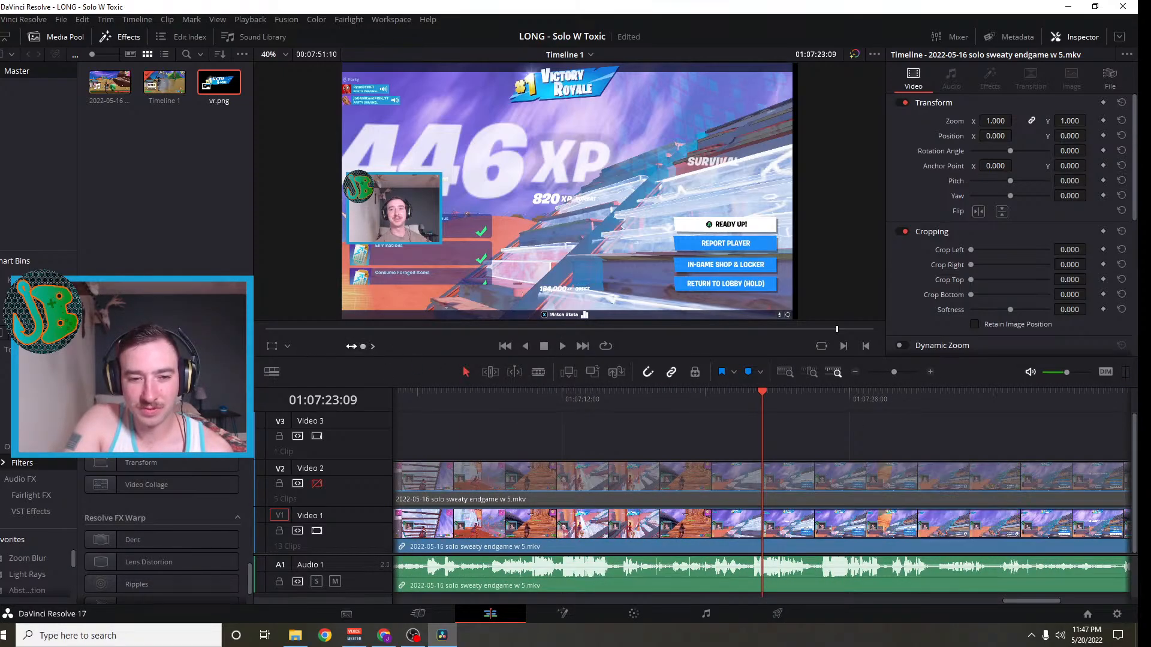
drag(352, 347, 327, 346)
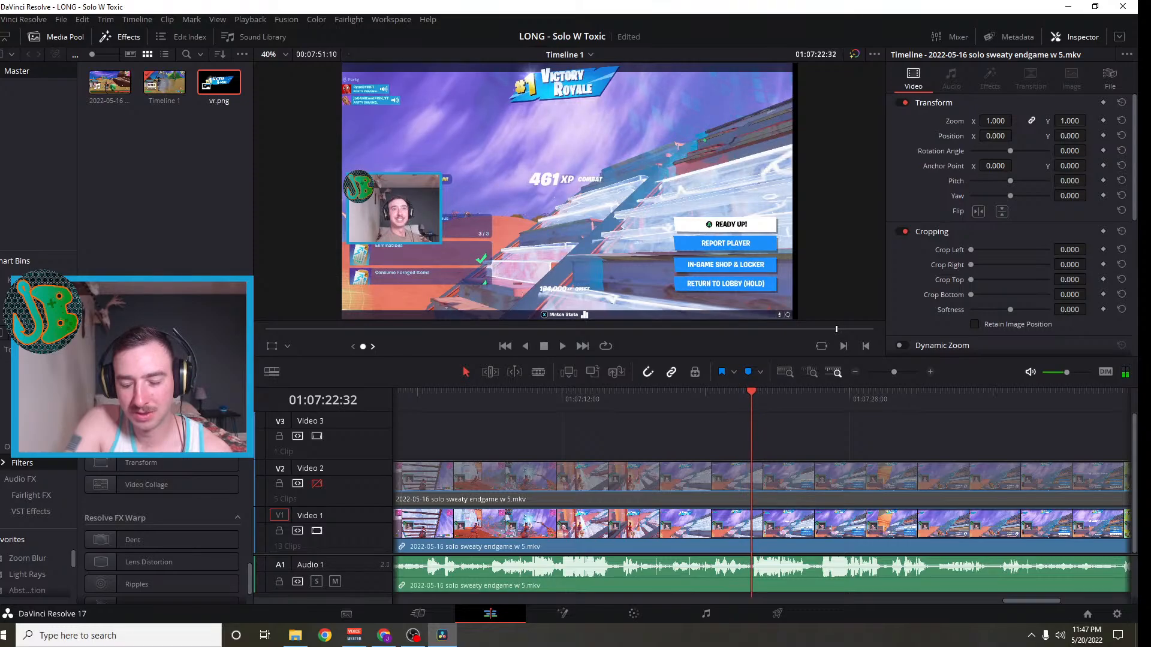
click(538, 372)
click(754, 533)
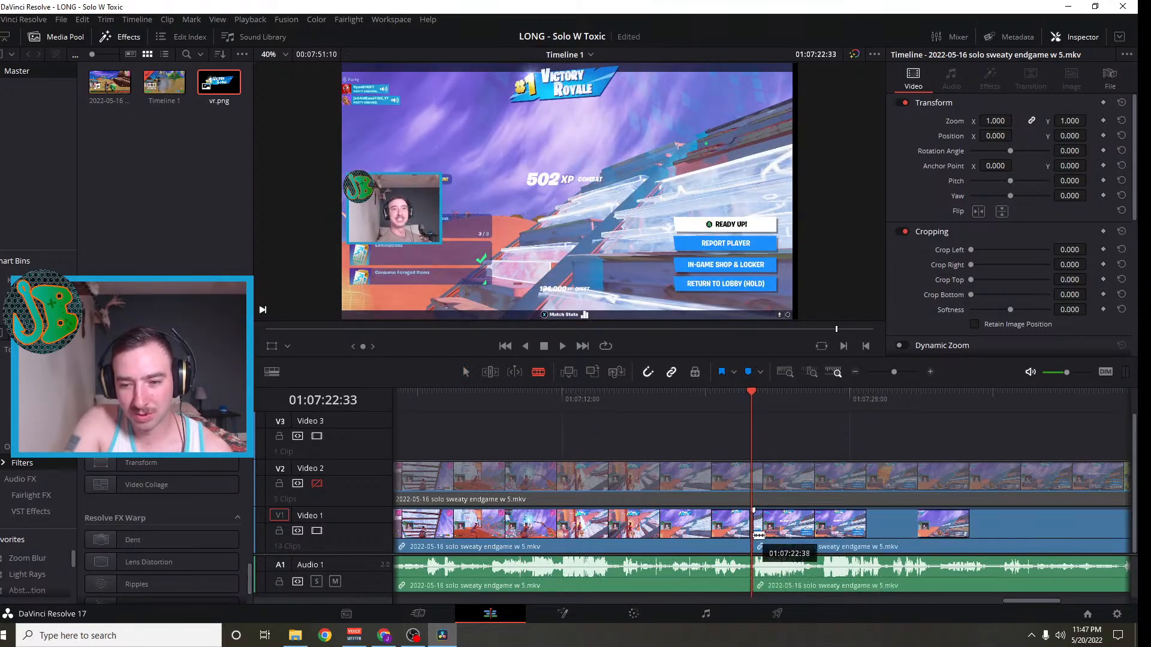
click(752, 478)
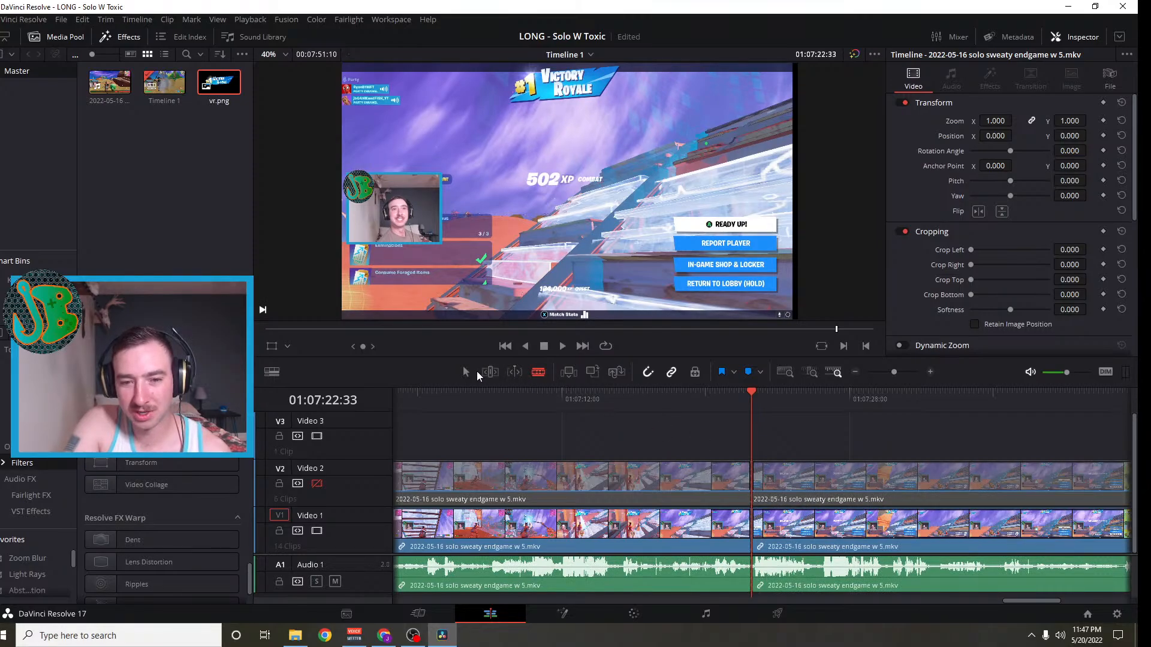
Delete the leftover footage after the cut at 01:07:22:33 on the Video 1, Video 2 and Audio 1 tracks
click(470, 372)
click(900, 486)
ctrl+click(872, 520)
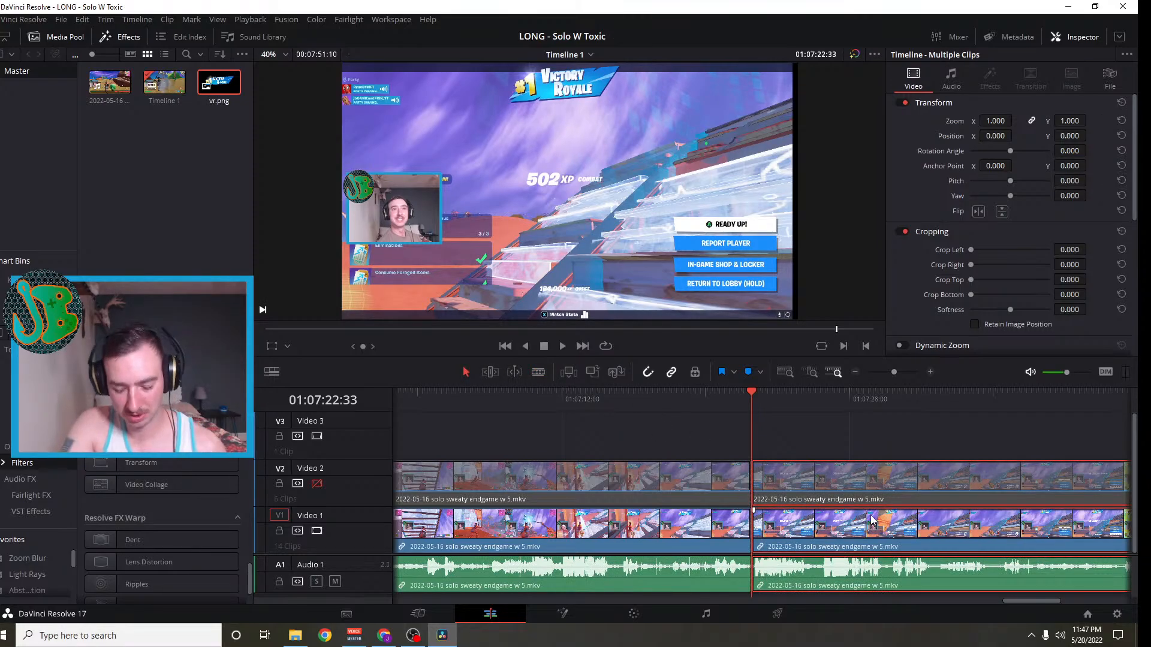
key(Delete)
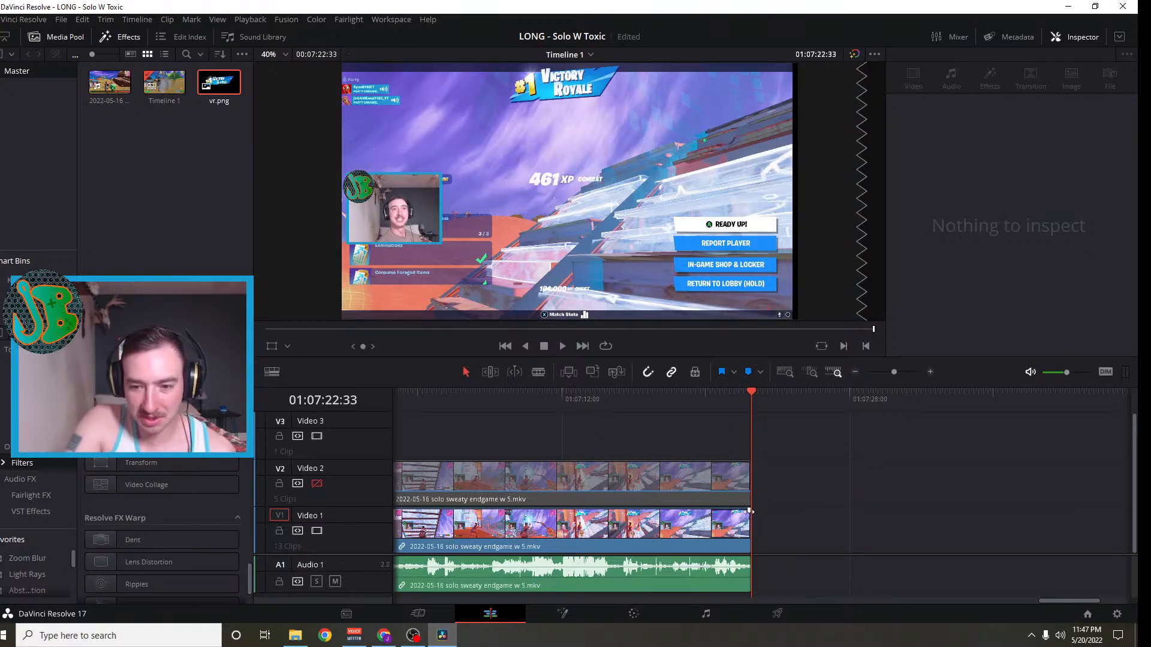
Add short fade-outs to the ends of the final clips on Video 1 and Video 2 and preview the ending
drag(750, 511, 731, 510)
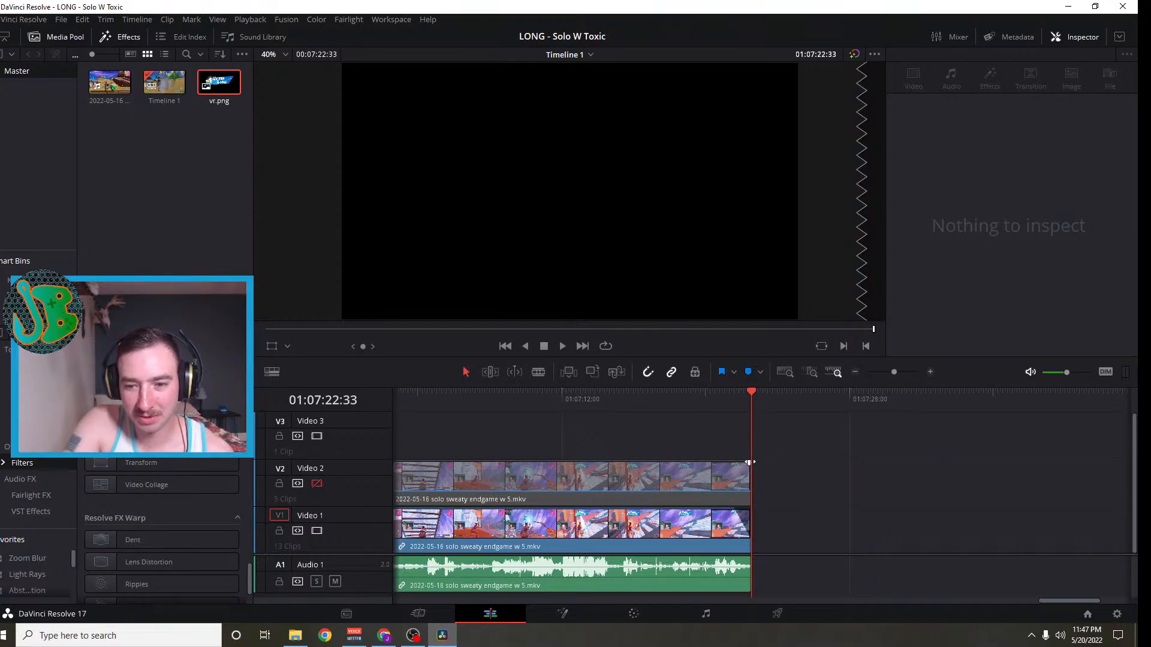
drag(749, 463, 735, 463)
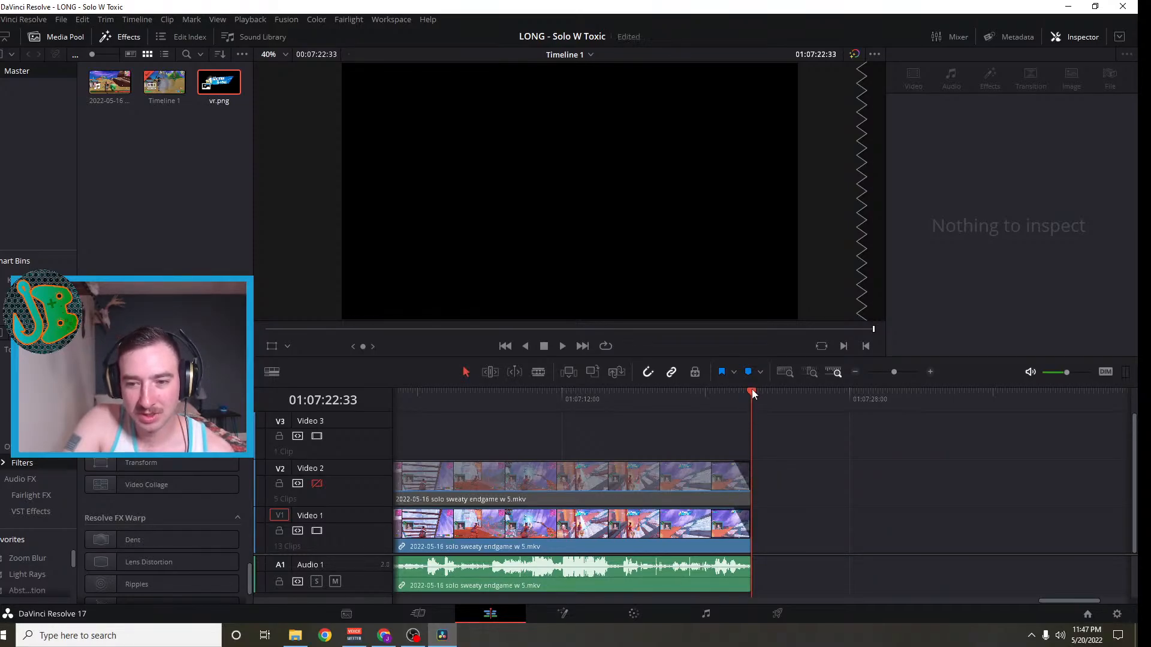
drag(751, 390, 715, 404)
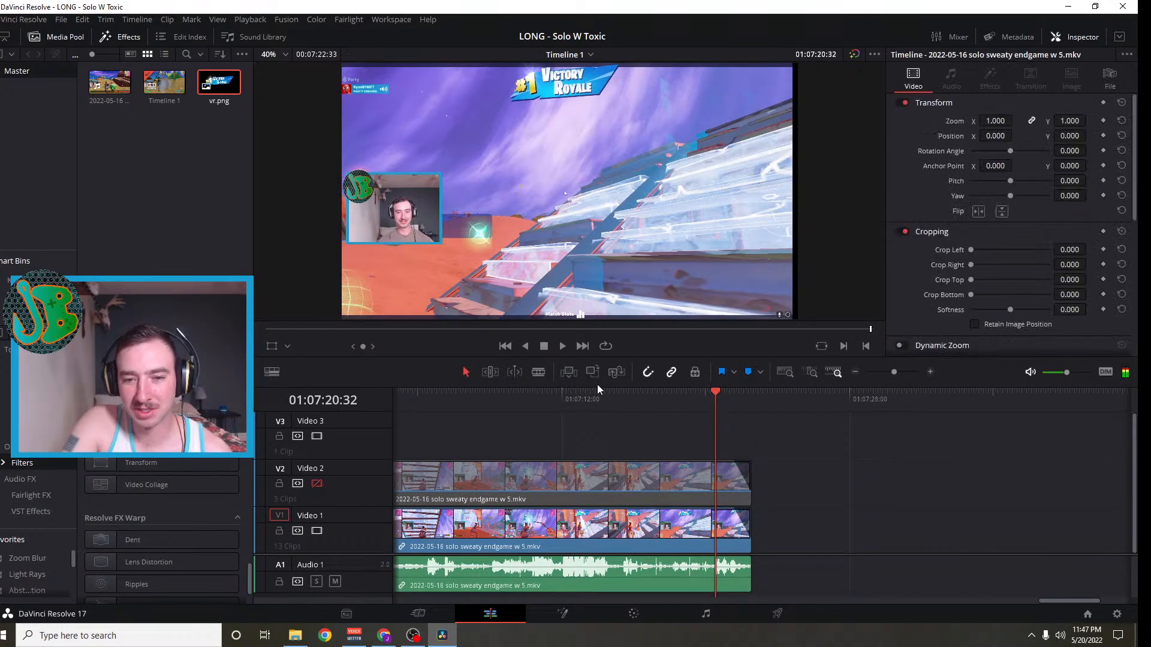
click(562, 346)
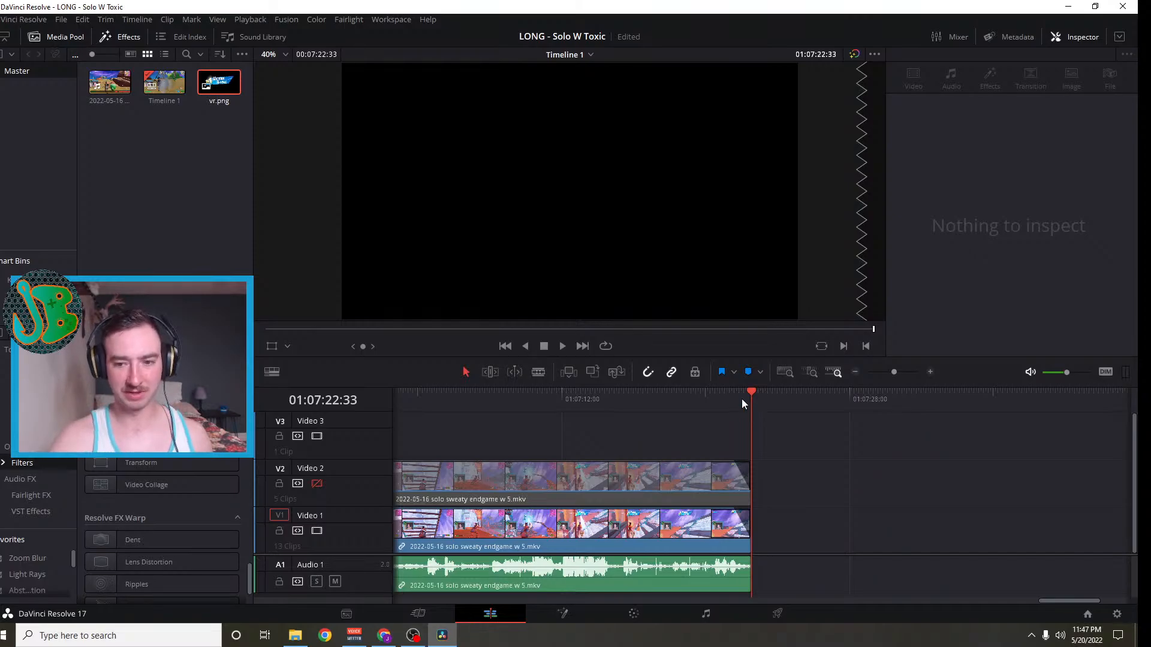
Scan the last long gameplay clip backwards from the ending to its beginning for sections to cut
drag(750, 390, 447, 397)
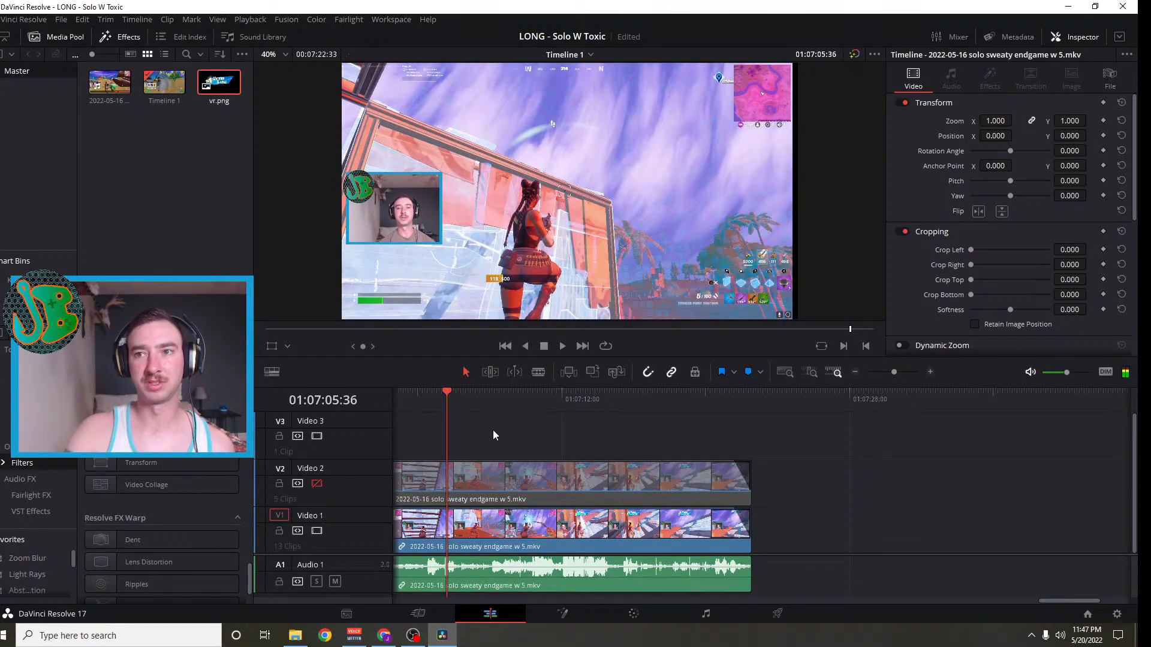
scroll(548, 475, left, 5)
scroll(579, 480, left, 5)
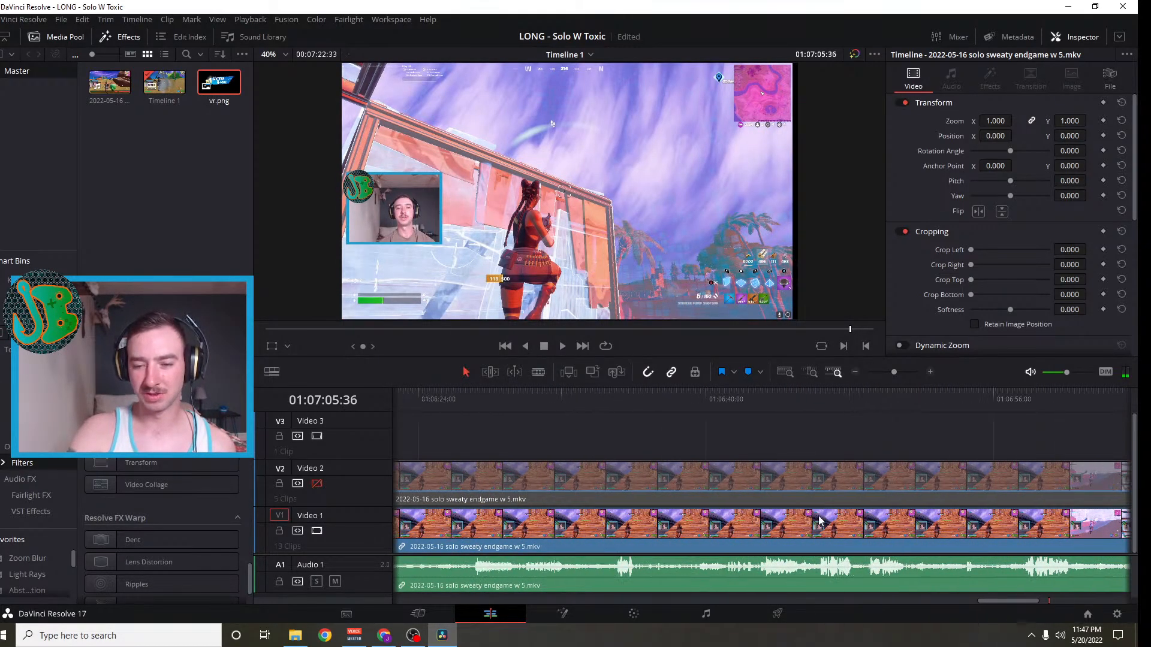
scroll(823, 521, right, 5)
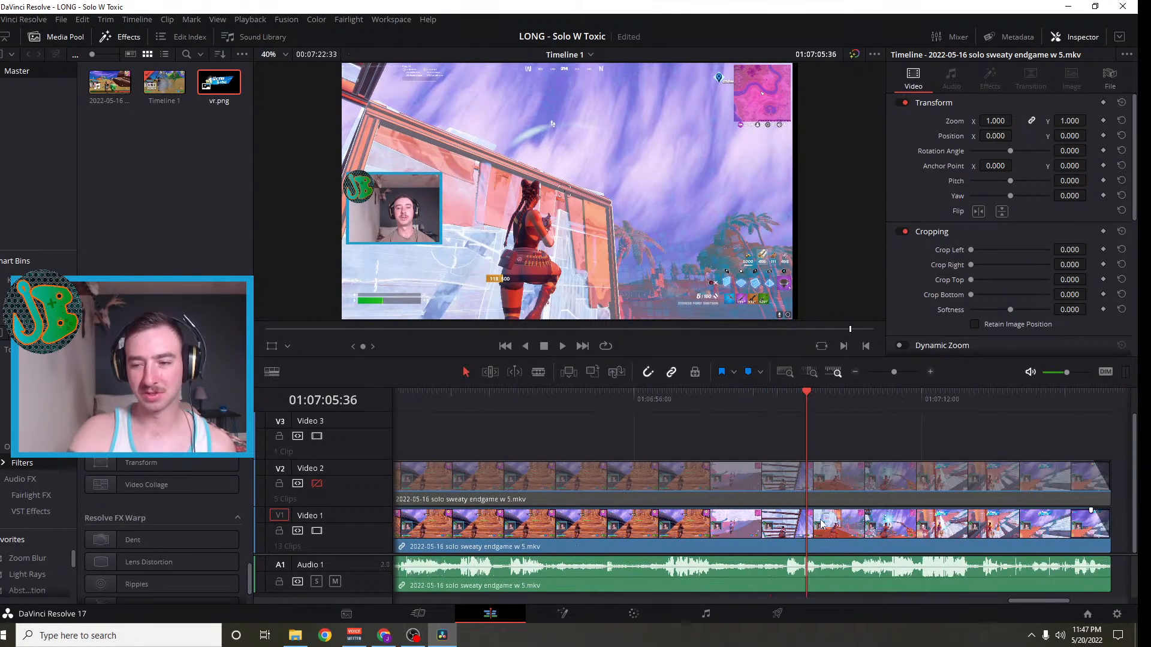
click(855, 372)
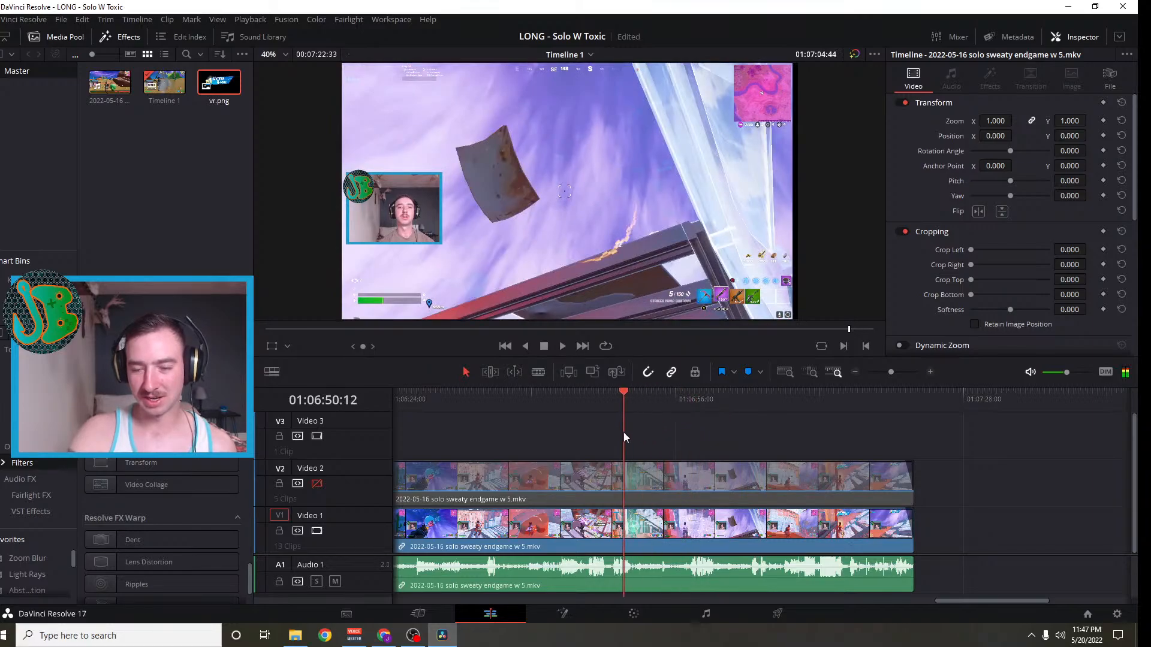
drag(623, 436, 506, 457)
scroll(573, 499, left, 5)
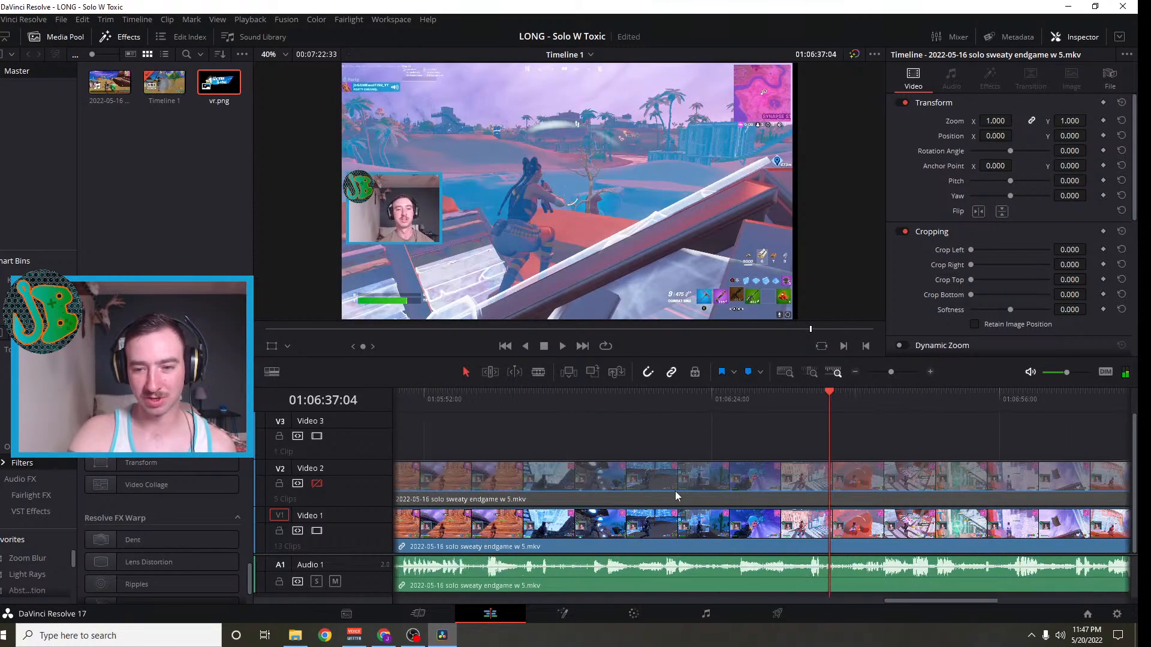
drag(790, 399, 501, 487)
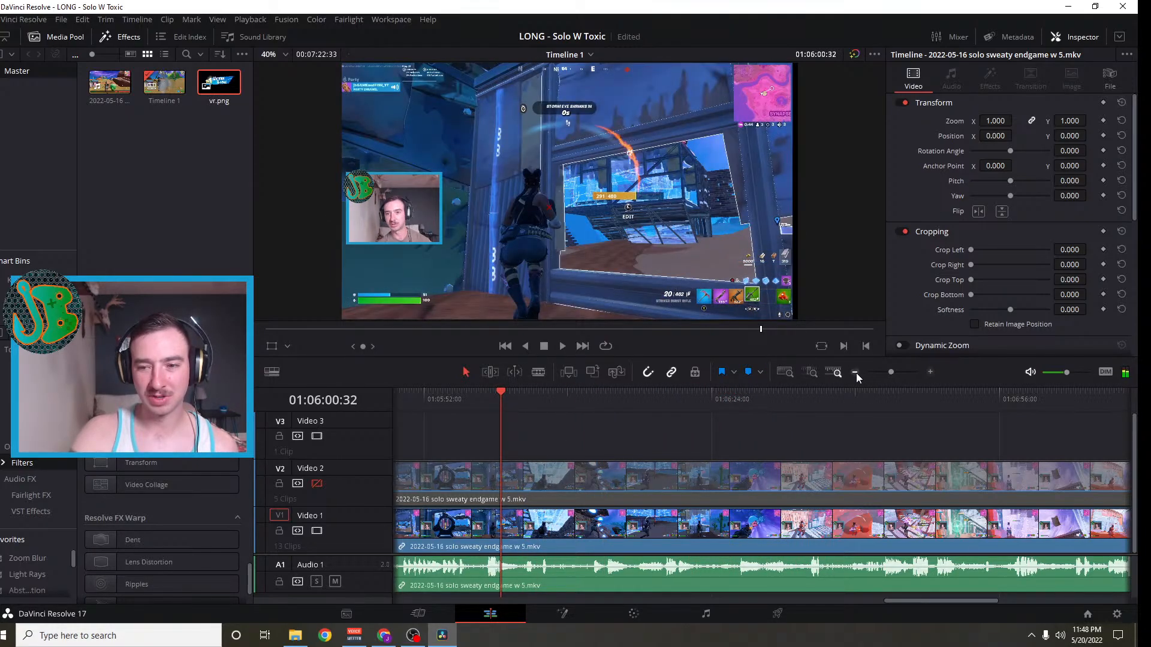
click(855, 372)
drag(762, 394, 502, 408)
scroll(659, 483, left, 6)
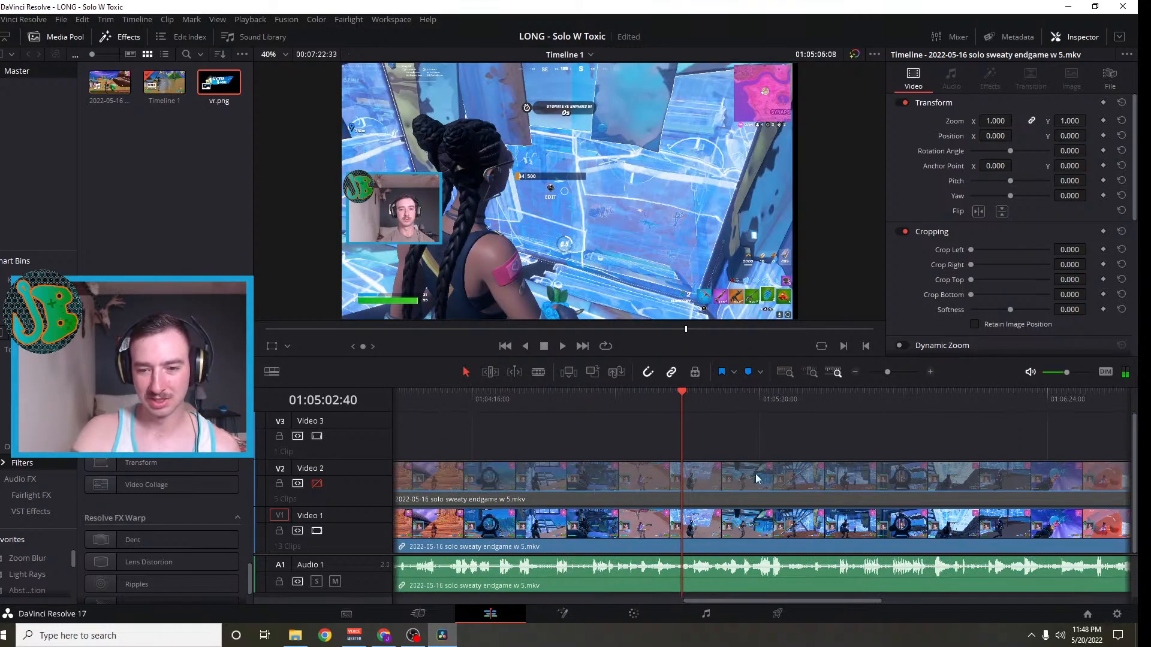
drag(860, 391, 475, 449)
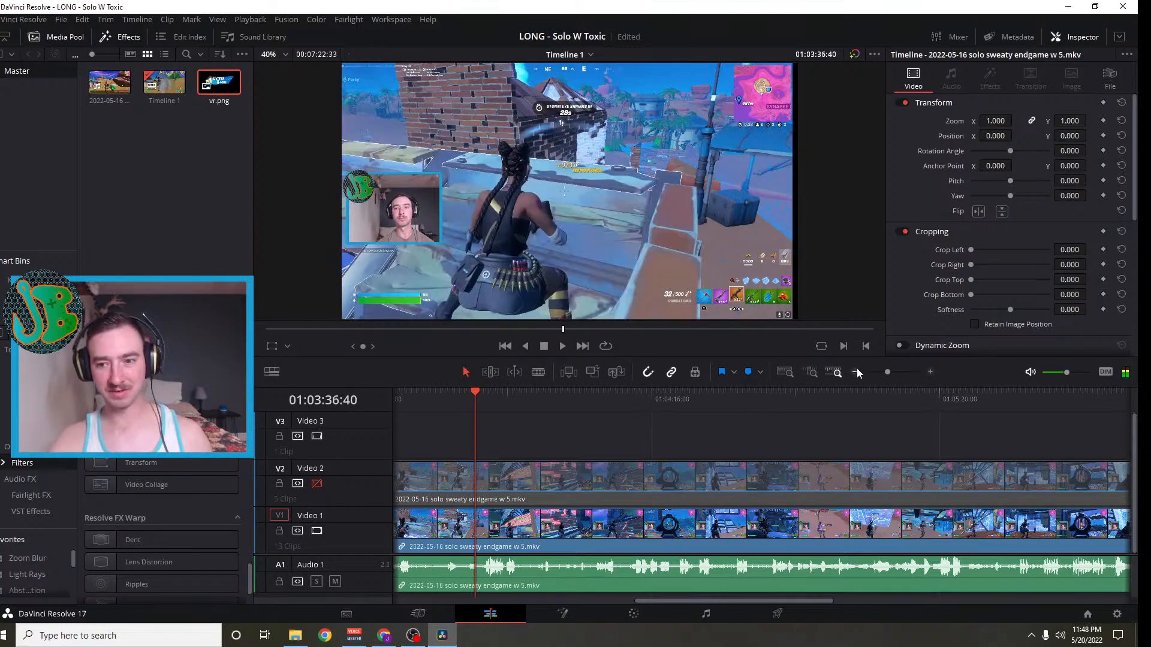
click(856, 370)
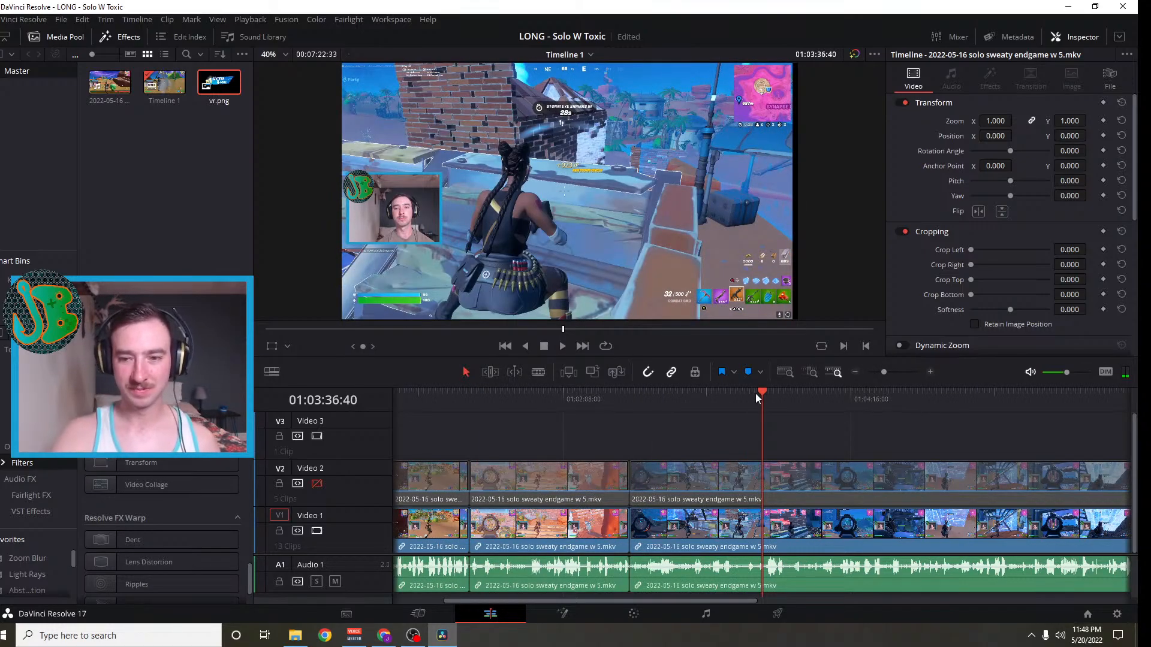
drag(755, 393, 629, 414)
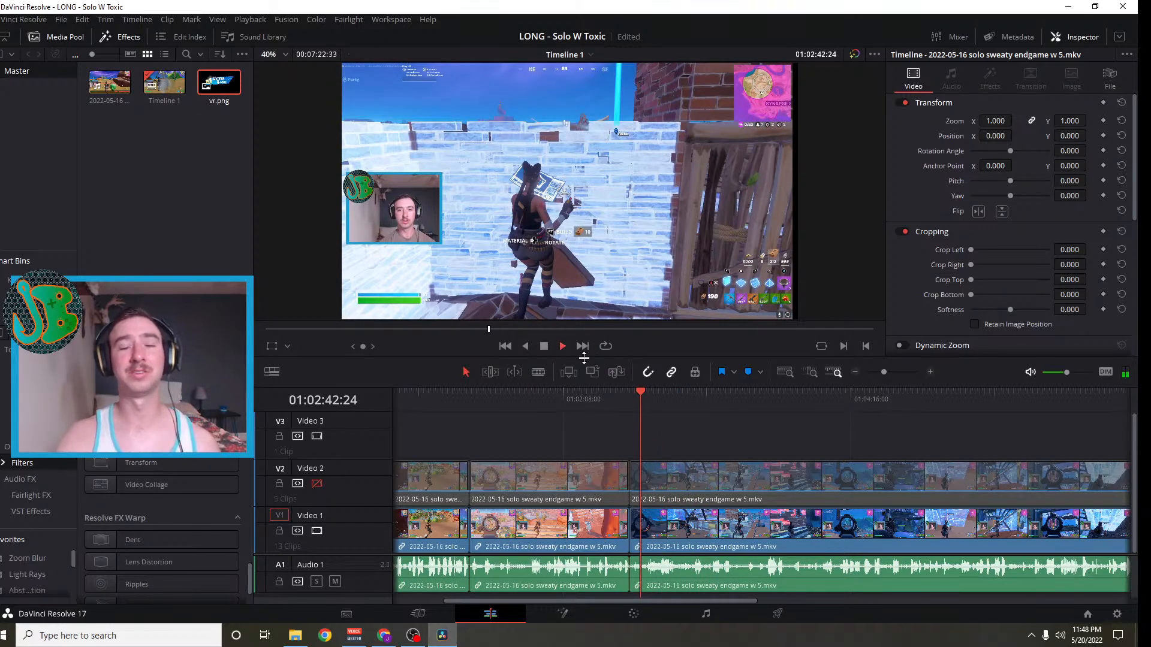
Review the start of the long clip and split it on Video 1 and Video 2 at 01:03:11:28
key(space)
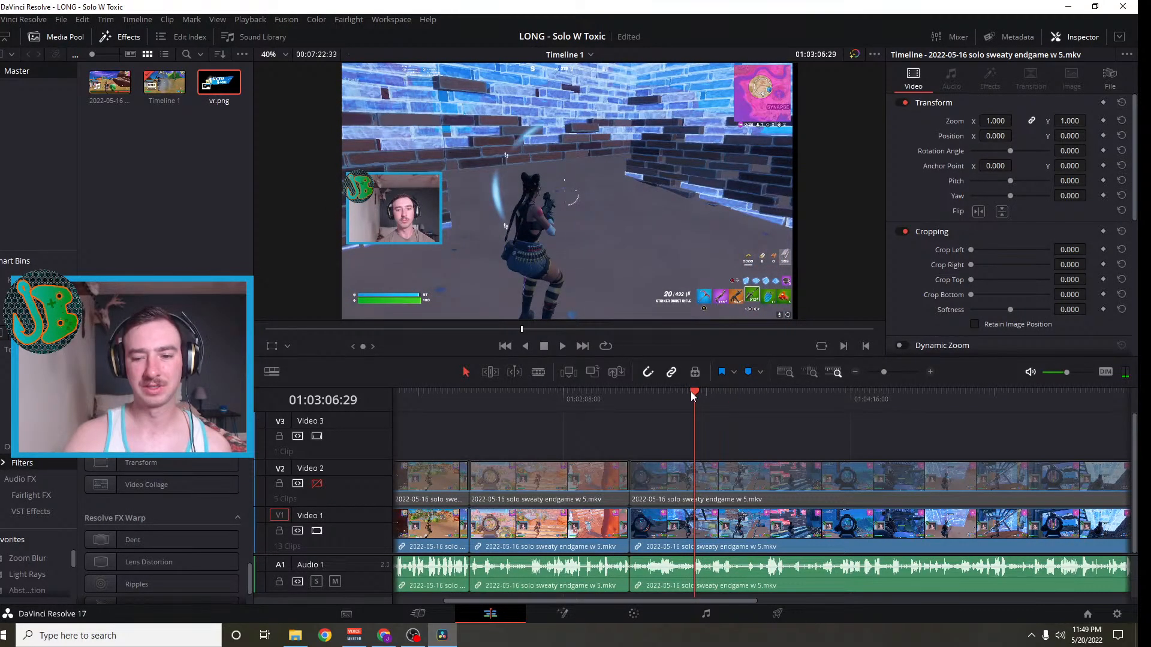
click(560, 345)
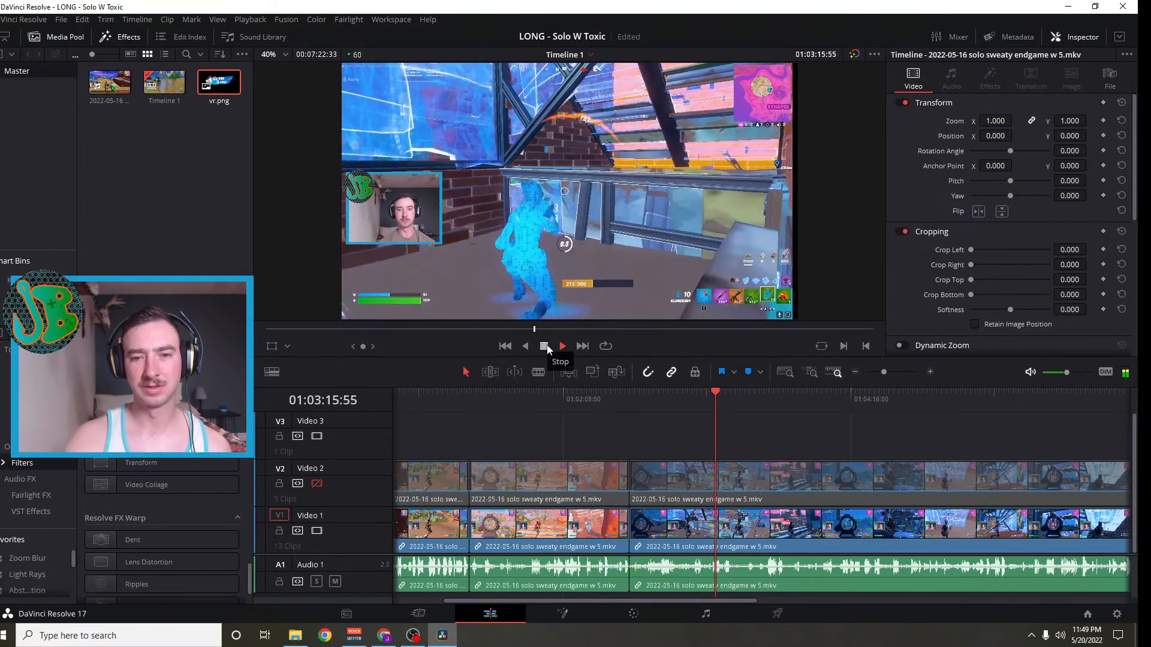
click(544, 346)
mouse_move(716, 393)
mouse_down()
mouse_move(696, 394)
mouse_move(706, 393)
mouse_up()
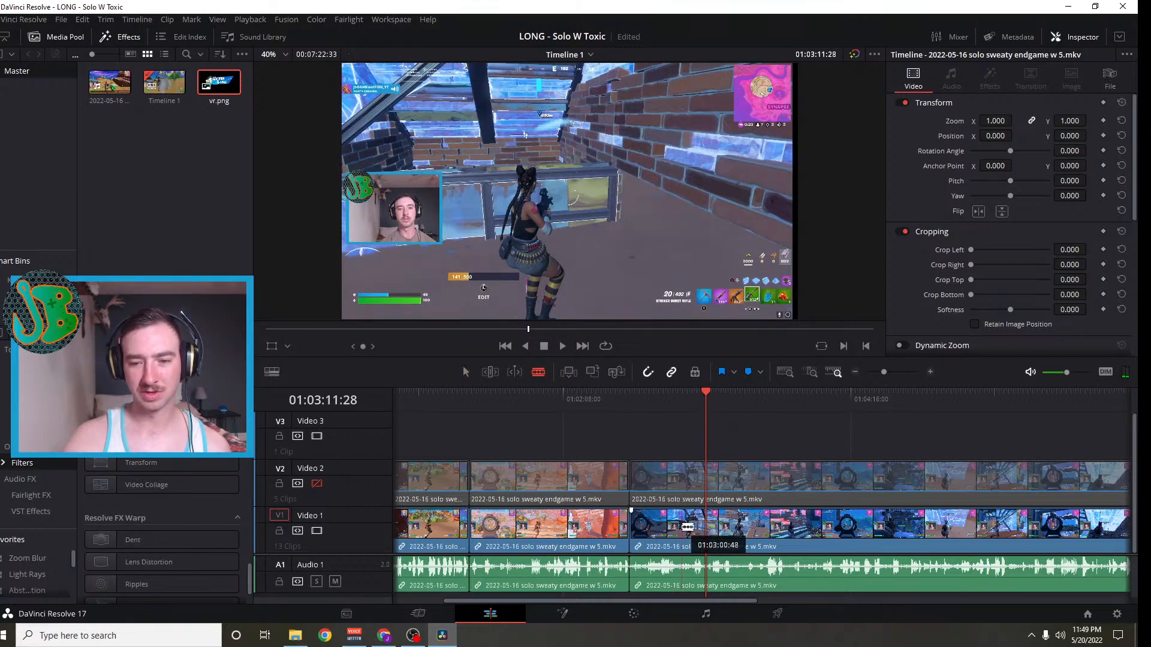
click(707, 521)
click(708, 476)
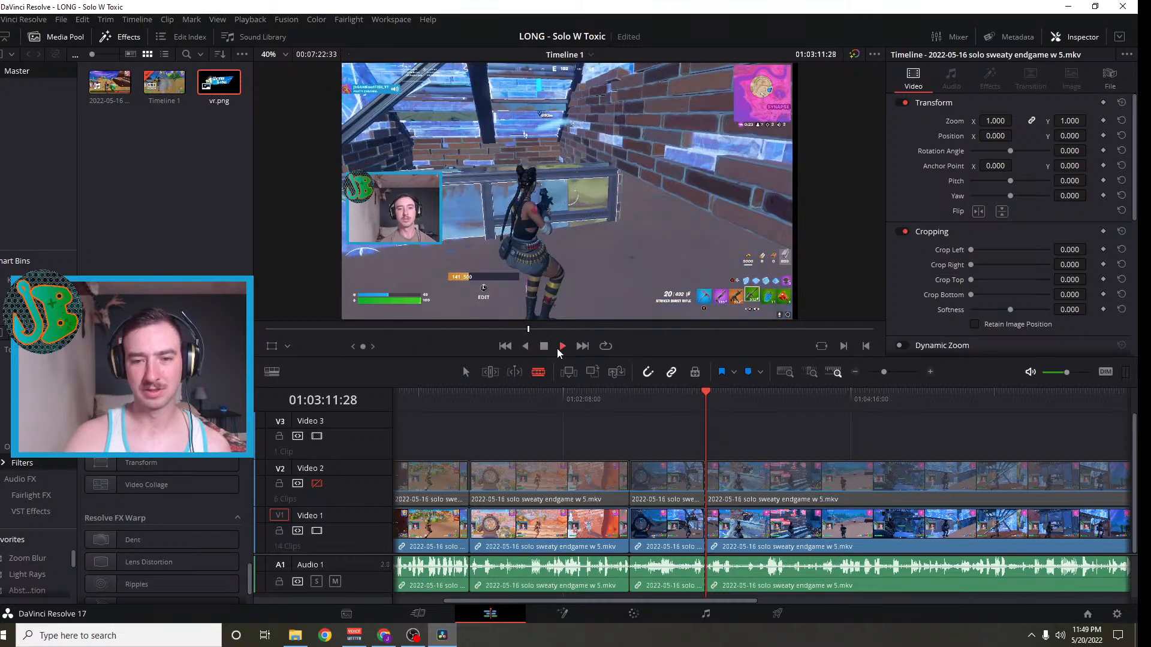
Review the footage after the cut and split the clips on both video tracks at 01:03:23:28
click(558, 347)
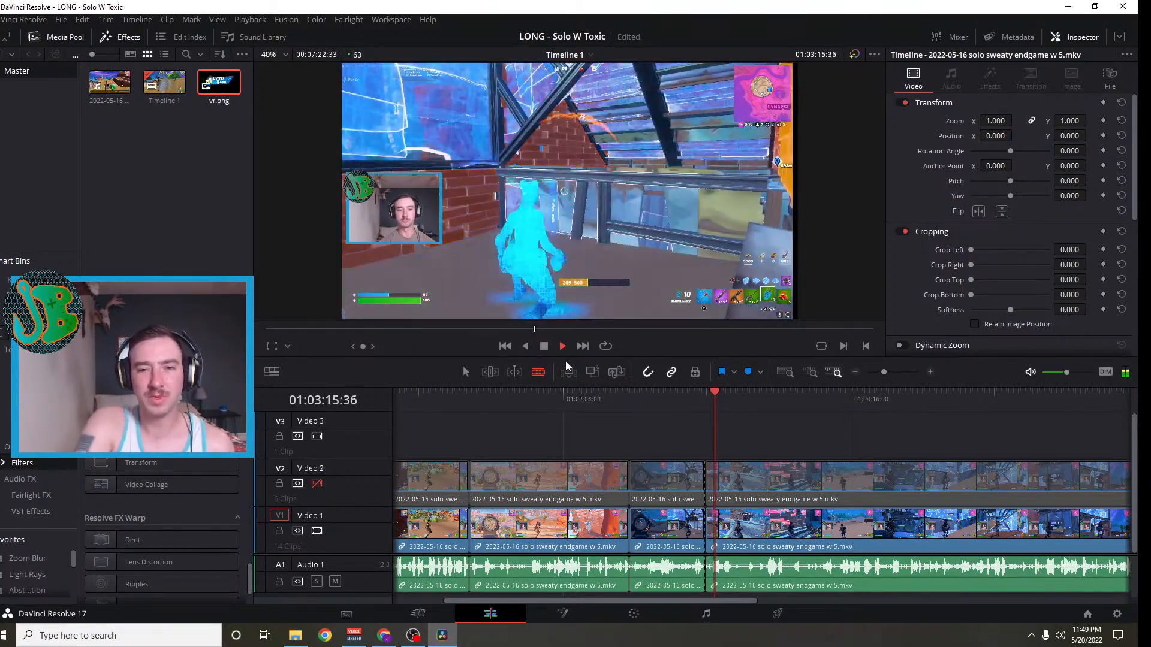
click(930, 371)
scroll(767, 516, right, 3)
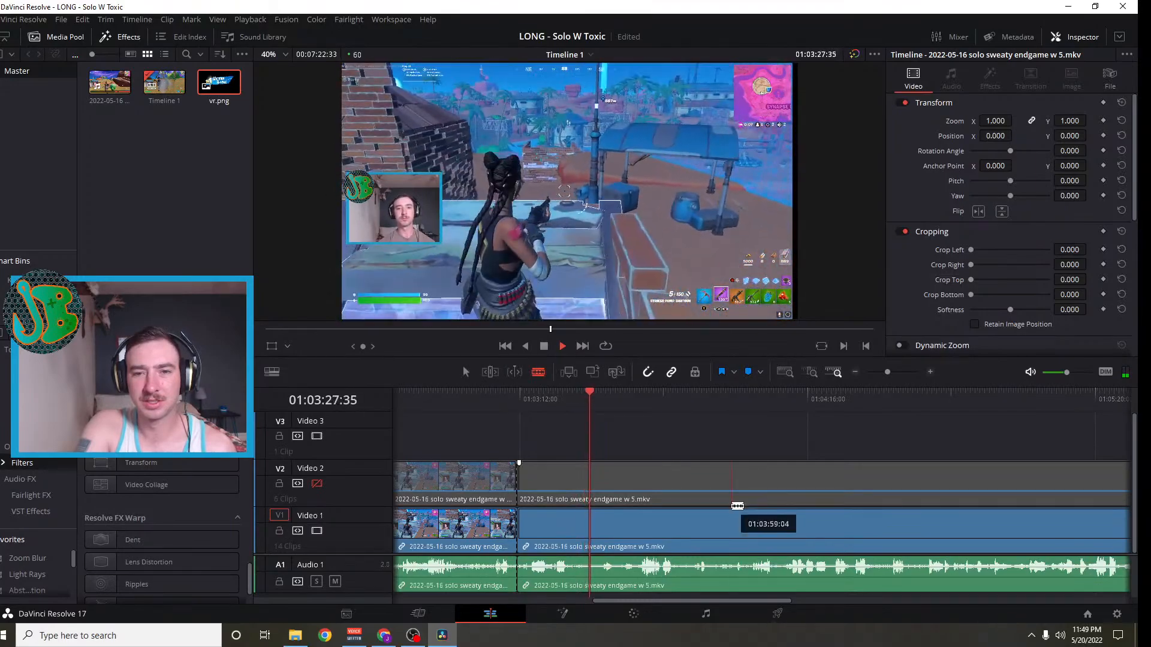
click(545, 348)
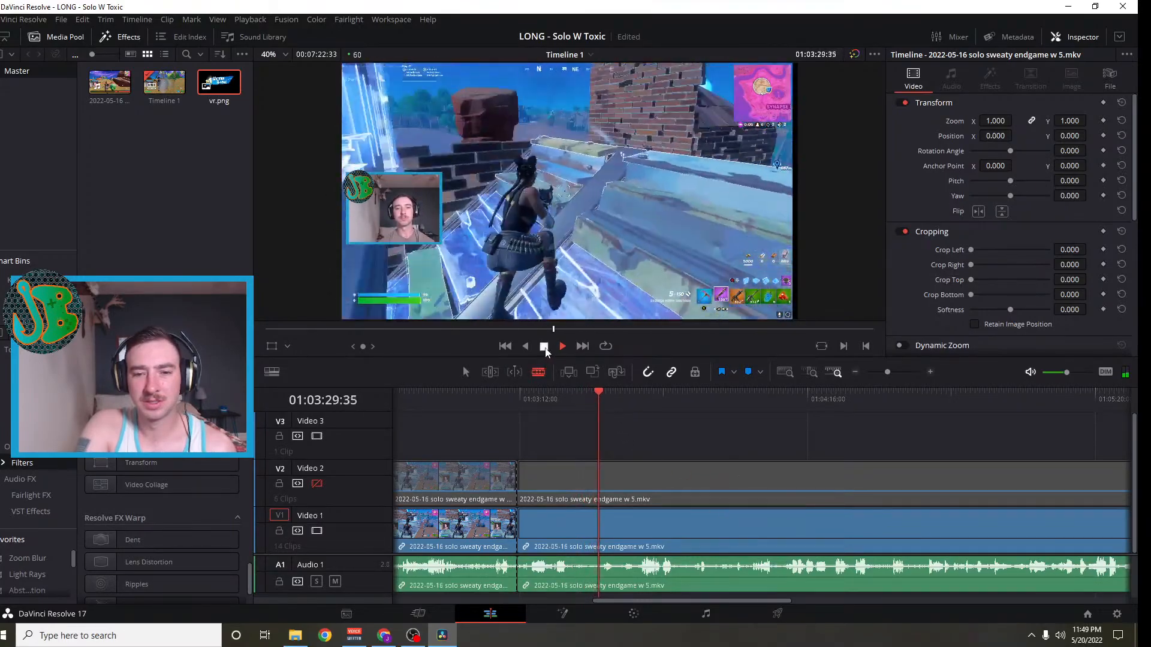
drag(598, 393, 571, 399)
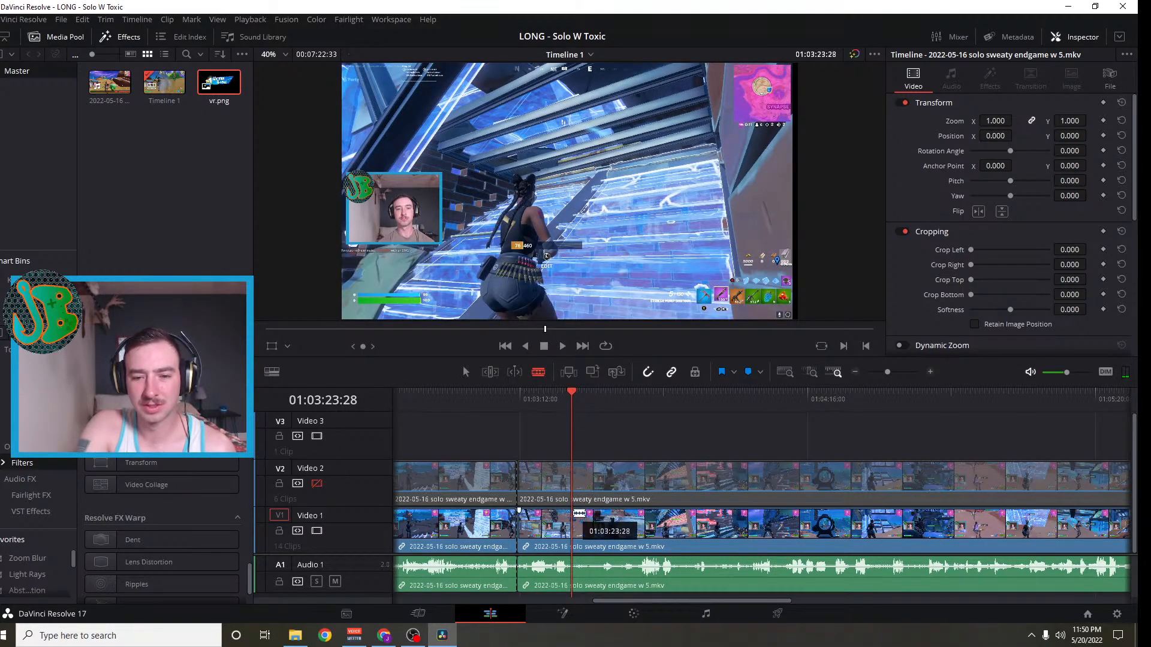
key(ctrl+b)
click(574, 486)
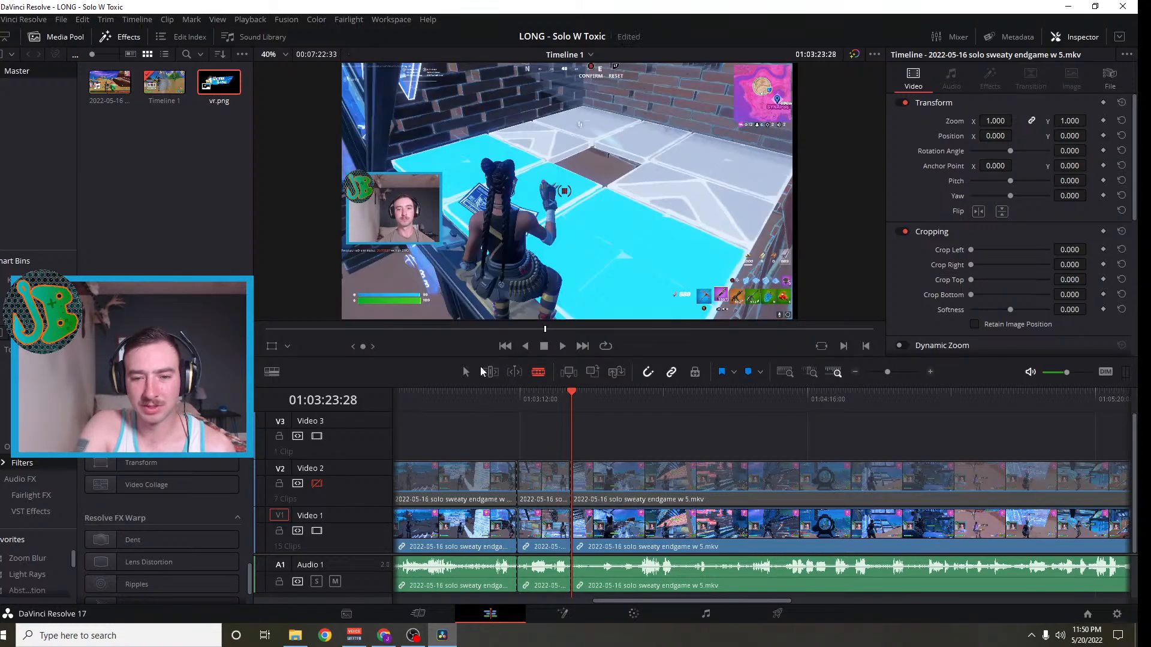
Delete the section between the cuts at 01:03:11:28 and 01:03:23:28 on all tracks and move the following clips back to close the gap
click(465, 372)
click(537, 490)
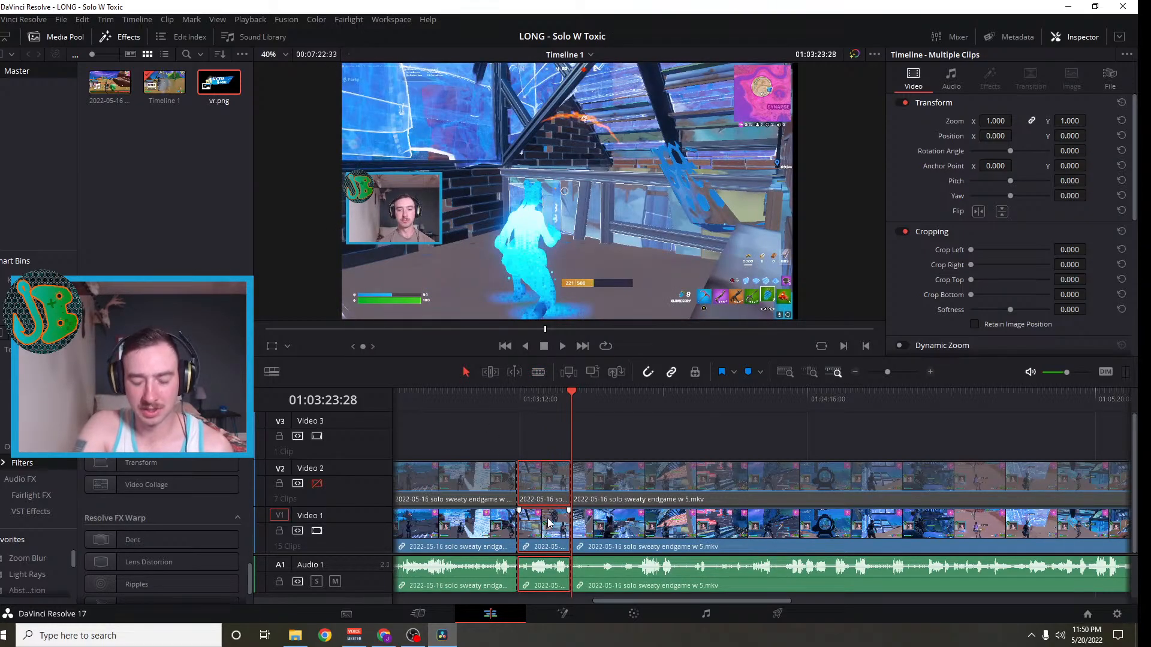
key(BackSpace)
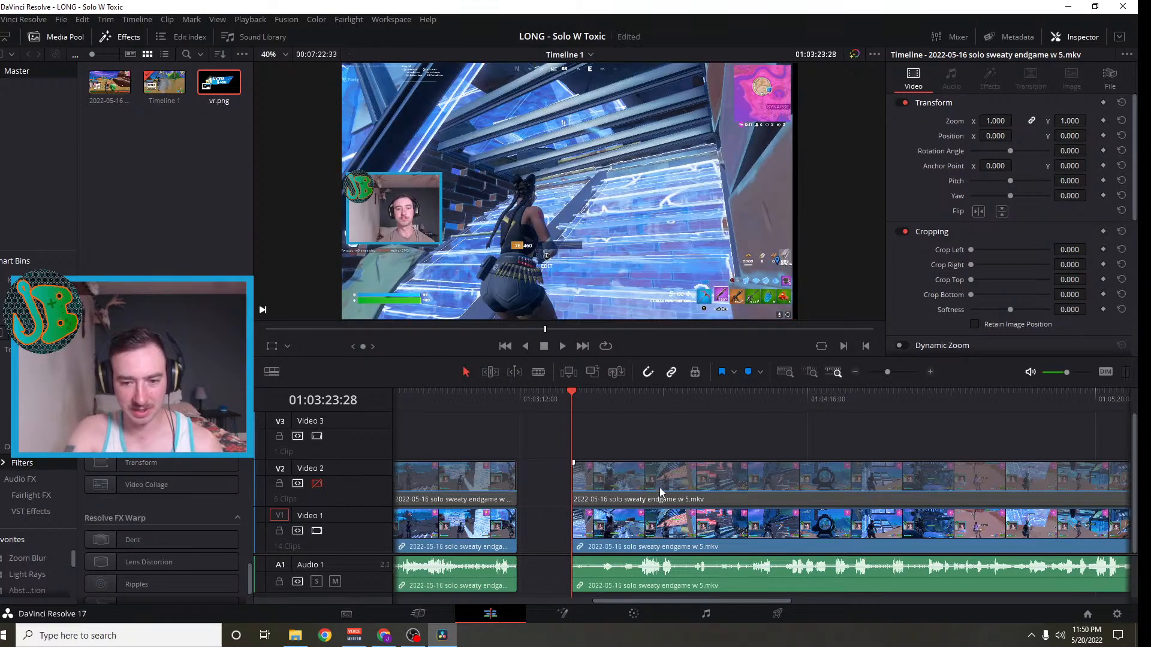
click(659, 488)
ctrl+click(655, 519)
drag(675, 477, 627, 483)
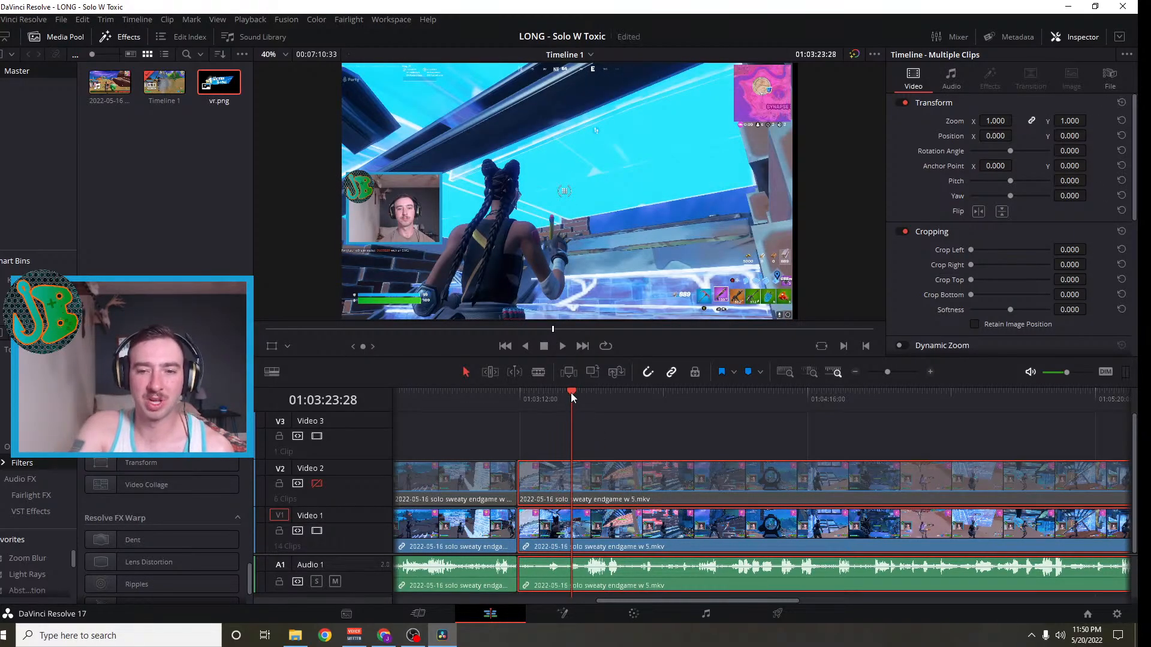
Play back the footage after the join and split the clips on both video tracks at 01:03:25:36
drag(572, 395, 519, 394)
click(563, 346)
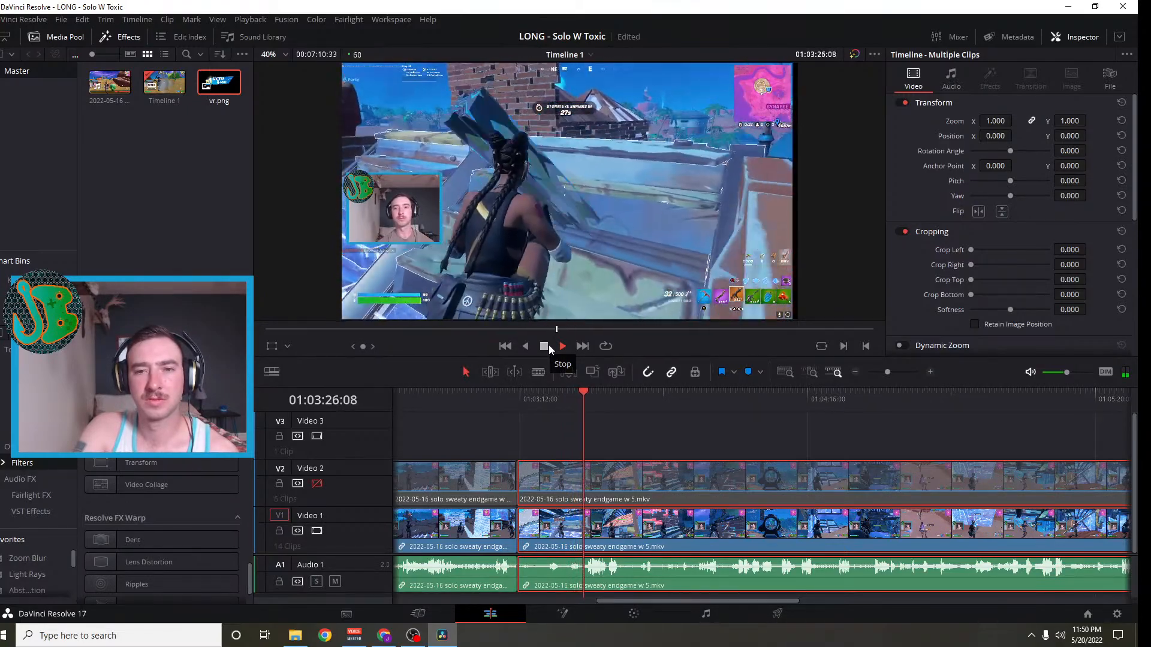
click(549, 347)
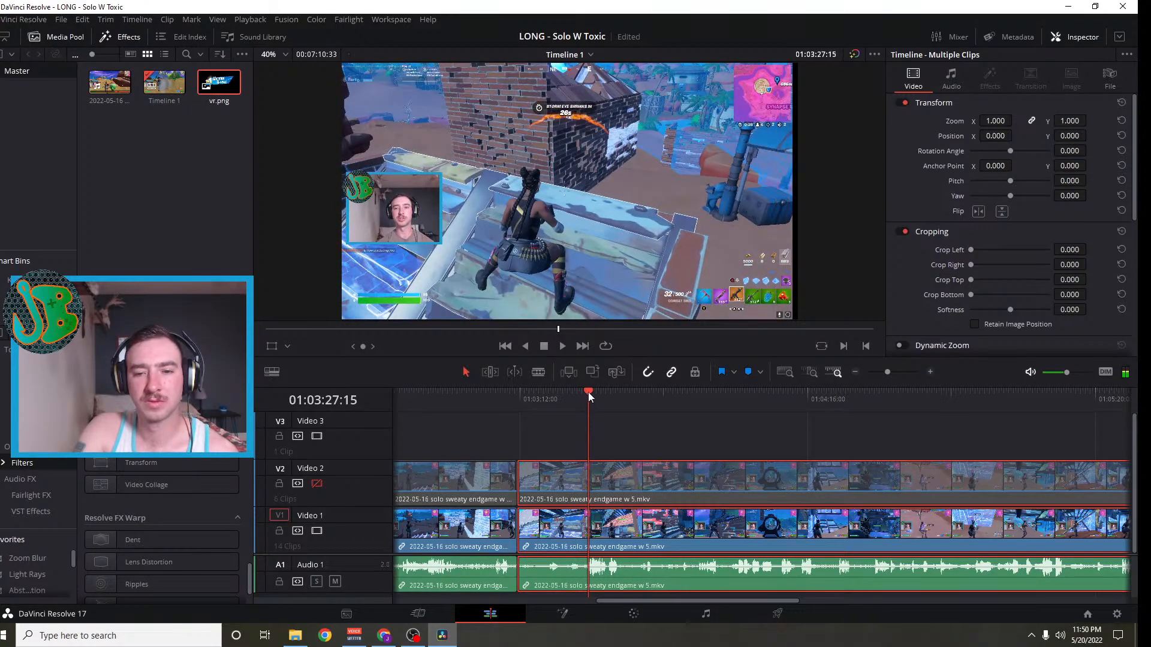
click(564, 347)
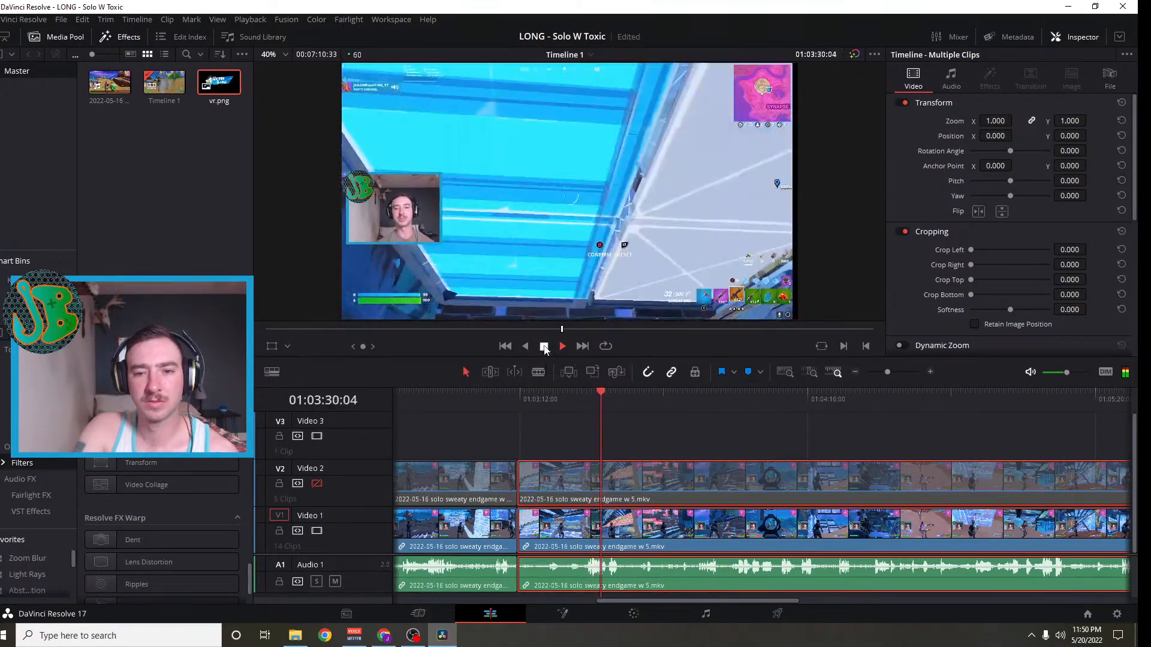
mouse_move(599, 390)
mouse_down()
mouse_move(560, 393)
mouse_move(581, 390)
mouse_up()
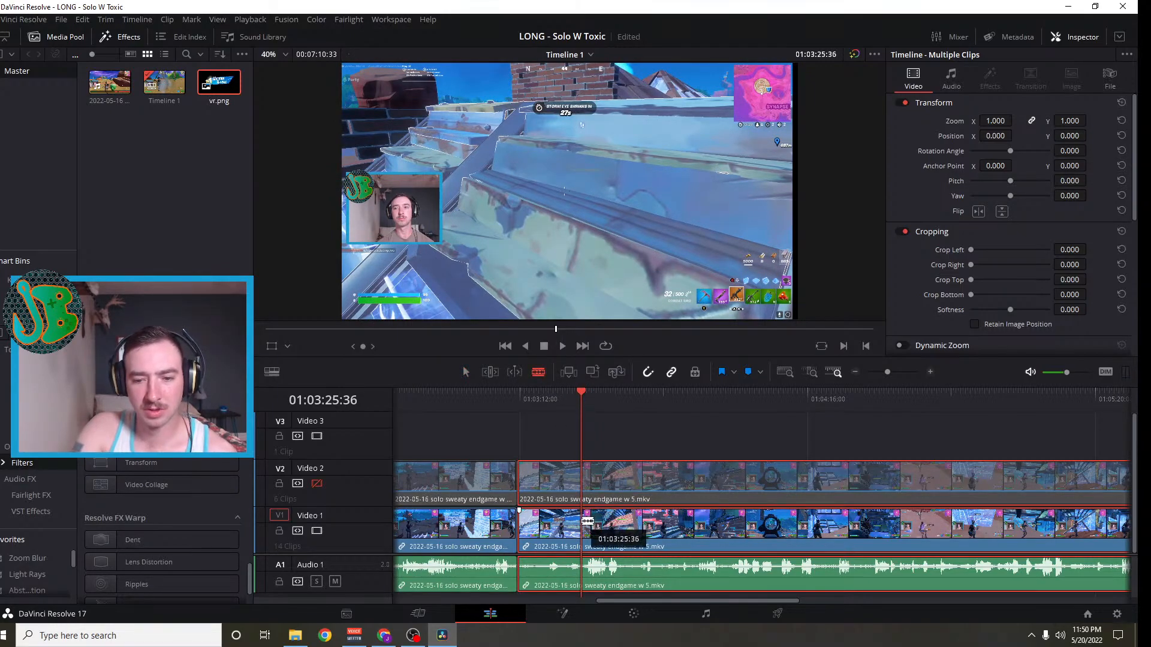
key(ctrl+b)
key(ctrl+b)
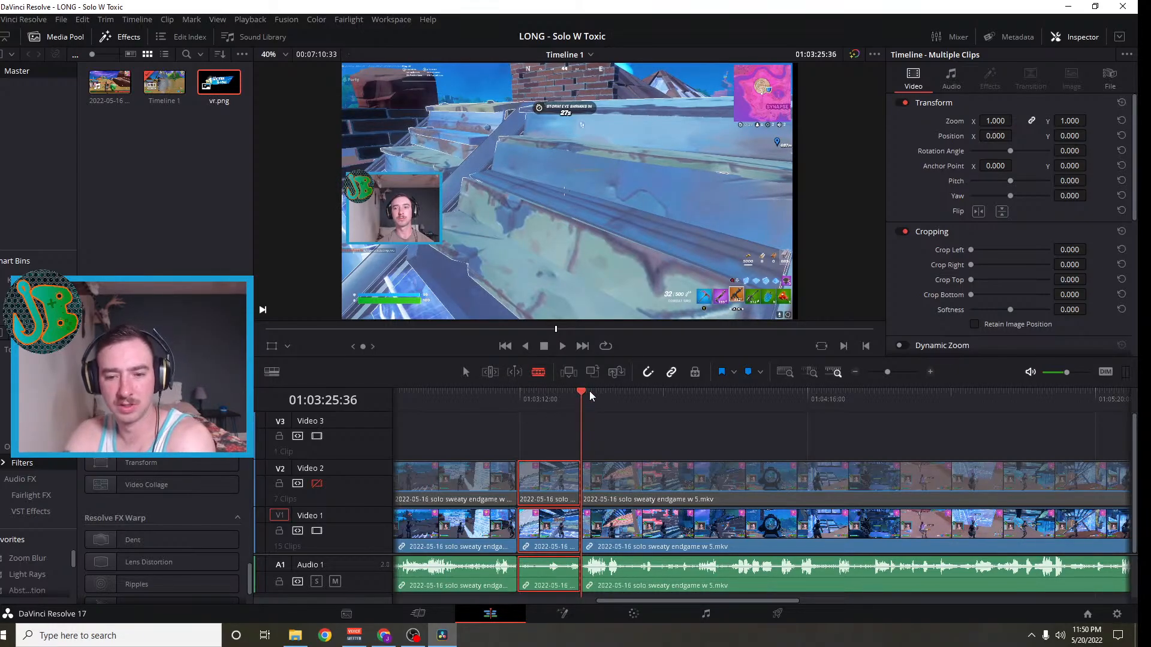
Review the footage after the cut at 01:03:25:36 and split the clips on Video 1 and Video 2 at 01:04:08:32
drag(588, 392, 597, 402)
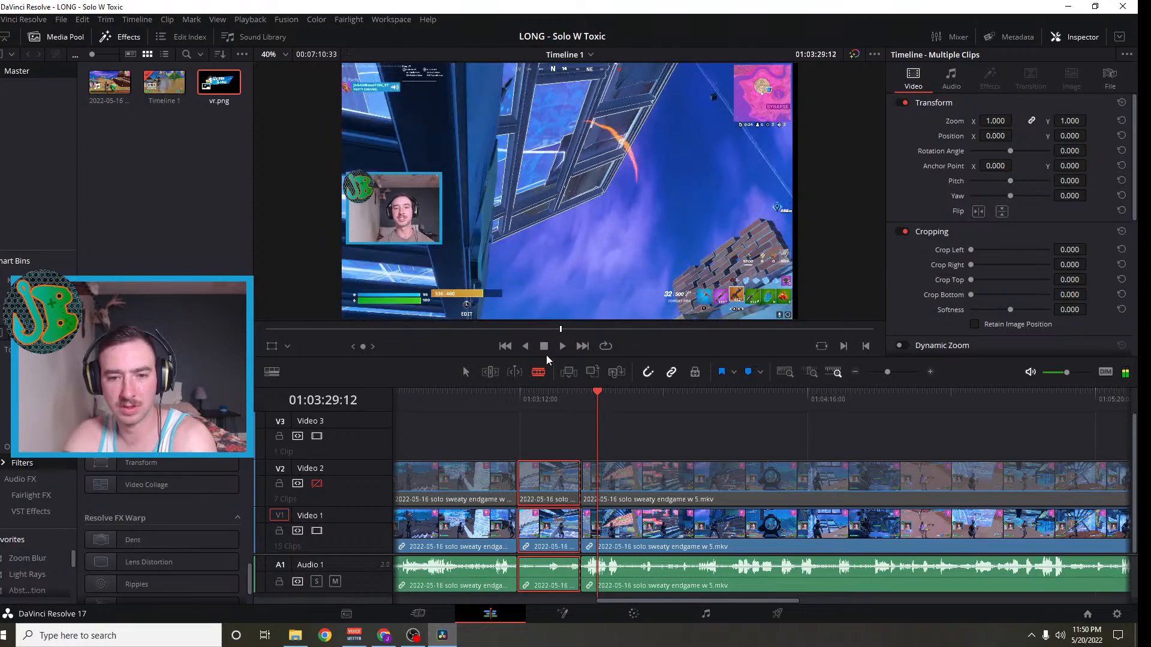
click(563, 347)
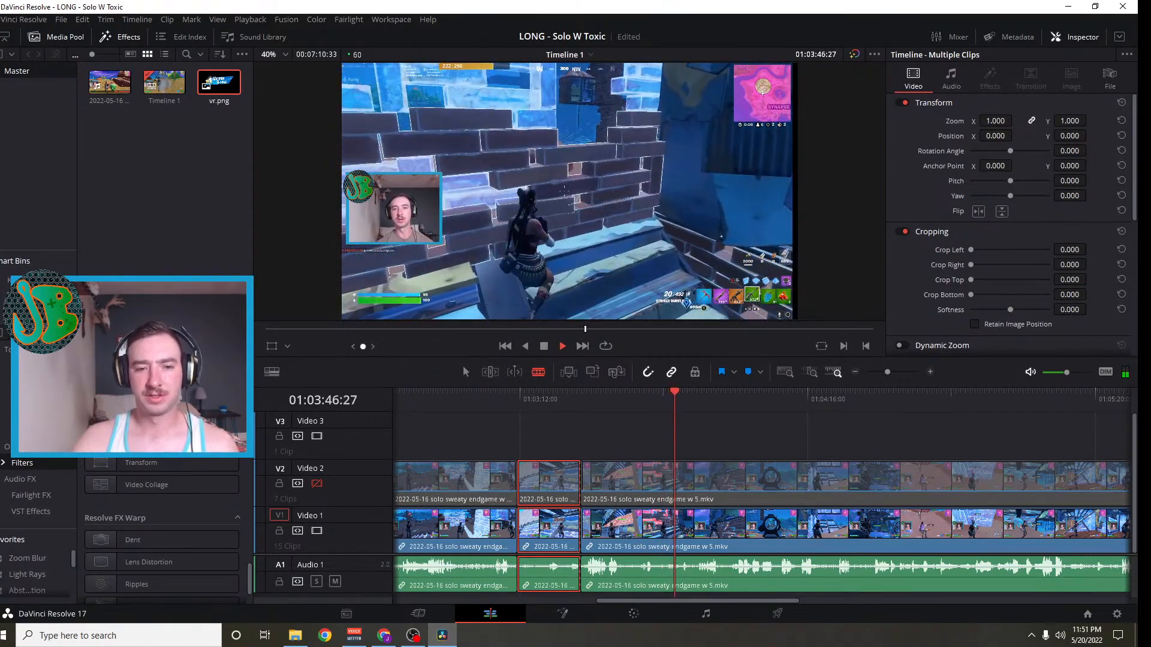
key(space)
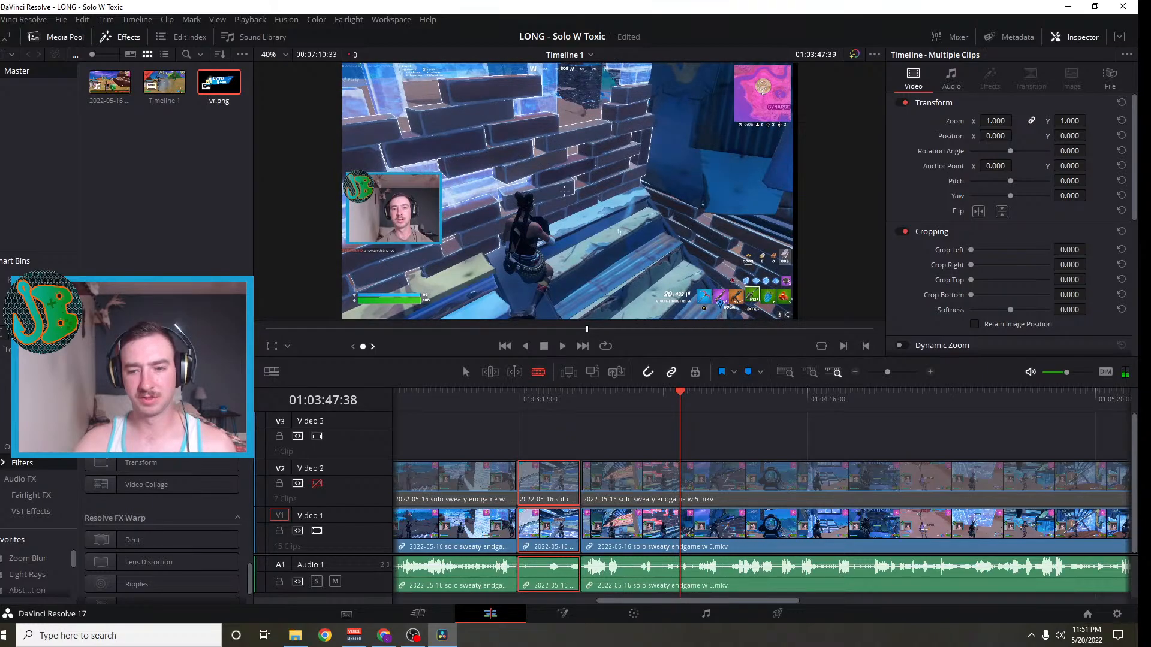
key(space)
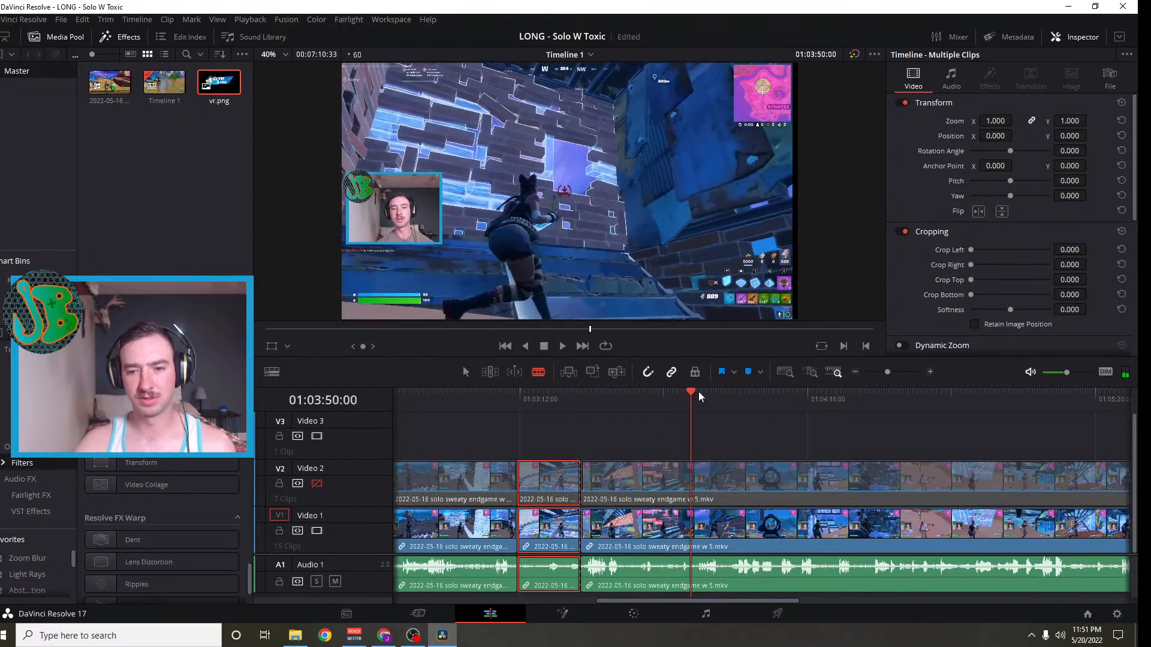
drag(694, 392, 734, 388)
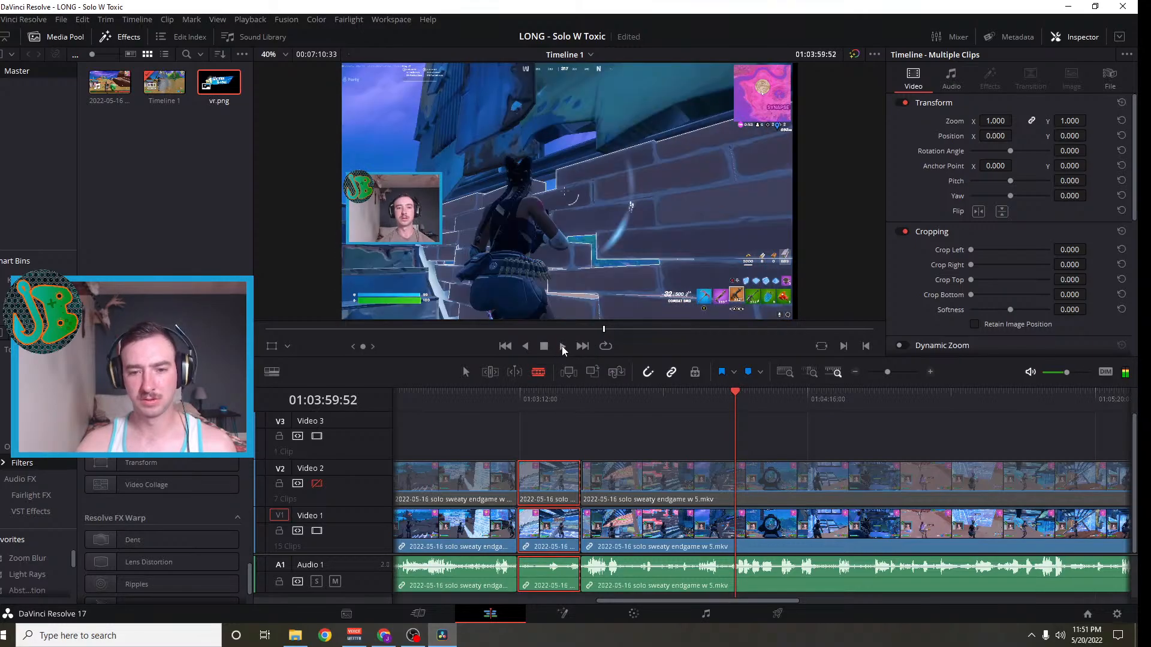
click(563, 347)
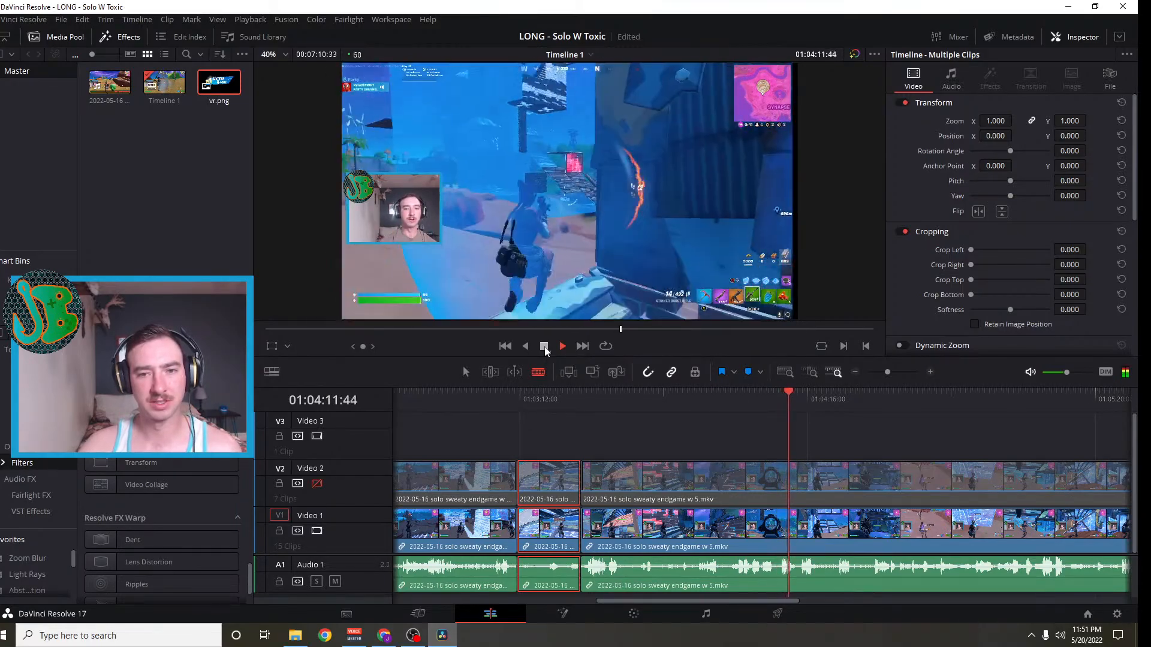
click(544, 348)
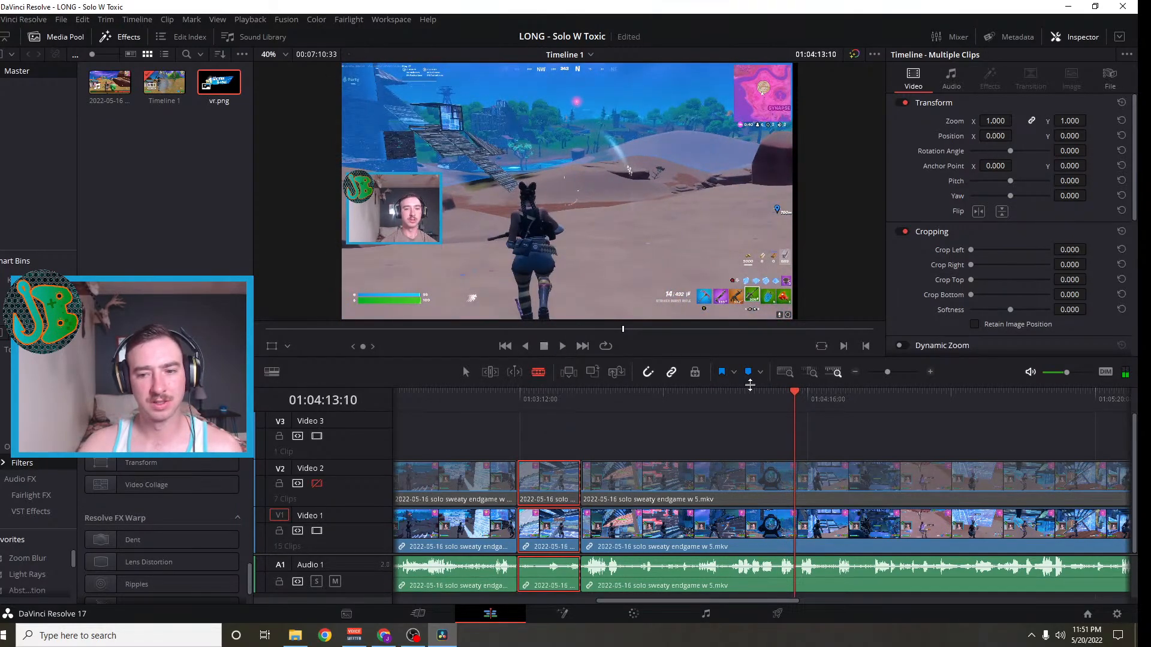
mouse_move(797, 393)
mouse_down()
mouse_move(732, 395)
mouse_move(775, 389)
mouse_up()
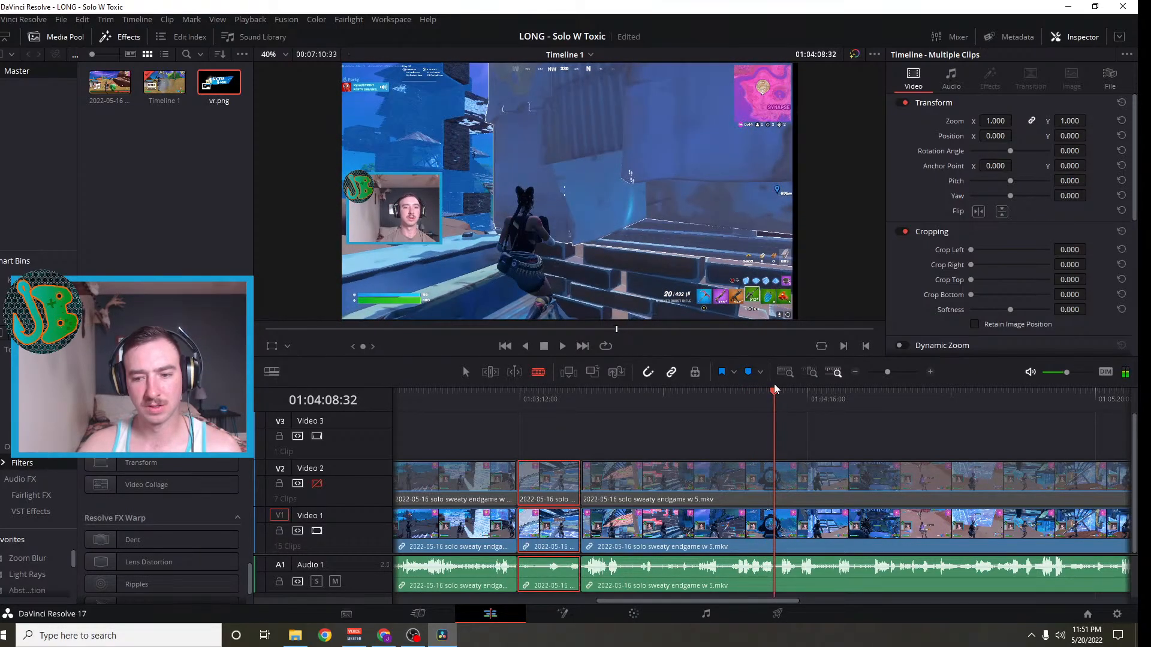
click(781, 491)
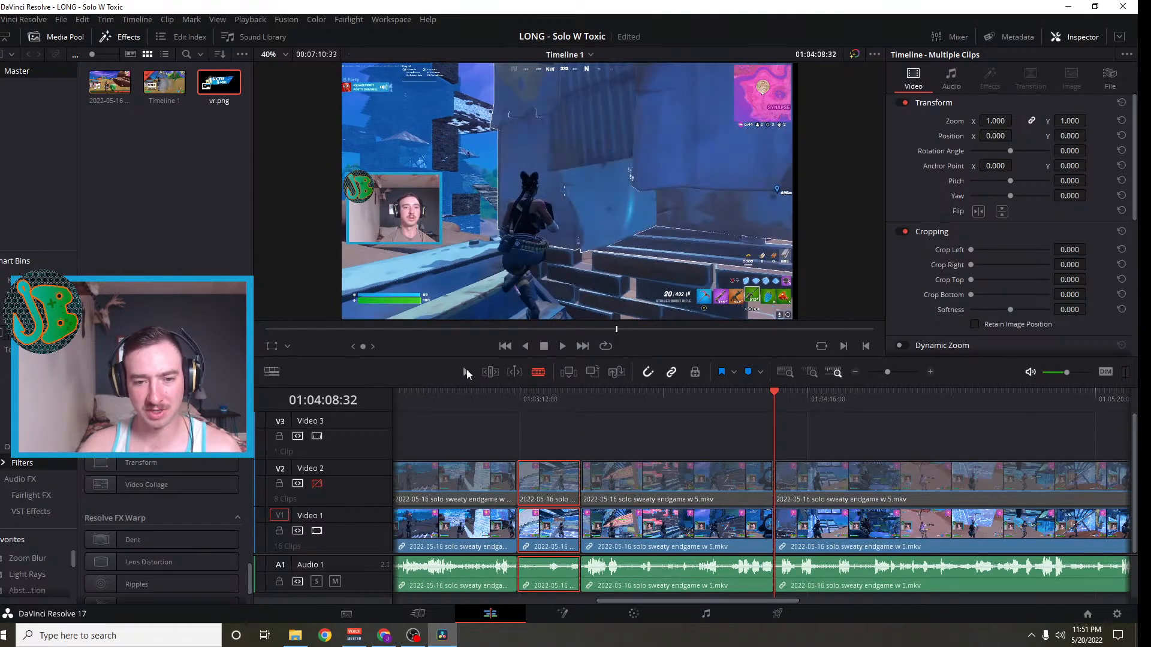
Delete the section between 01:03:25:36 and 01:04:08:32 on all tracks and move the following clips back to close the gap
click(466, 372)
click(688, 486)
ctrl+click(672, 536)
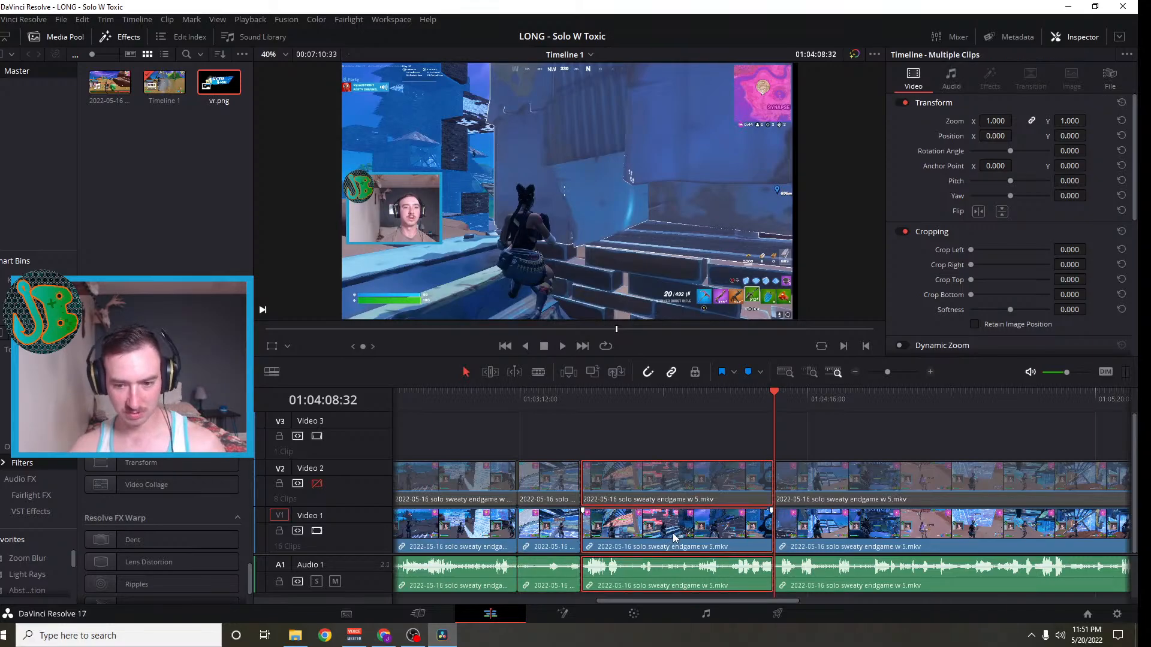
key(Delete)
click(839, 484)
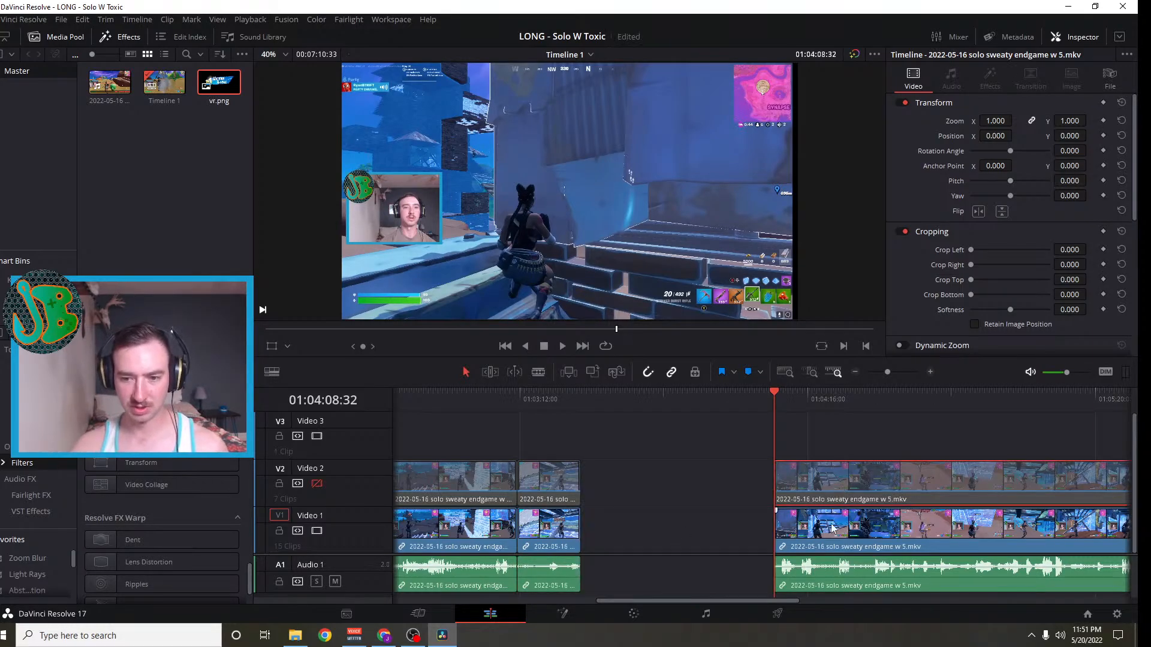
drag(847, 480, 665, 479)
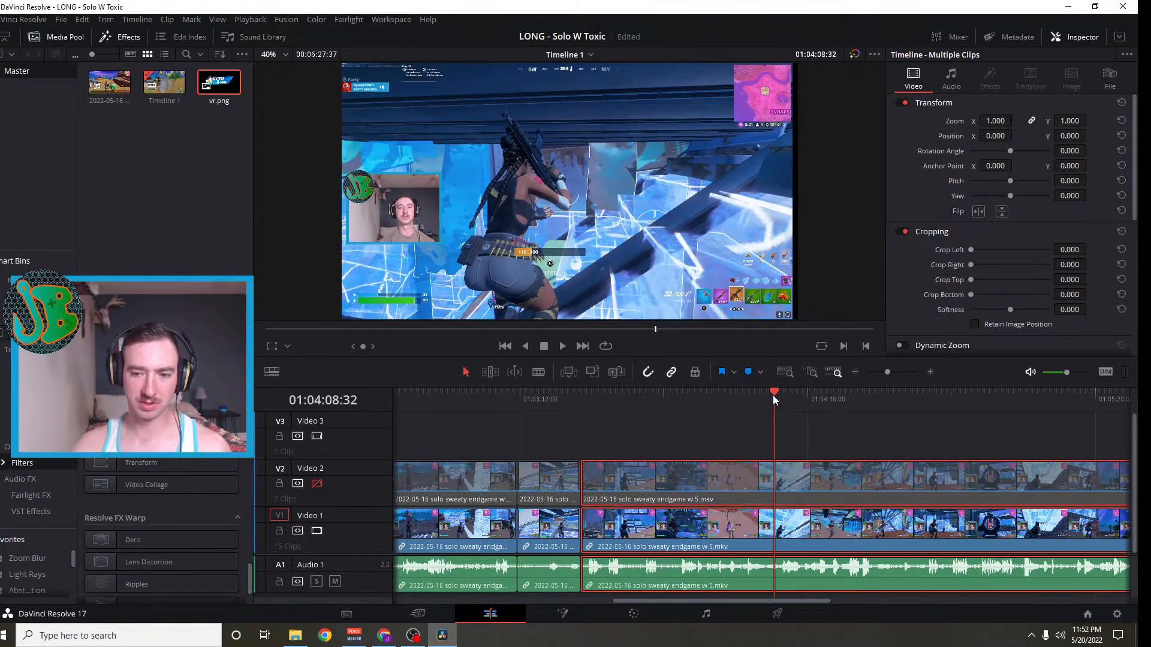
drag(772, 394, 609, 435)
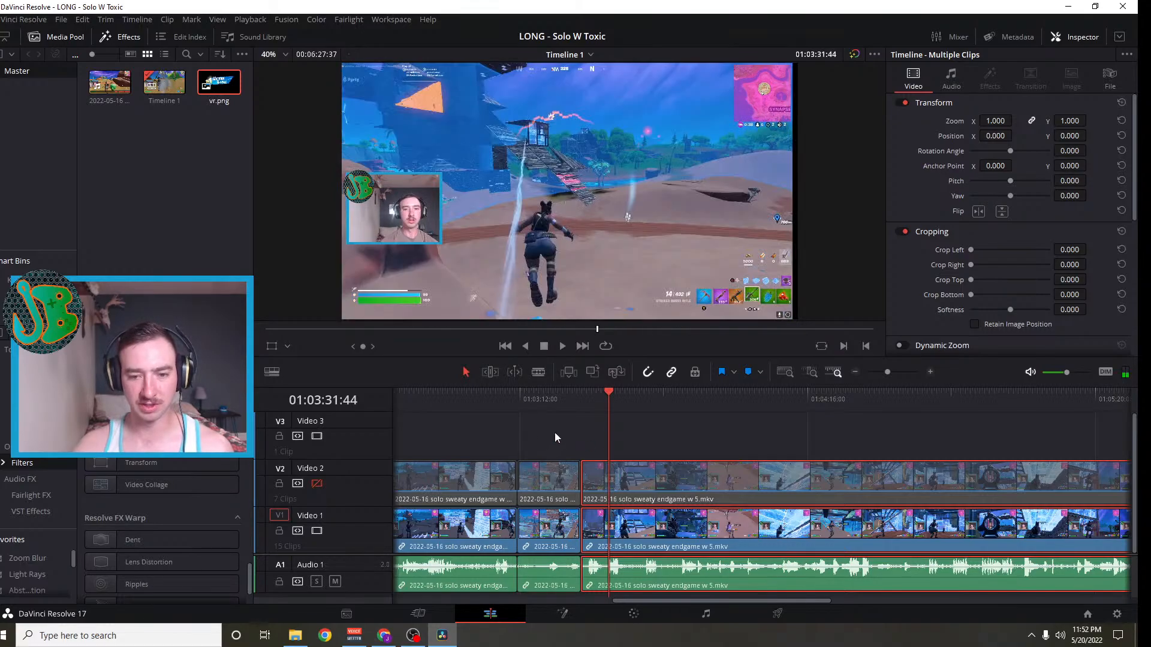
click(555, 433)
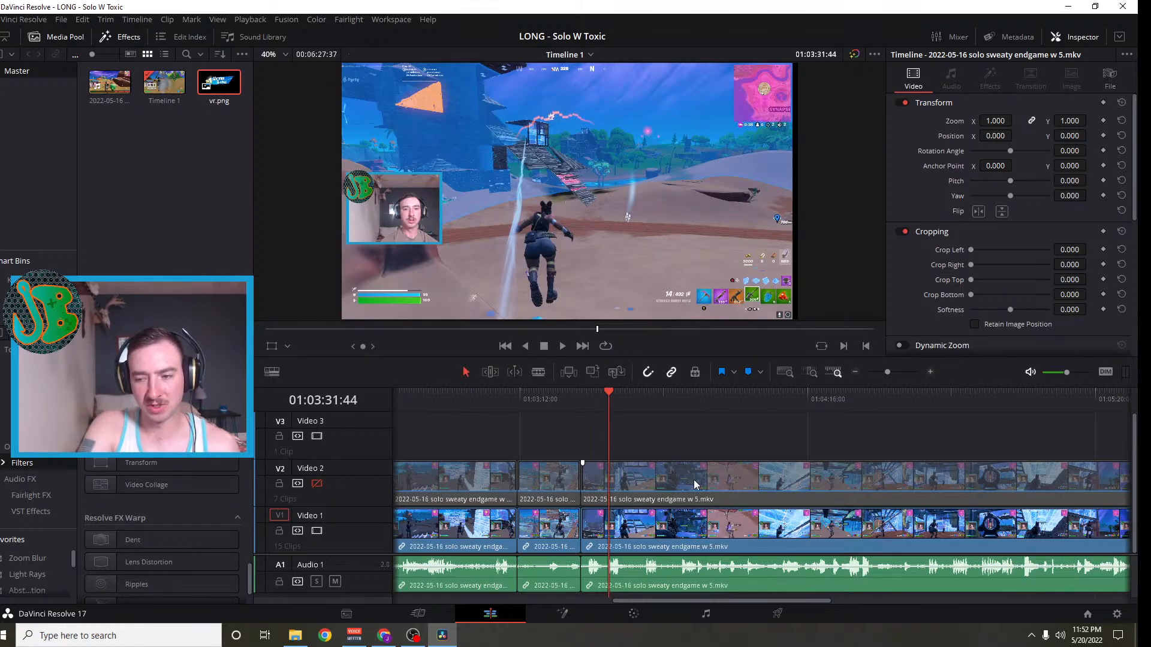
click(694, 483)
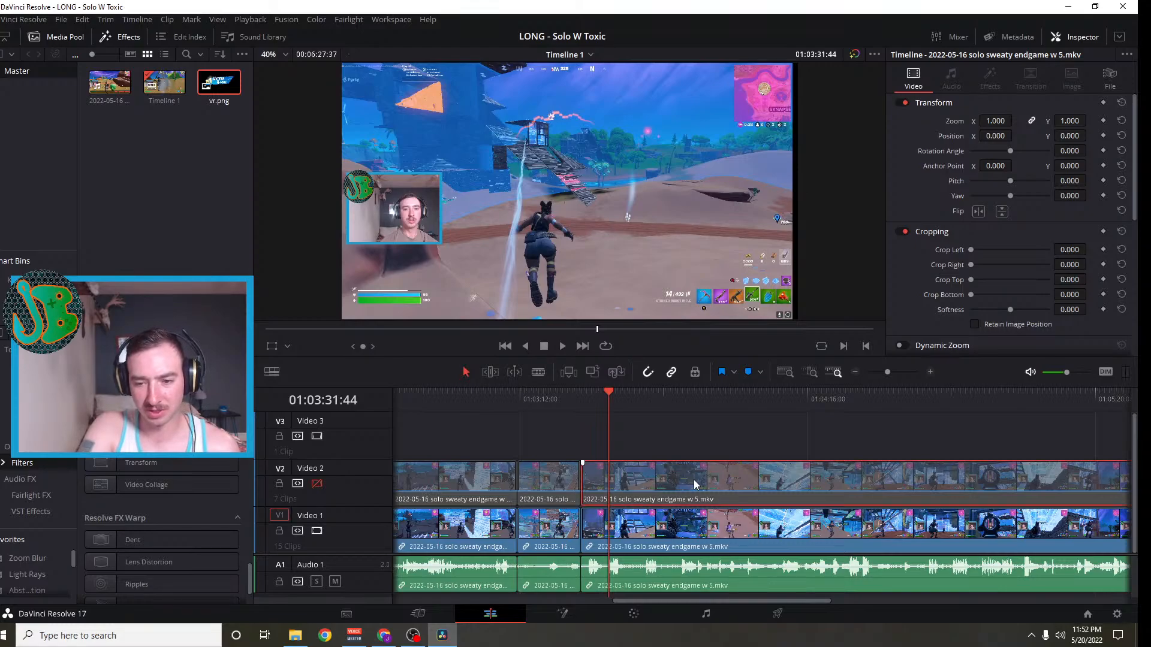
ctrl+click(686, 537)
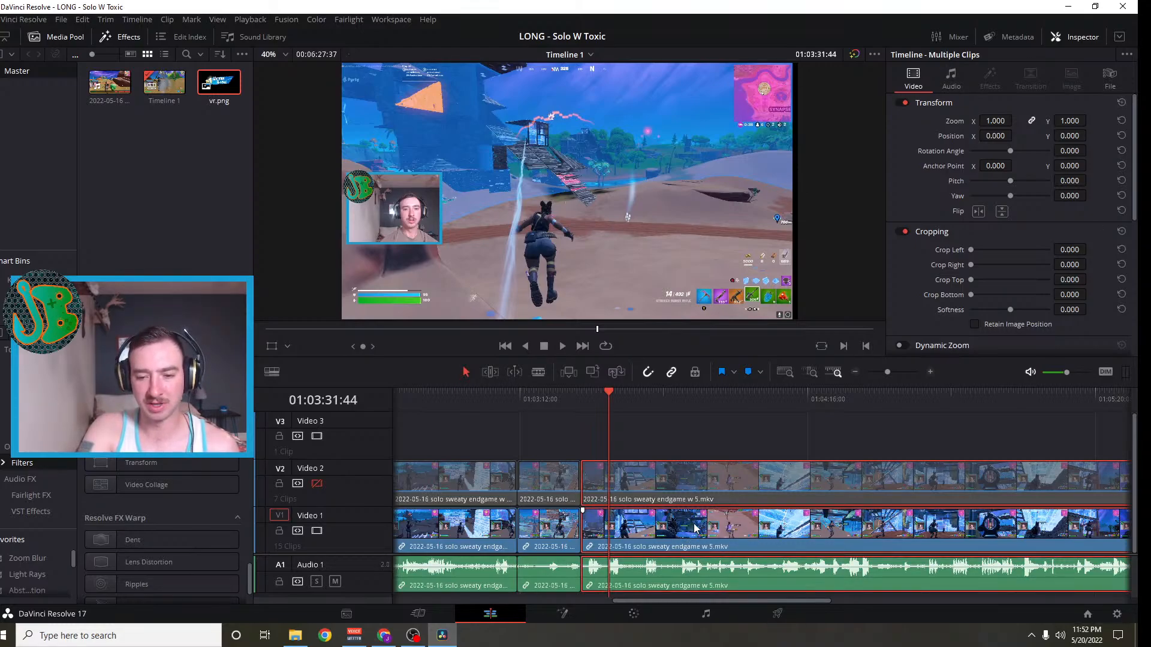
right_click(694, 528)
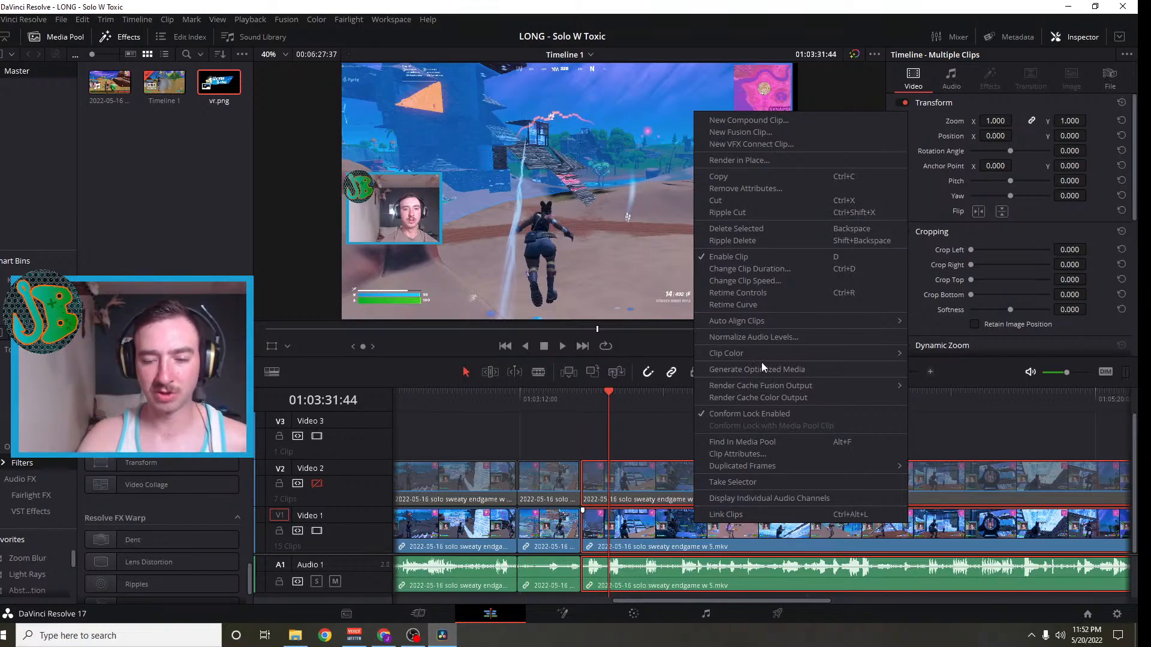
click(629, 431)
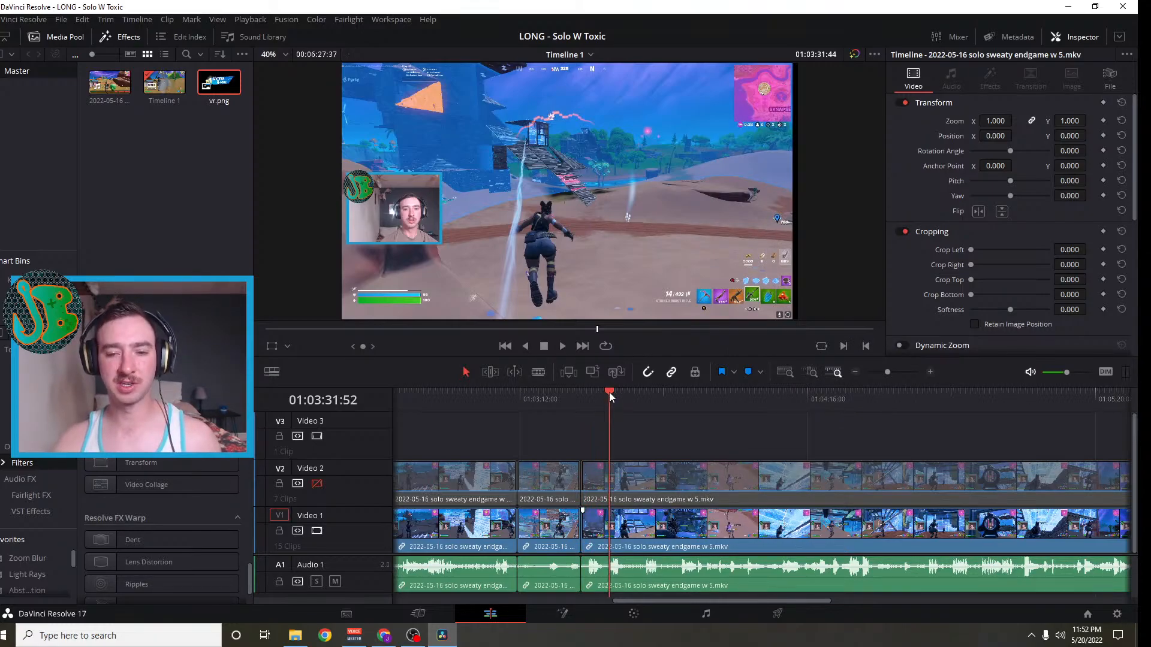
Play back the footage from the join at 01:03:25:36 and split the clips on both video tracks at 01:03:53:28
drag(609, 392, 581, 393)
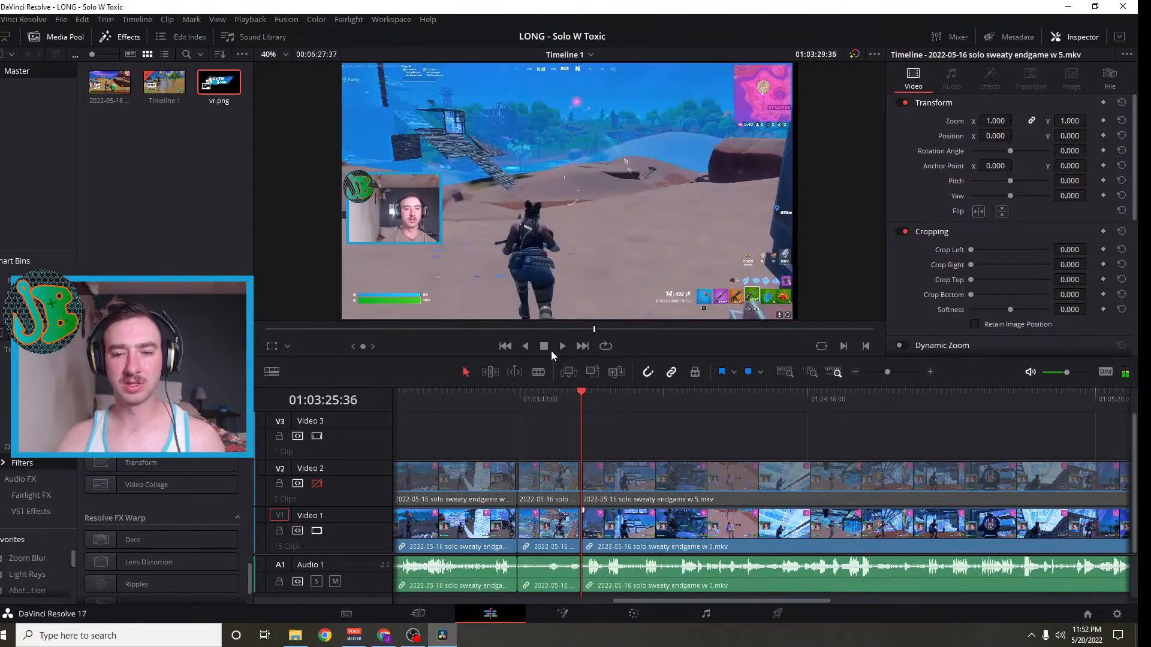
click(562, 346)
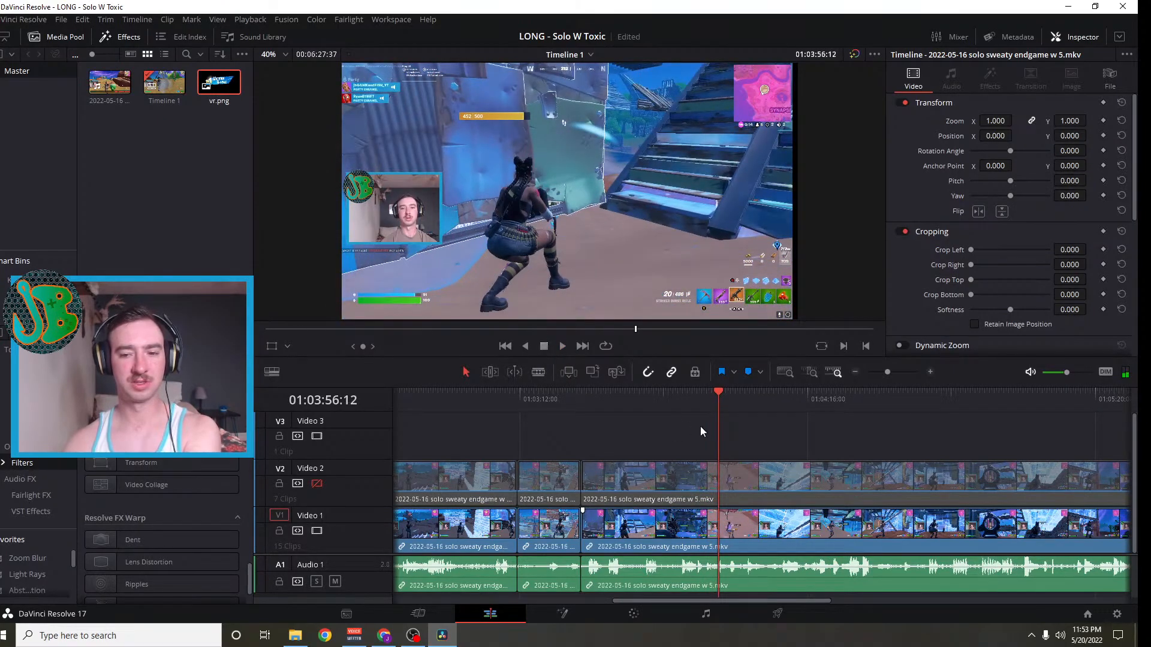
mouse_move(720, 390)
mouse_down()
mouse_move(684, 396)
mouse_move(706, 391)
mouse_up()
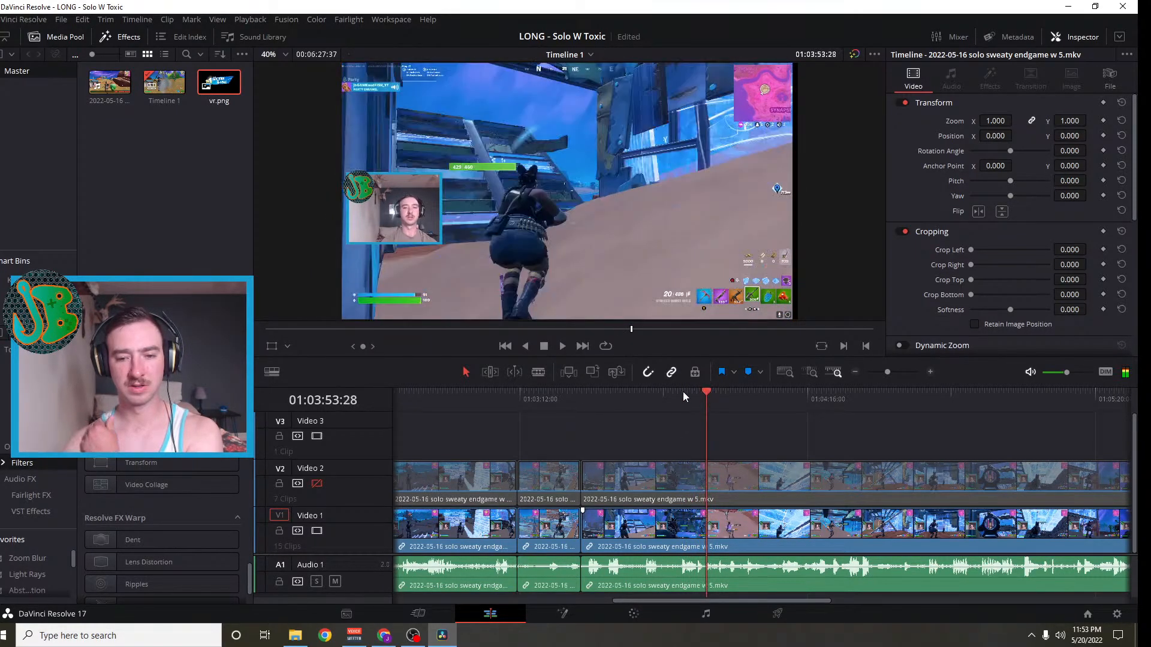
click(712, 533)
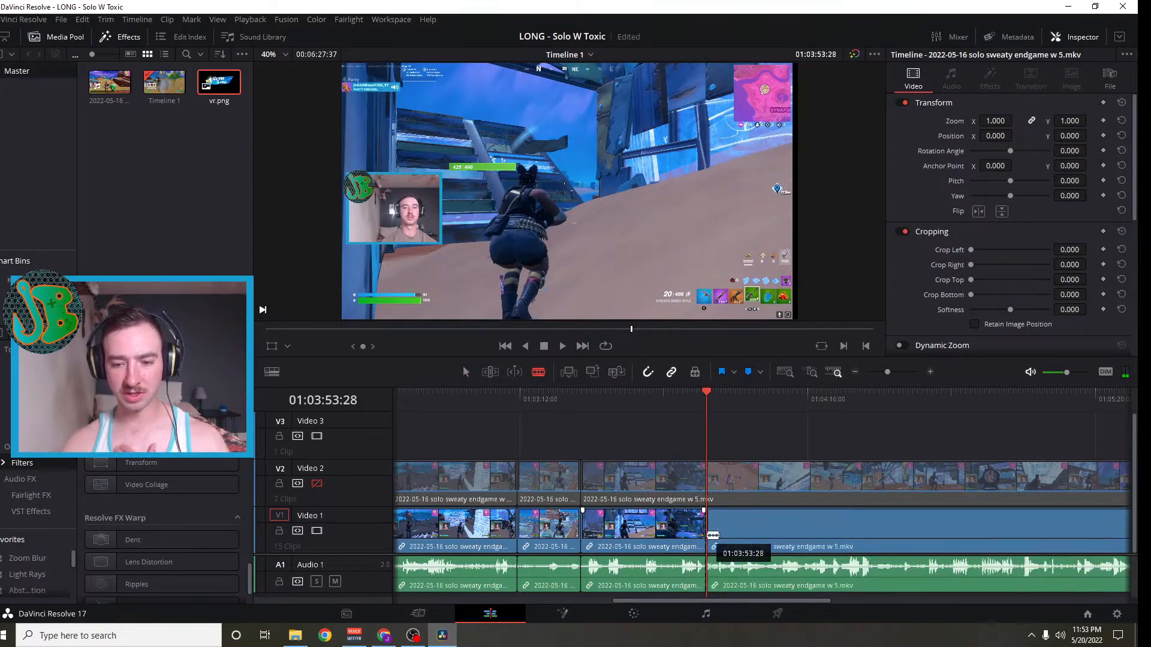
click(712, 480)
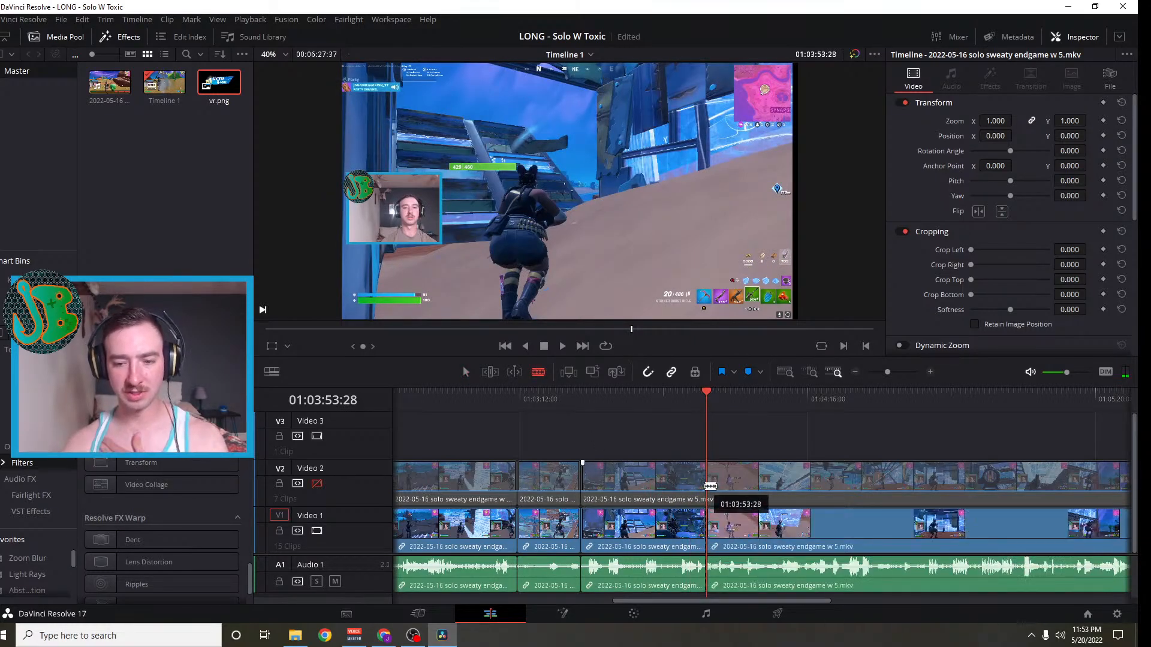
Review the footage following the new cut and split the clips on Video 1 and Video 2 at 01:03:59:52
click(562, 346)
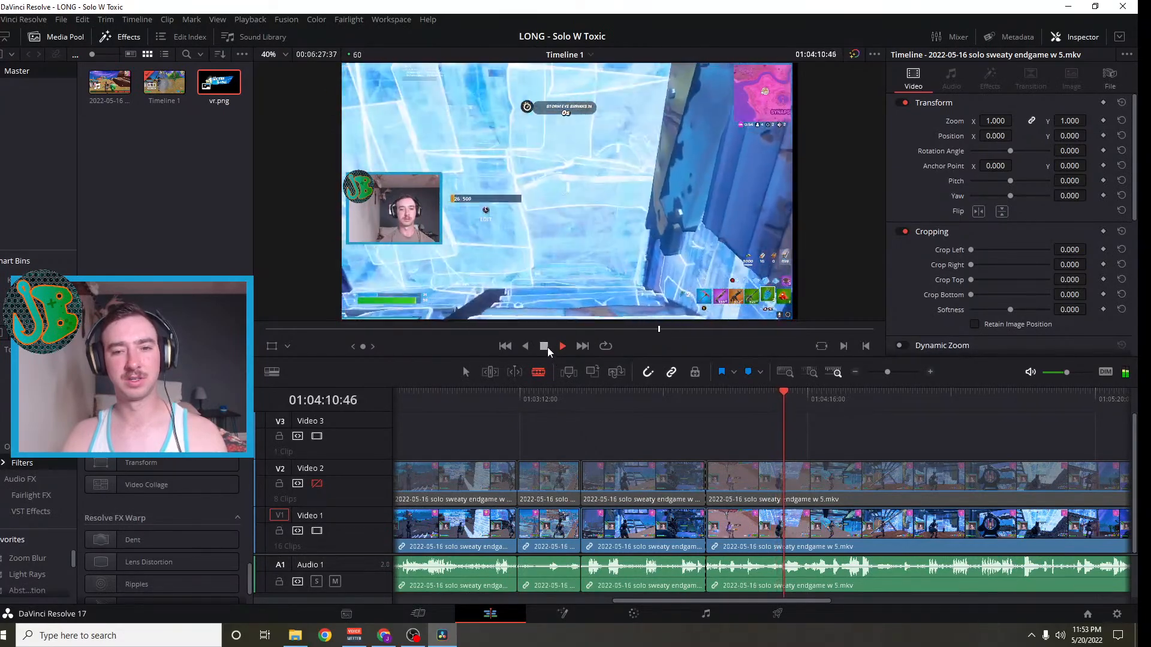
click(545, 346)
drag(789, 390, 738, 397)
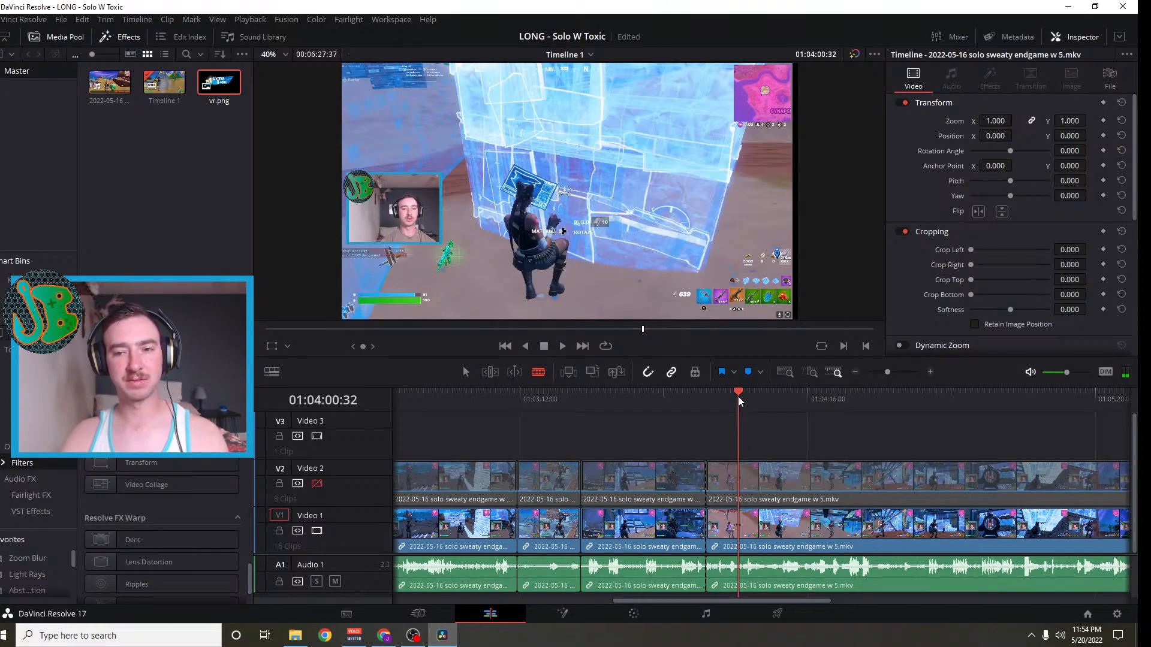
mouse_move(739, 397)
mouse_down()
mouse_move(761, 394)
mouse_move(735, 391)
mouse_up()
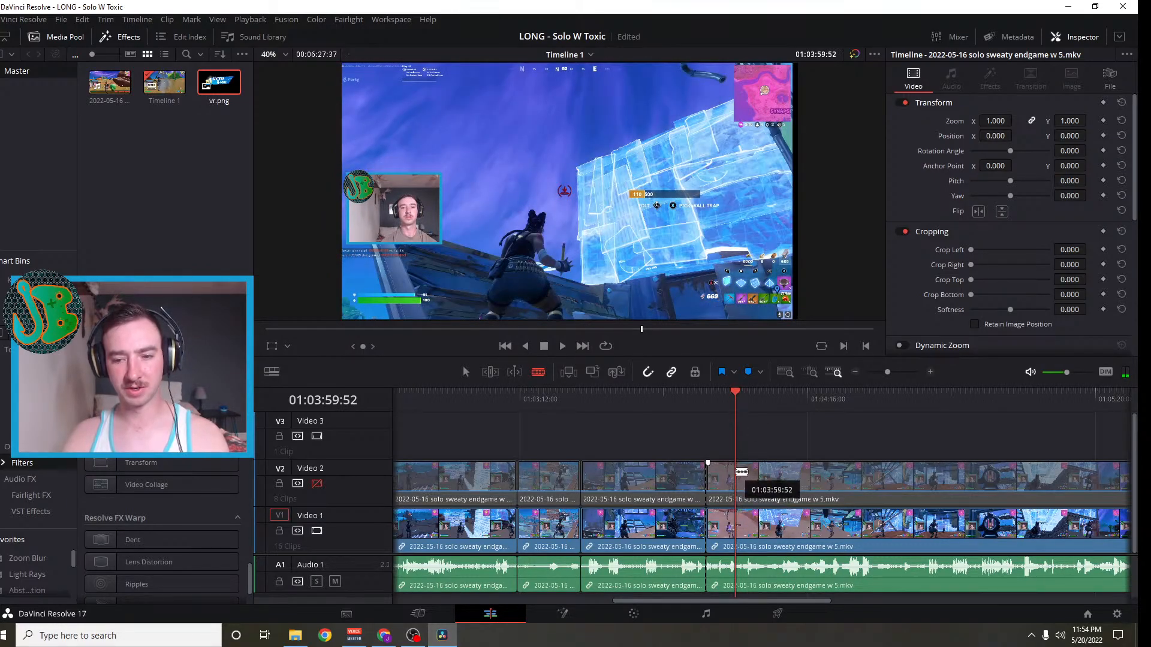
click(741, 472)
click(743, 527)
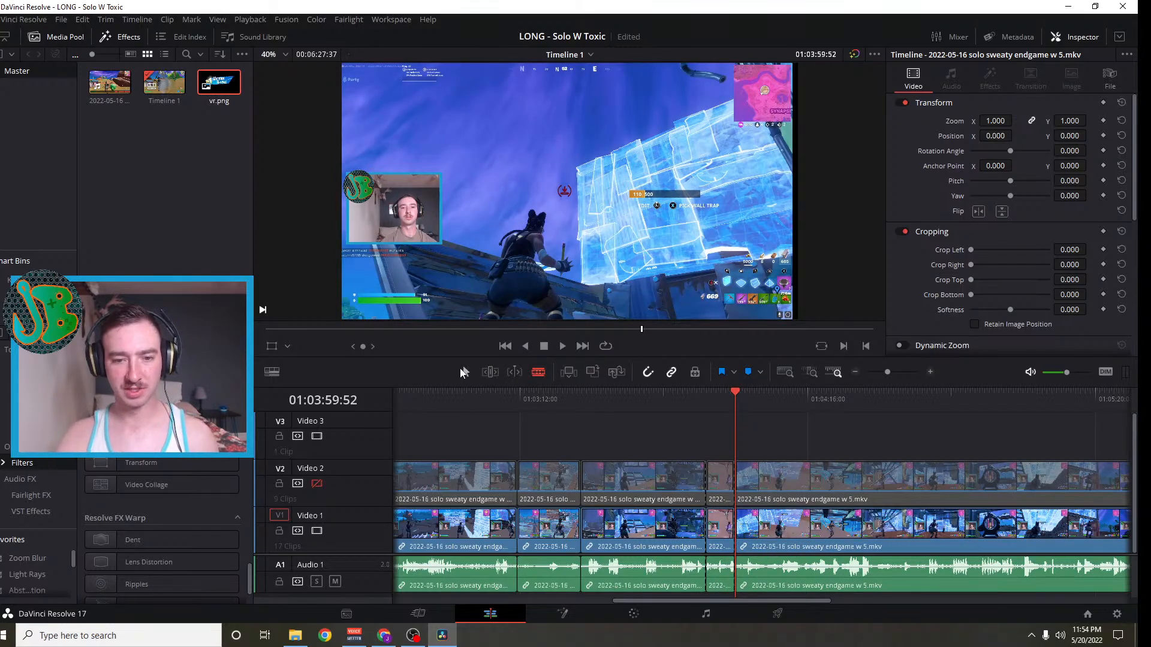
Delete the short section between 01:03:53:28 and 01:03:59:52 on all tracks and close the gap with the following clips
click(461, 371)
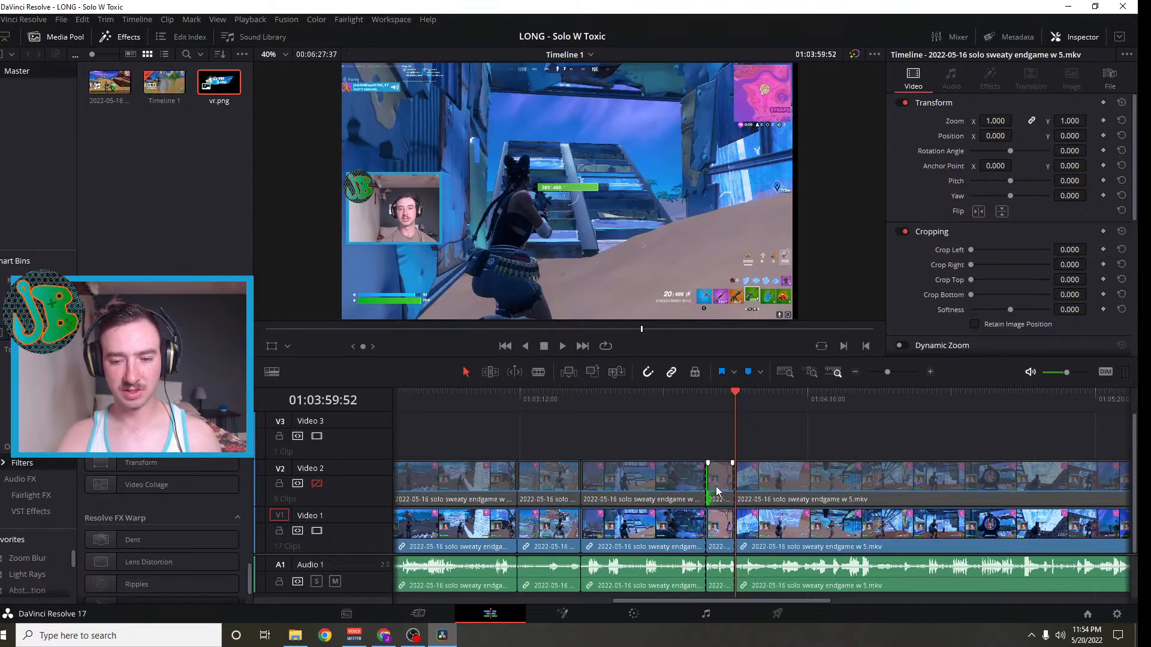
click(717, 484)
ctrl+click(720, 528)
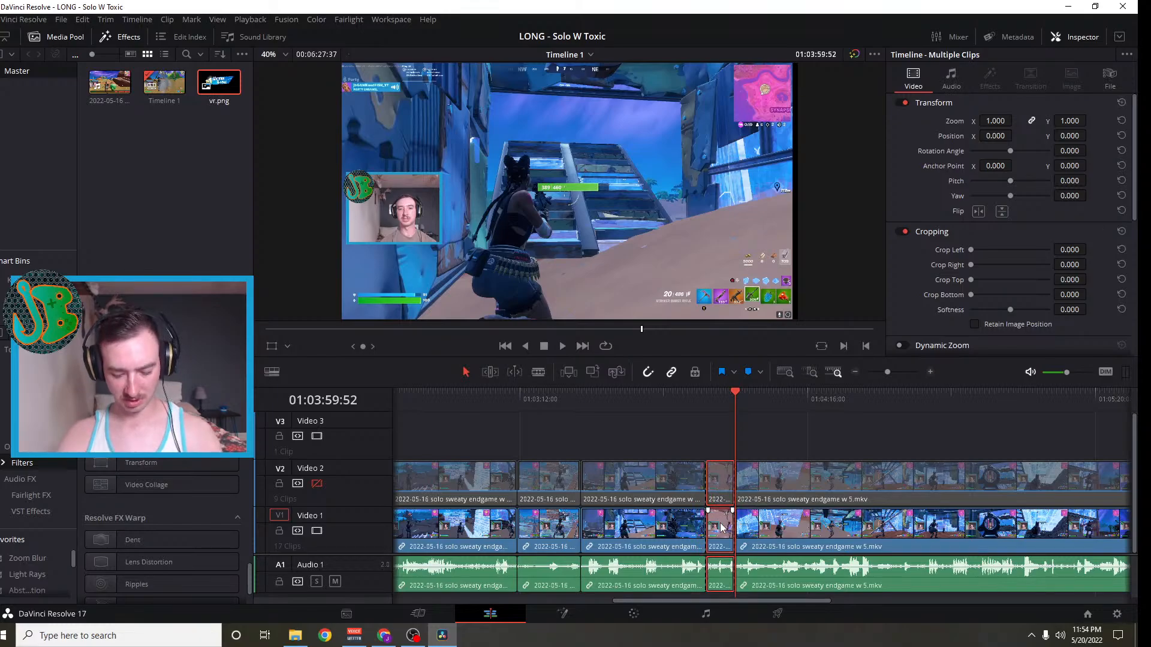
key(BackSpace)
click(786, 499)
drag(786, 499, 757, 490)
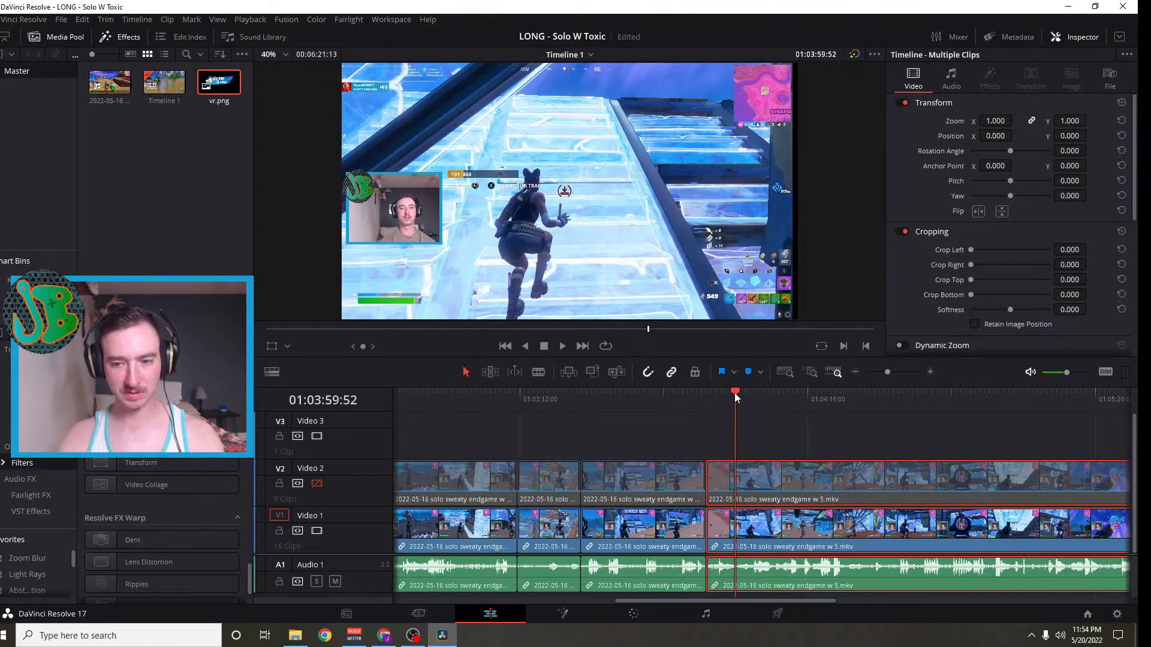
Review the footage after the join at 01:03:59:52 and split the clips on Video 1 and Video 2 at 01:04:18:30
click(735, 393)
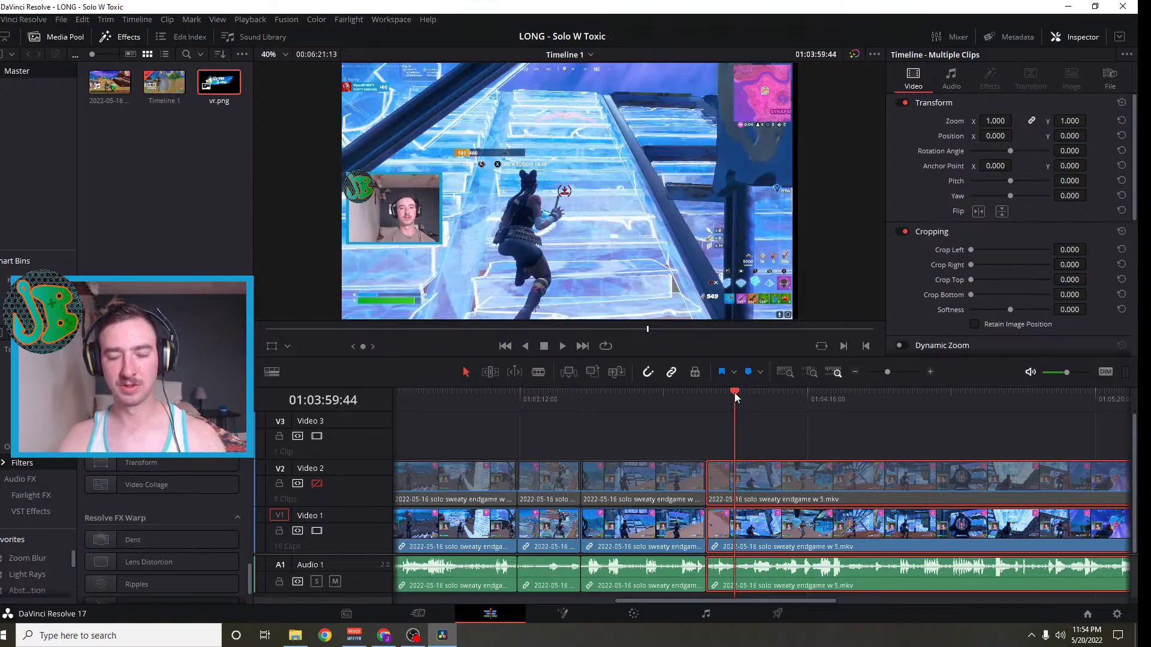
click(560, 346)
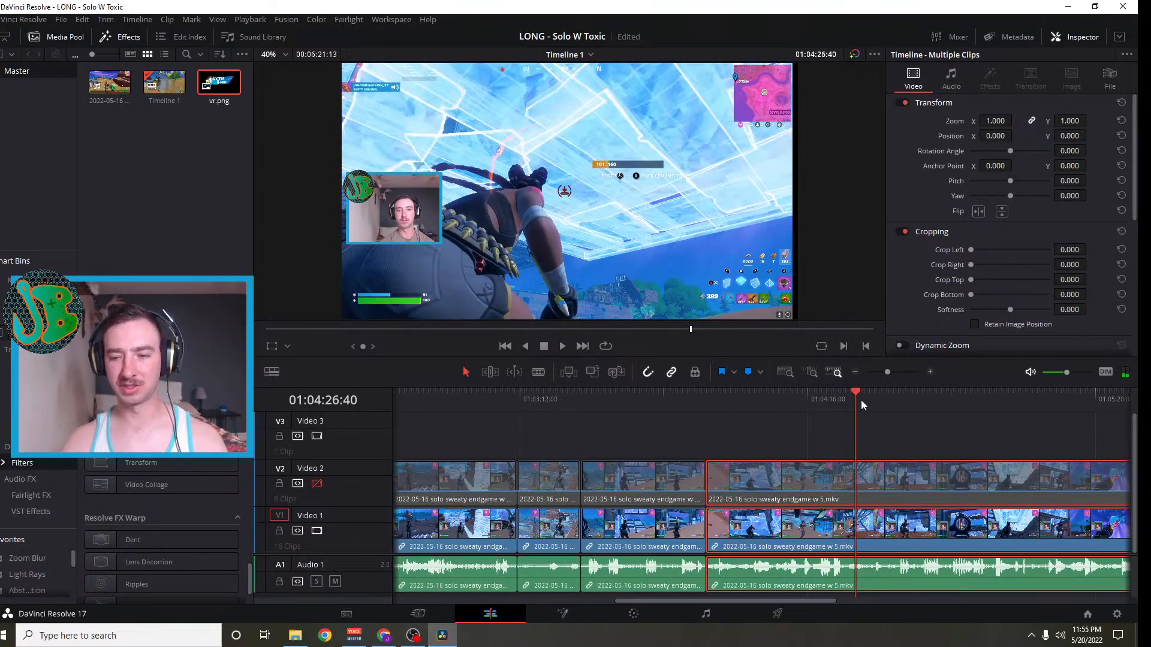
drag(853, 390, 799, 395)
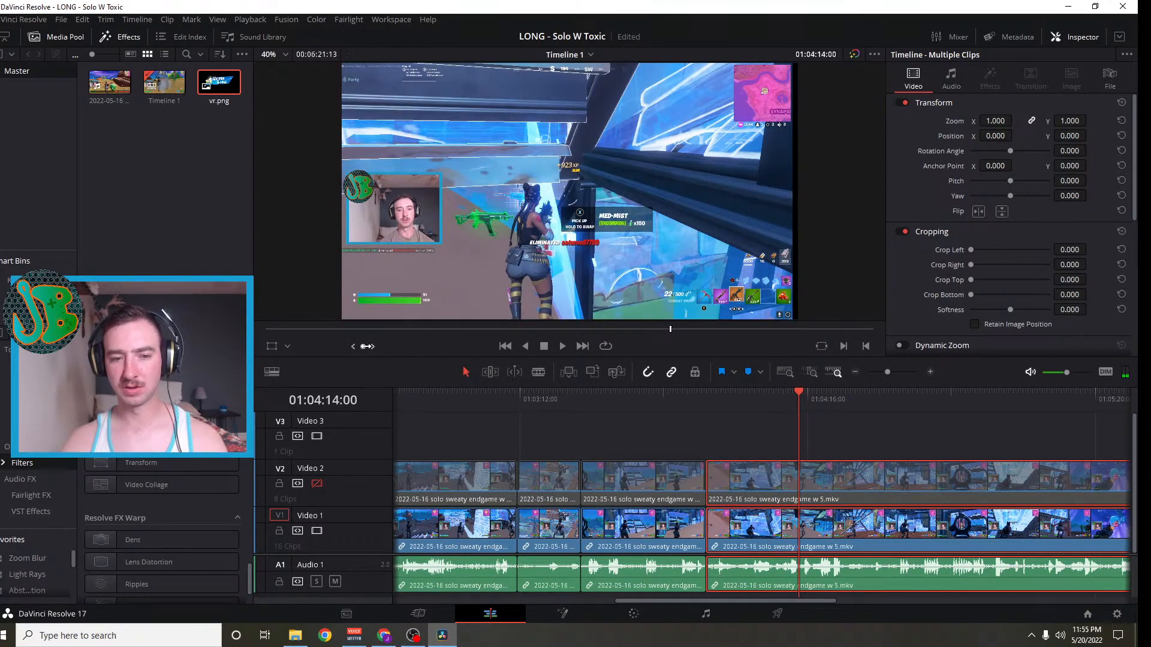
drag(367, 347, 528, 346)
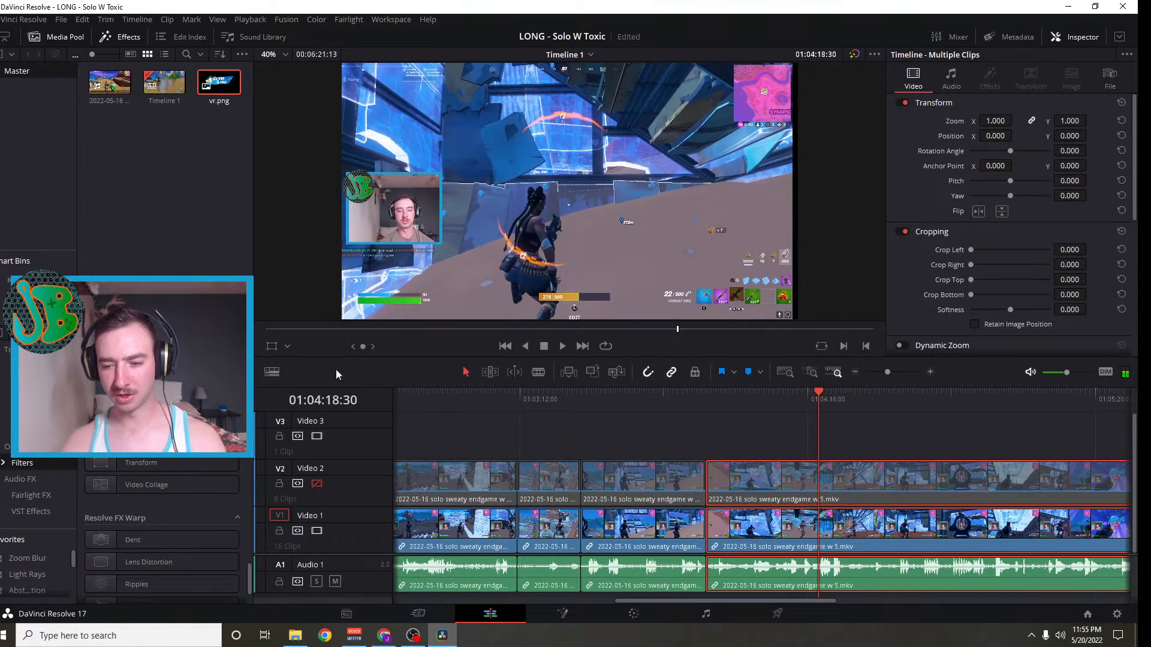
click(539, 372)
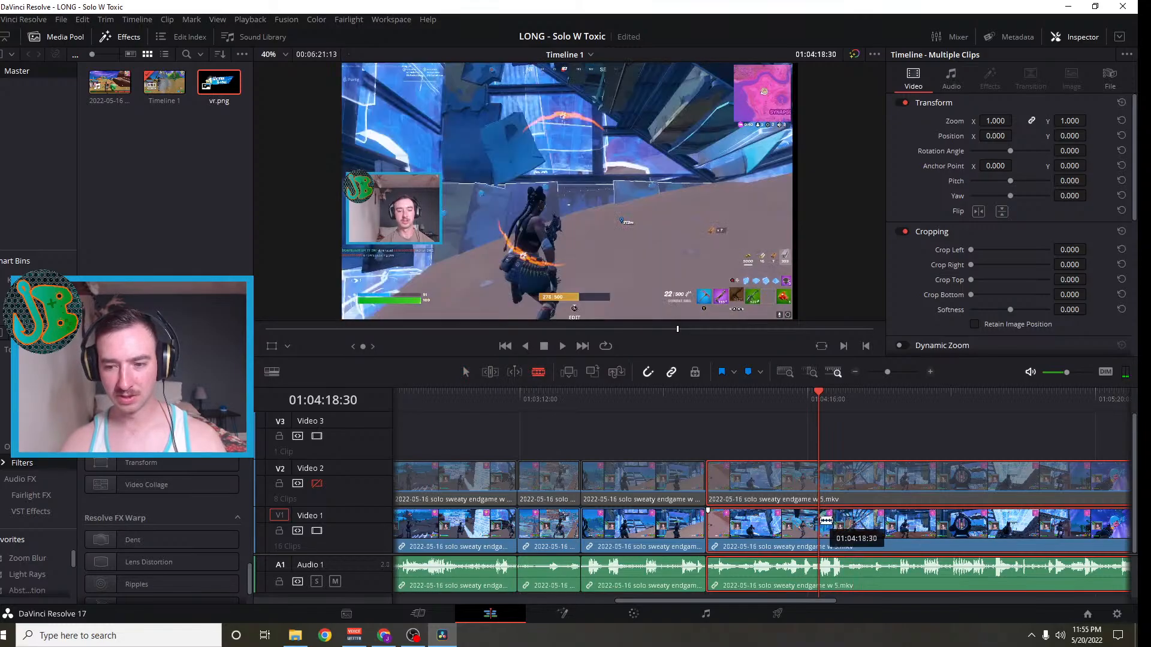
click(819, 521)
click(825, 477)
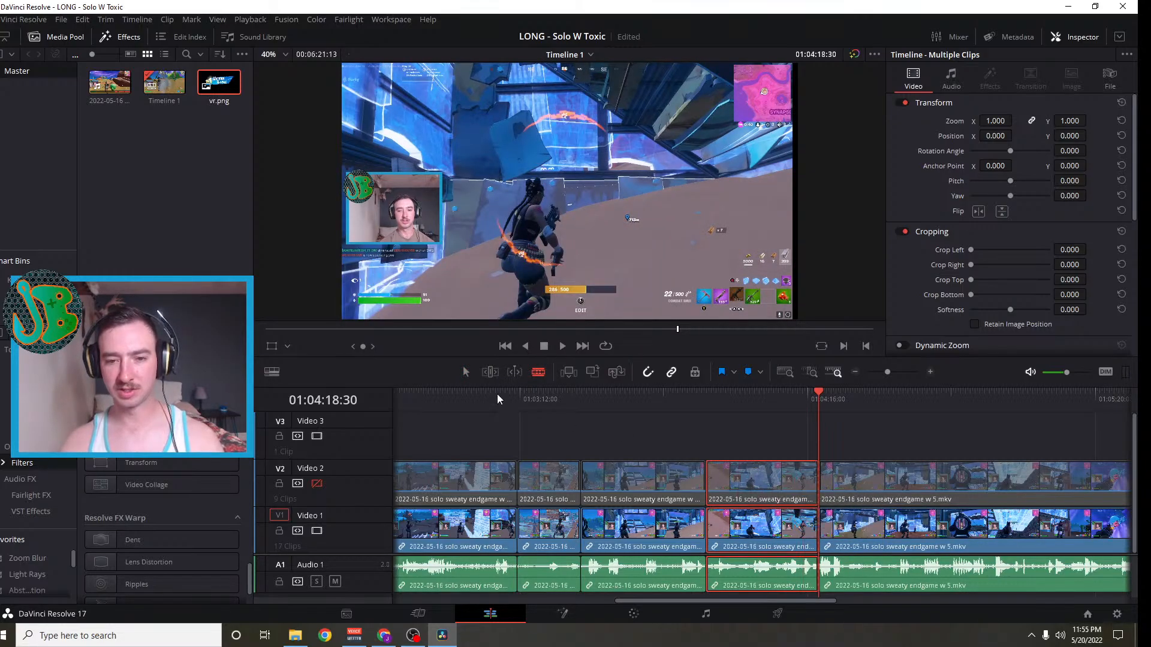
Play back the footage from 01:04:18:30 onward and split the clips on both video tracks at 01:04:56:00
click(563, 347)
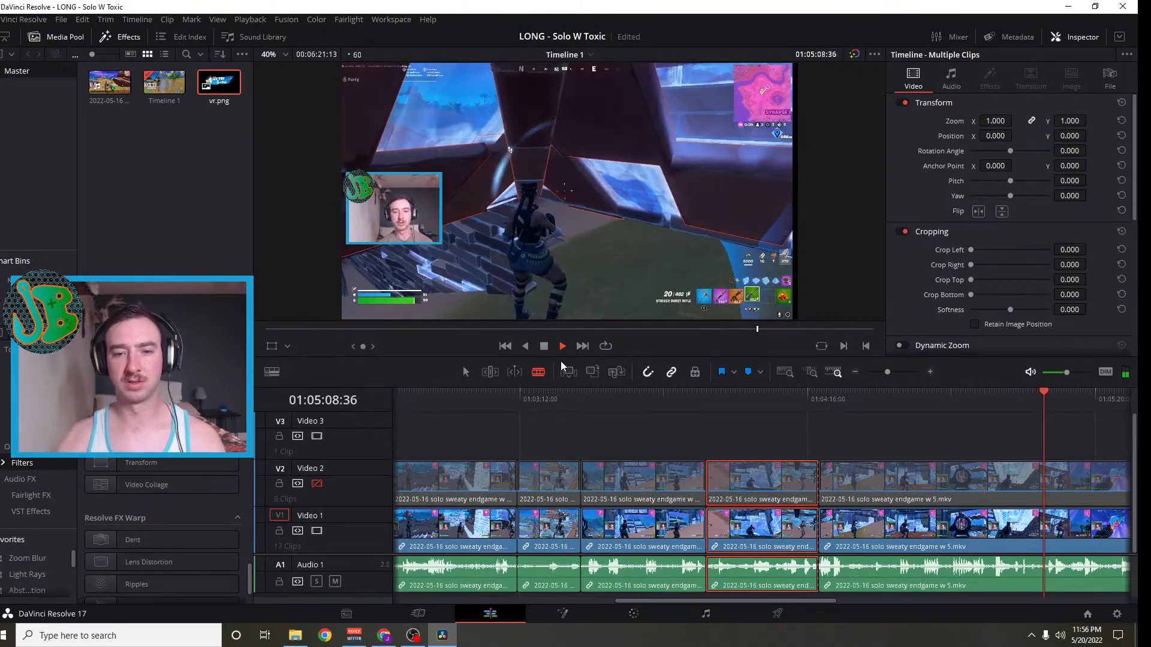
click(544, 346)
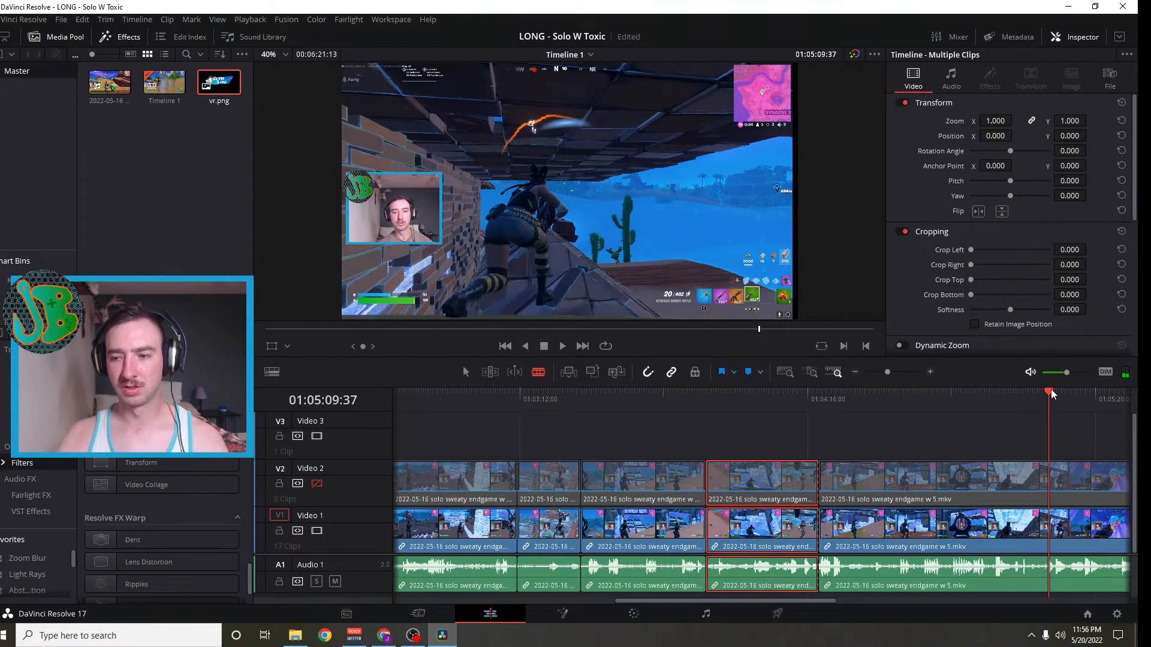
drag(1051, 390, 987, 399)
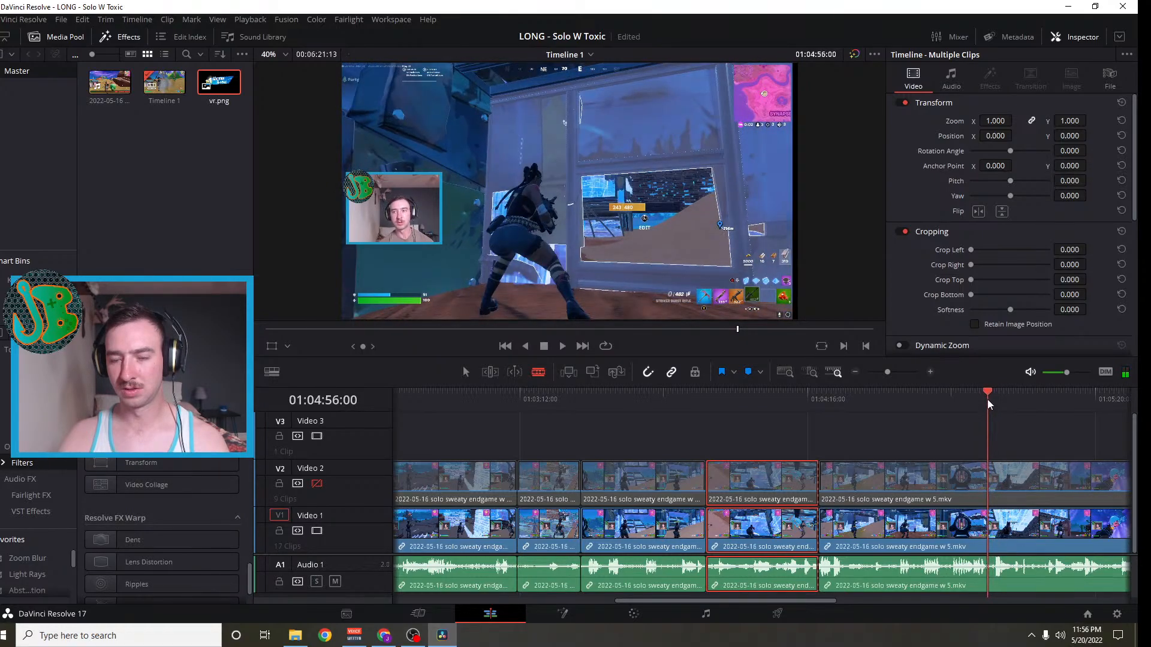
key(ctrl+b)
click(990, 505)
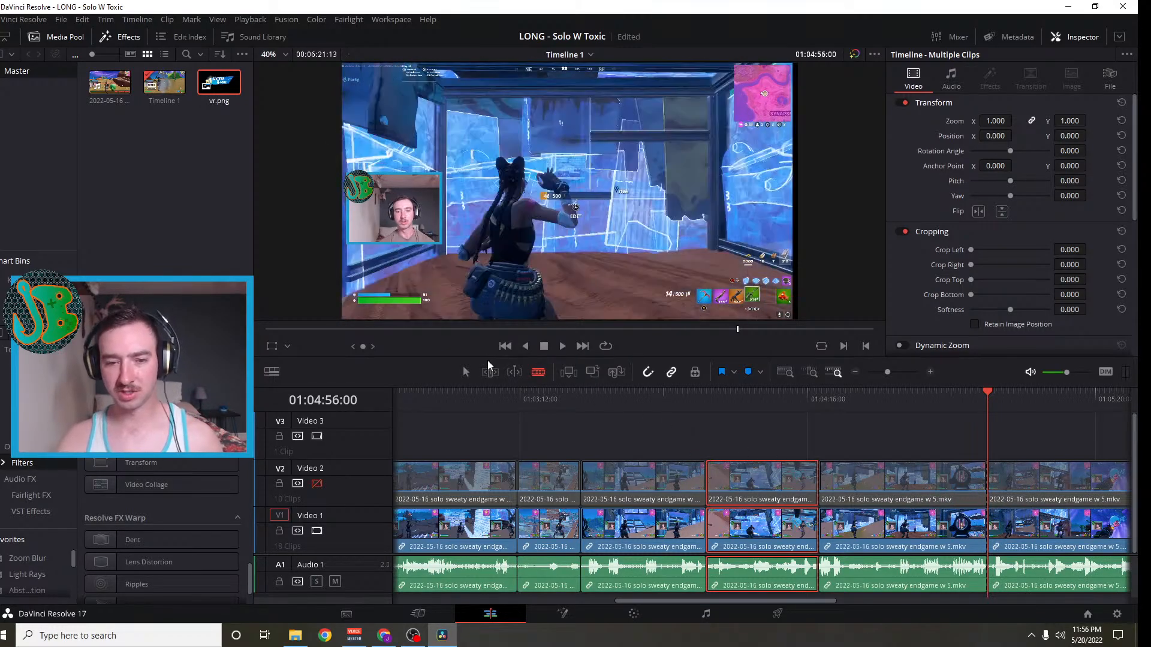
Delete the section between 01:04:18:30 and 01:04:56:00 on all tracks and move the following clips back to close the gap
click(466, 372)
click(921, 491)
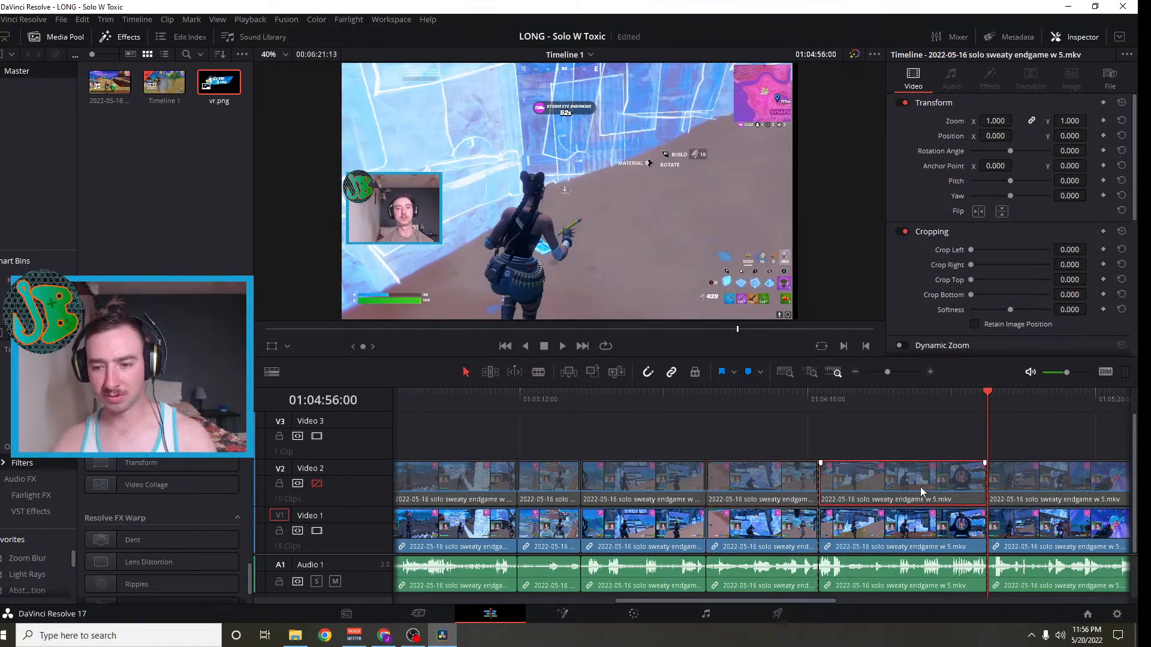
ctrl+click(915, 534)
key(BackSpace)
click(1038, 475)
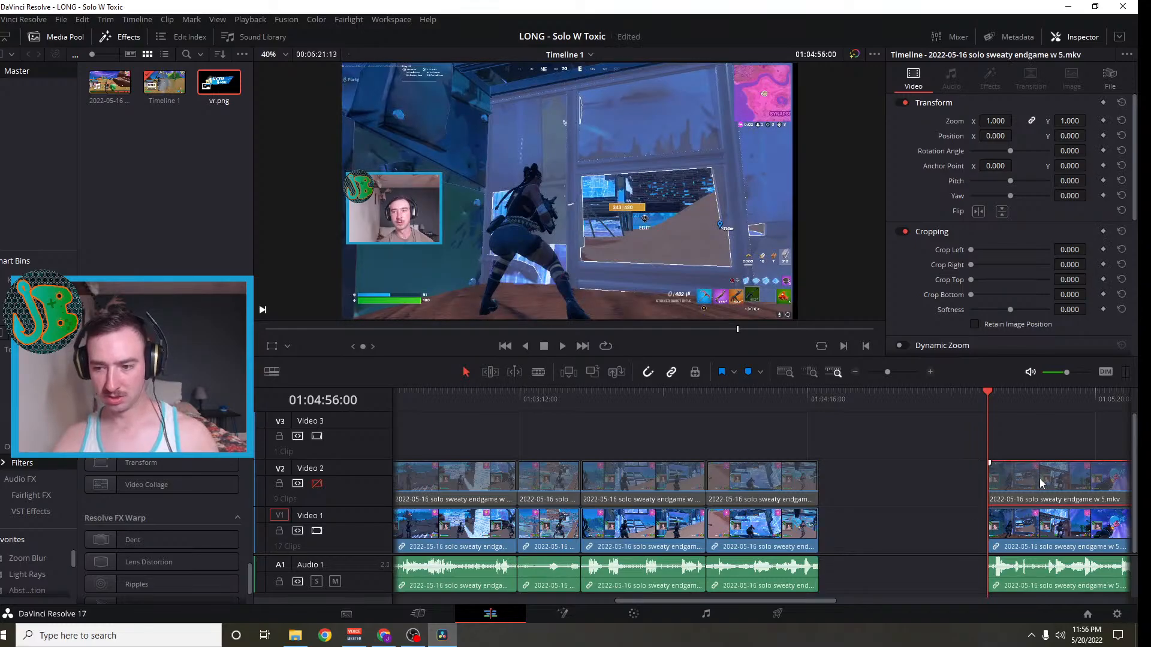
ctrl+click(1030, 527)
drag(1050, 481, 875, 481)
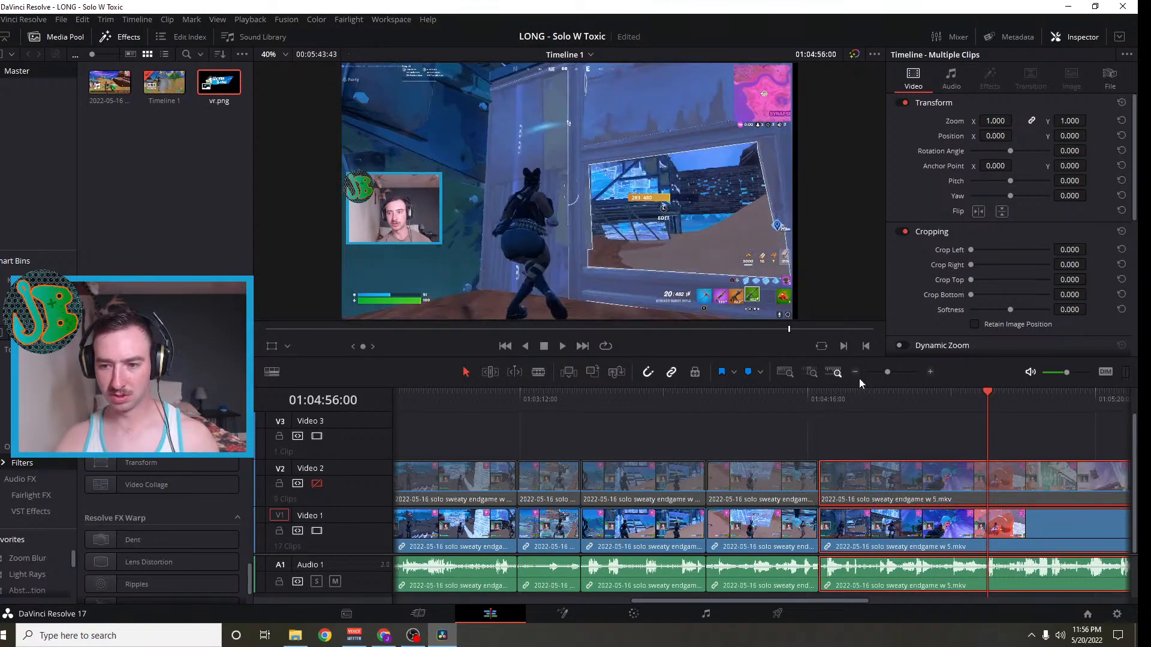
Review the footage from the join at 01:04:18:30 to the end, replaying the lead-up to the Victory Royale
click(855, 371)
drag(728, 394, 685, 403)
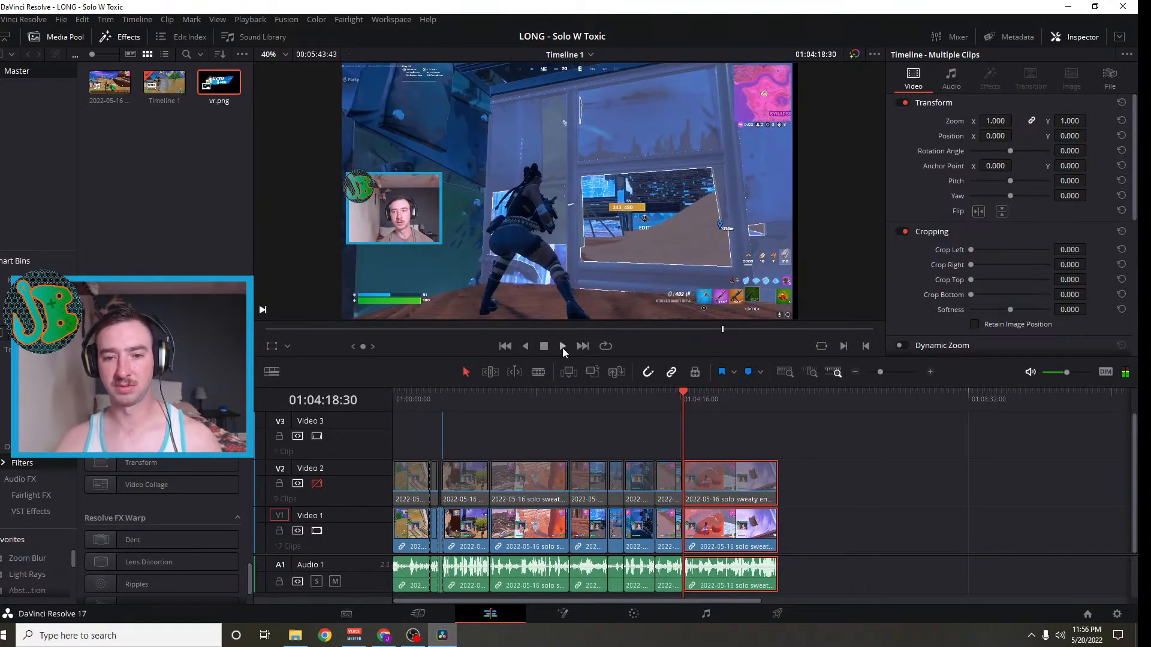
click(563, 346)
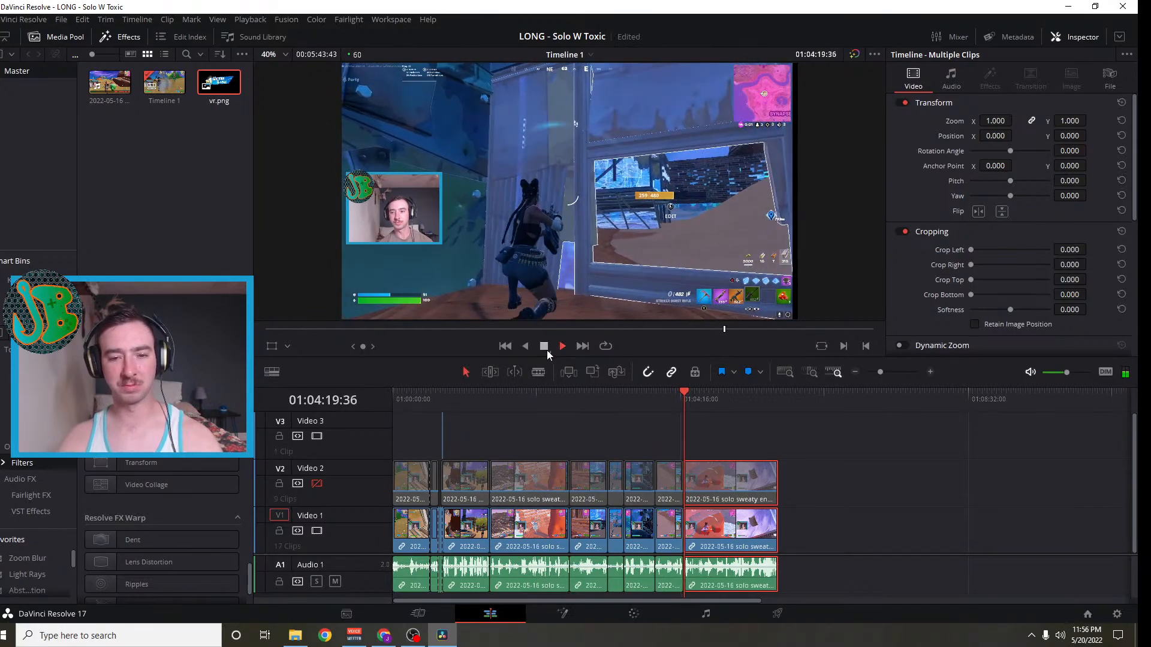
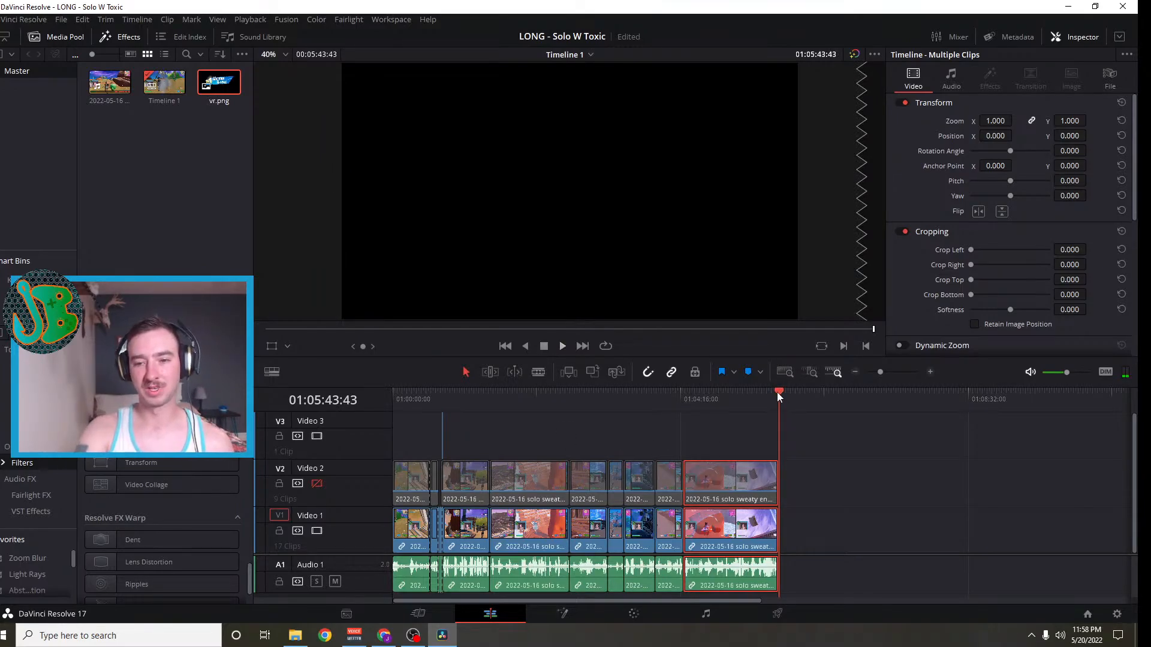
drag(778, 392, 738, 395)
click(562, 346)
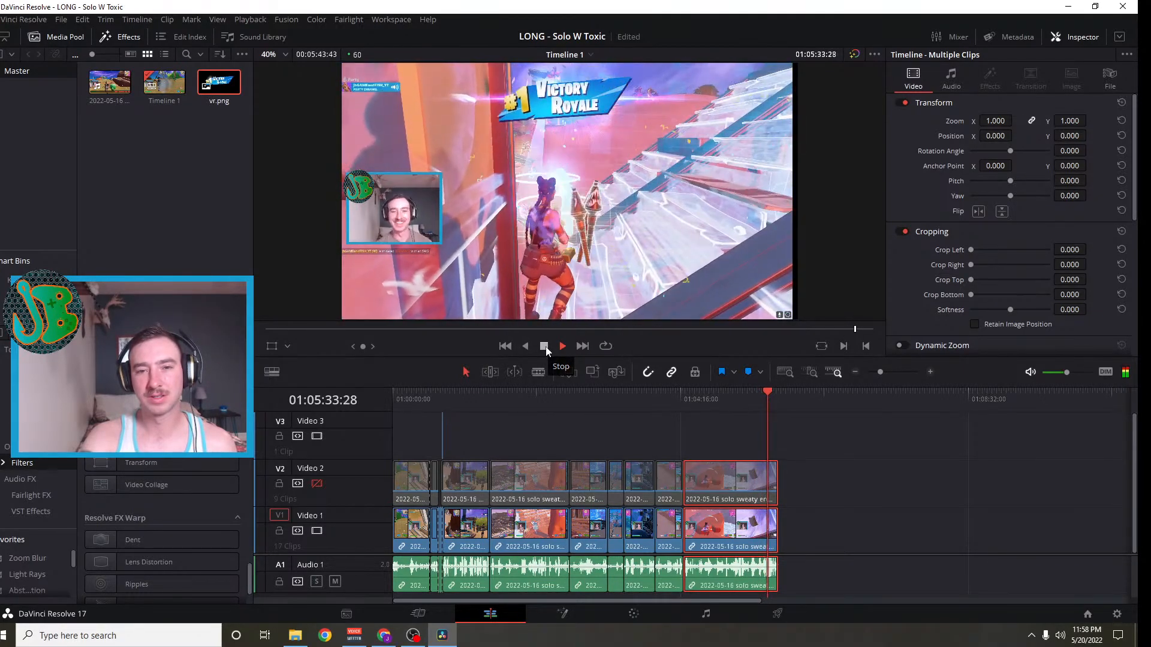
click(545, 347)
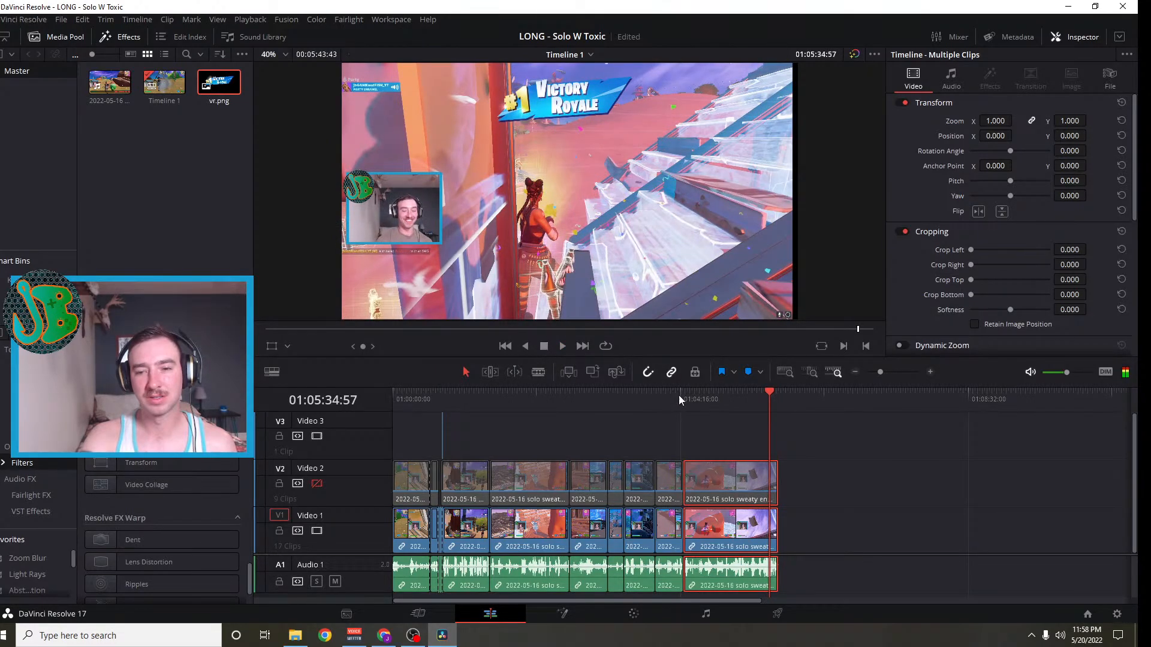
Add a marker to the last Video 2 clip at 01:05:31:42, just before the Victory Royale banner, and split that clip there
drag(363, 346, 246, 346)
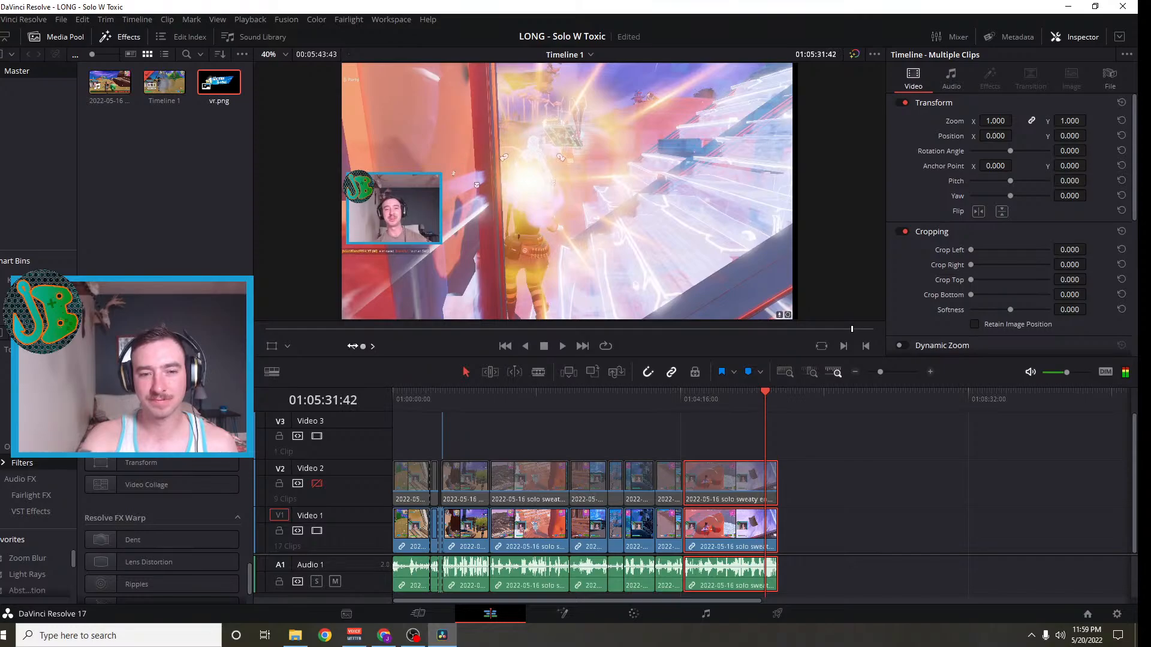
key(b)
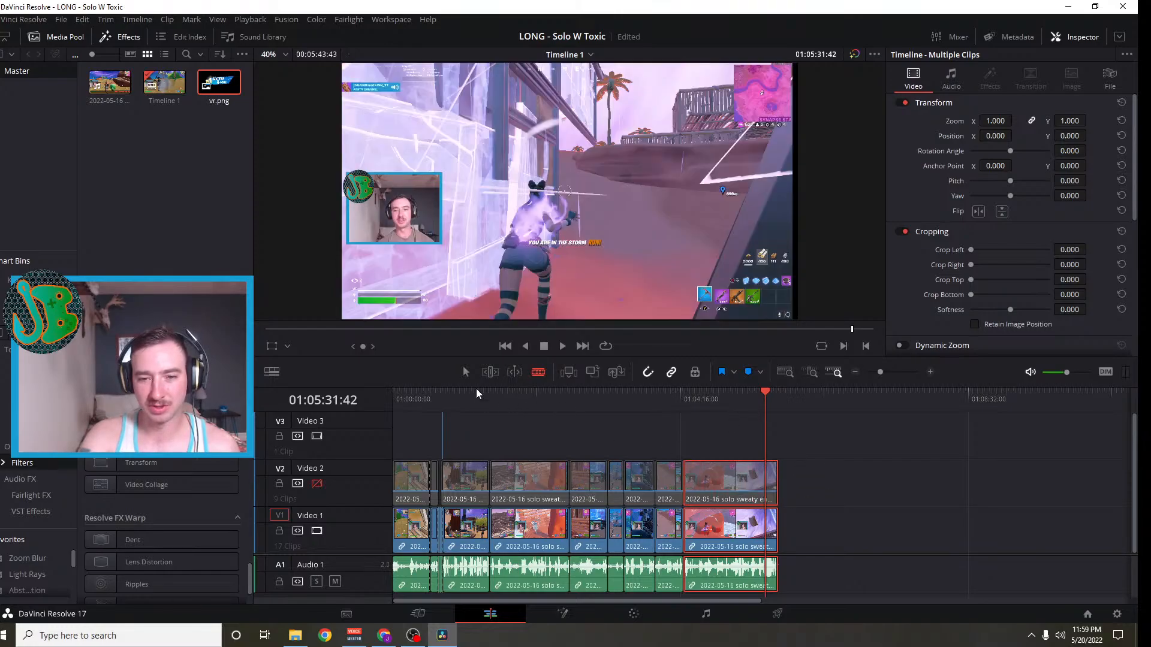
key(a)
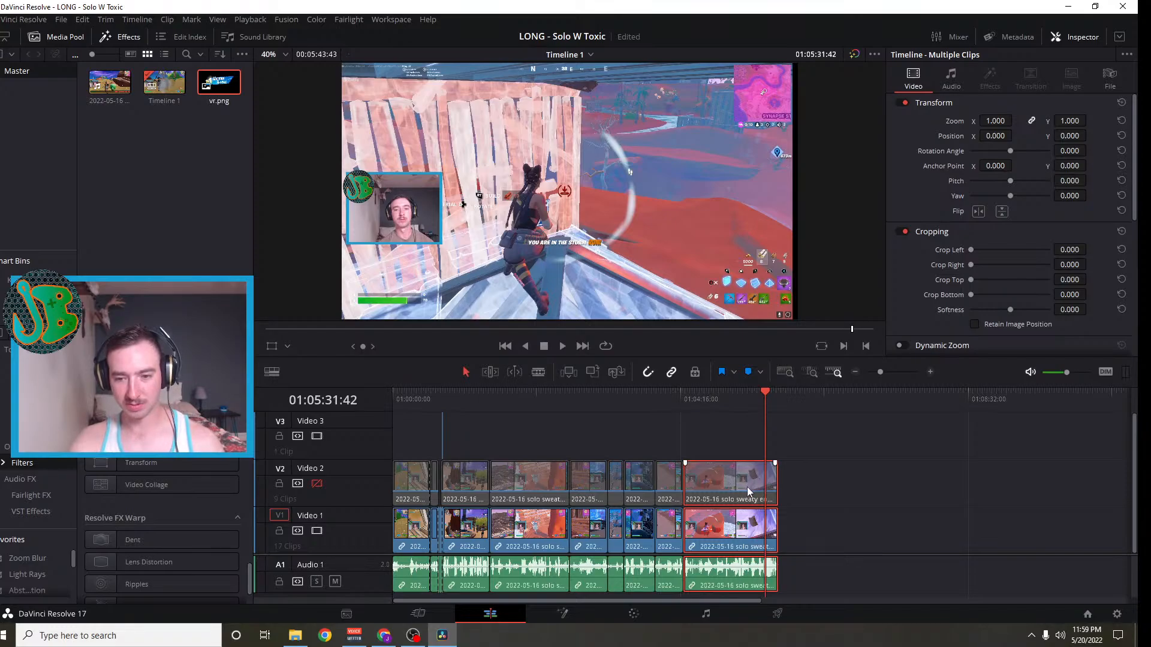
click(772, 500)
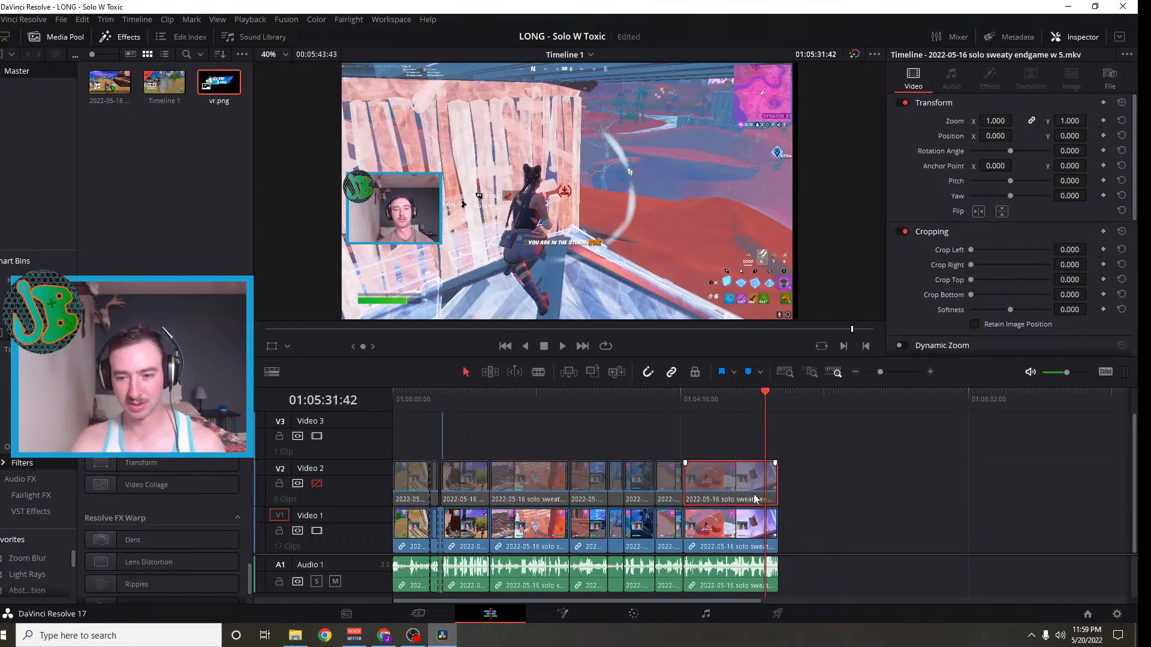
key(m)
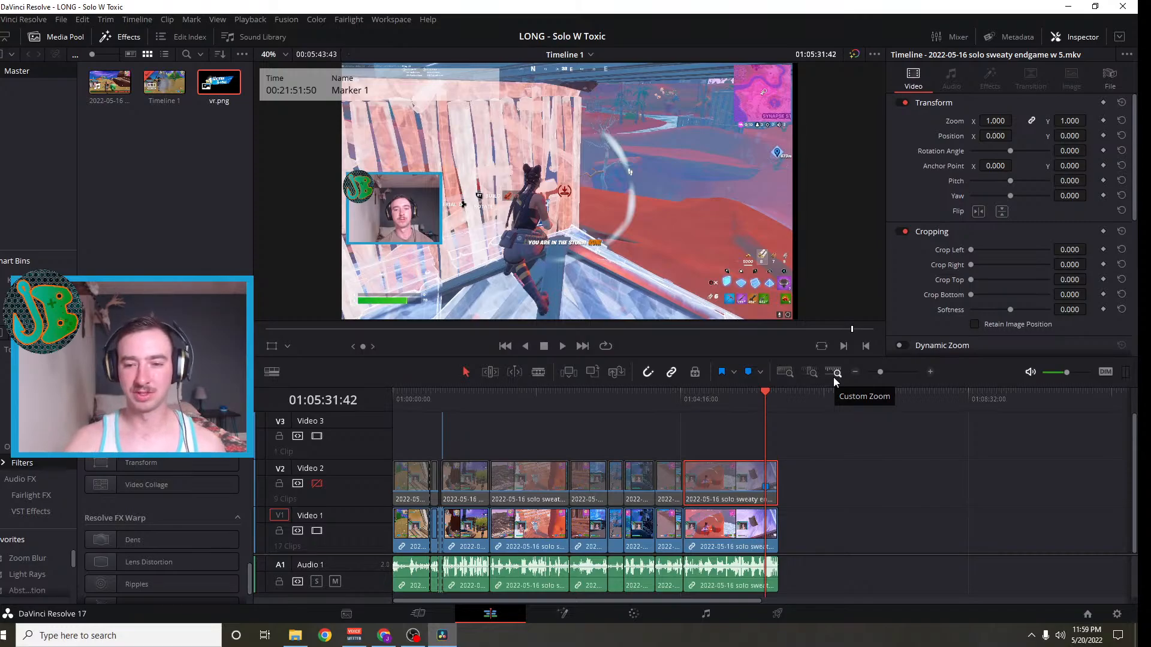
click(538, 371)
click(764, 482)
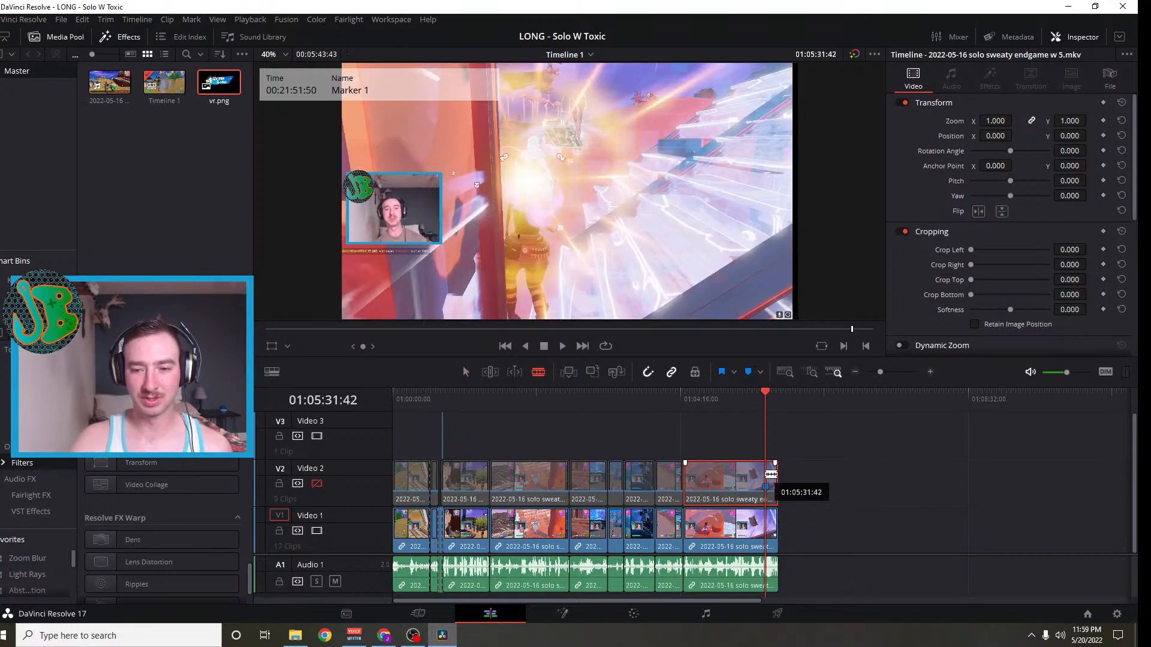
click(465, 366)
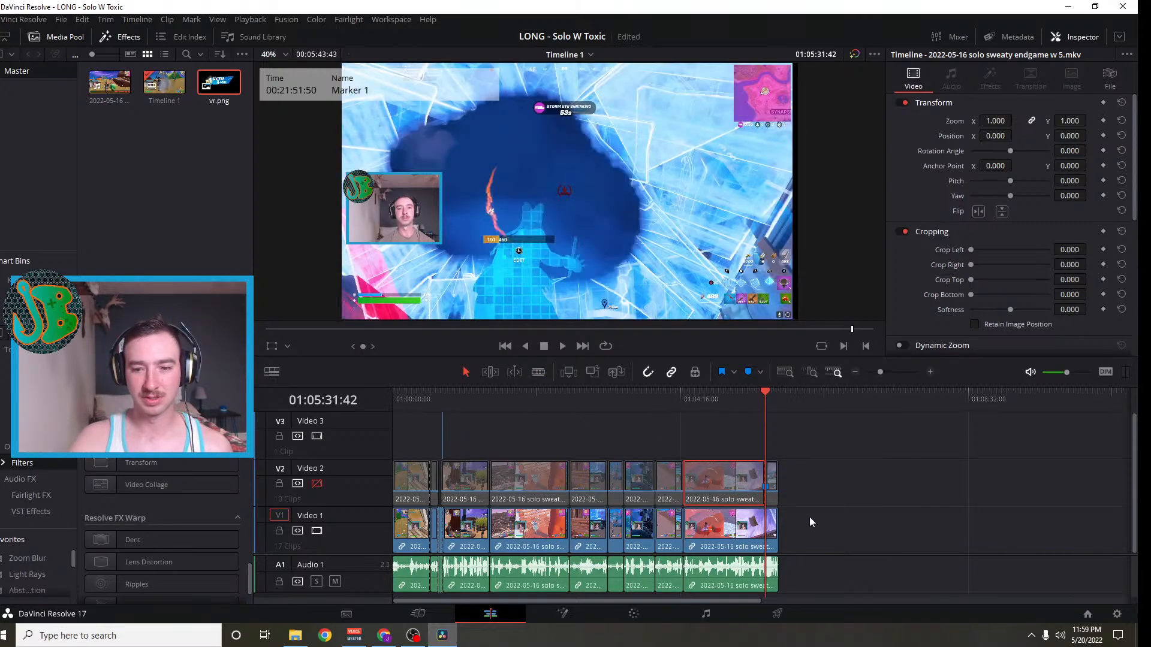
key(Delete)
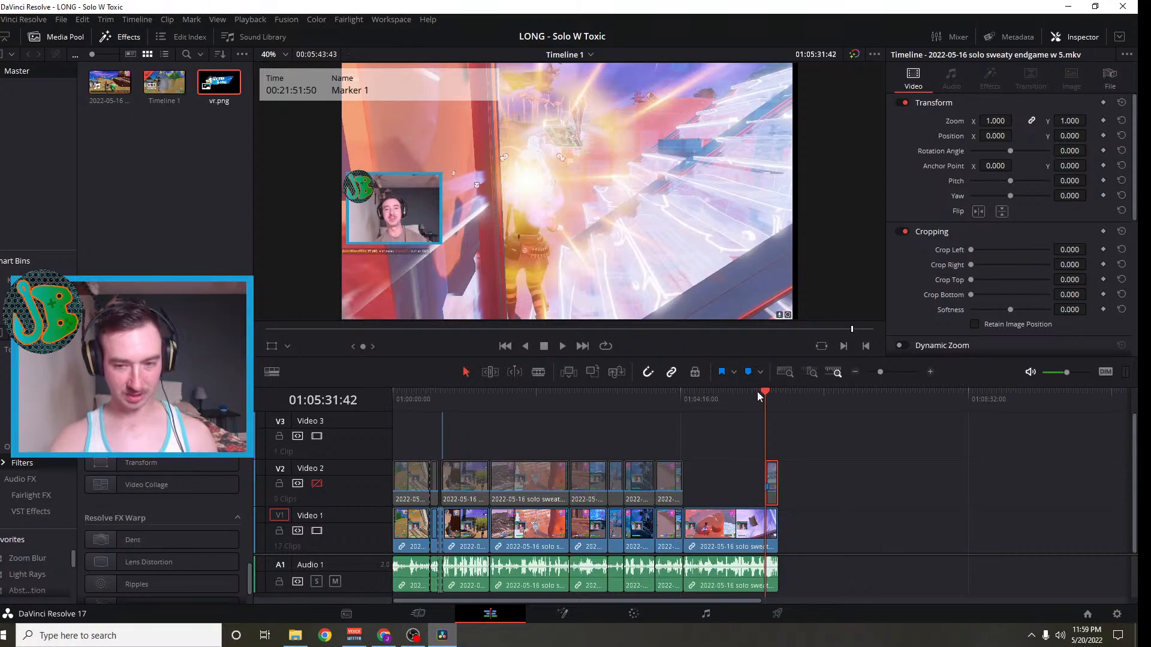
key(ctrl+z)
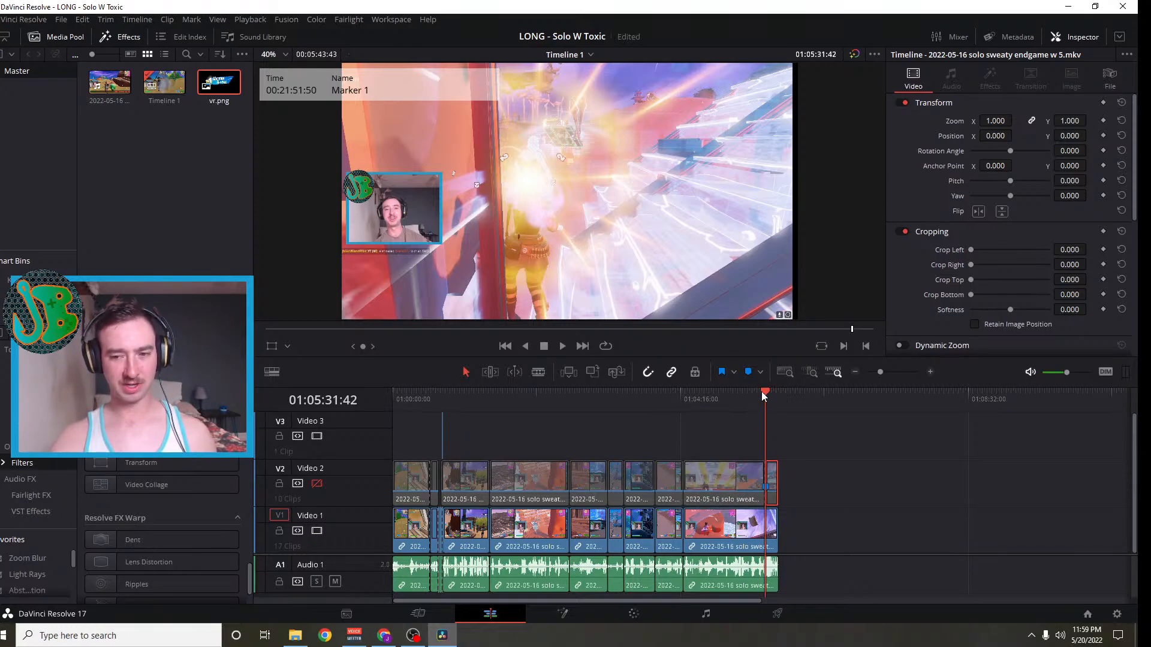
mouse_move(761, 391)
mouse_down()
mouse_move(742, 393)
mouse_move(758, 398)
mouse_up()
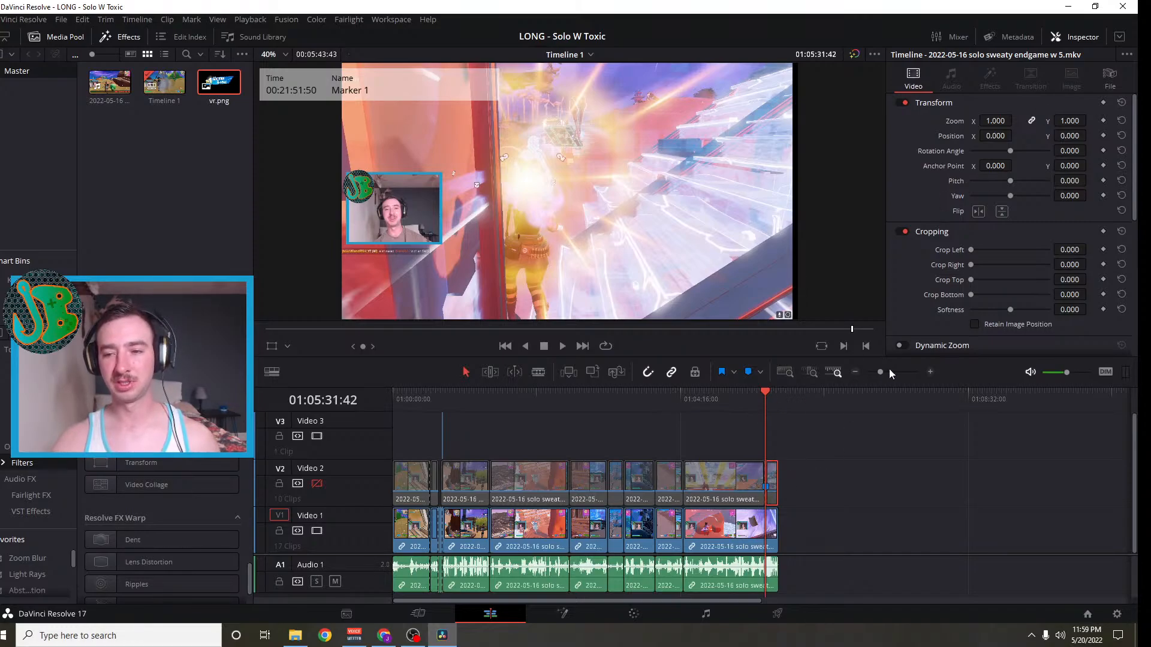
Enable the Video 2 track and try a Crop Left of 17 on its final section before returning it to 0
click(930, 371)
click(929, 372)
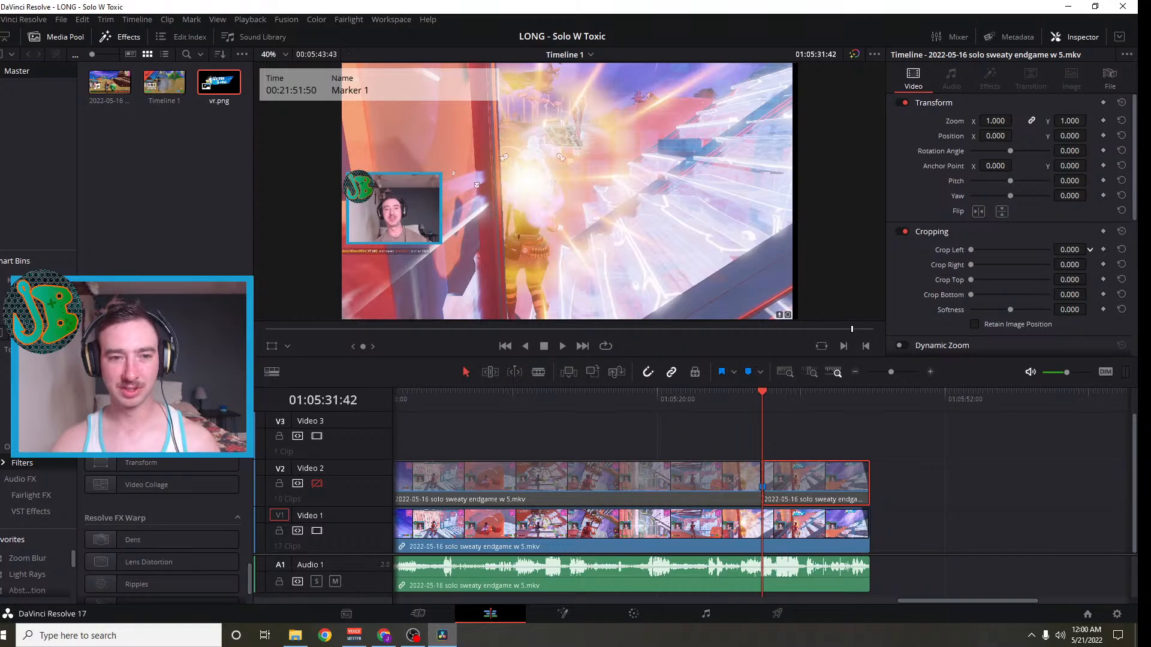
drag(1069, 249, 1091, 249)
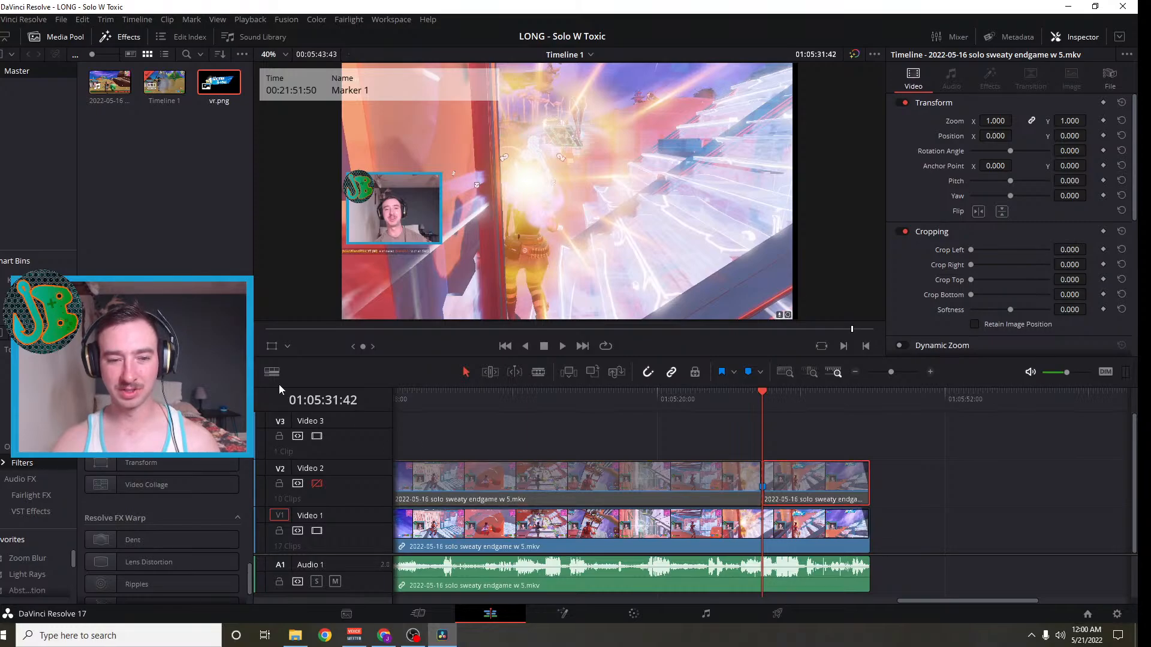
click(317, 483)
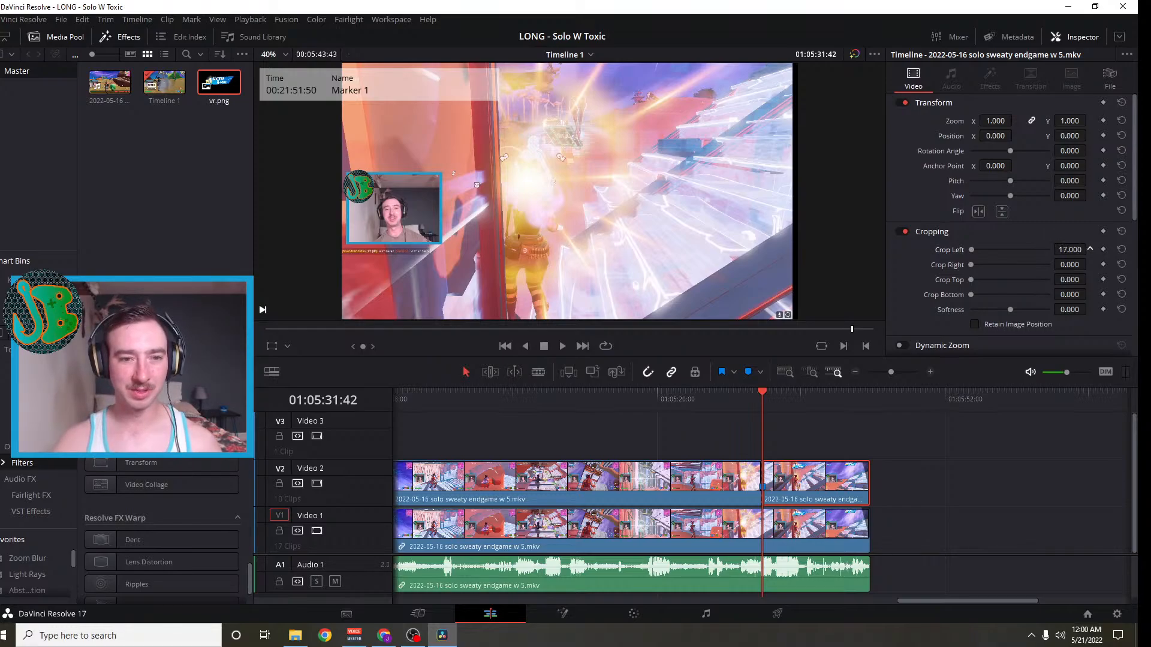
drag(1089, 249, 1090, 248)
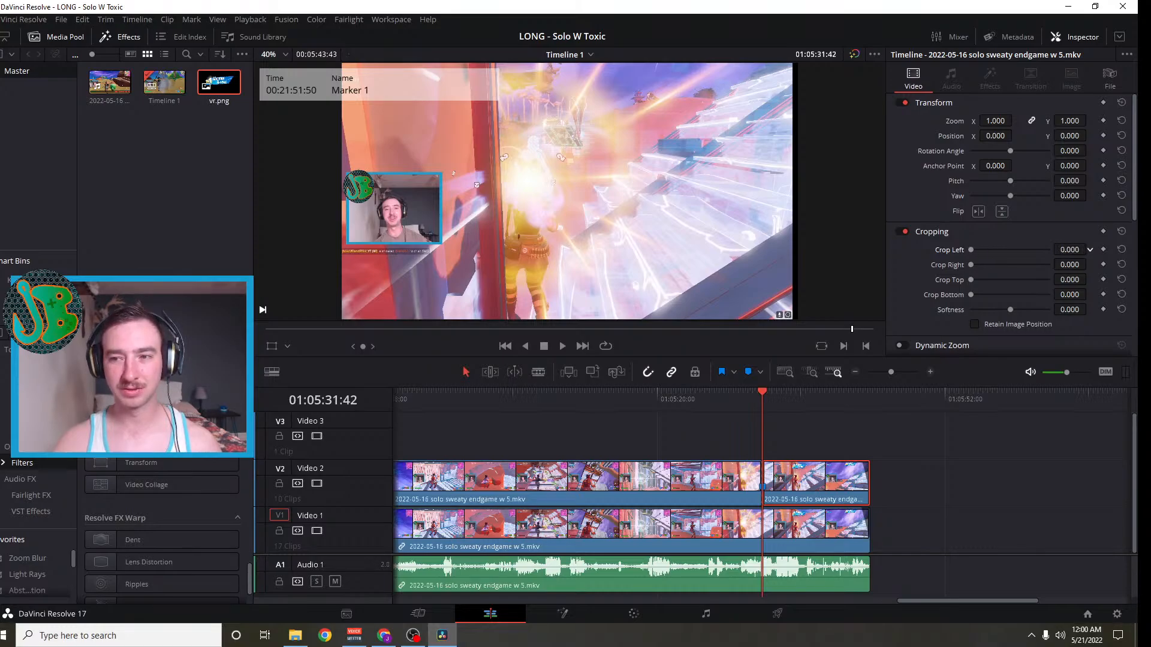
Disable the Video 1 track at 01:05:33:04 and set Crop Left to 15 on the final Video 2 clip
drag(763, 392, 775, 392)
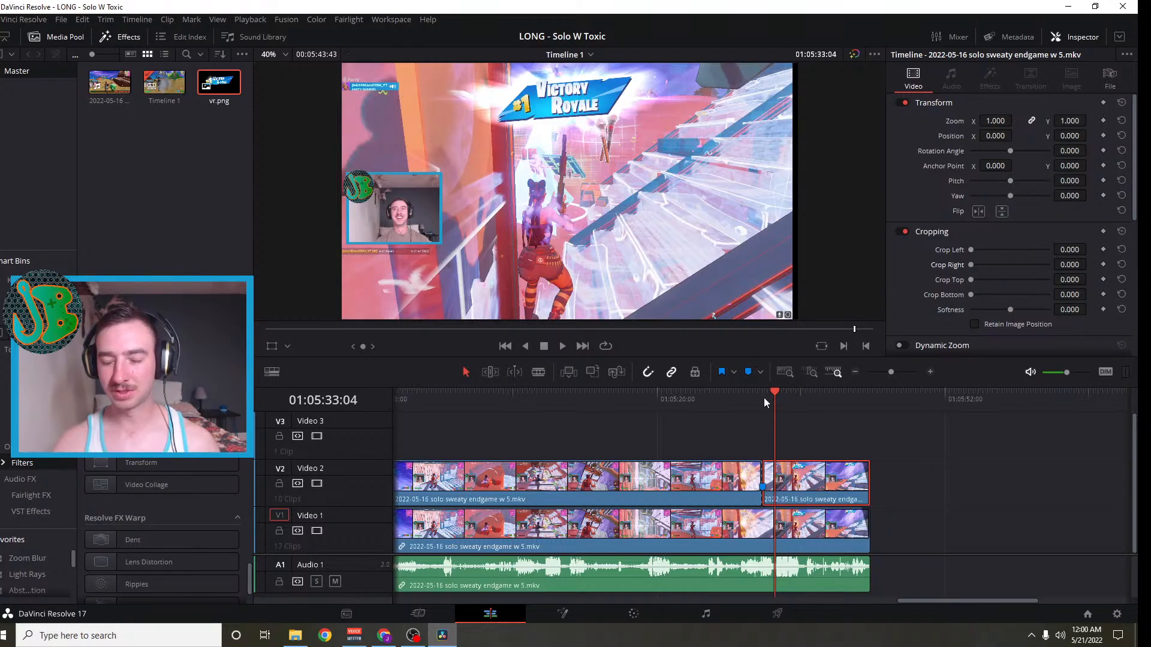
click(317, 531)
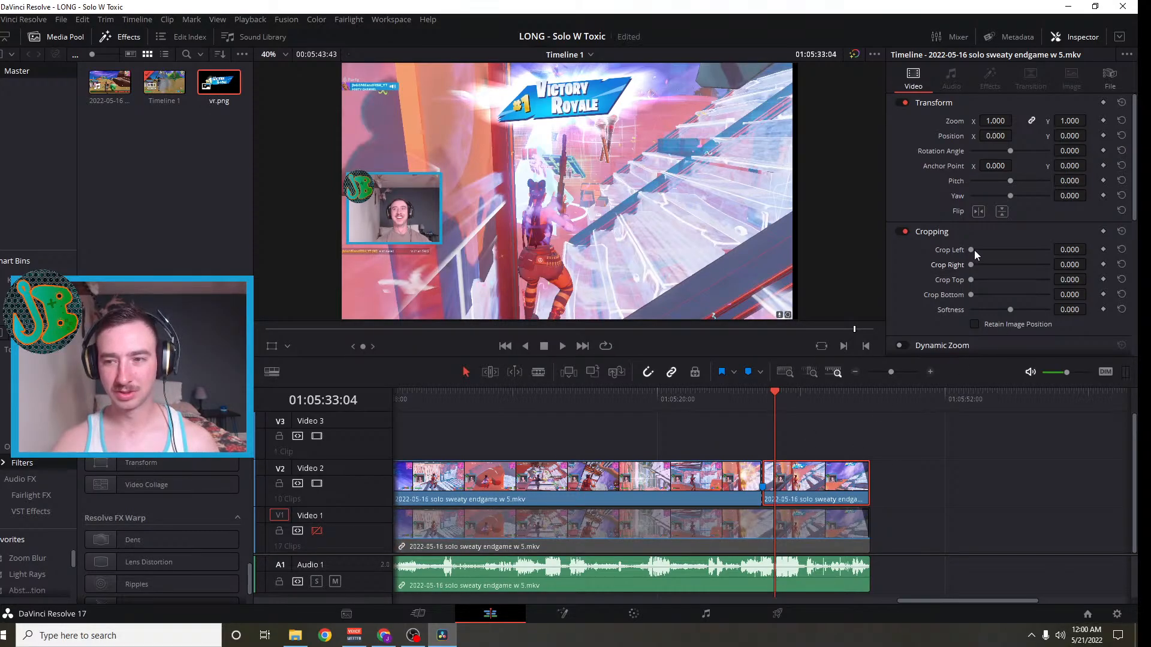
mouse_move(973, 250)
mouse_down()
mouse_move(990, 250)
mouse_move(969, 258)
mouse_up()
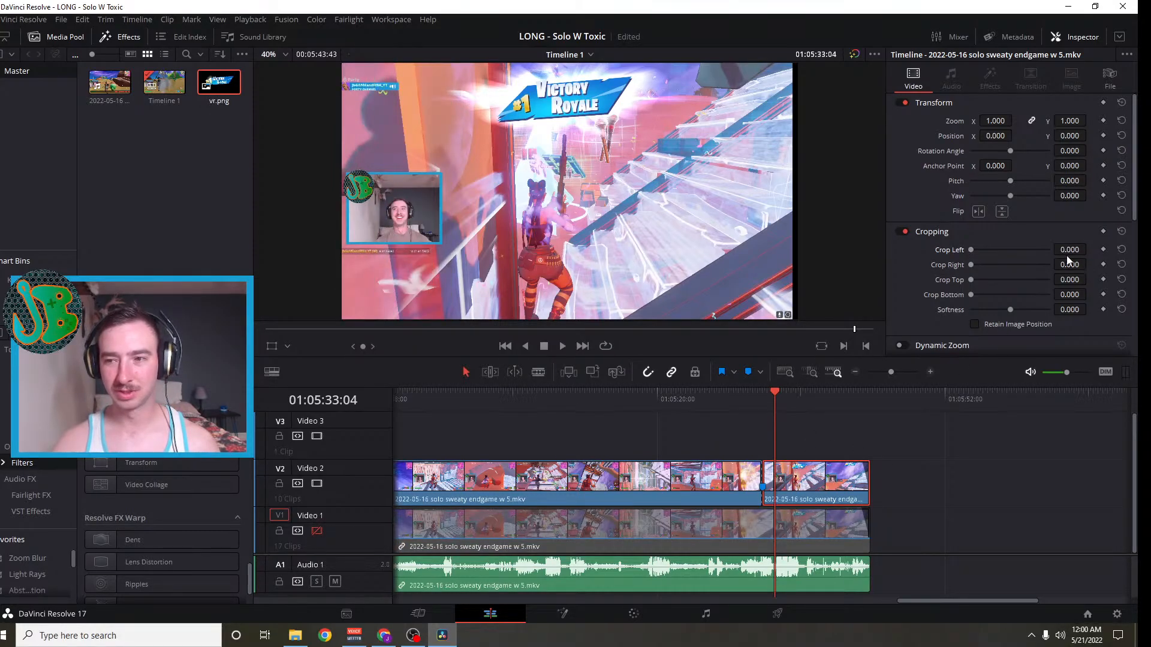
drag(1072, 250, 1090, 249)
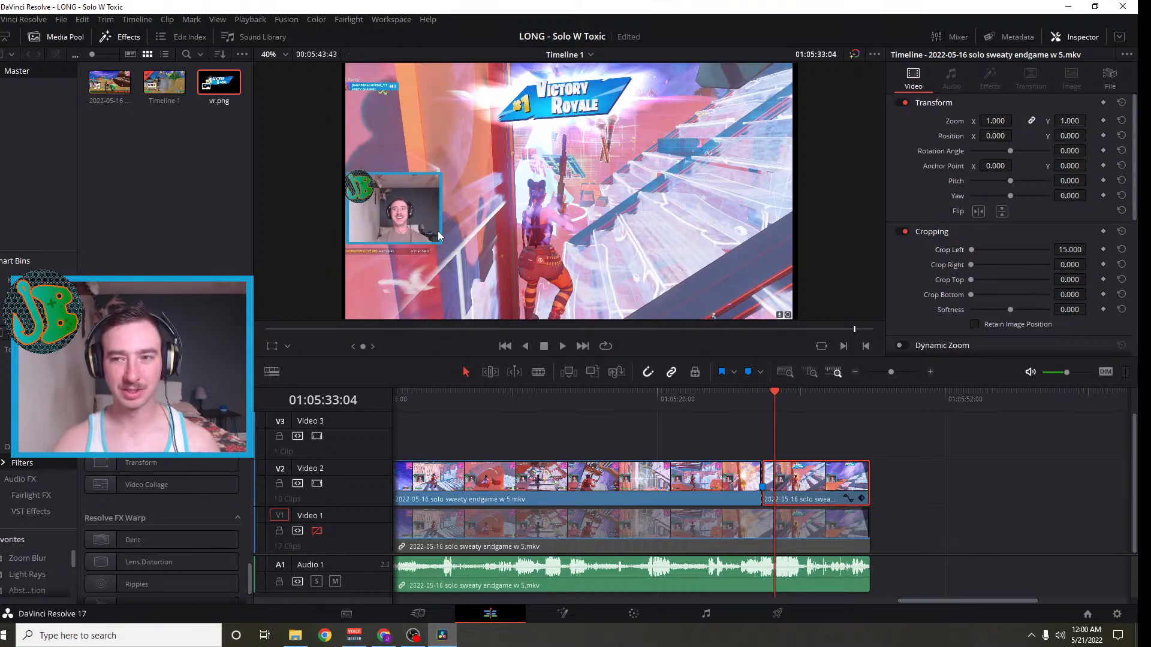
Enlarge the clip to Zoom 2.75 at Position 2013, 158 and crop it to the webcam frame: Left 18, Right 1498, Top 460, Bottom 316
drag(995, 120, 1016, 136)
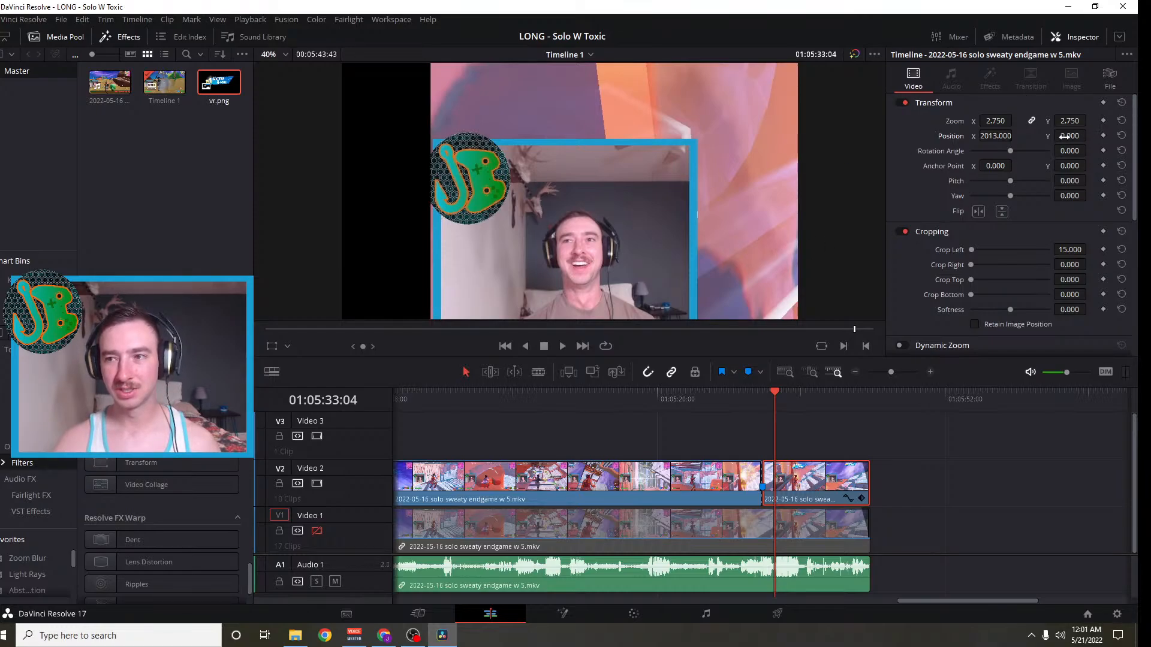
drag(1063, 136, 1071, 136)
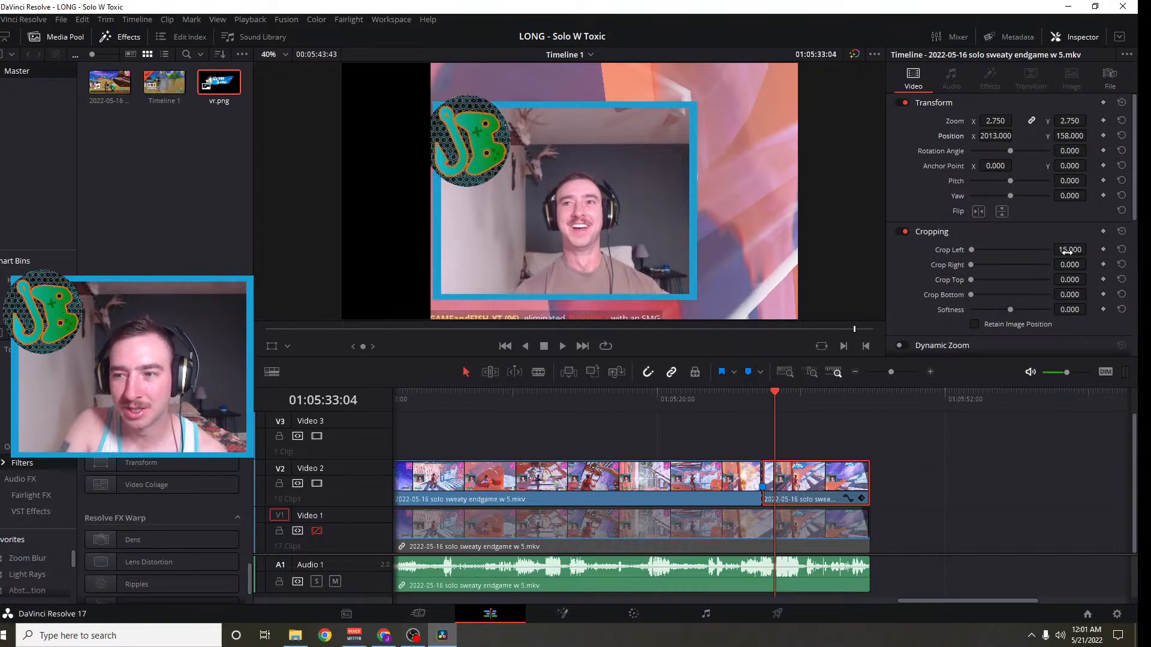
mouse_move(973, 247)
mouse_down()
mouse_move(986, 250)
mouse_move(952, 254)
mouse_move(981, 260)
mouse_move(954, 264)
mouse_move(965, 265)
mouse_up()
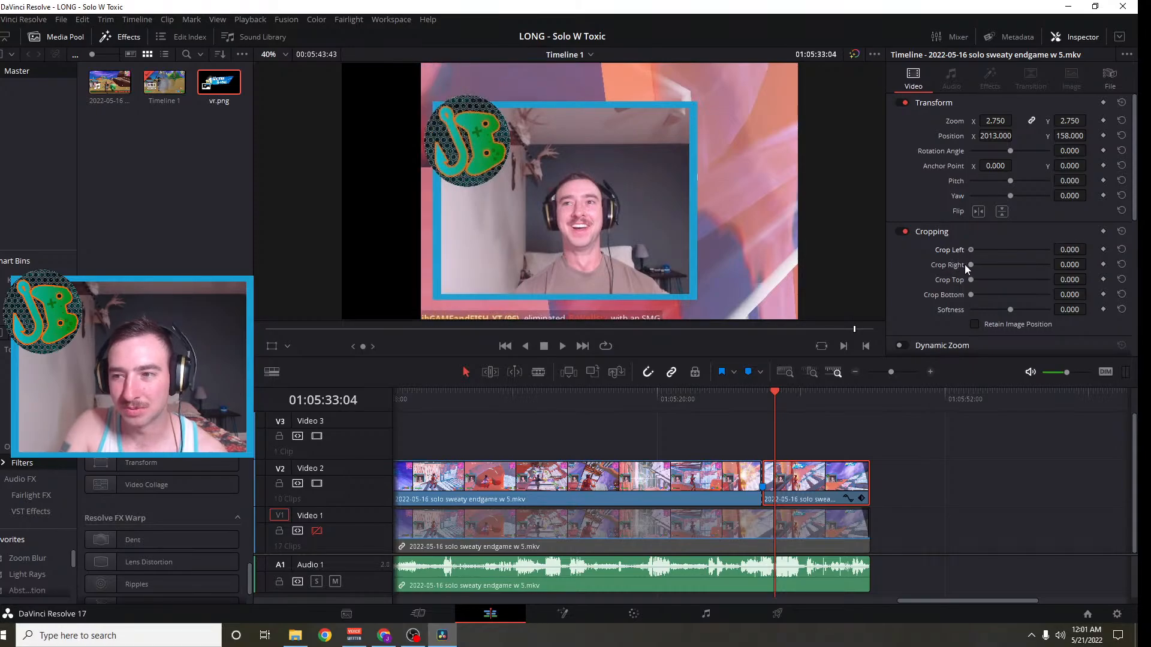
drag(1070, 249, 1090, 249)
drag(1090, 249, 1090, 249)
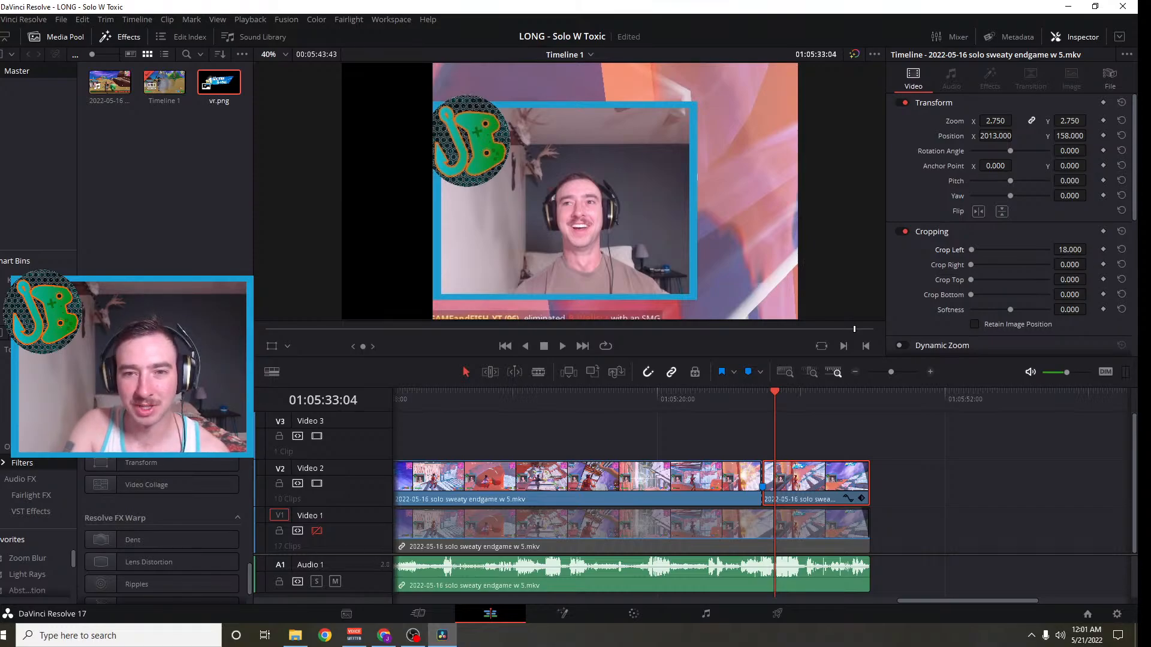
drag(1090, 266, 1089, 279)
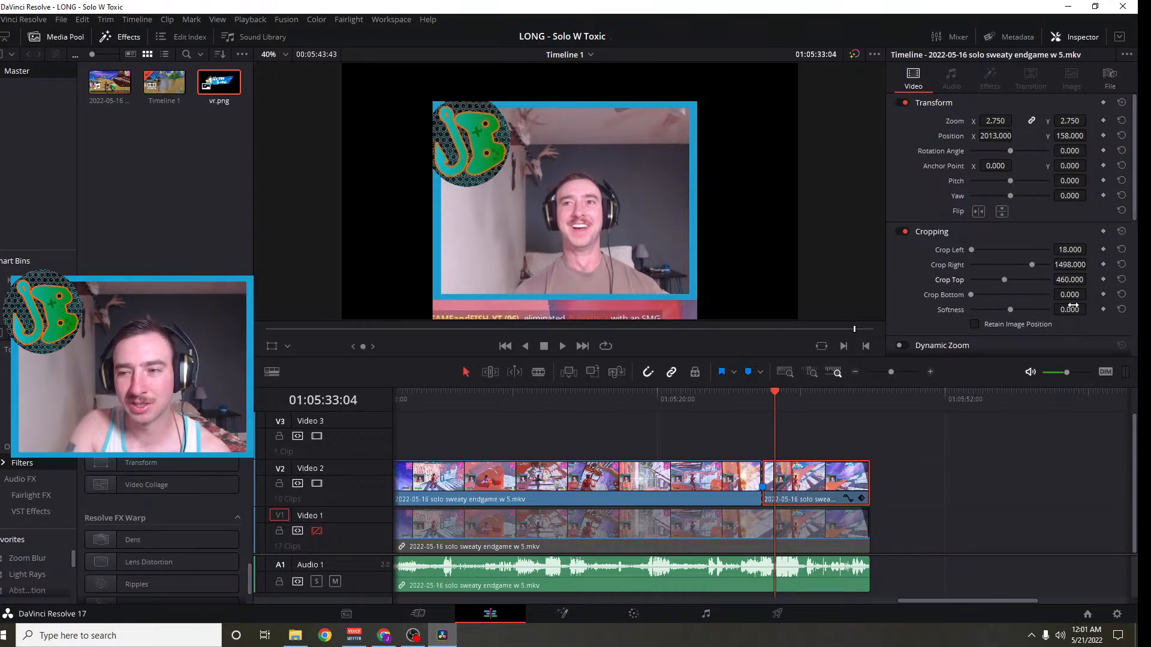
drag(1072, 295, 1090, 294)
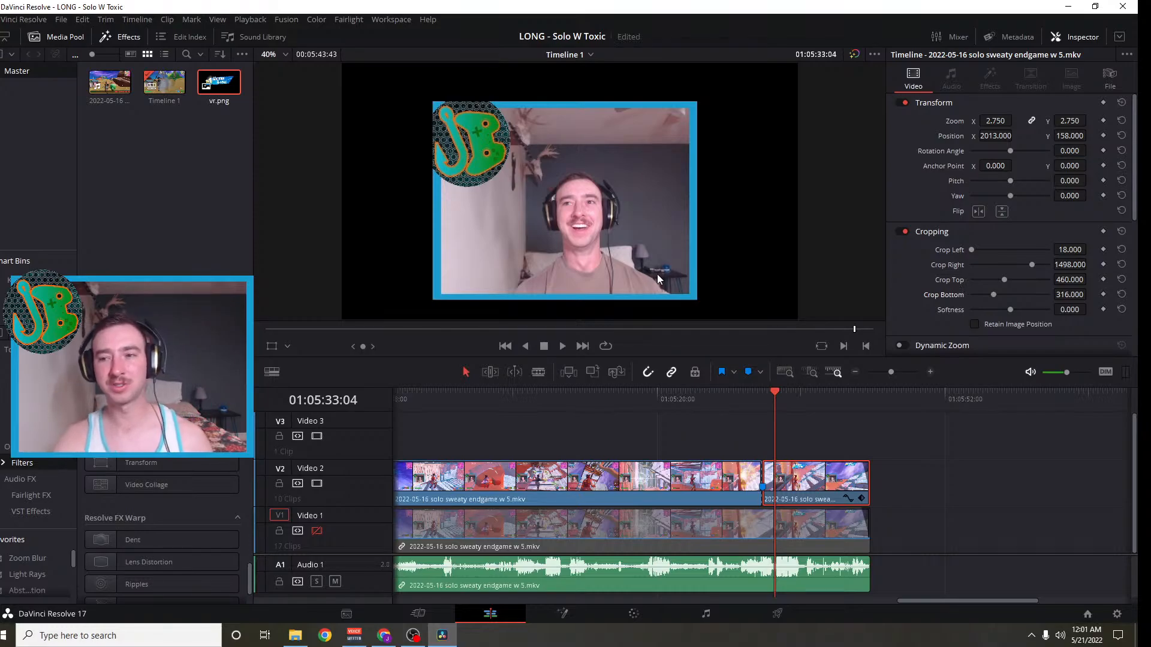
Set the cropped webcam clip's Zoom back to 1 and its Position to 0, 0, and enable the Video 1 track again
click(995, 120)
text(1)
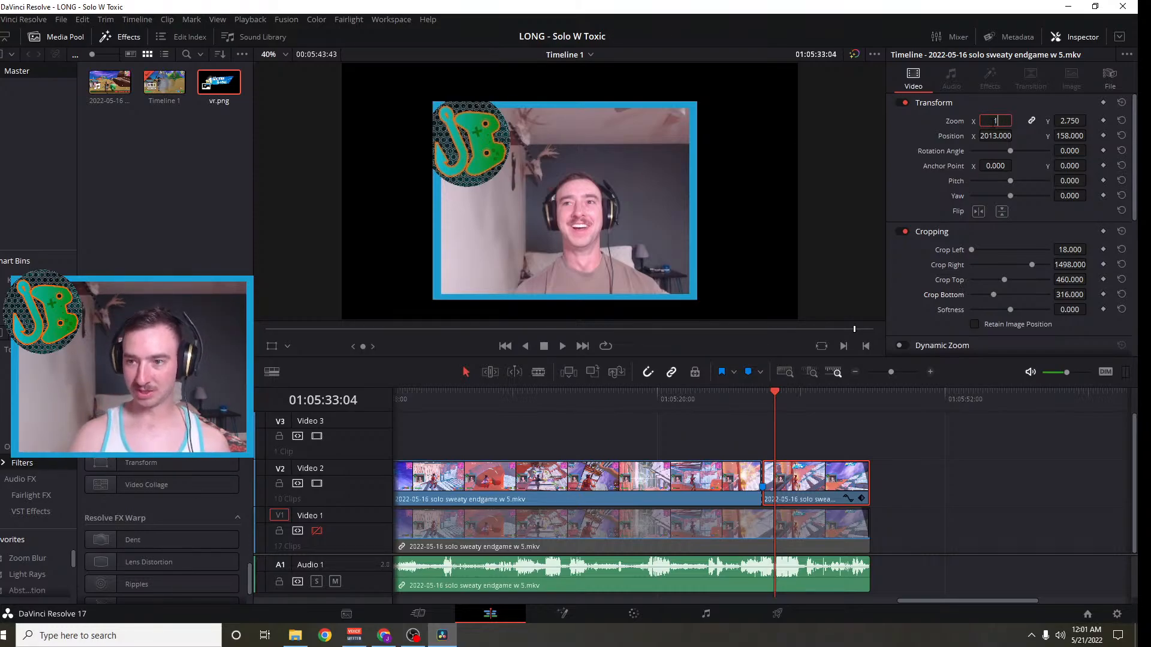
key(Return)
click(992, 134)
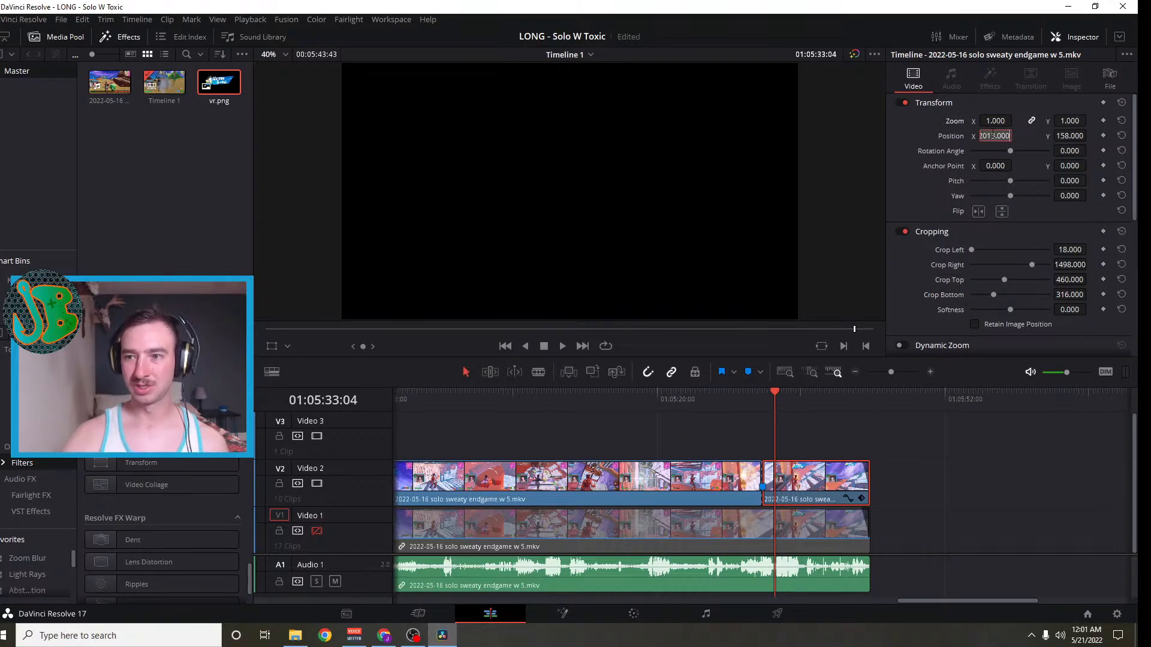
text(0)
click(1068, 135)
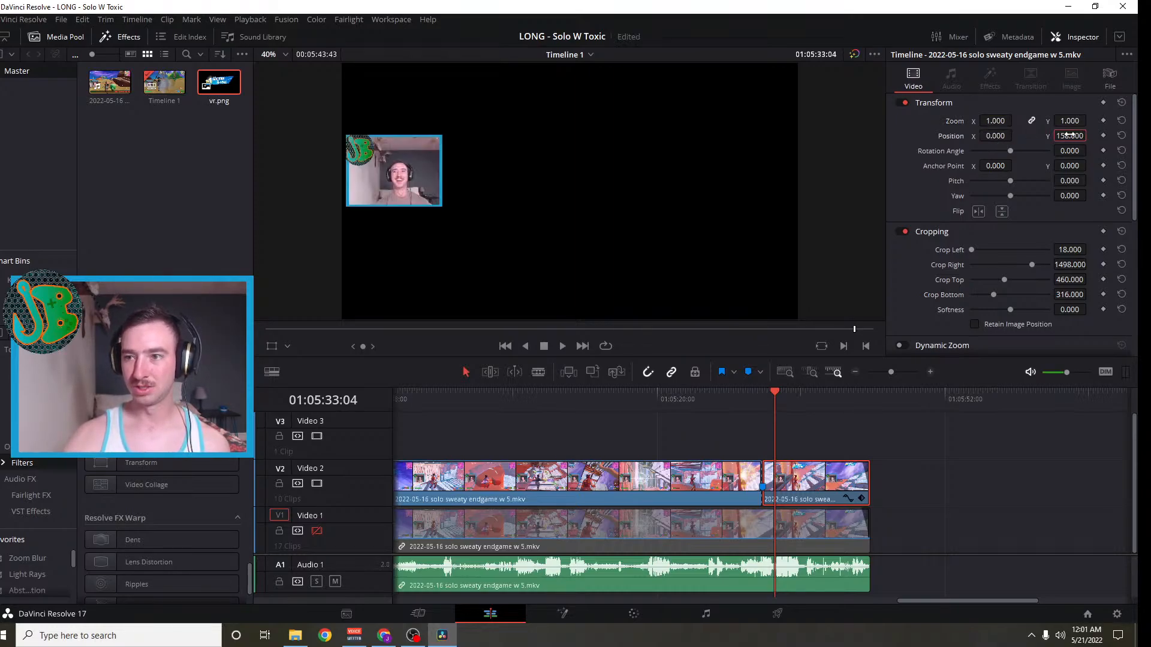
text(0)
key(Return)
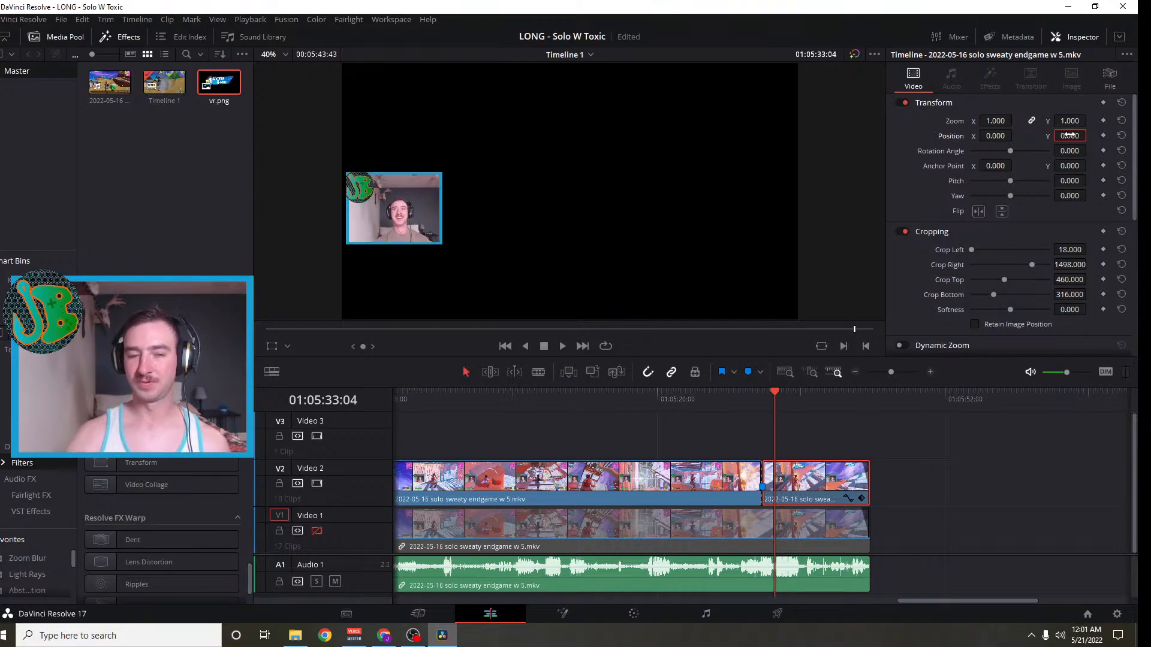
click(316, 530)
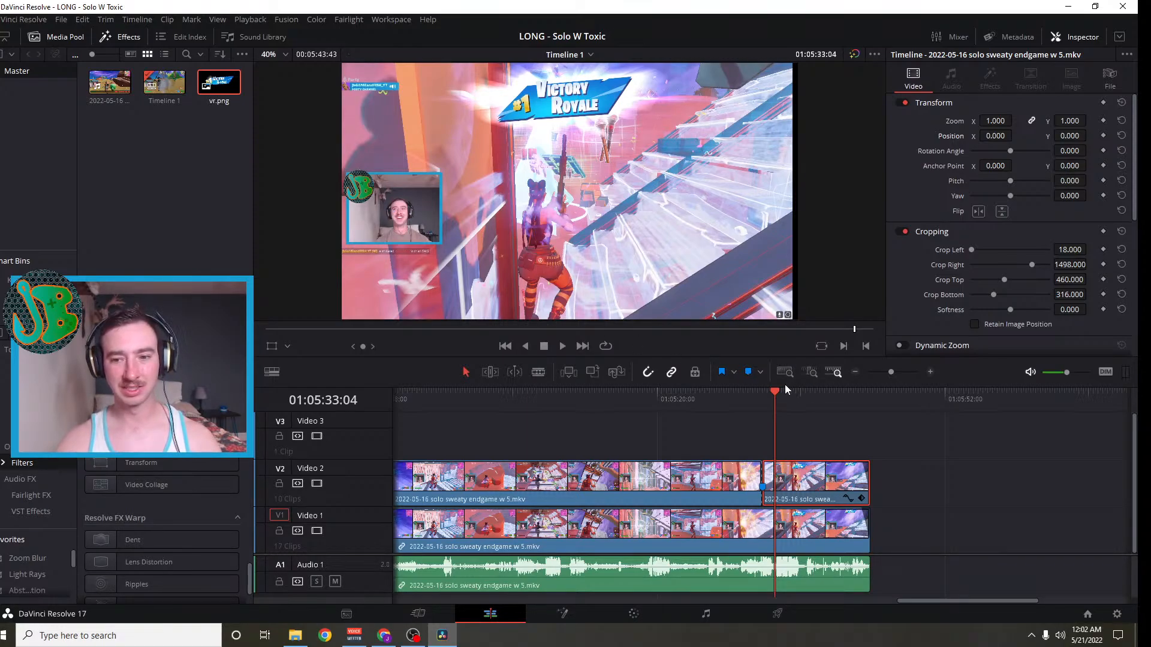
Try moving the cropped webcam clip to Position X 328 before returning it to 0
mouse_move(998, 136)
mouse_down()
mouse_move(1022, 136)
mouse_move(1000, 132)
mouse_up()
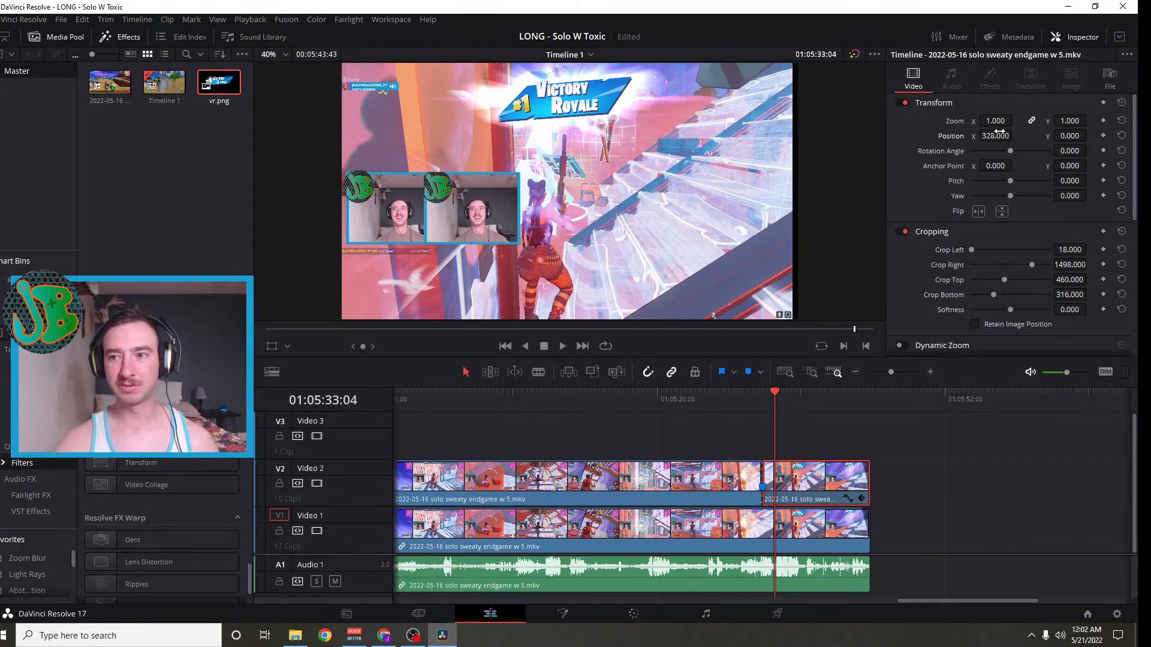
click(995, 135)
key(ctrl+z)
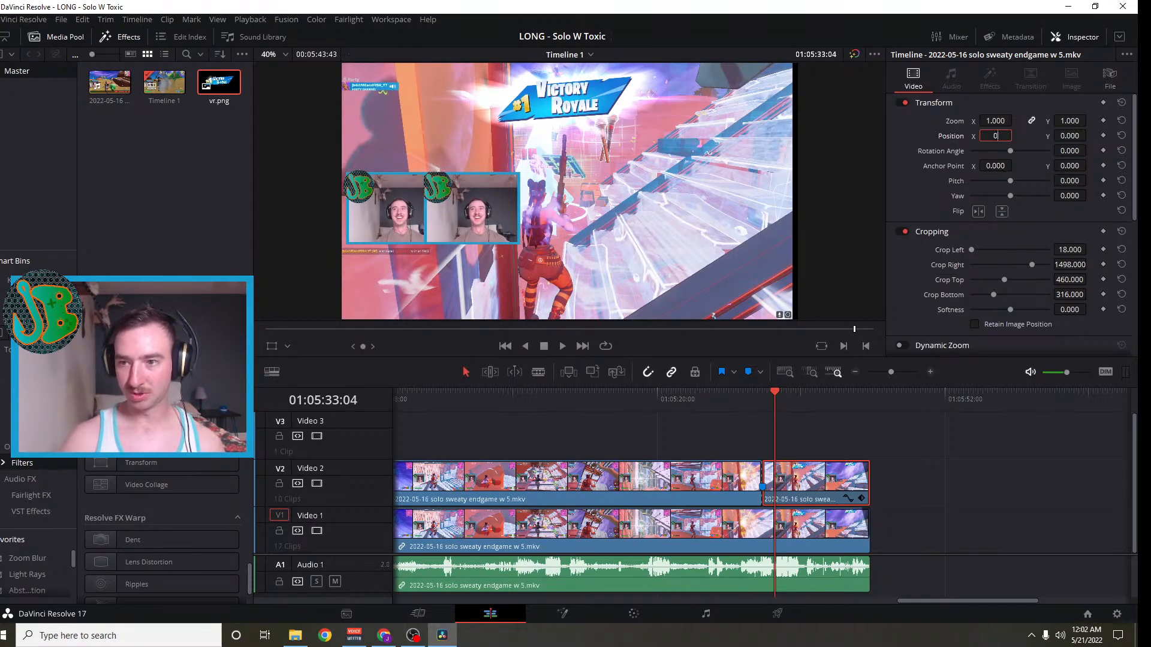
Add Transform keyframes to the cropped webcam clip at its start, 01:05:31:42, instead of at 01:05:33:04
click(1104, 104)
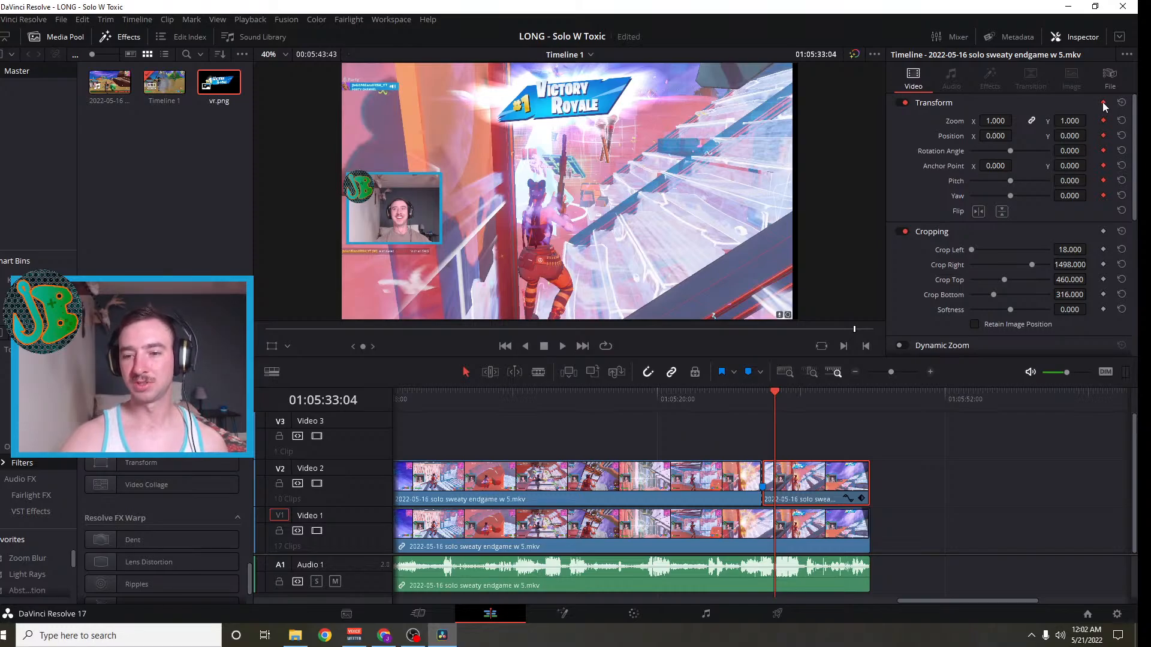
click(1098, 106)
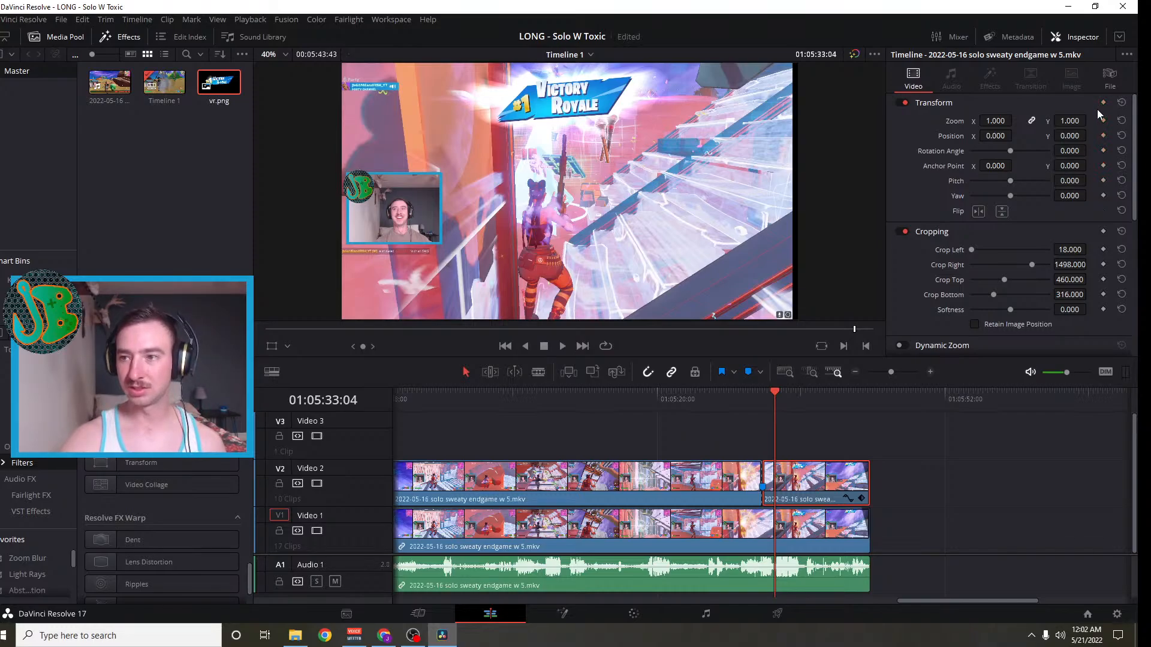
drag(776, 391, 768, 392)
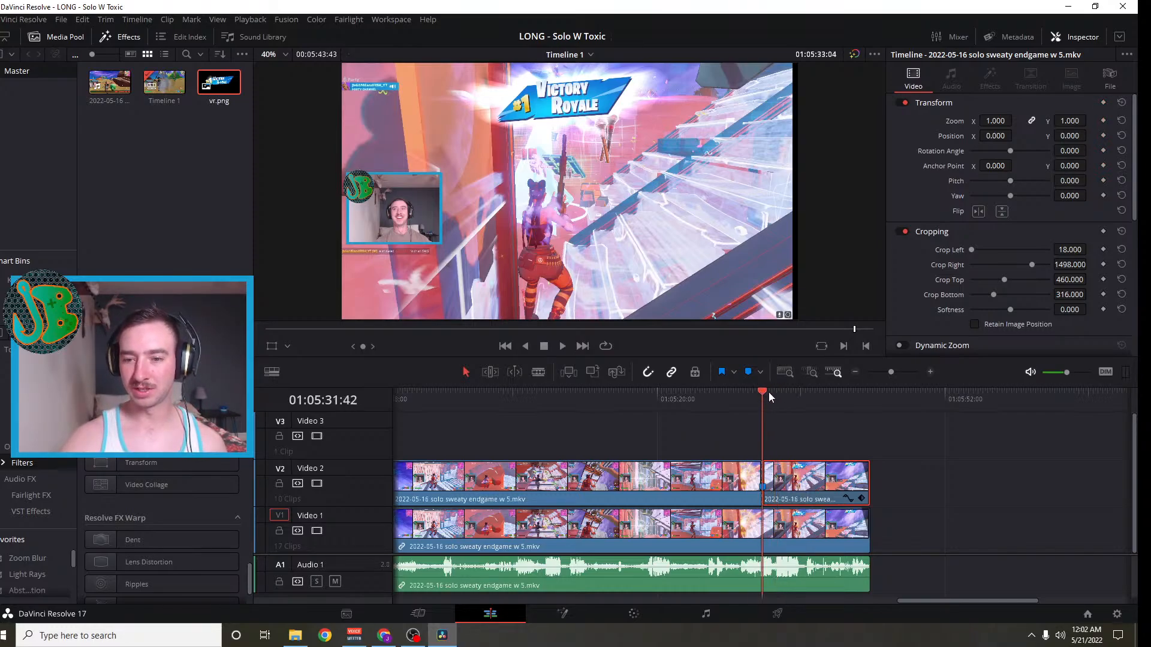
click(1103, 103)
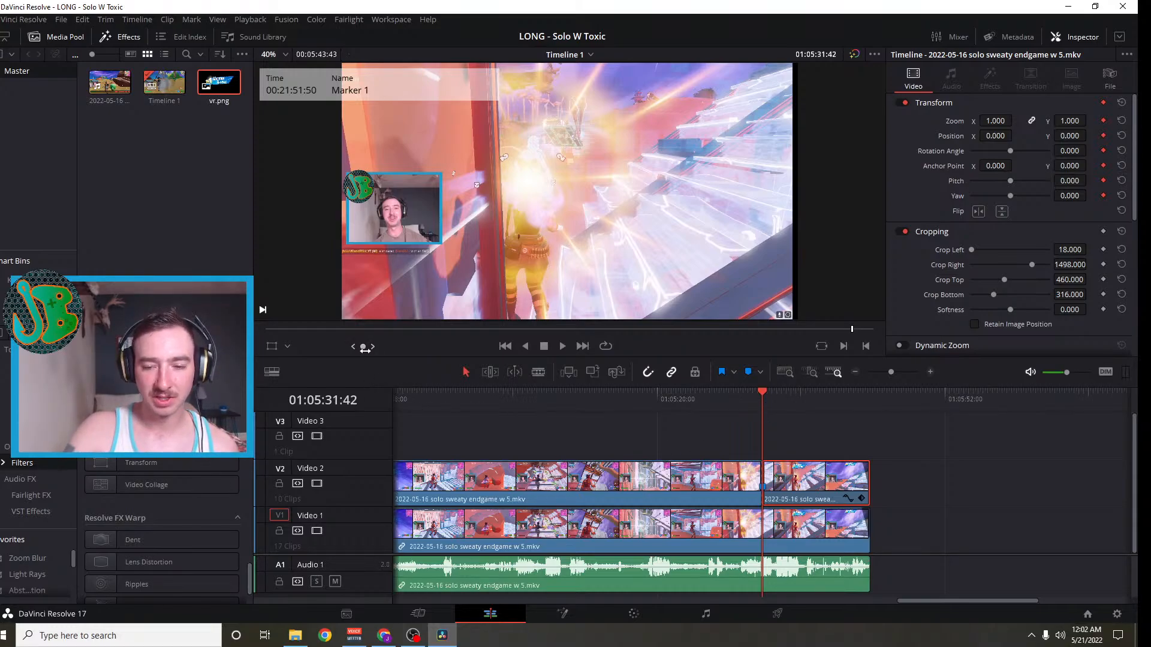
mouse_move(365, 347)
mouse_down()
mouse_move(425, 347)
mouse_move(374, 347)
mouse_up()
mouse_move(765, 395)
mouse_down()
mouse_move(786, 398)
mouse_move(759, 403)
mouse_up()
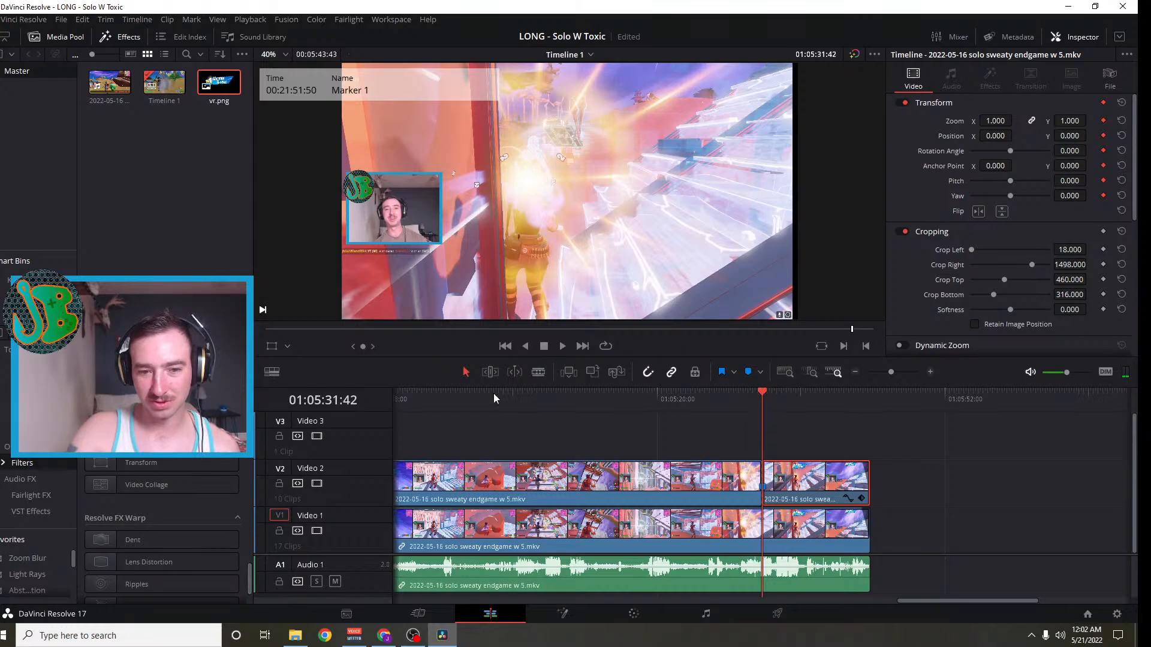
At 01:05:33:42, enlarge the webcam clip to Zoom 2.5 and move it to Position X 1401, Y 139
drag(361, 347, 432, 347)
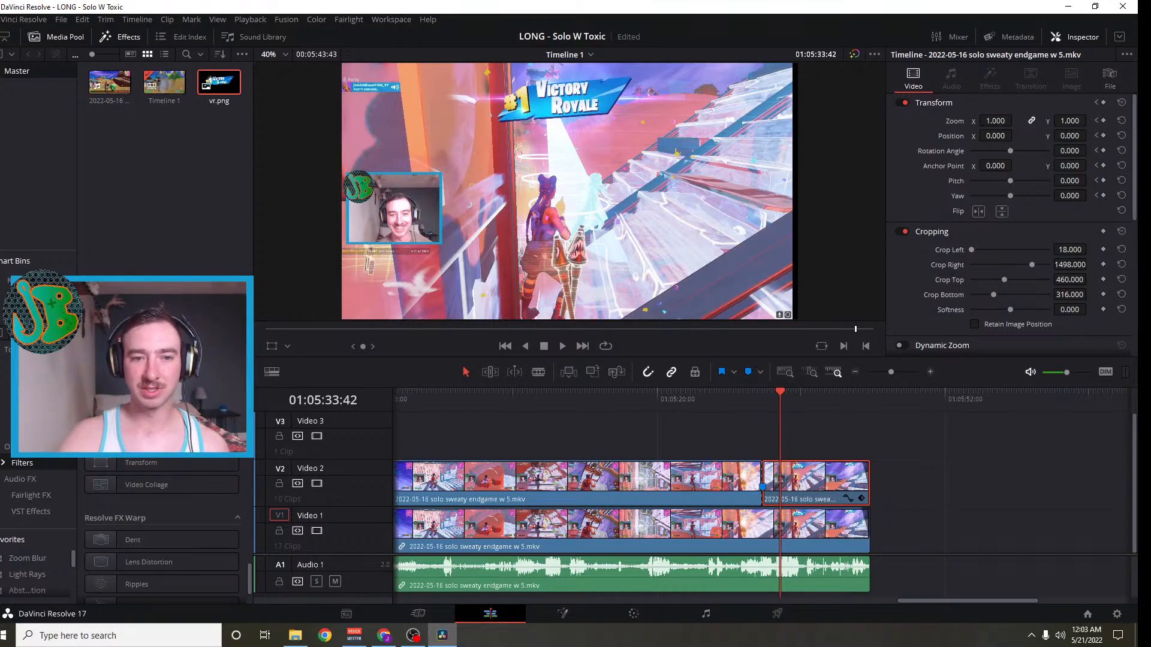
drag(995, 121, 1042, 121)
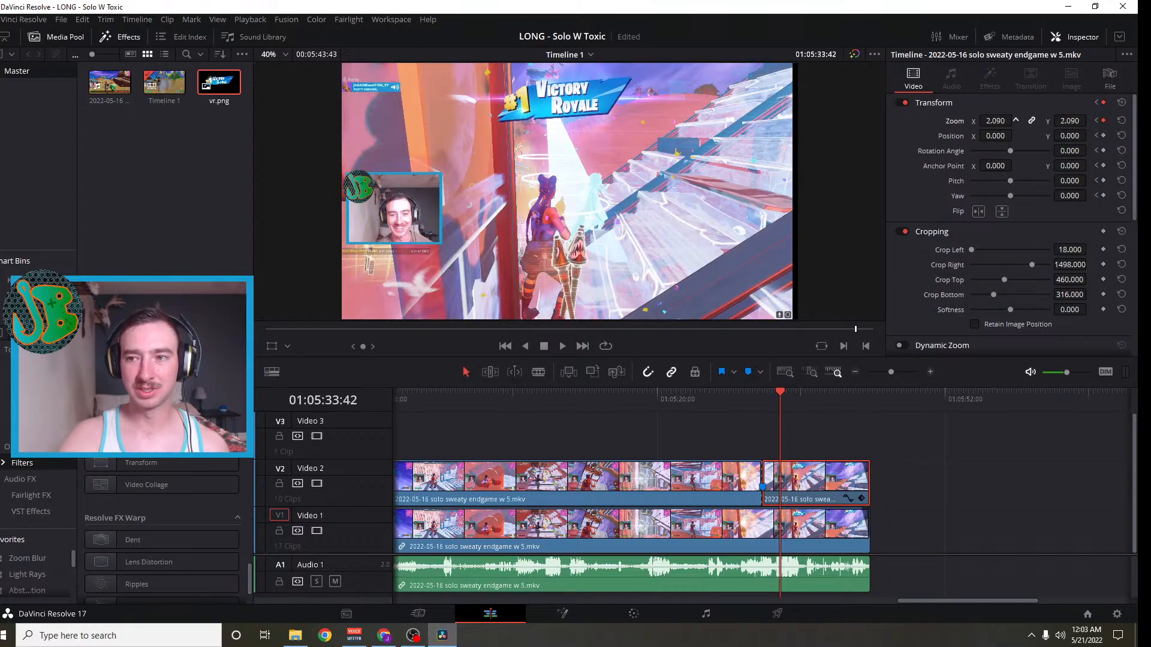
click(995, 121)
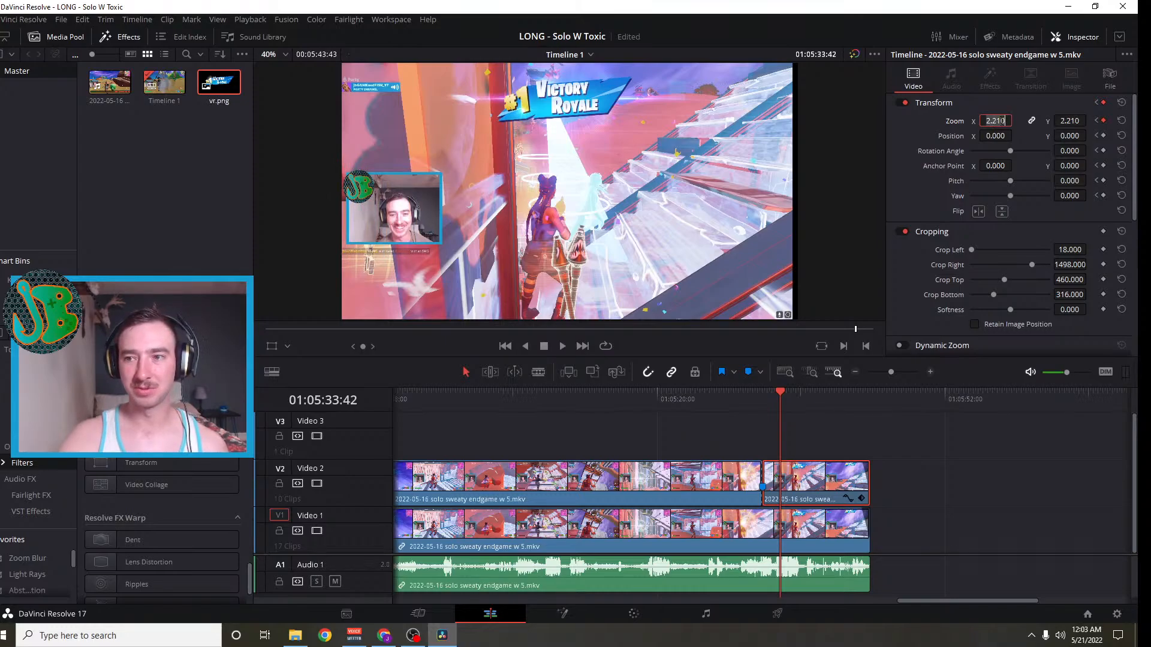
text(2.5)
key(Return)
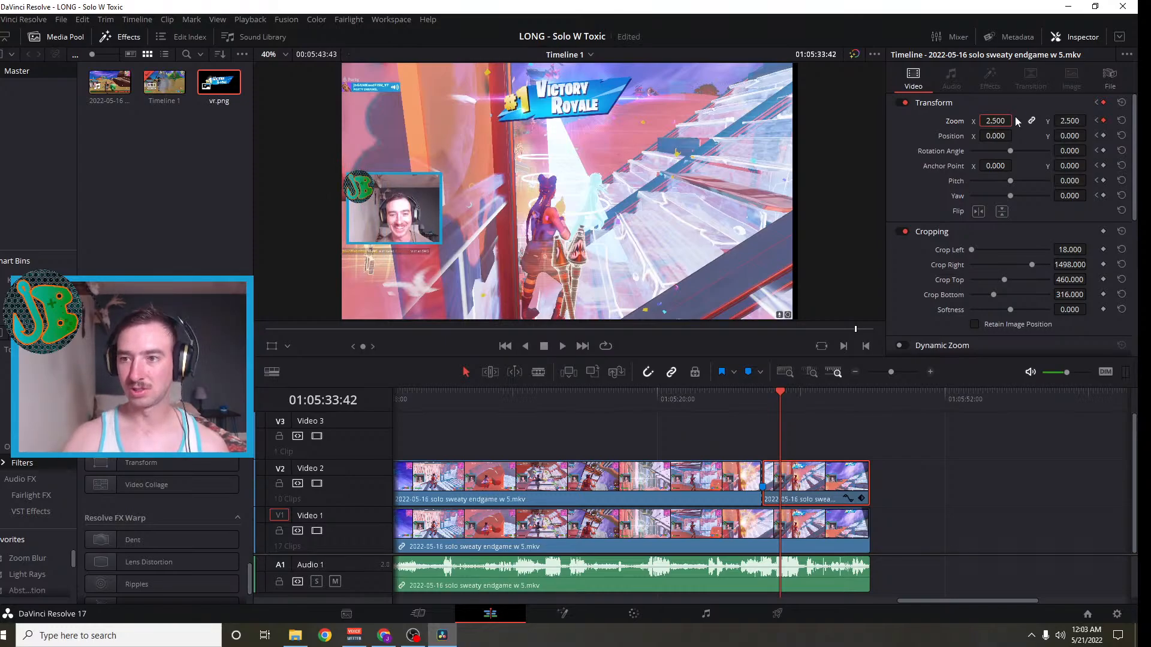
drag(996, 136, 1076, 136)
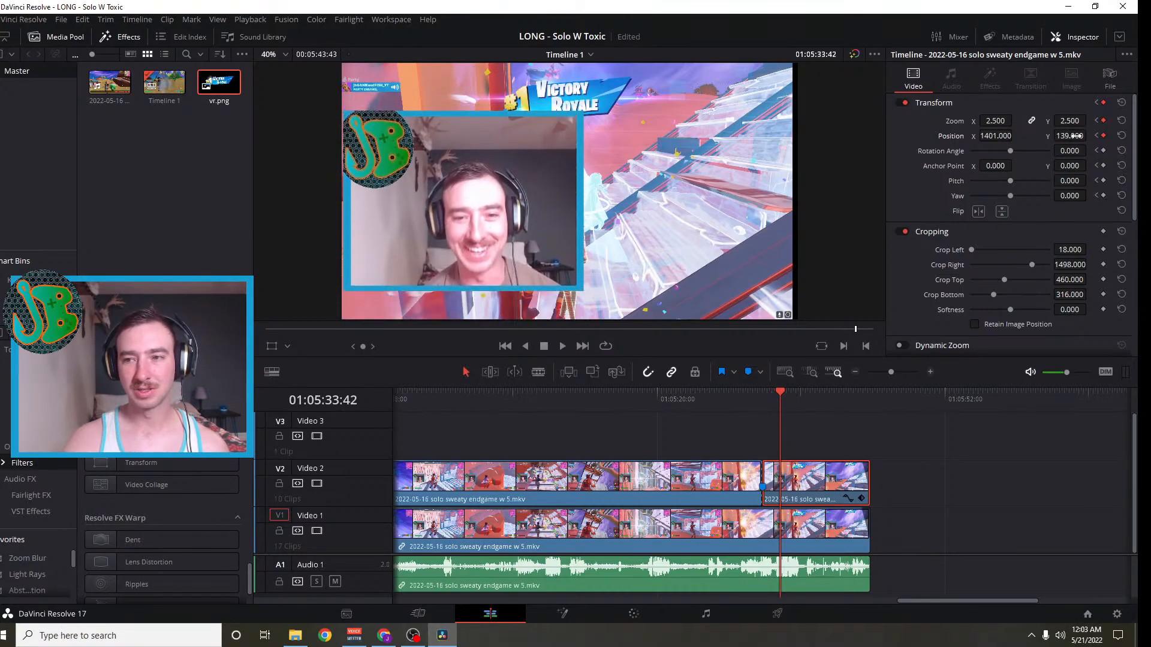
Reduce the webcam clip's Zoom to 2 and move it over the original webcam at Position X 924, Y -48
double_click(994, 121)
text(2)
key(Return)
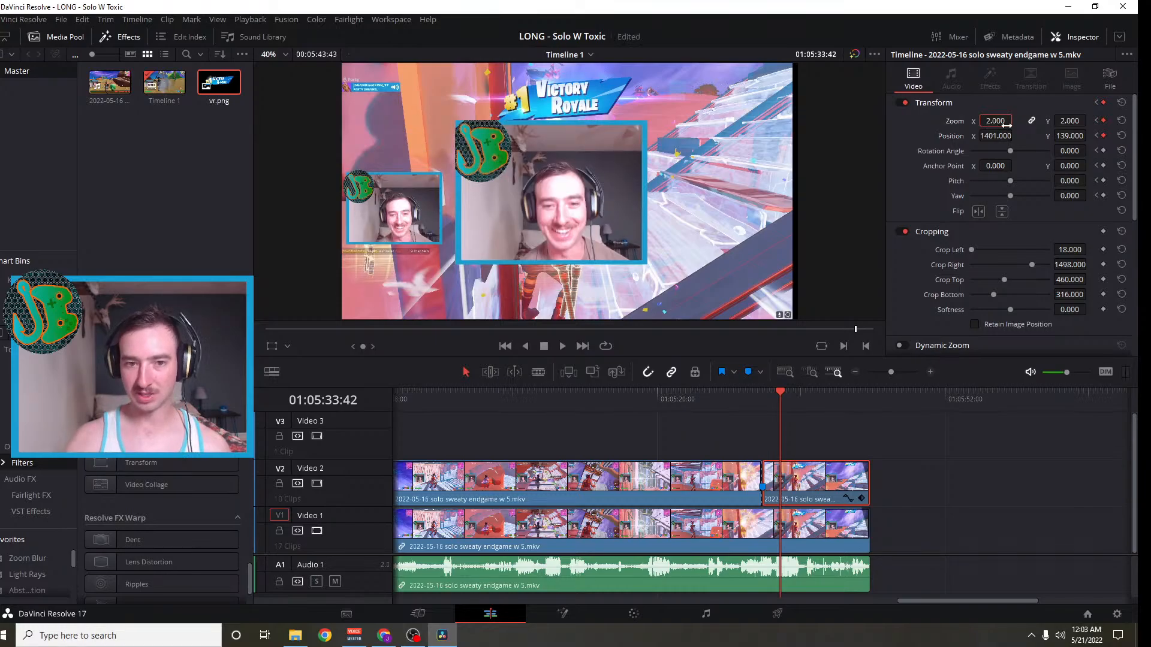
drag(998, 135, 714, 135)
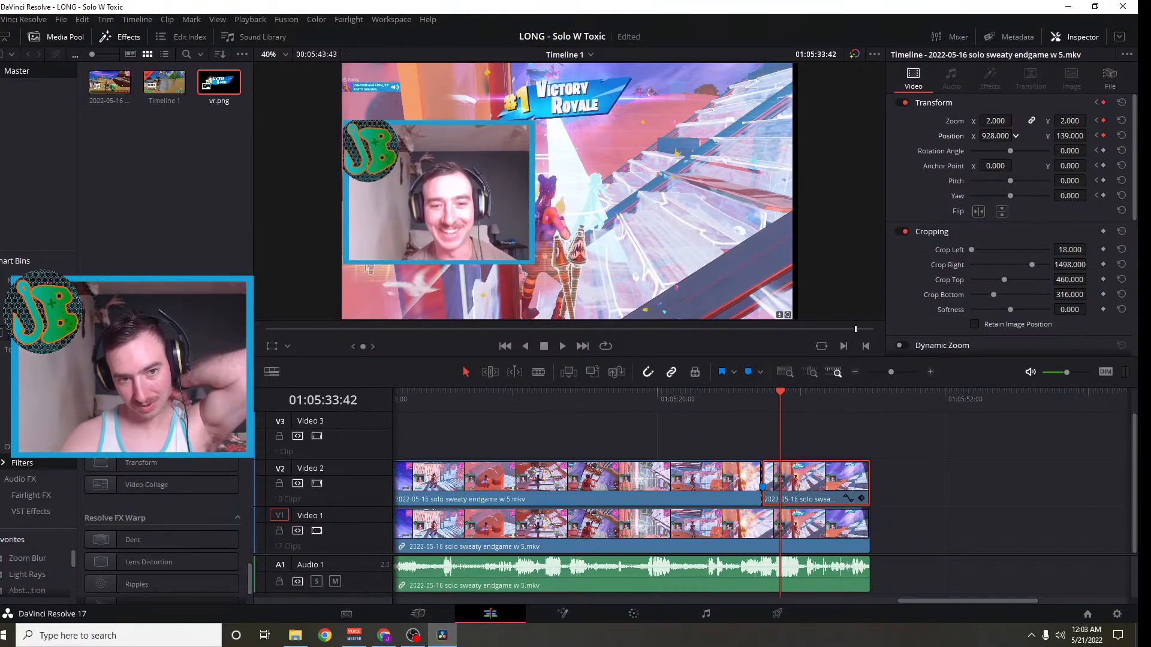
drag(1069, 135, 958, 135)
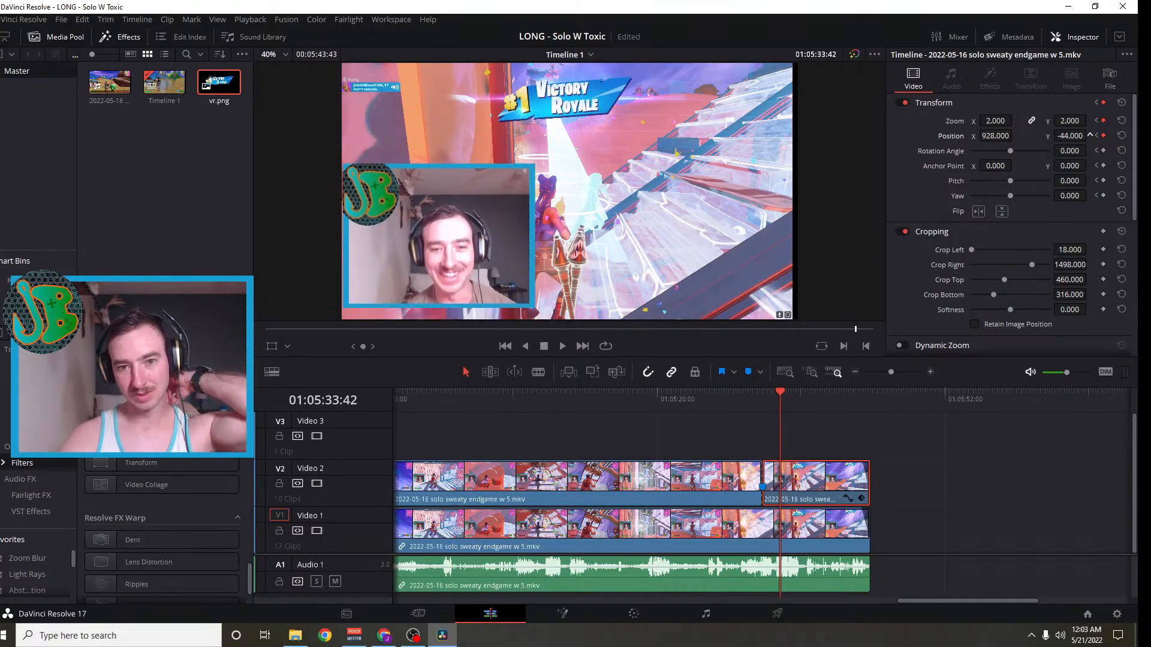
drag(1089, 135, 1016, 137)
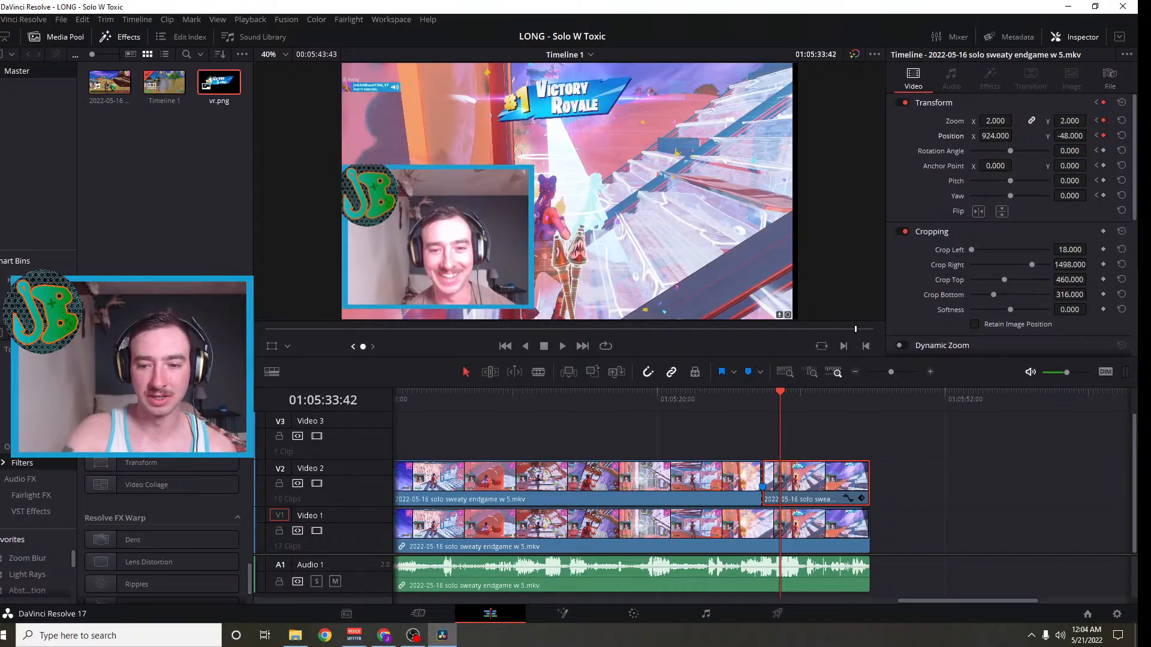
Play the webcam zoom-in from the start of the final clip through to the end of the timeline
drag(780, 393, 763, 393)
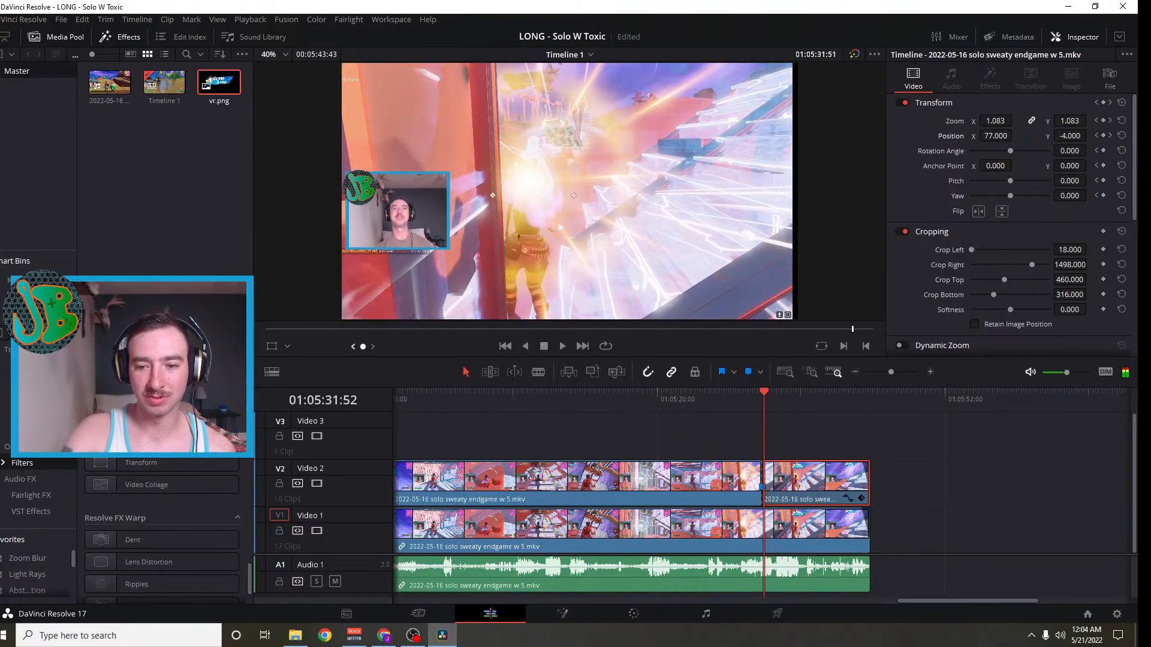
drag(368, 346, 621, 346)
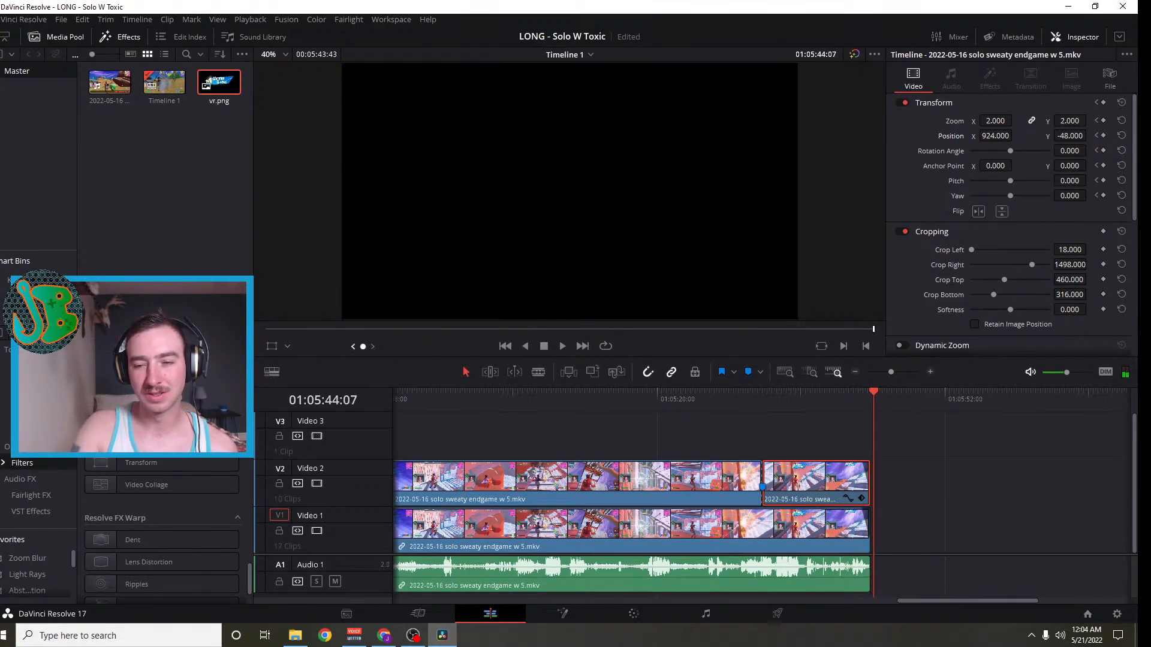
Add Transform keyframes to the enlarged webcam clip at 01:05:41:36, near the end of the Victory Royale moment
key(shift+Left)
key(shift+Left)
key(Left)
key(Left)
key(Left)
key(Left)
key(Left)
key(Left)
key(Left)
key(Left)
key(Left)
key(Left)
key(Left)
key(Left)
key(Left)
key(Left)
key(Left)
key(Left)
key(Left)
key(Left)
key(Left)
key(Left)
key(Left)
key(Left)
key(Left)
key(Left)
key(Left)
key(Left)
key(Left)
key(Left)
key(Left)
key(Left)
key(Left)
key(Left)
key(Left)
key(Left)
key(Left)
key(Left)
key(Left)
key(Left)
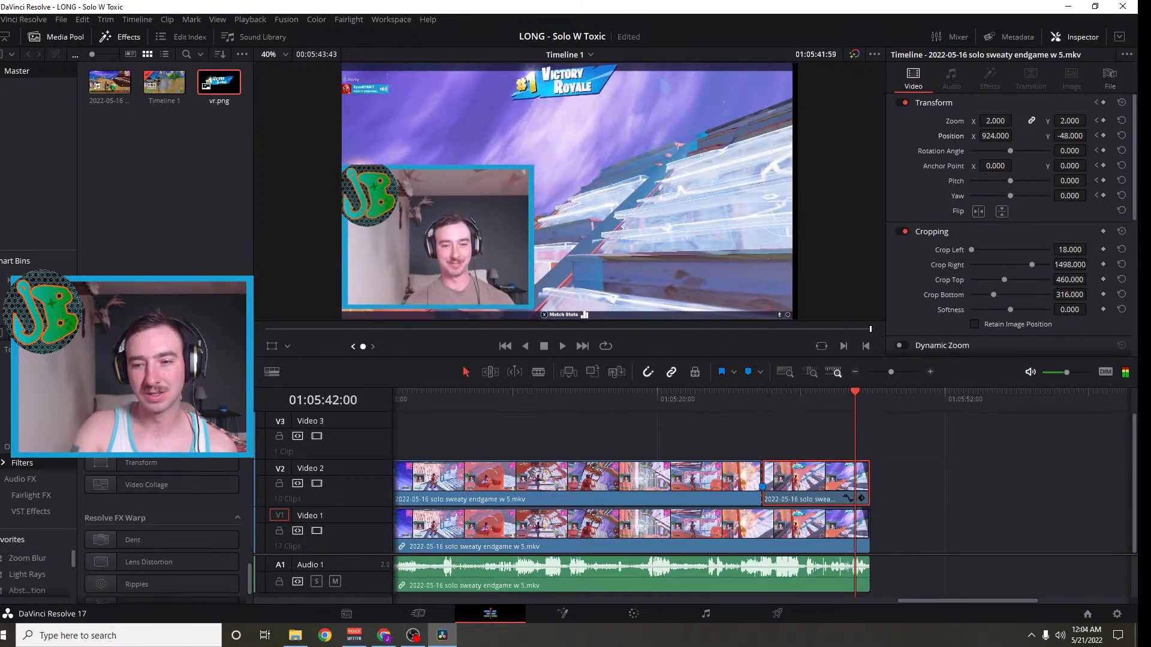
key(Right)
key(Right)
key(Right)
key(Right)
key(Right)
key(Right)
key(Right)
key(Right)
key(Right)
key(Right)
key(Right)
key(Right)
key(Right)
key(Right)
key(Right)
key(Right)
key(Right)
key(Right)
key(Right)
key(Right)
key(Left)
key(Left)
key(Left)
key(Left)
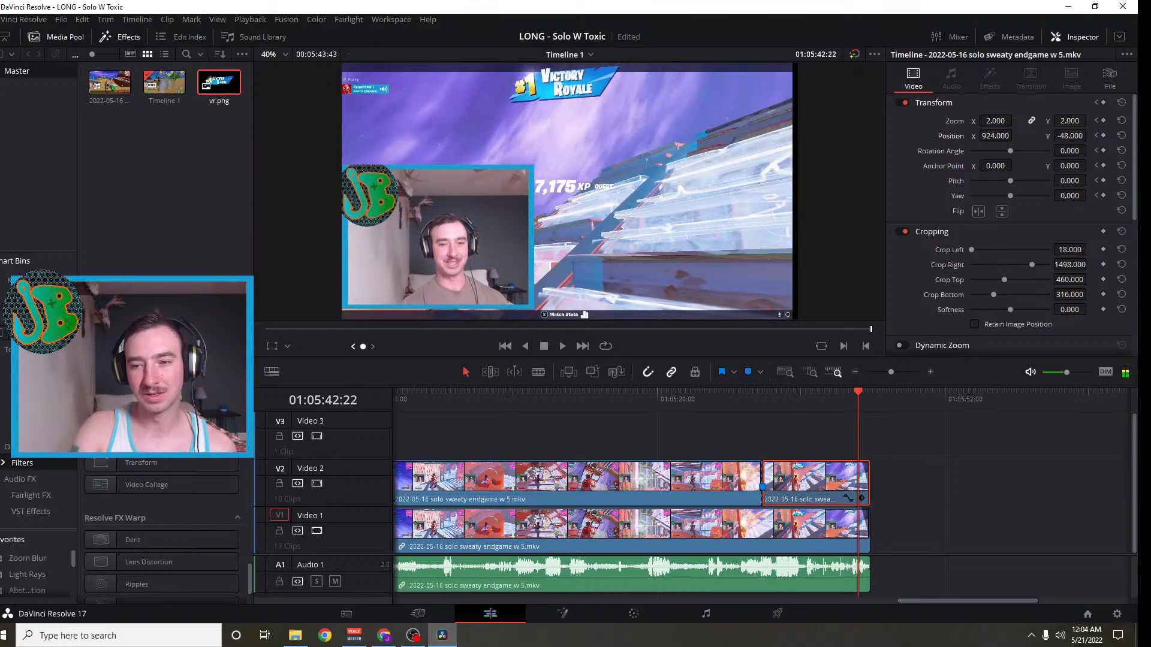
key(Left)
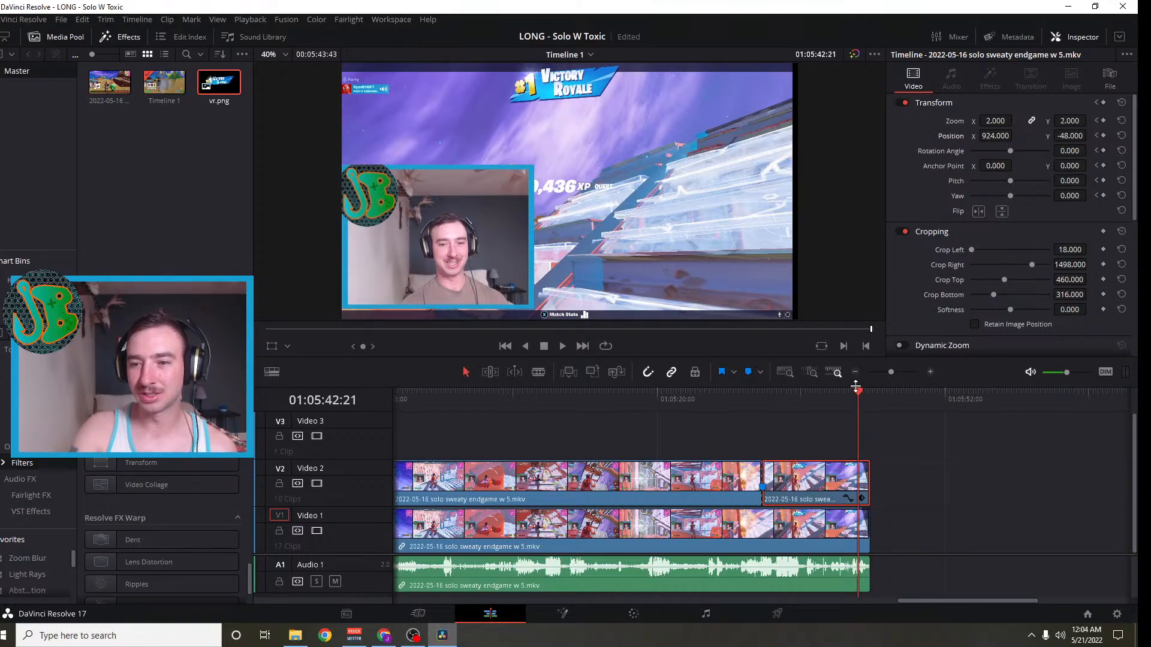
drag(861, 391, 851, 394)
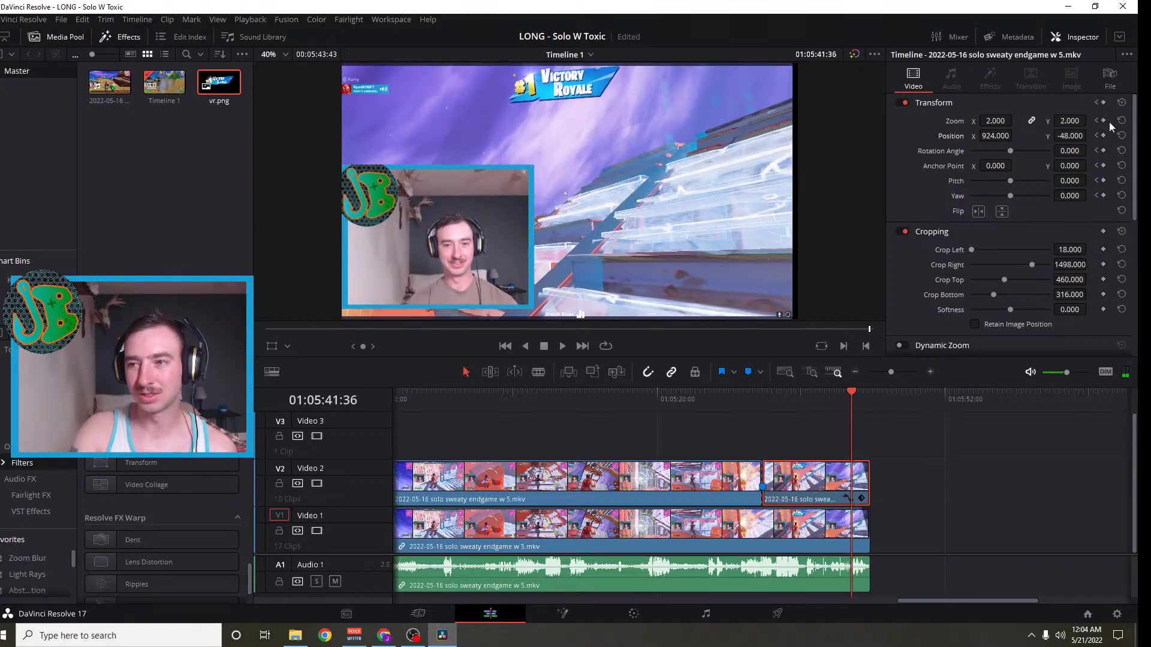
click(1103, 103)
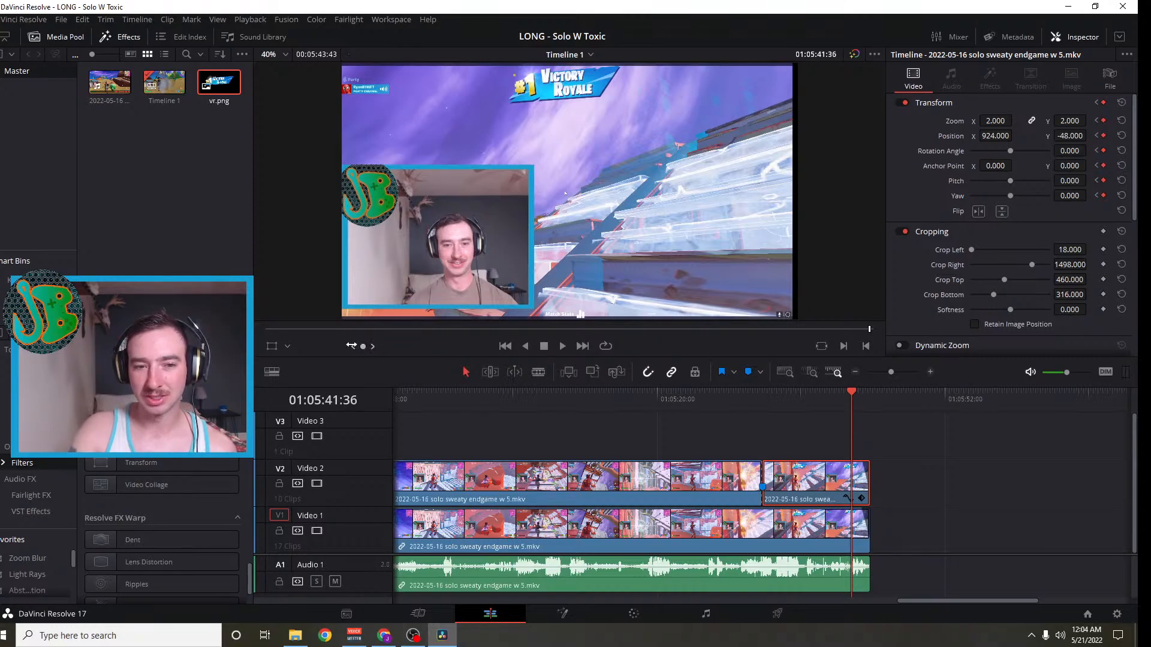
At 01:05:42:45, return the webcam clip to Zoom 1 and Position X 0, Y 0
drag(351, 346, 393, 346)
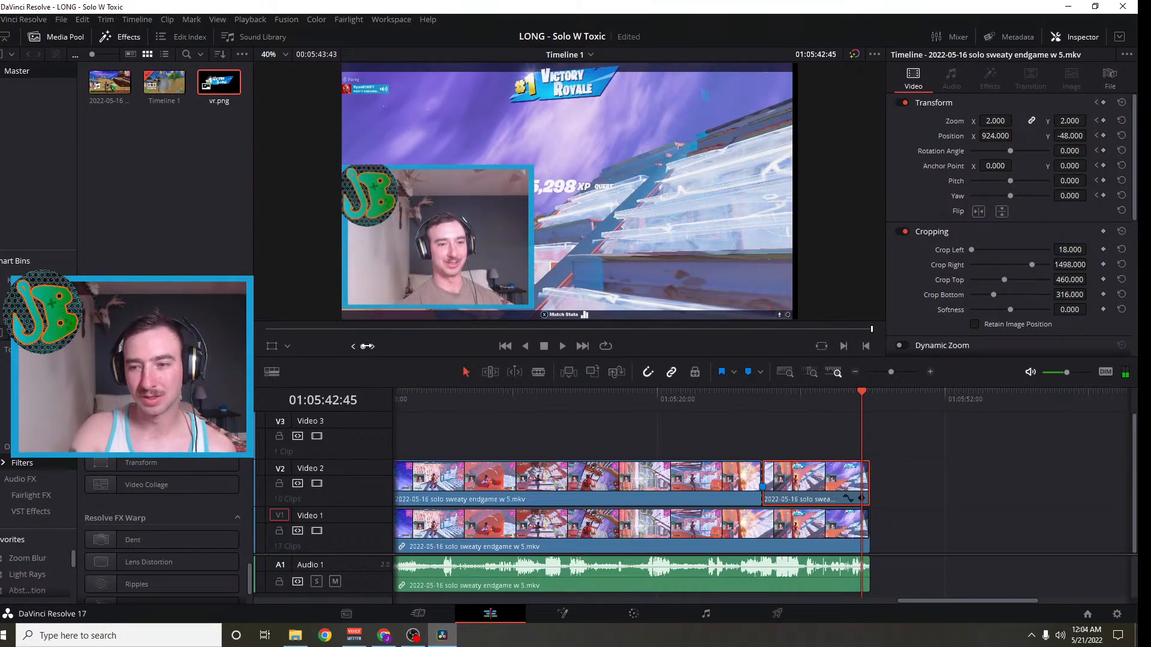
double_click(993, 120)
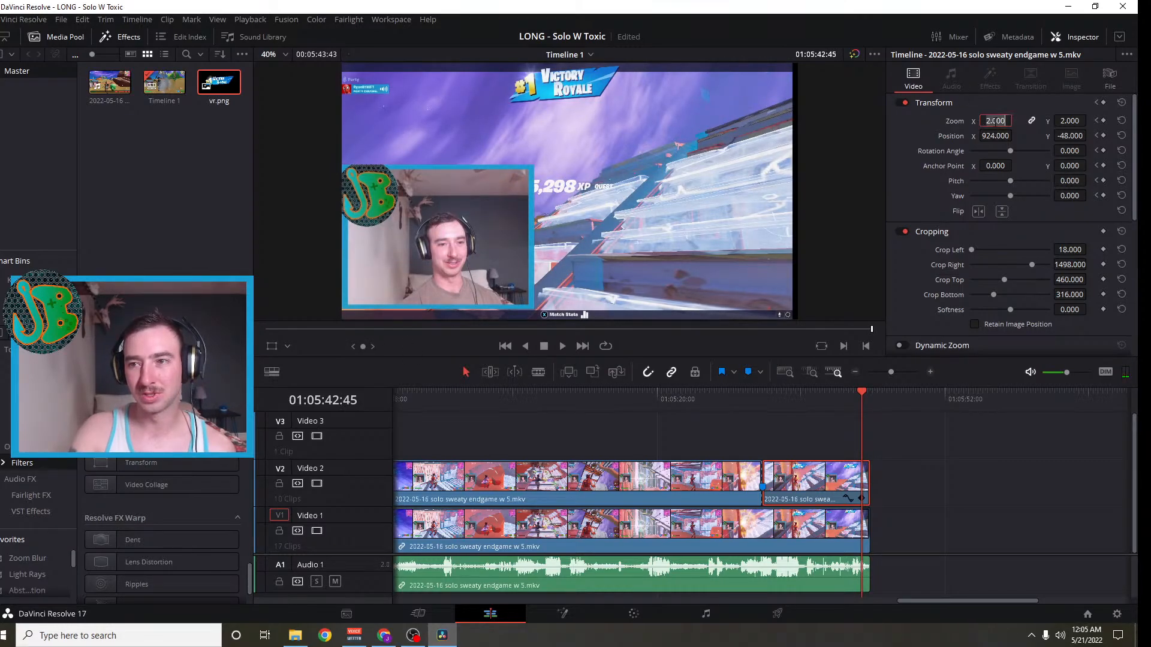
text(1)
key(Return)
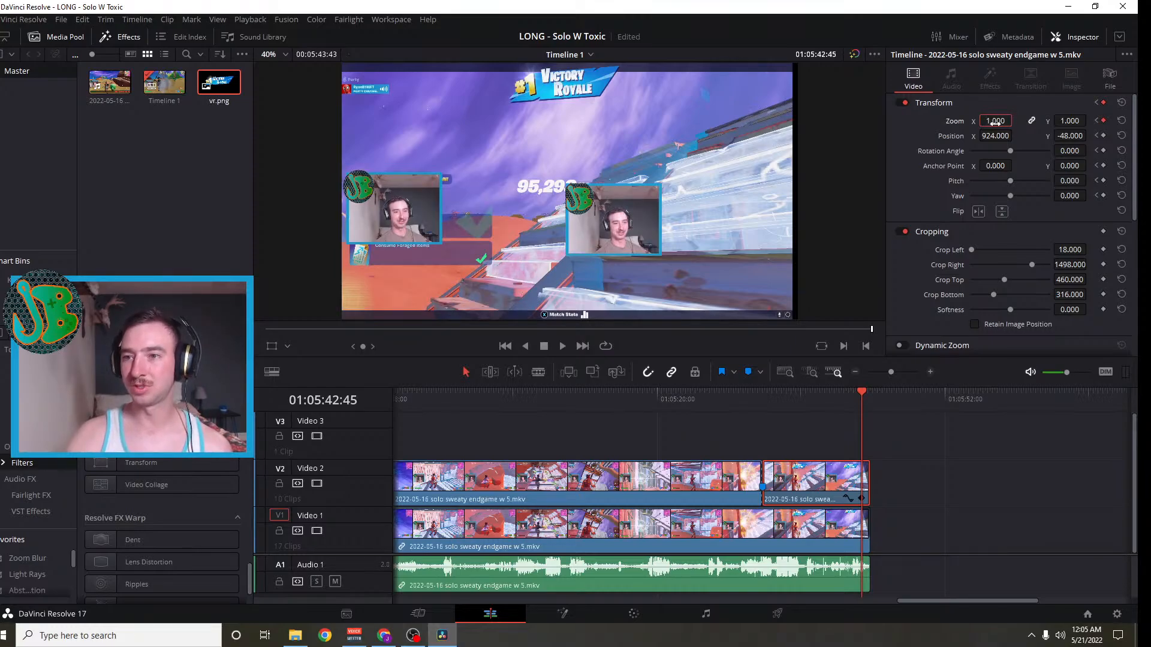
double_click(996, 135)
text(0)
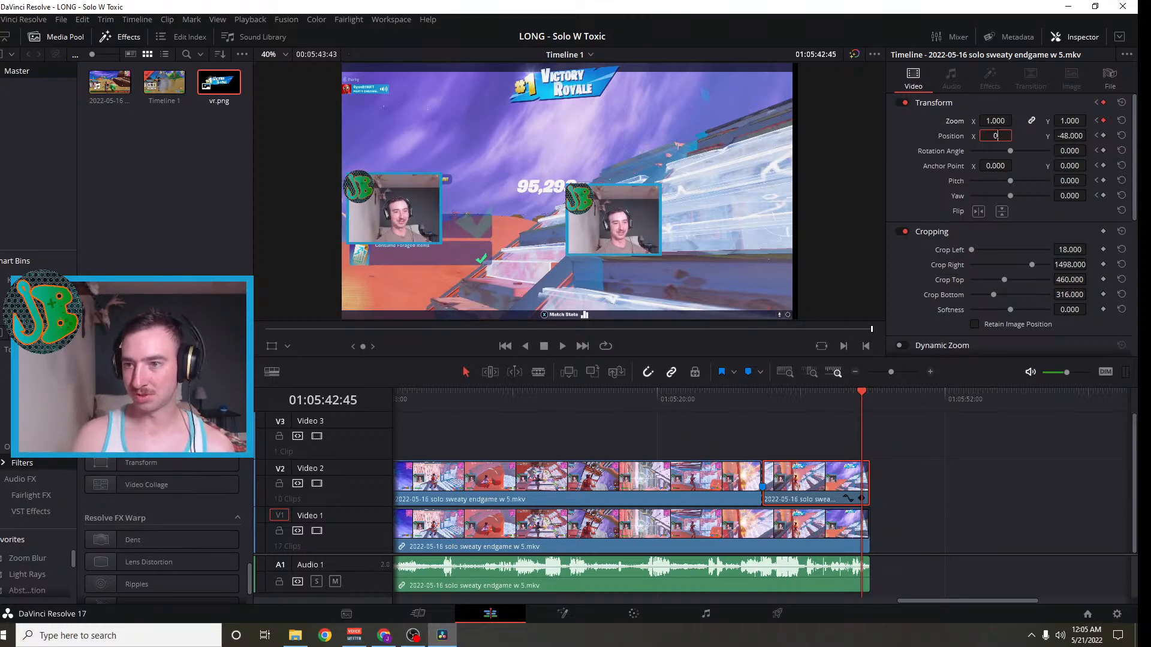
key(Return)
double_click(1072, 135)
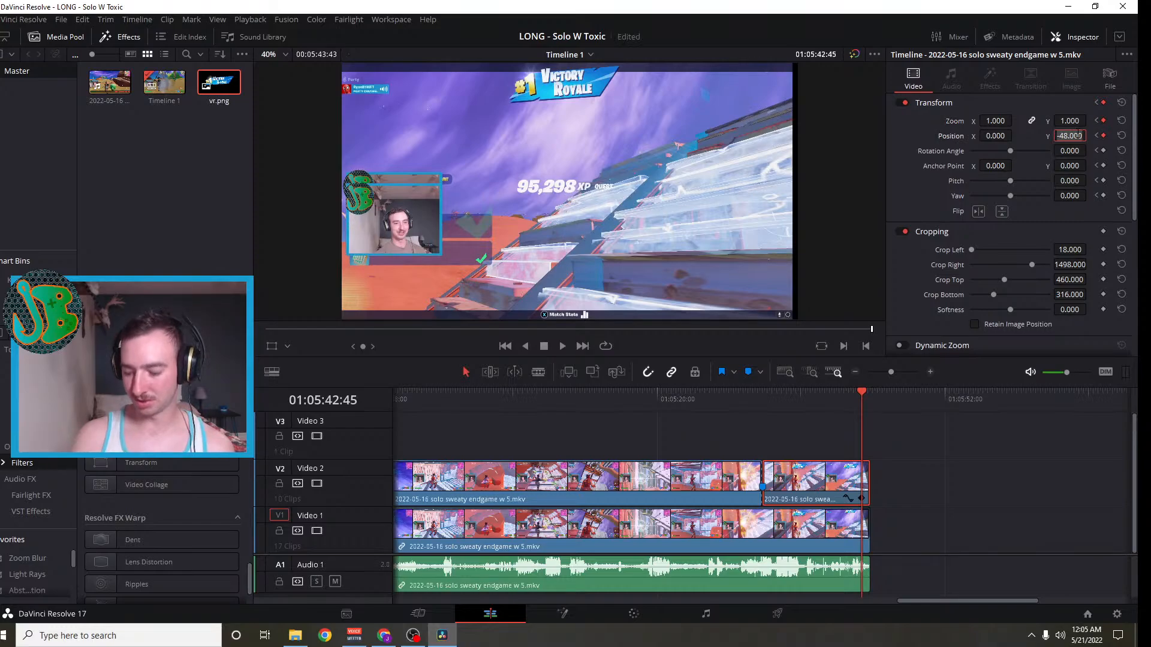
text(0)
key(Return)
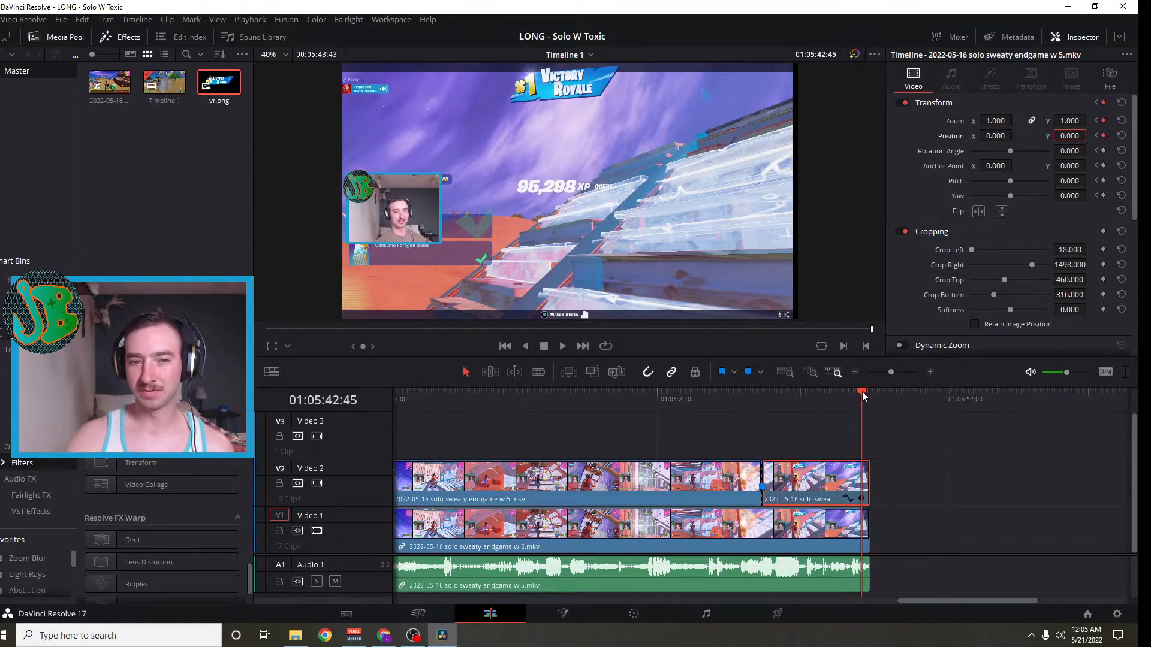
Play back the webcam clip's zoom-out through to the end of the timeline
drag(862, 391, 797, 392)
click(558, 347)
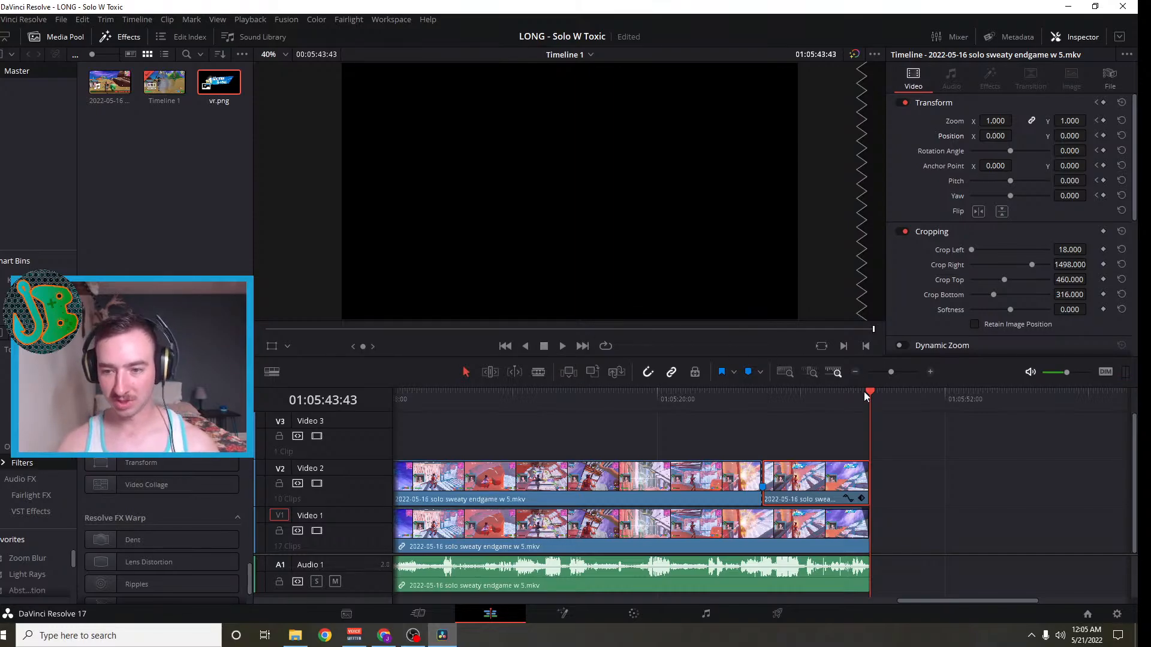
Split the Video 2 gameplay clip at 01:04:29:00, just before the fight under the ramp
mouse_move(869, 389)
mouse_down()
mouse_move(470, 426)
mouse_move(416, 419)
mouse_move(513, 428)
mouse_move(396, 434)
mouse_move(556, 435)
mouse_move(424, 440)
mouse_move(490, 437)
mouse_up()
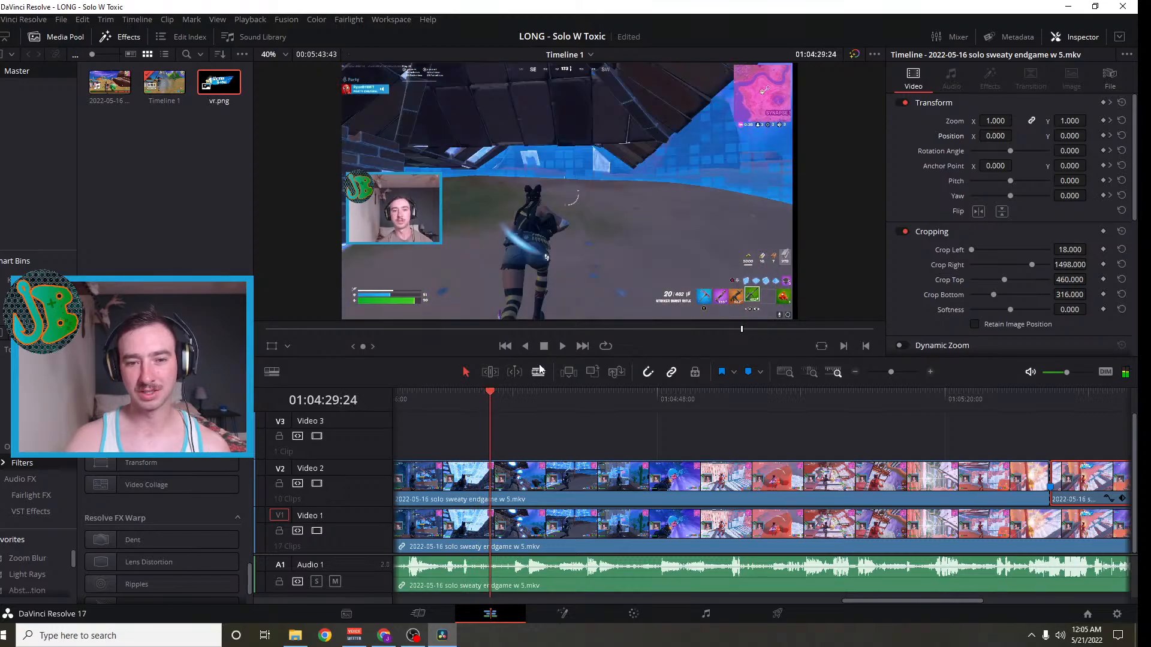
key(space)
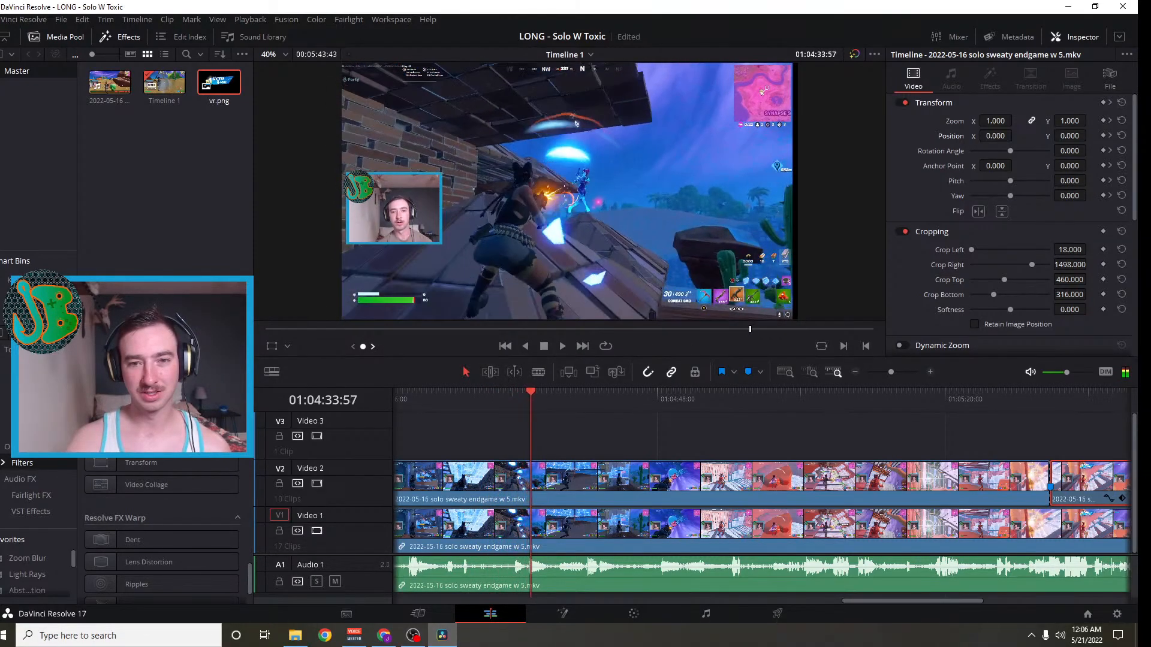
key(j)
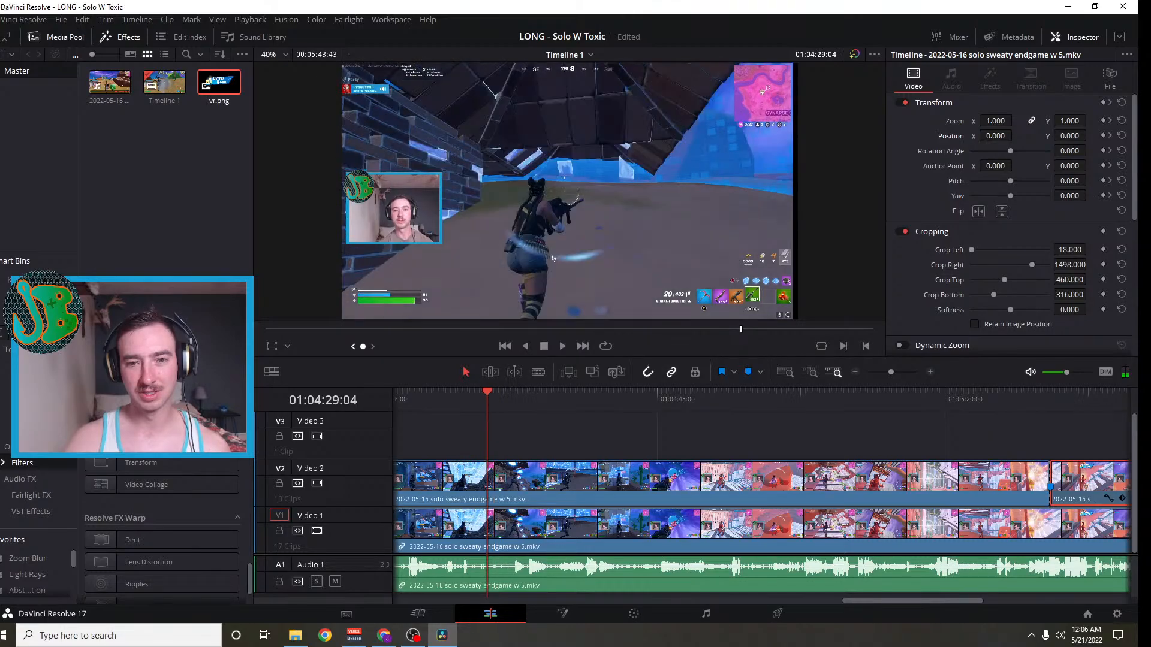
drag(365, 346, 365, 346)
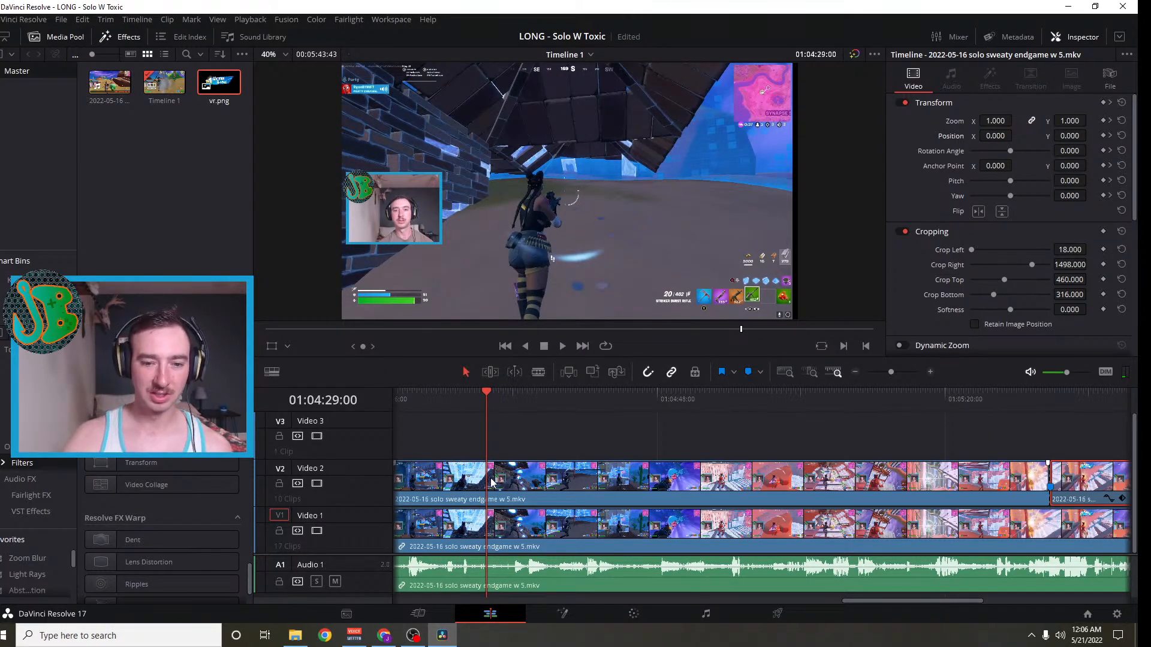
click(536, 483)
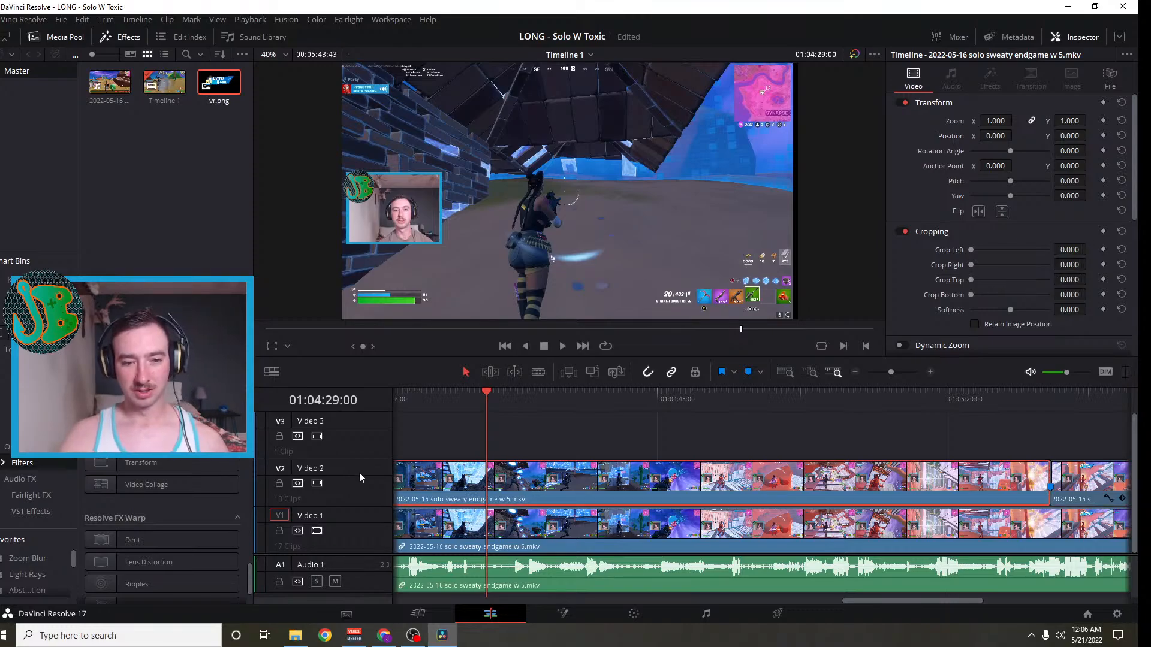
click(538, 372)
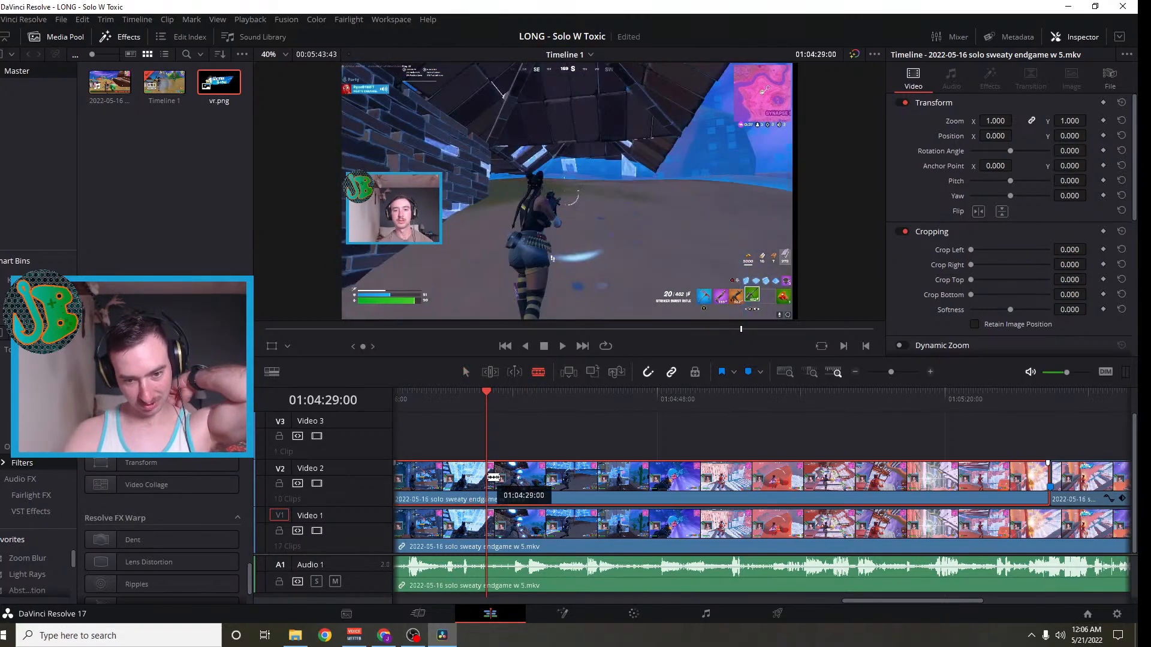
click(486, 478)
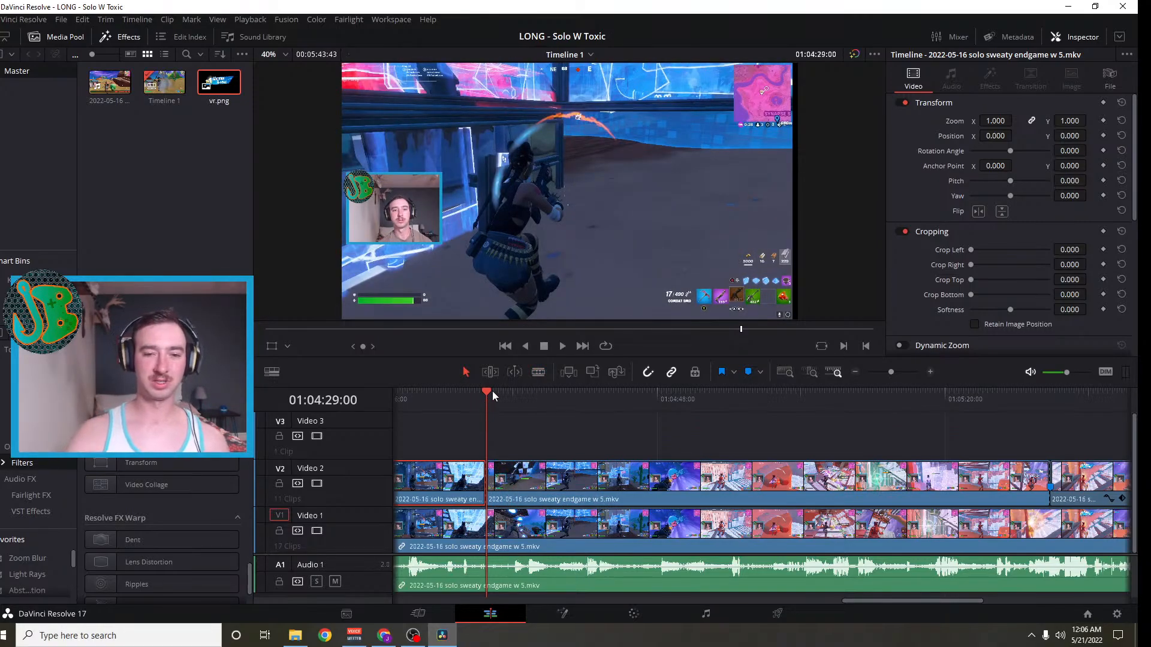
Disable Video 1 and enlarge the Video 2 clip after the split to Zoom 3.66, Position X 2557, Y 1517, framing the health bars
click(526, 479)
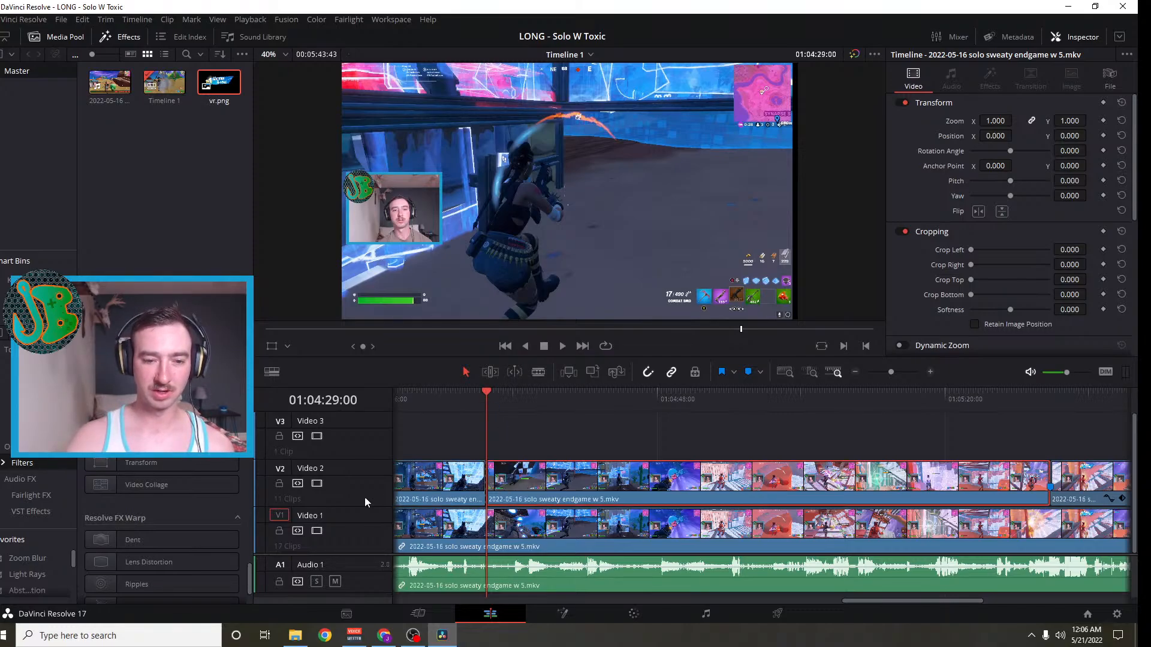
click(316, 531)
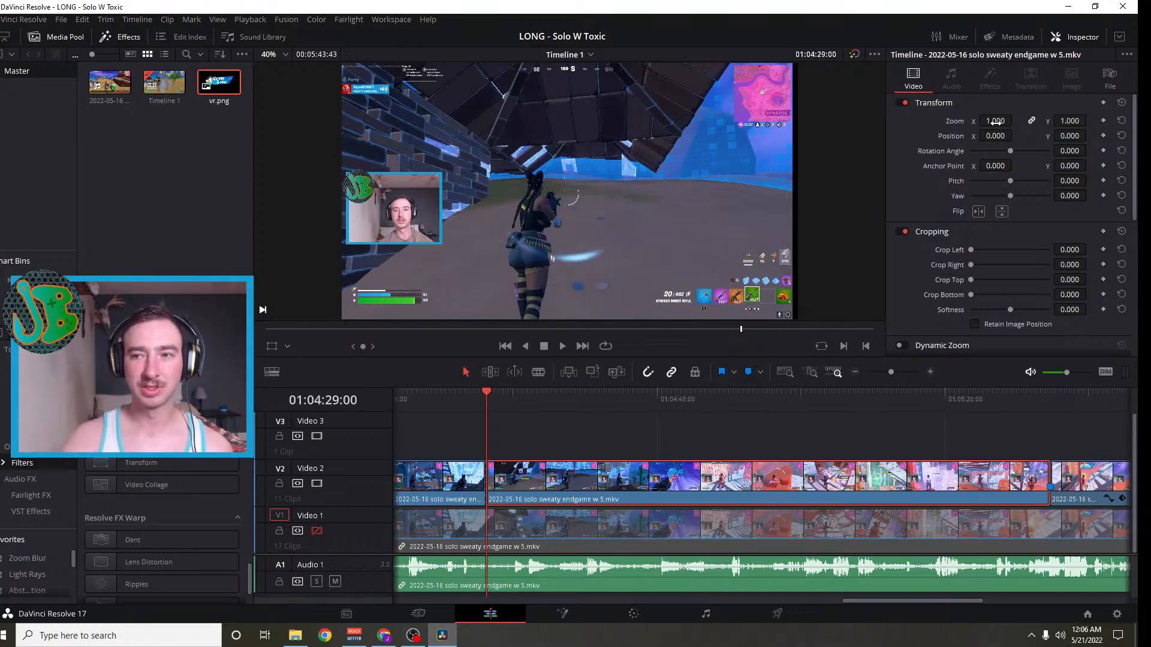
drag(995, 121, 1120, 135)
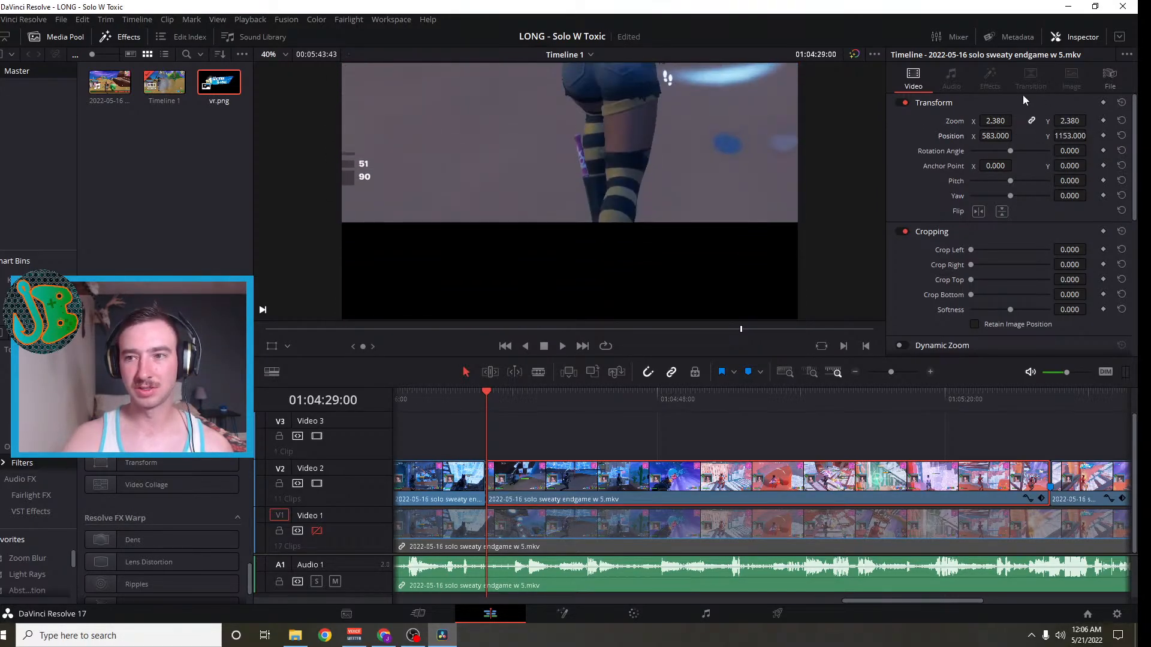
mouse_move(995, 133)
mouse_down()
mouse_move(1031, 136)
mouse_move(982, 138)
mouse_move(1005, 121)
mouse_move(999, 136)
mouse_move(1048, 136)
mouse_move(1016, 120)
mouse_move(1000, 136)
mouse_move(1098, 136)
mouse_up()
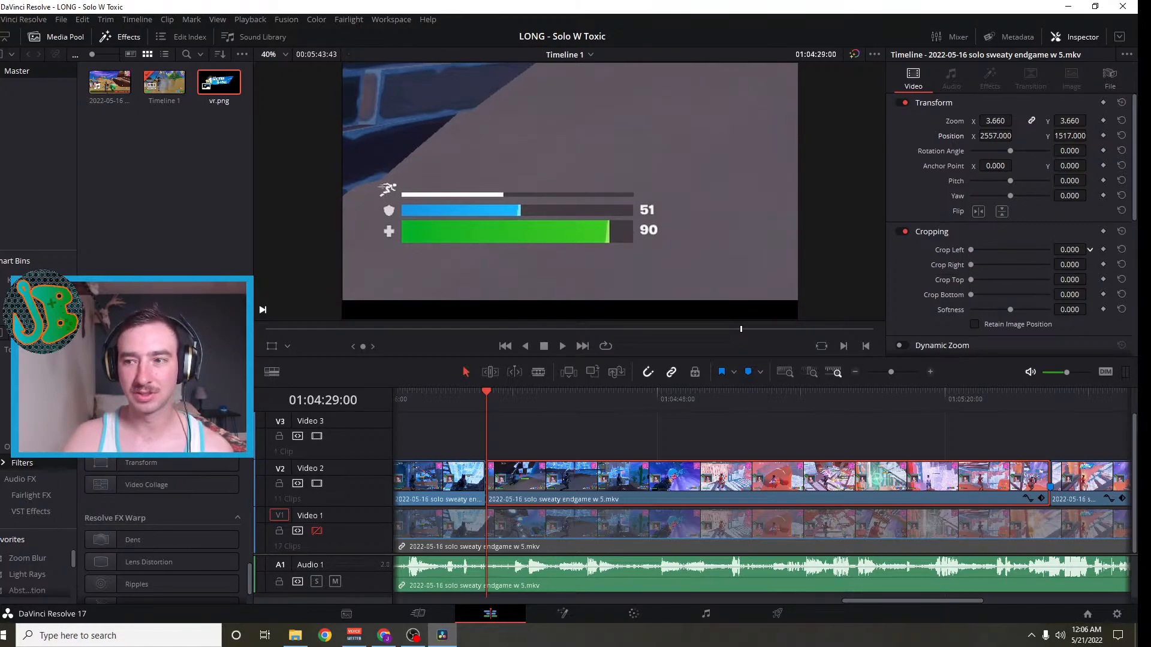
Crop the enlarged clip to the shield and health bars: left 43, right 1545.999, top 964, bottom 62
mouse_move(1089, 249)
mouse_down()
mouse_move(1106, 250)
mouse_move(1090, 248)
mouse_up()
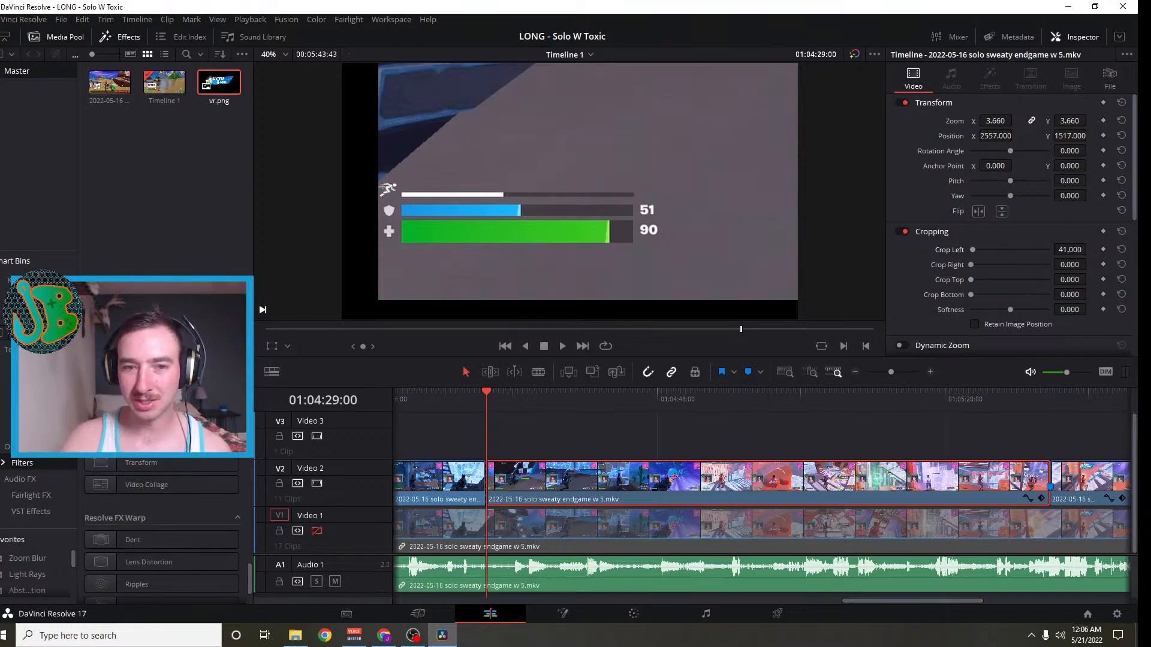
drag(1090, 248, 1089, 248)
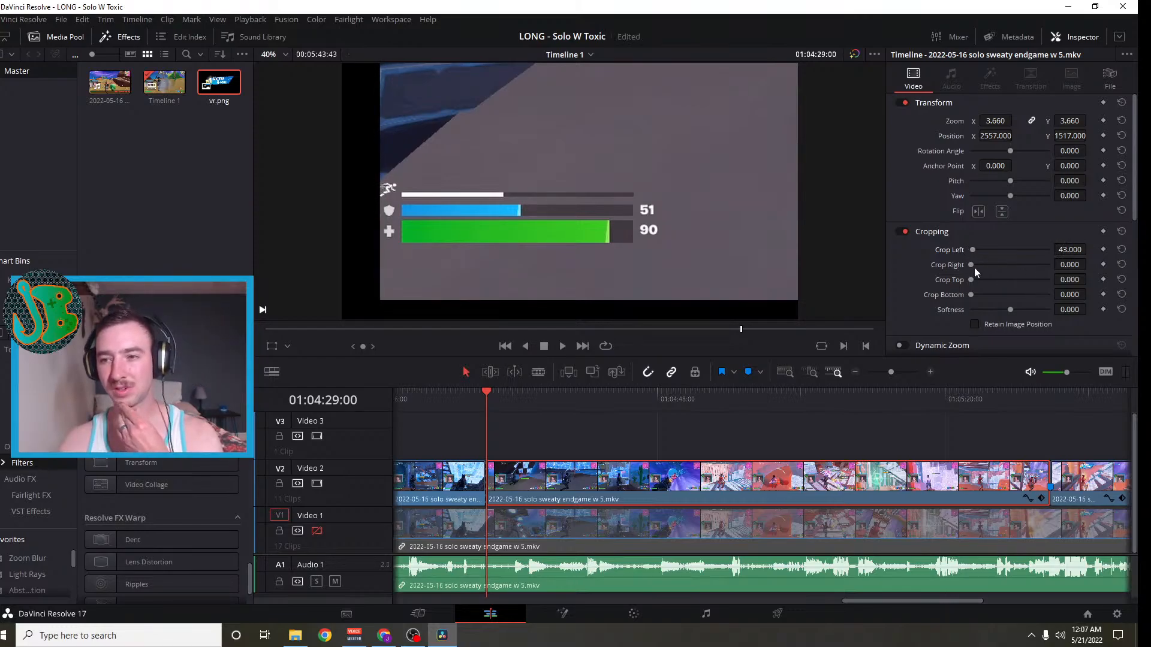
drag(1090, 264, 1090, 263)
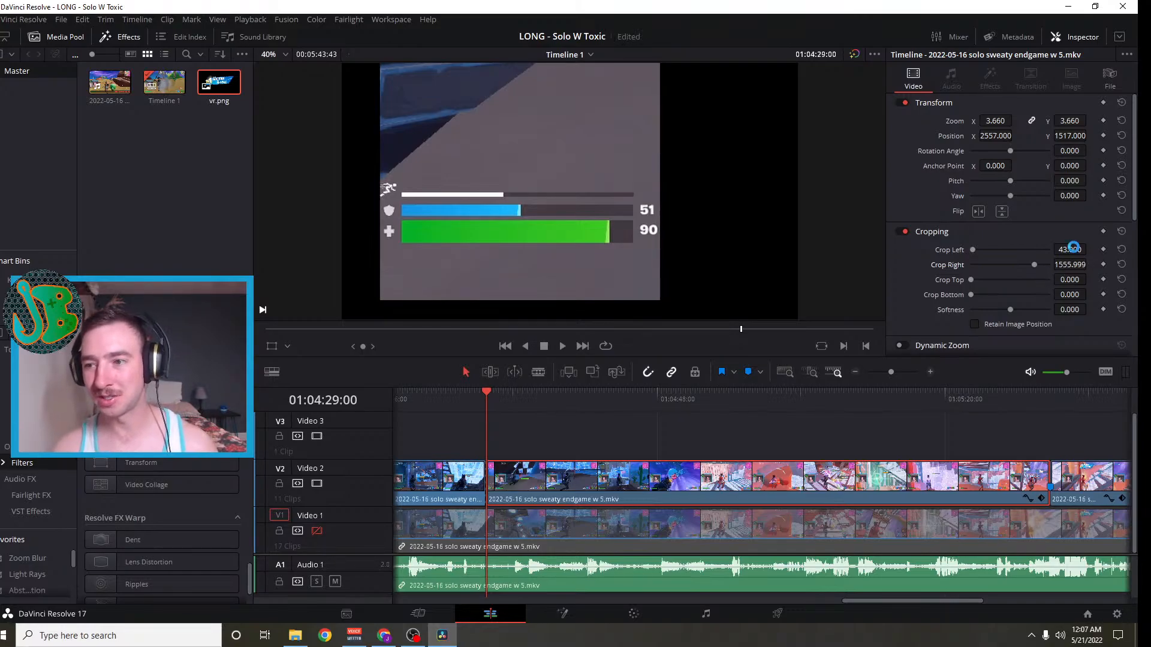
drag(1089, 264, 1090, 265)
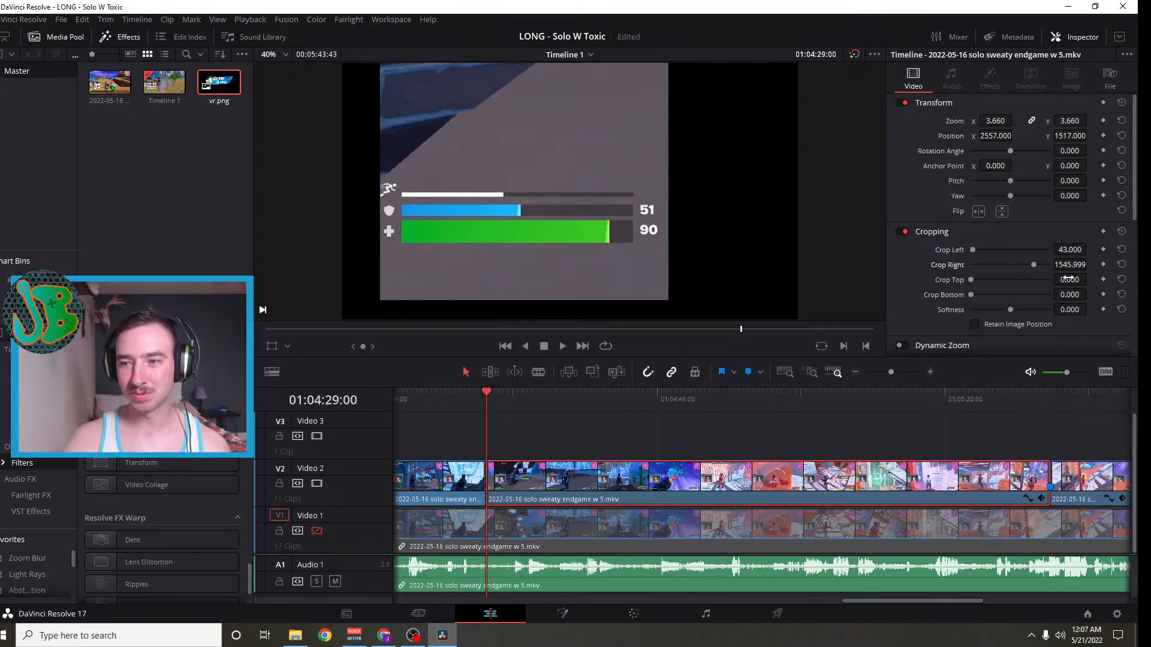
drag(1089, 279, 1090, 279)
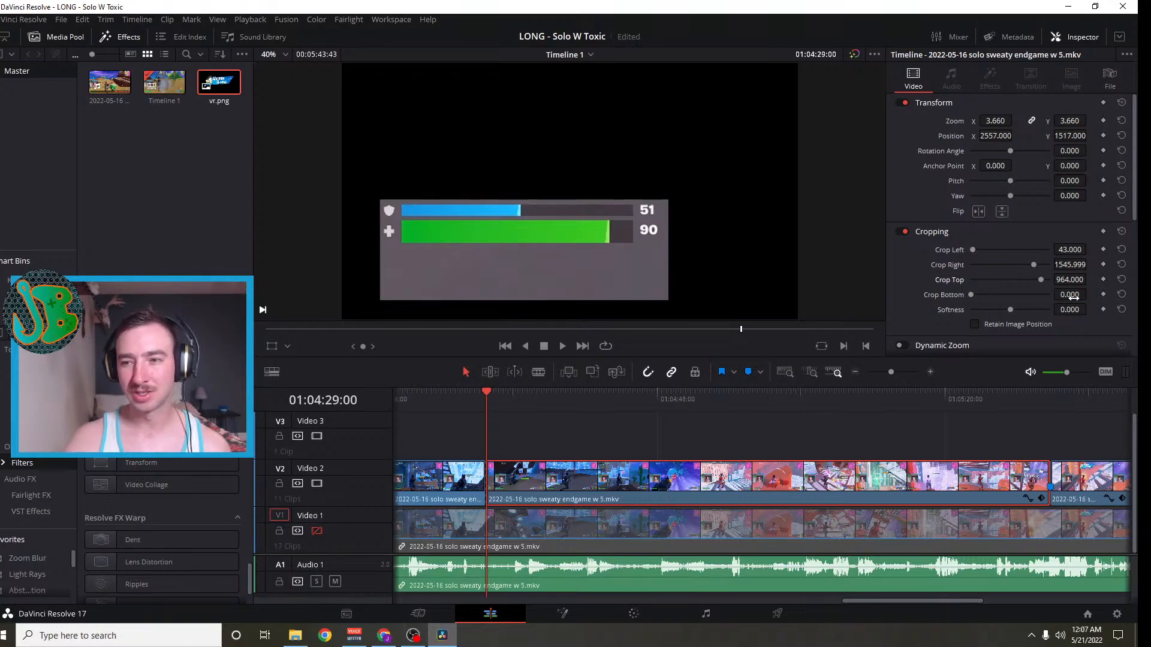
drag(1090, 294, 1089, 294)
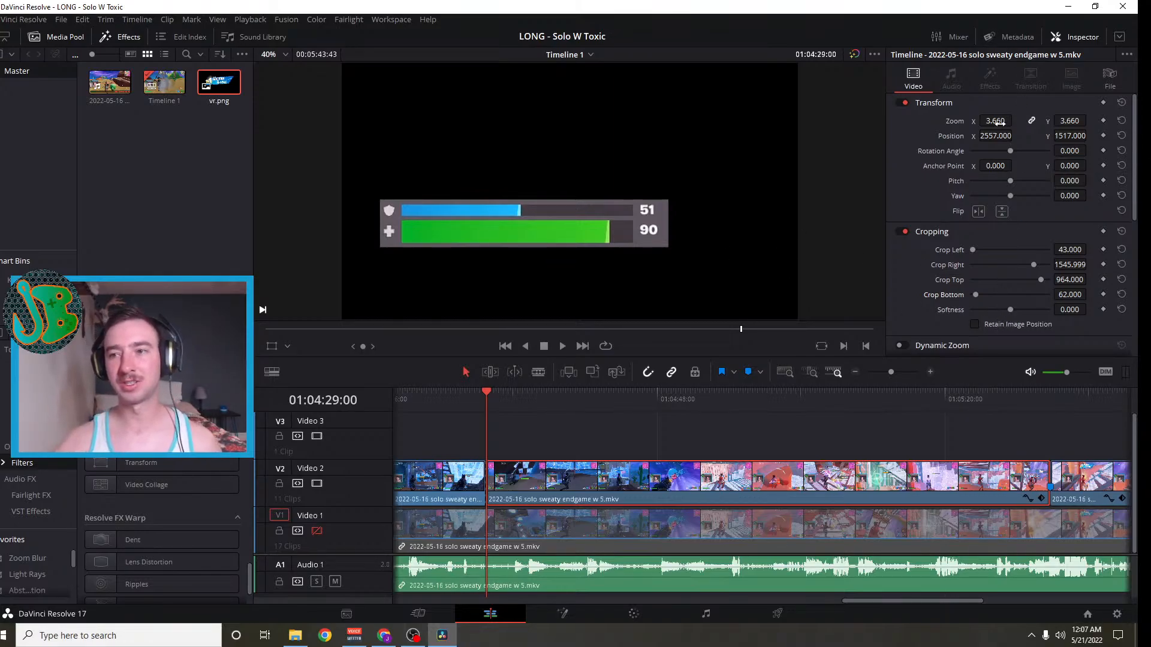
Reduce the health bar clip's Zoom to 2.14 and add a 30-frame fade-in at its start
drag(1016, 120, 1016, 121)
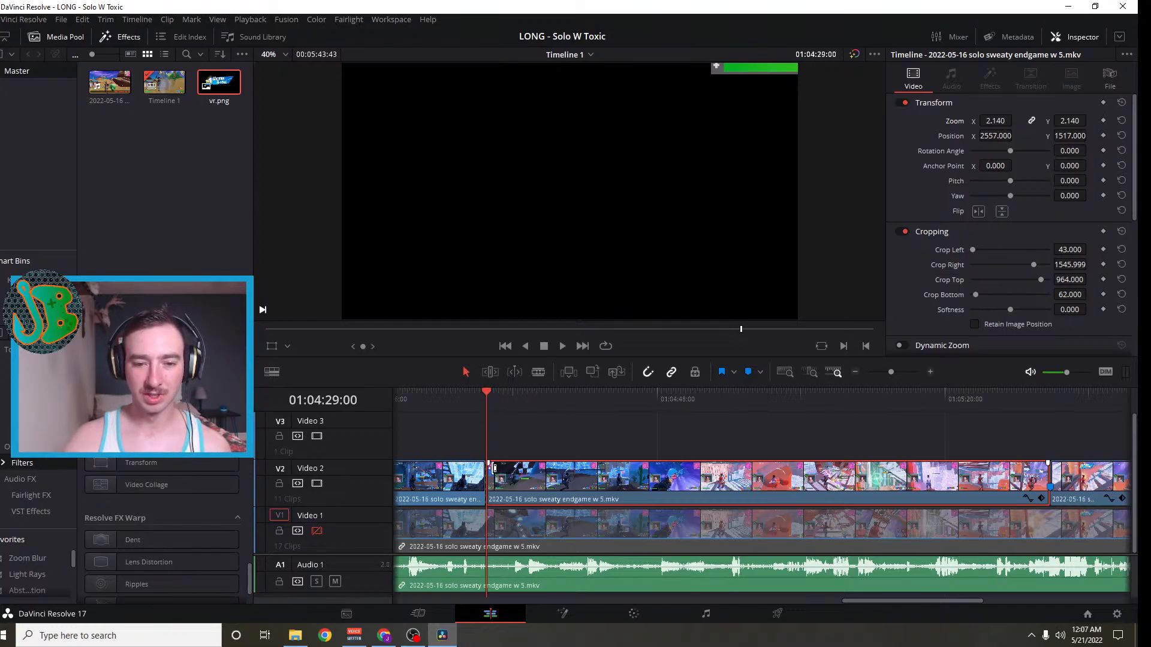
mouse_move(487, 465)
mouse_down()
mouse_move(504, 463)
mouse_move(492, 463)
mouse_up()
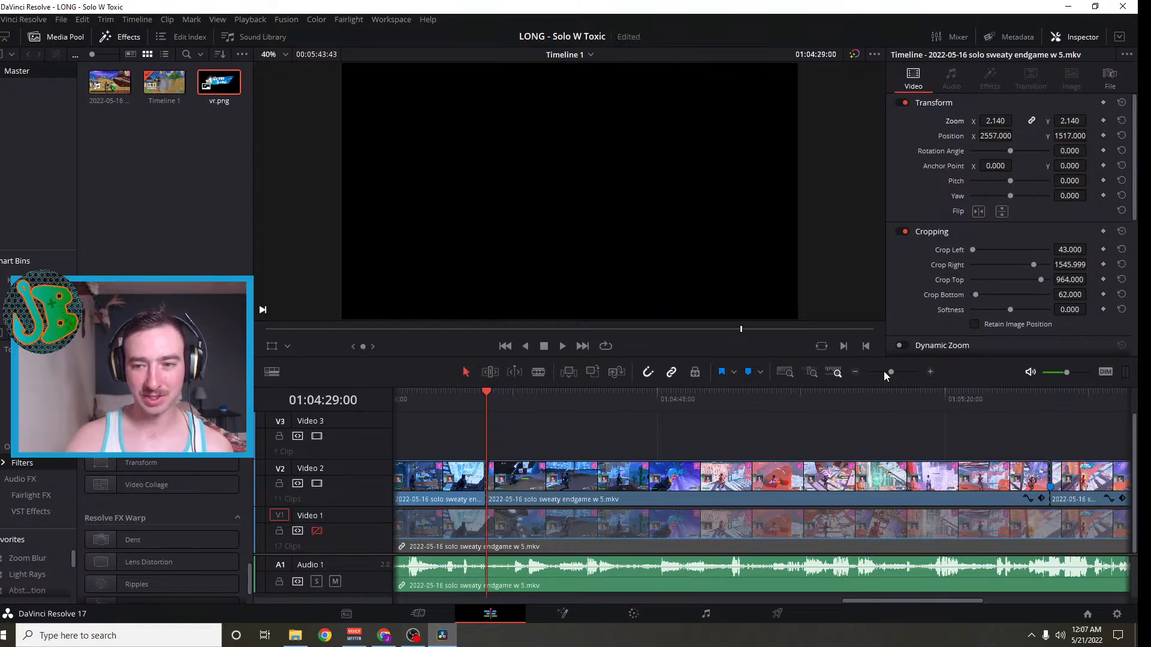
click(929, 372)
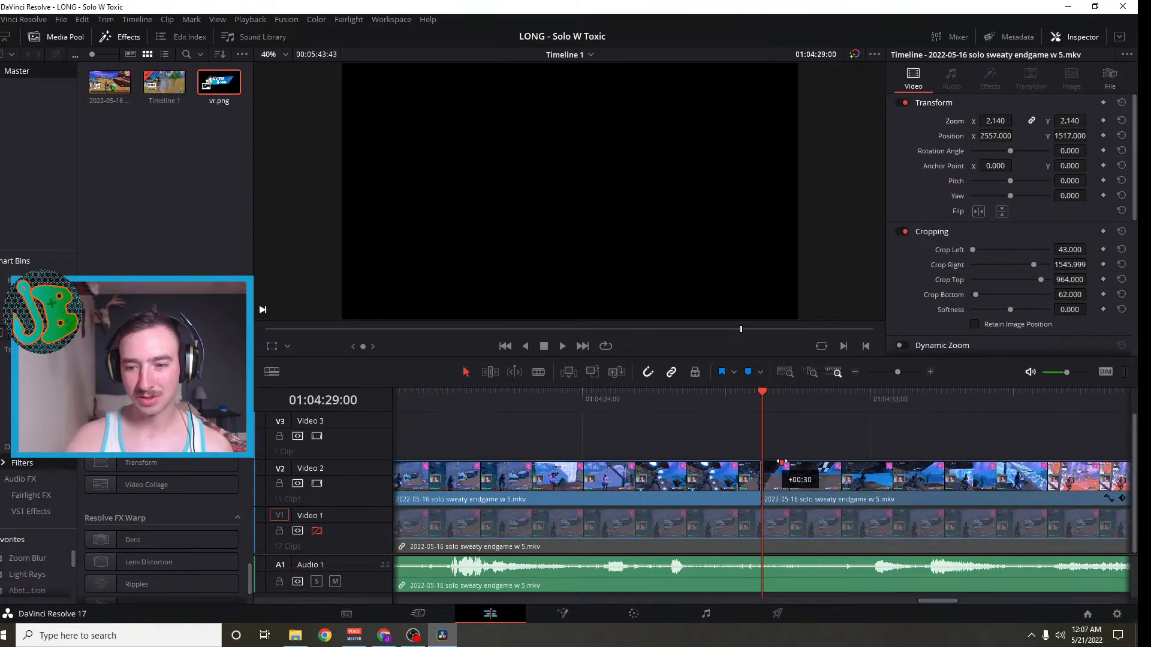
drag(765, 395, 803, 404)
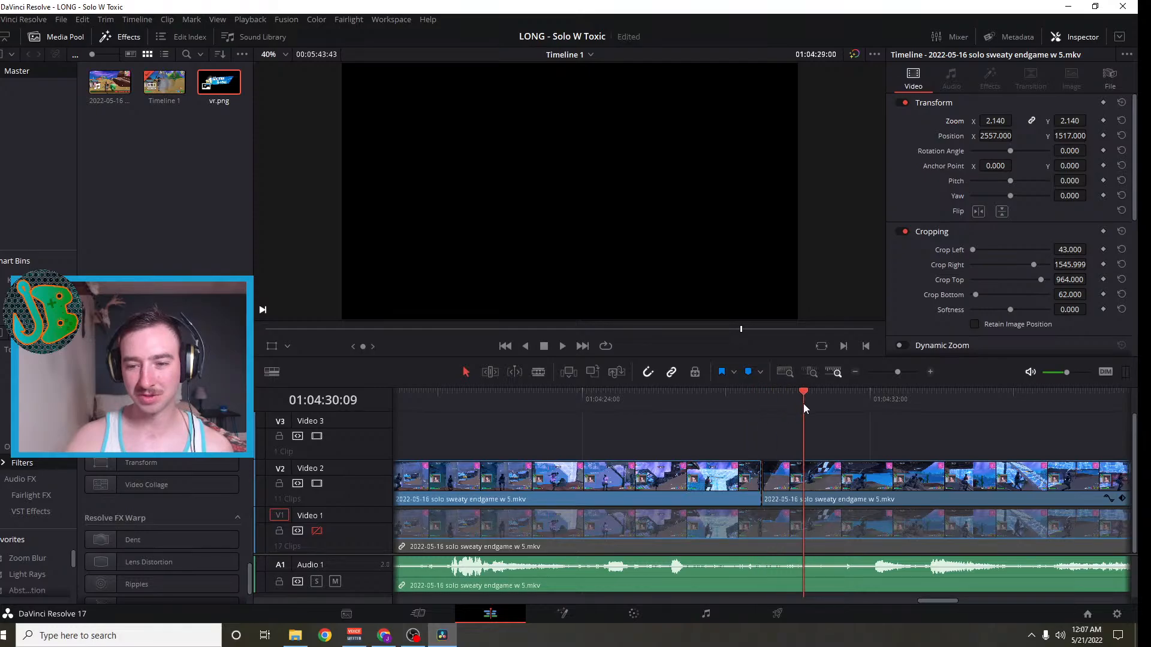
click(856, 373)
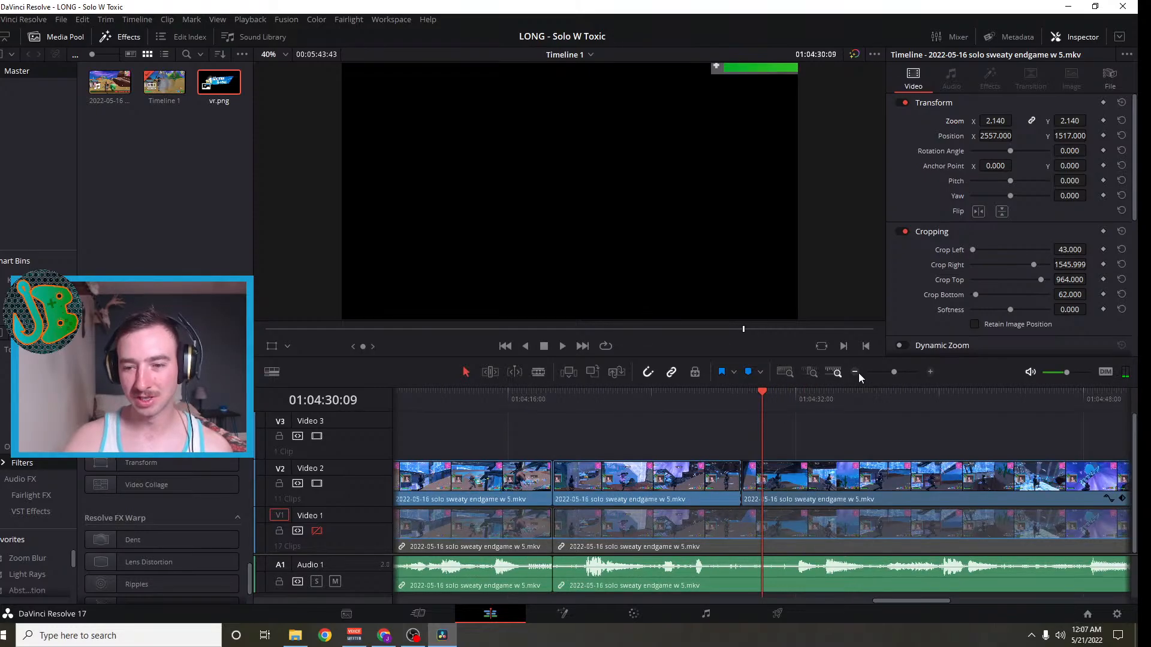
click(856, 372)
click(930, 372)
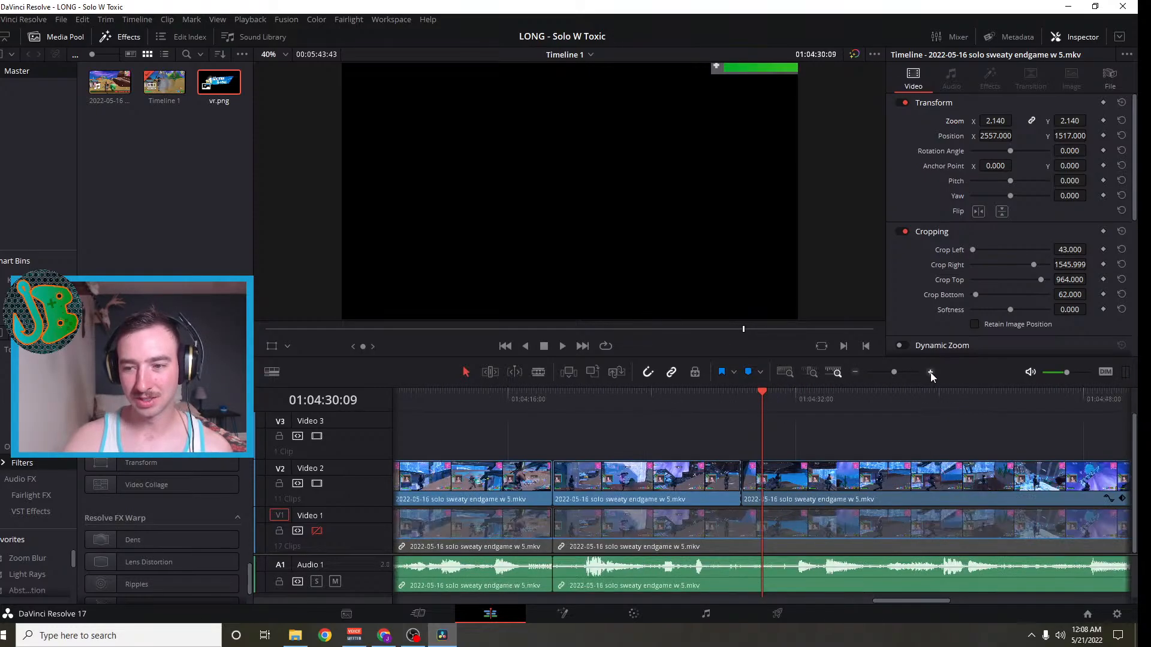
Reset the health bar clip on Video 2 to Zoom 1 with Position X and Y at 0
click(930, 372)
drag(756, 389, 725, 393)
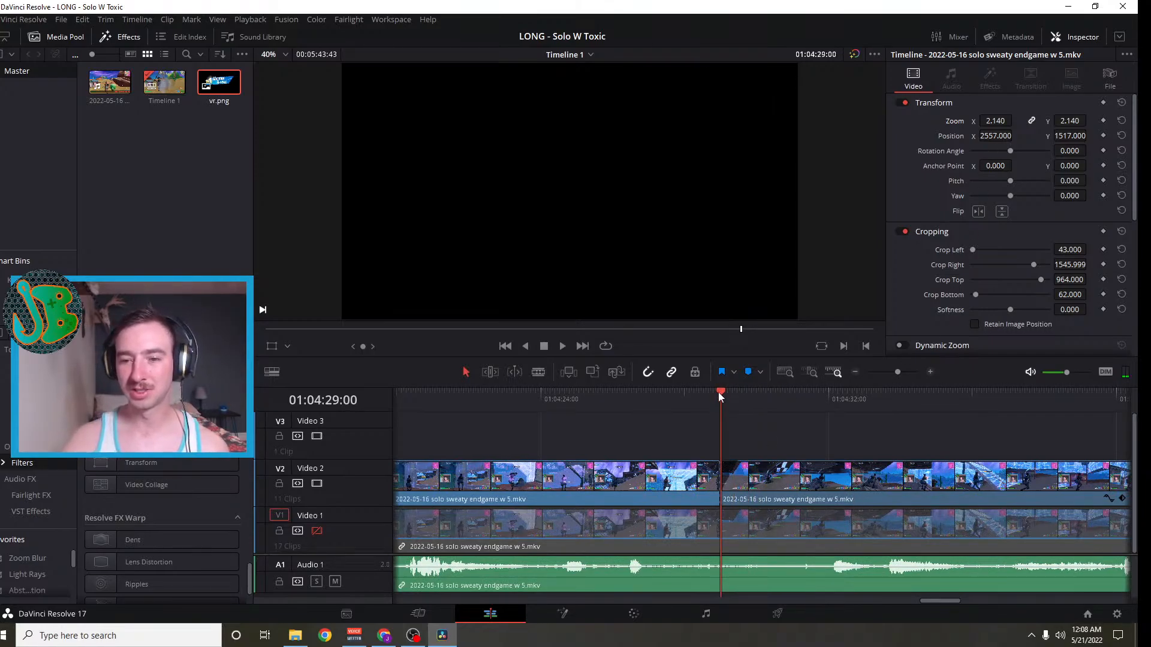
drag(718, 392, 765, 399)
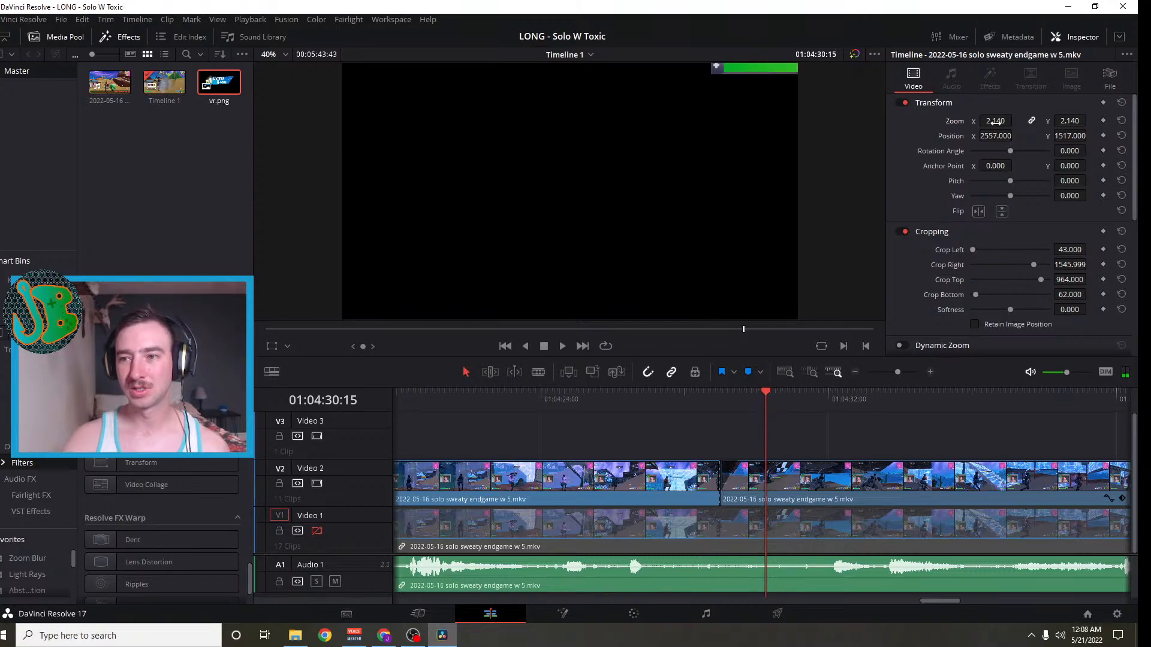
text(1)
key(Return)
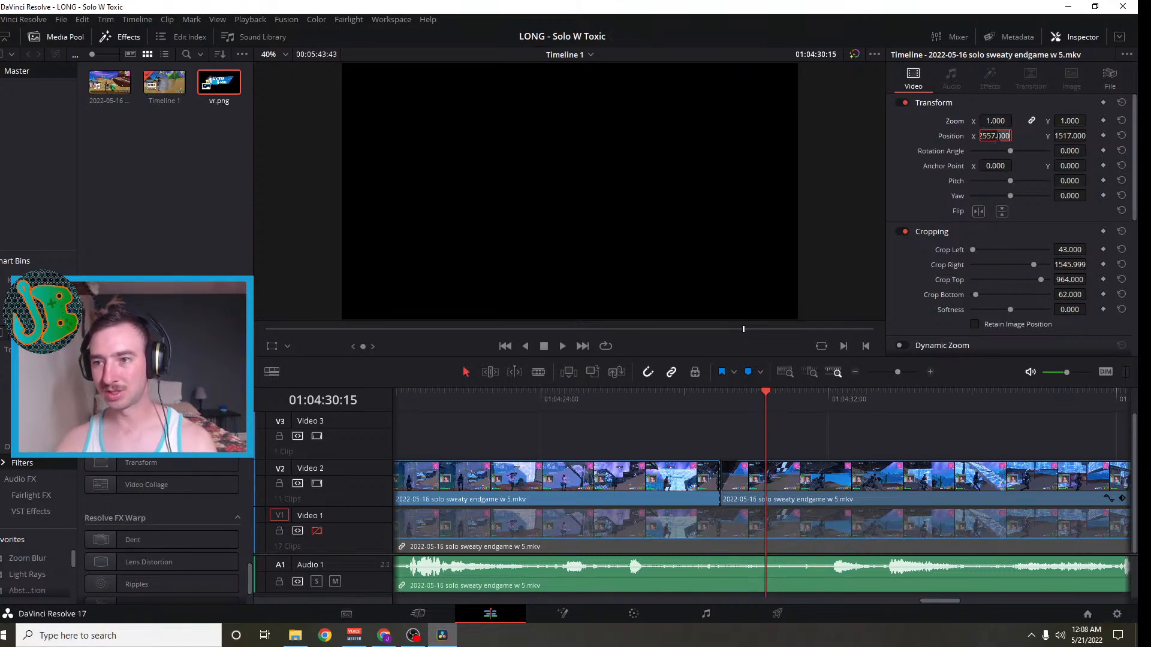
text(0)
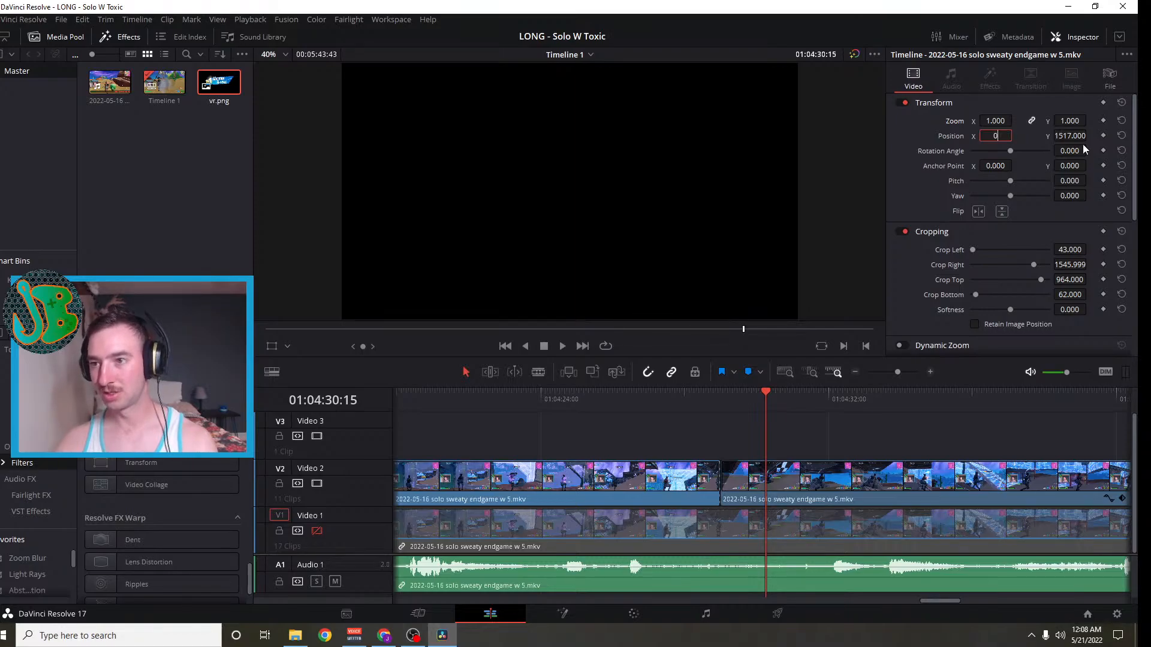
click(1073, 136)
text(0)
key(Return)
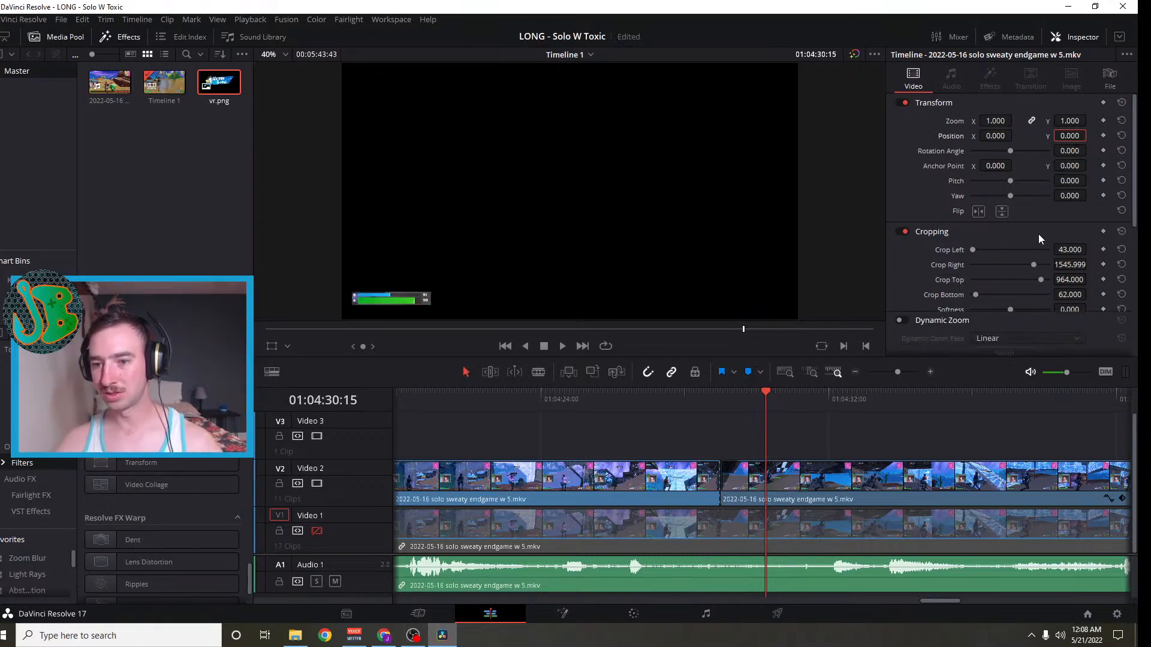
click(1038, 233)
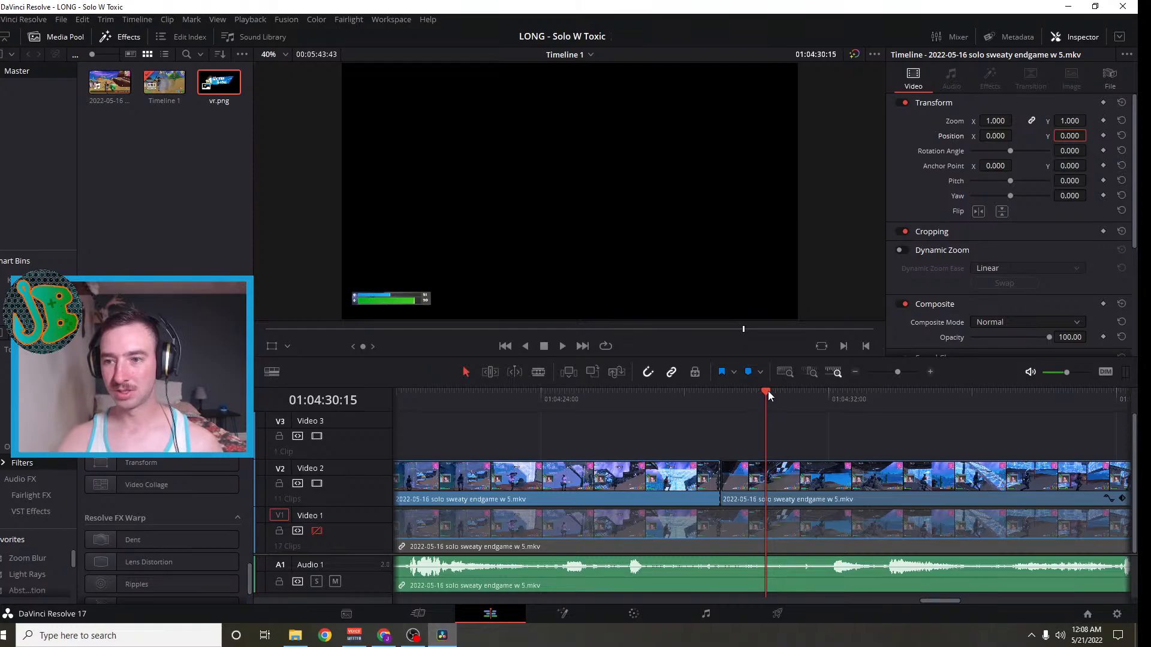
Re-enable Video 1 so the full gameplay shows beneath the cropped health bars
drag(768, 391, 789, 393)
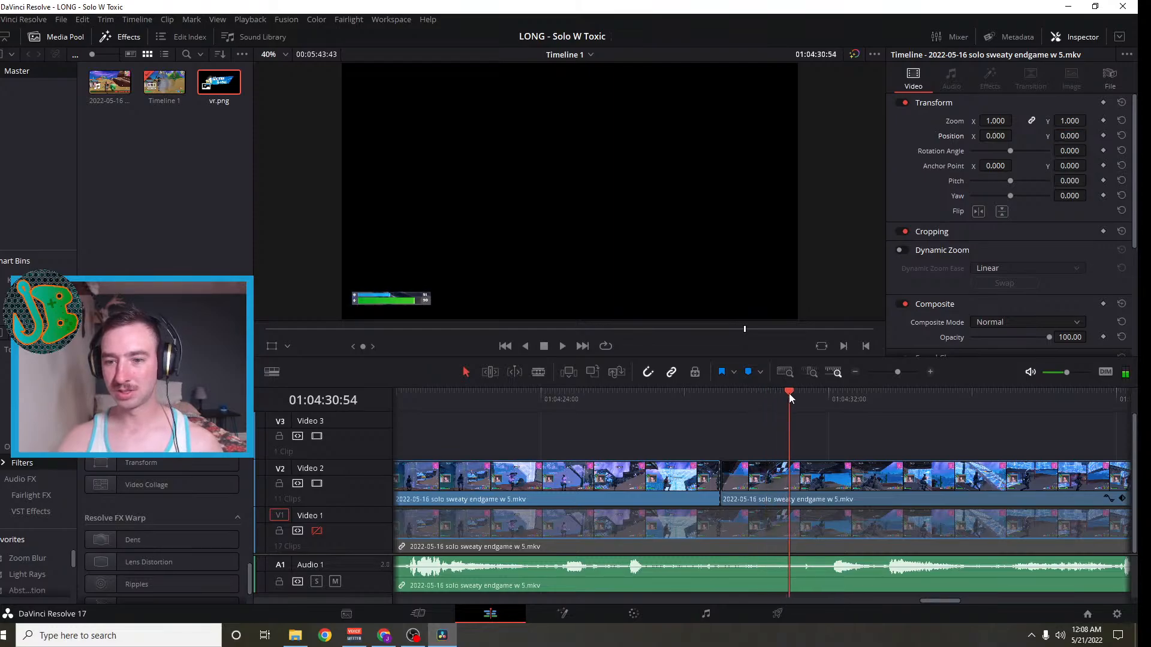
click(317, 530)
scroll(540, 458, right, 3)
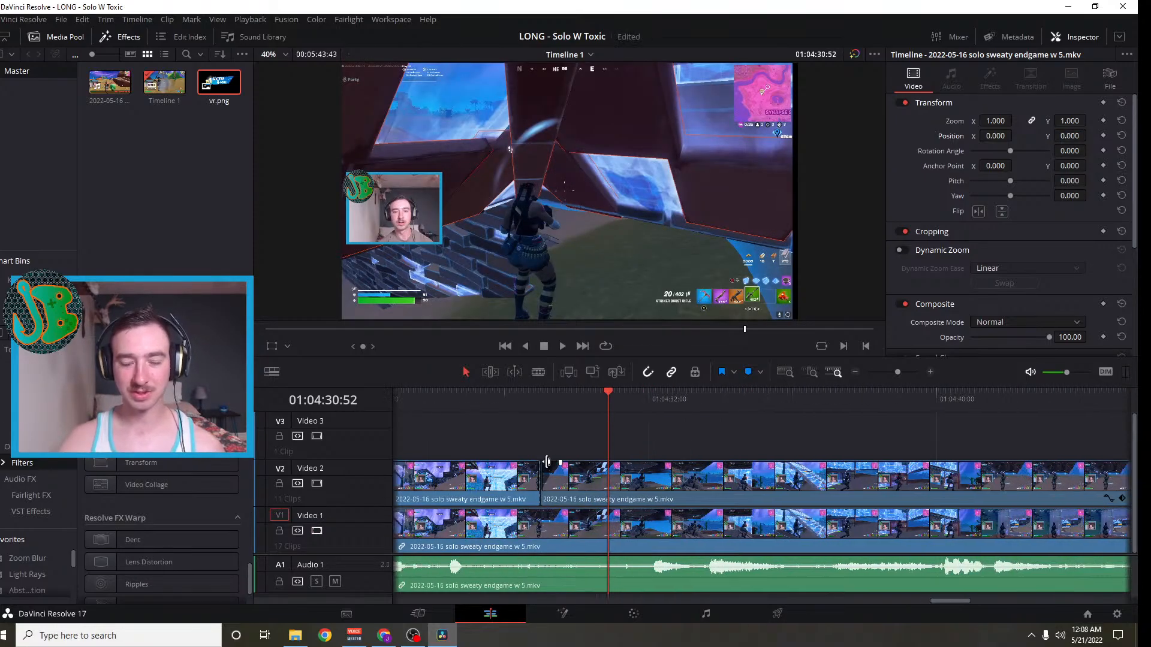
scroll(547, 460, right, 1)
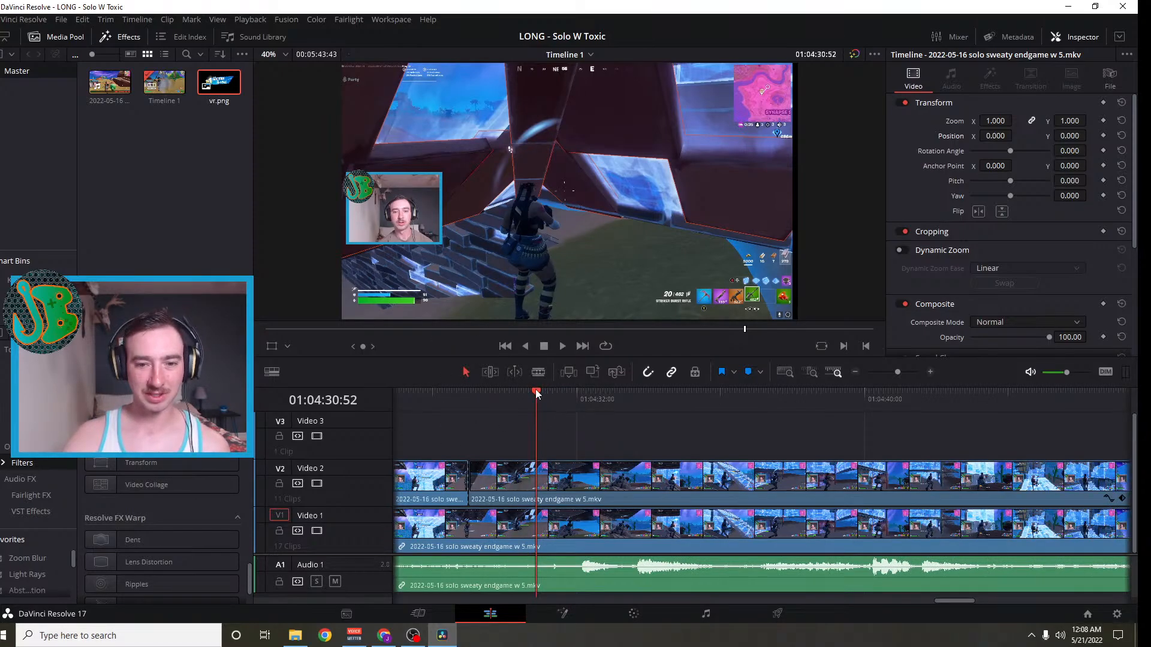
At 01:04:30:00, enlarge the health bar clip to Zoom 1.49 and move it to Position X 577, Y 625
drag(534, 390, 504, 411)
click(544, 479)
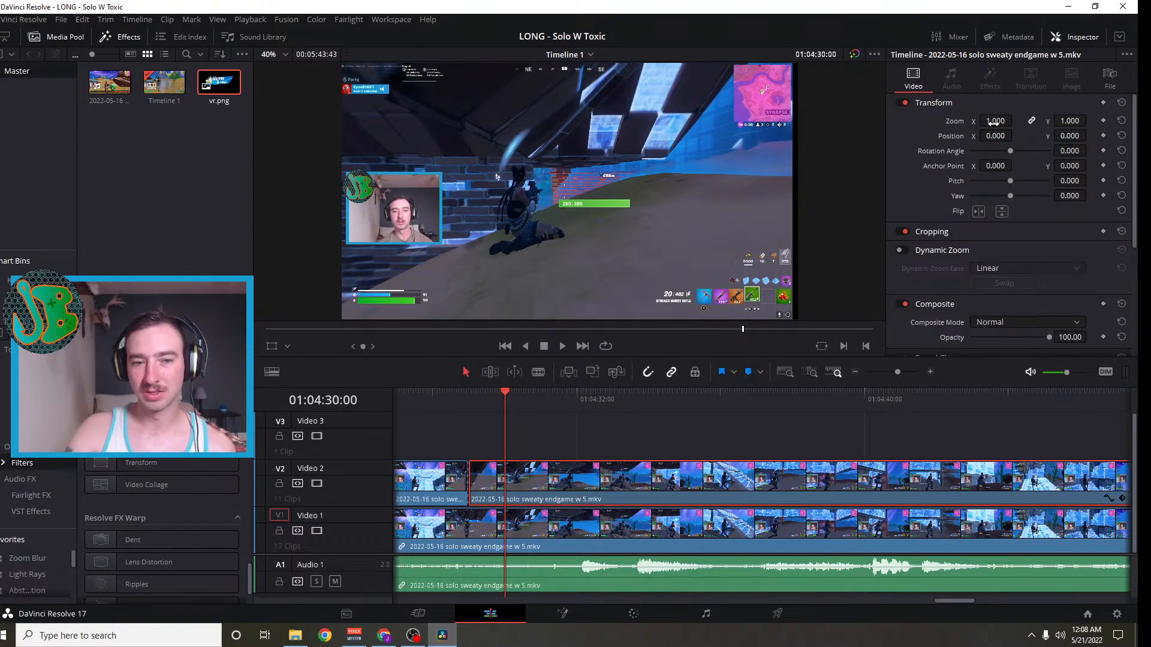
drag(995, 121, 1015, 120)
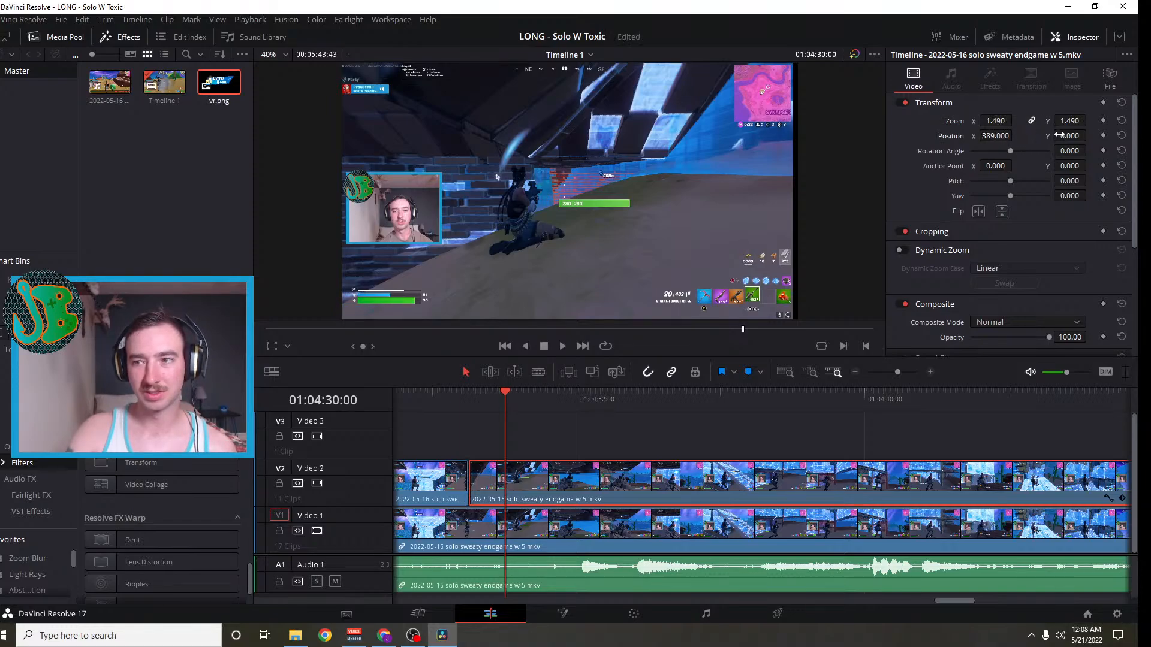
drag(1059, 136, 1090, 135)
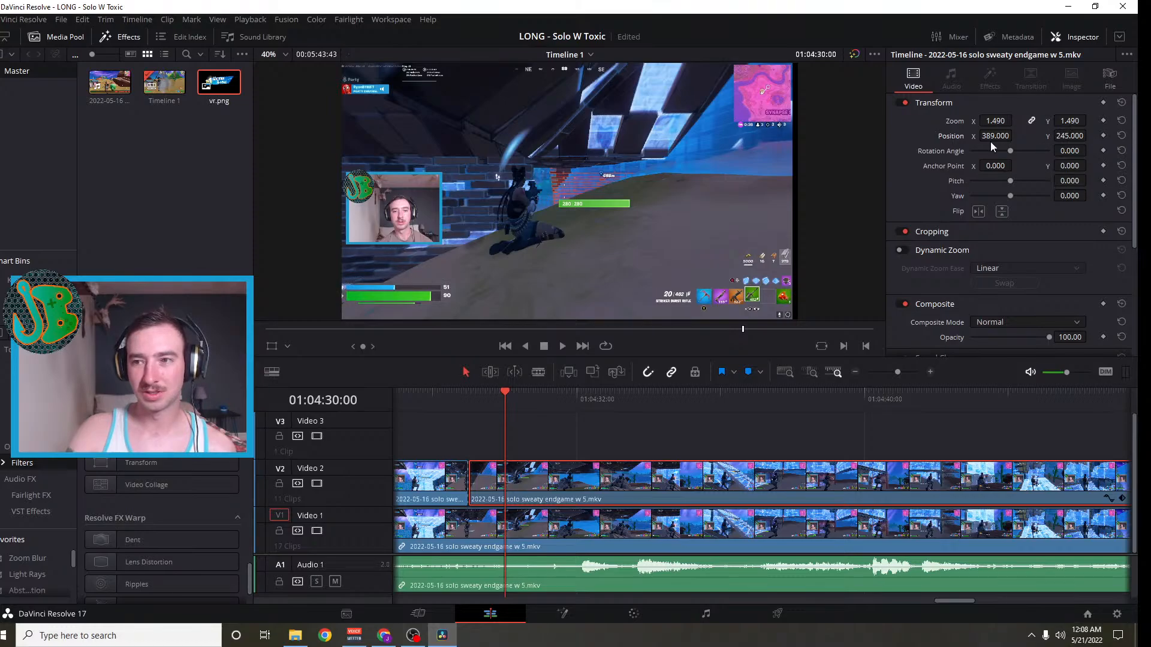
drag(1015, 135, 1089, 136)
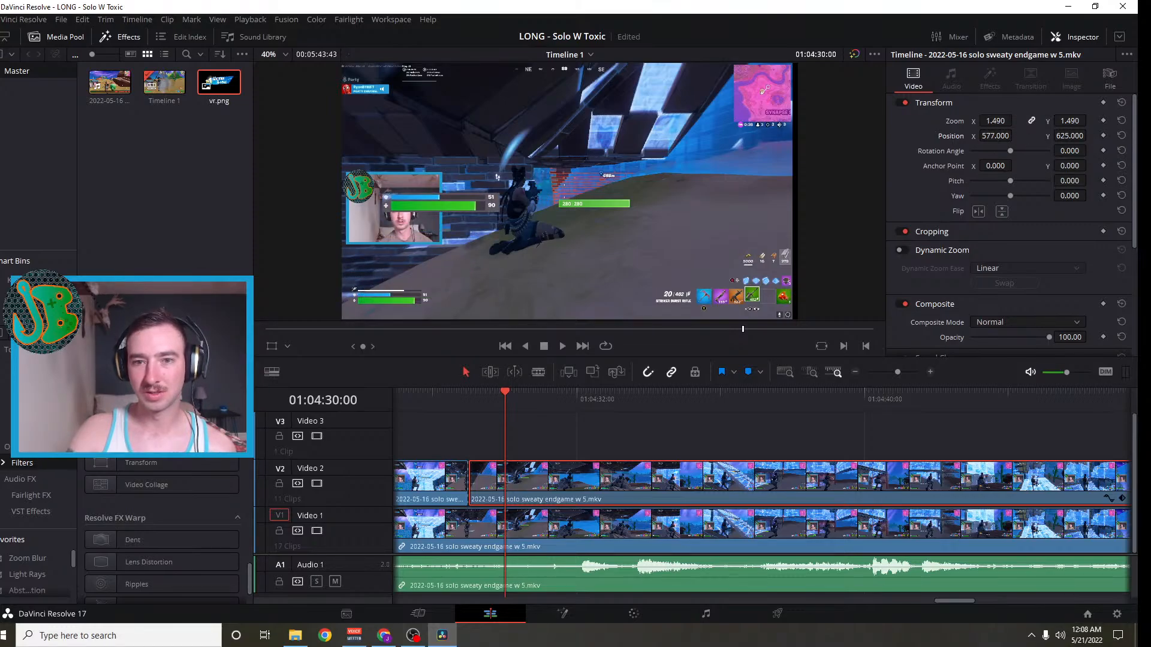
Enlarge the health bar clip to Zoom 2.5 and reposition it to X 1353, Y 638
drag(996, 121, 1015, 120)
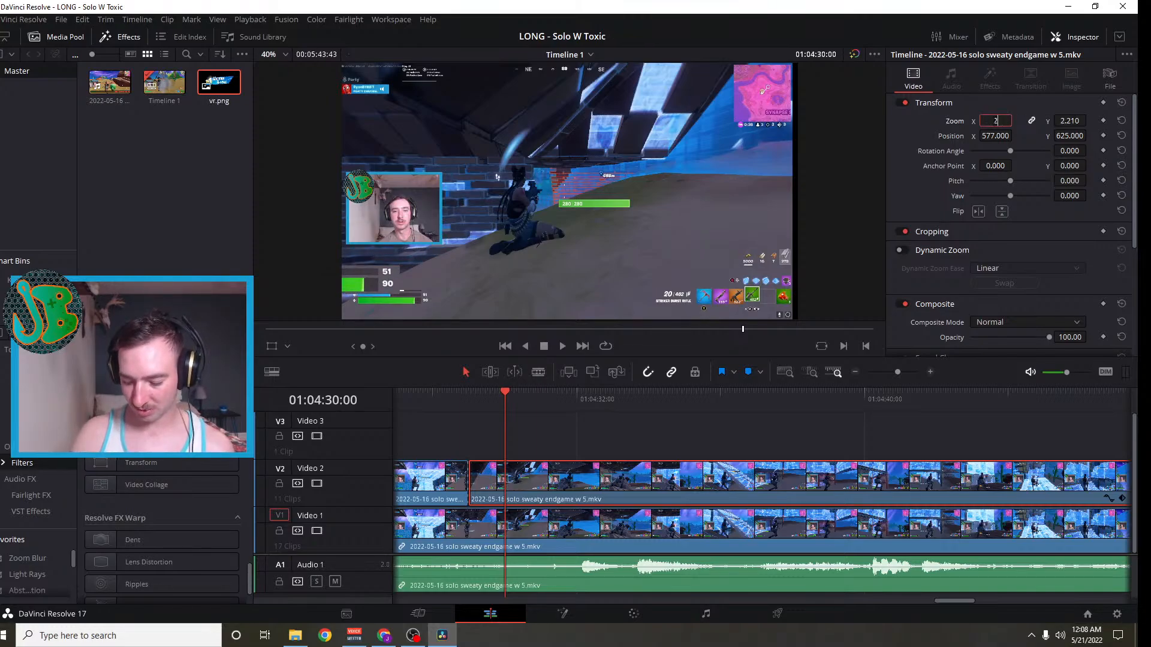
text(2.5)
key(Return)
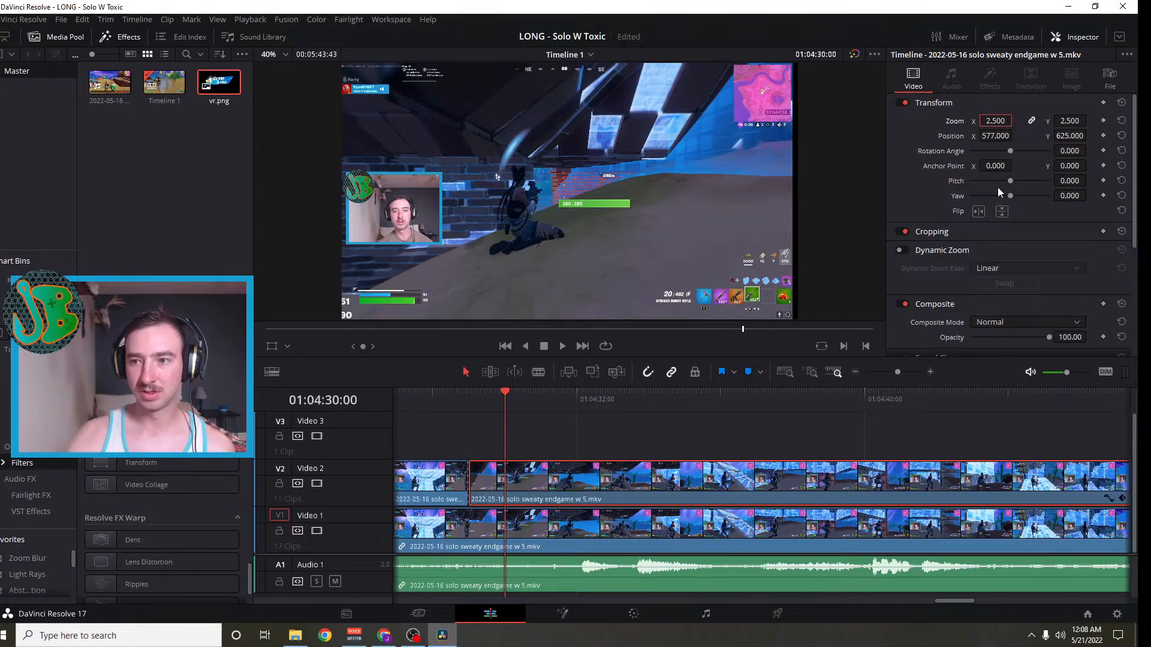
drag(1062, 136, 1090, 136)
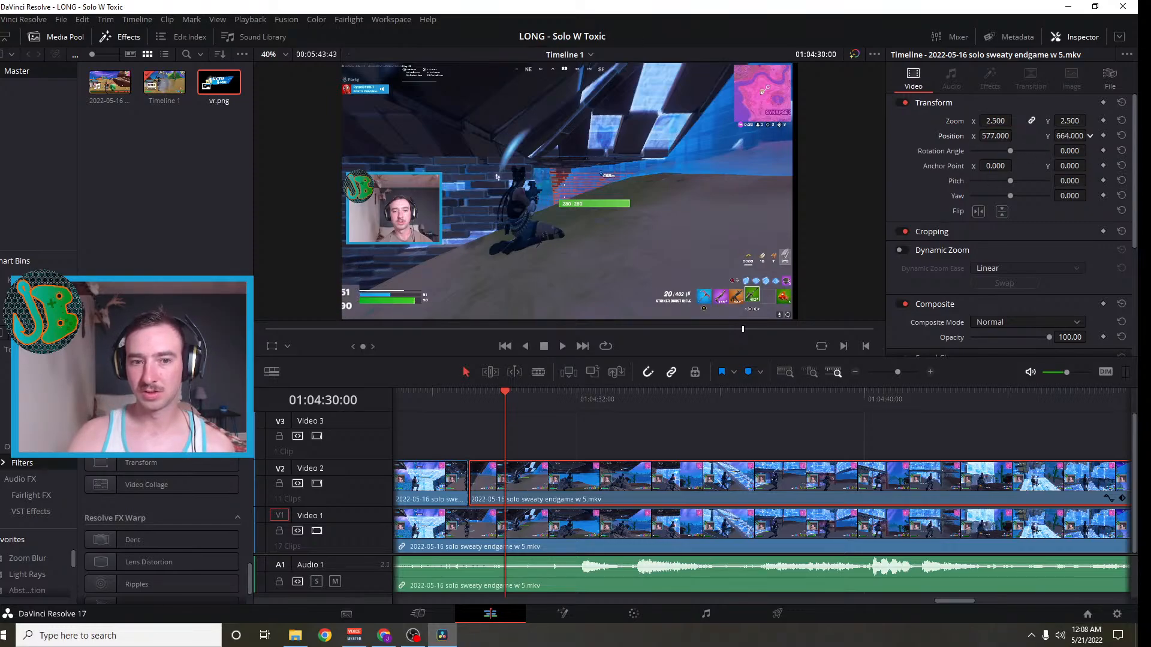
drag(1015, 134, 1014, 136)
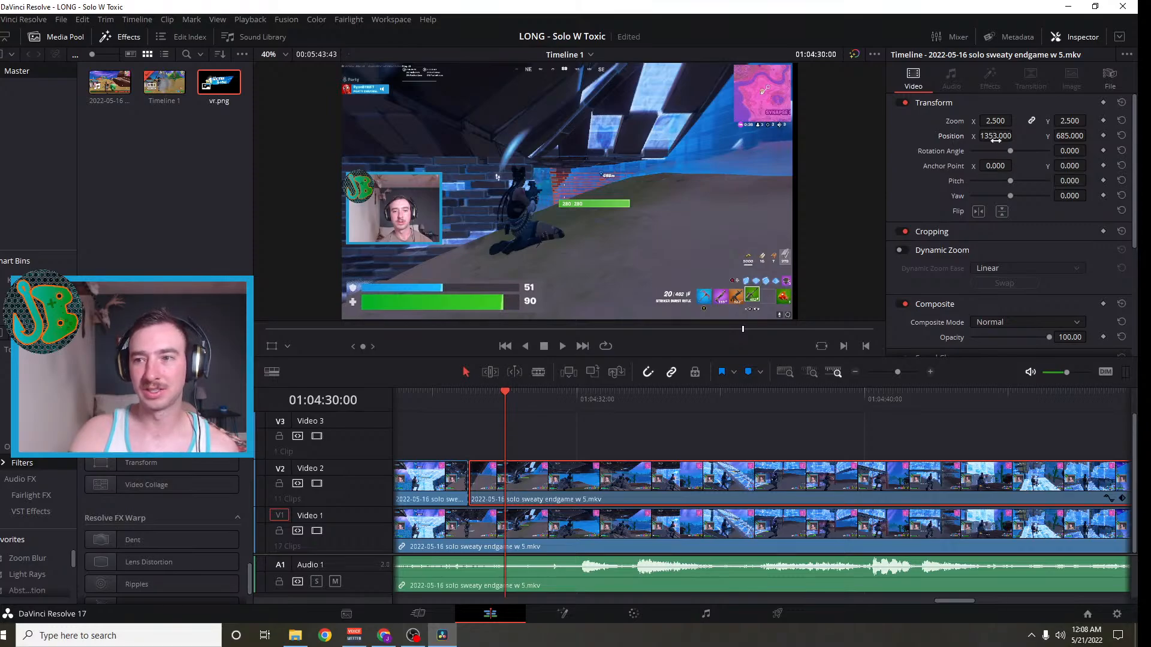
drag(1069, 136, 1058, 136)
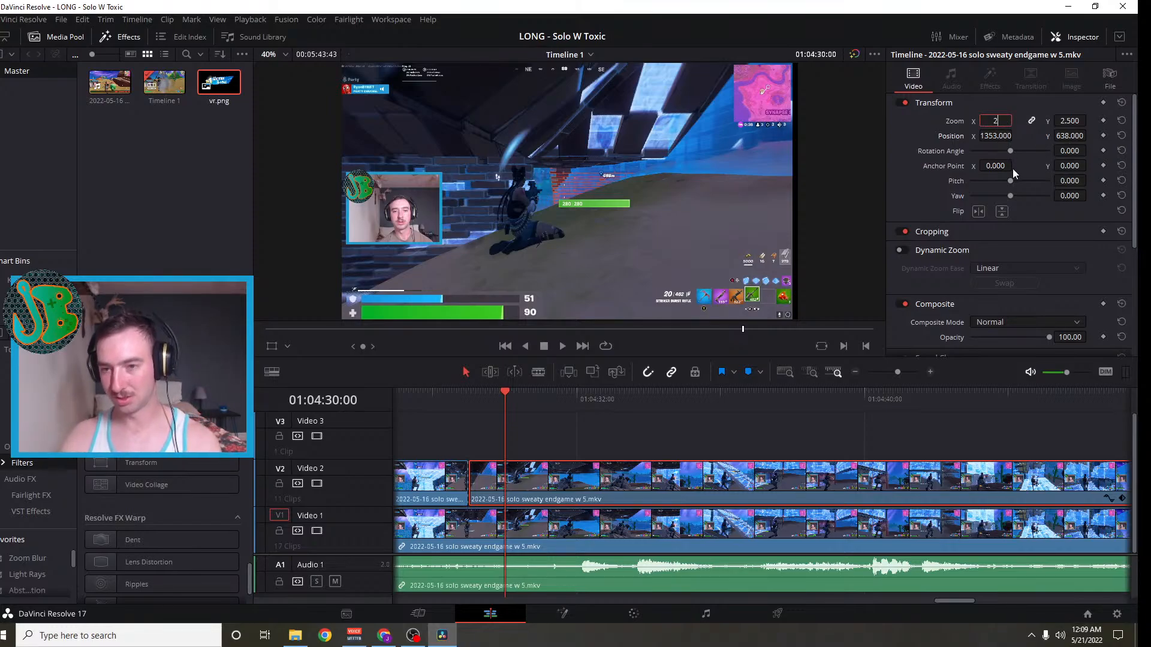
Set the health bar clip's Zoom to 2 and its Position to X 875, Y 421, covering the original bars
text(2)
key(Return)
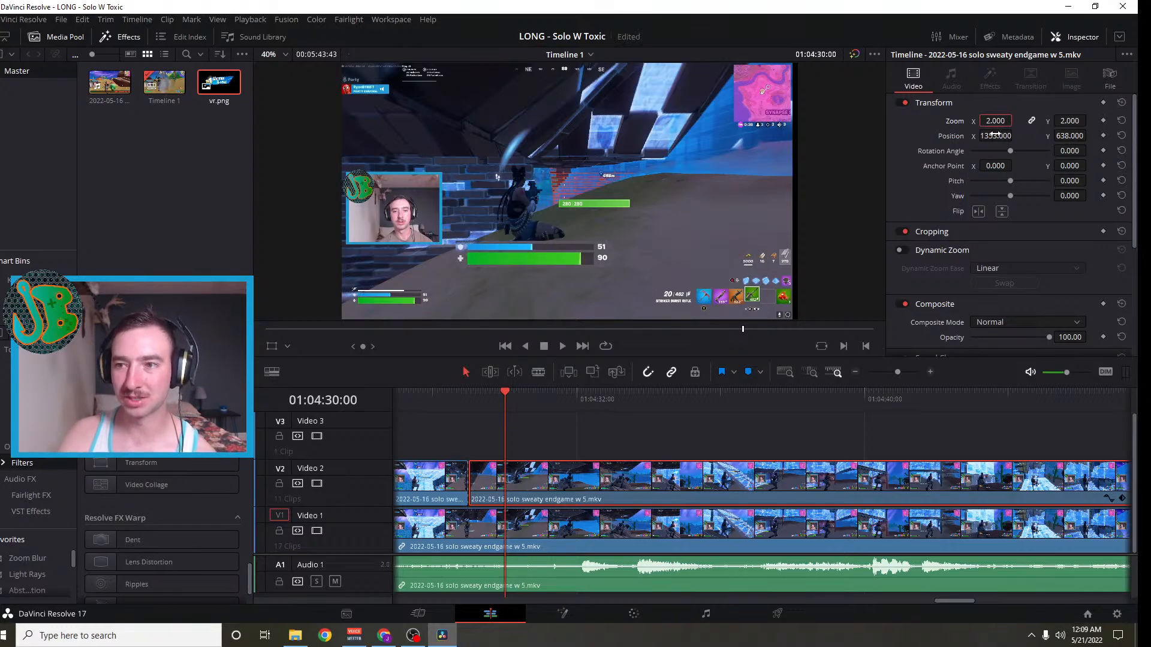
drag(992, 136, 951, 136)
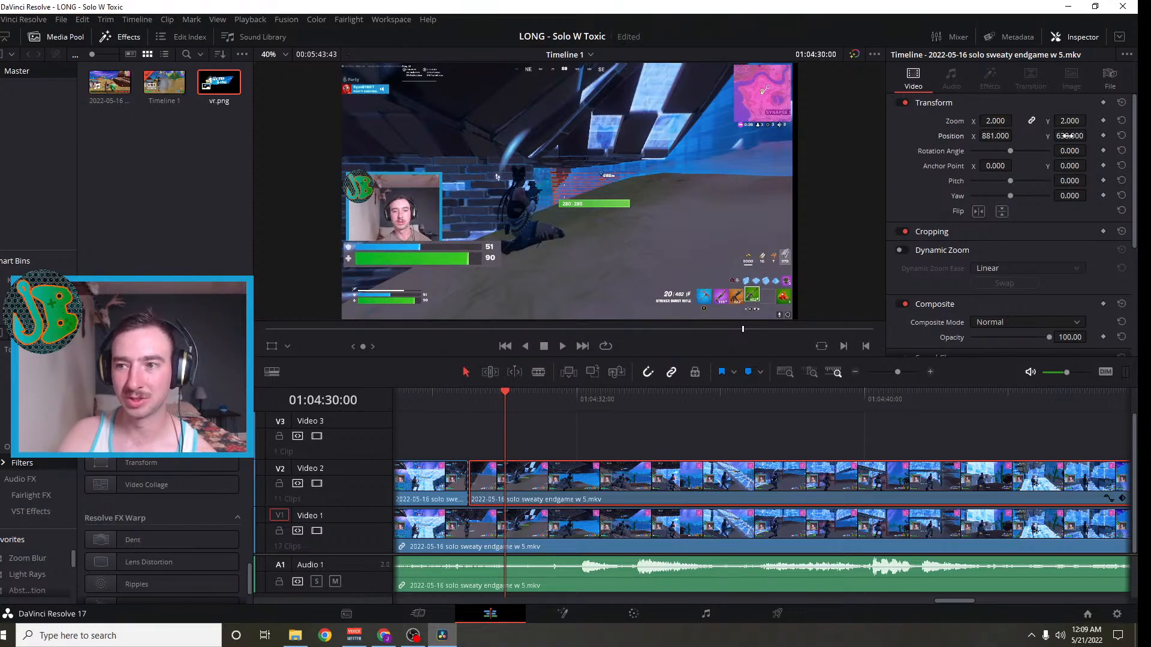
drag(1066, 136, 1090, 135)
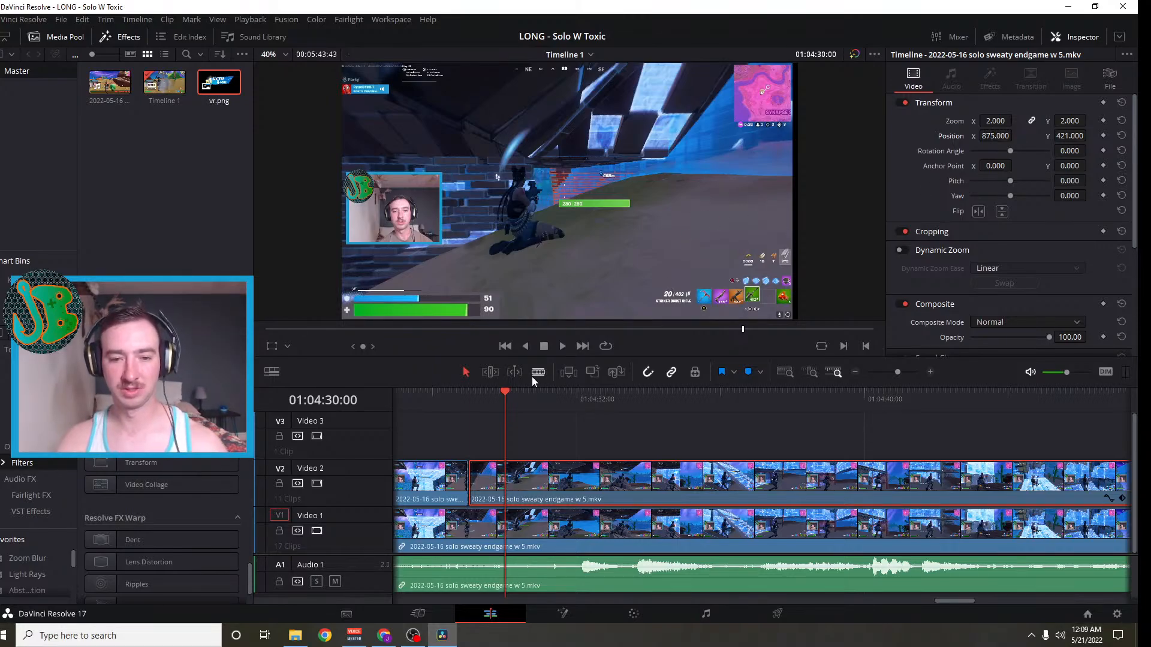
Play the timeline from 01:04:28:14 across the Video 2 split to check how the enlarged health bars fade in
drag(505, 391, 441, 393)
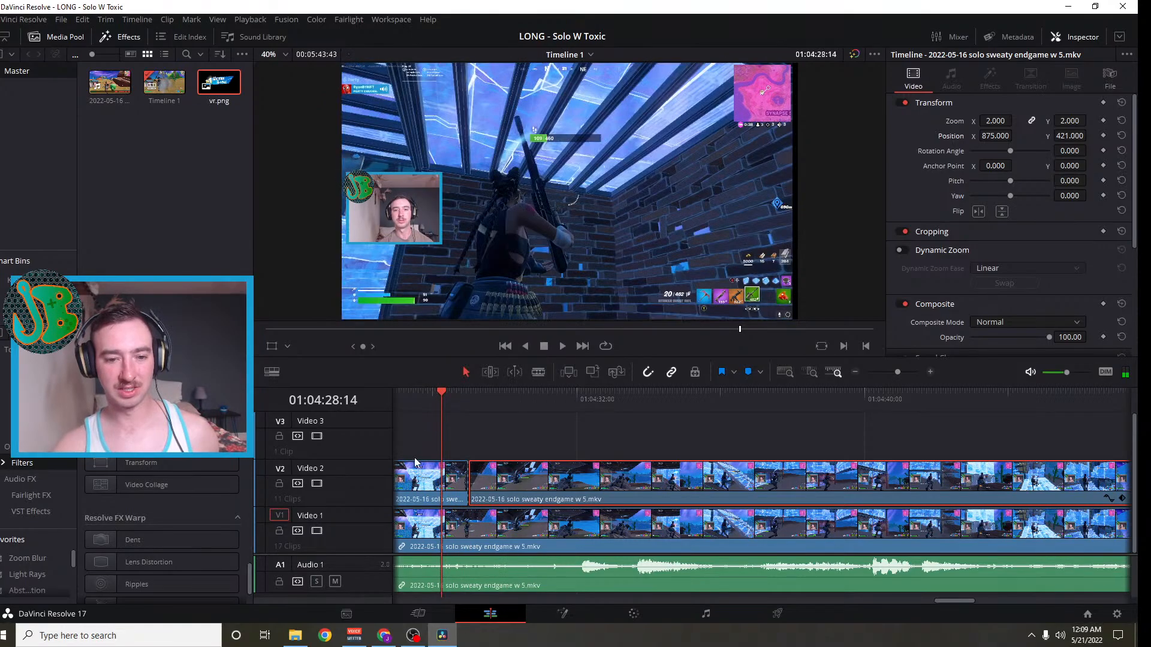
click(413, 483)
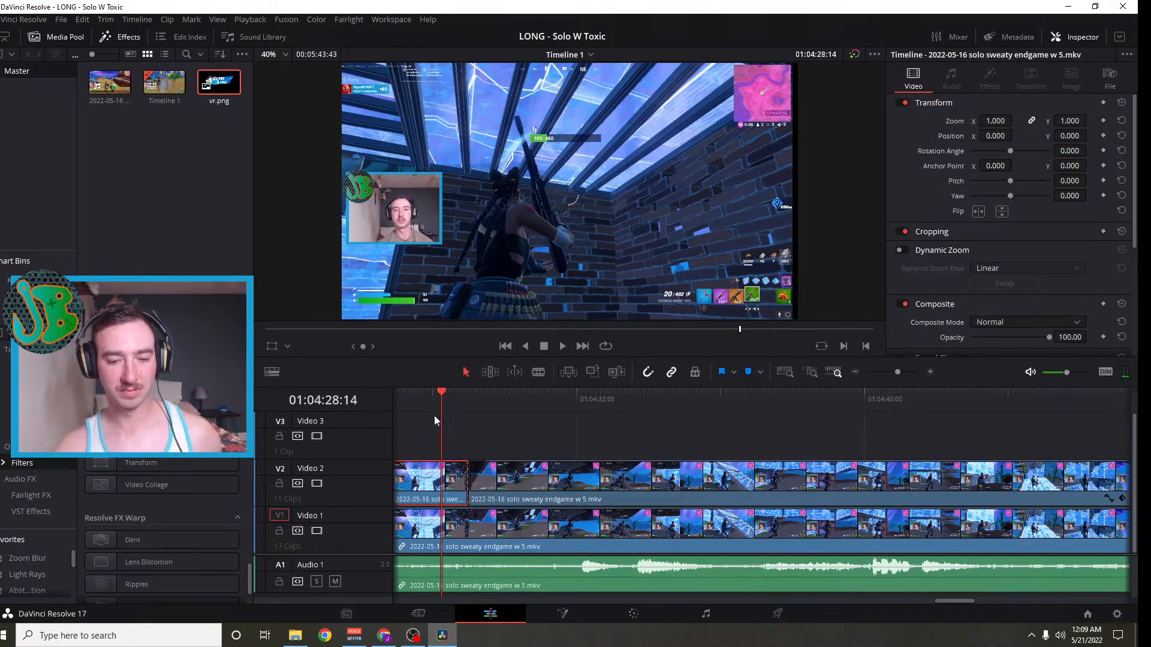
click(562, 345)
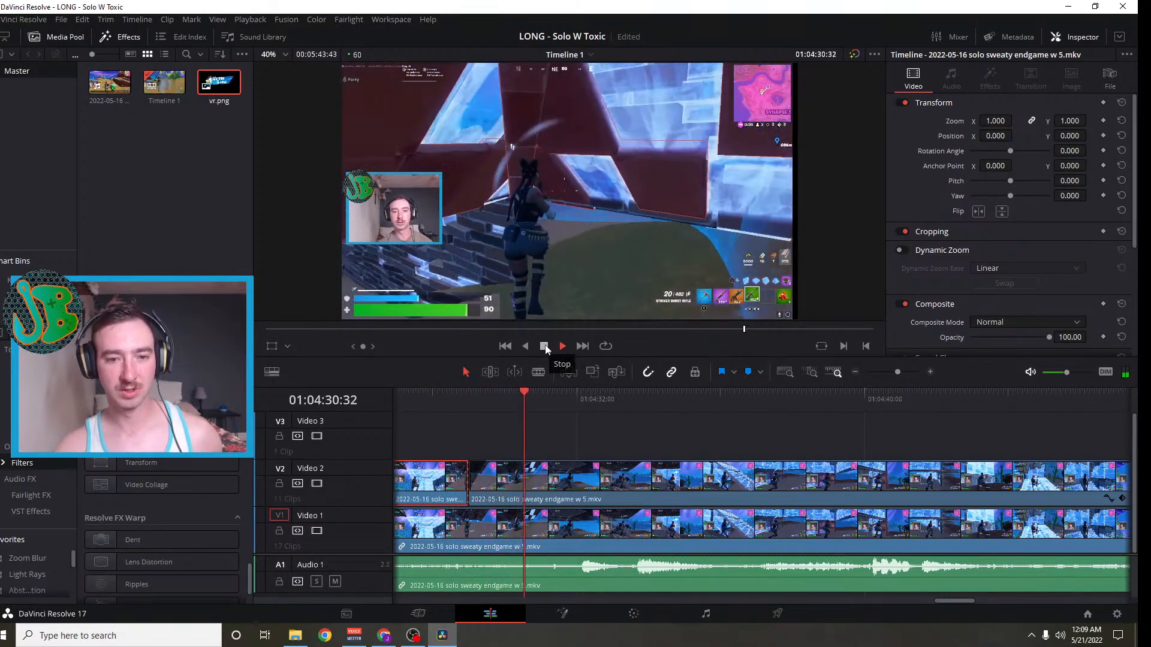
click(545, 347)
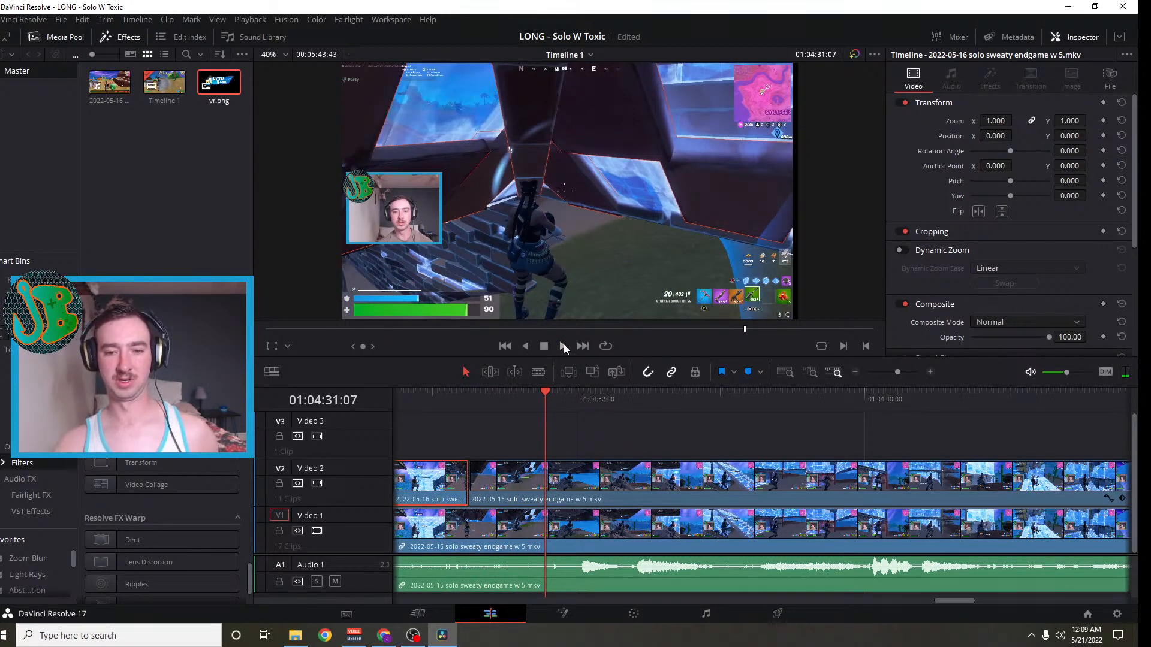
Scrub through the rest of the fight and the later gameplay to check the enlarged health bar overlay
drag(544, 392, 925, 419)
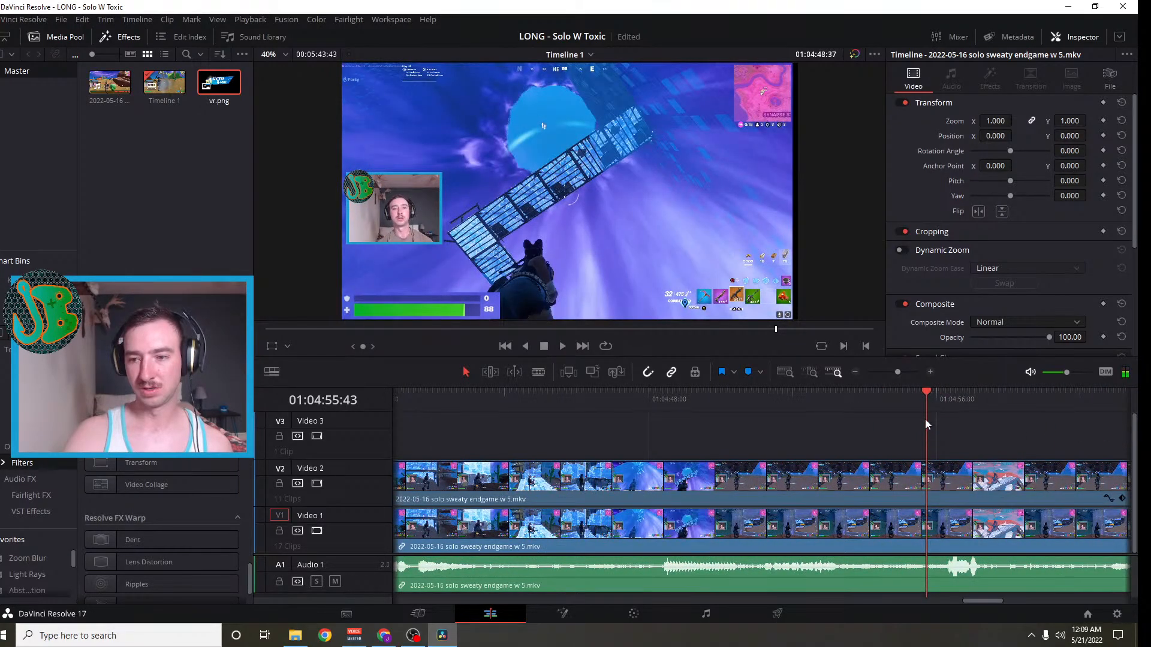
click(854, 372)
drag(763, 393, 1045, 411)
scroll(930, 451, right, 6)
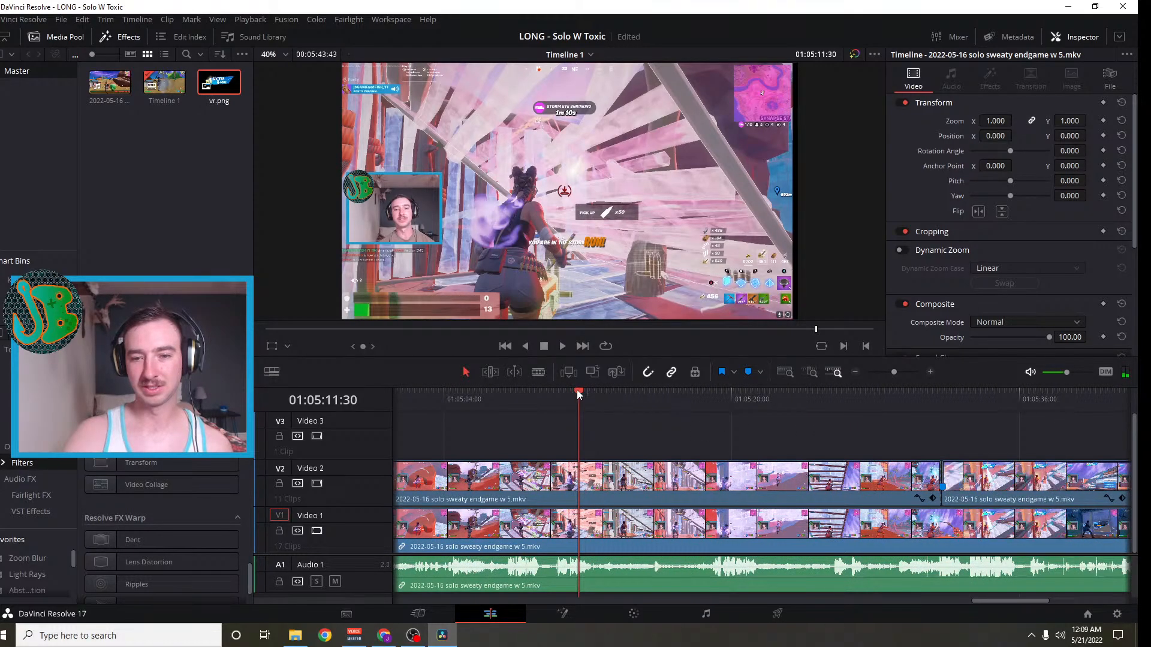
mouse_move(576, 390)
mouse_down()
mouse_move(707, 426)
mouse_move(1048, 463)
mouse_move(808, 468)
mouse_move(913, 475)
mouse_move(996, 472)
mouse_move(664, 464)
mouse_up()
click(855, 371)
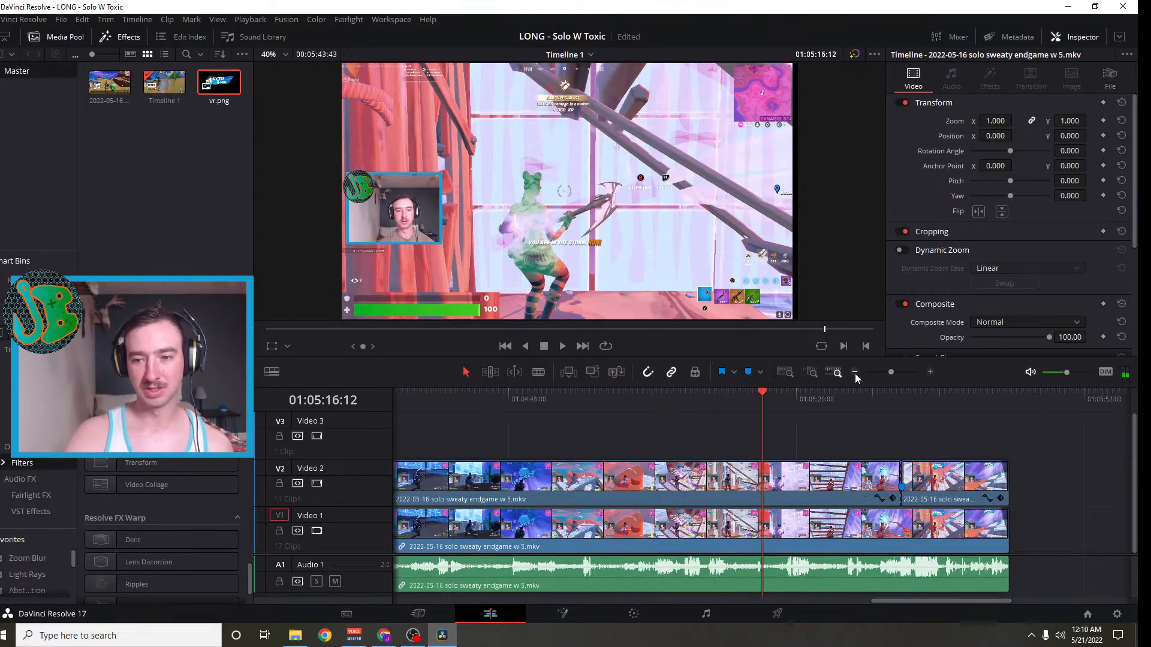
drag(760, 393, 861, 392)
click(854, 372)
click(854, 372)
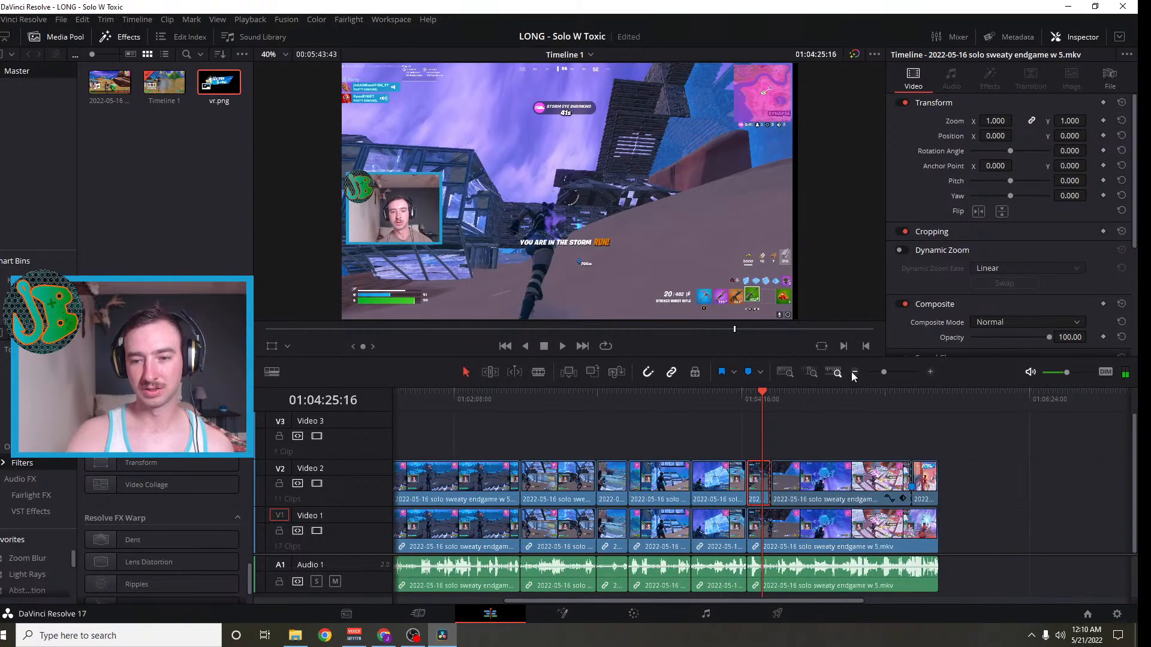
Delete all Video 2 clips before the health bar overlay at 01:04:29:00, back to the start of the timeline
mouse_move(759, 393)
mouse_down()
mouse_move(824, 401)
mouse_move(775, 406)
mouse_up()
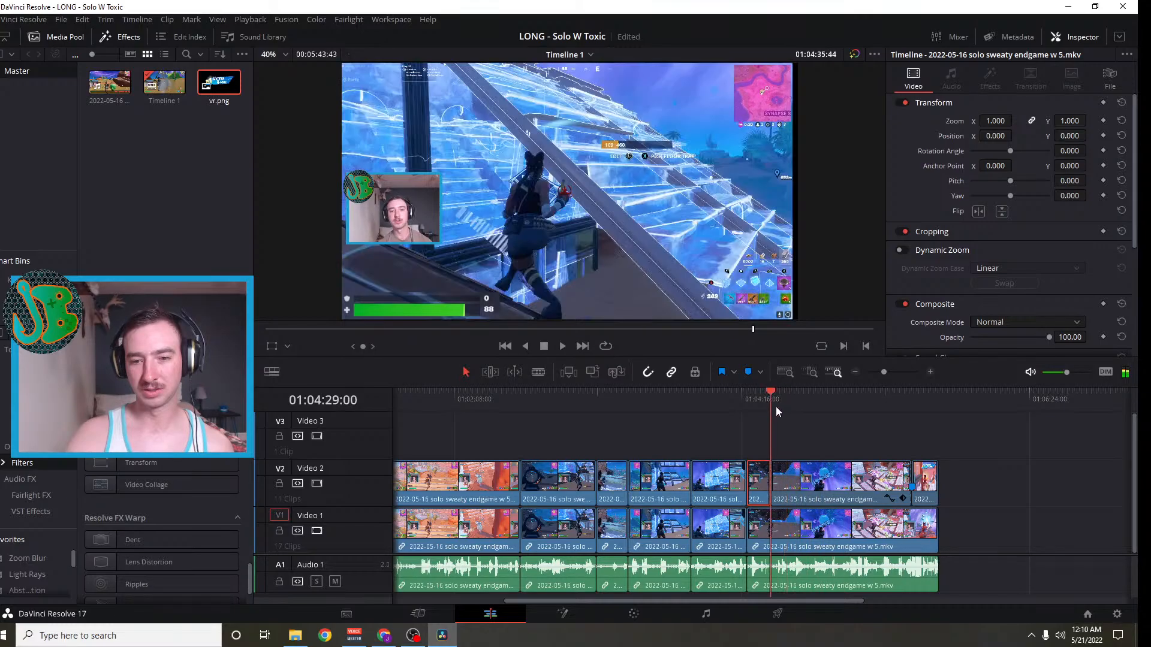
key(Up)
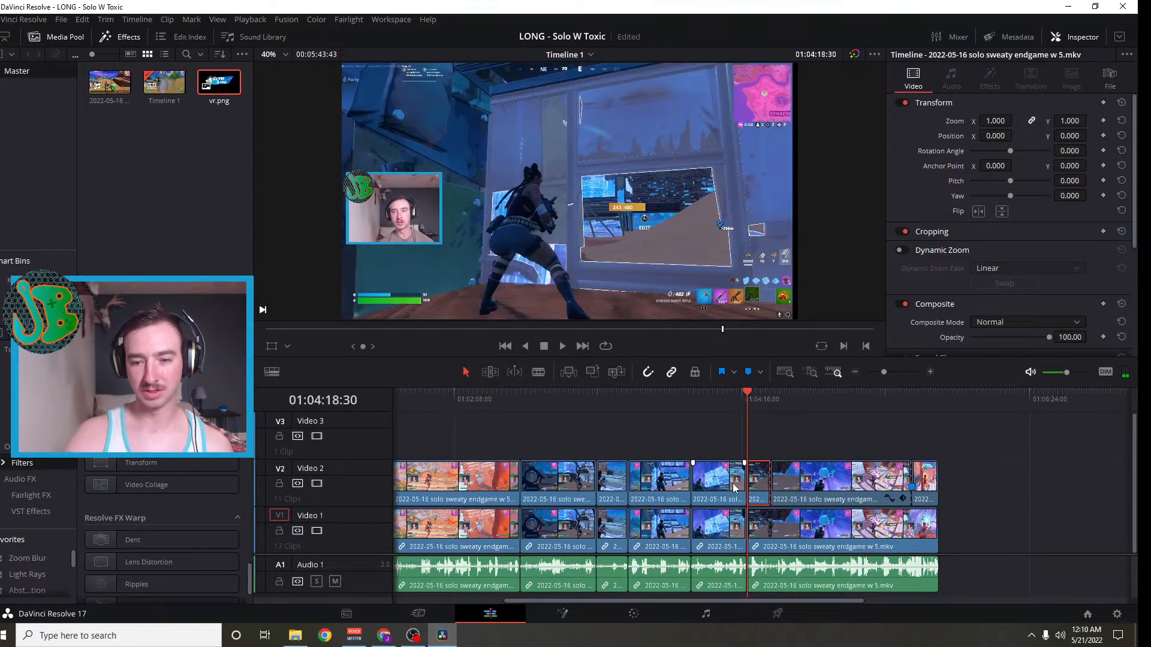
shift+click(654, 488)
shift+click(609, 491)
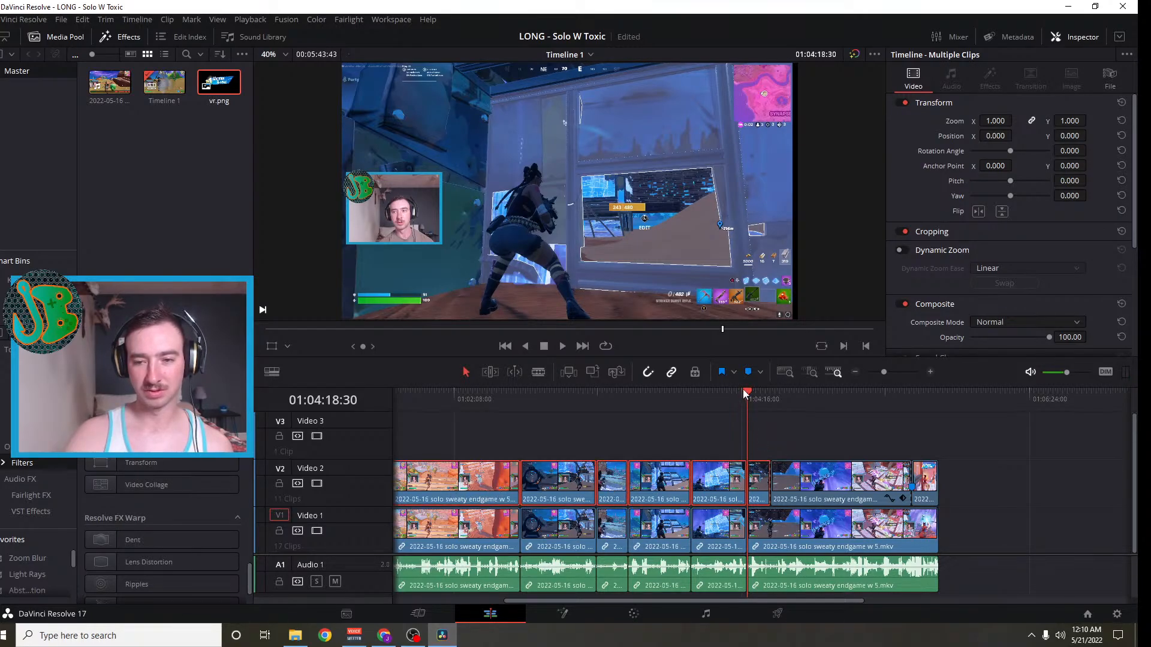
drag(746, 390, 492, 403)
shift+click(528, 483)
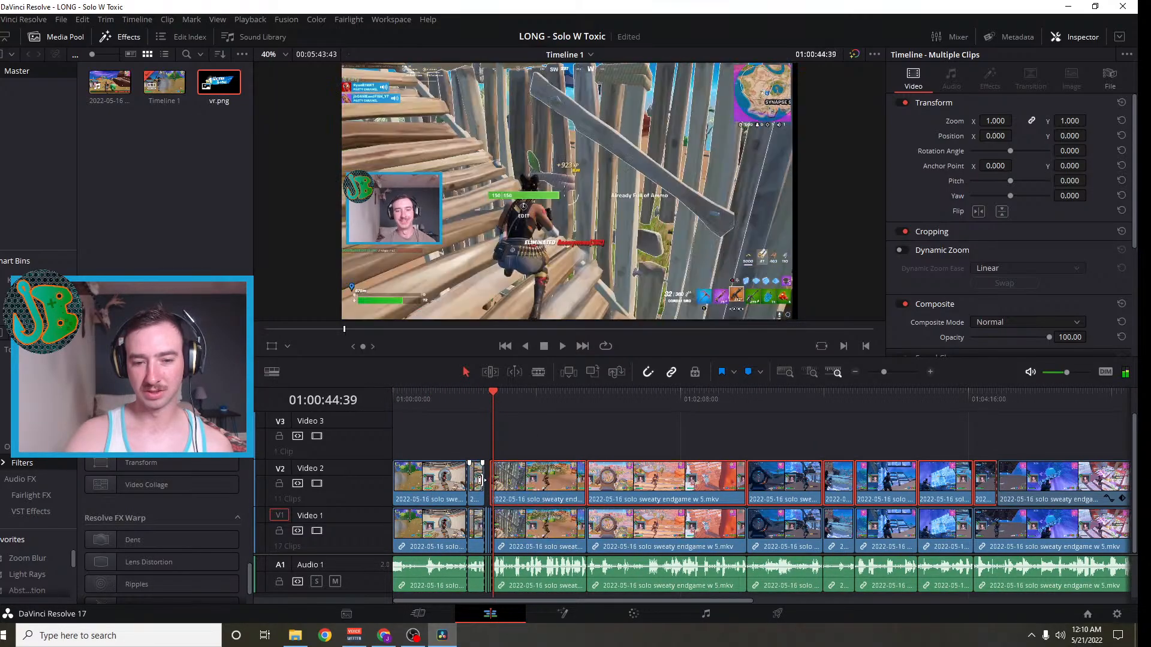
shift+click(459, 485)
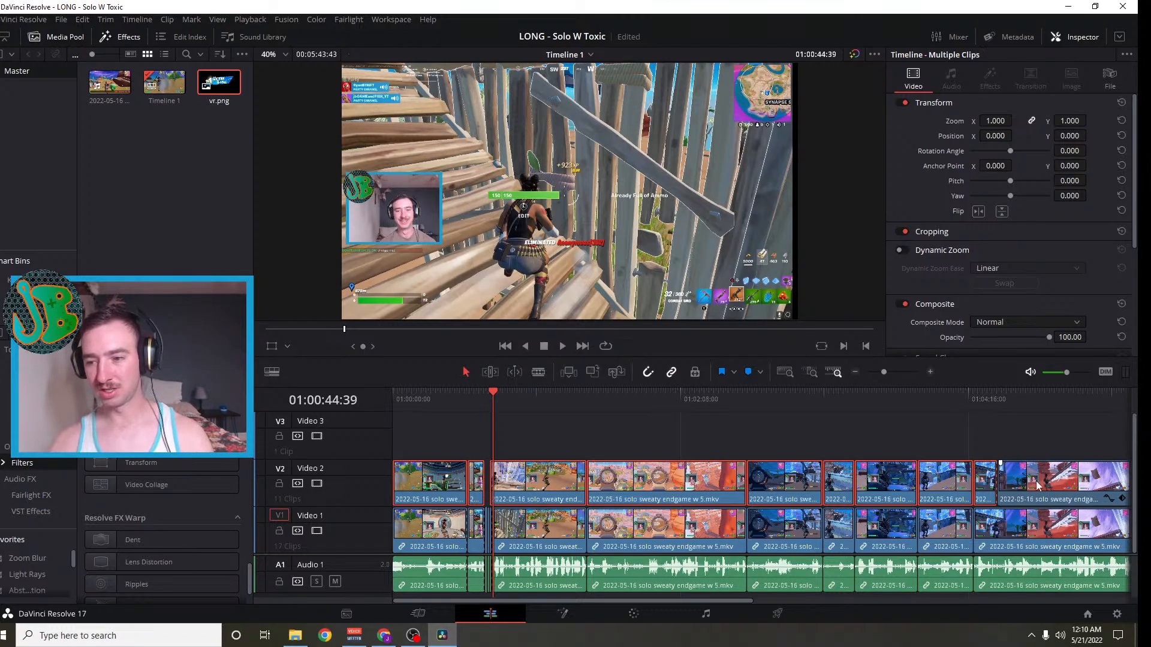
key(BackSpace)
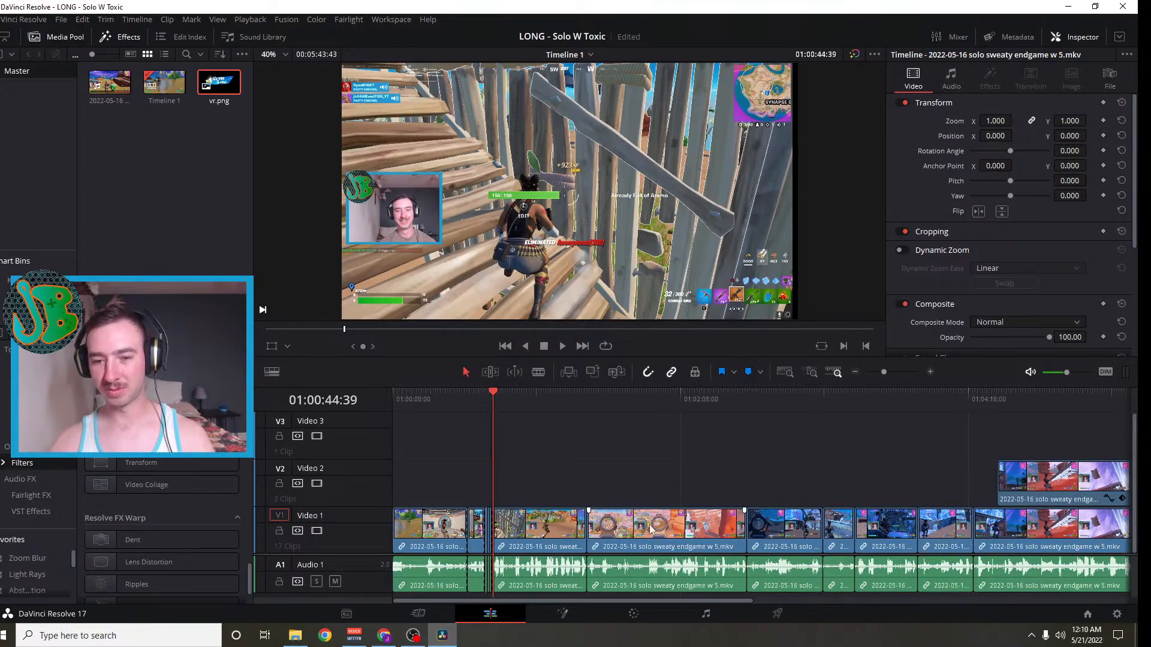
Move the vr.png clip near 01:00:44 from Video 3 down to Video 2 and delete the Video 3 track
drag(489, 391, 508, 450)
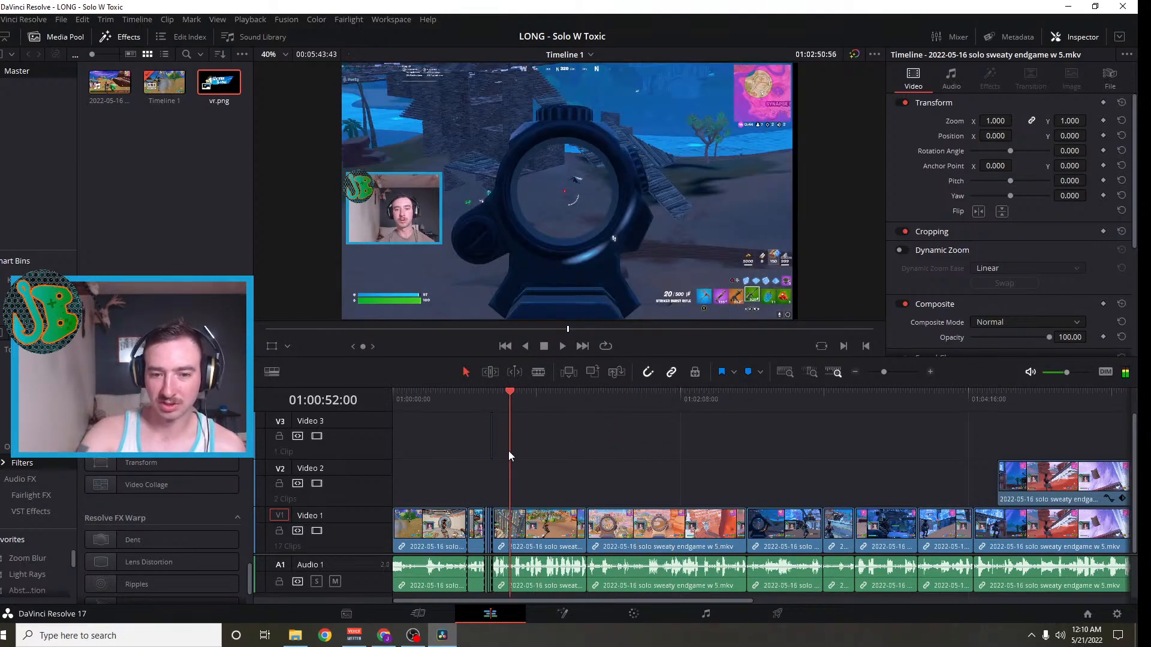
drag(515, 390, 493, 392)
click(932, 372)
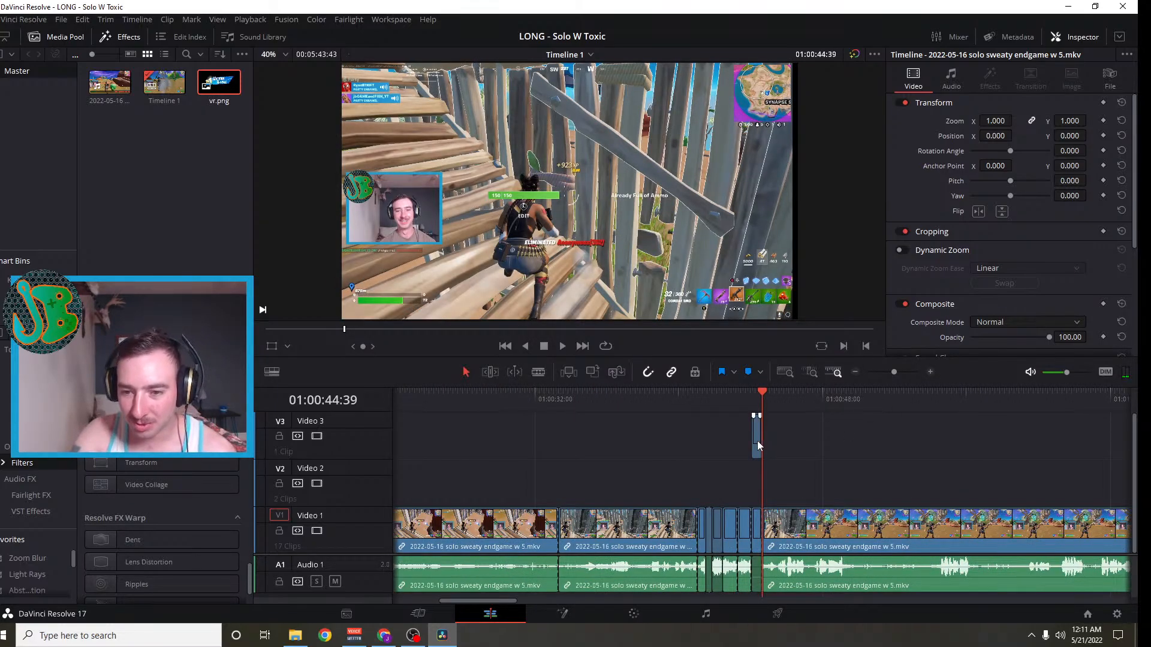
drag(757, 441, 756, 468)
right_click(339, 445)
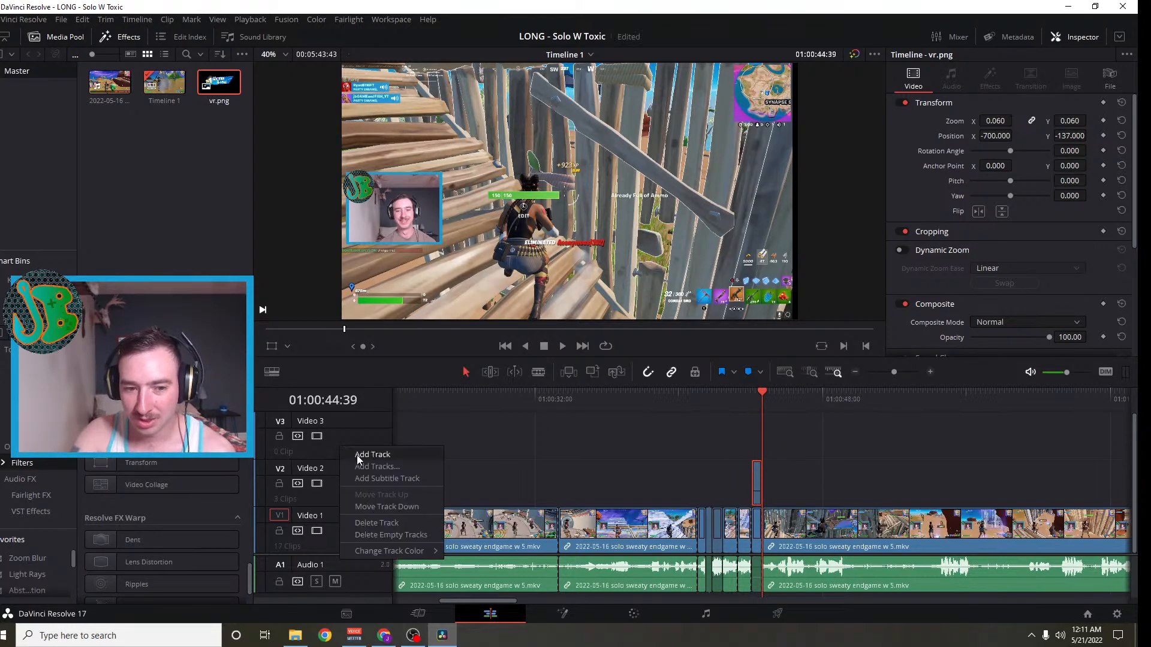
click(397, 520)
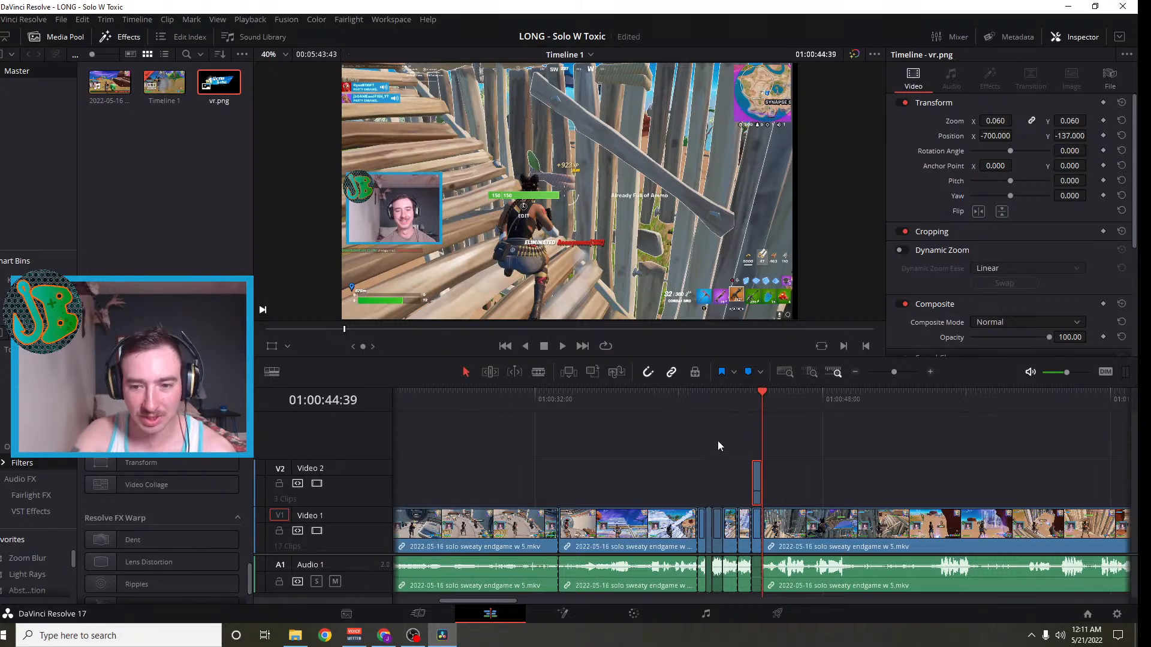
Scrub and play the timeline from 01:00:44:39 through the final fight to the Victory Royale to review the edit and health bar overlay
click(854, 373)
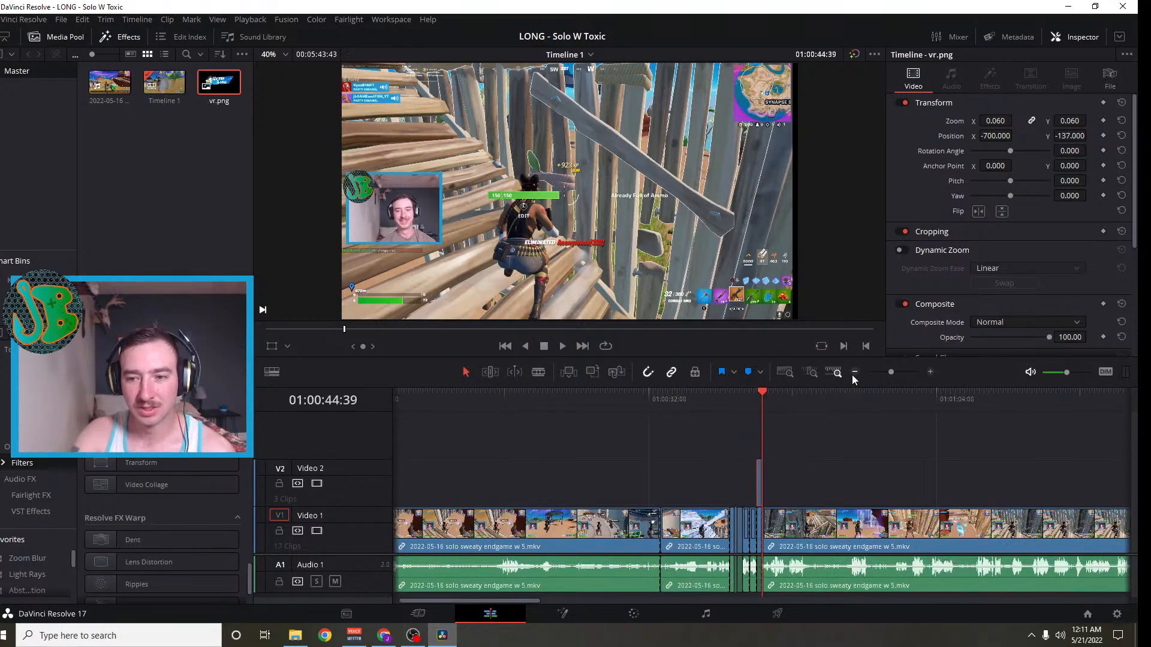
click(853, 373)
click(854, 372)
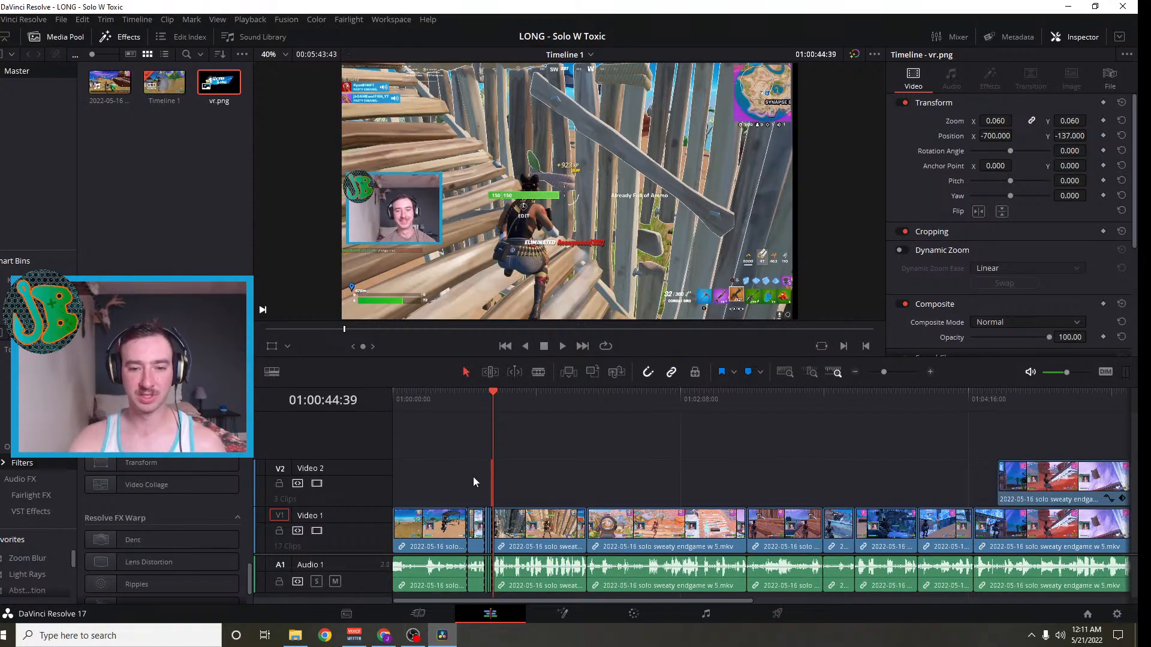
drag(493, 390, 692, 426)
click(642, 434)
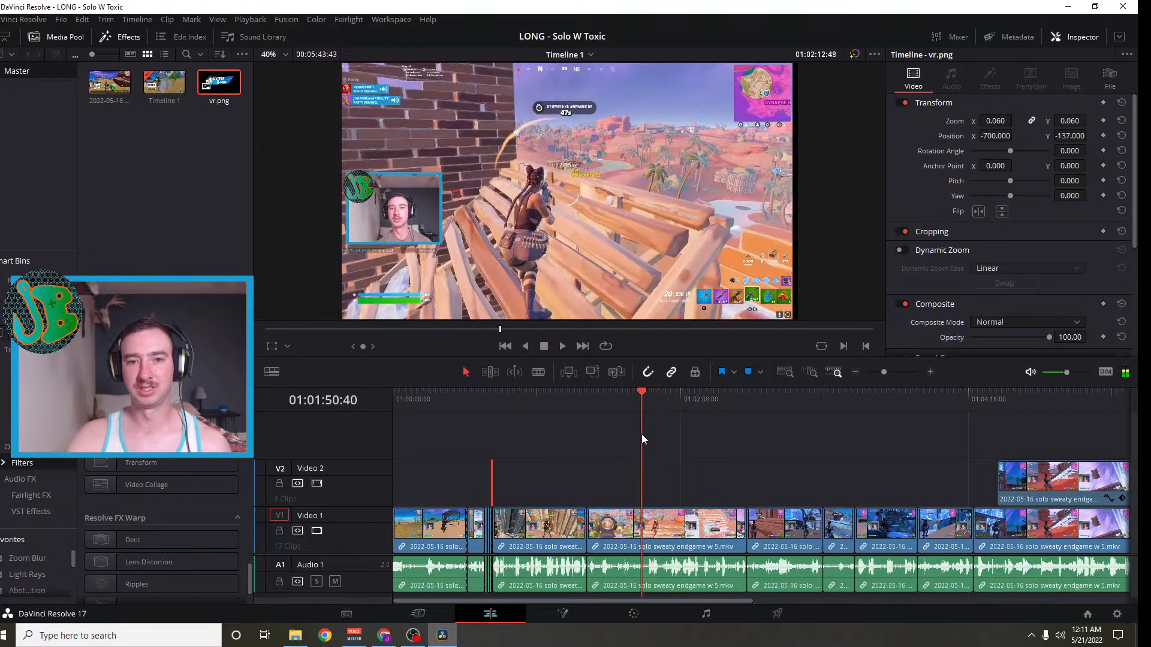
click(636, 438)
drag(638, 441, 883, 443)
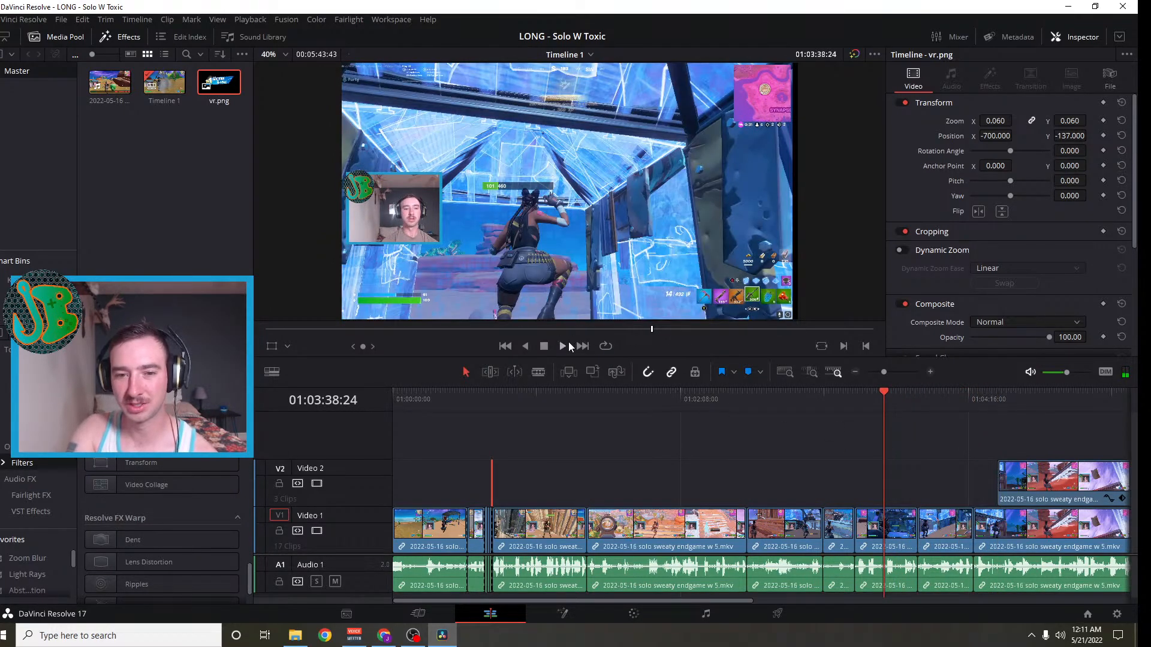
click(564, 346)
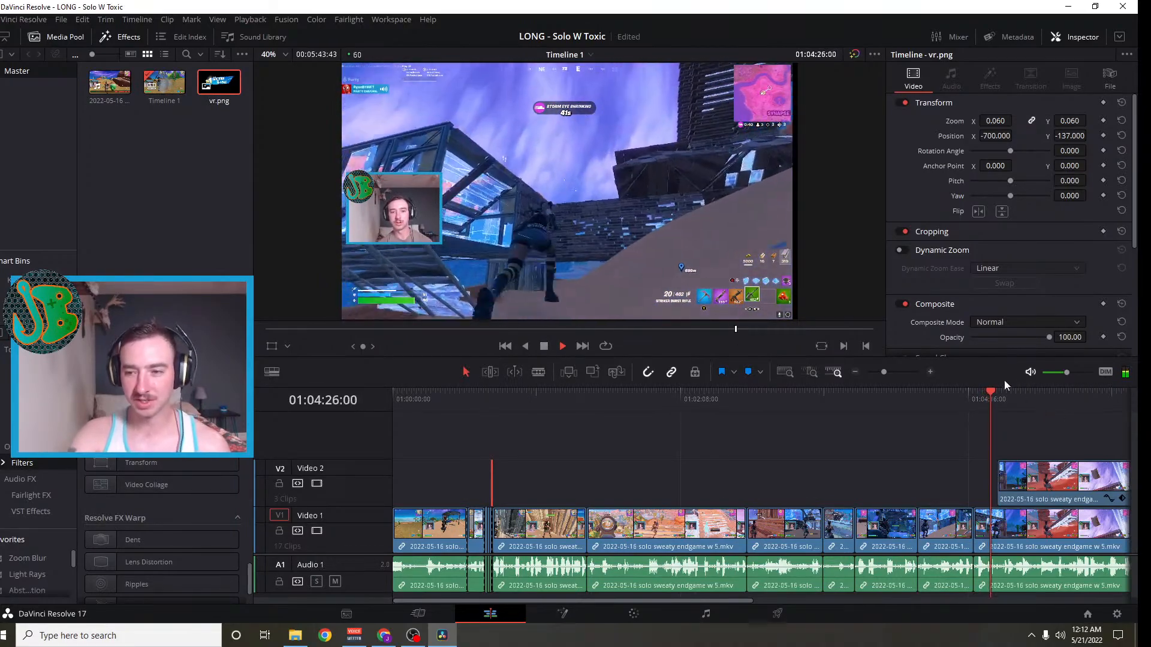
drag(987, 393, 890, 419)
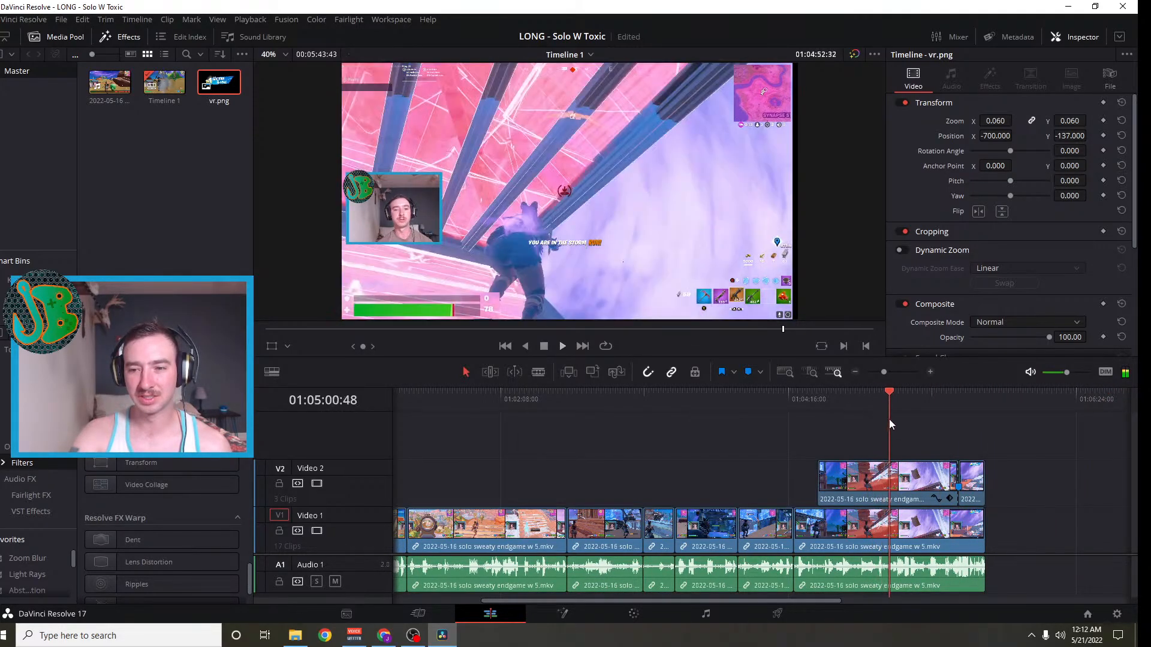
key(space)
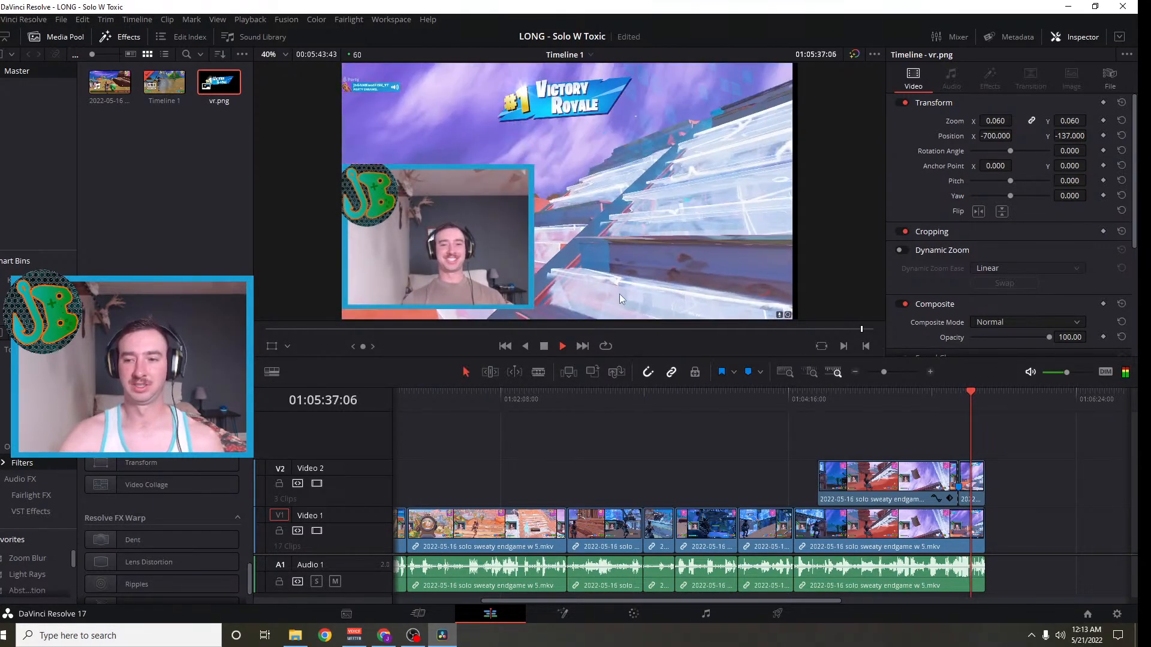
Replay and step frame by frame through the fight between 01:05:20 and 01:05:28 to locate the hit that lowers the health bar
drag(972, 393, 943, 388)
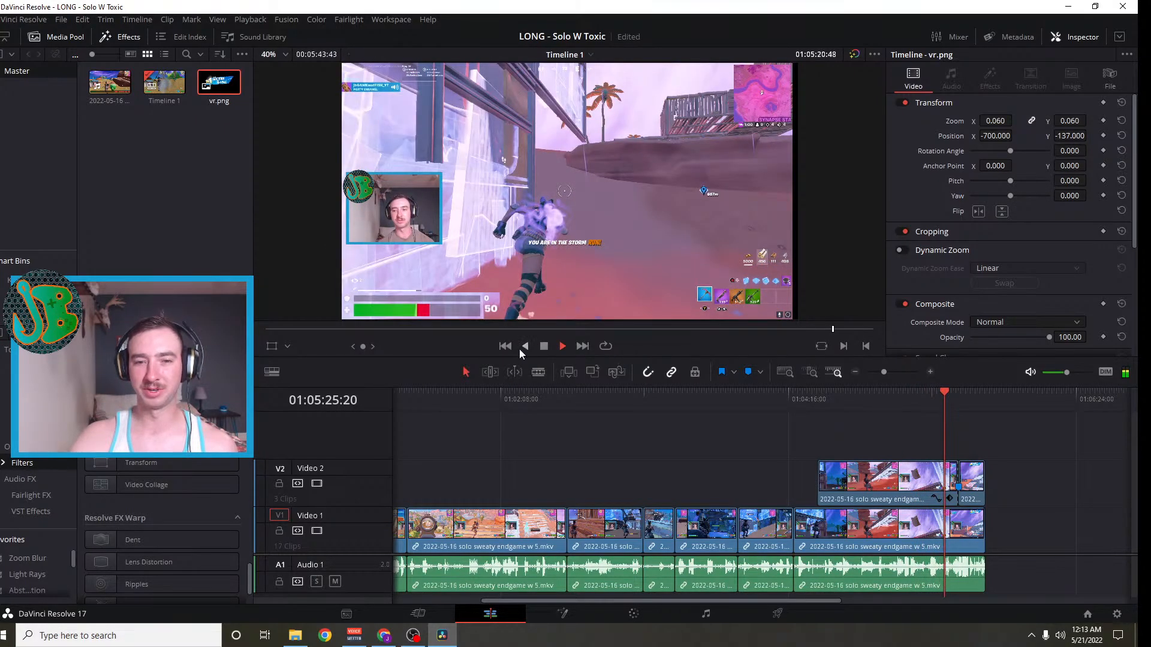
key(space)
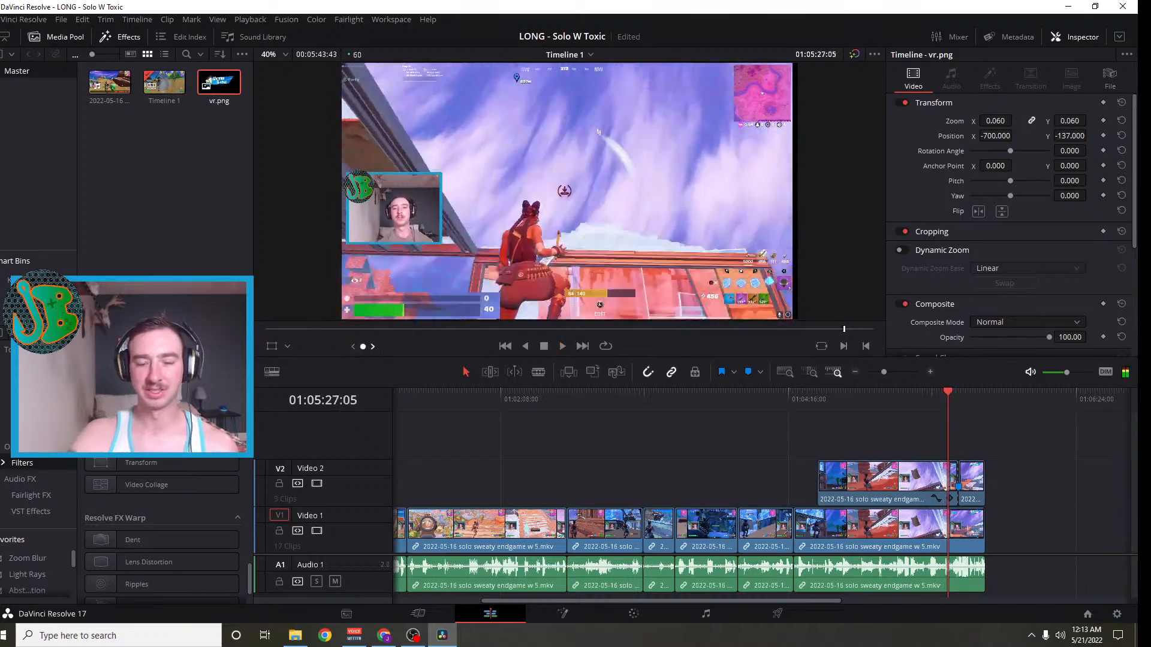
key(space)
key(Left)
key(Left)
key(Left)
key(Left)
key(Left)
key(Left)
key(Left)
key(Left)
key(Left)
key(Left)
key(Left)
key(Left)
key(Left)
key(Left)
key(Left)
key(Left)
key(Left)
key(Left)
key(Left)
key(Left)
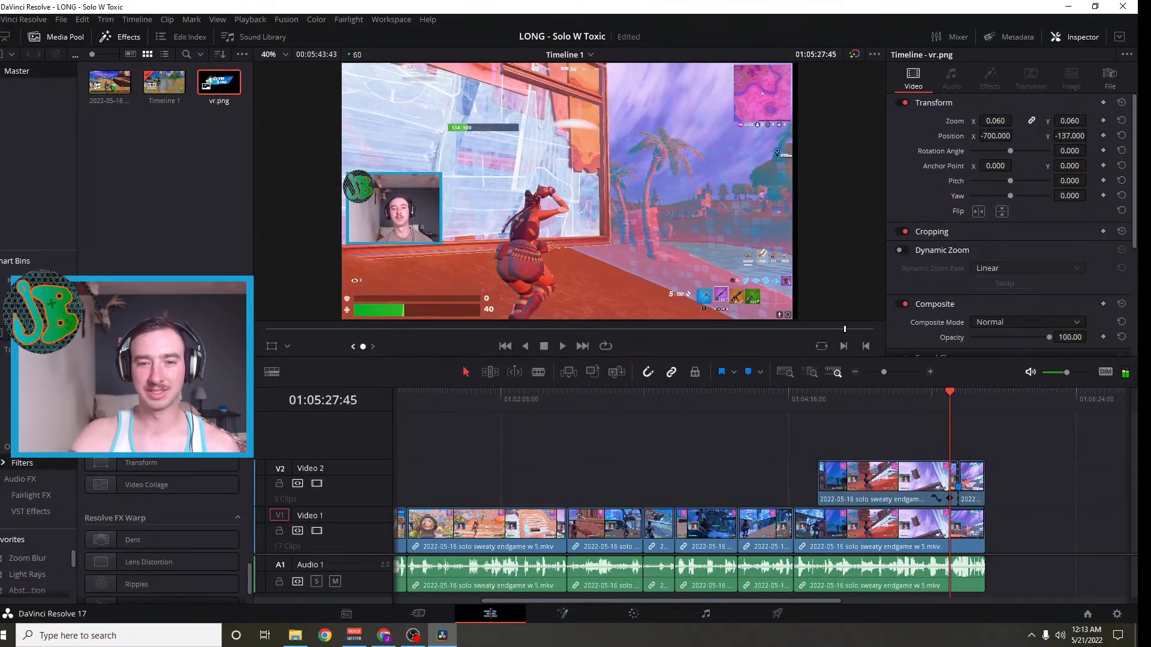
key(space)
click(544, 346)
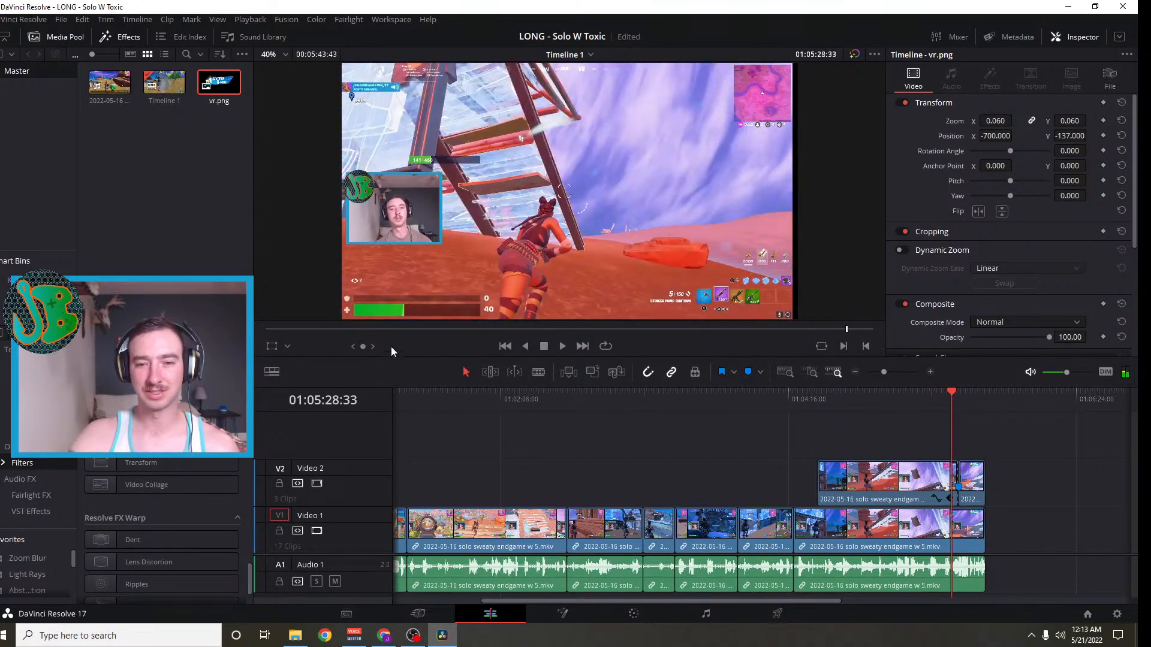
key(Left)
key(Left)
key(Left)
key(Left)
key(Left)
key(Left)
key(Left)
key(Left)
key(Left)
key(Left)
key(Left)
key(Left)
key(Left)
key(Left)
key(Left)
key(Left)
key(Left)
key(Left)
key(Left)
key(Left)
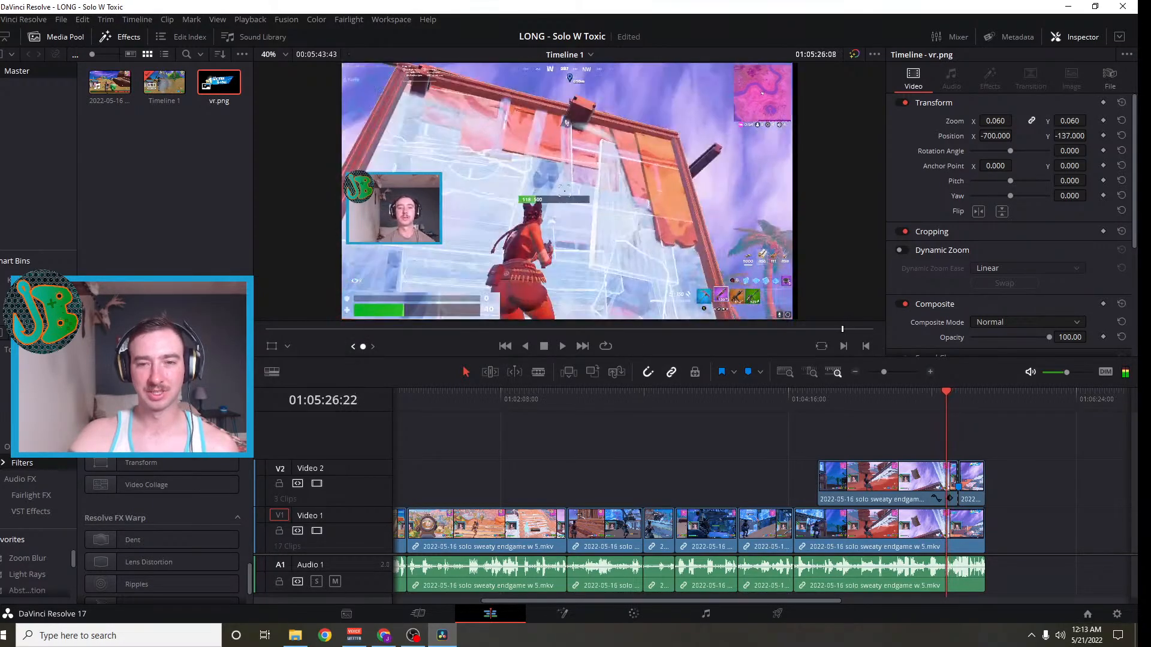
mouse_move(355, 345)
mouse_down()
mouse_move(343, 342)
mouse_move(371, 346)
mouse_up()
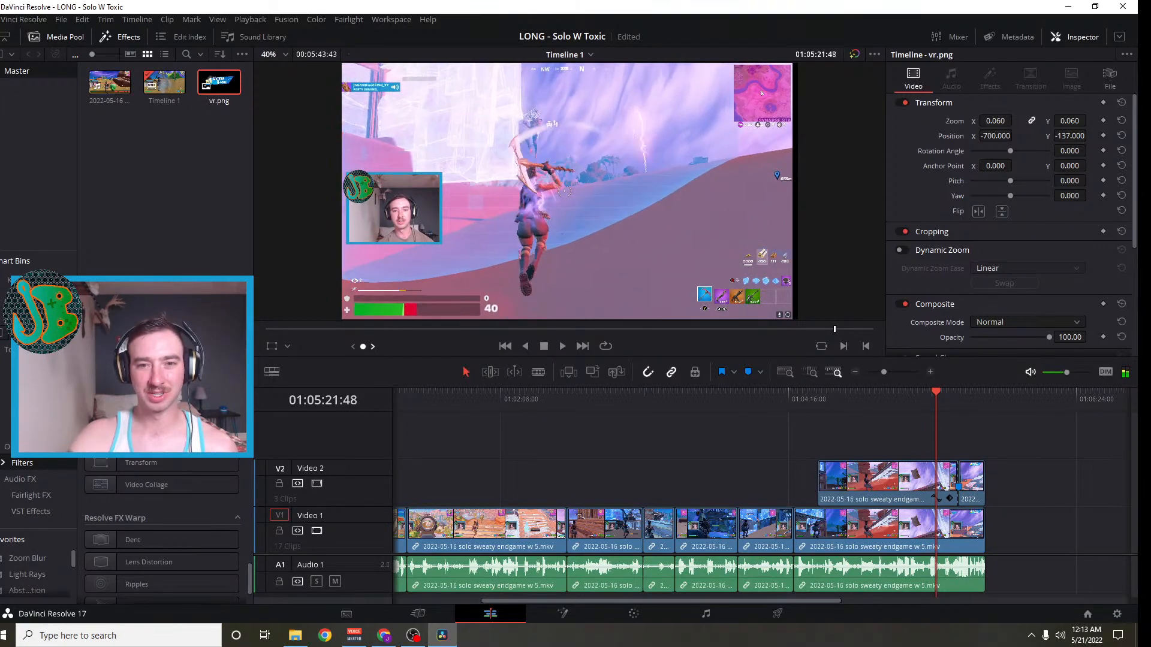
drag(363, 346, 338, 346)
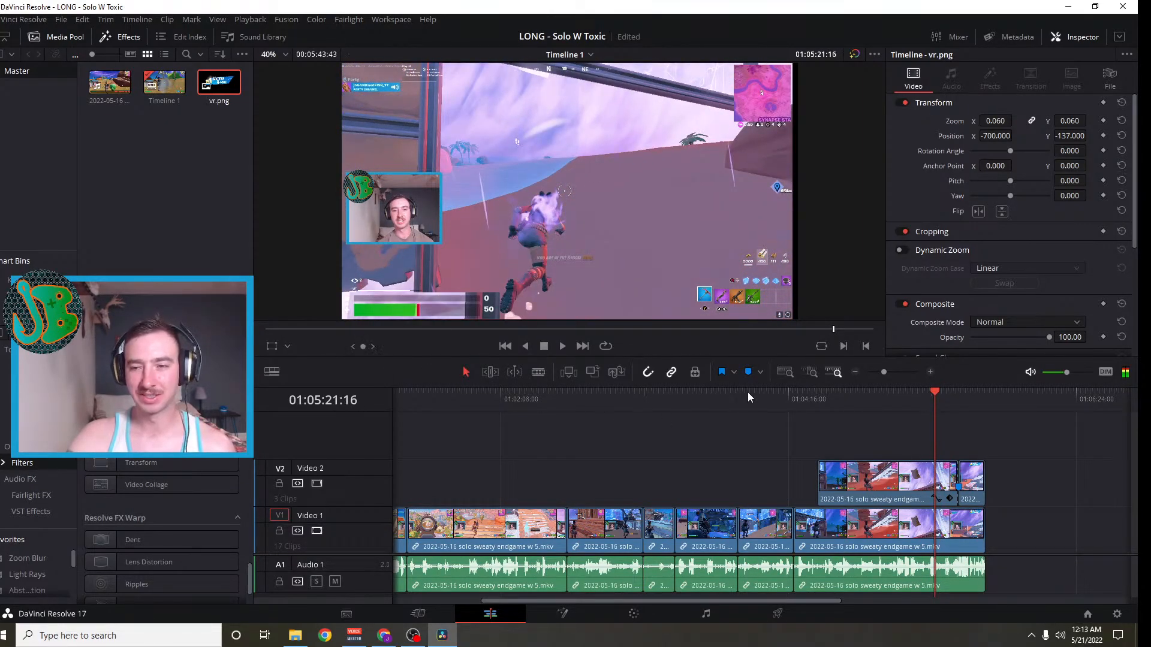
Try splitting the Video 2 and Video 1 clips at 01:05:21:16 and again at 01:05:22:22 around the hit
click(930, 372)
click(930, 372)
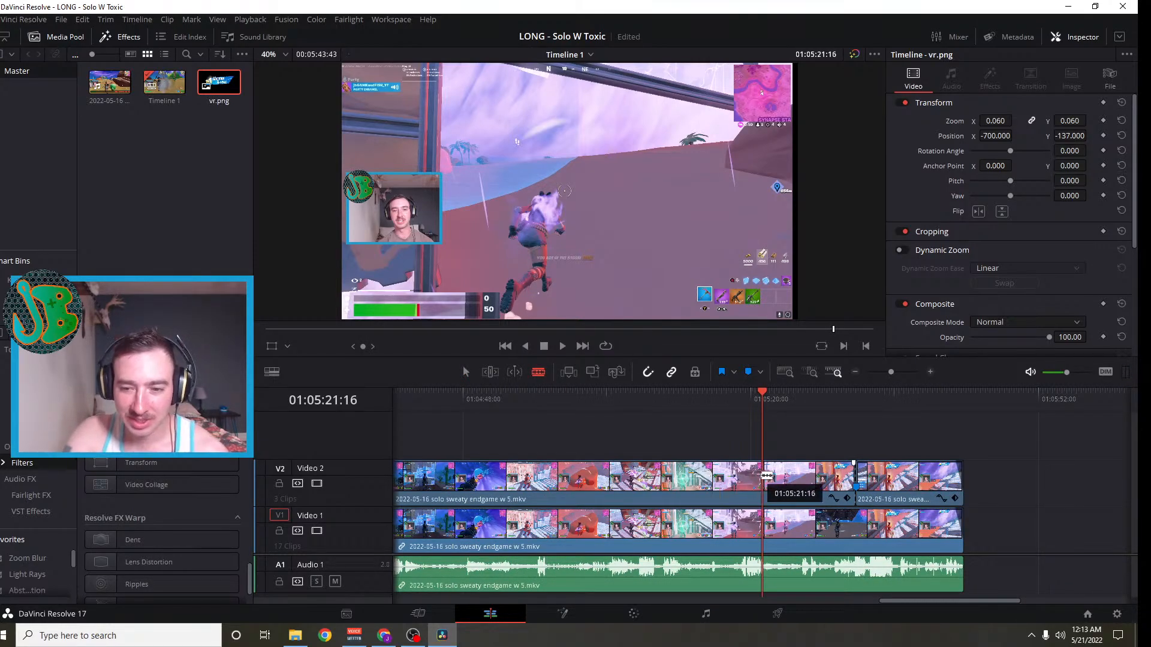
drag(767, 476, 763, 483)
click(764, 526)
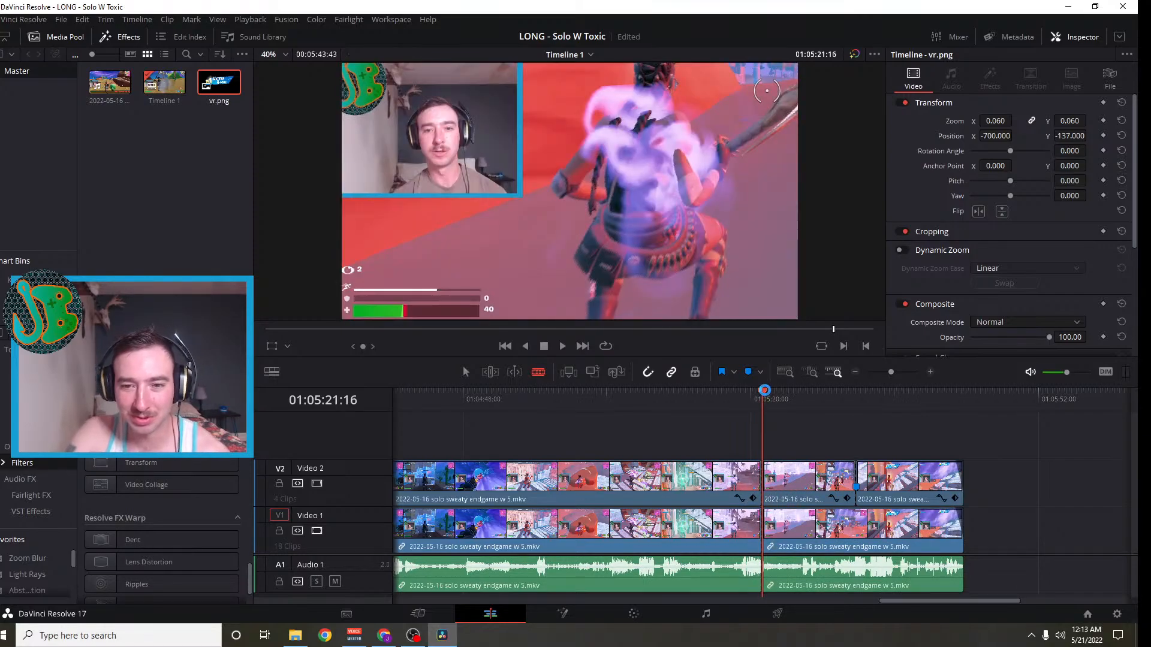
drag(761, 391, 776, 394)
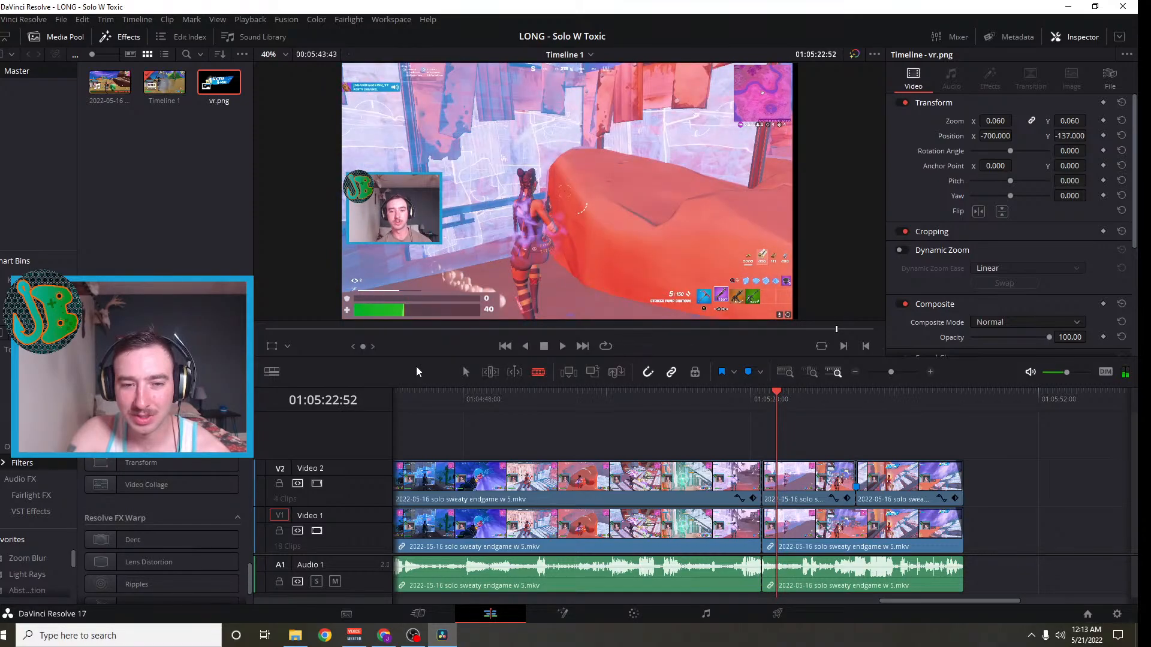
mouse_move(364, 347)
mouse_down()
mouse_move(337, 347)
mouse_move(349, 348)
mouse_up()
click(775, 475)
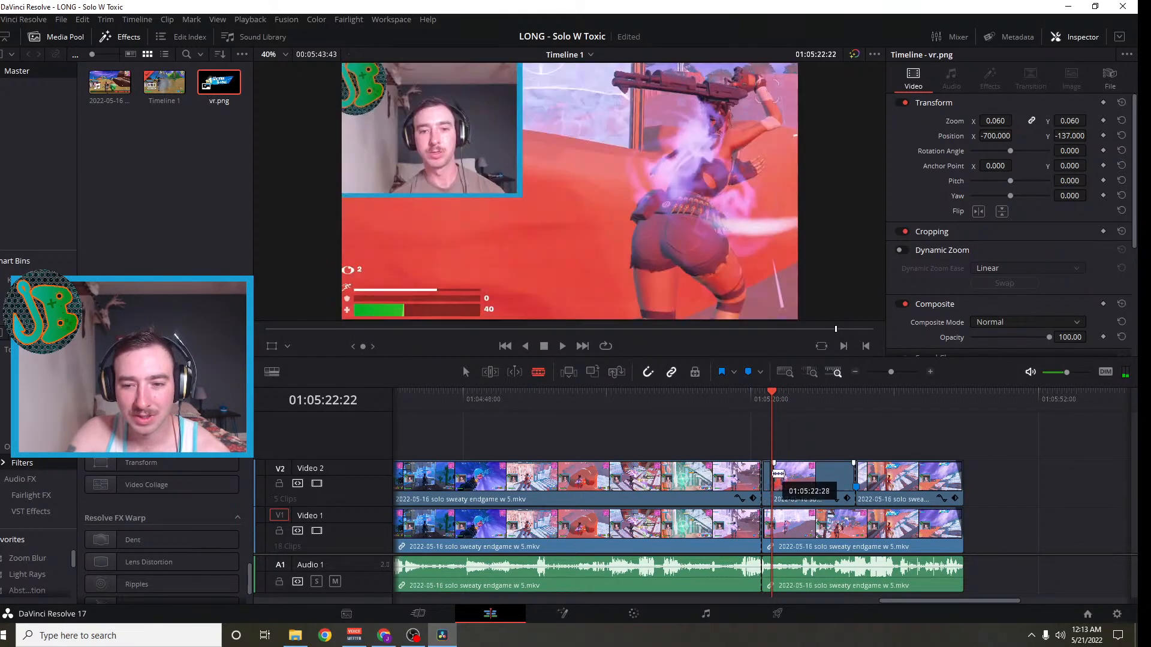
click(775, 520)
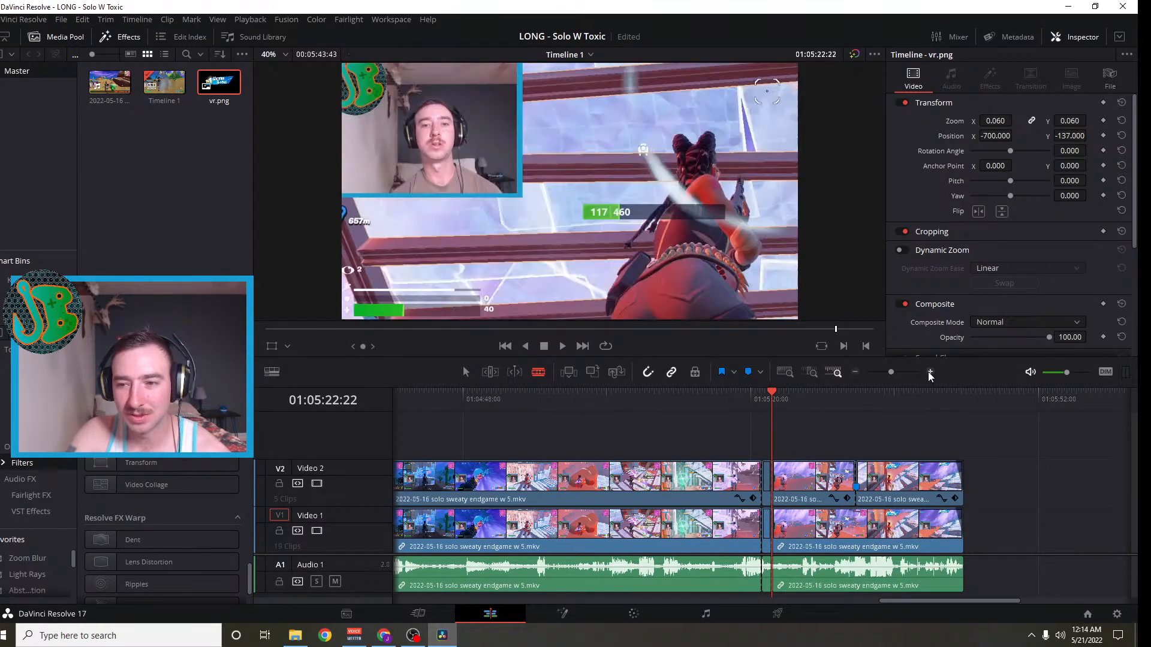
Find the frame just before the hit and split the Video 2 and Video 1 clips at 01:05:21:24
click(930, 372)
click(929, 373)
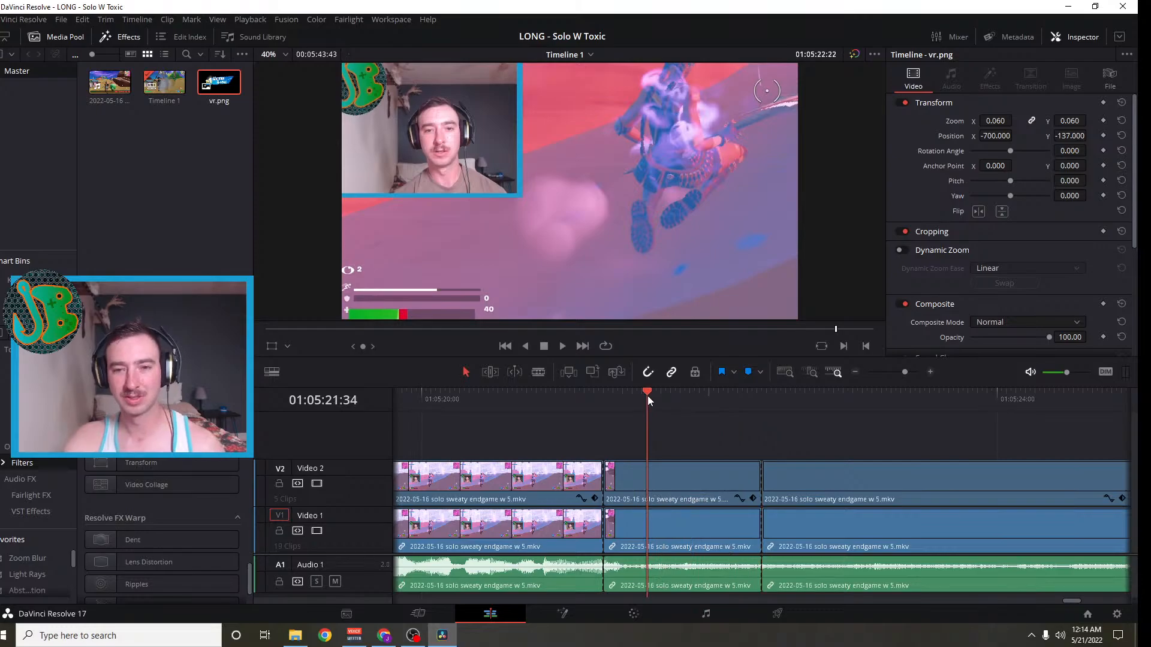
drag(647, 396, 640, 398)
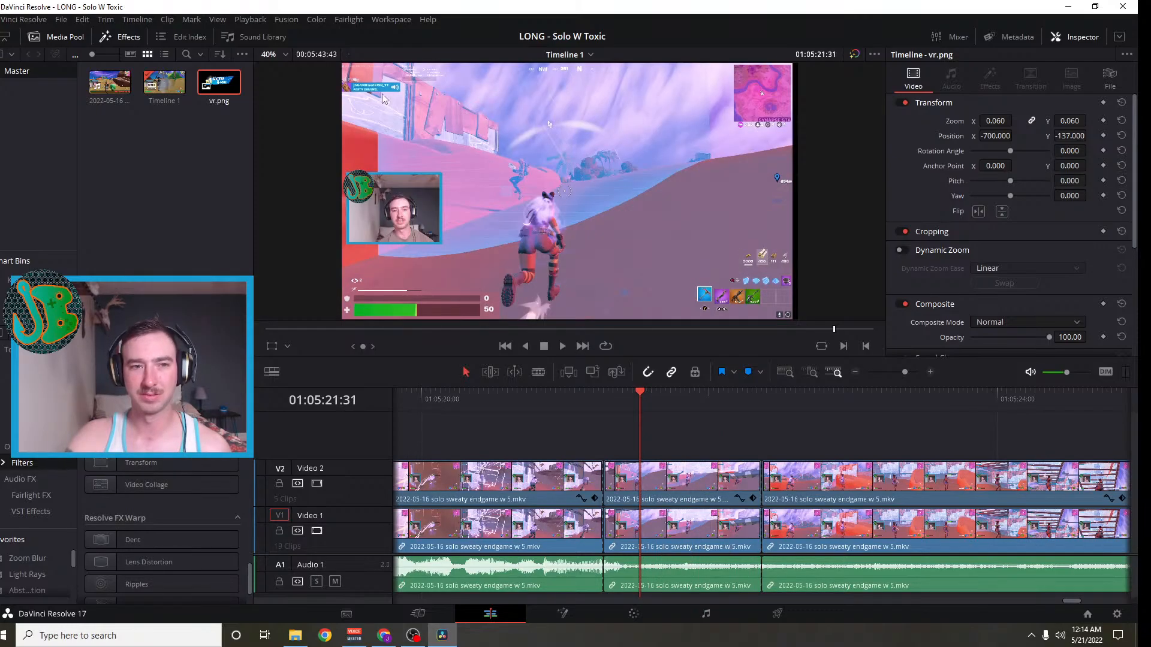
click(282, 67)
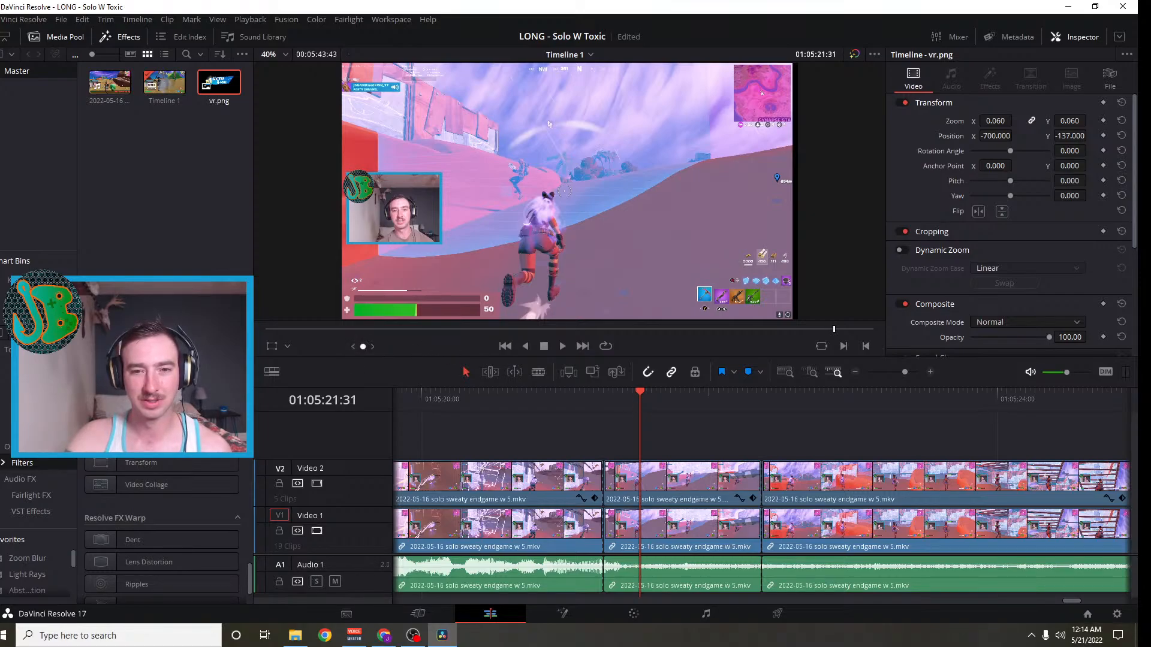
mouse_move(363, 346)
mouse_down()
mouse_move(347, 347)
mouse_move(381, 346)
mouse_move(361, 346)
mouse_up()
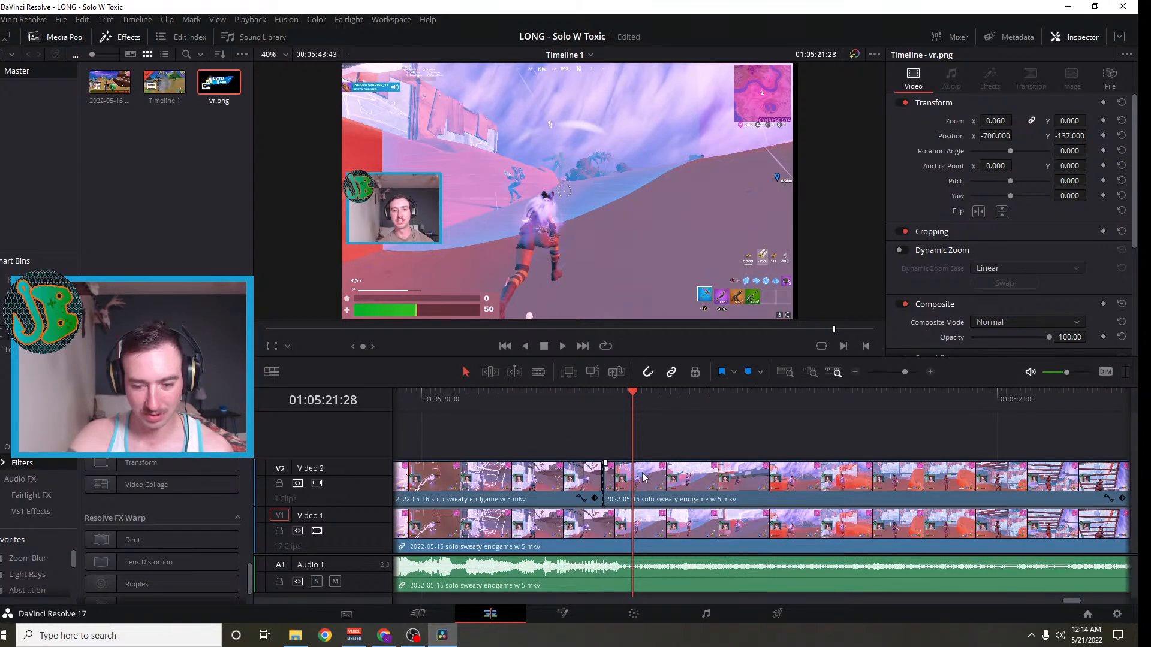
drag(632, 394, 623, 395)
click(538, 372)
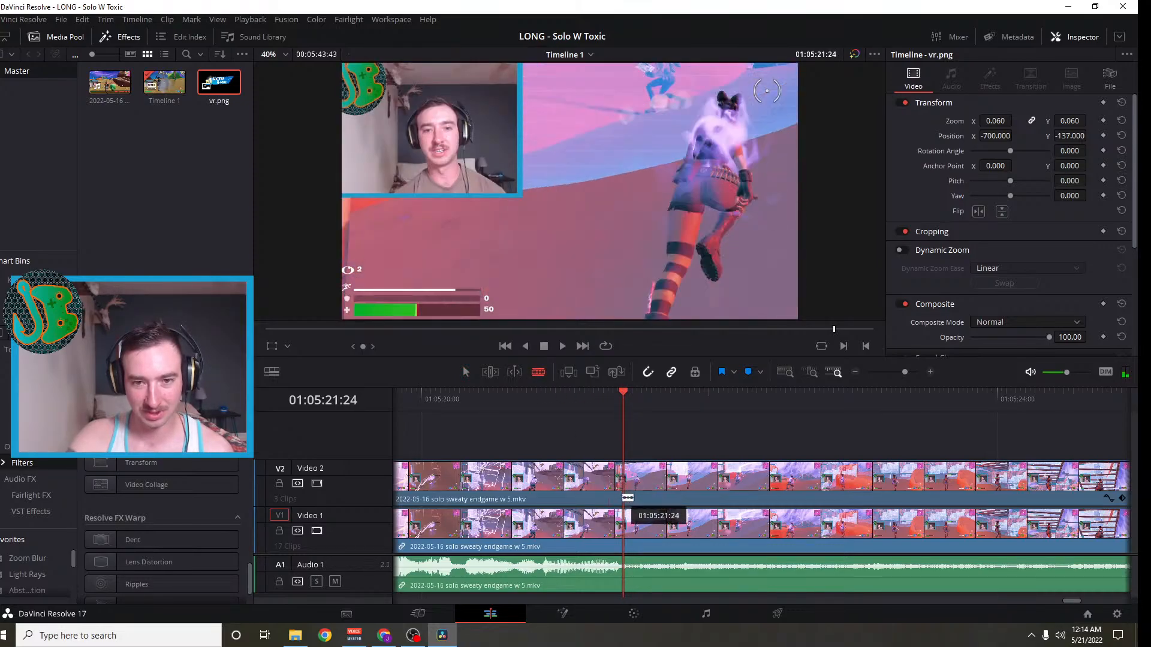
click(627, 485)
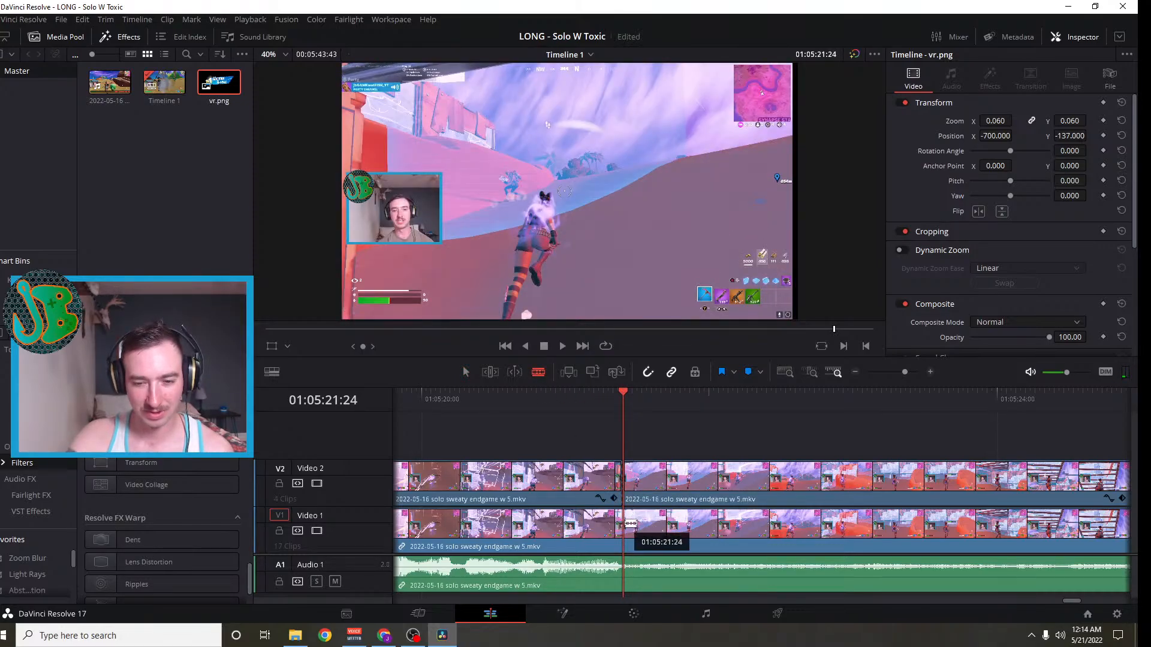
click(630, 523)
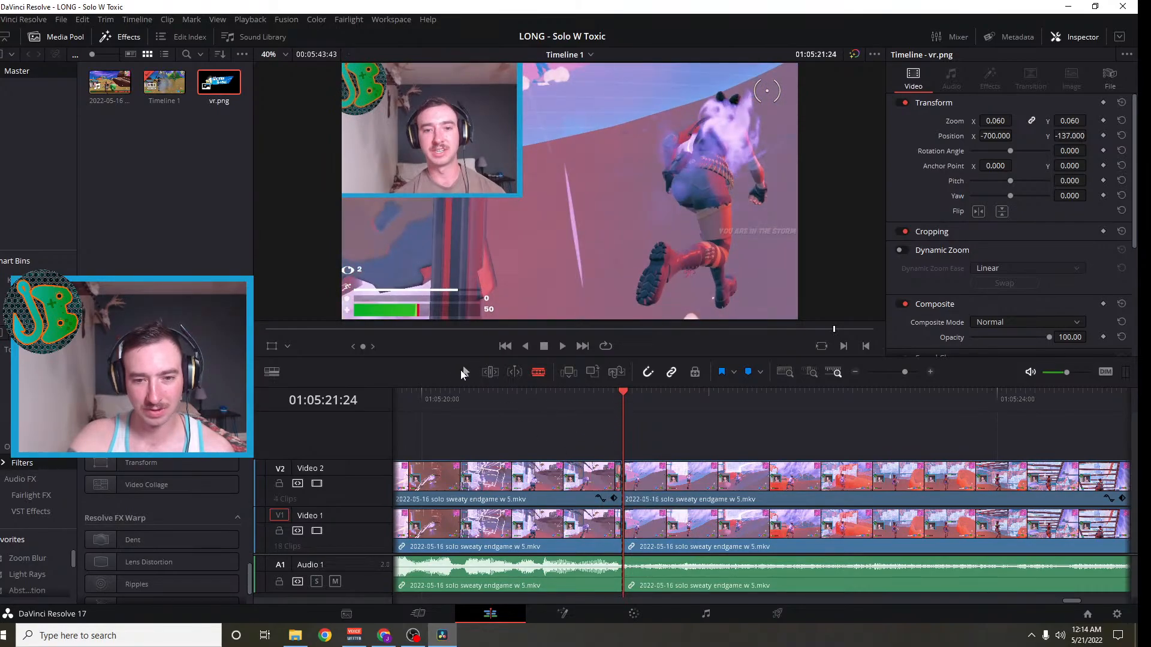
Split the Video 2 and Video 1 clips at 01:05:22:20 to isolate the short hit segment, and return to the Selection tool
drag(626, 397, 757, 402)
key(ctrl+b)
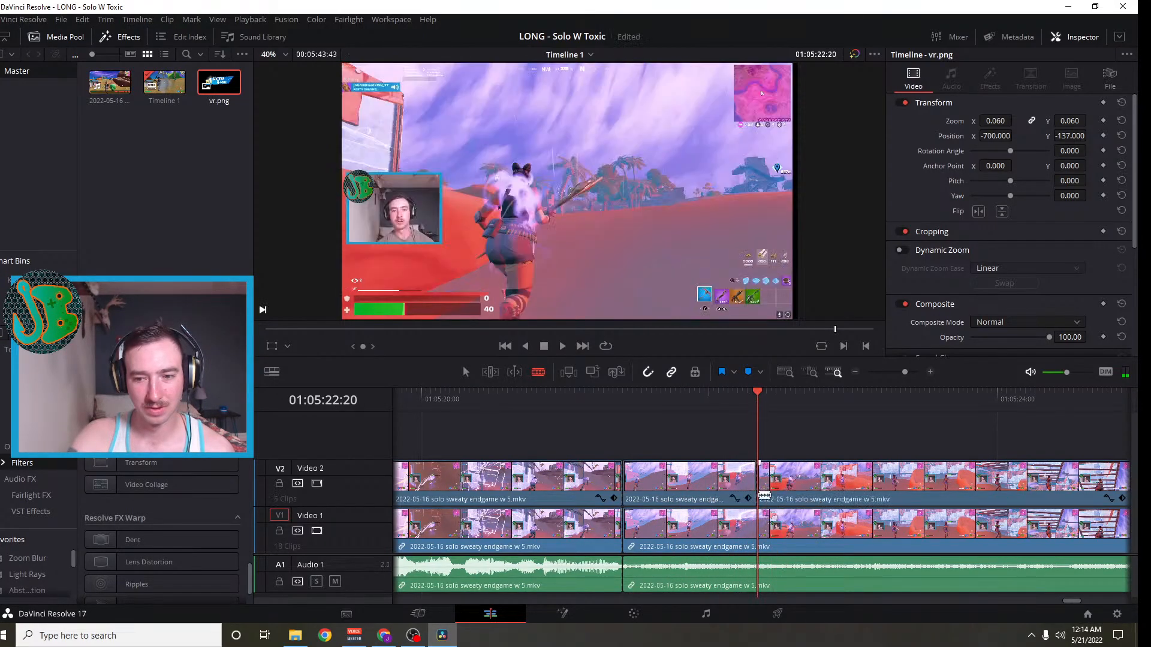
drag(756, 390, 702, 395)
click(465, 373)
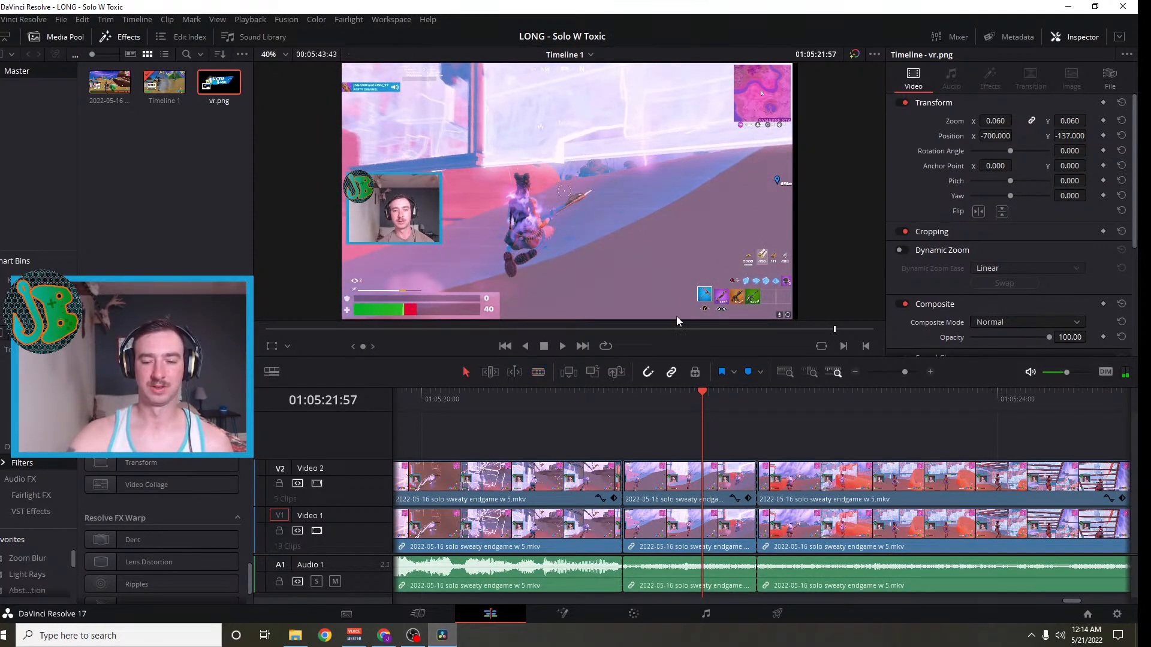
click(692, 522)
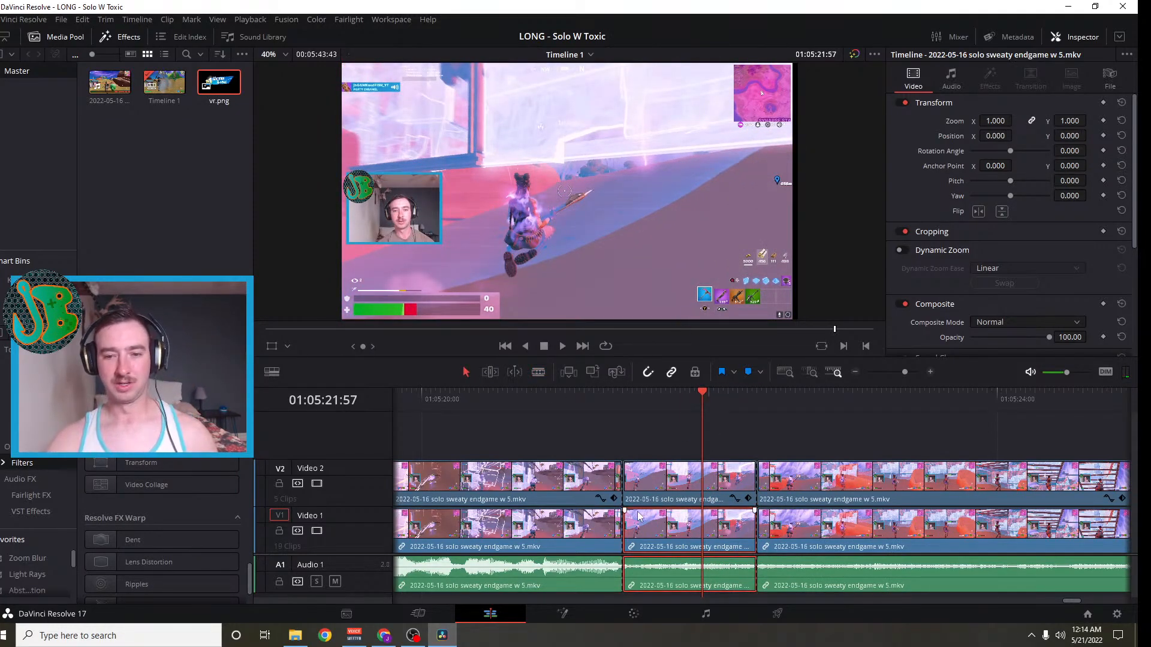
click(673, 487)
drag(703, 393, 673, 487)
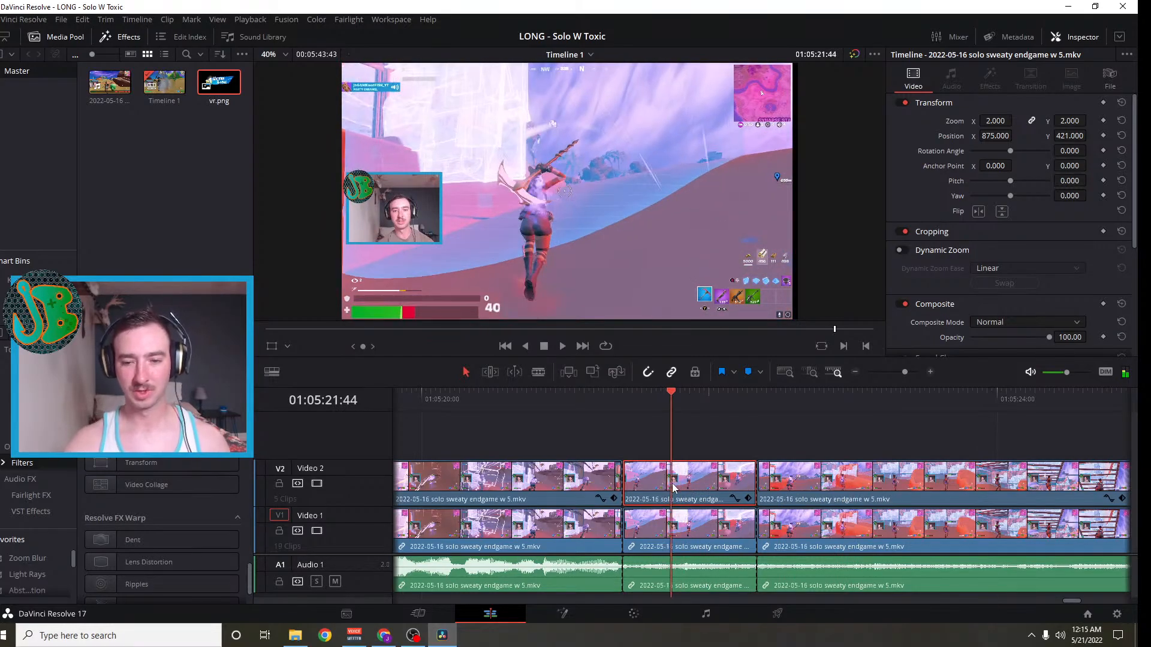
click(709, 543)
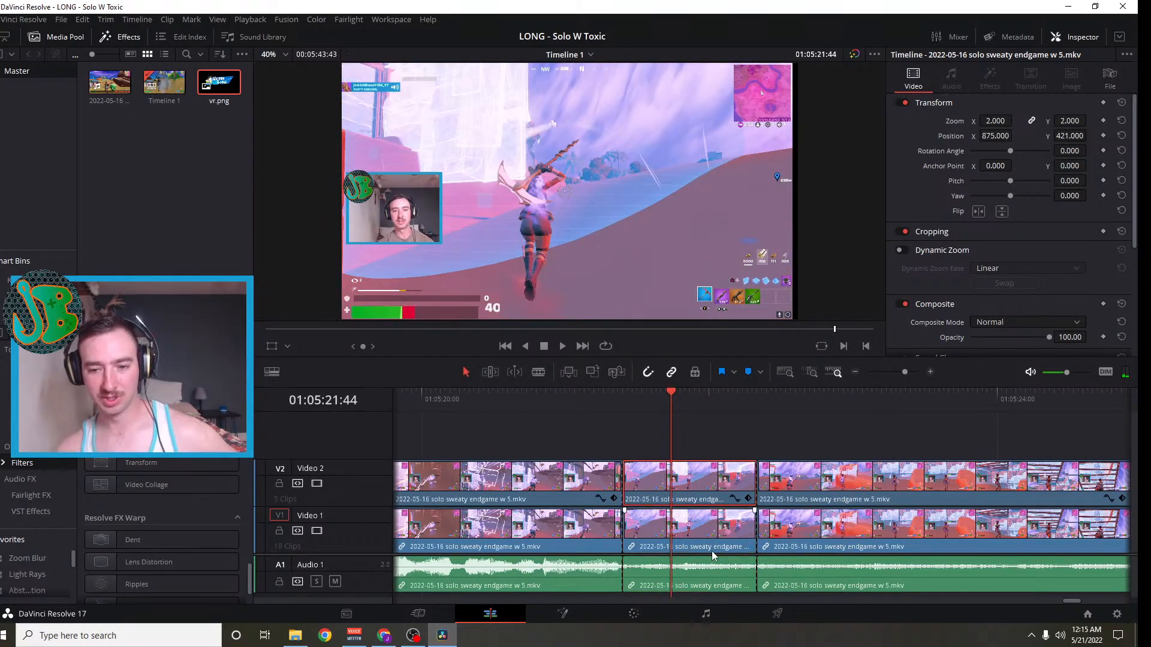
Select the Video 2, Video 1 and audio clips that follow the hit segment and shift them about 12 seconds later
click(855, 373)
click(855, 373)
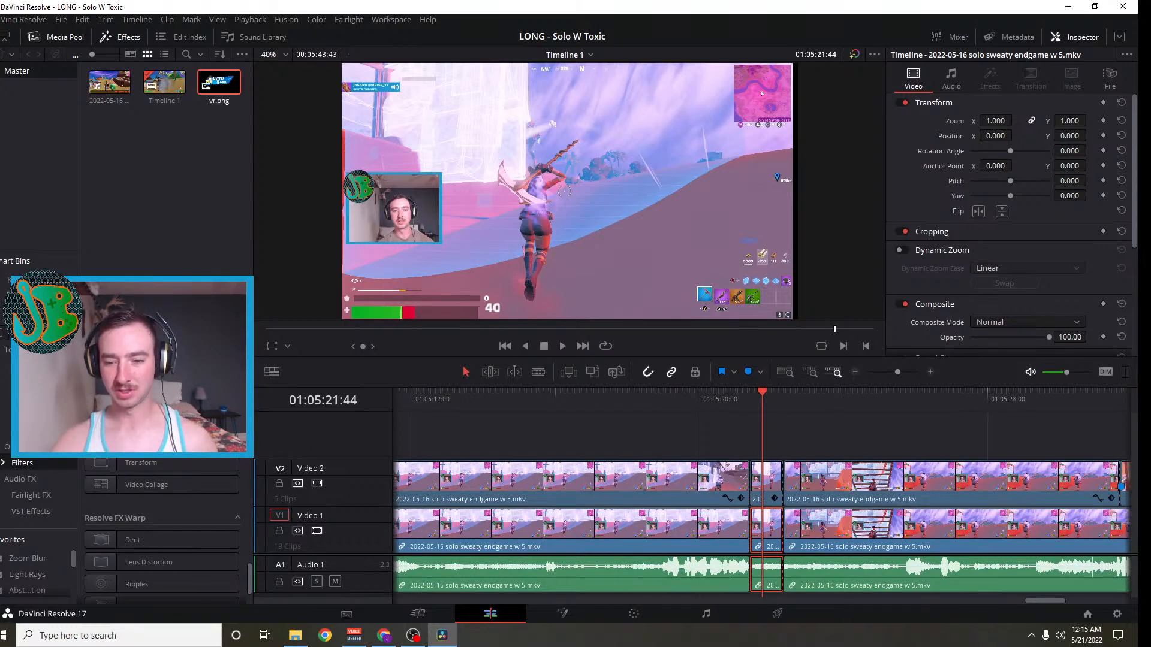
scroll(629, 490, right, 5)
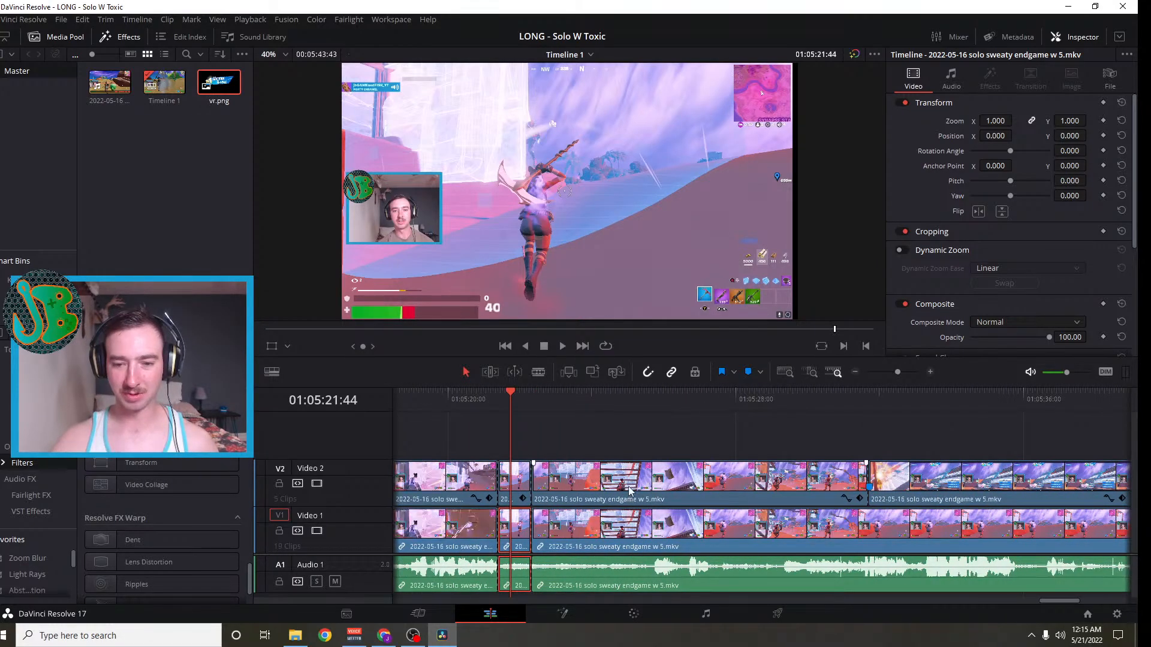
click(630, 492)
ctrl+click(630, 544)
ctrl+click(902, 479)
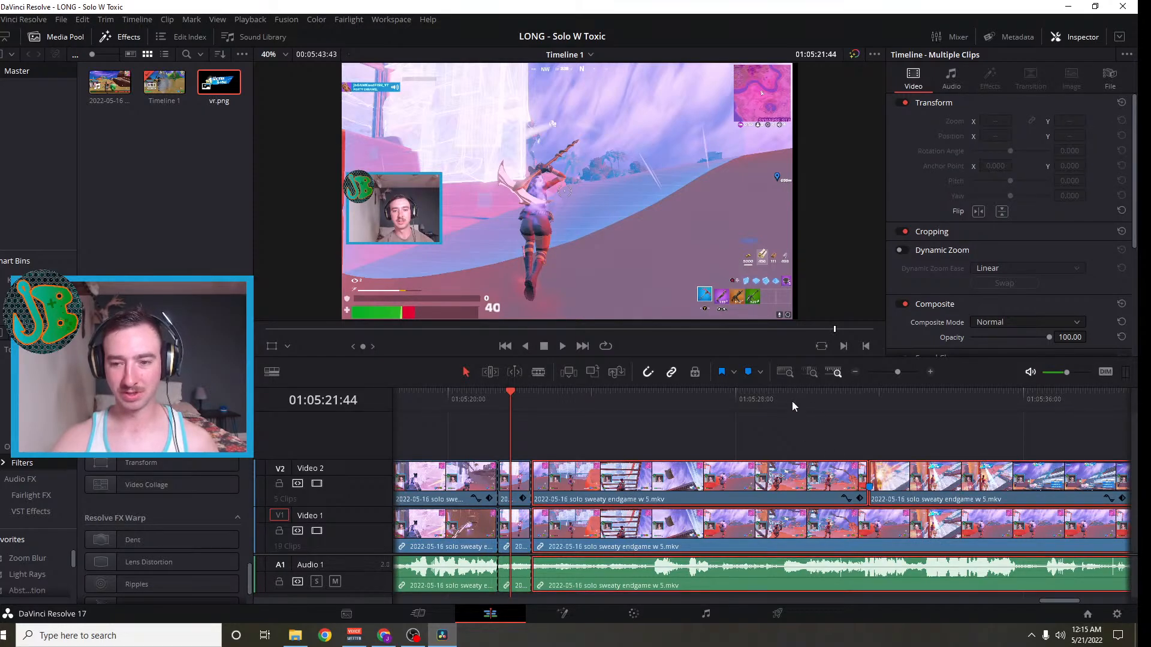
click(855, 372)
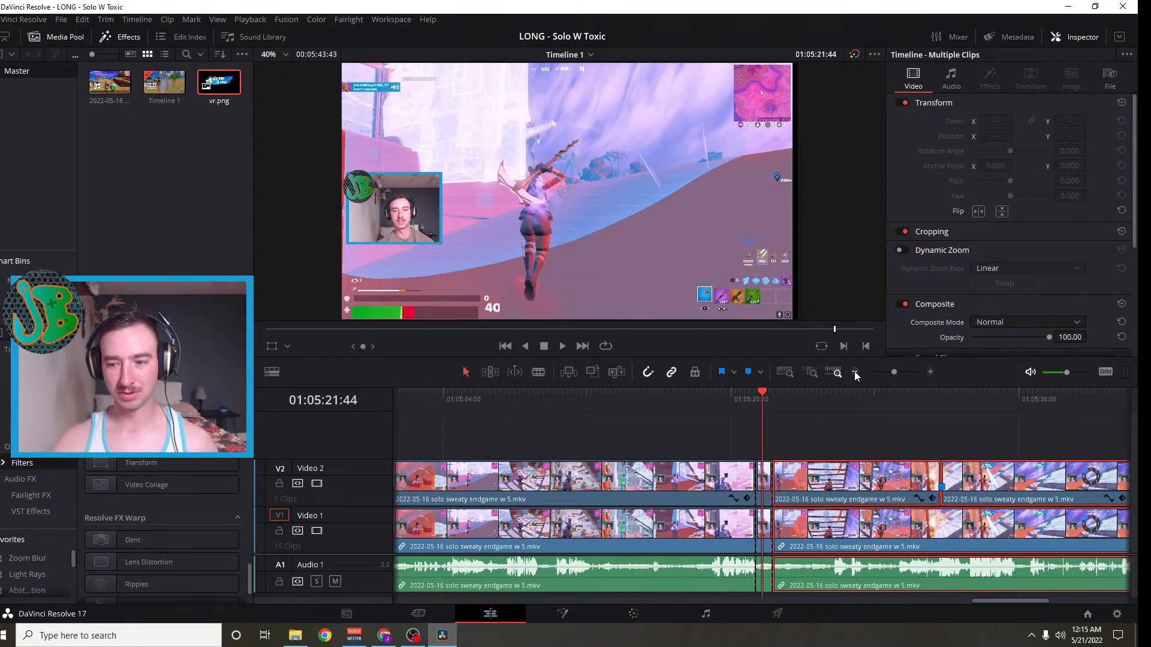
scroll(607, 590, right, 5)
scroll(668, 560, left, 1)
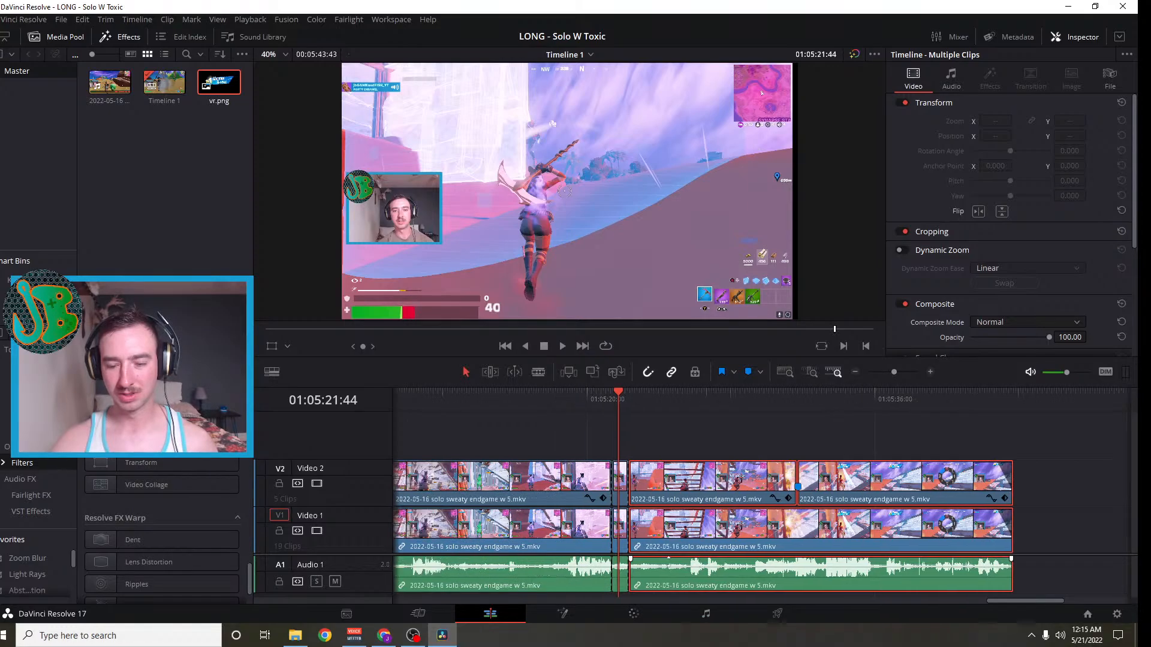
drag(722, 486, 940, 480)
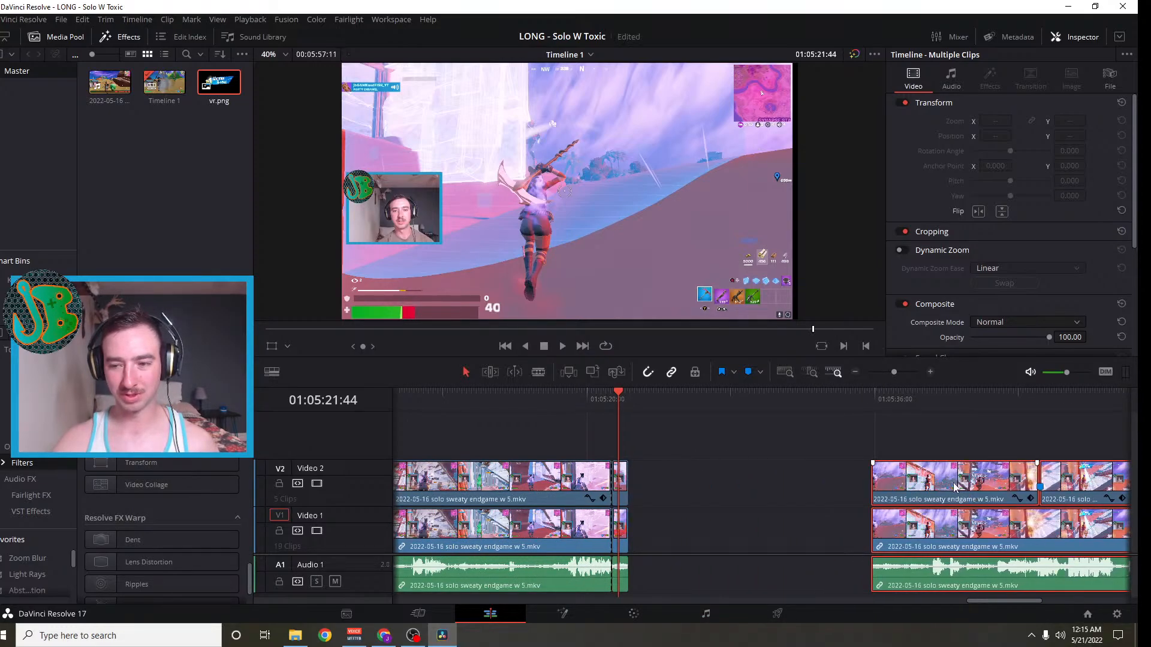
click(753, 467)
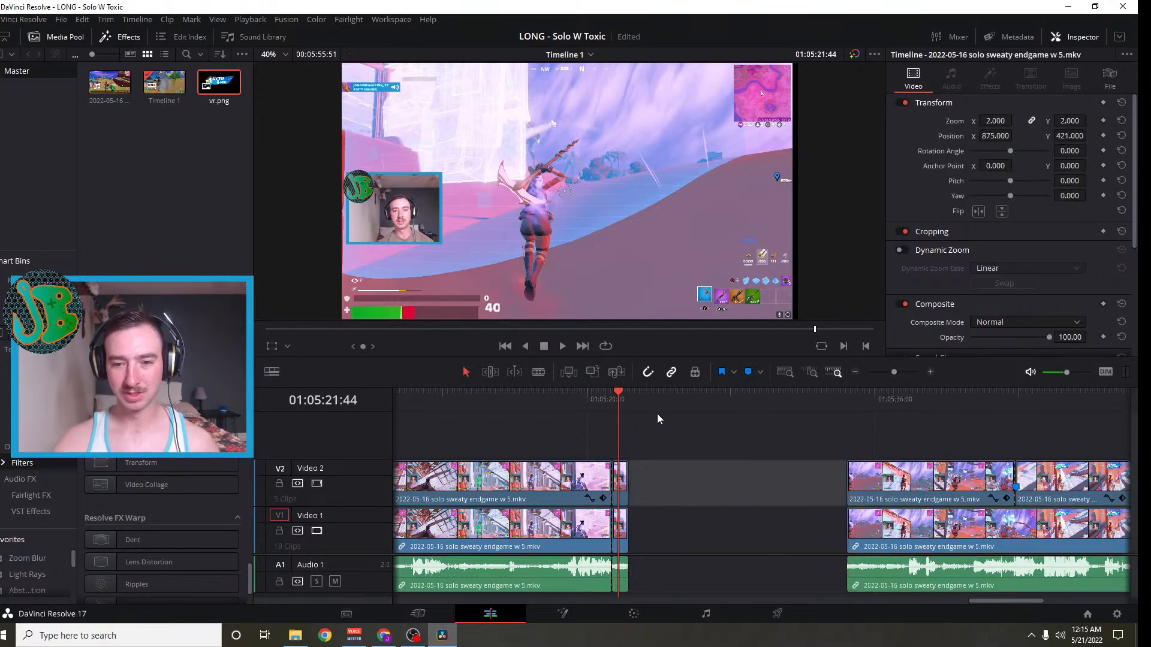
Link the Video 2 and Video 1 clips of the hit segment together and show their retime controls
click(929, 372)
click(797, 491)
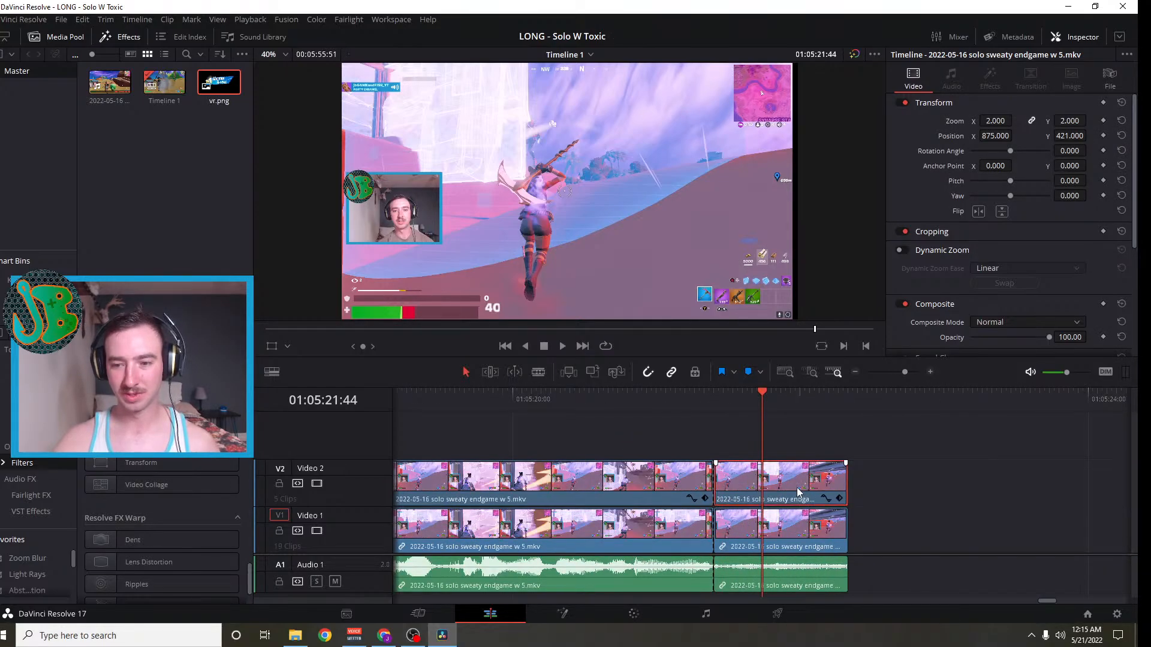
ctrl+click(797, 532)
right_click(797, 532)
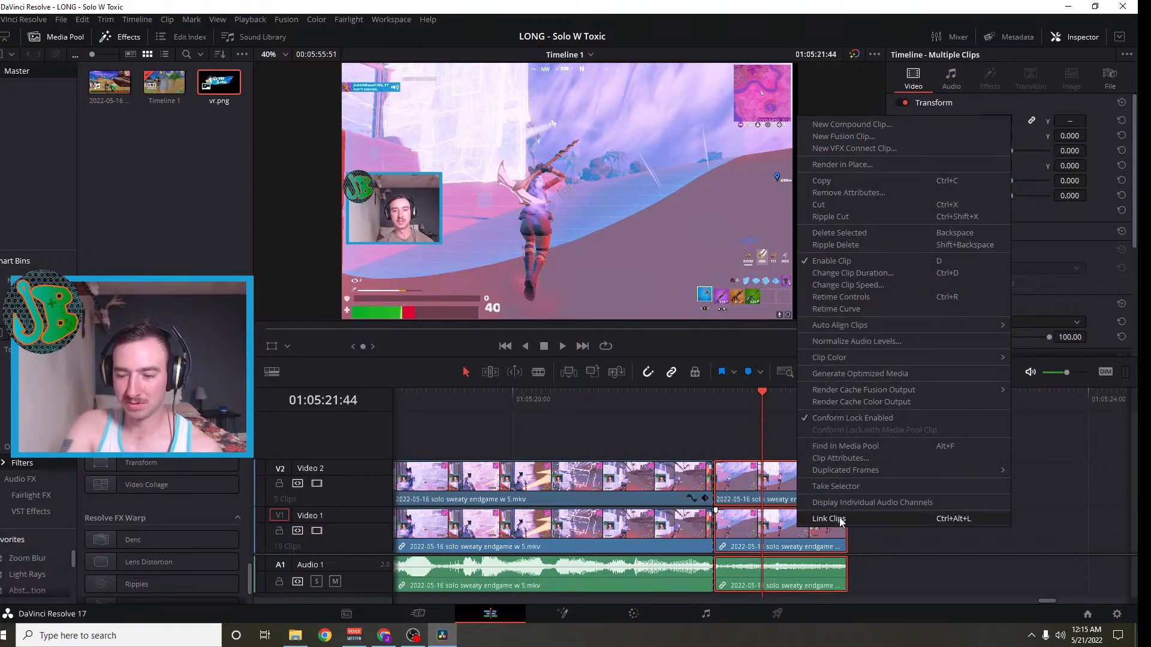
click(829, 519)
right_click(814, 536)
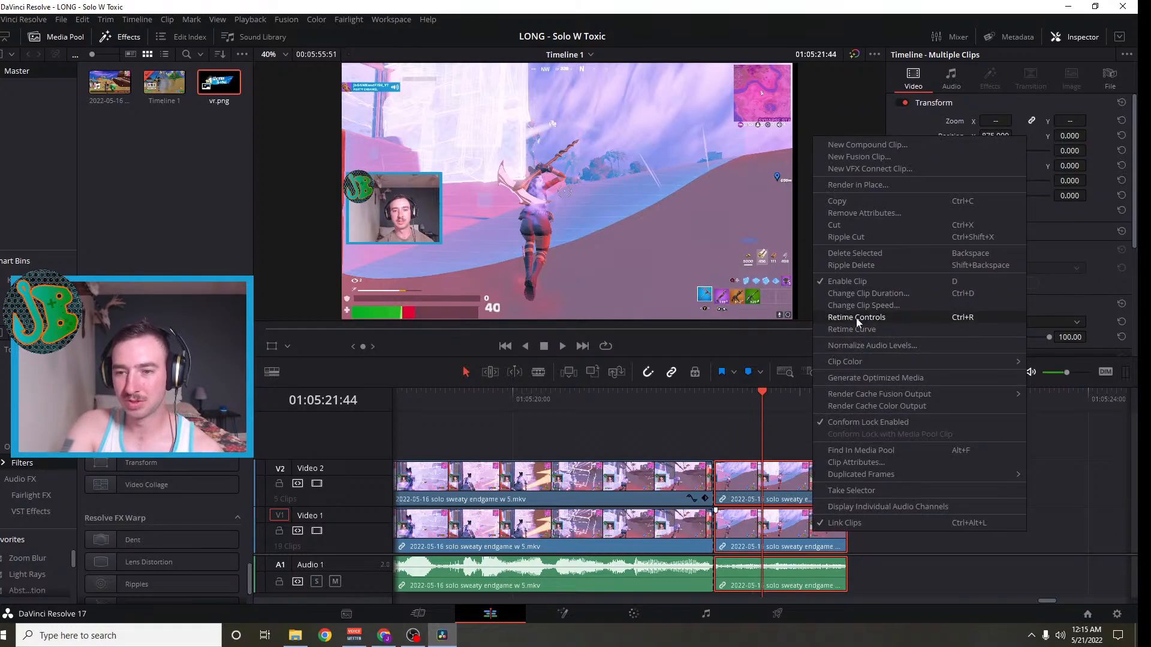
click(823, 552)
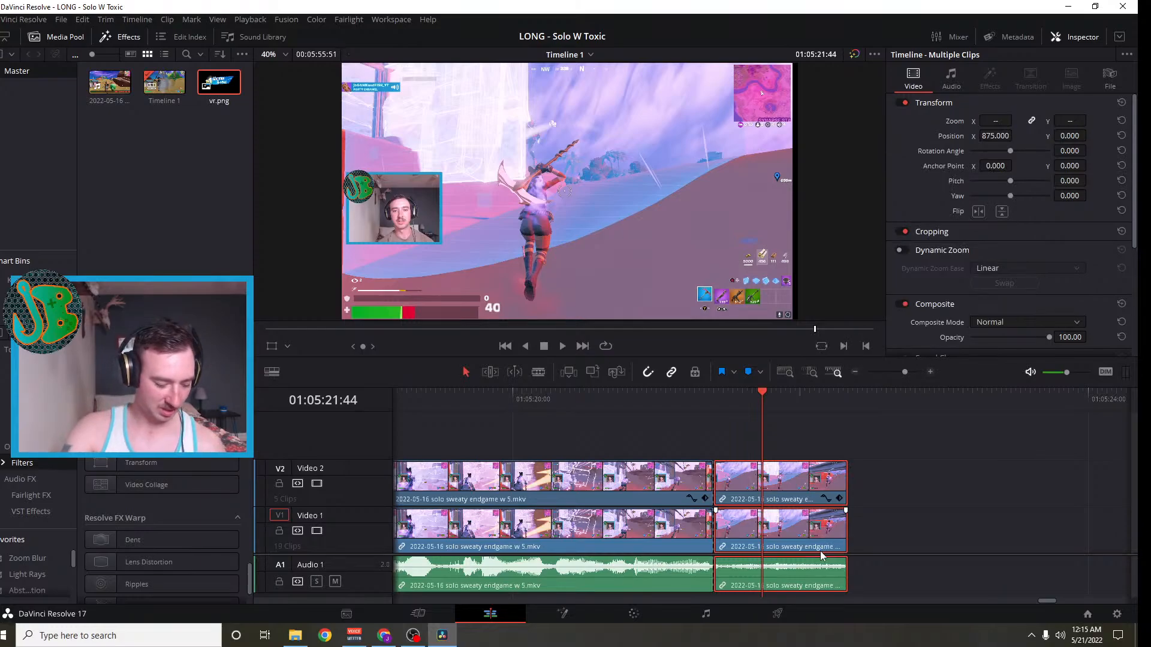
key(ctrl+r)
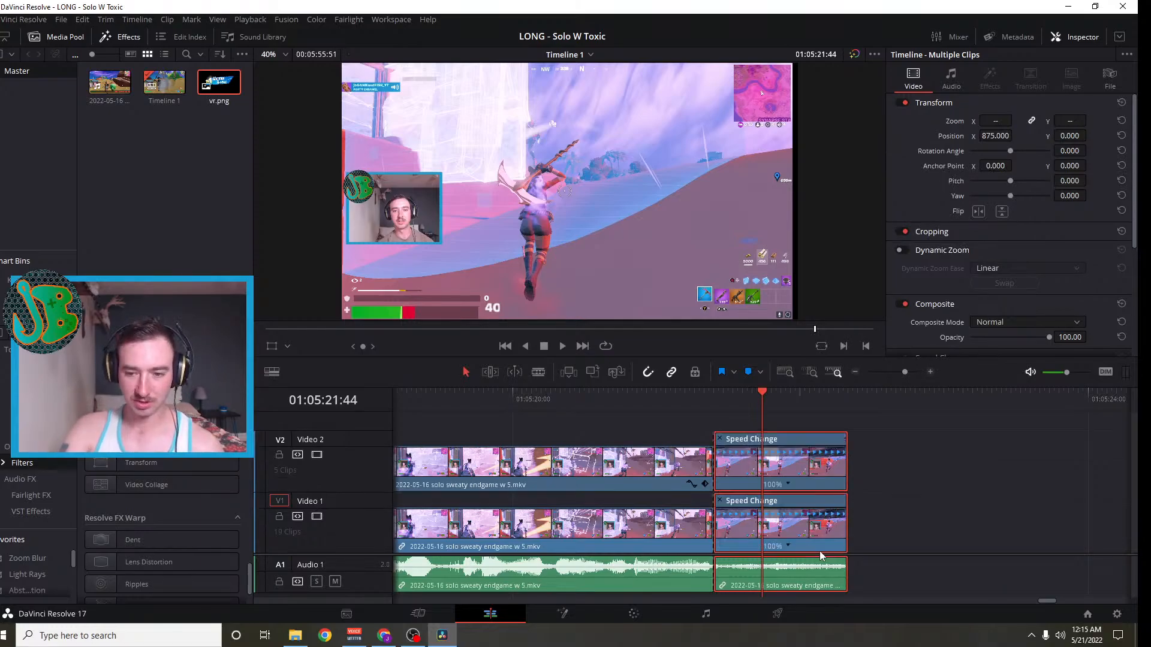
Try a 150% speed on the linked hit segment and undo that change
click(787, 546)
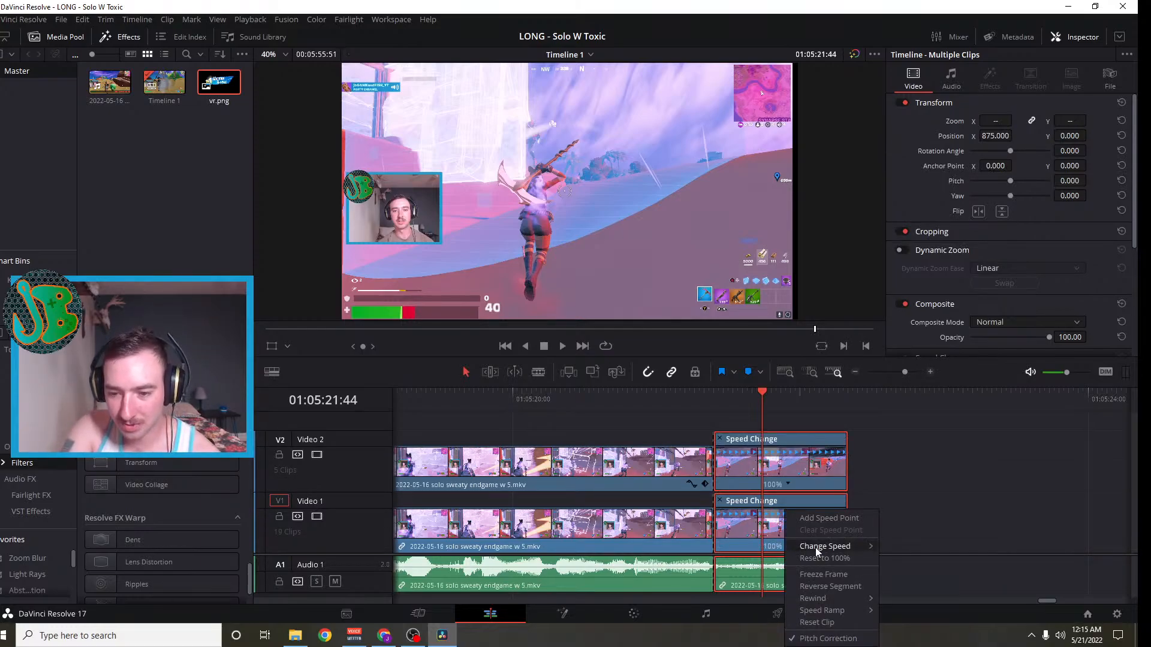
mouse_move(816, 548)
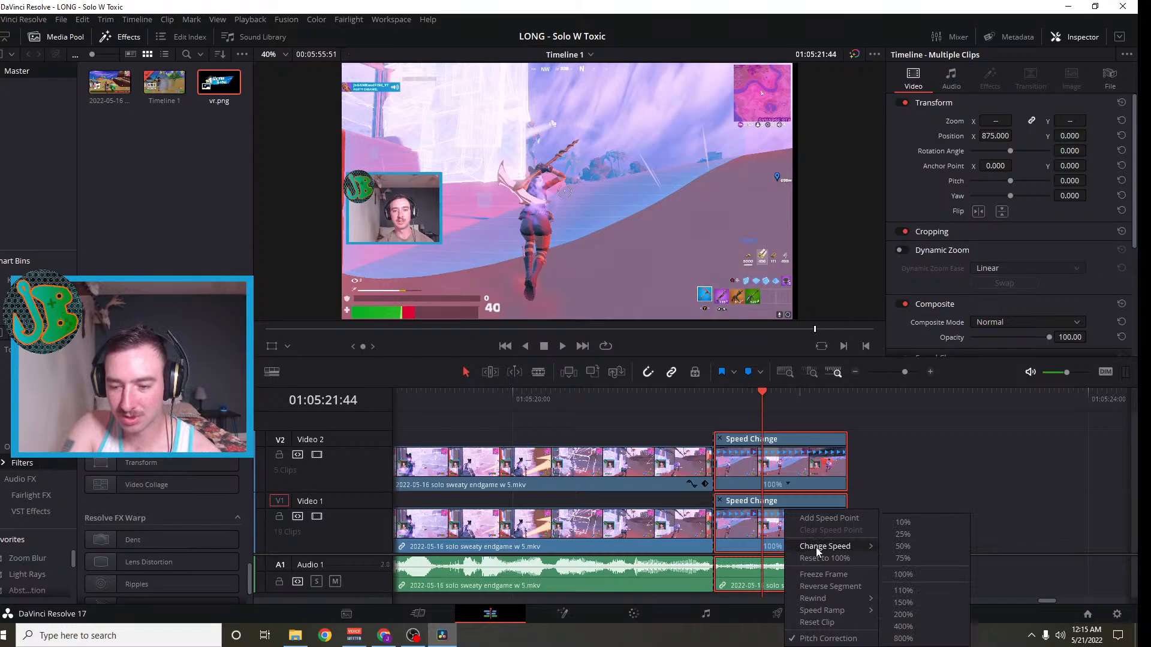
click(902, 602)
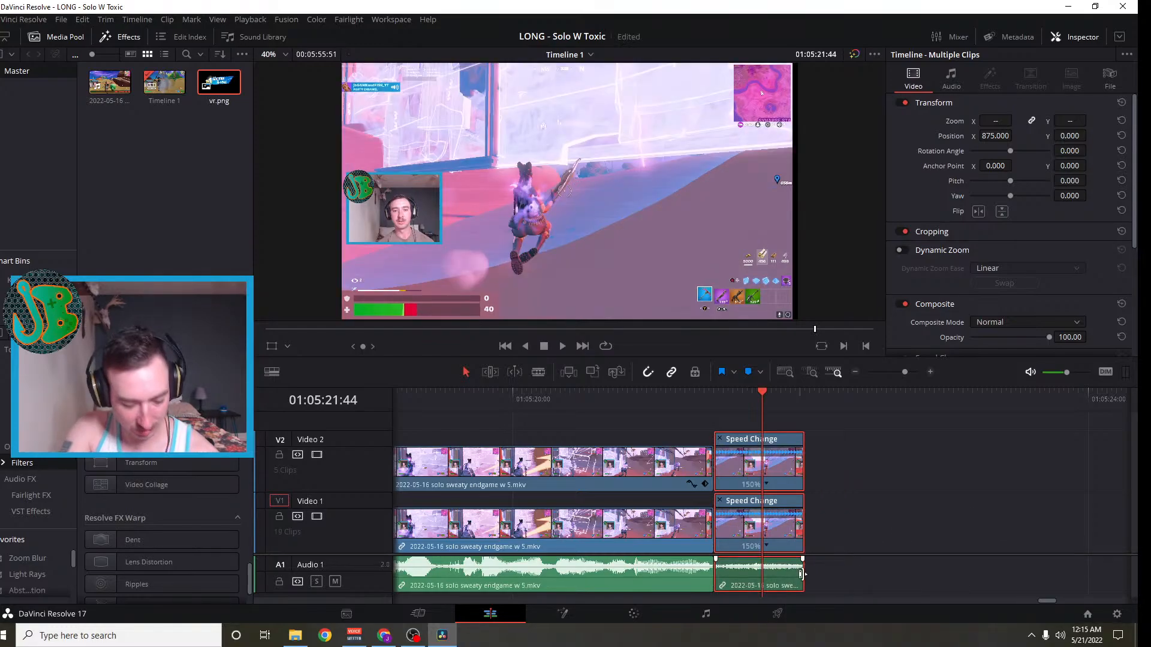
key(ctrl+z)
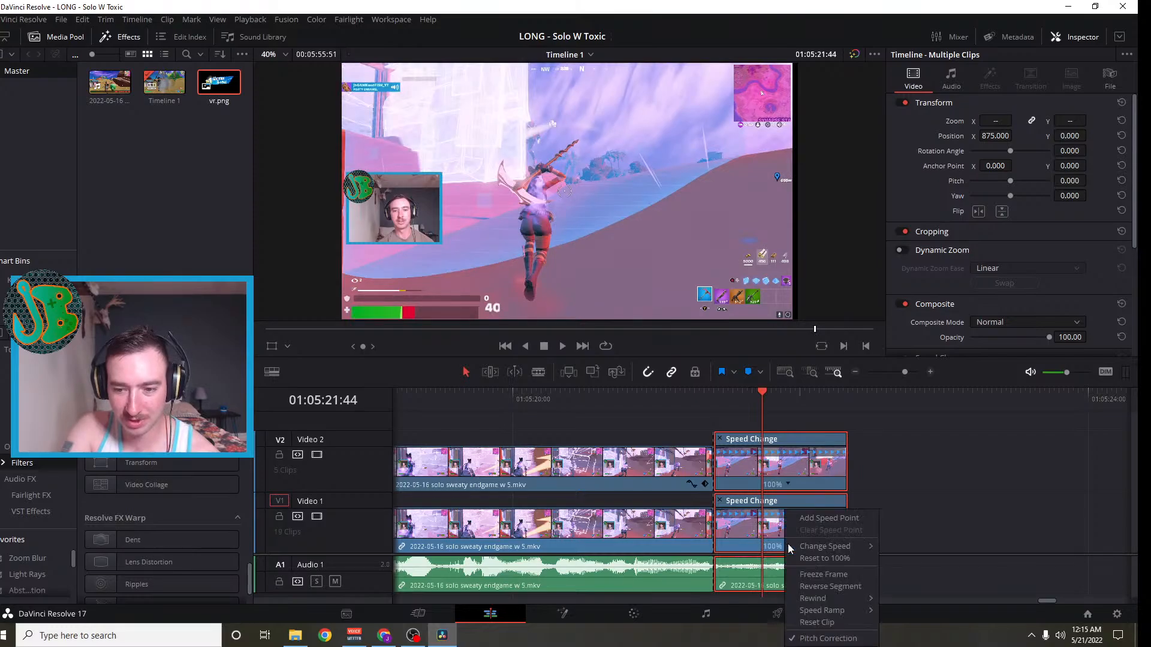
Set the linked hit segment's speed to 50% and play it back from 01:05:19:59
click(788, 544)
mouse_move(812, 551)
click(904, 546)
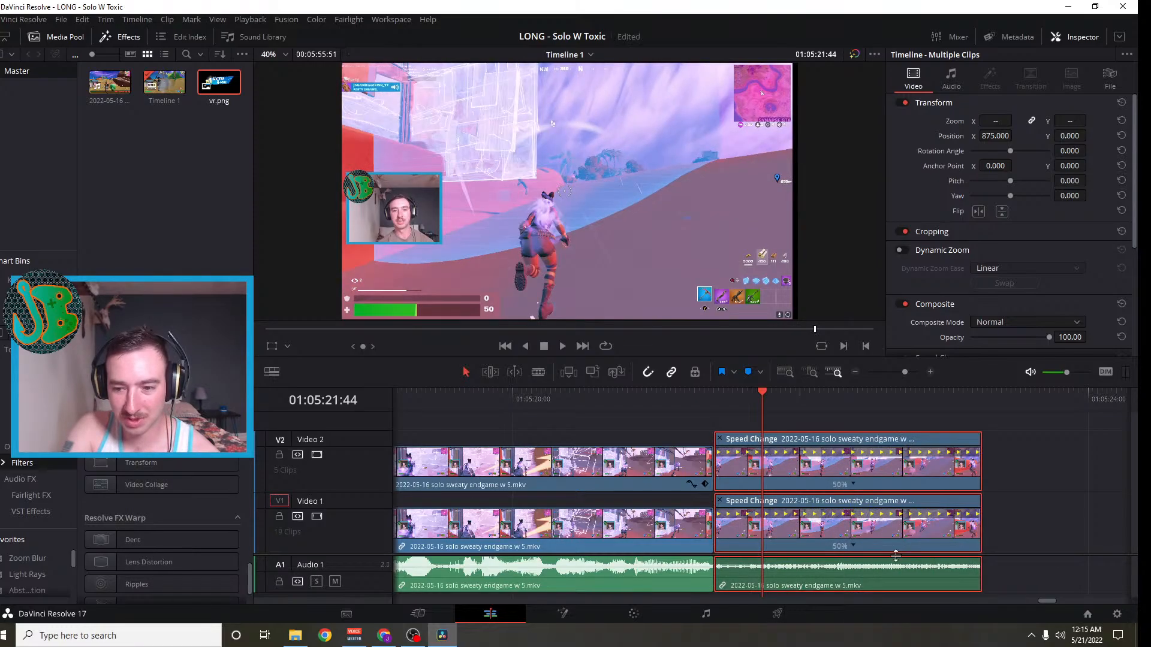
drag(765, 392, 510, 394)
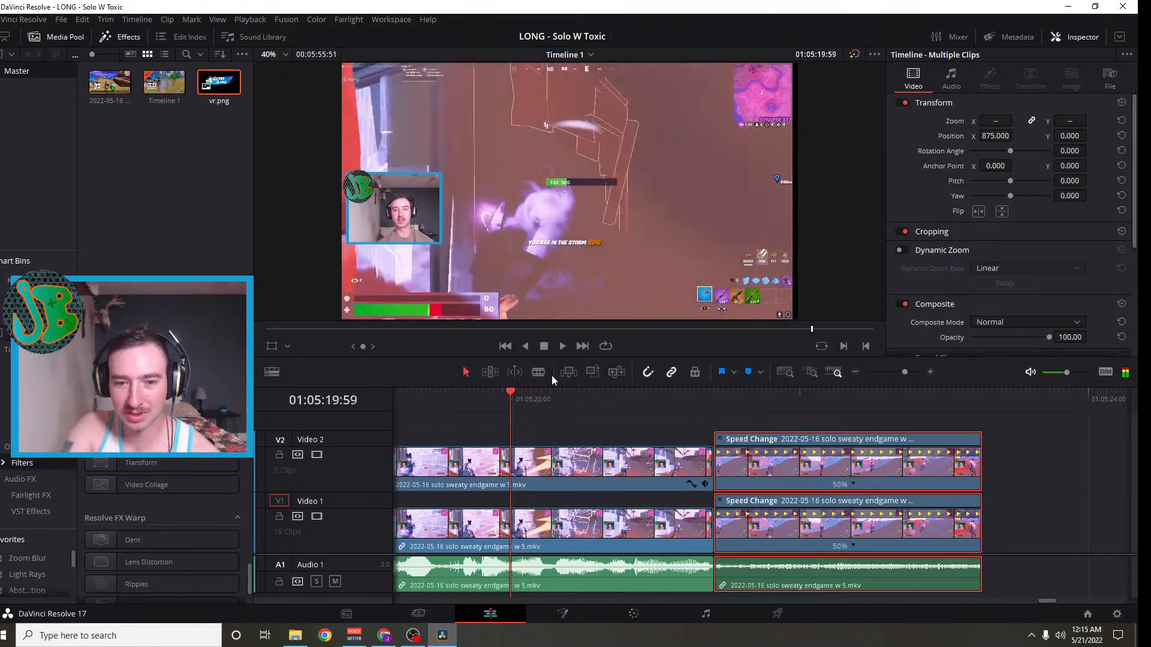
click(563, 346)
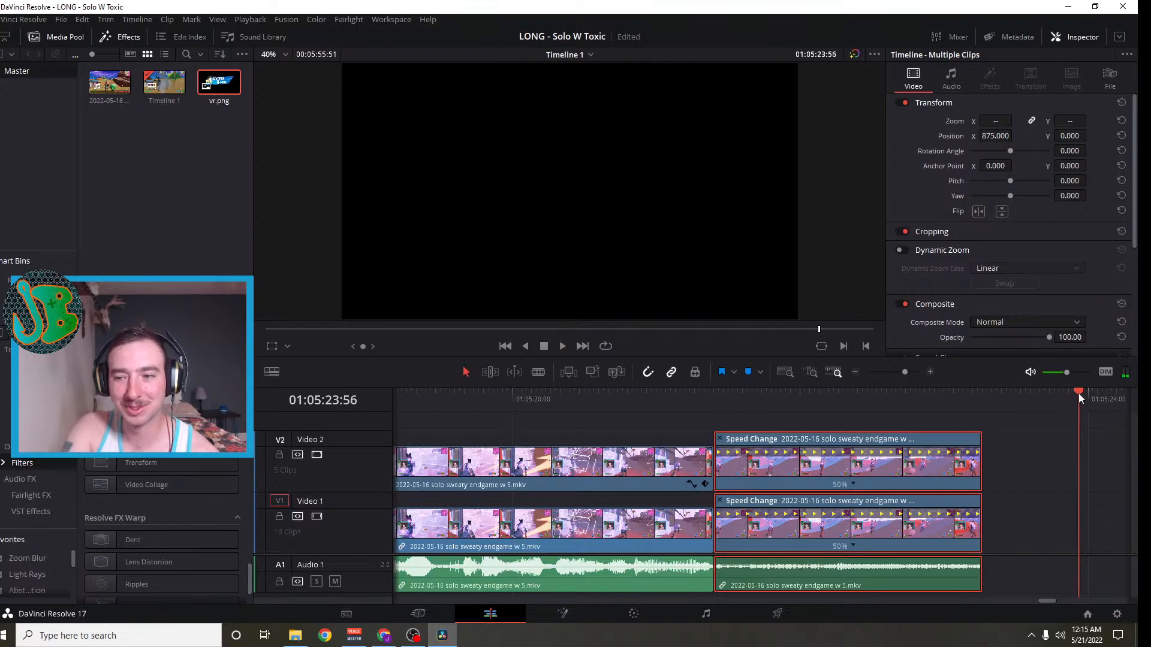
drag(1078, 393, 793, 447)
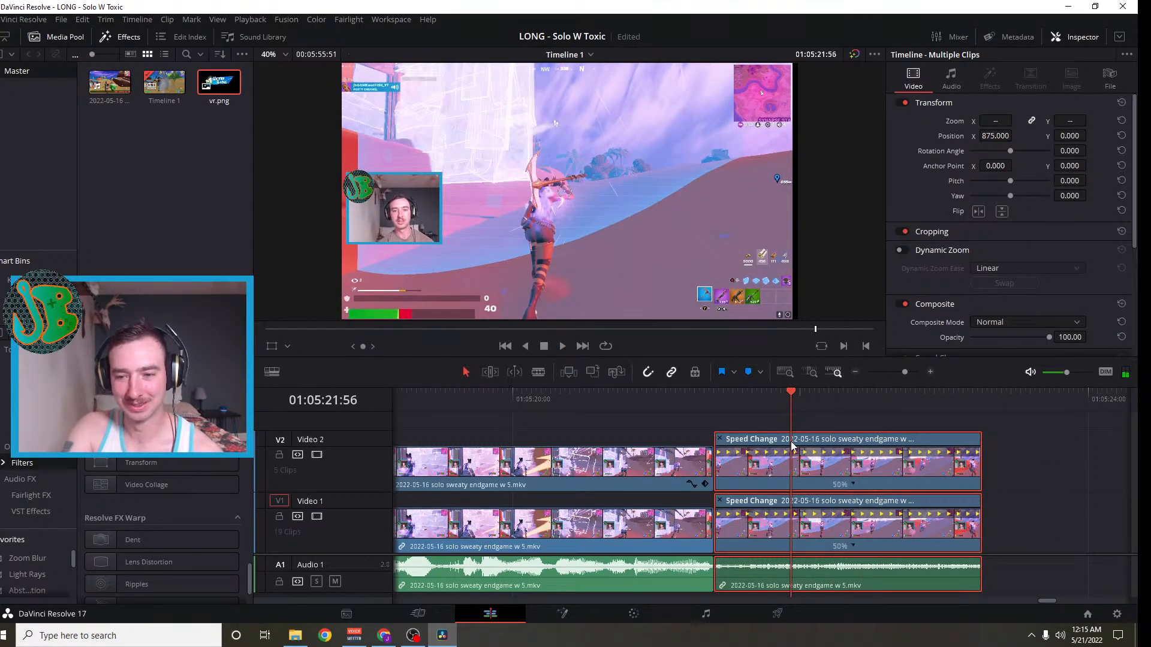
Slow the linked hit segment to 25% speed and play it back from 01:05:19:55
click(851, 485)
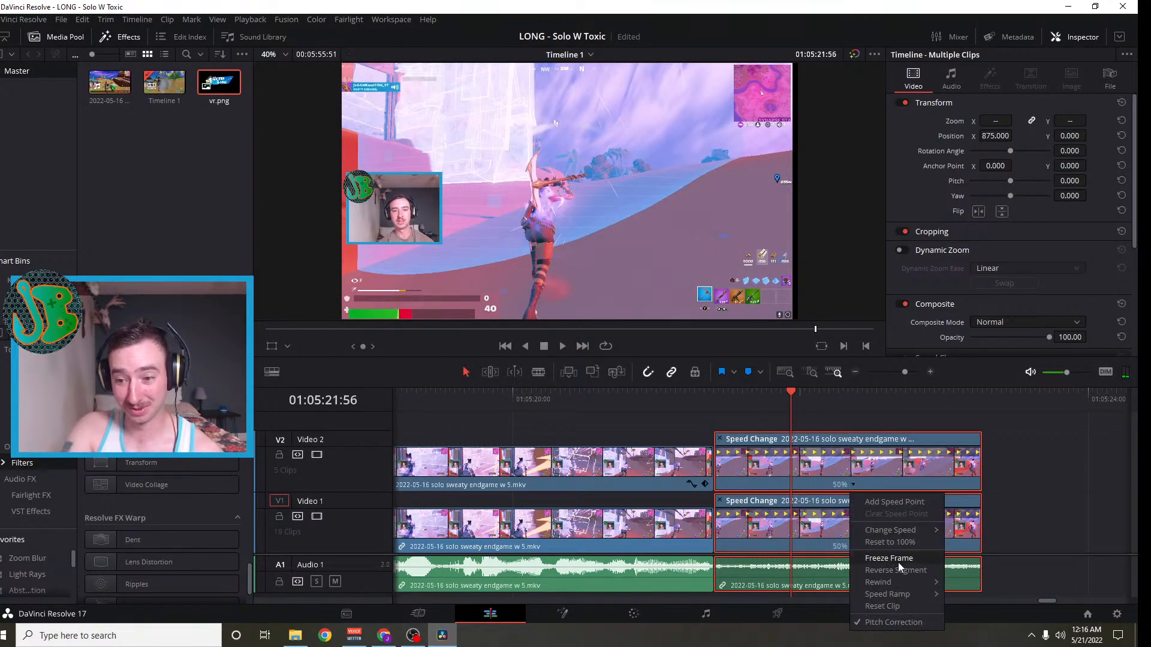
mouse_move(911, 537)
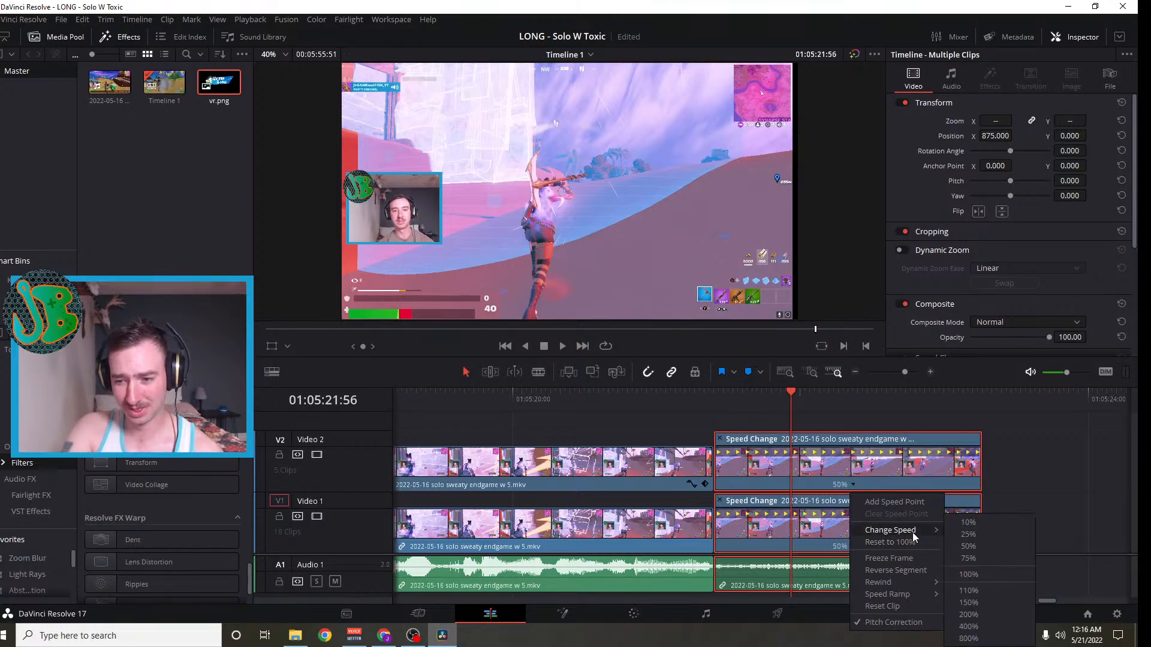
click(968, 534)
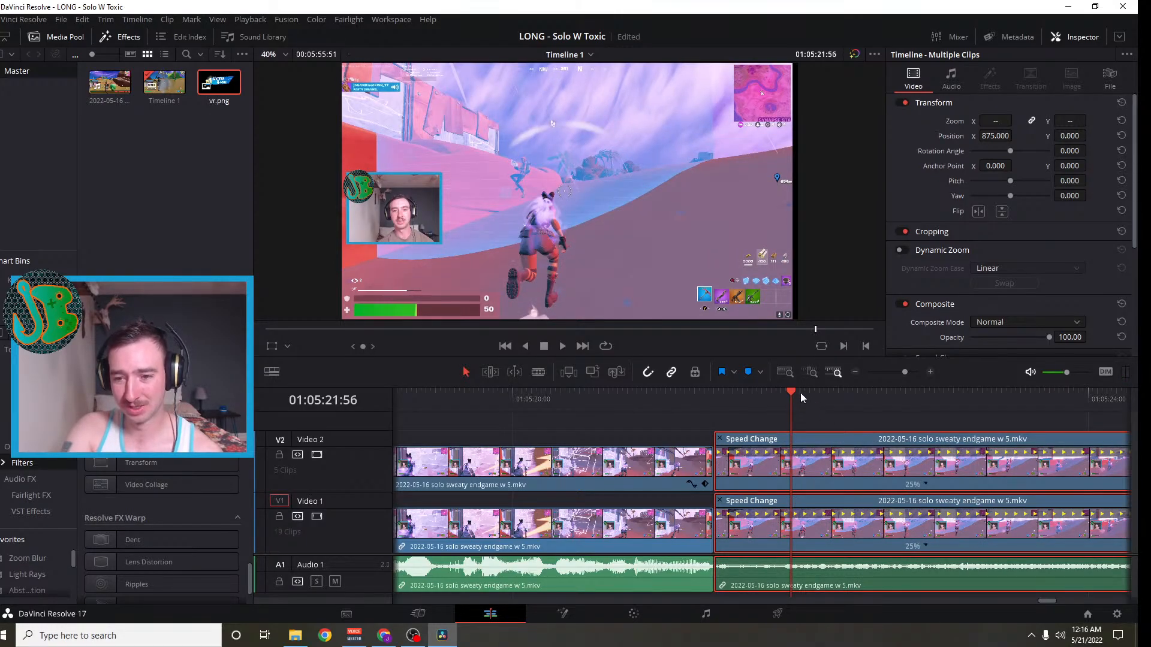
drag(801, 393, 501, 419)
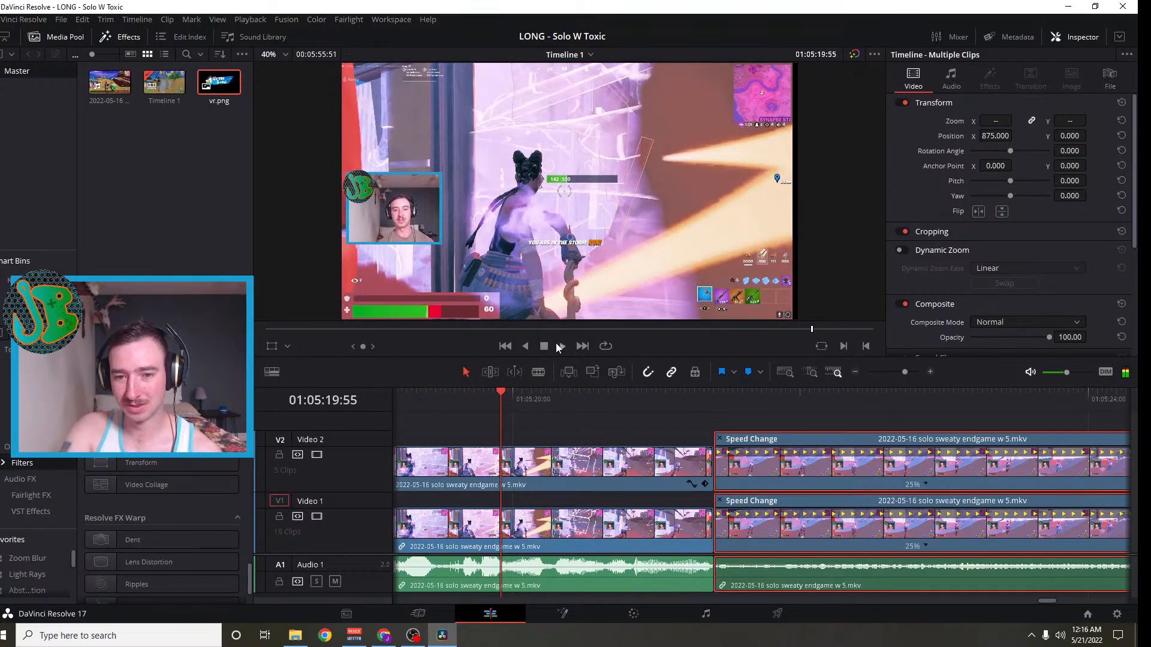
click(560, 347)
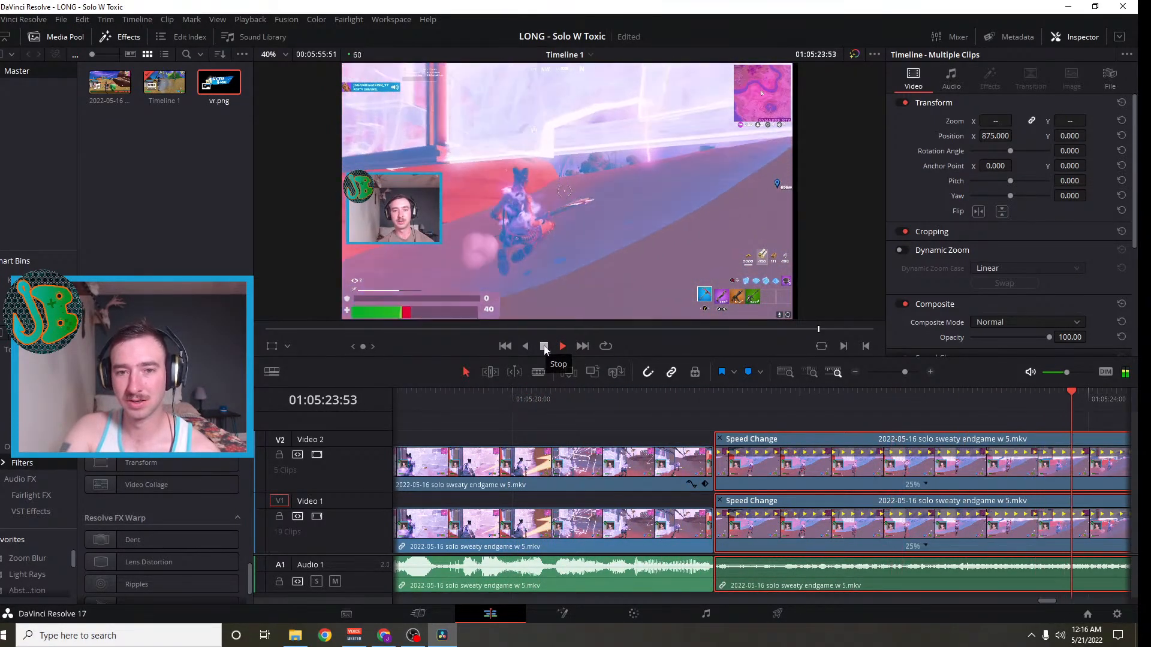
click(544, 348)
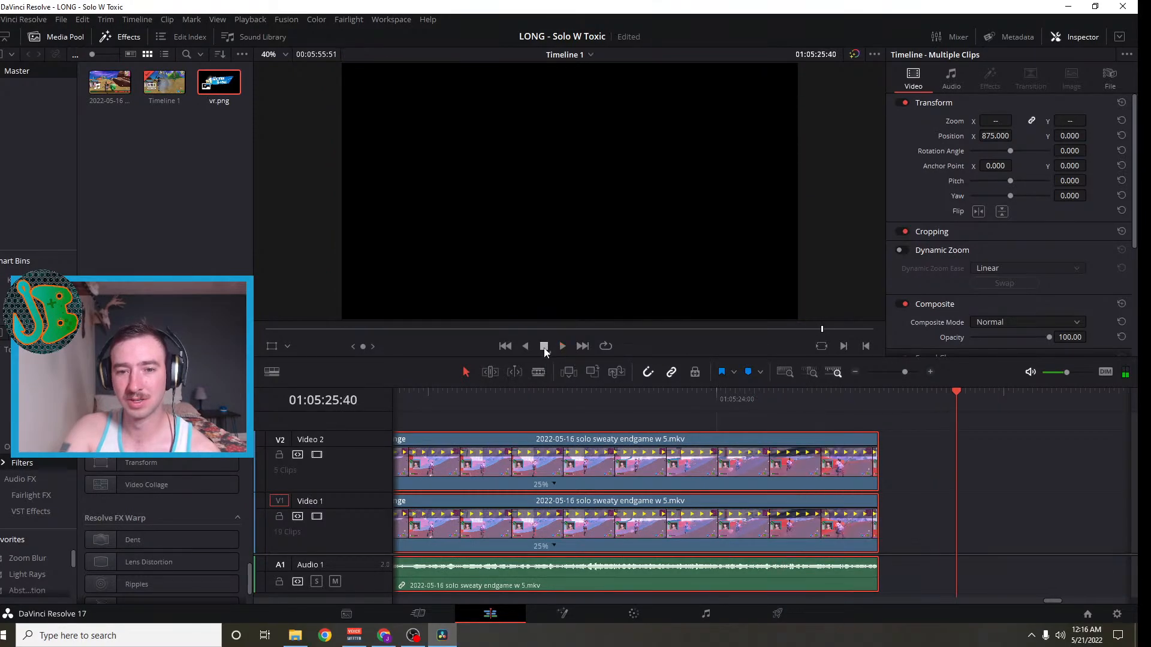
Close the gap by moving the following video and audio clips back against the end of the slowed hit segment
click(855, 373)
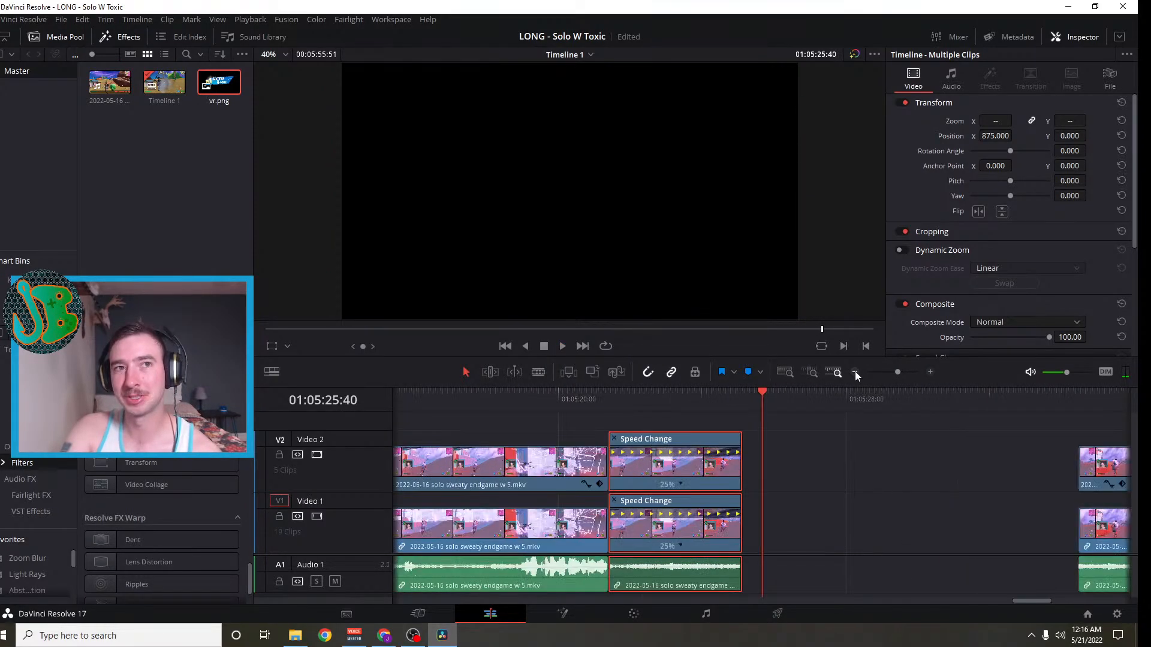
click(1077, 474)
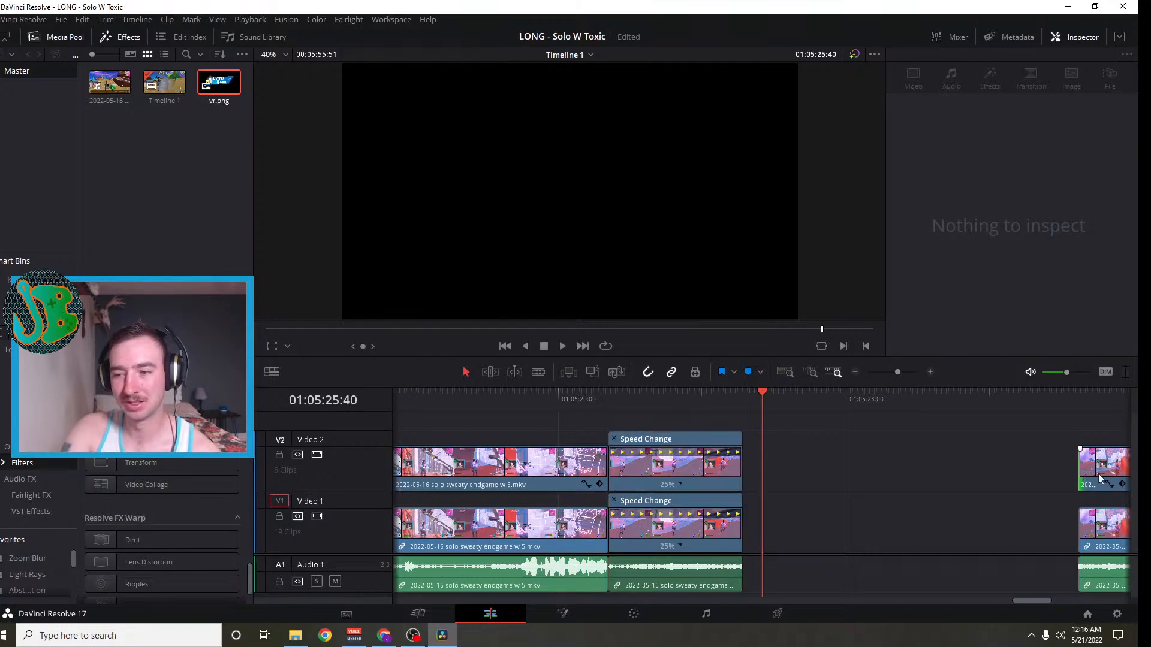
click(1023, 477)
click(1089, 470)
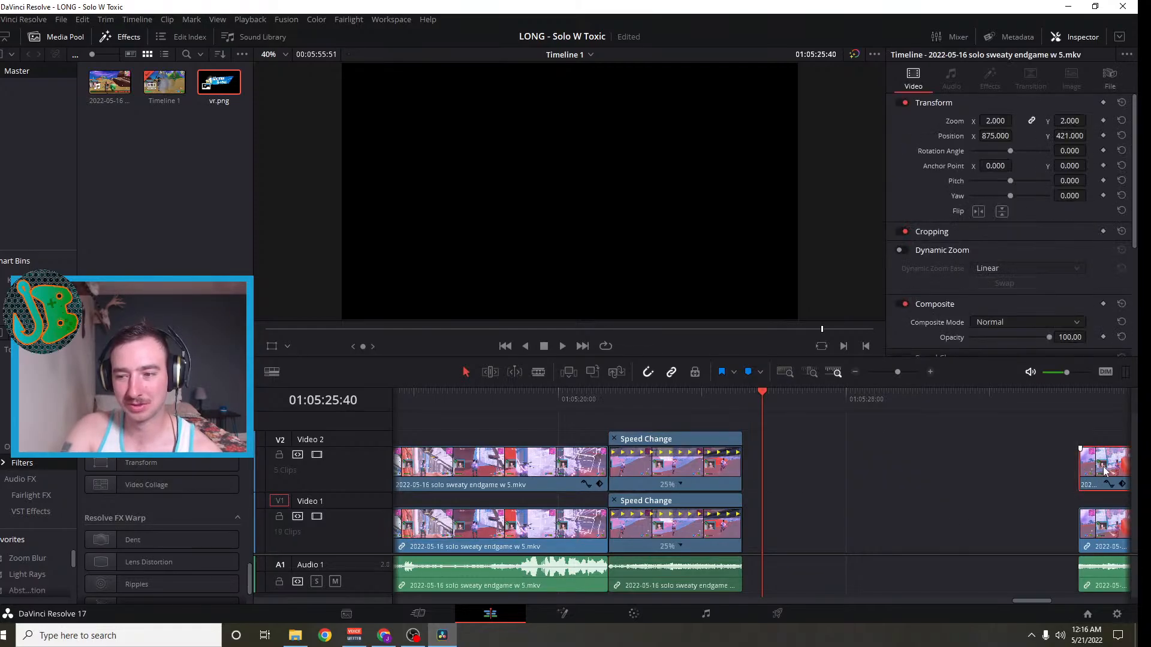
drag(1089, 469, 749, 490)
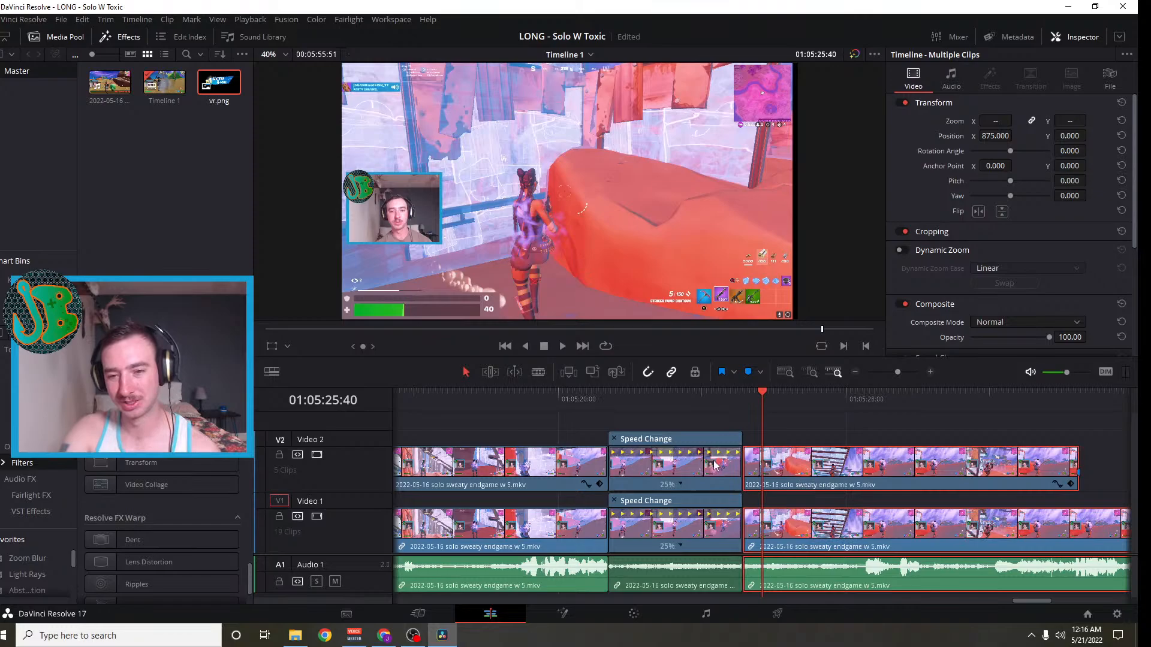
Hide the retime controls on both slowed clips and scrub ahead to 01:05:30:28 in the fight
click(613, 439)
click(613, 501)
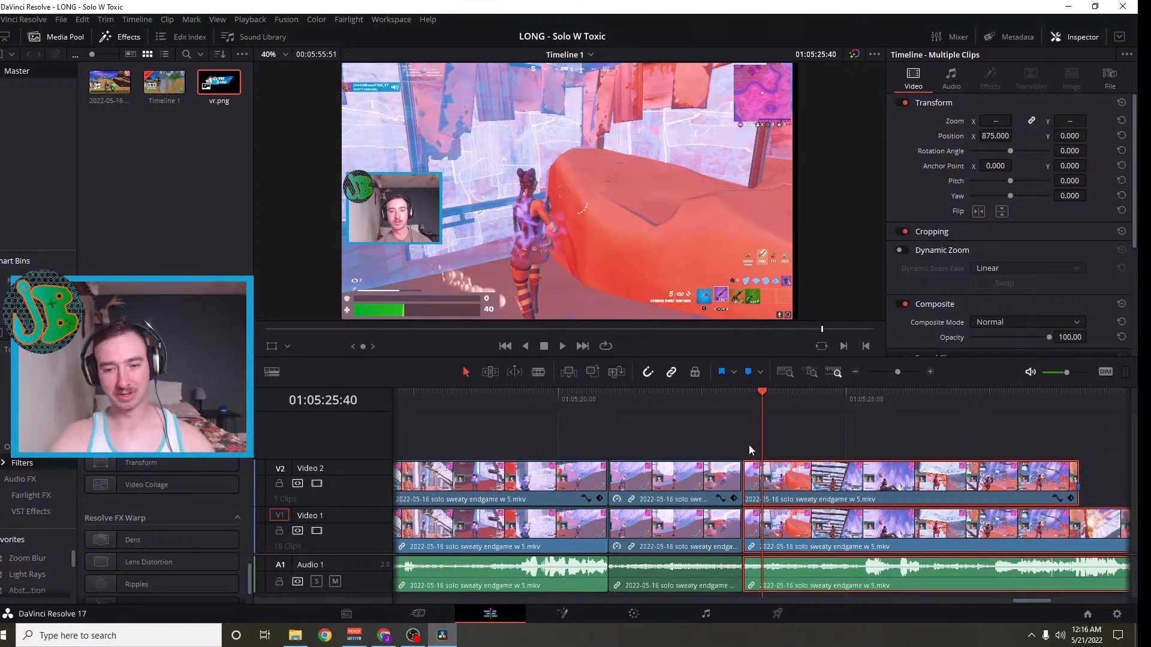
drag(763, 392, 934, 430)
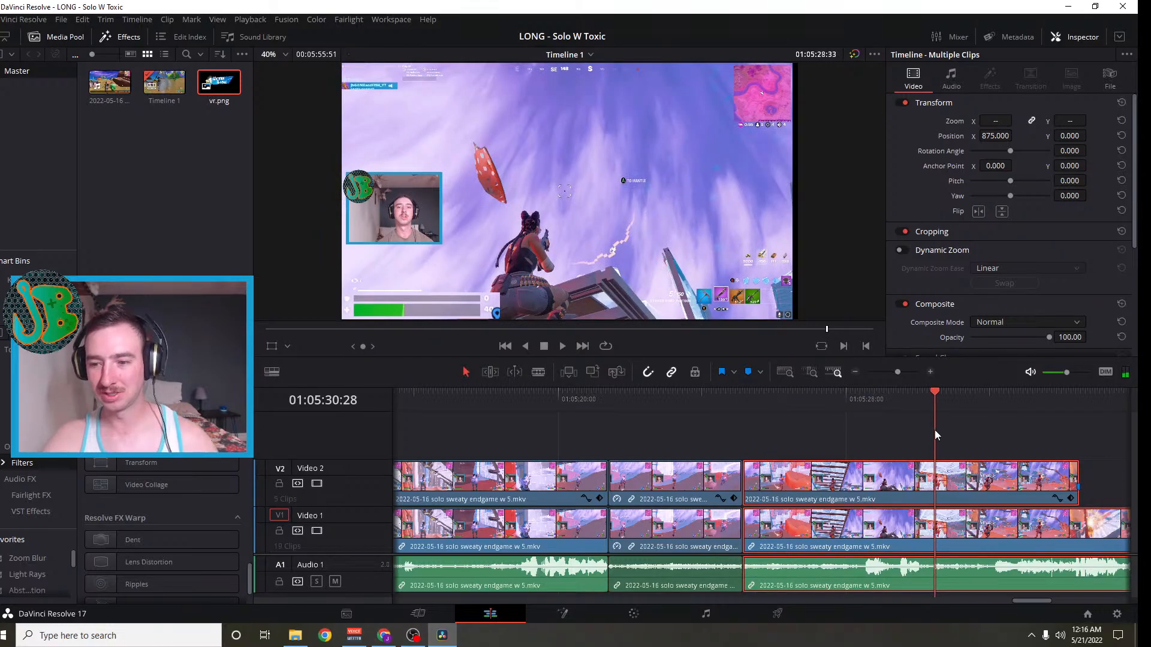
Close the gap on Video 2 by moving the last overlay clip back against the end of the preceding overlay clip
click(855, 372)
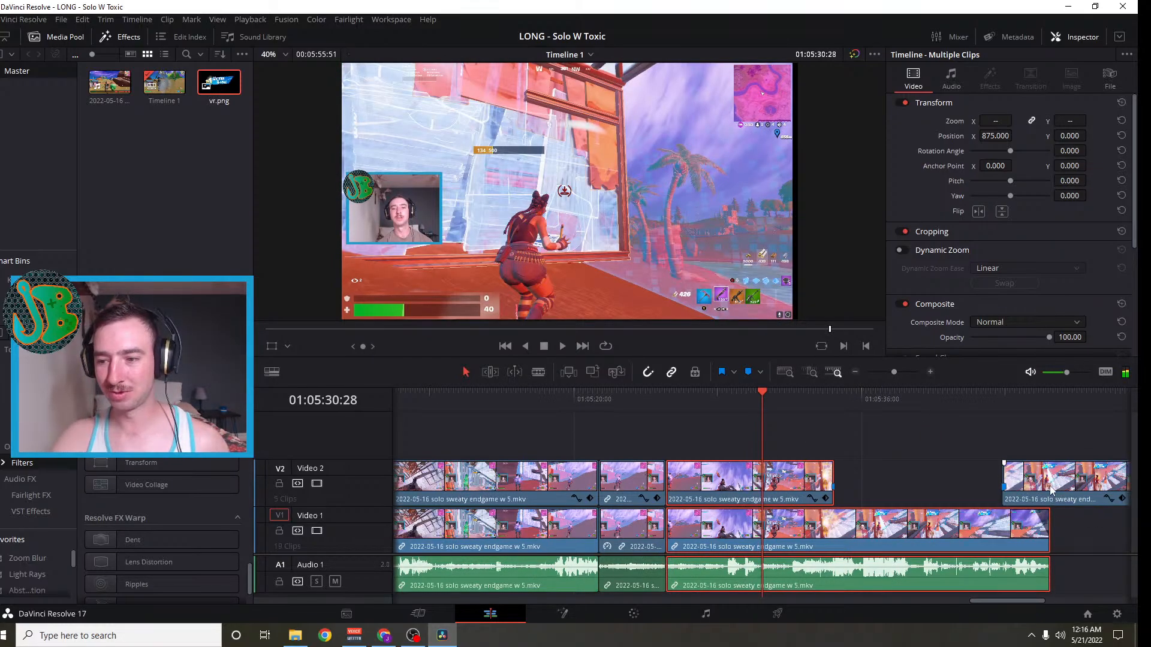
drag(1063, 489, 889, 488)
click(764, 407)
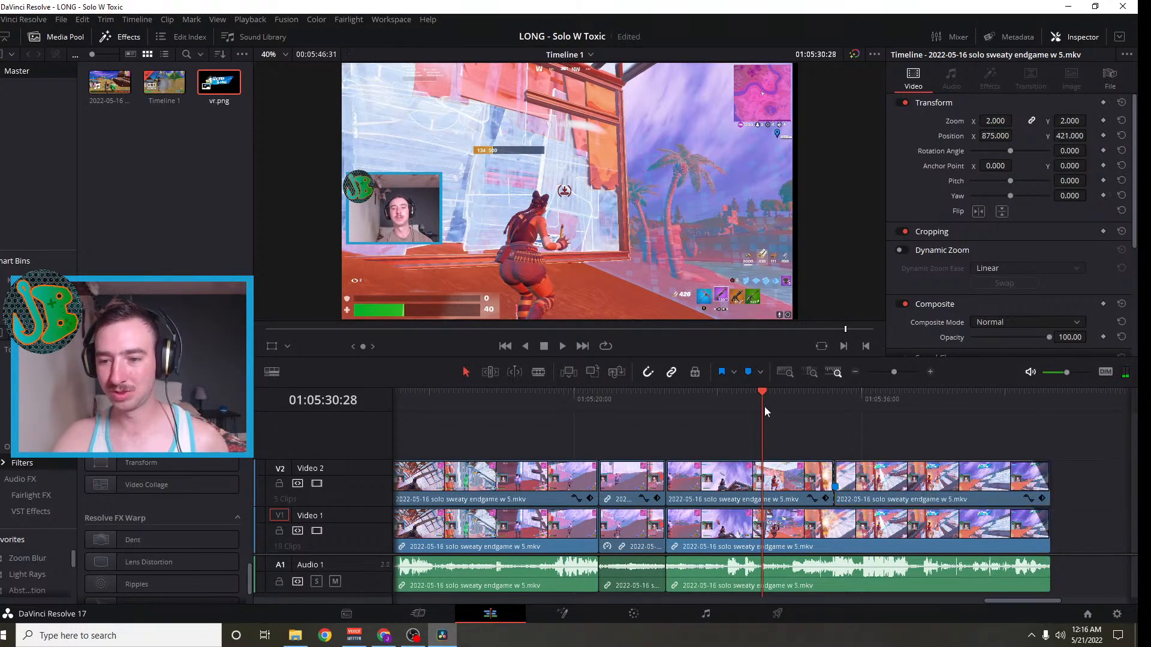
Find the start of the final shots and split the Video 2 and Video 1 clips with their audio at 01:05:32:20
drag(761, 391, 795, 444)
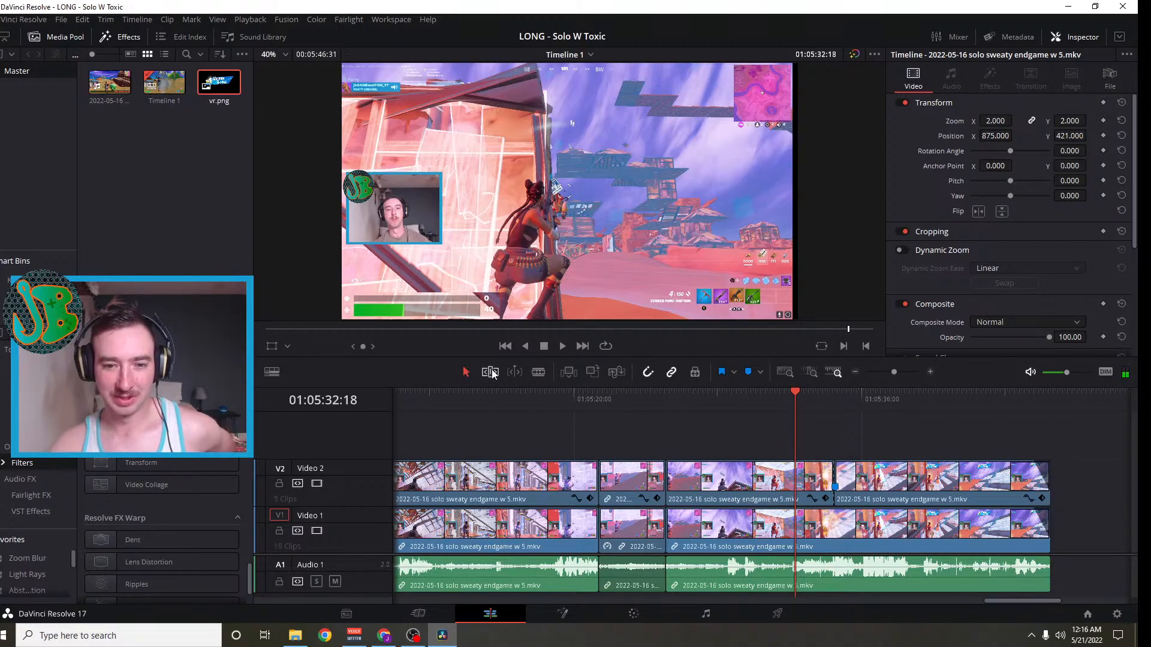
mouse_move(795, 444)
mouse_down()
mouse_move(781, 444)
mouse_move(801, 444)
mouse_up()
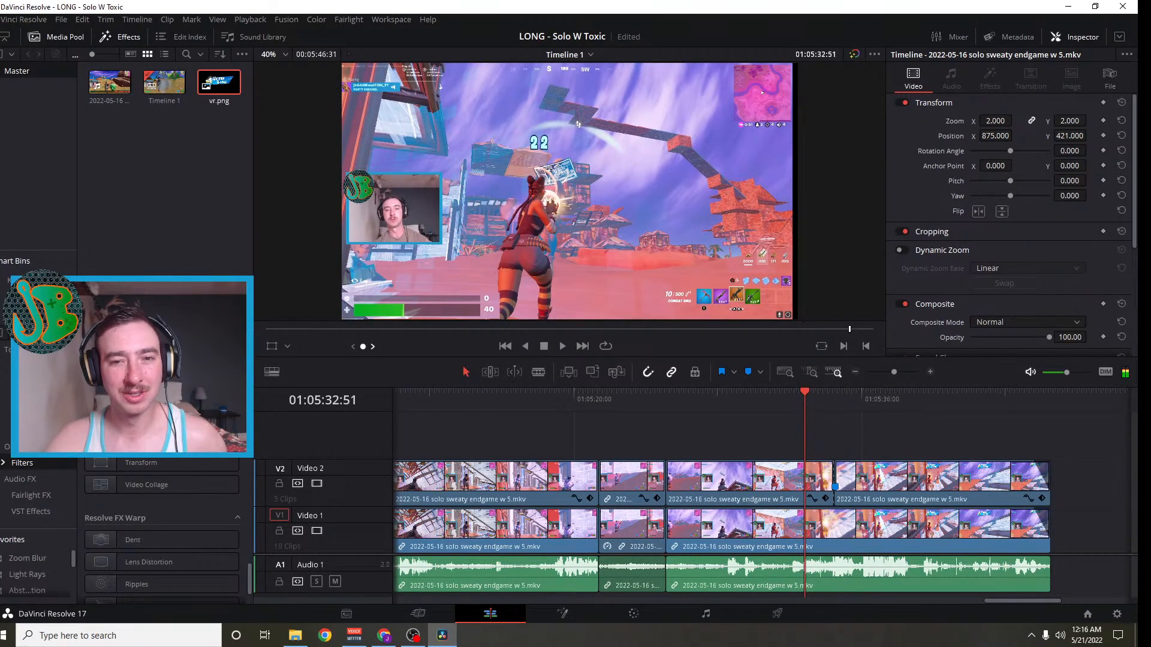
drag(809, 444, 824, 444)
key(j)
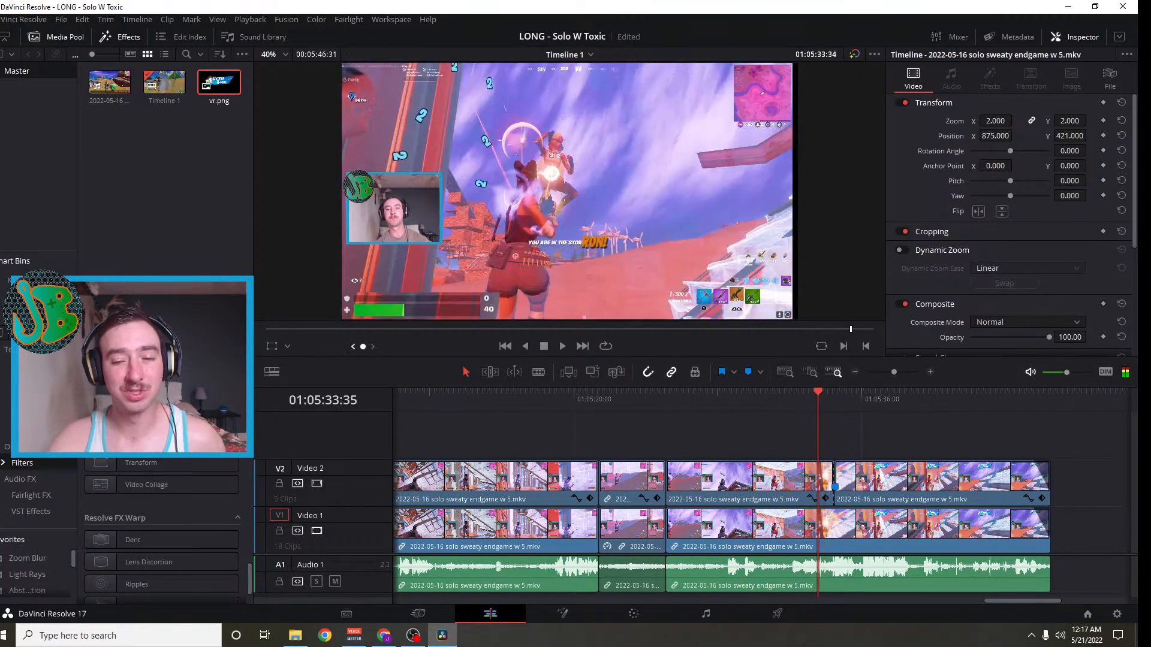
mouse_move(363, 346)
mouse_down()
mouse_move(385, 346)
mouse_move(371, 346)
mouse_up()
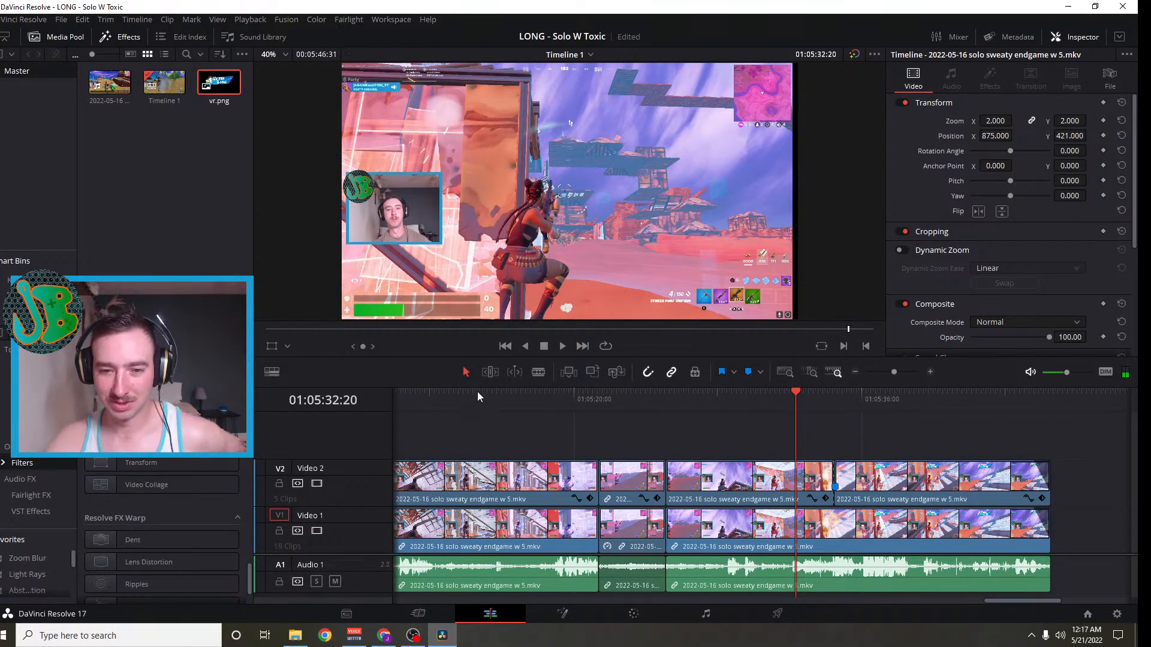
click(797, 479)
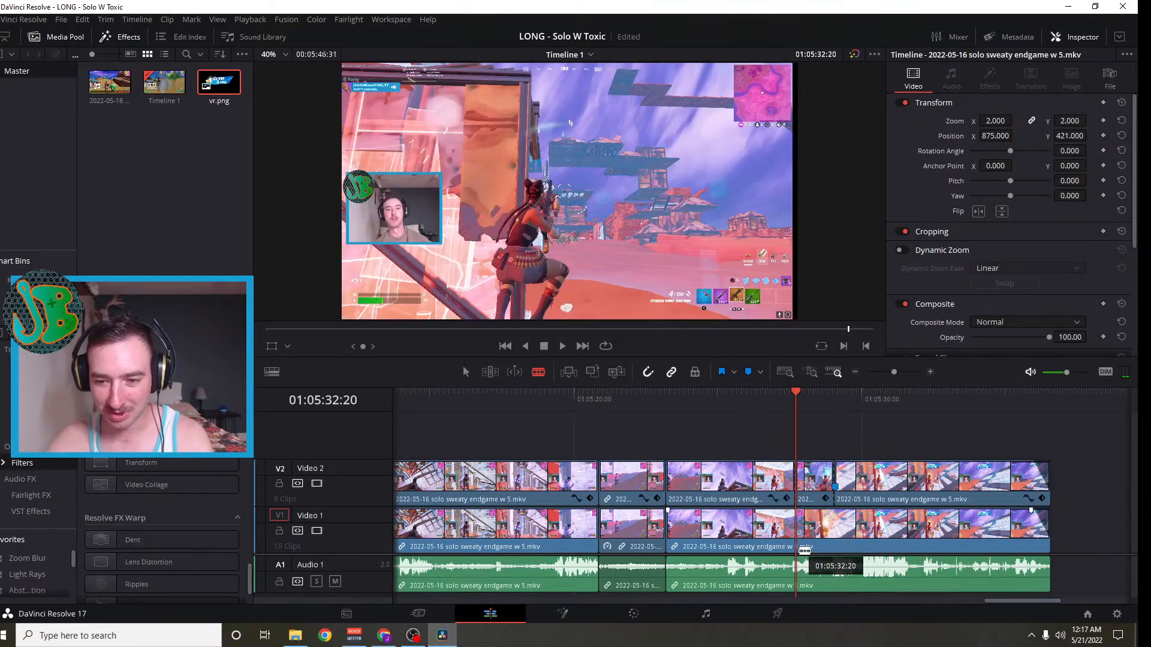
click(797, 530)
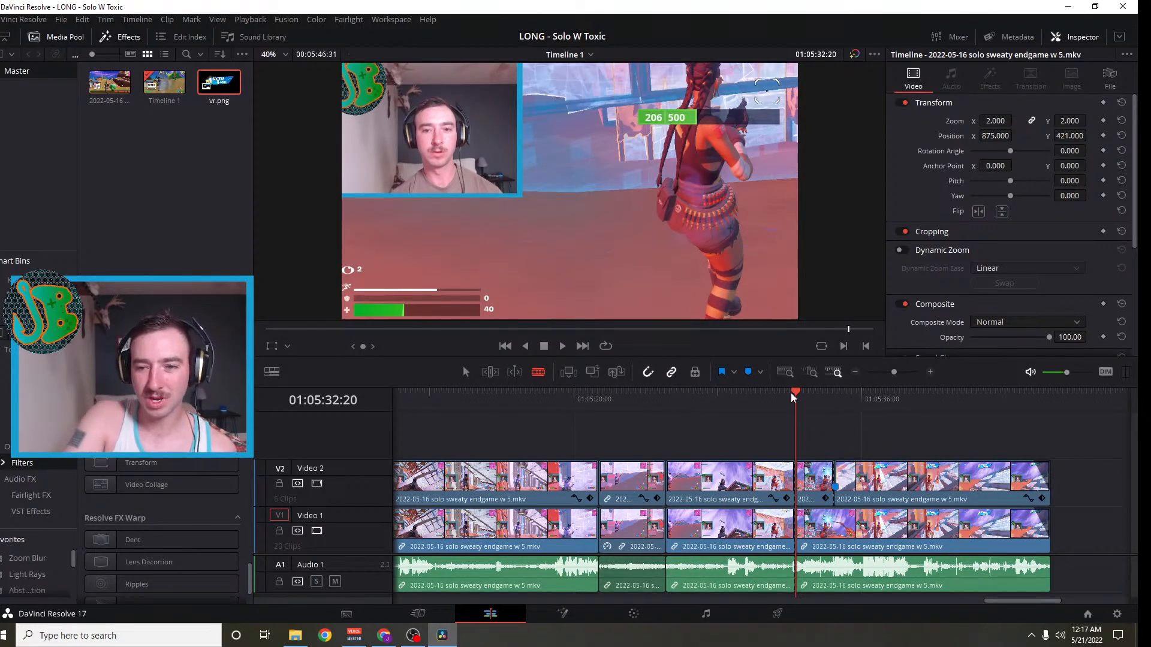
Play through the final elimination and split the clips on both video tracks at 01:05:33:49
key(space)
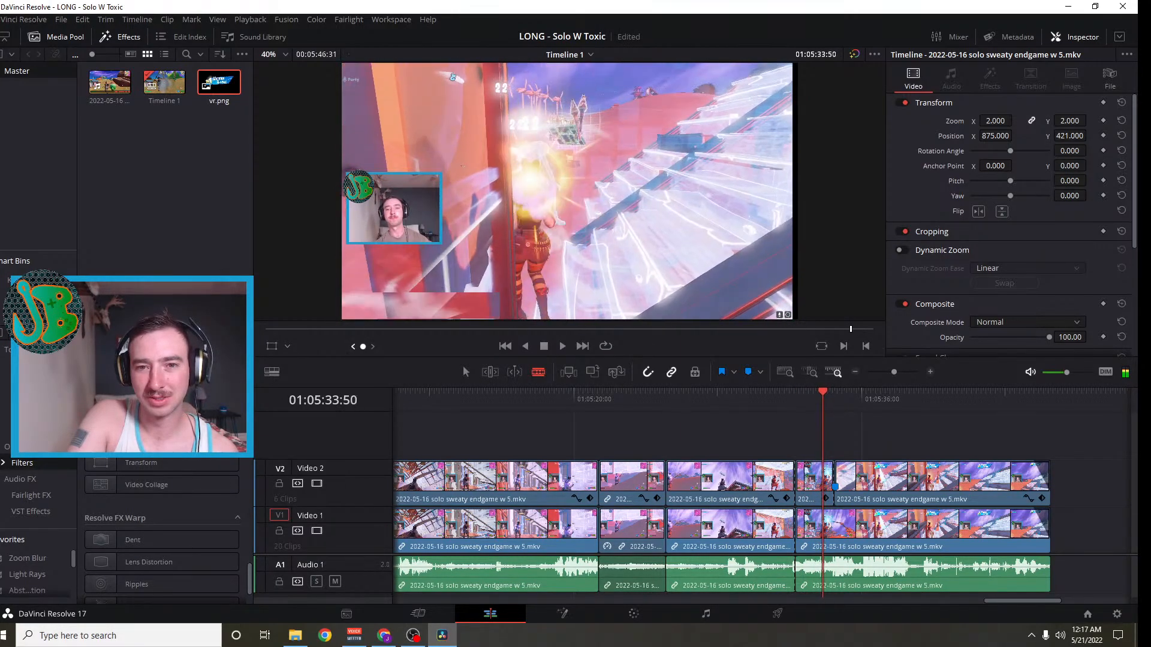
click(828, 477)
click(823, 521)
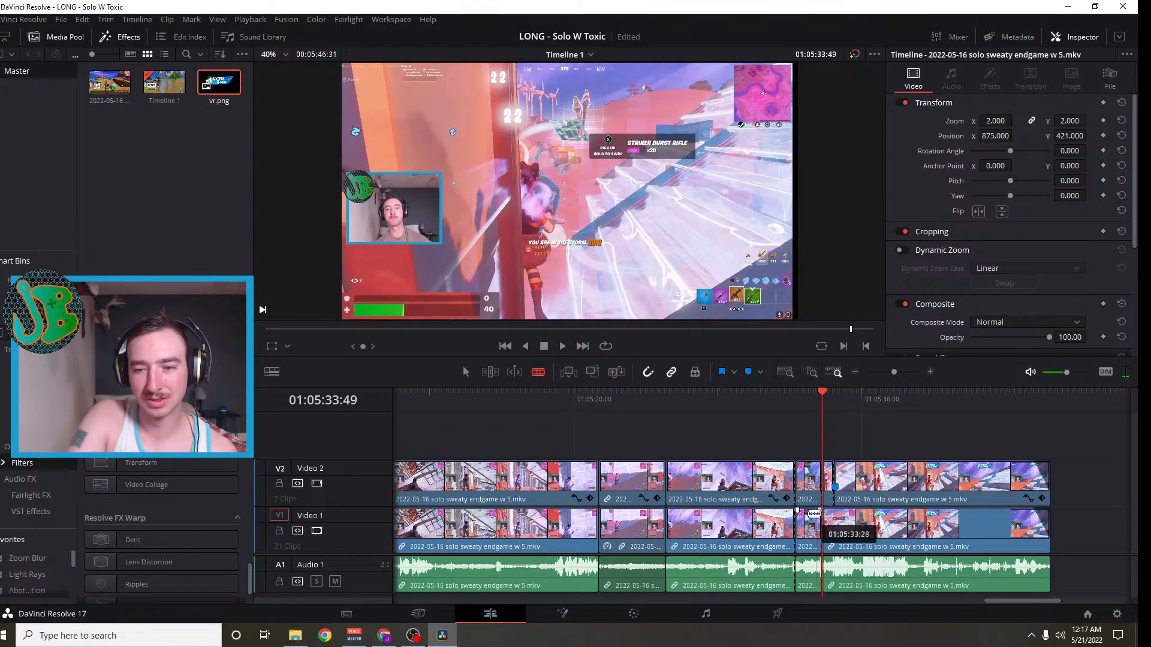
Move the video and audio clips following the 01:05:33:49 cut further along the timeline to make room after the elimination segment
click(465, 371)
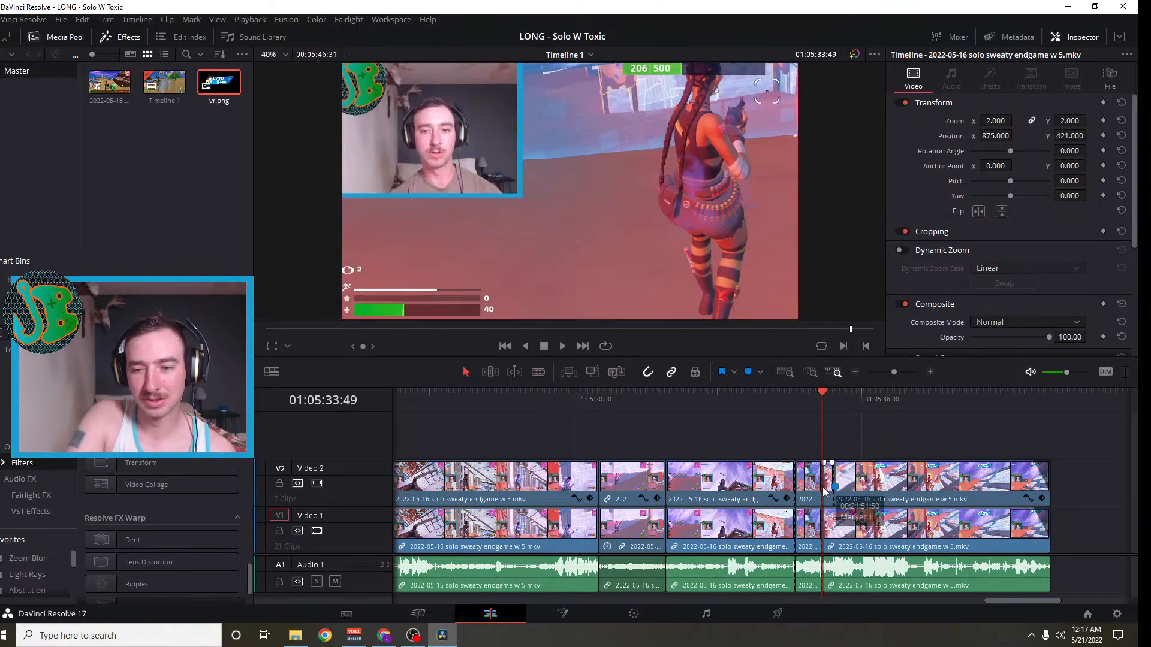
click(872, 485)
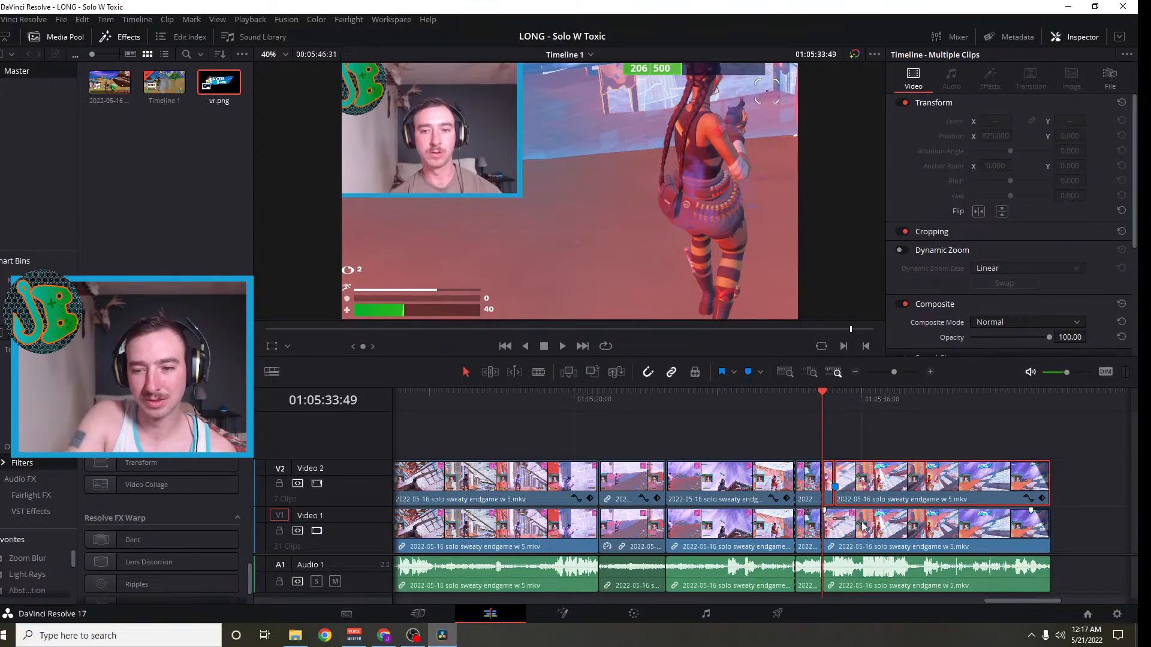
drag(863, 526, 1078, 532)
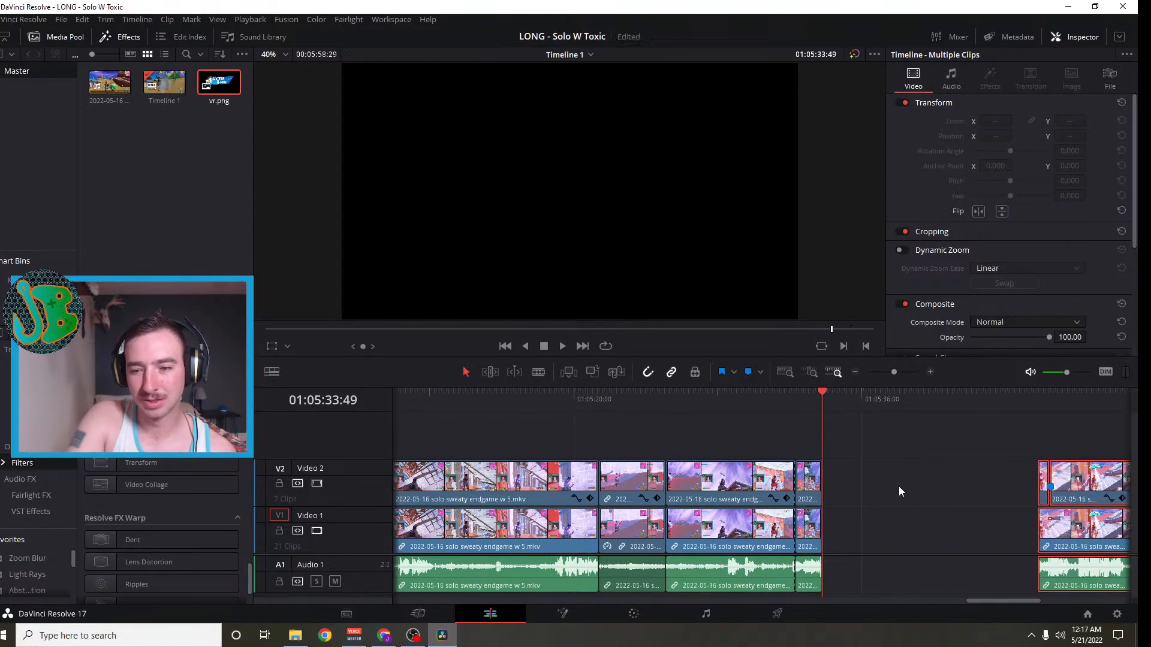
Link the Video 2 and Video 1 clips of the elimination segment starting at 01:05:32:20, including its audio
drag(822, 397, 796, 394)
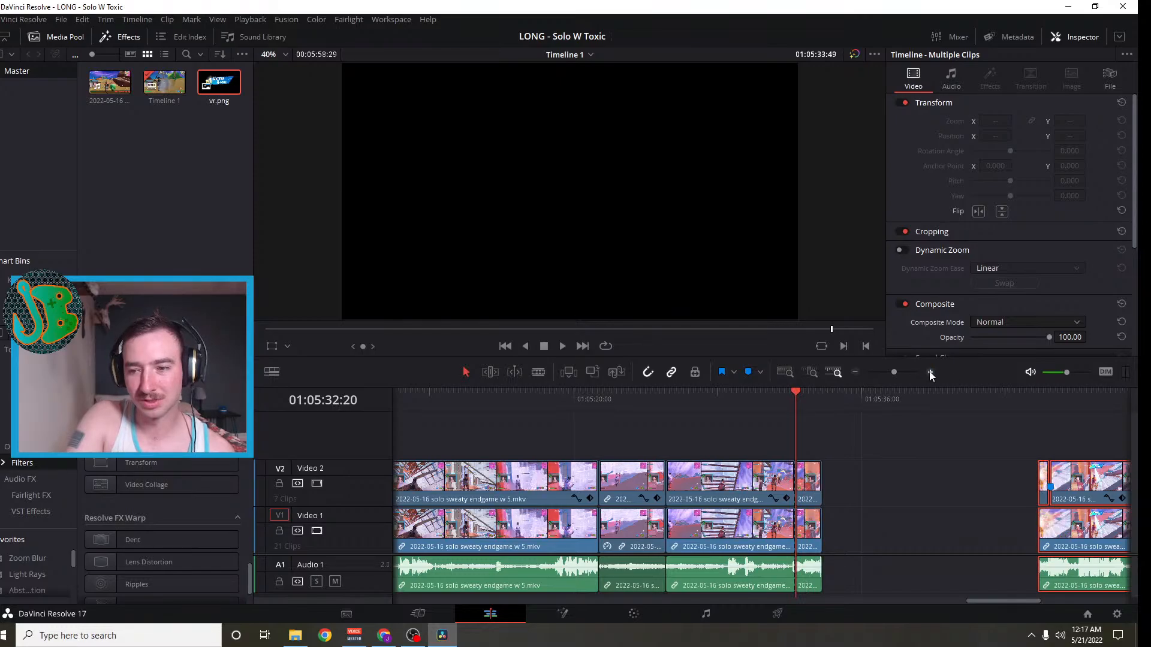
click(930, 372)
click(929, 372)
click(801, 494)
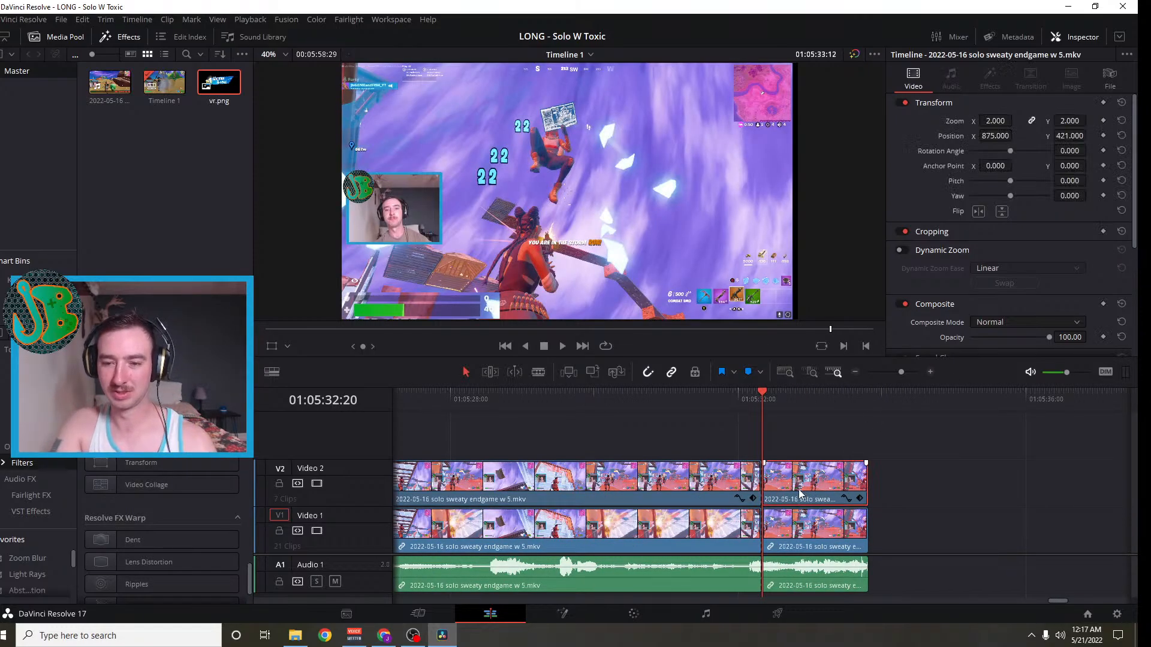
ctrl+click(818, 526)
right_click(815, 527)
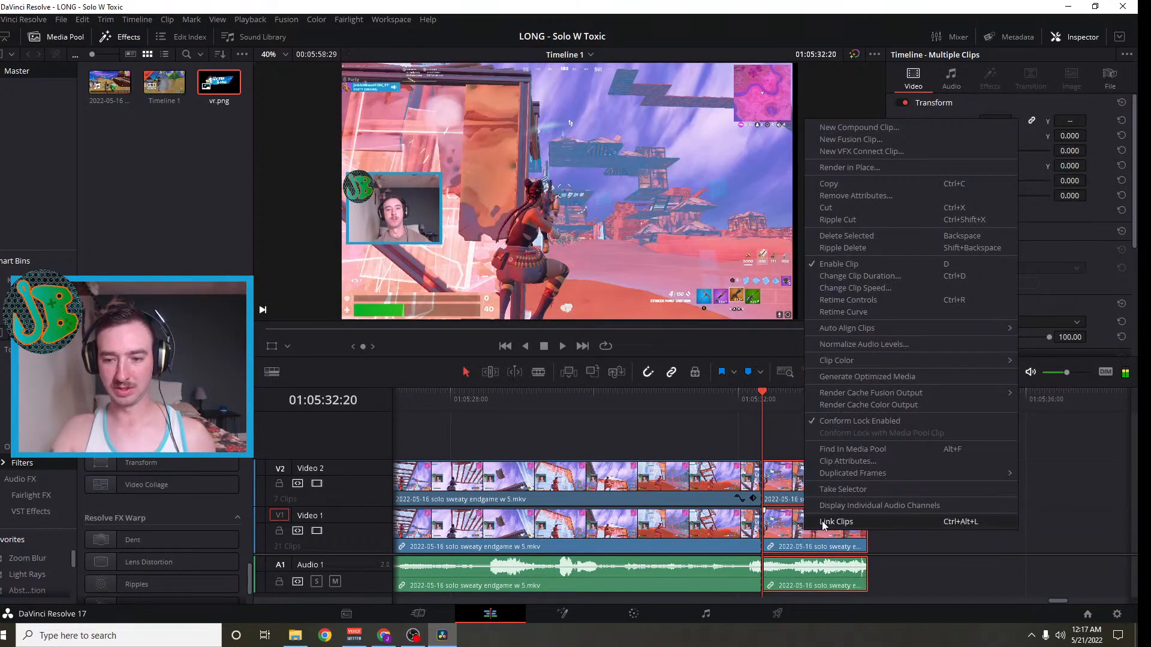
click(823, 525)
right_click(811, 489)
click(787, 495)
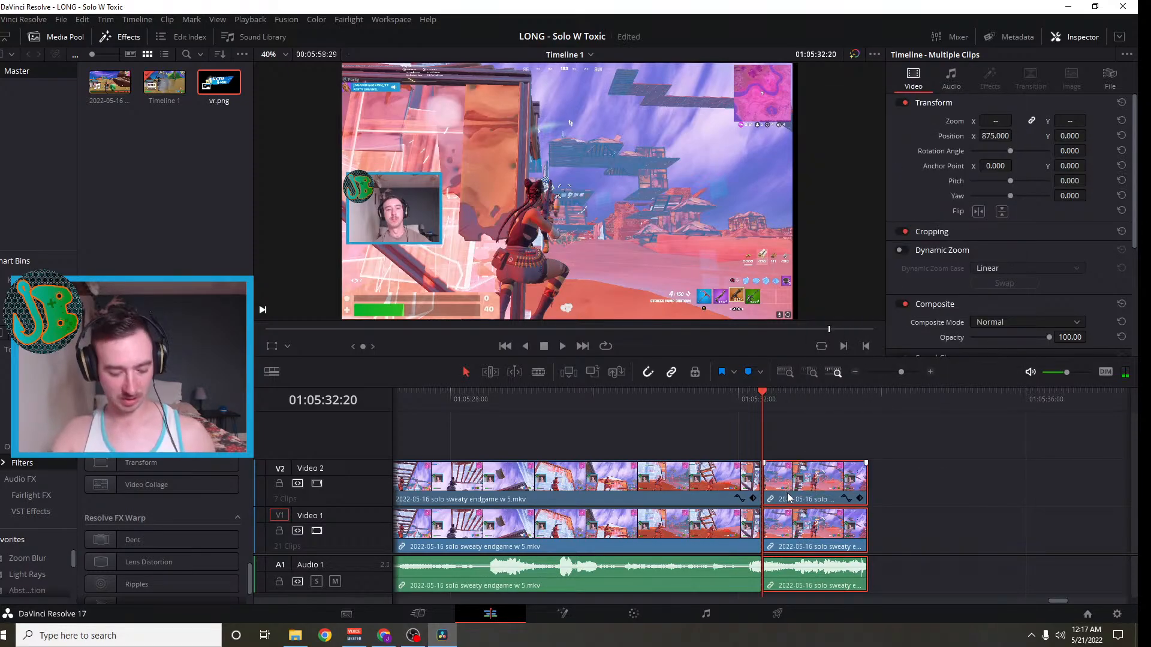
Slow the linked elimination segment to 50% speed and play it back from 01:05:31:27
key(ctrl+r)
click(821, 484)
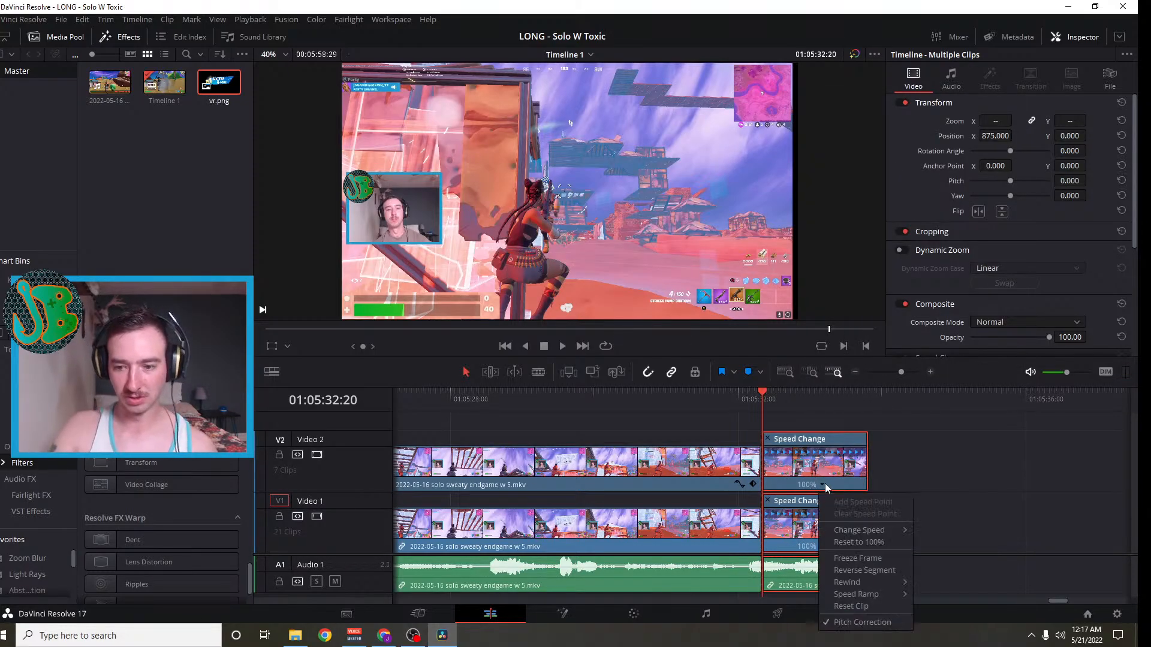
mouse_move(864, 531)
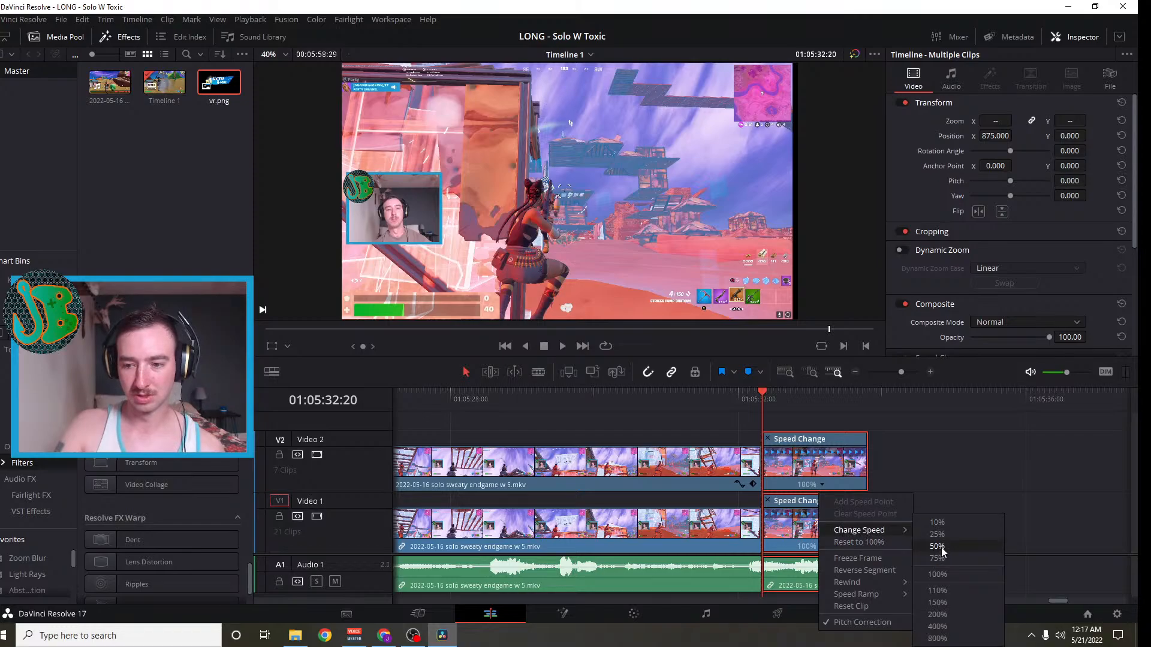
click(936, 547)
drag(754, 395, 486, 351)
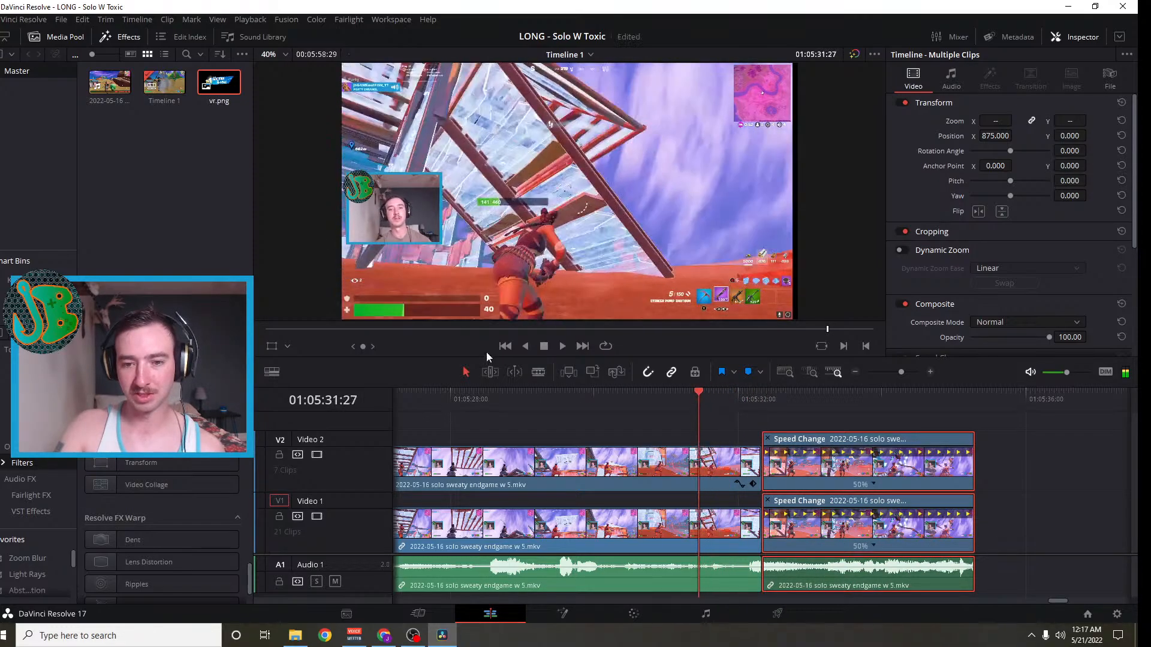
click(563, 346)
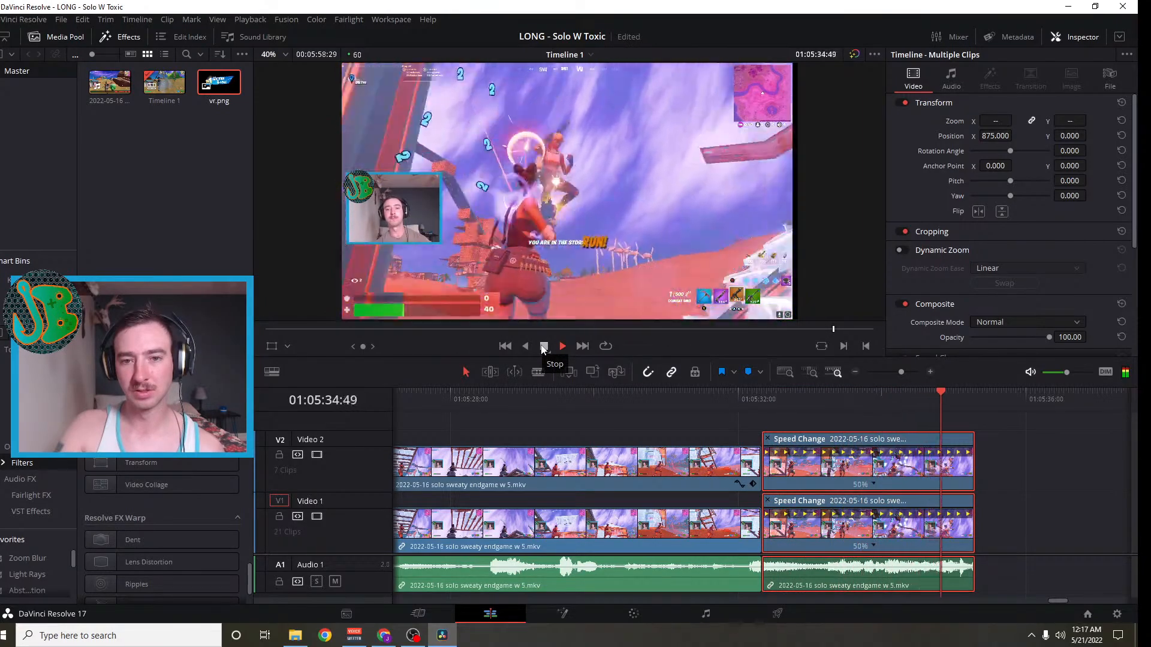
click(543, 347)
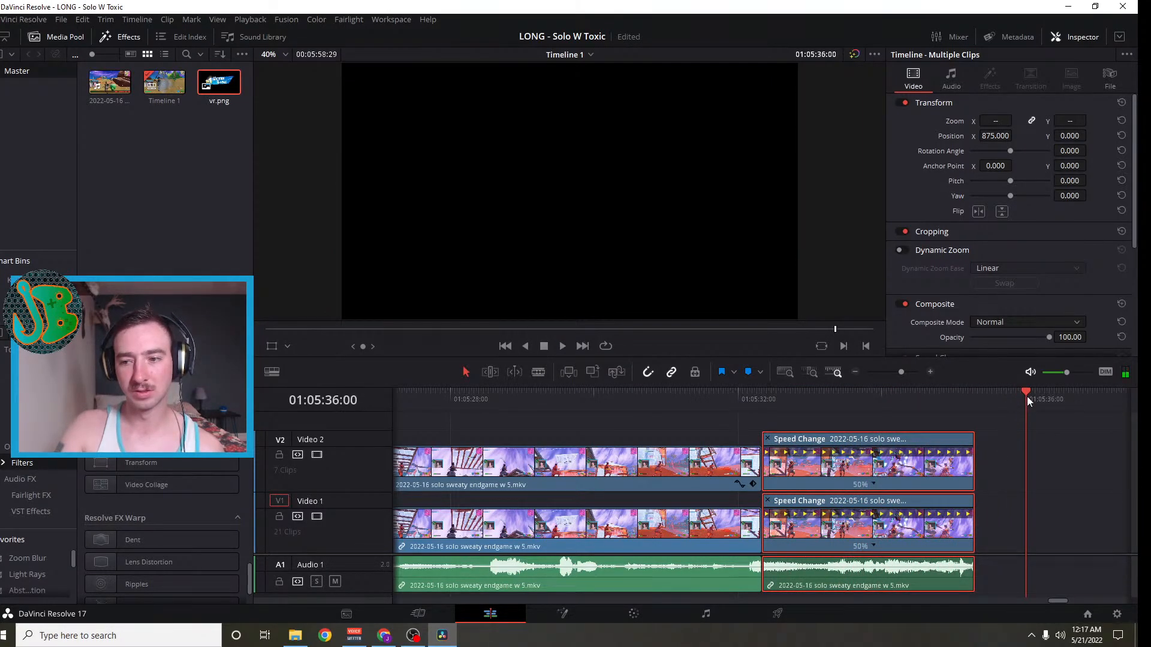
Move the remaining Video 2, Video 1 and audio clips back against the end of the slowed elimination segment
click(855, 372)
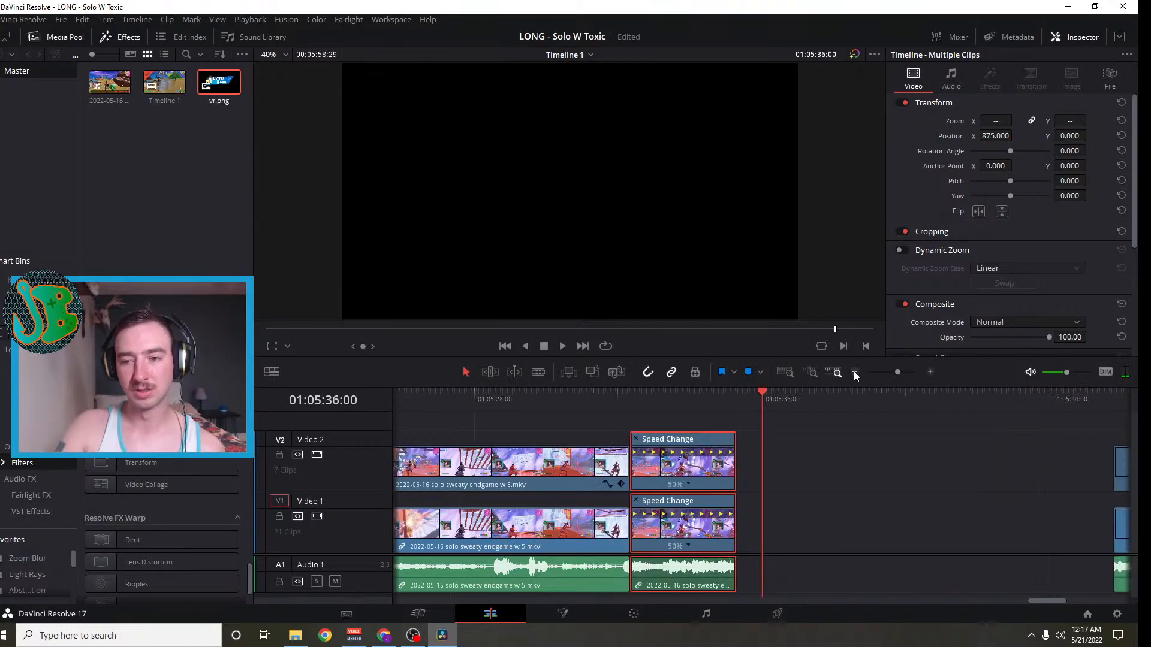
click(1120, 484)
click(1115, 517)
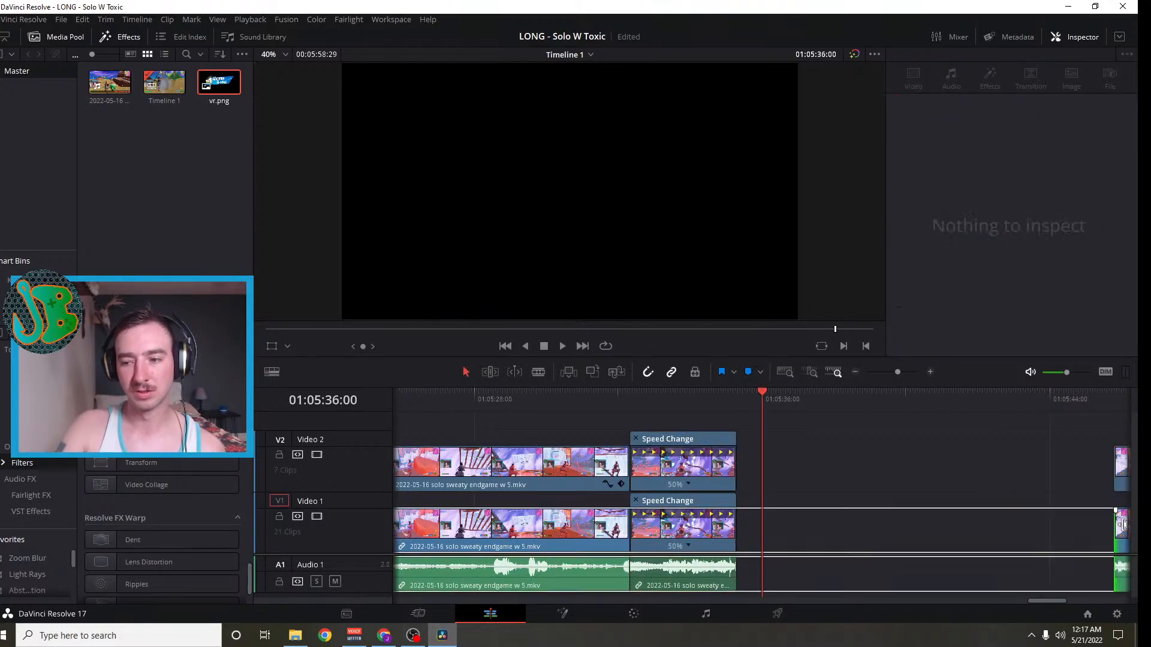
scroll(875, 504, right, 2)
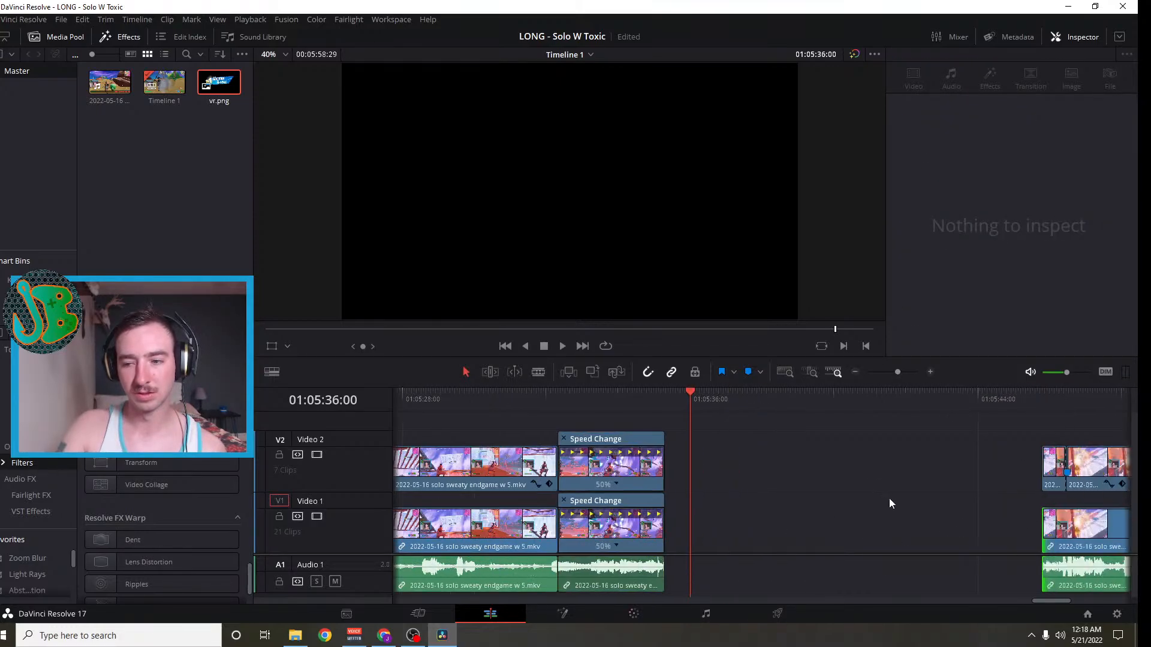
click(1055, 473)
ctrl+click(1091, 474)
drag(1069, 529, 714, 498)
Play the slowed elimination into the Victory Royale ending and scrub through the closing webcam footage to 01:05:40:16
drag(689, 393, 397, 397)
click(562, 347)
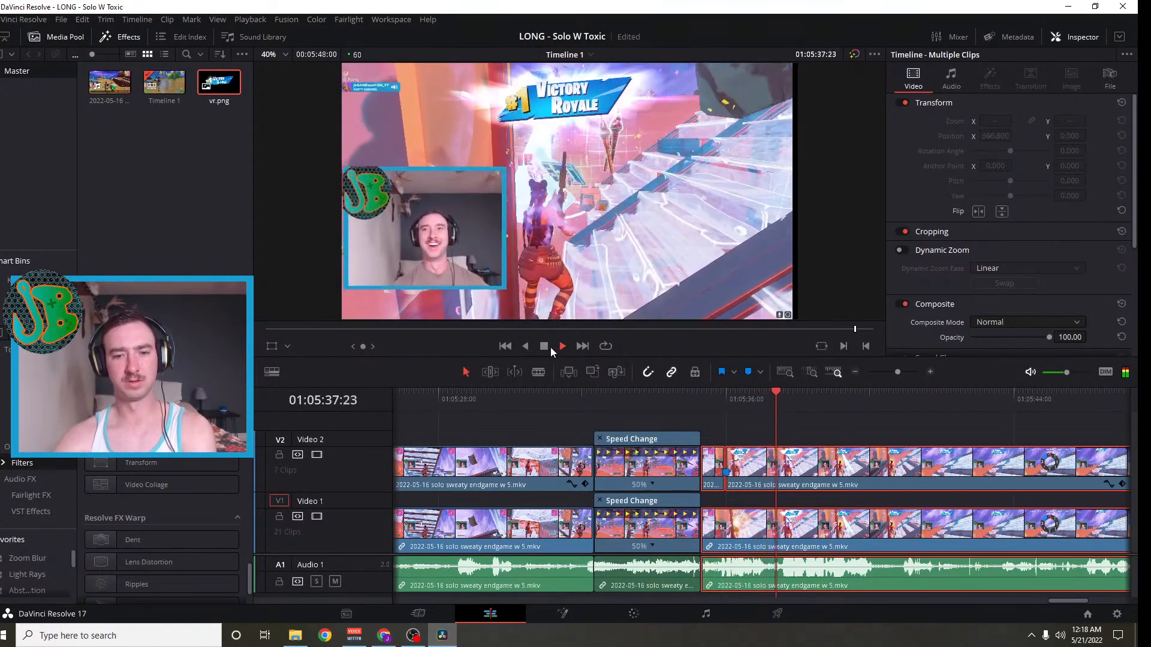
click(547, 347)
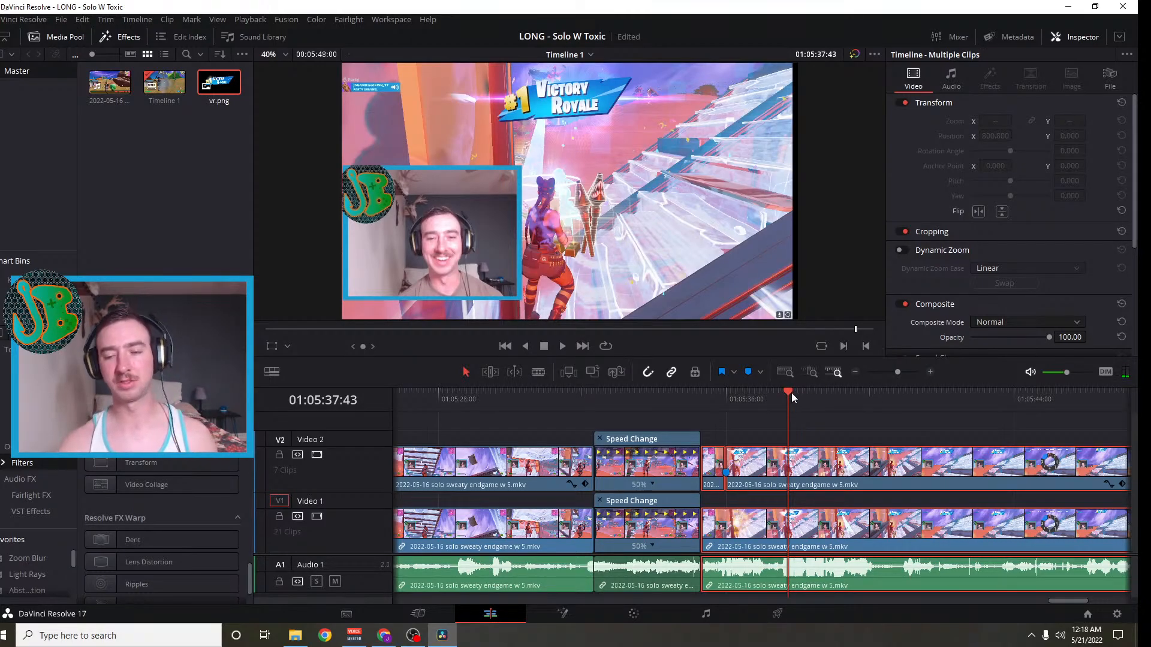
click(854, 372)
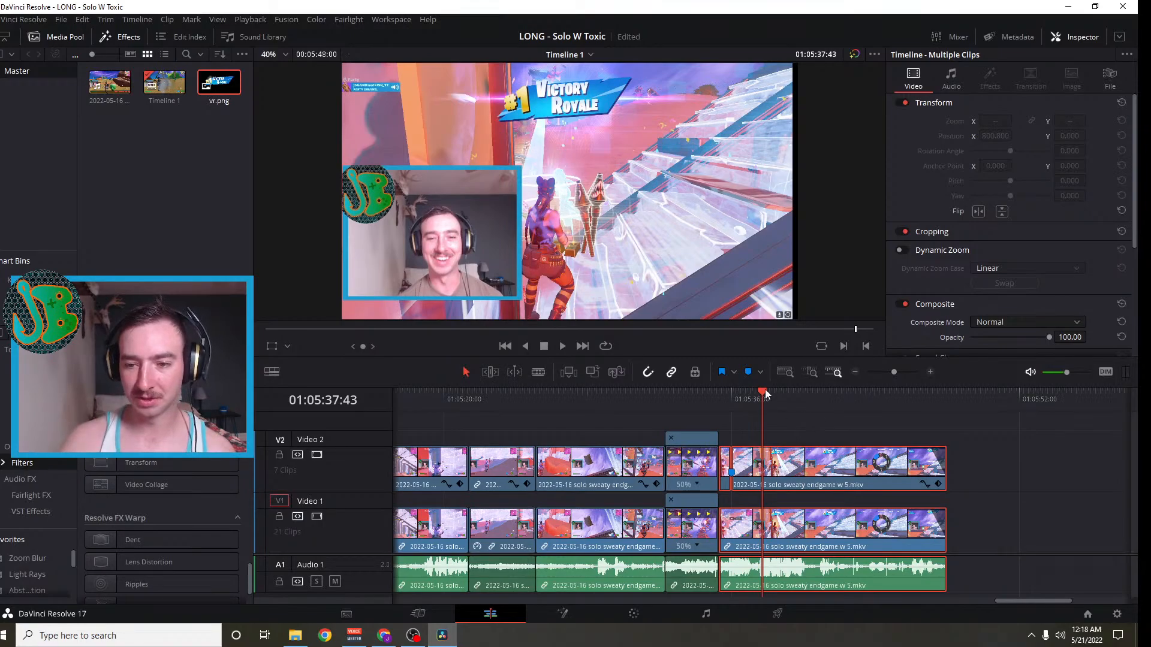
mouse_move(764, 392)
mouse_down()
mouse_move(740, 392)
mouse_move(775, 397)
mouse_move(779, 411)
mouse_move(567, 424)
mouse_move(690, 430)
mouse_move(749, 457)
mouse_move(905, 461)
mouse_move(809, 462)
mouse_up()
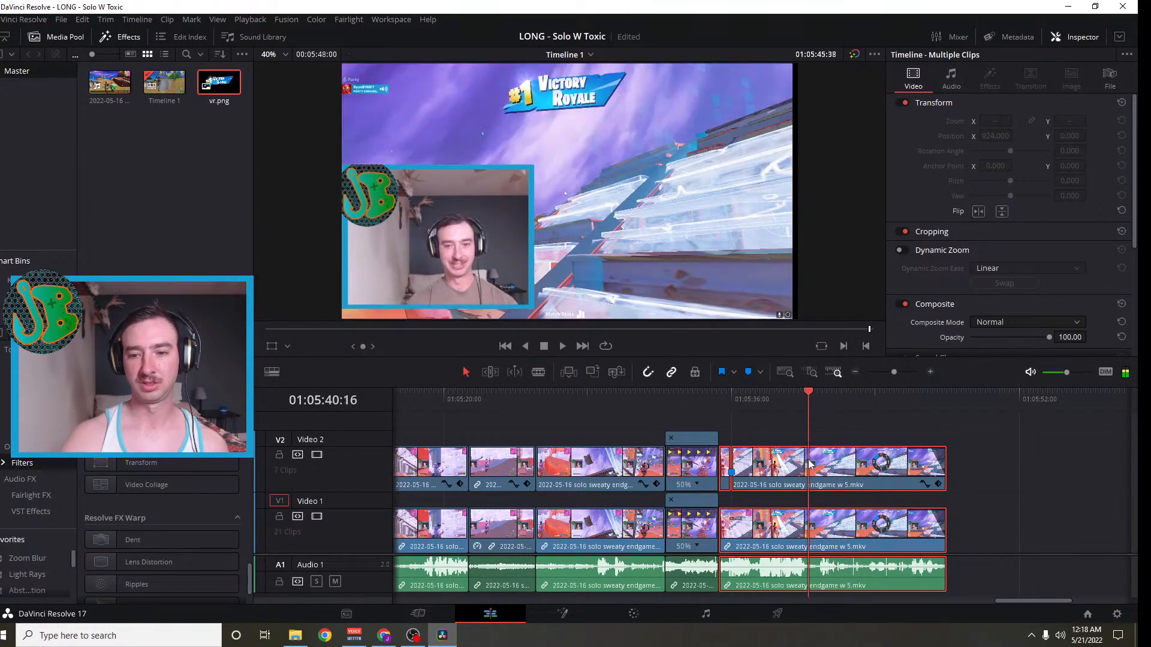
Hide the retime controls on both clips of the slowed elimination segment and scrub back to 01:05:18:40
click(854, 372)
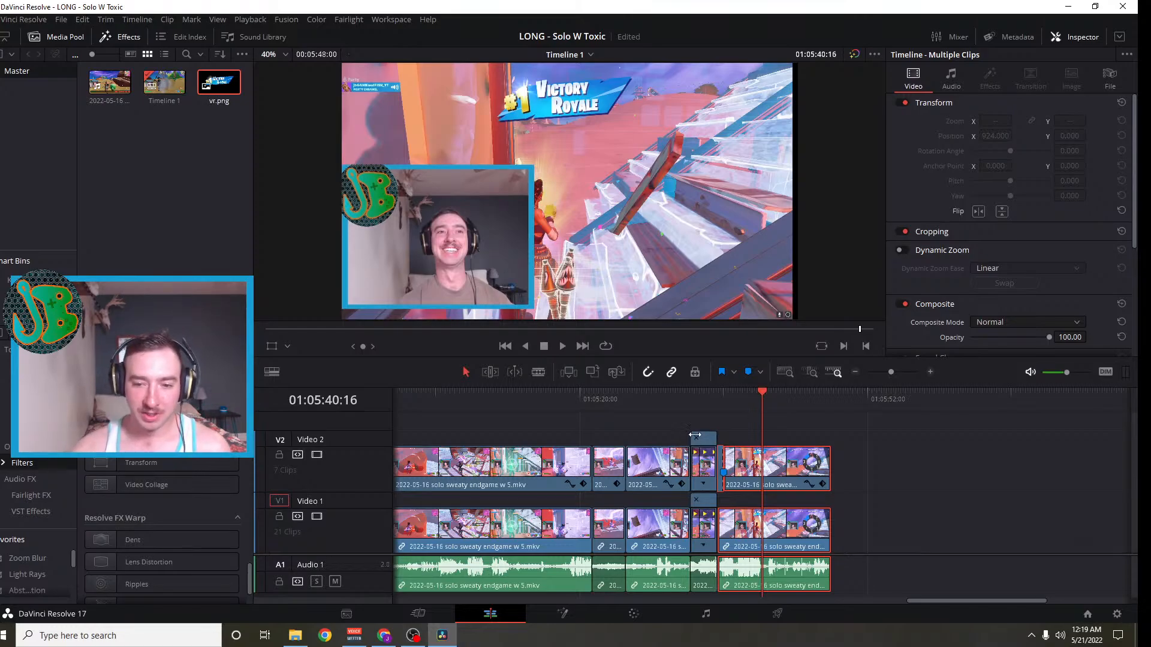
click(695, 500)
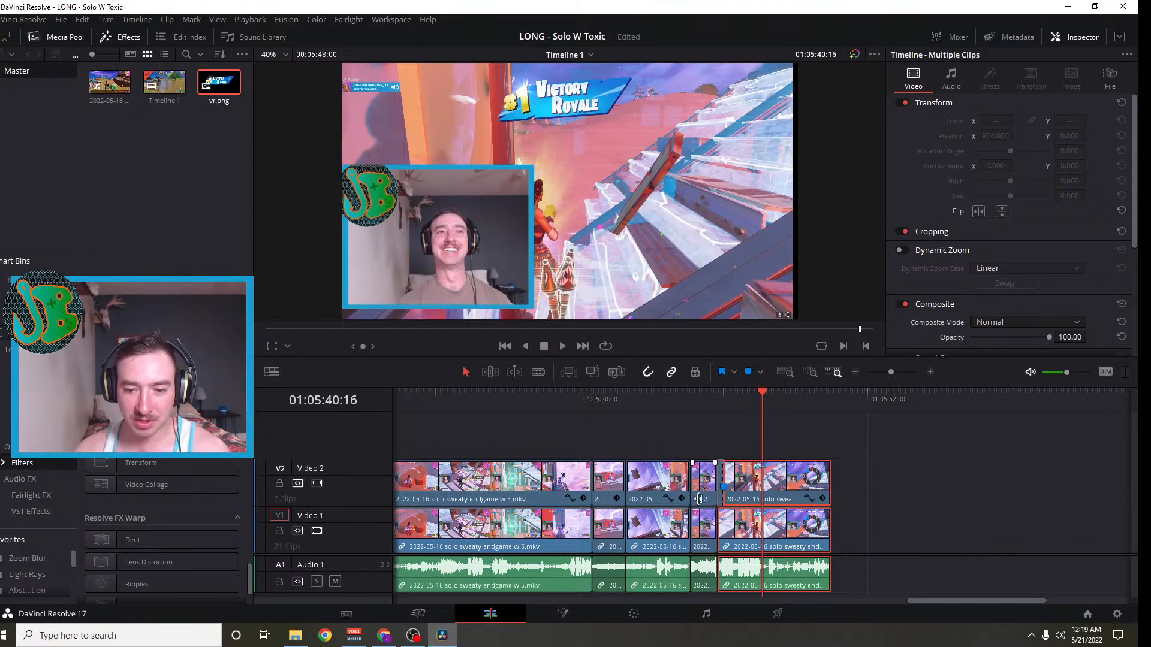
drag(761, 388, 569, 510)
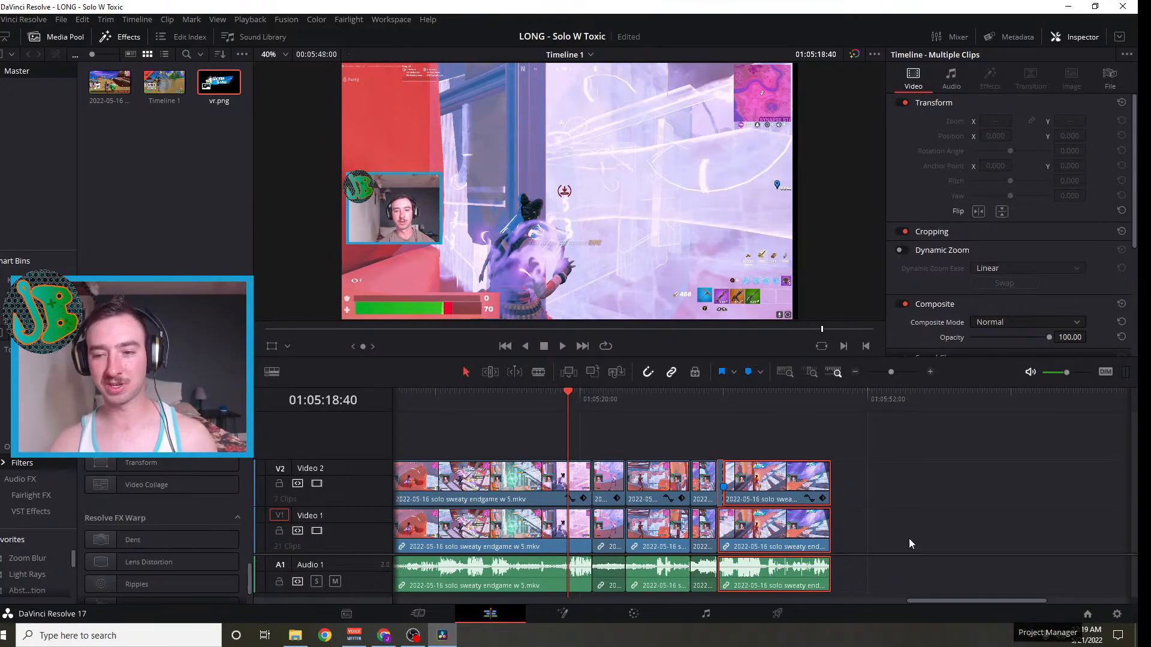
Review the earlier endgame footage back to 01:05:09:00, then the early gameplay around 01:01:07:56
drag(572, 395, 520, 433)
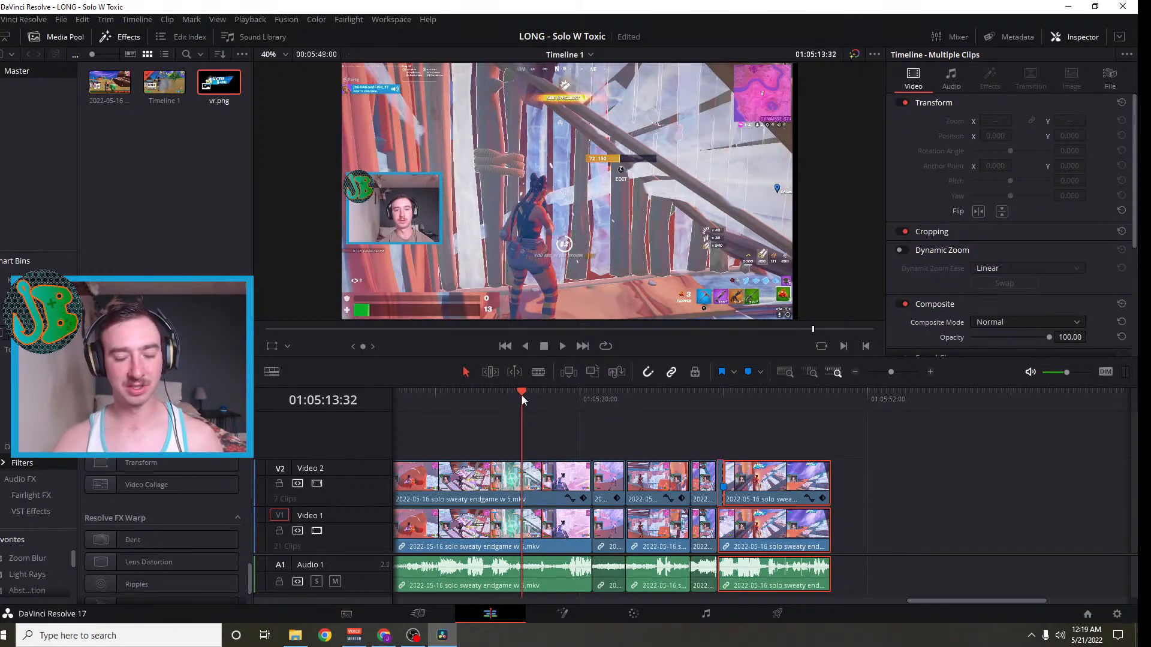
drag(522, 394, 480, 411)
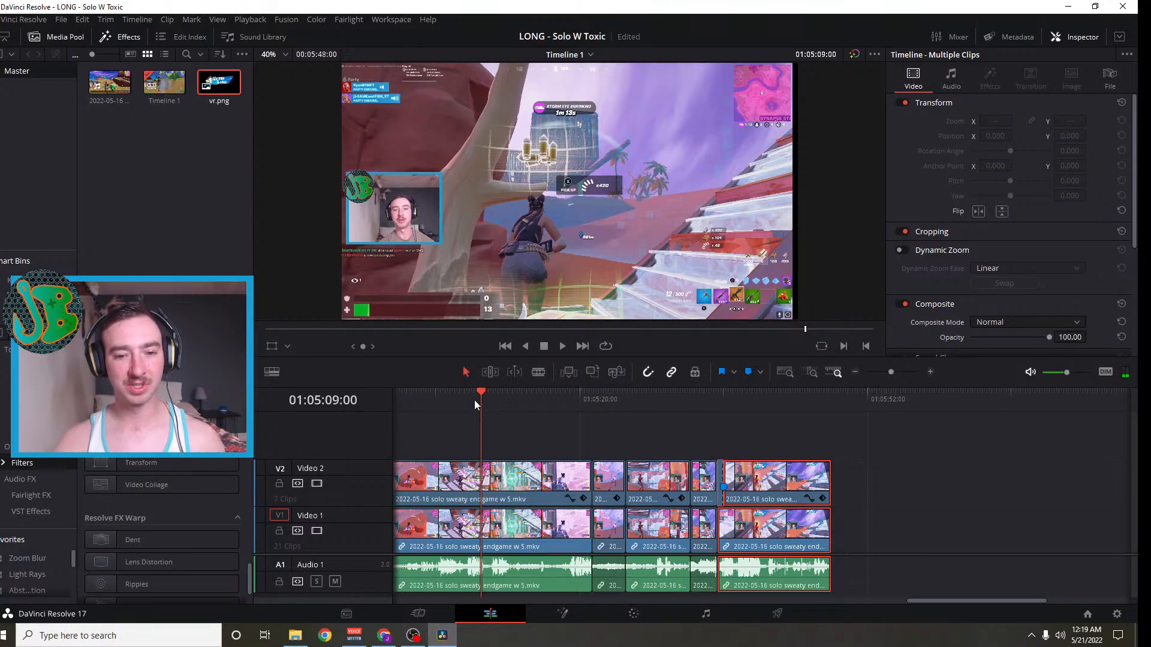
drag(479, 390, 1004, 473)
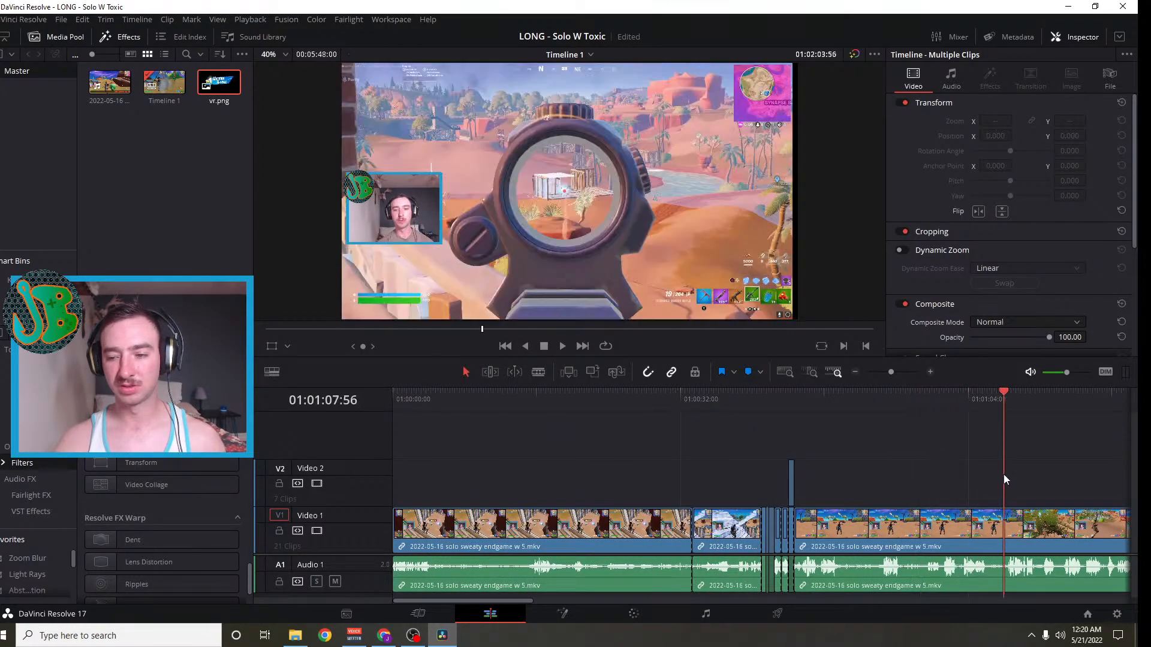
Review the footage on both sides of the Video 1 cut at 01:01:26:28 by playing and scrubbing across it
click(854, 371)
click(699, 390)
drag(704, 398, 765, 411)
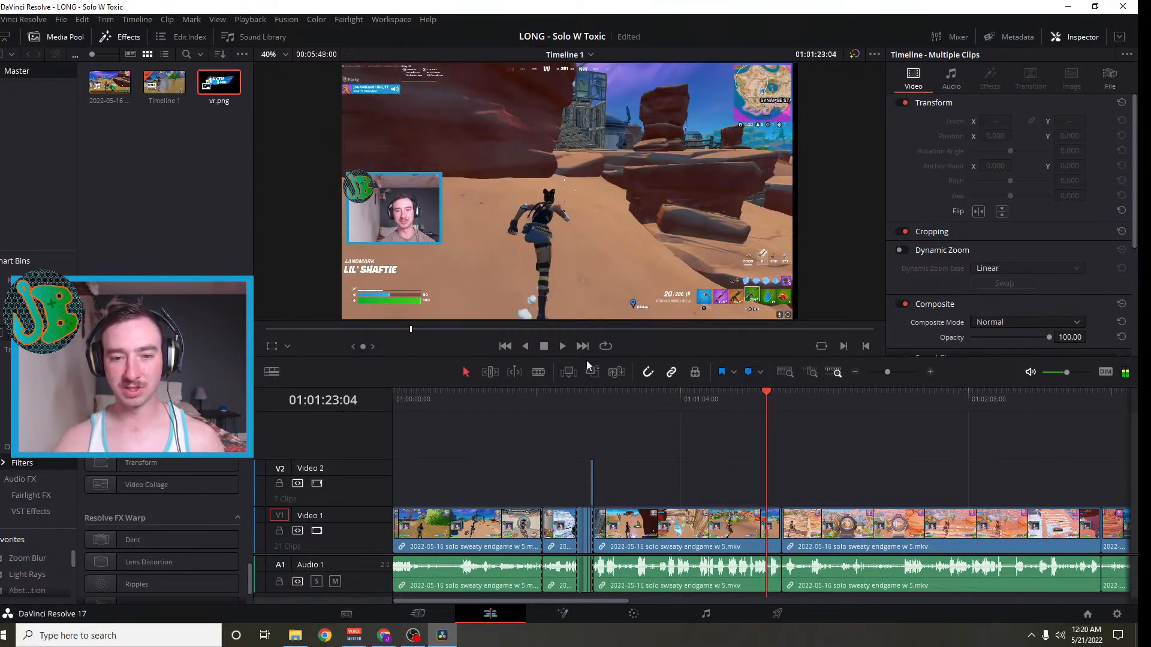
click(562, 347)
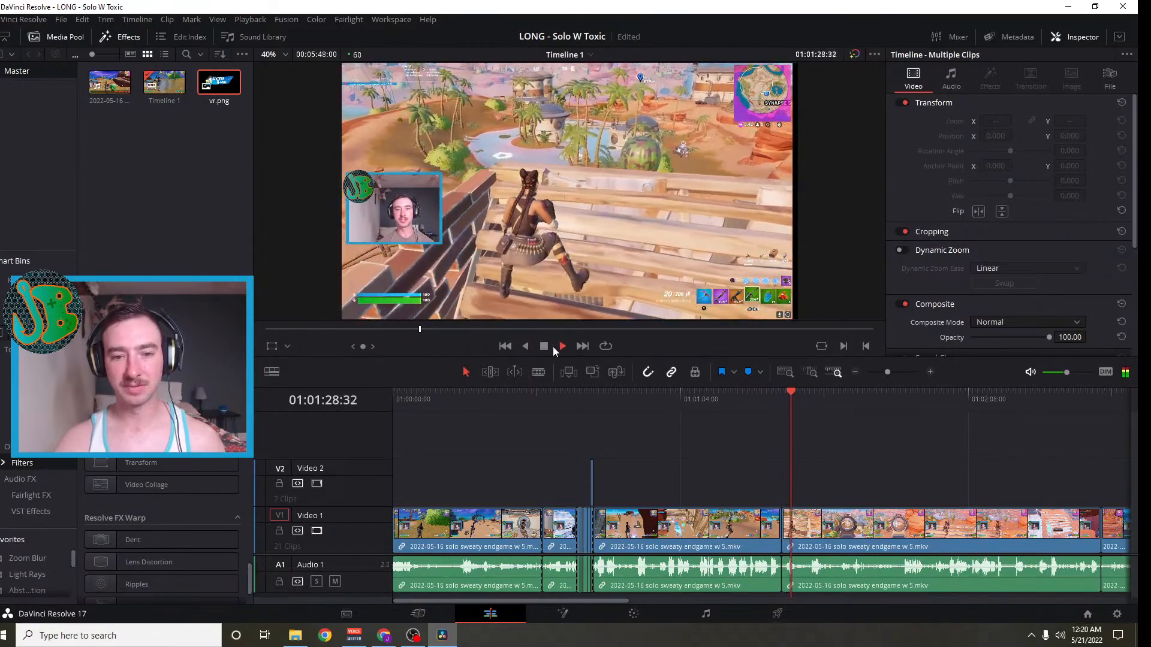
click(552, 346)
click(781, 394)
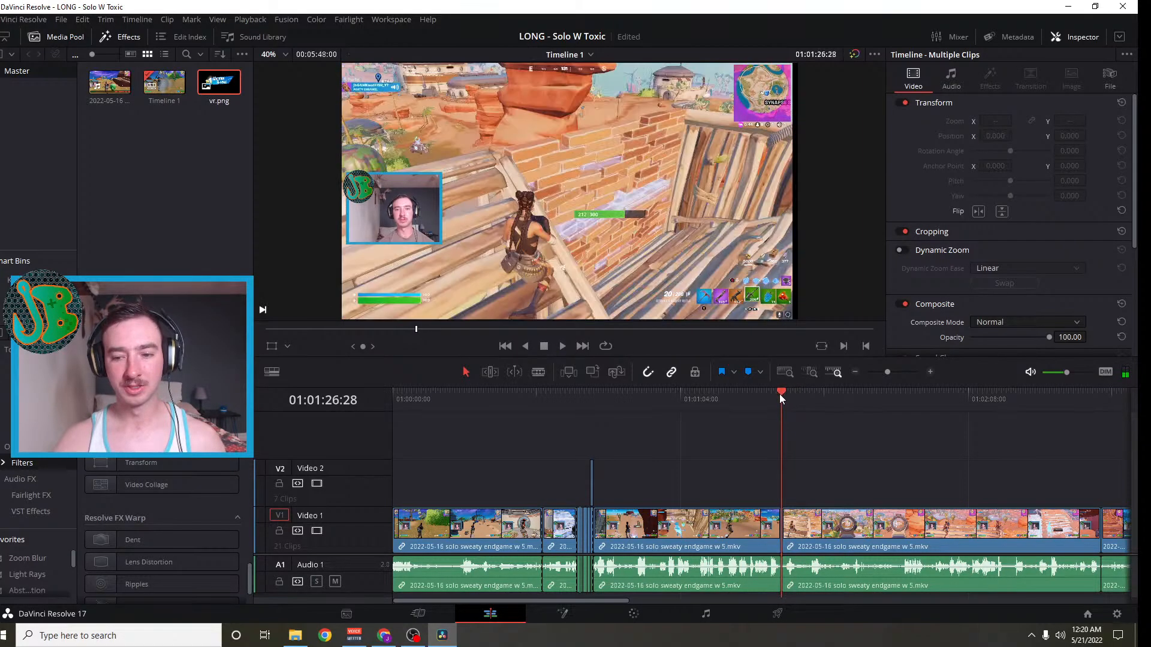
drag(781, 389, 830, 404)
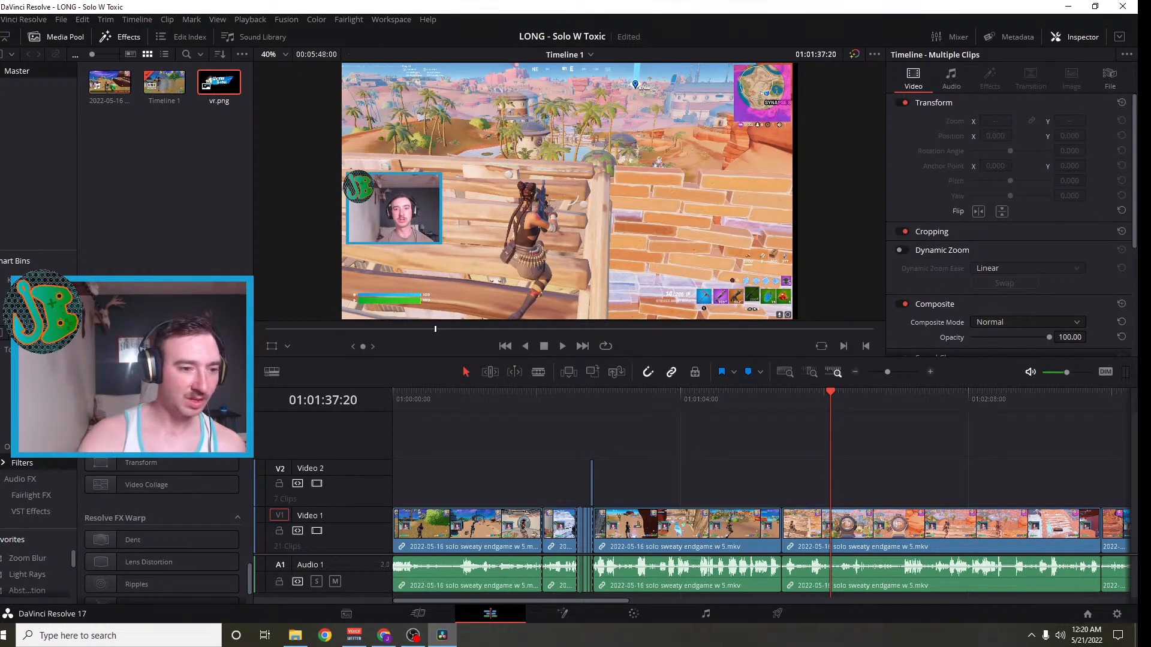
Add the Zoom In and Out video transition to the Video 1 cut at 01:01:26:28
click(36, 365)
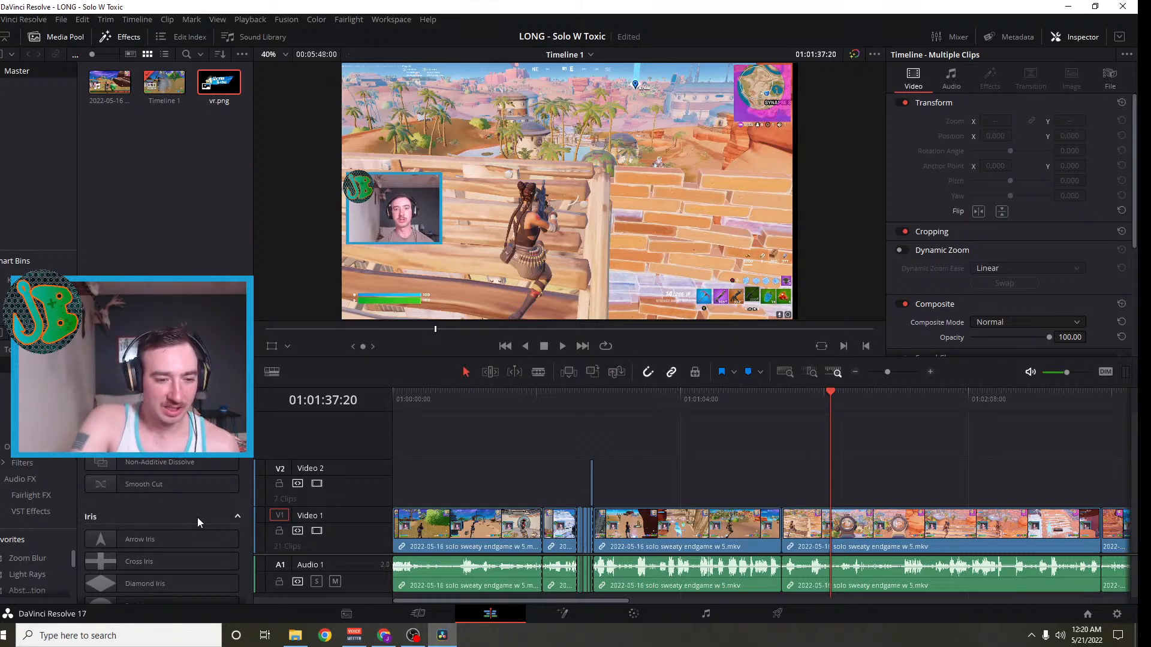
scroll(196, 516, down, 15)
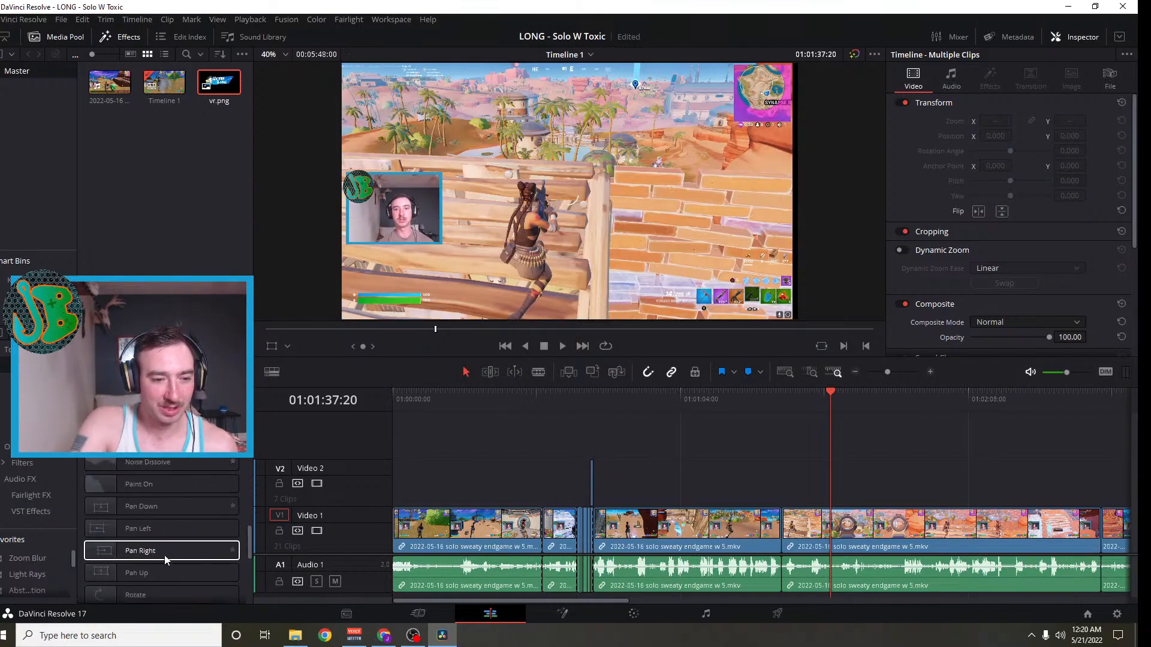
scroll(166, 560, down, 5)
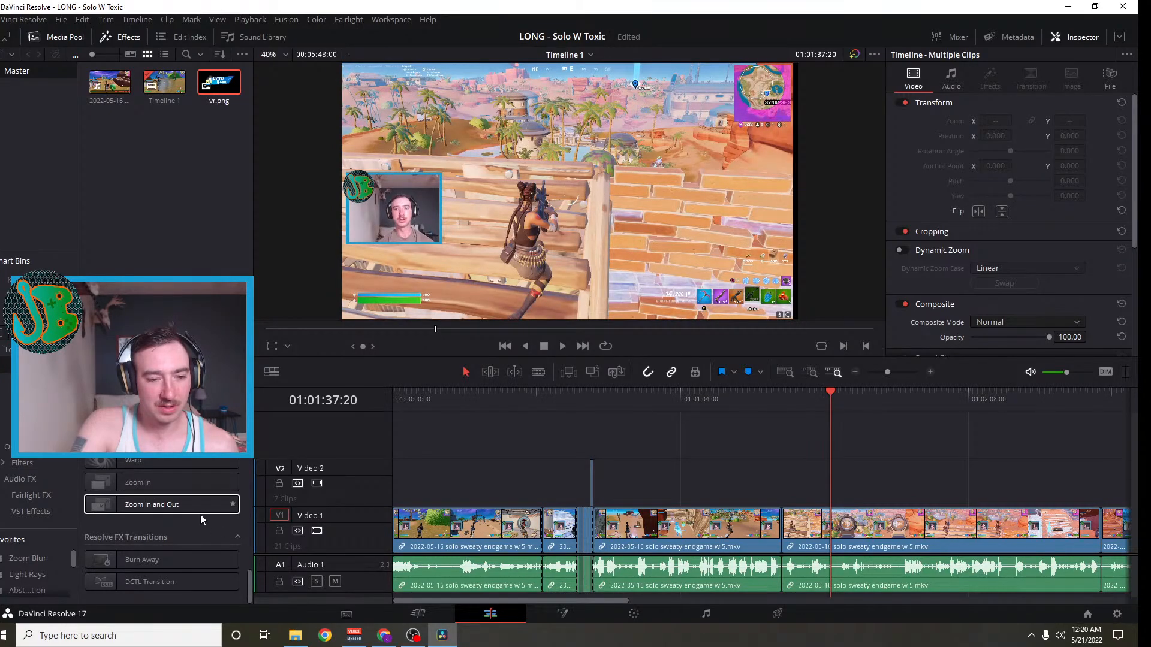
drag(140, 505, 789, 538)
Lengthen the Zoom In and Out transition on Video 1 to 140 frames, keeping it centred on the cut
drag(825, 390, 793, 397)
click(929, 372)
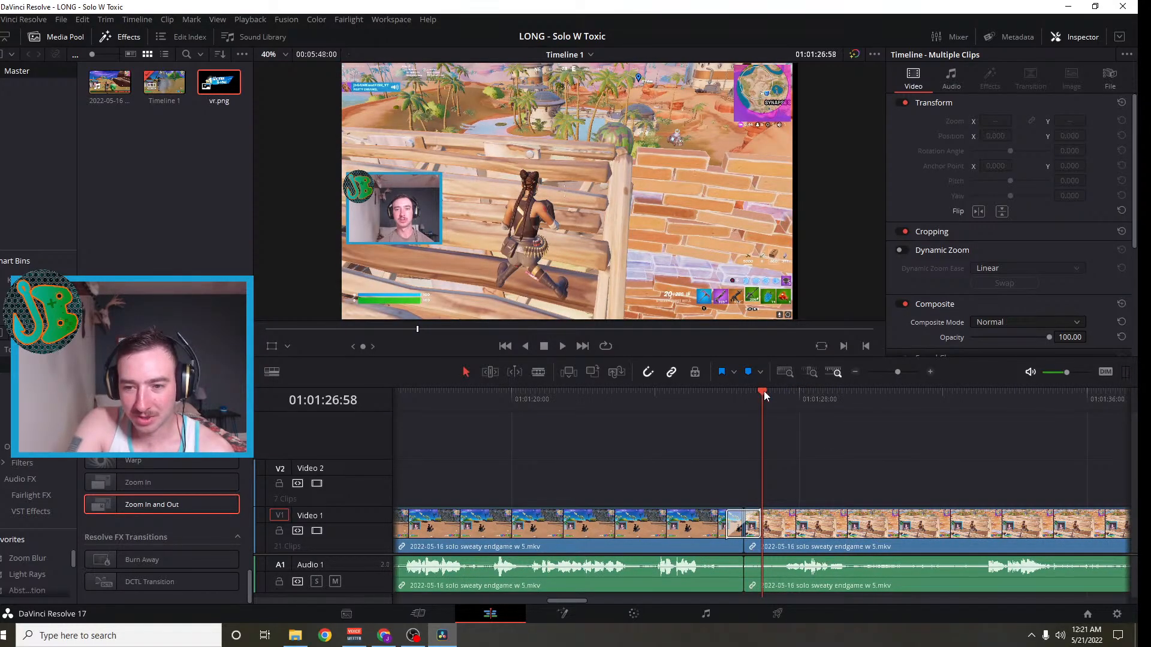
drag(764, 391, 619, 421)
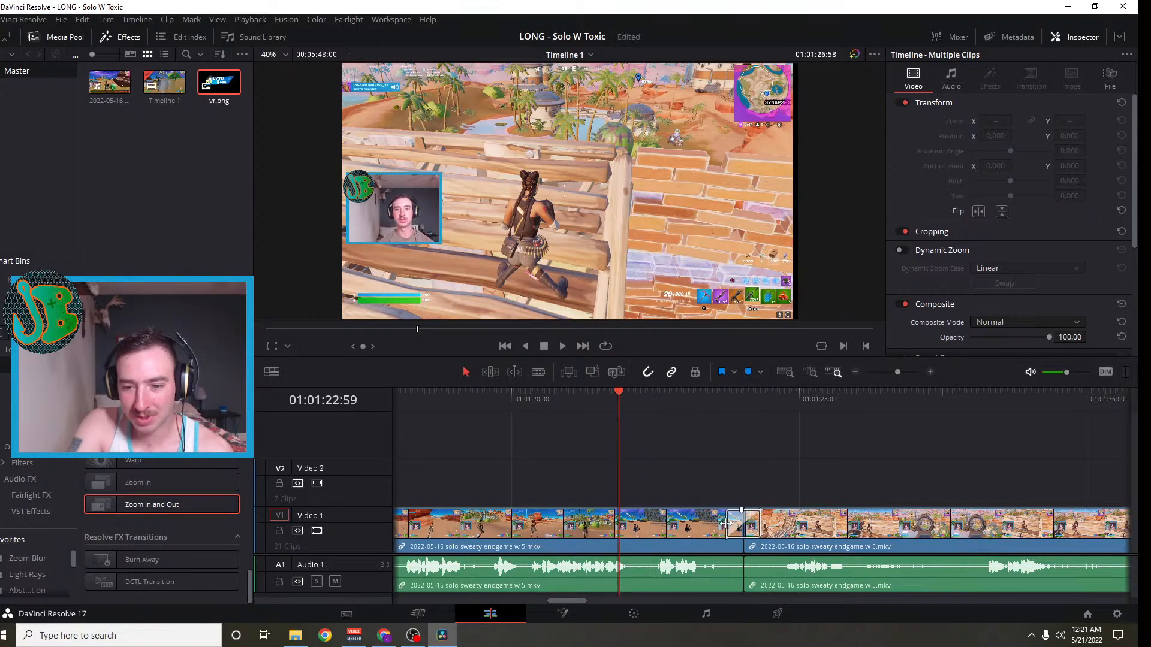
drag(725, 522, 702, 525)
Play from 01:01:20:51 through the Zoom In and Out transition and scrub over it again
drag(620, 391, 543, 397)
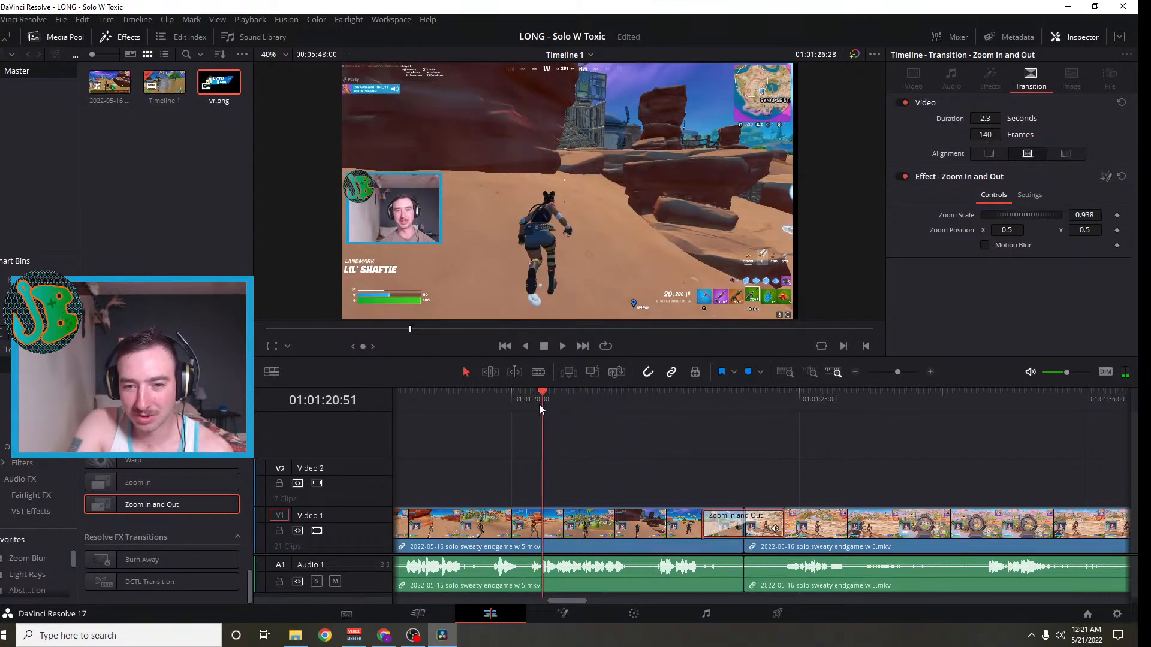
click(559, 347)
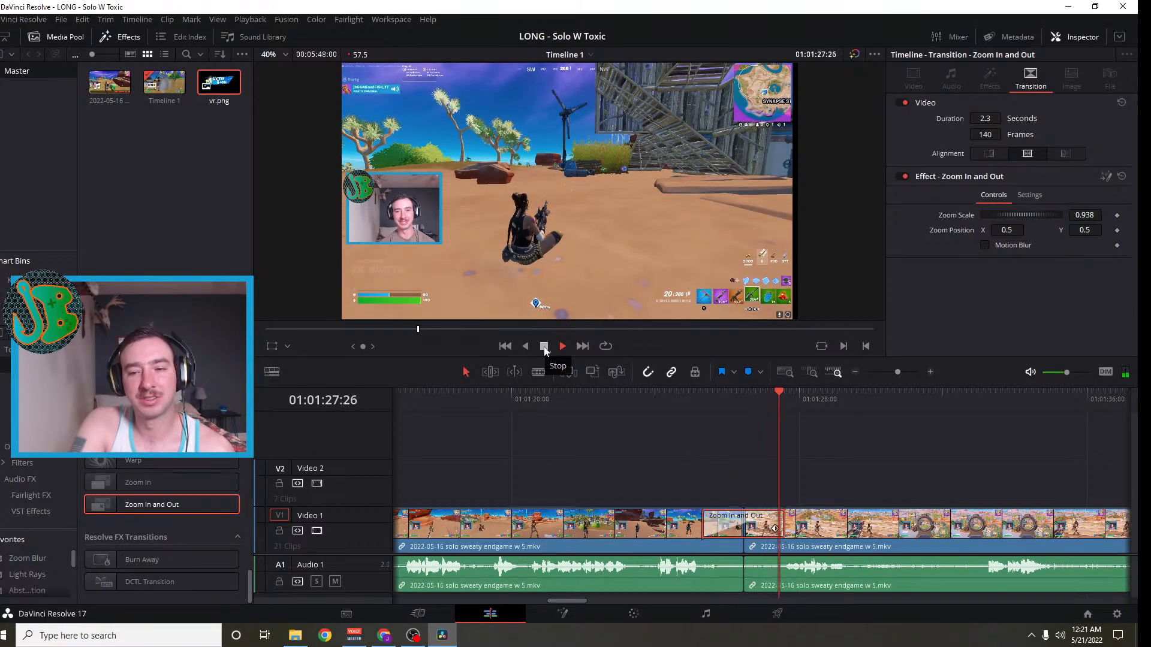
click(545, 347)
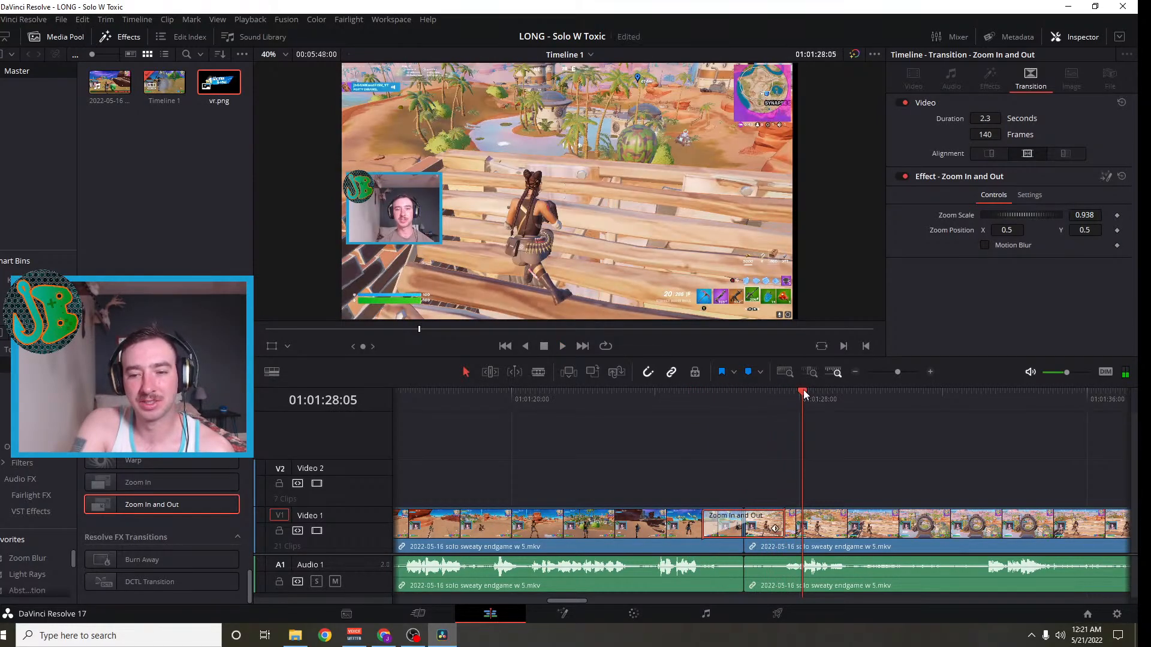
drag(804, 394, 690, 395)
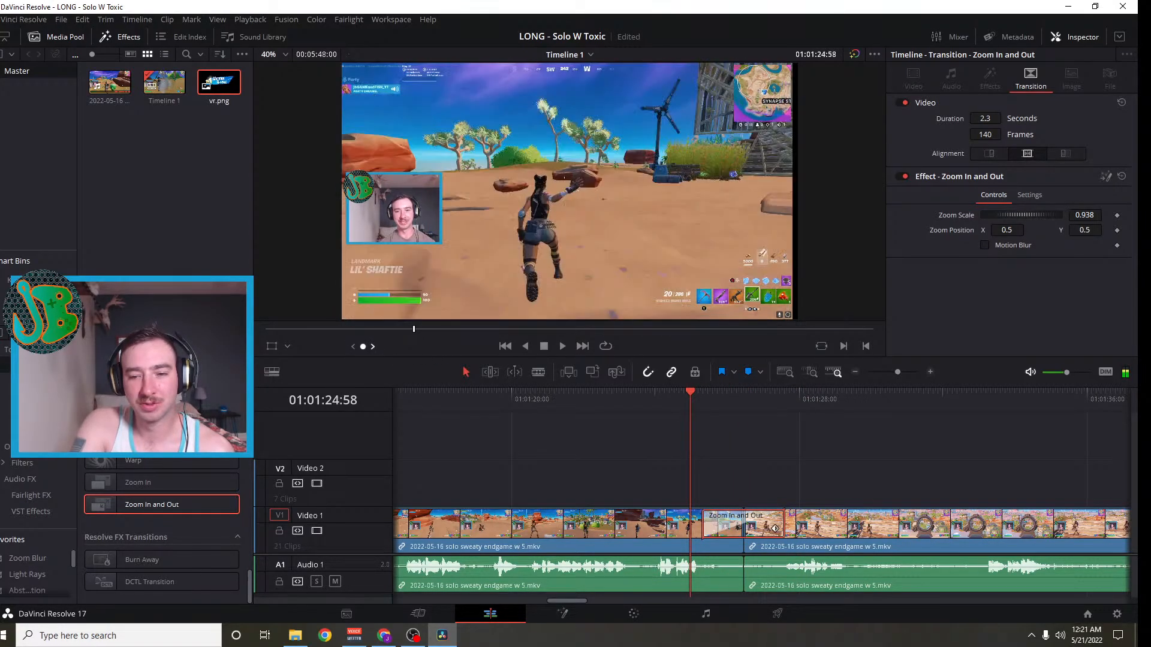
mouse_move(690, 394)
mouse_down()
mouse_move(796, 394)
mouse_move(692, 393)
mouse_move(701, 393)
mouse_up()
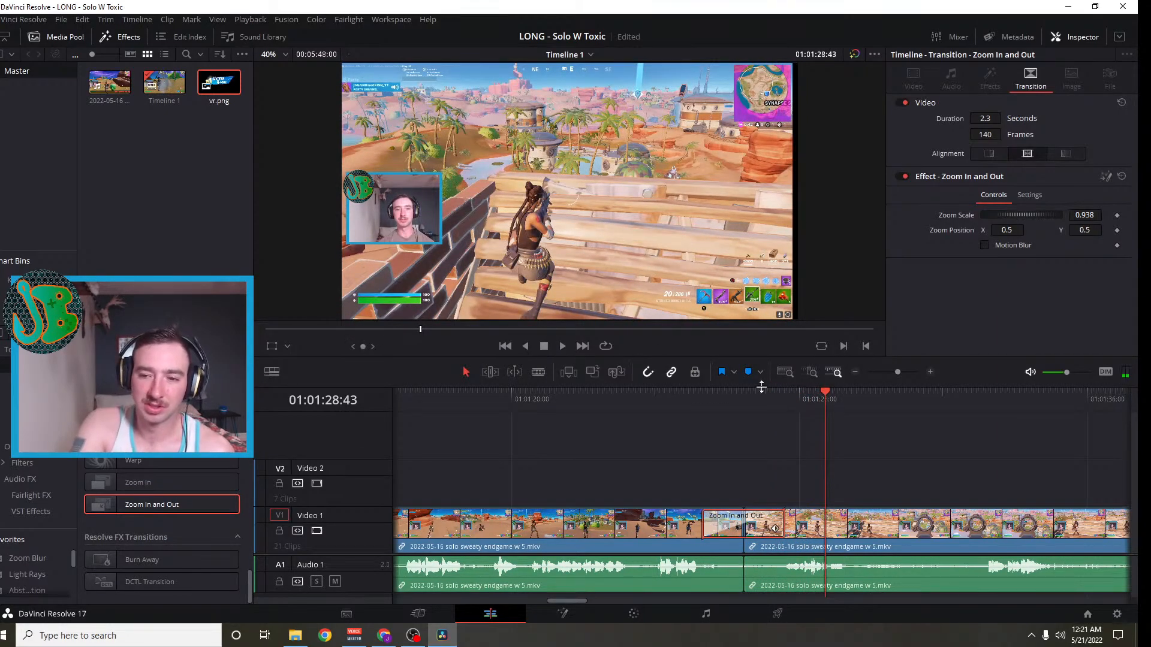
Scrub ahead through the following Video 1 clip and play across its closing cut near 01:02:37:32
click(855, 376)
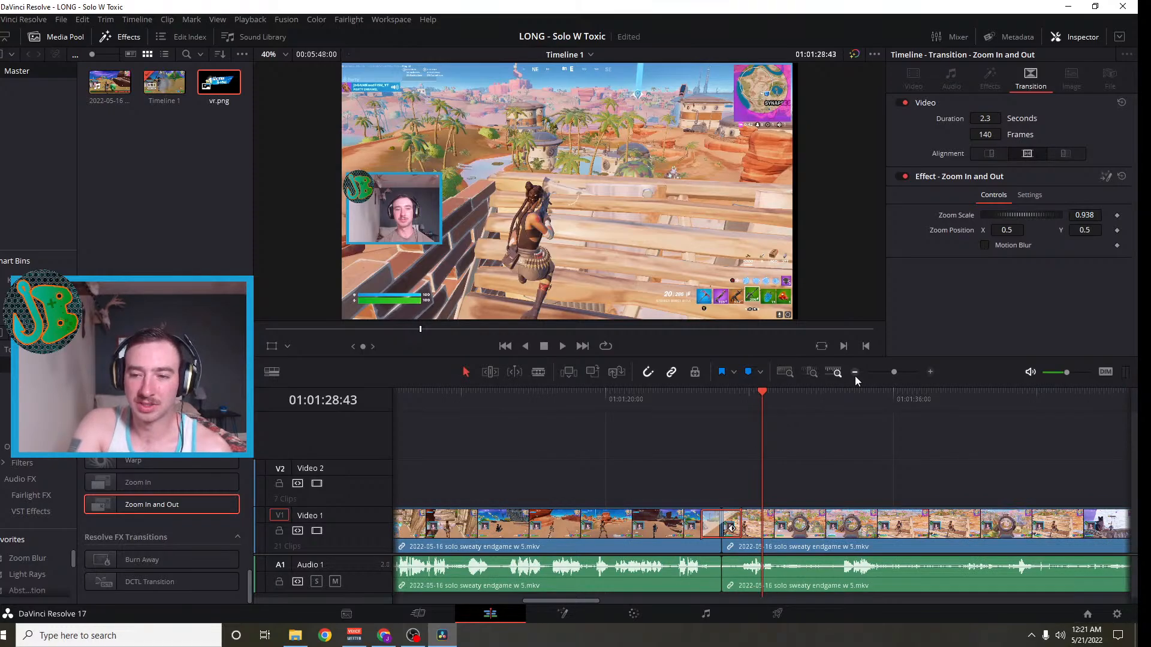
drag(761, 392, 1016, 447)
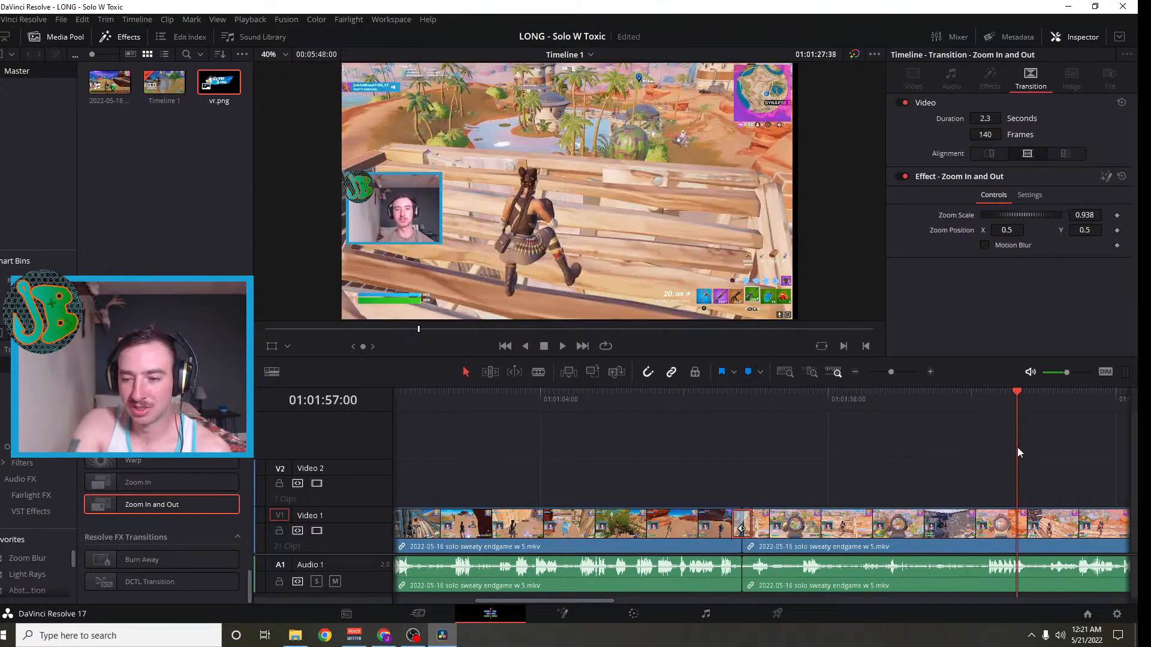
scroll(982, 512, right, 3)
drag(627, 398, 774, 417)
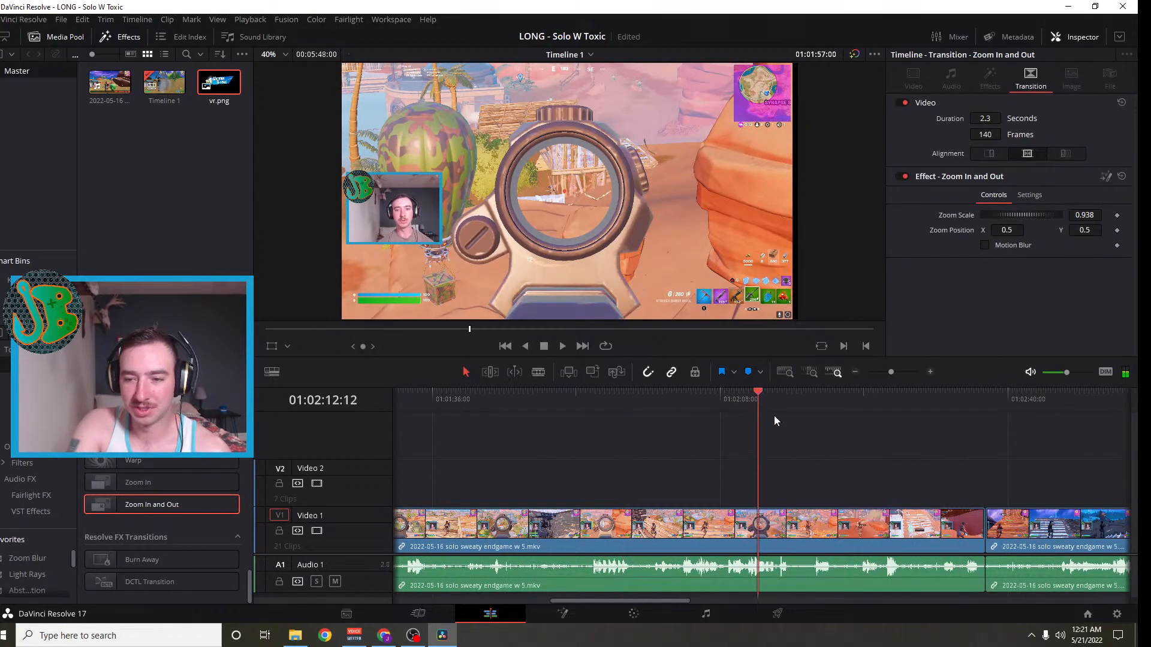
drag(990, 442, 968, 445)
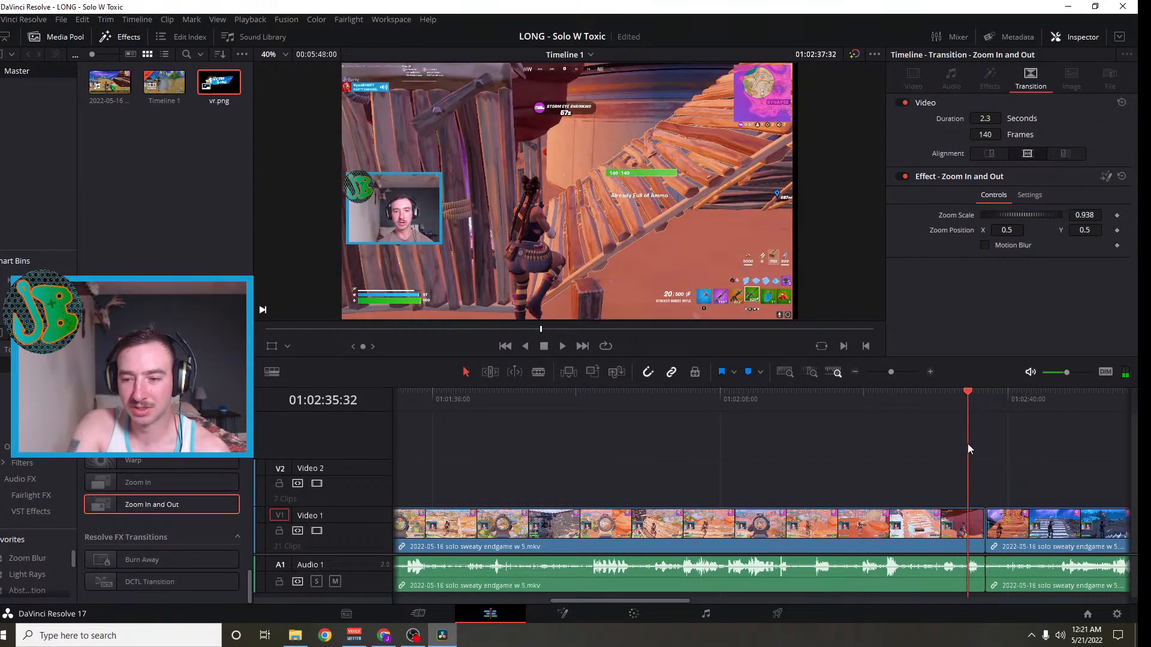
click(558, 346)
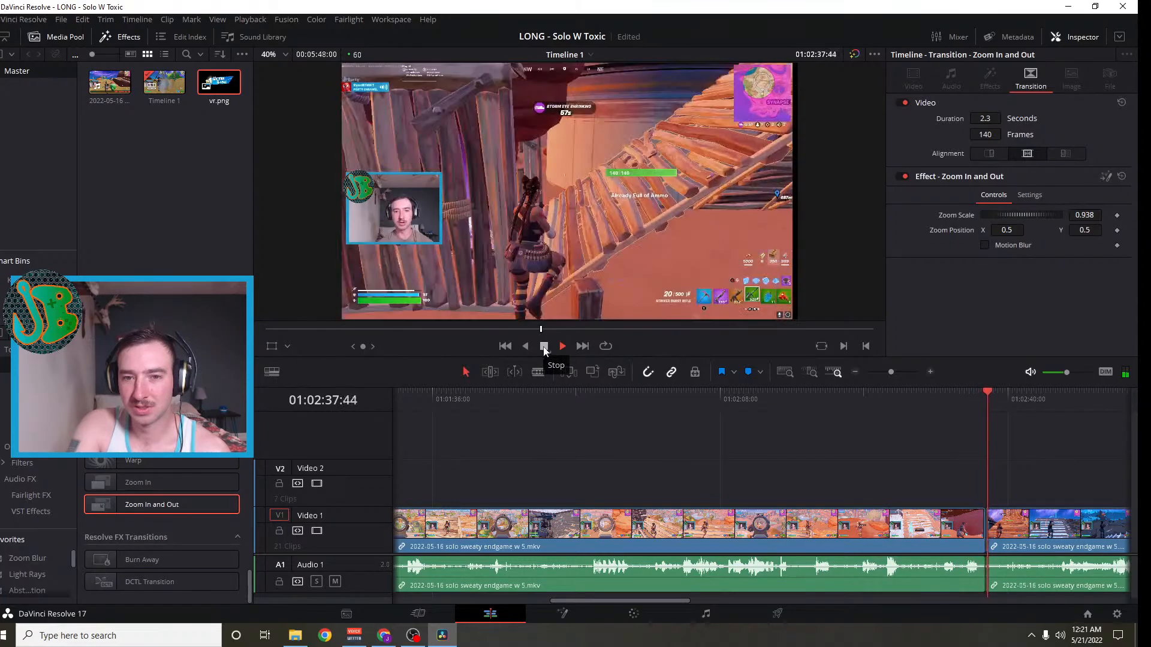
click(543, 346)
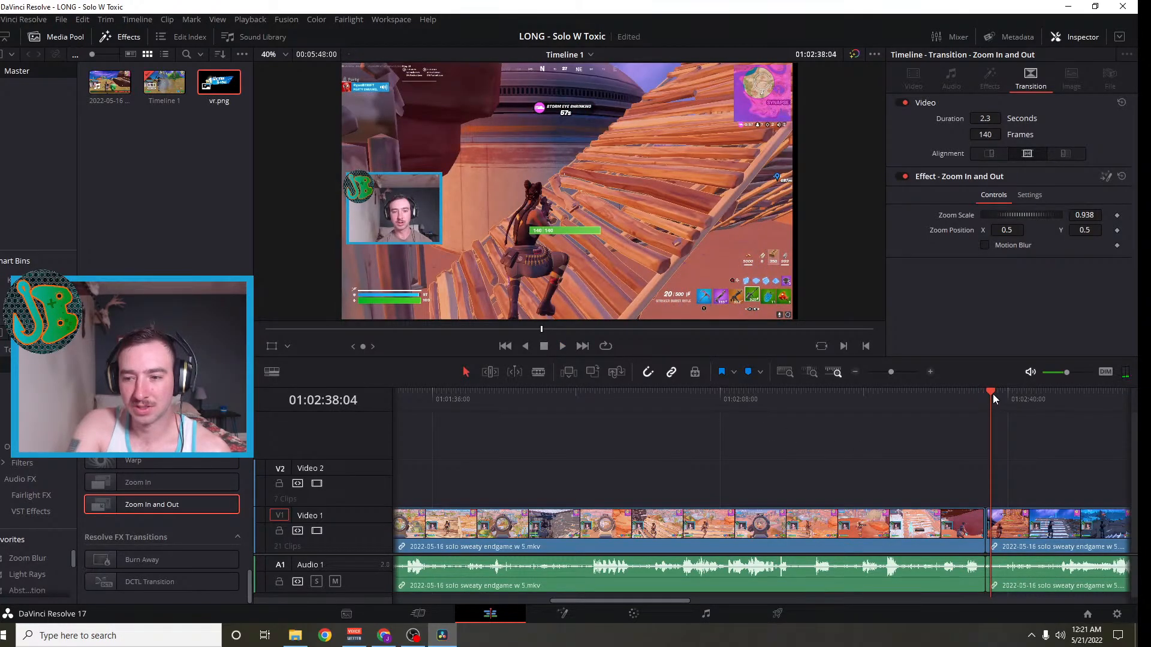
Add a Rotate 90 video transition of 100 frames to the Video 1 cut at 01:02:37:32
mouse_move(993, 393)
mouse_down()
mouse_move(962, 396)
mouse_move(984, 401)
mouse_up()
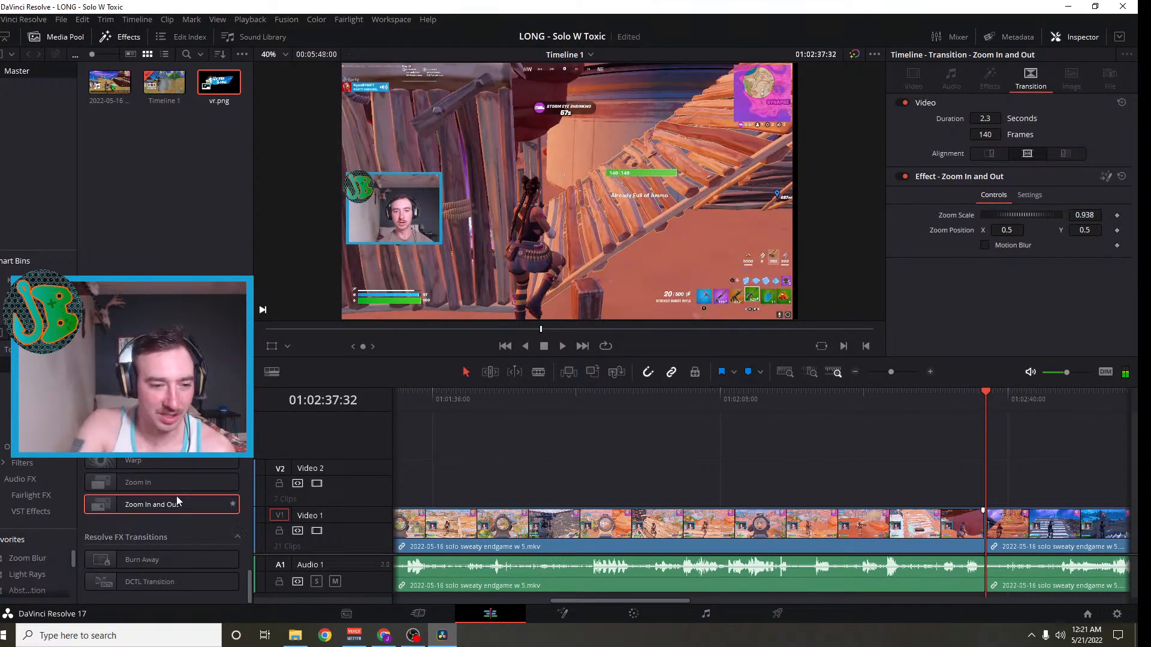
scroll(153, 473, up, 3)
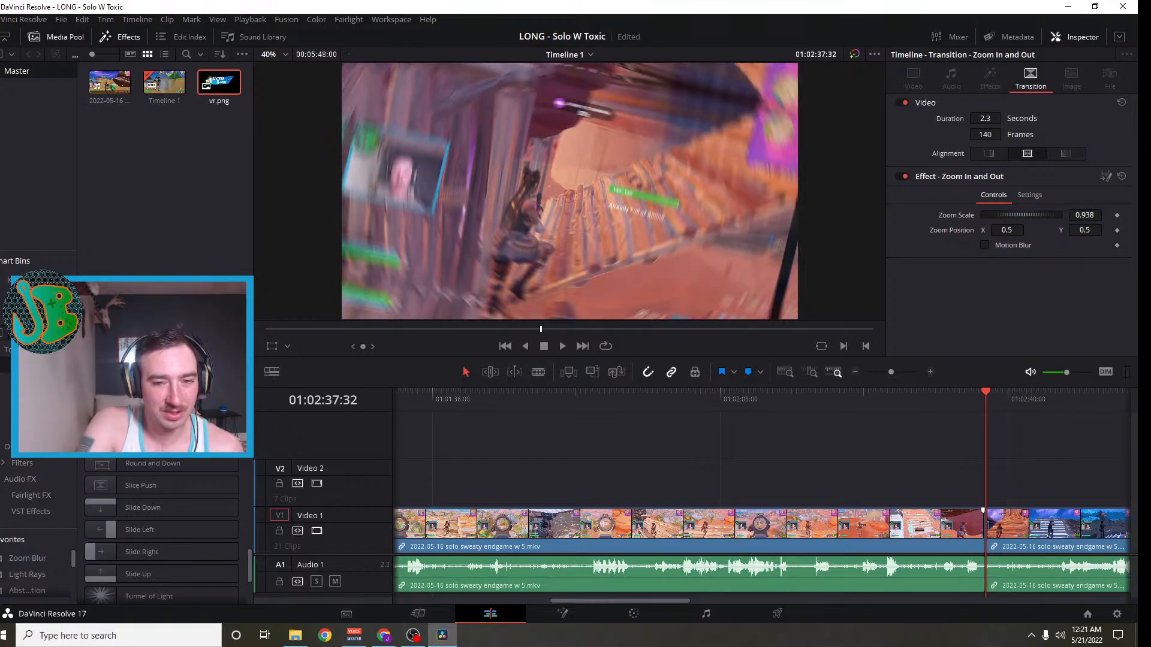
mouse_move(179, 441)
mouse_down()
mouse_move(263, 451)
mouse_move(695, 584)
mouse_move(988, 542)
mouse_move(978, 532)
mouse_up()
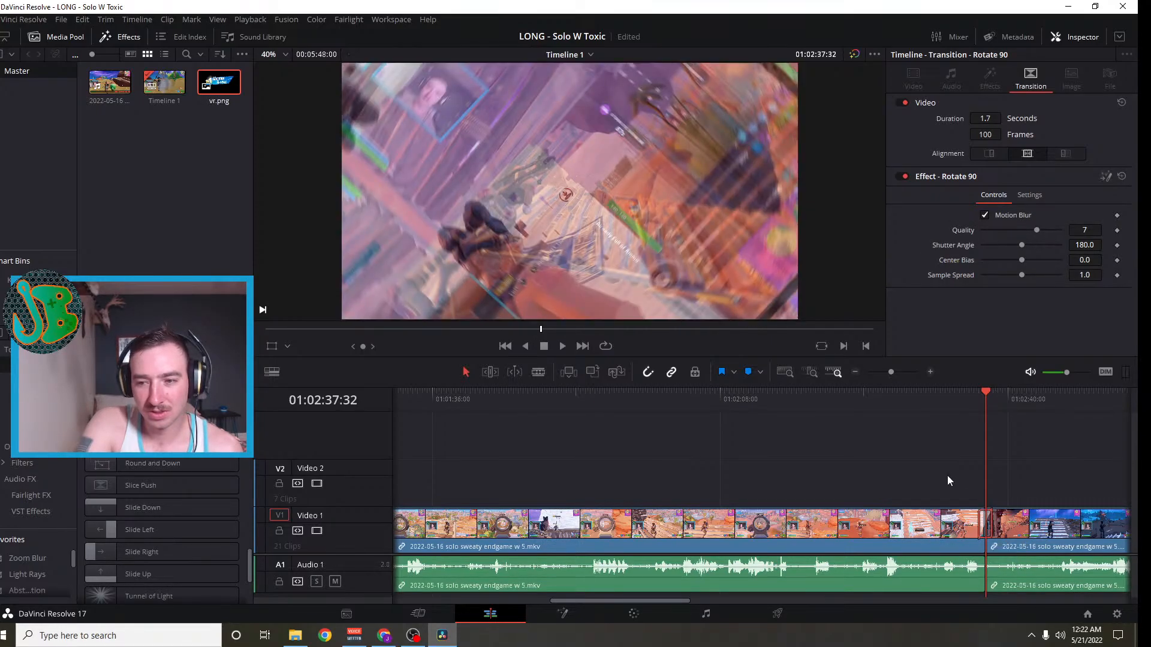
Play the Rotate 90 transition from 01:02:31:40 and step back and forth through it with the jog control
drag(990, 398, 932, 397)
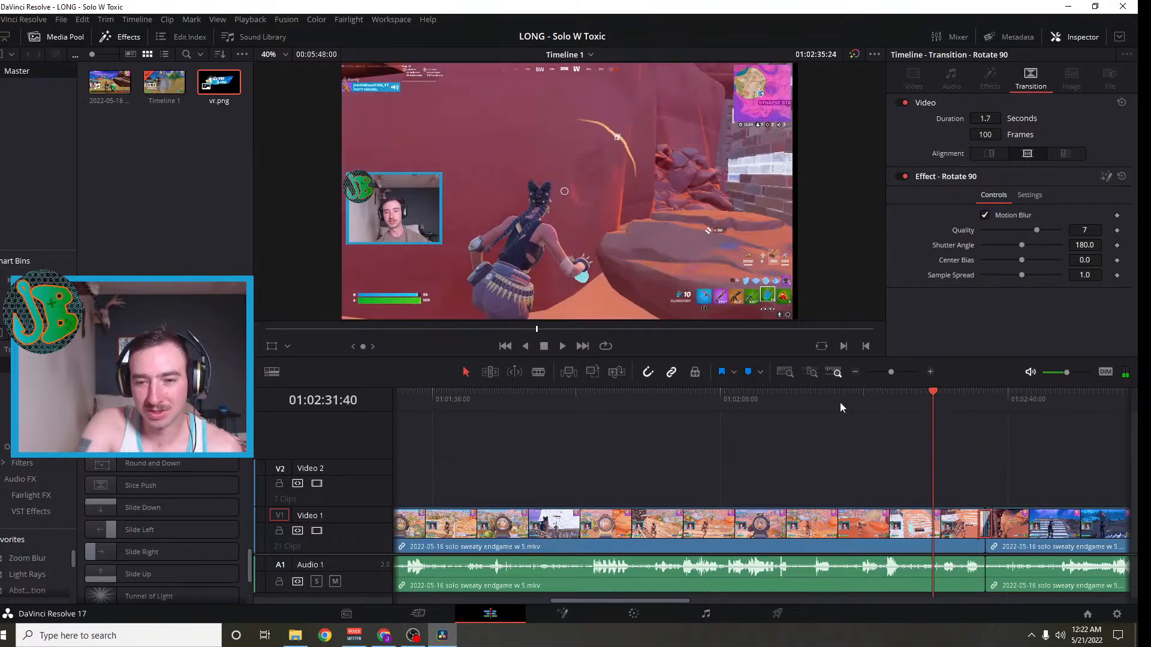
click(559, 346)
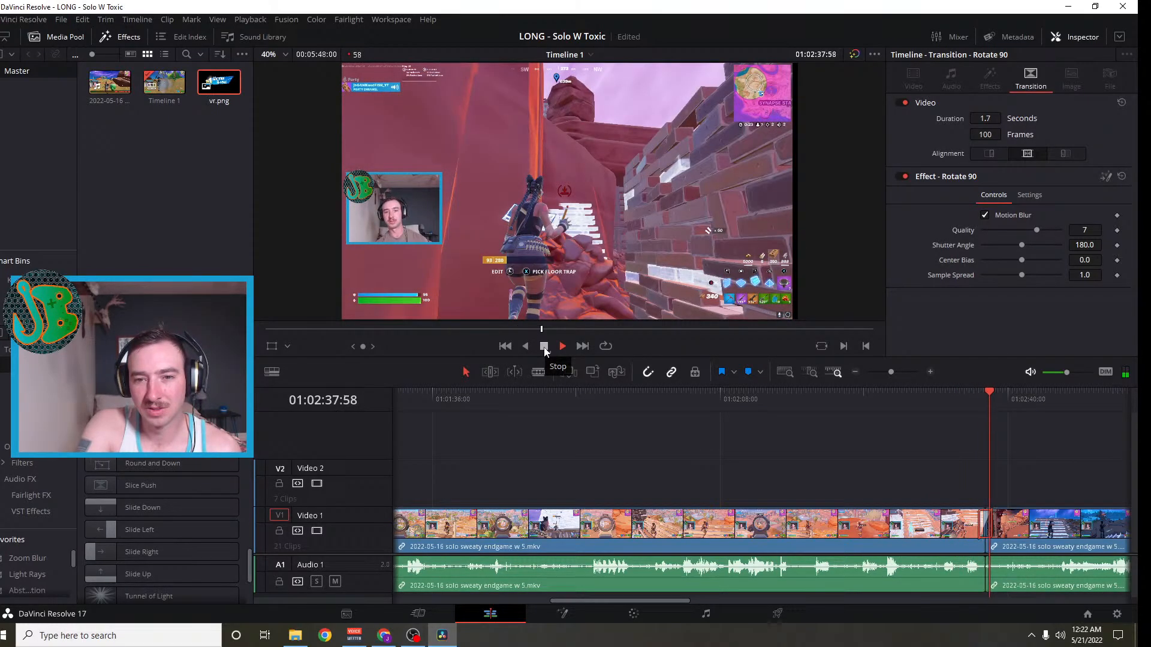
click(544, 347)
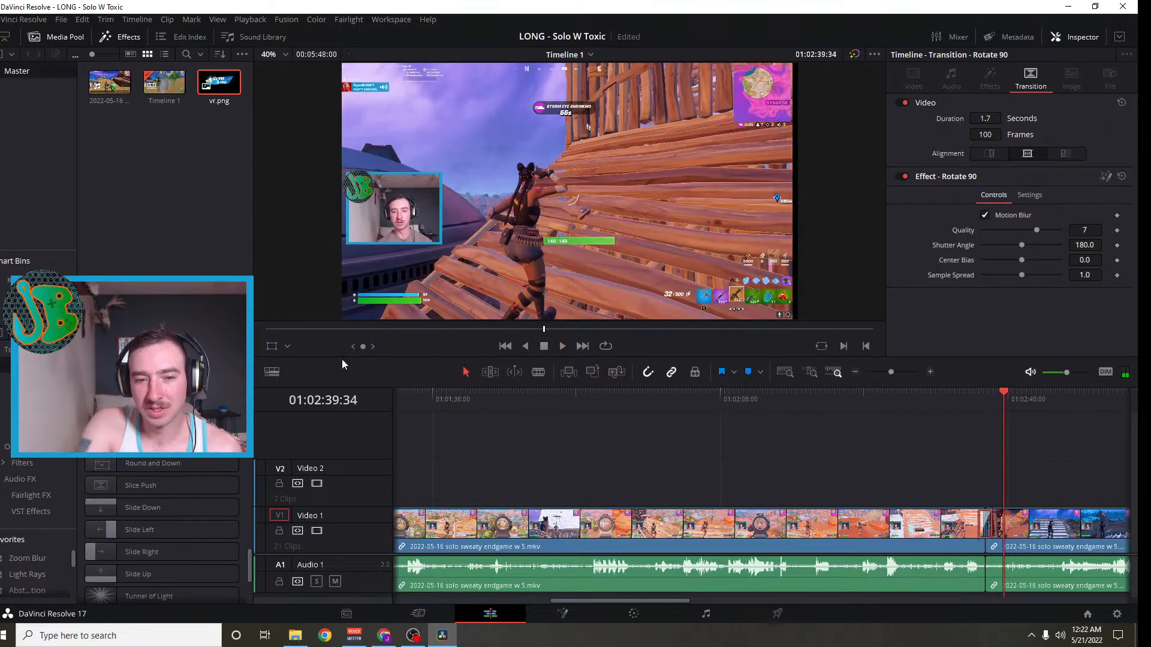
drag(372, 347, 338, 347)
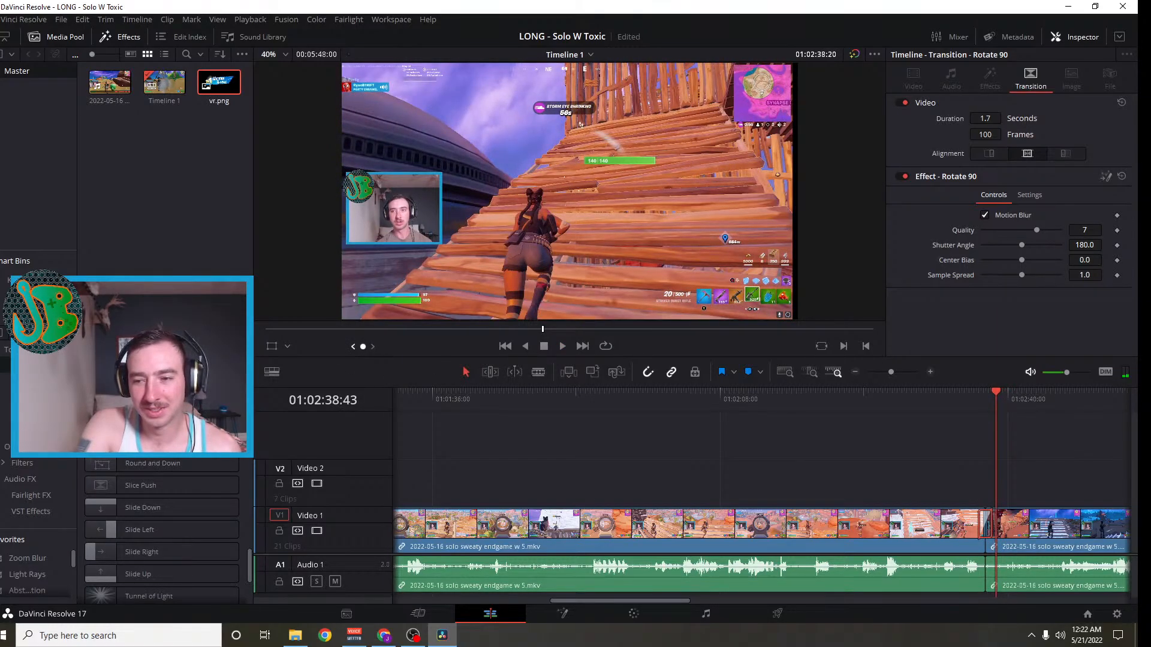
click(974, 396)
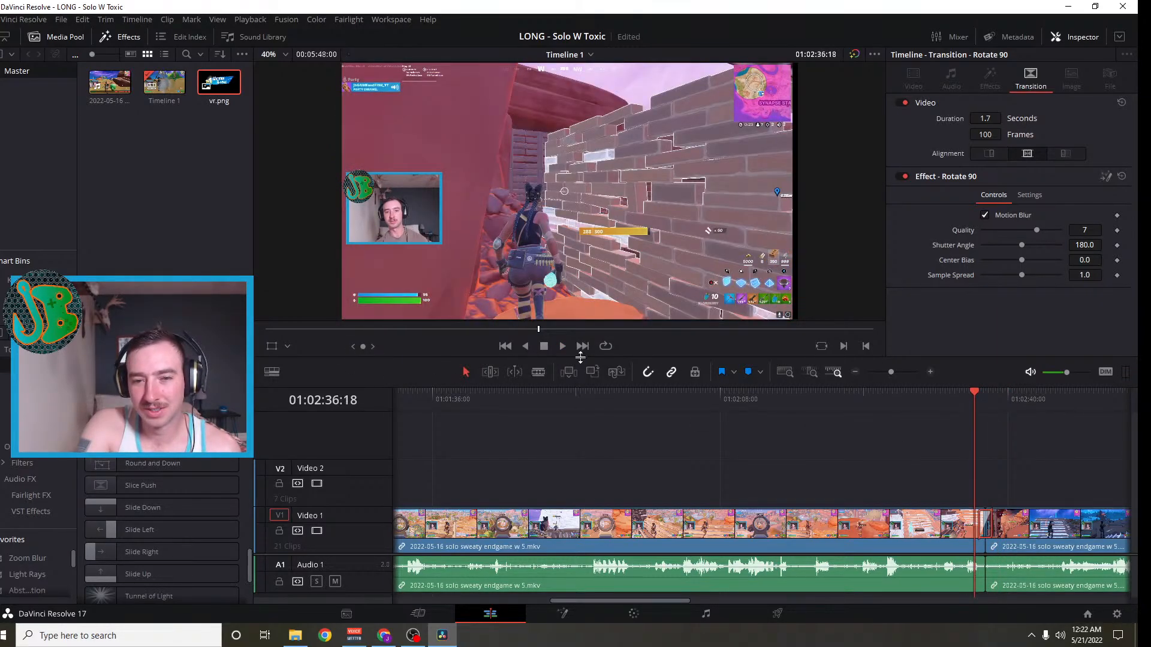
drag(360, 346, 480, 346)
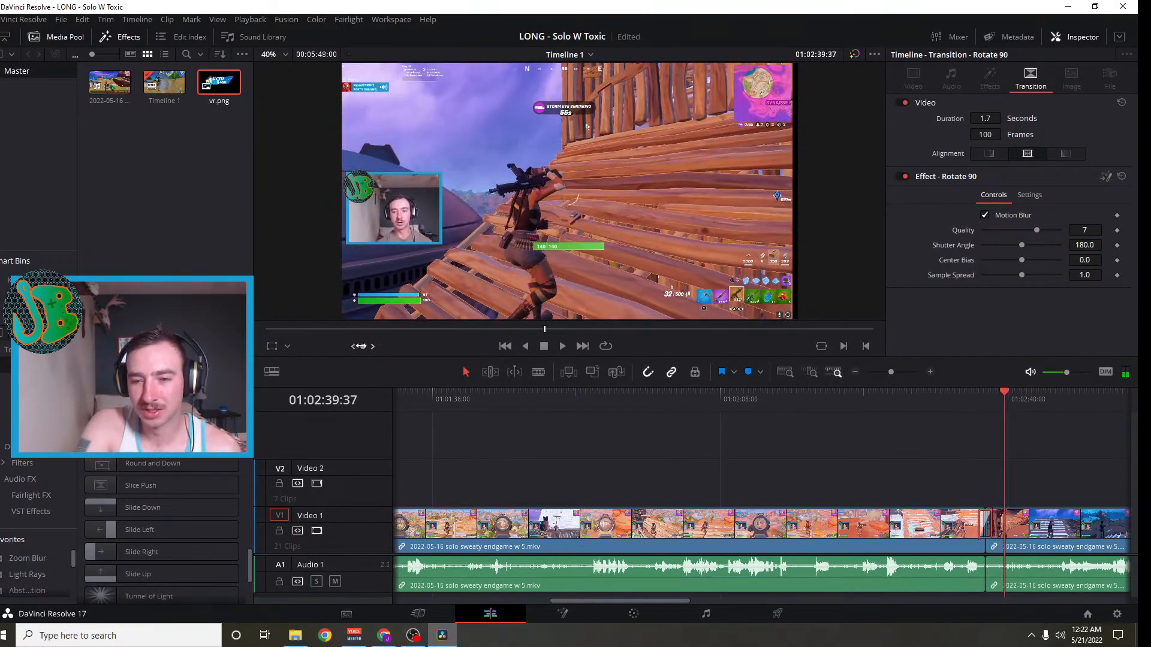
Scrub ahead to the next Video 1 cut near 01:03:11 and jog across it to about 01:03:16
click(853, 372)
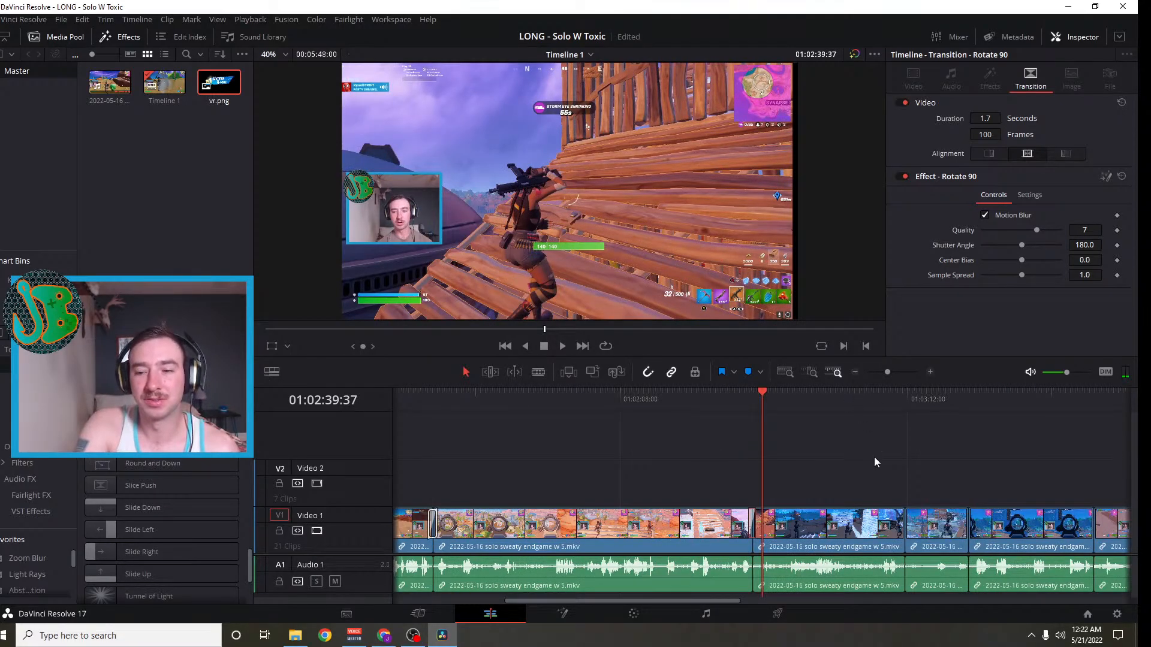
scroll(873, 457, right, 3)
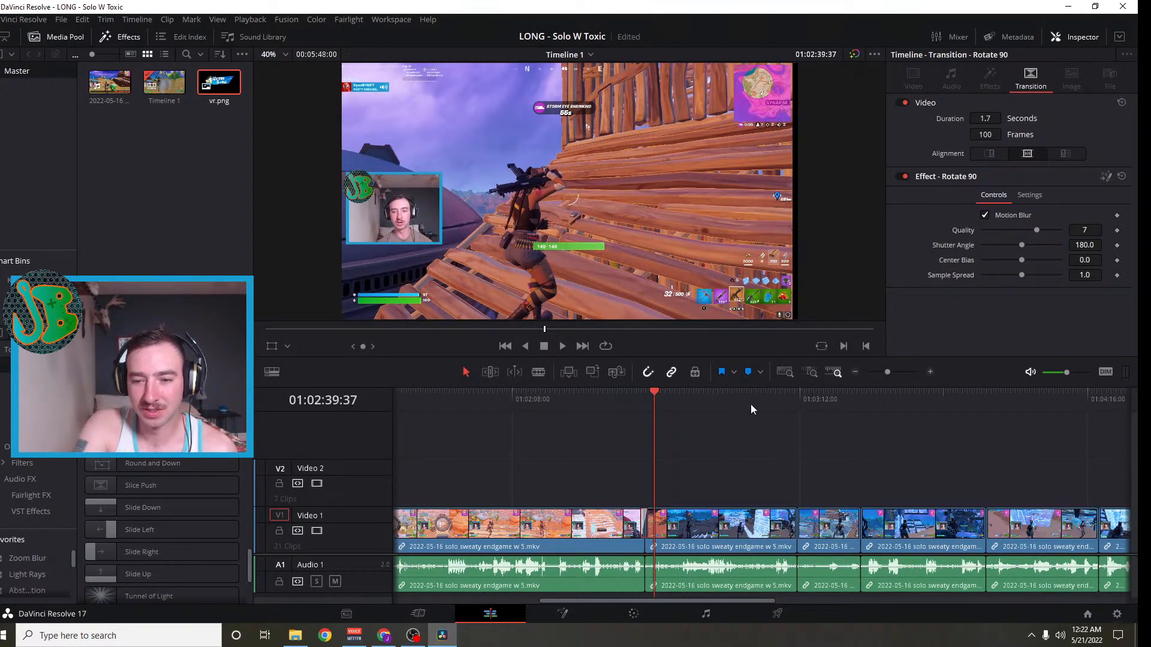
drag(654, 390, 796, 412)
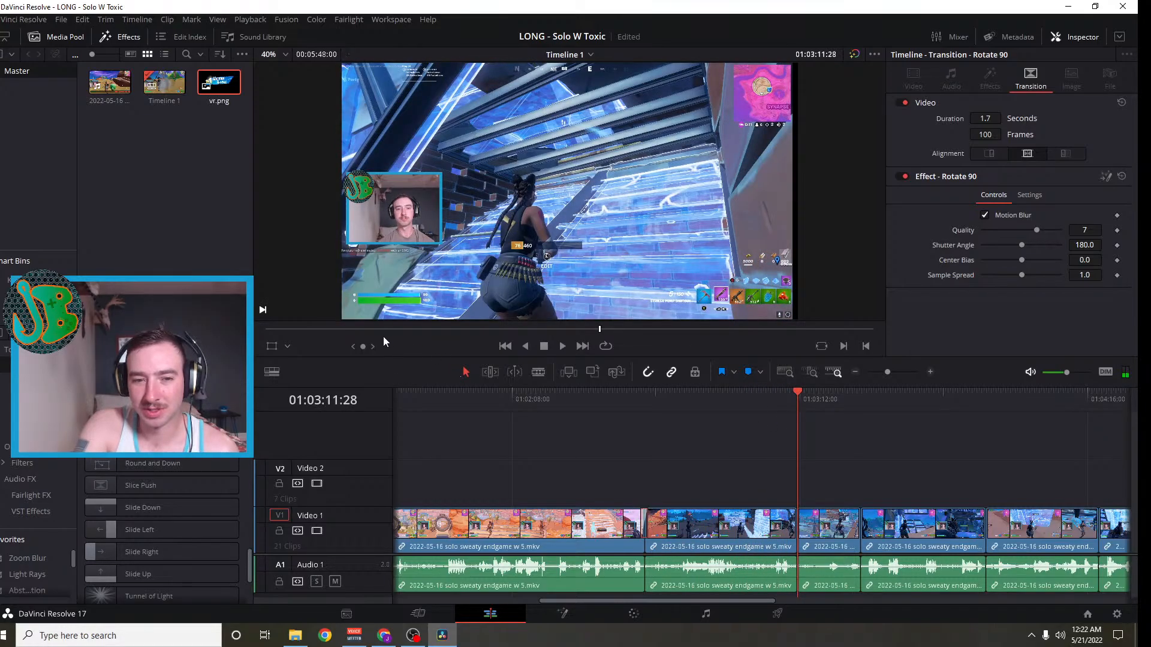
drag(362, 346, 527, 346)
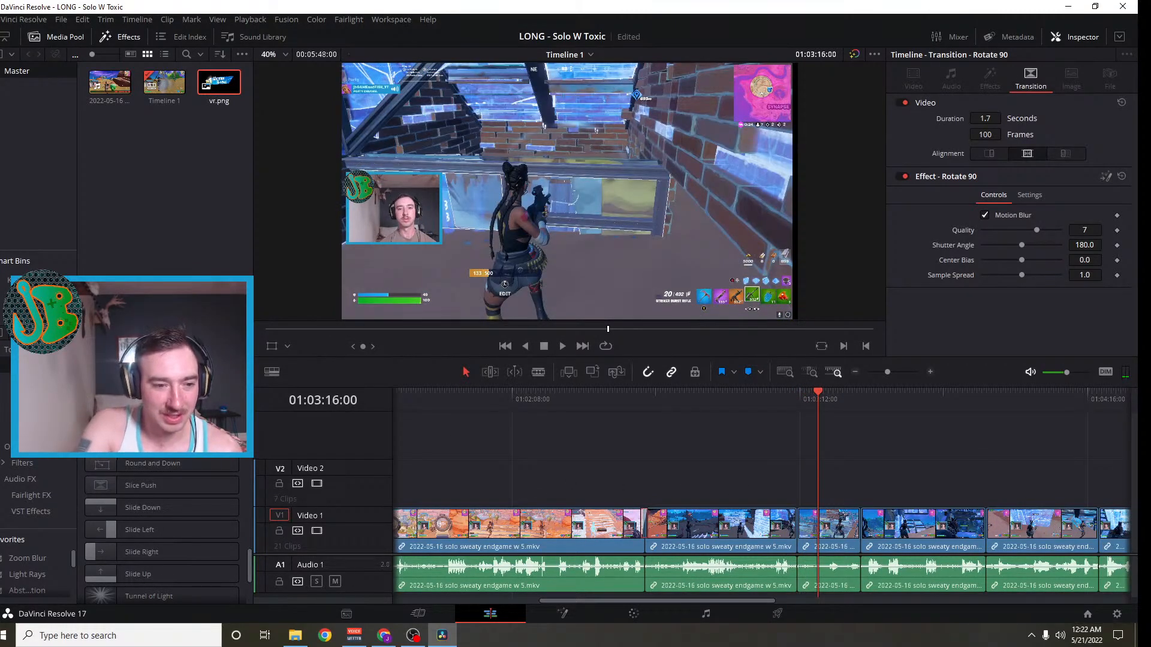
Preview the available transitions and add a Foreground Wipe to the Video 1 cut near 01:03:11
scroll(162, 509, up, 1)
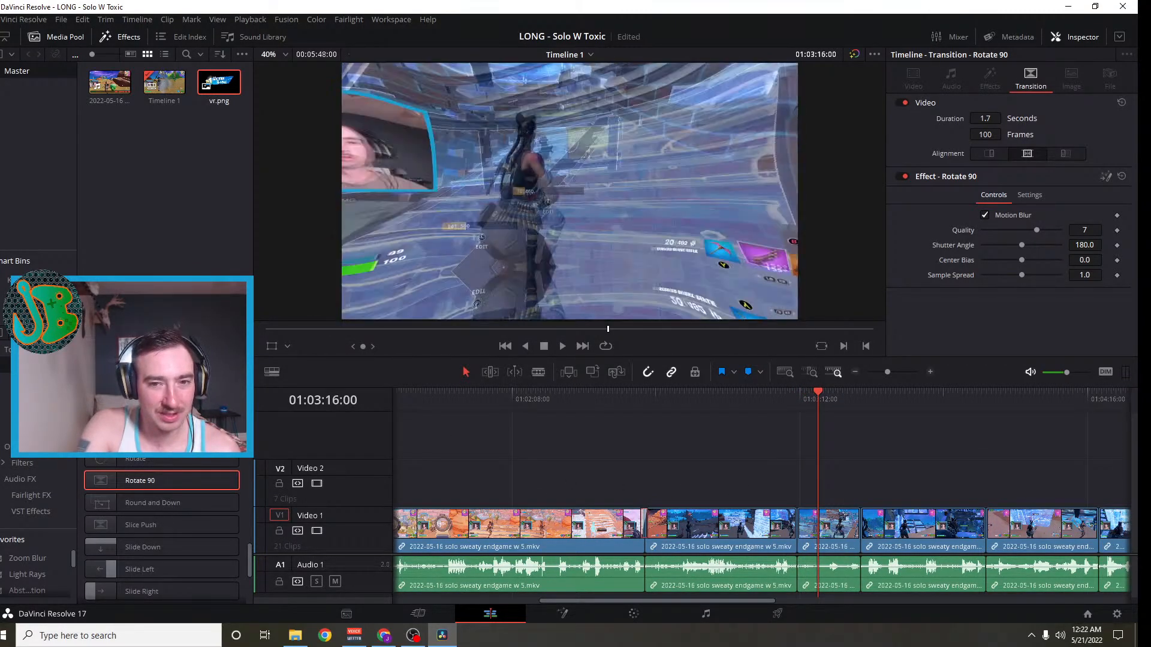
scroll(162, 531, up, 3)
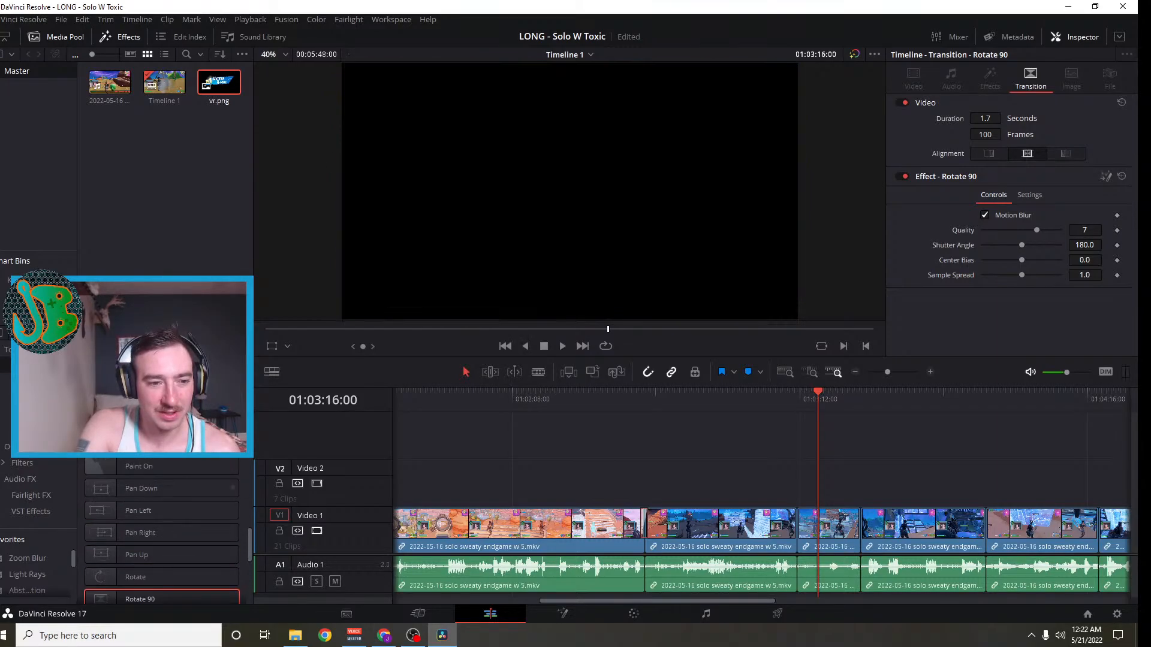
scroll(184, 485, up, 8)
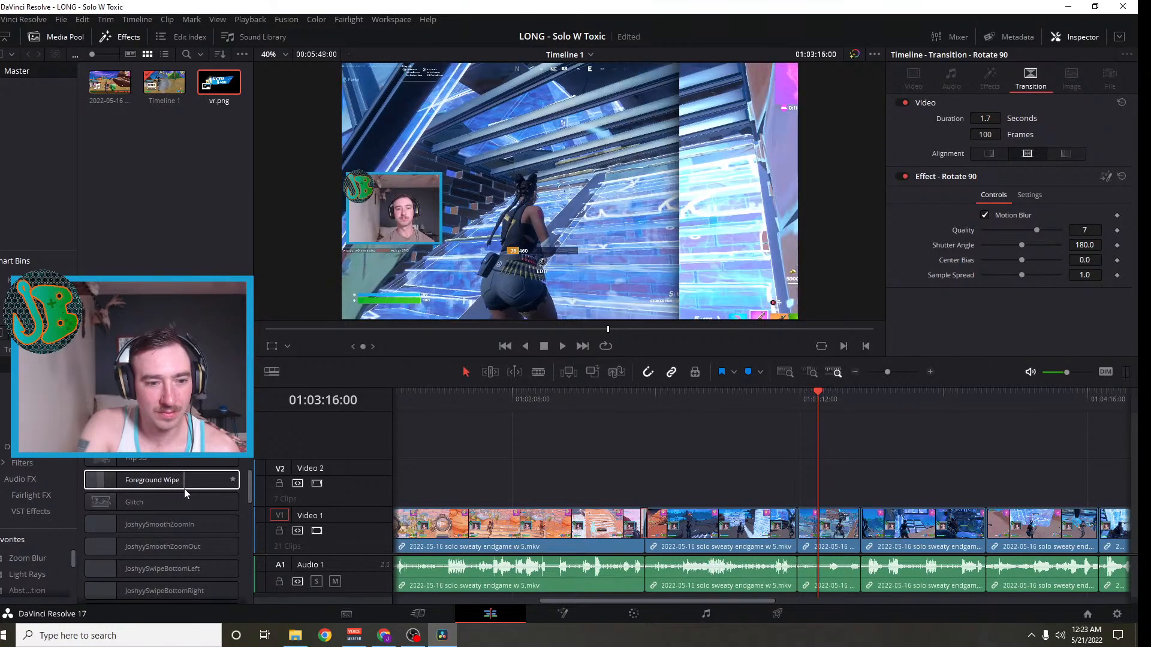
drag(168, 487, 798, 538)
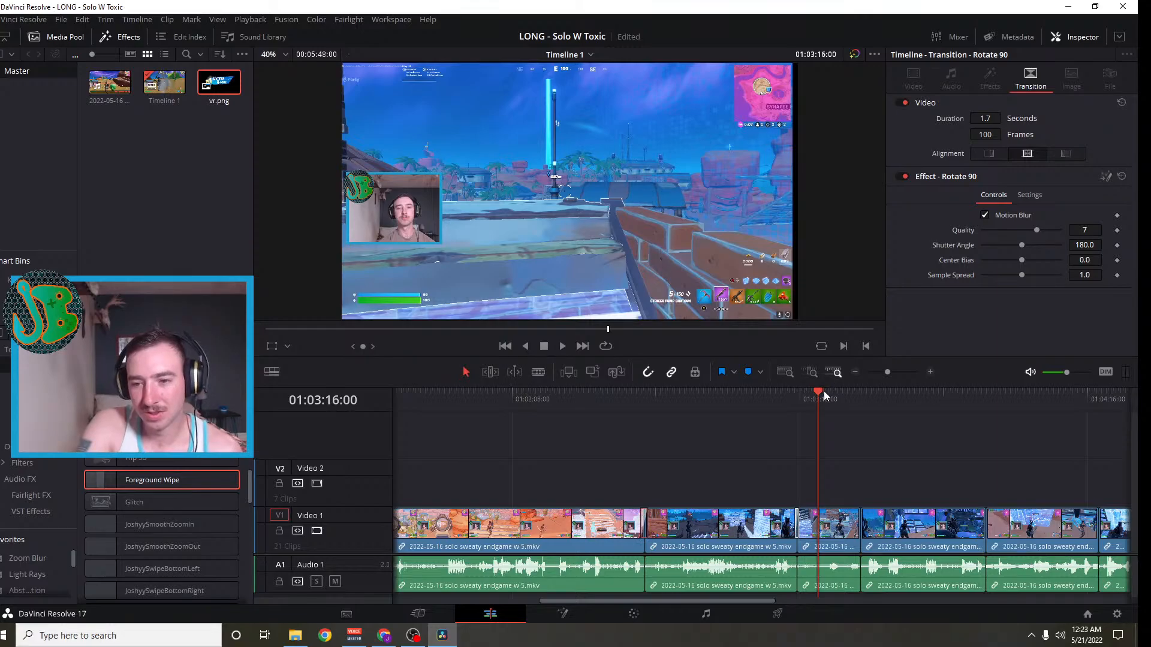
Lengthen the Foreground Wipe transition to 120 frames (2.0 seconds)
drag(826, 395, 799, 395)
click(930, 372)
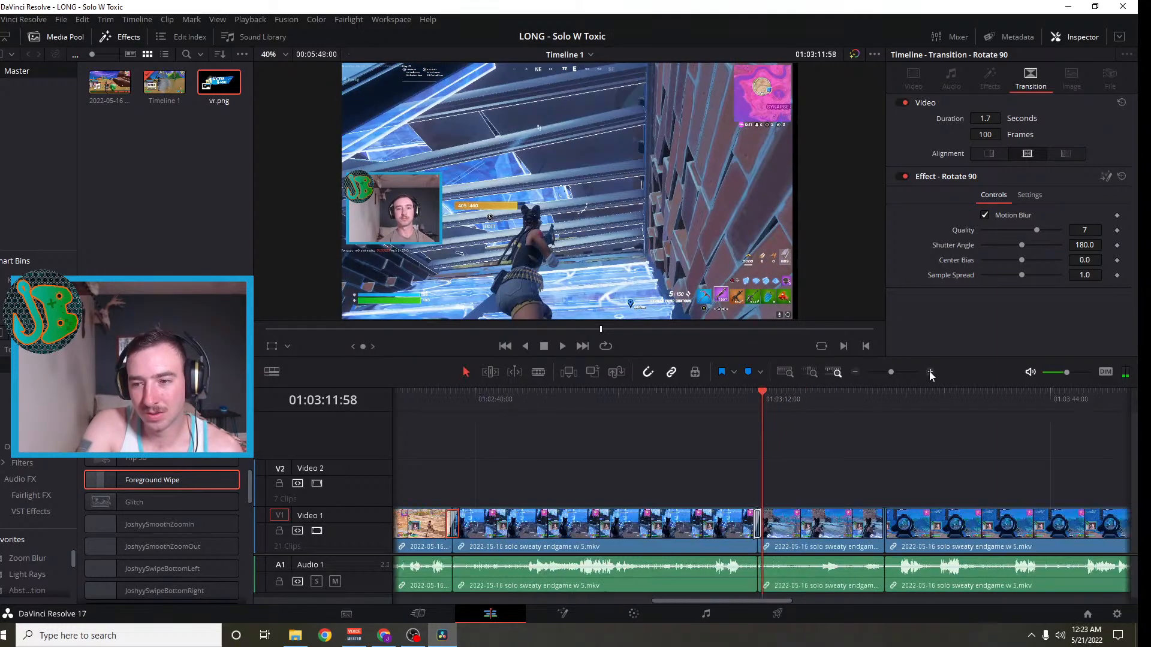
click(930, 373)
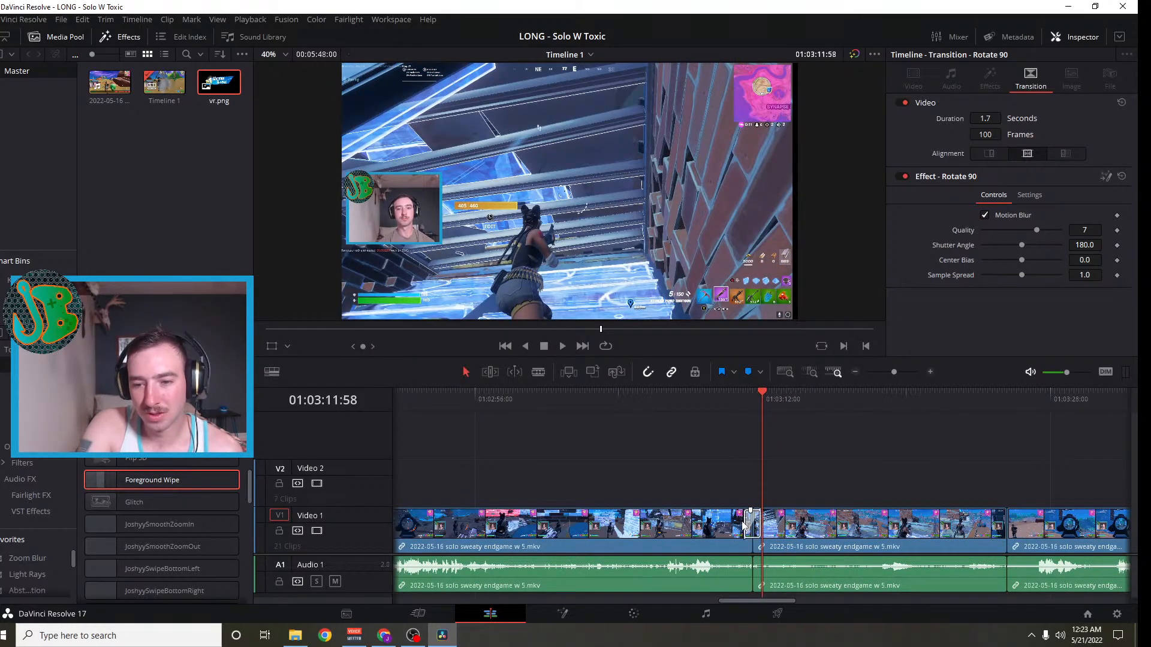
drag(743, 520, 736, 521)
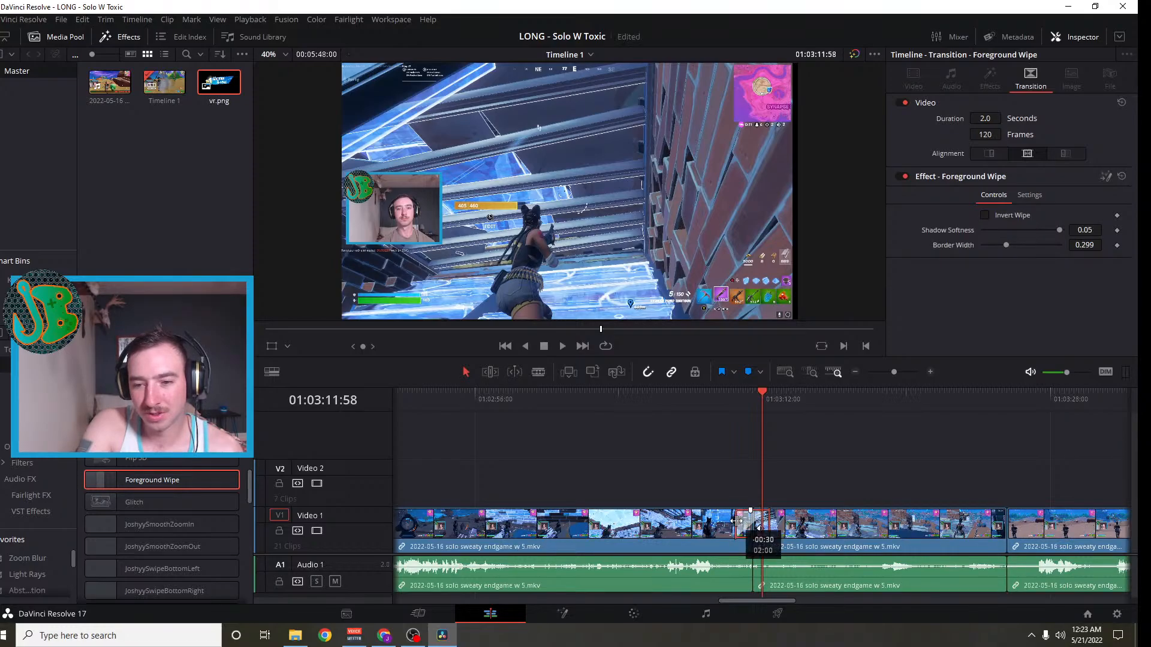
Play the Foreground Wipe transition from 01:03:09:28 and step through it with the jog control
drag(764, 391, 717, 401)
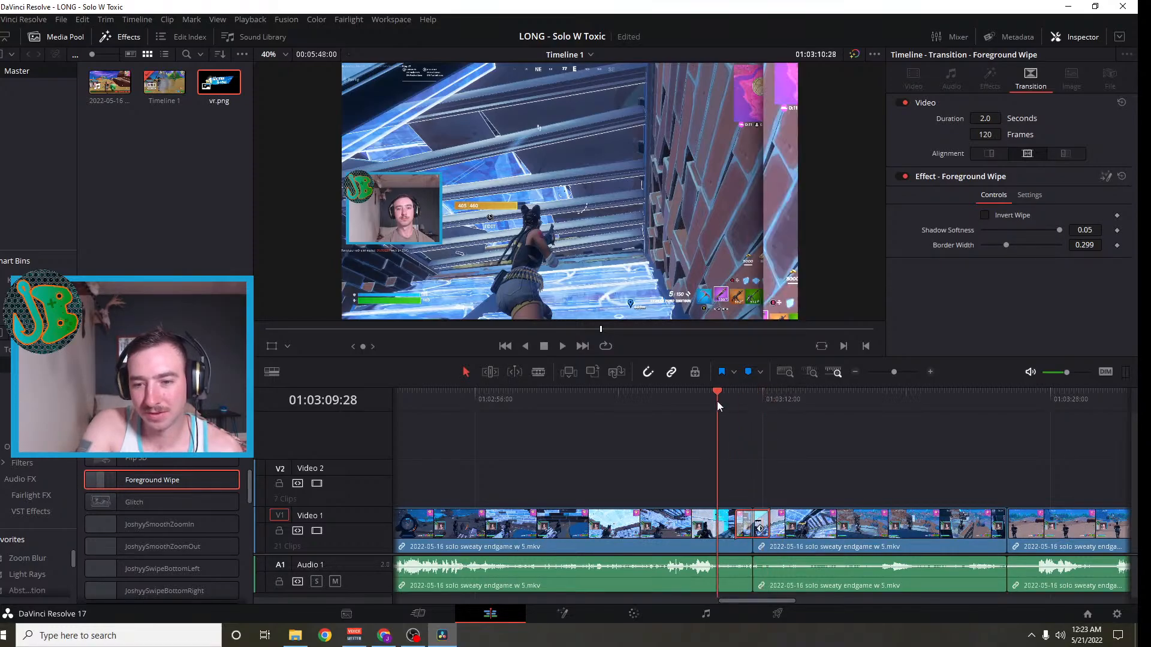
click(563, 346)
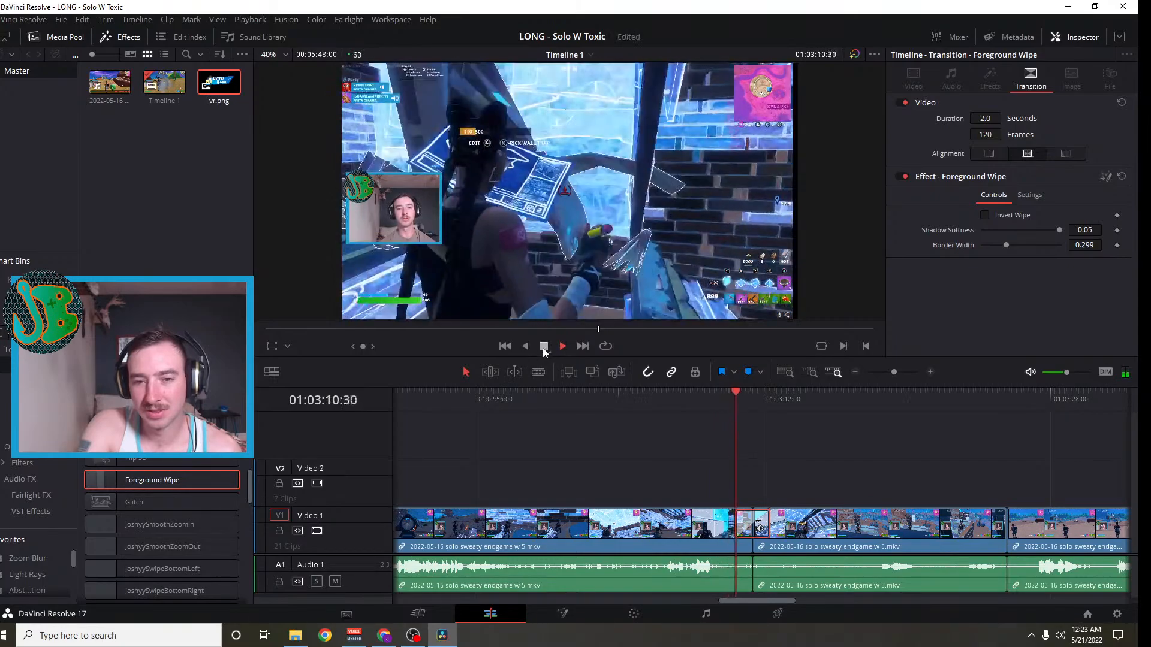
key(space)
drag(364, 347, 515, 347)
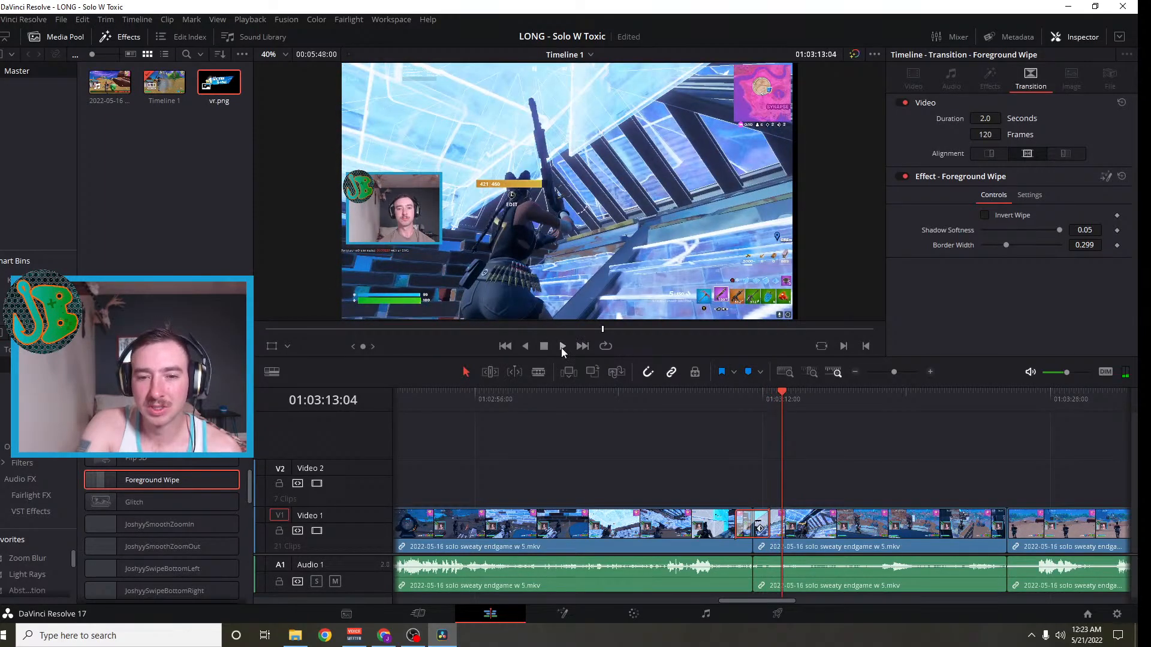
click(561, 346)
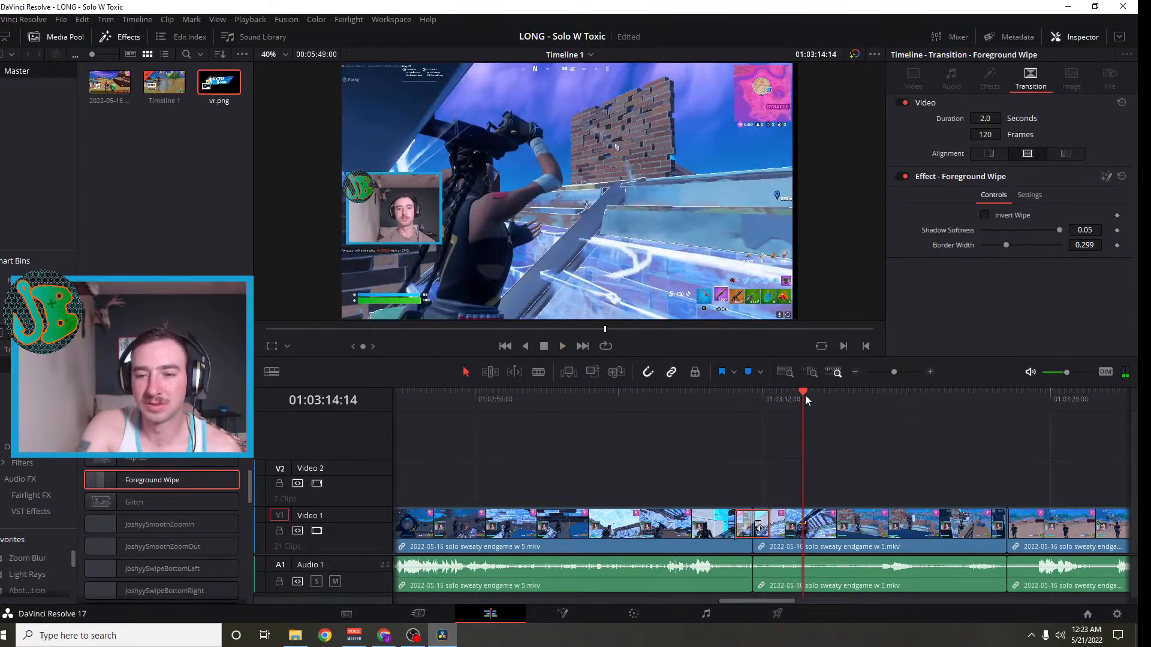
Check the next Video 1 cut near 01:03:25 and add a Cross Dissolve transition of 80 frames to it
drag(804, 395, 994, 421)
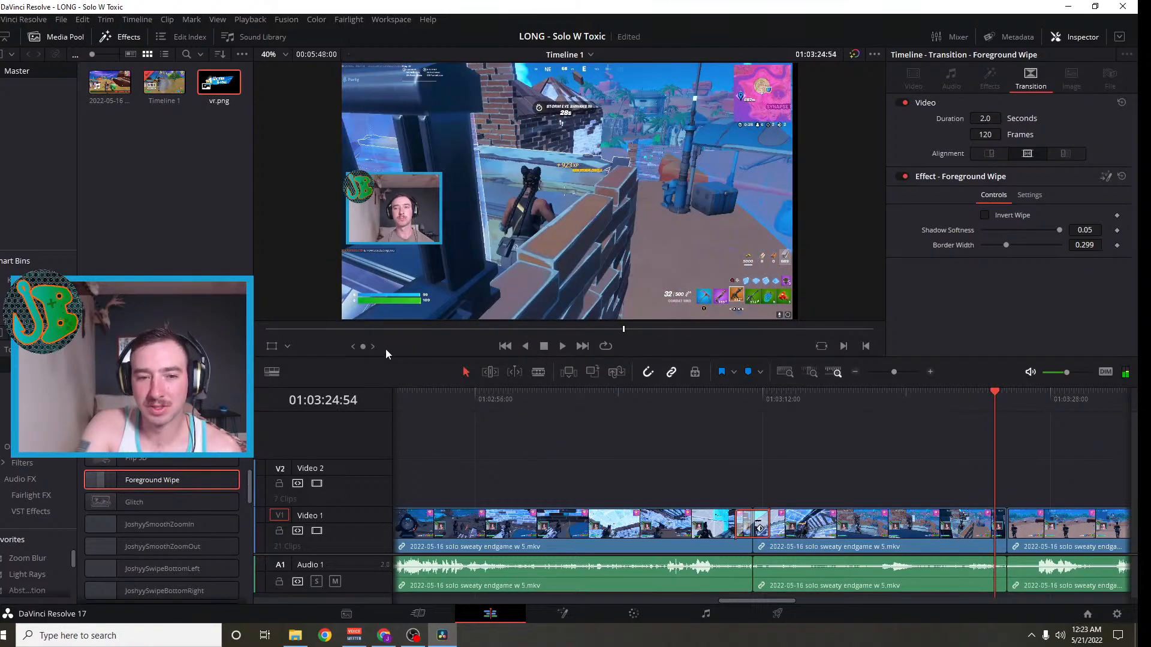
drag(363, 347, 471, 346)
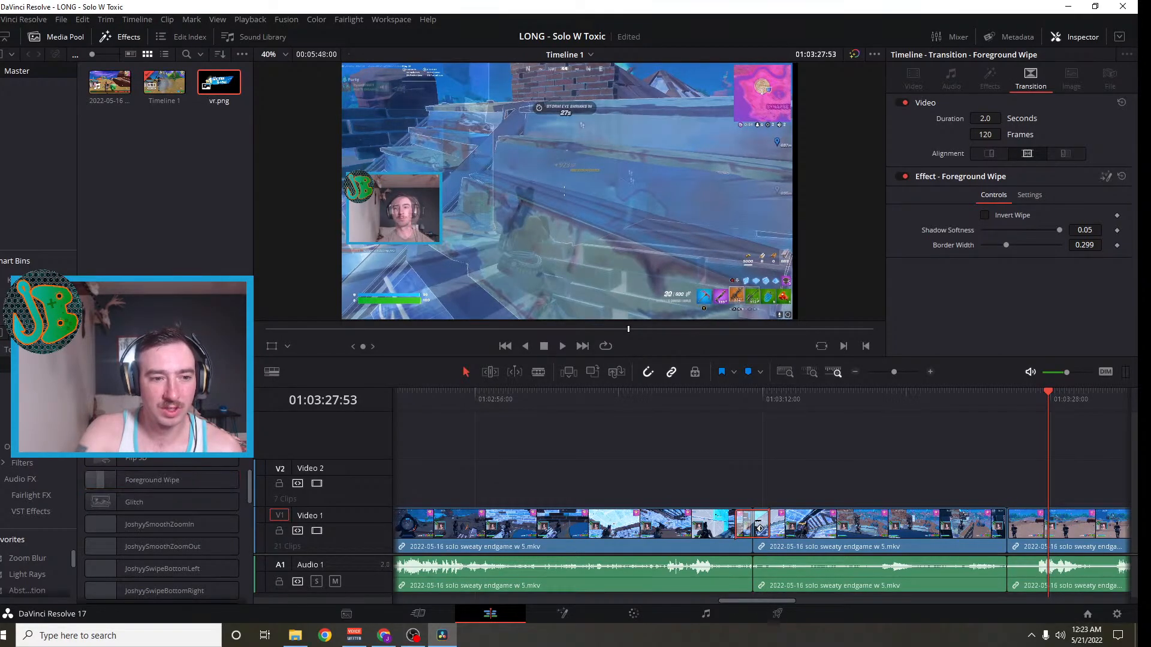
drag(160, 418, 994, 529)
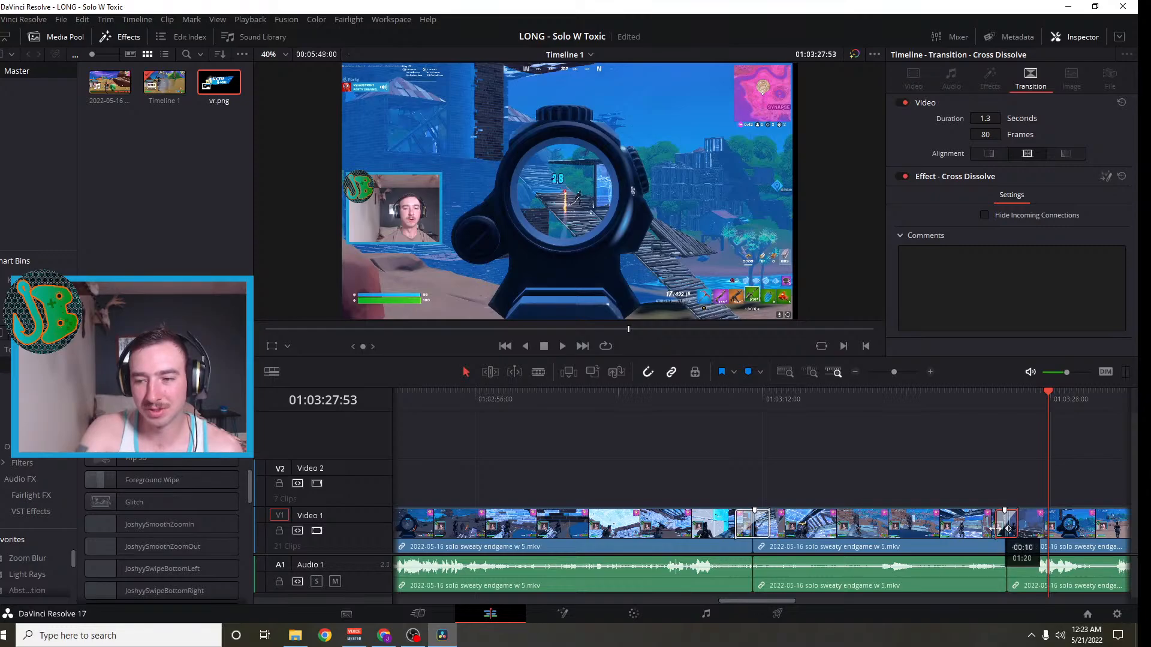
Play across the following Video 1 cut near 01:03:53 and add a Crash Zoom transition of 100 frames to it
scroll(875, 477, right, 5)
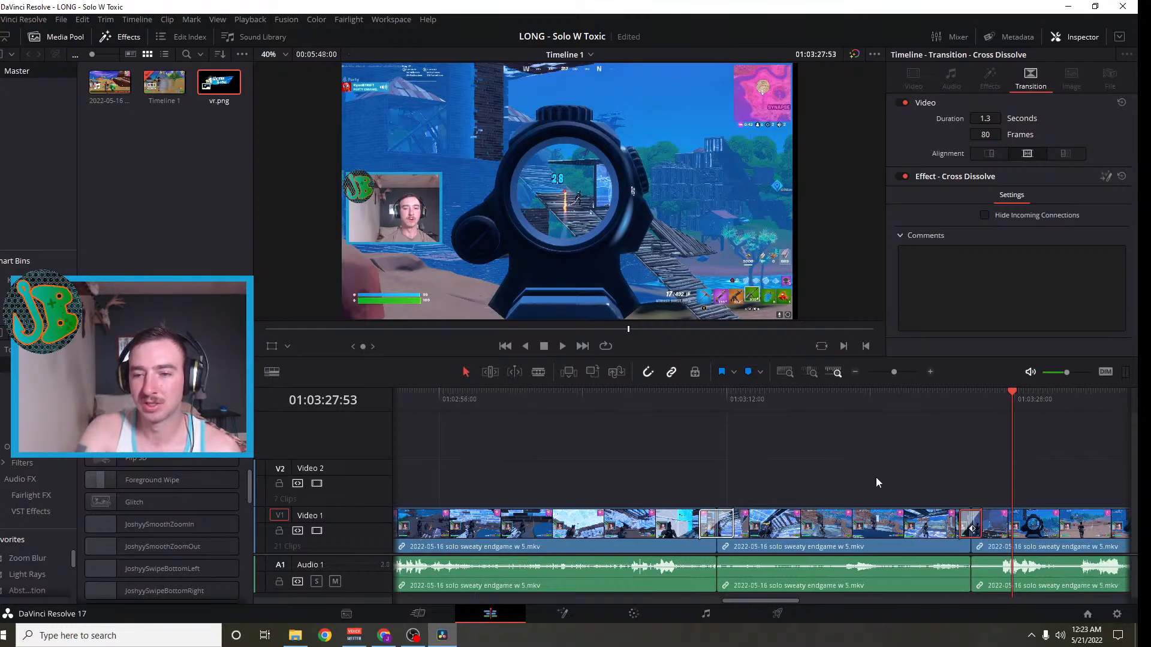
scroll(616, 479, right, 2)
drag(580, 394, 833, 440)
drag(1016, 473, 1021, 471)
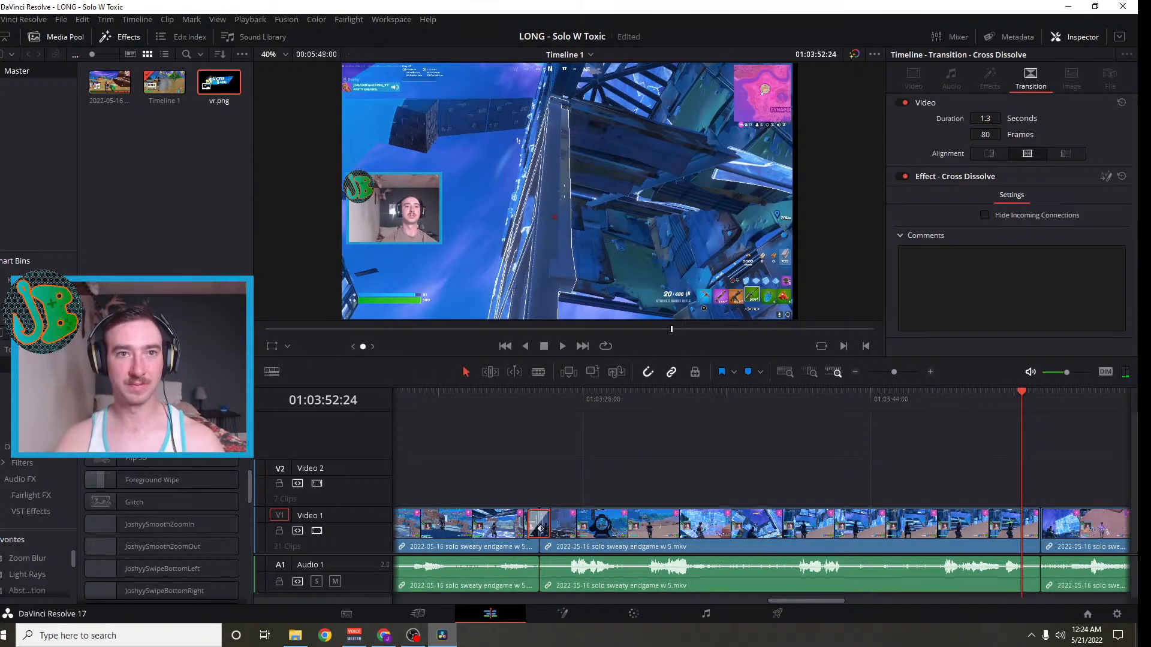
key(space)
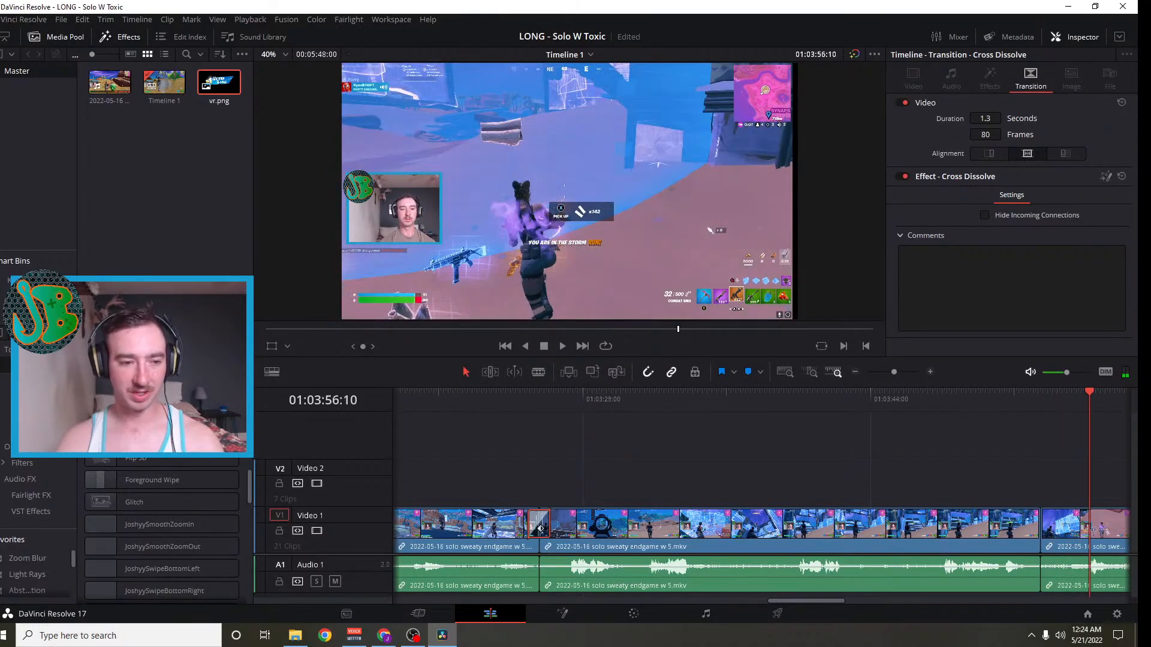
scroll(162, 527, up, 2)
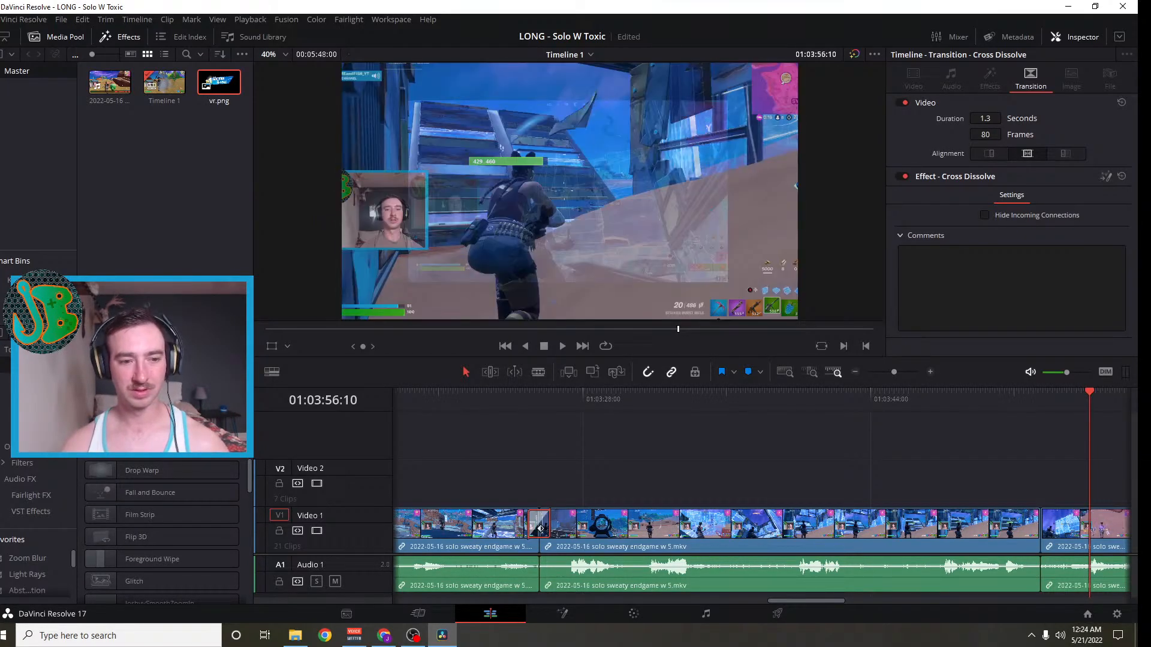
drag(162, 448, 1023, 531)
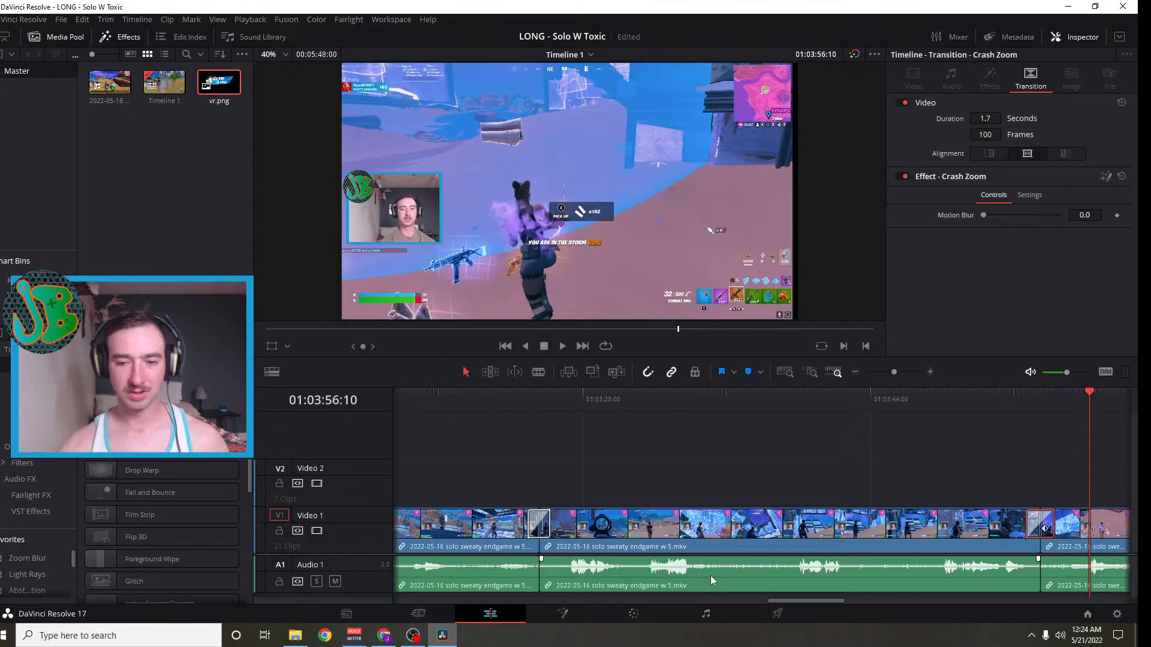
Reset the timeline viewer's zoom to 40% so the whole frame is centred
scroll(710, 575, right, 5)
scroll(728, 529, right, 5)
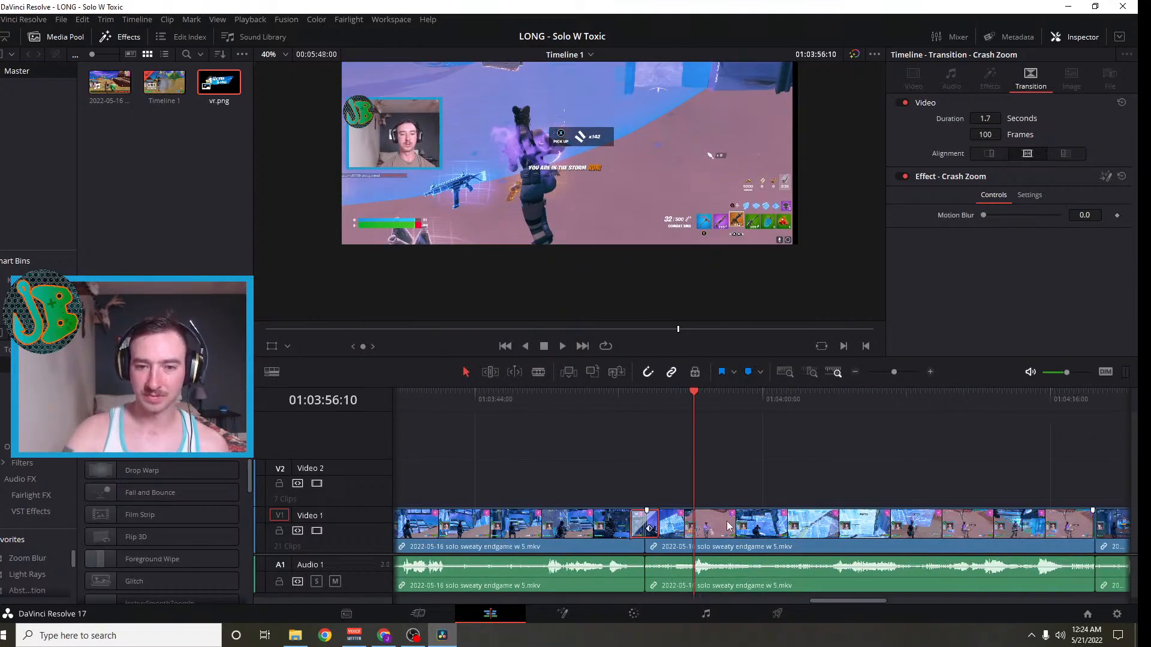
scroll(619, 329, down, 1)
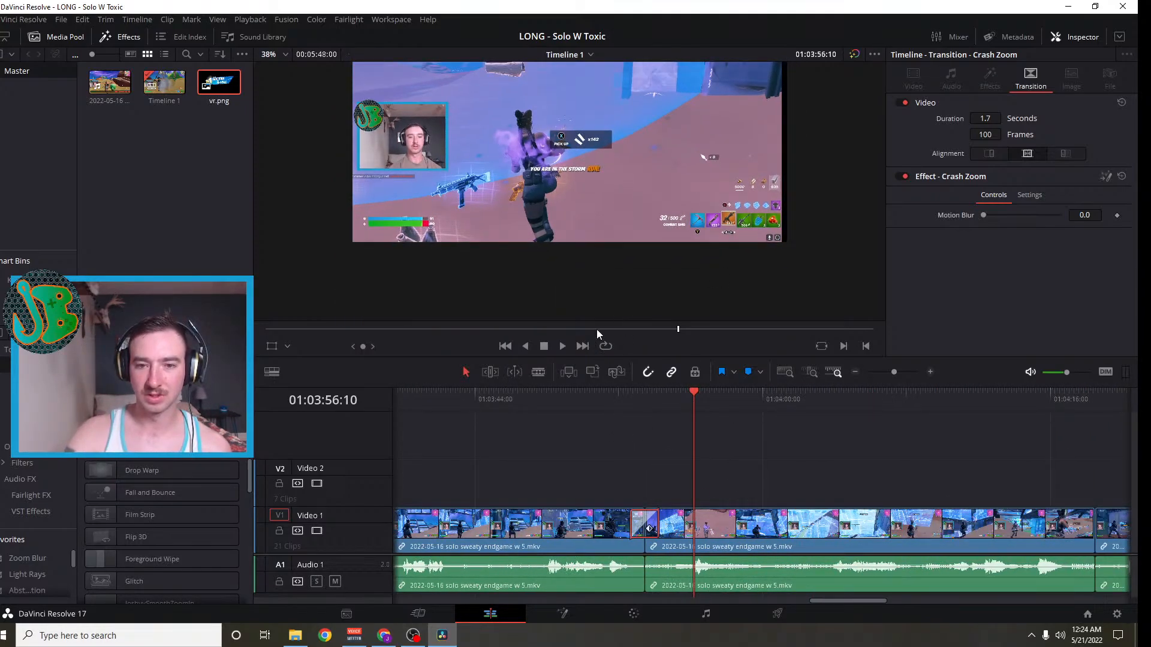
click(269, 55)
click(277, 72)
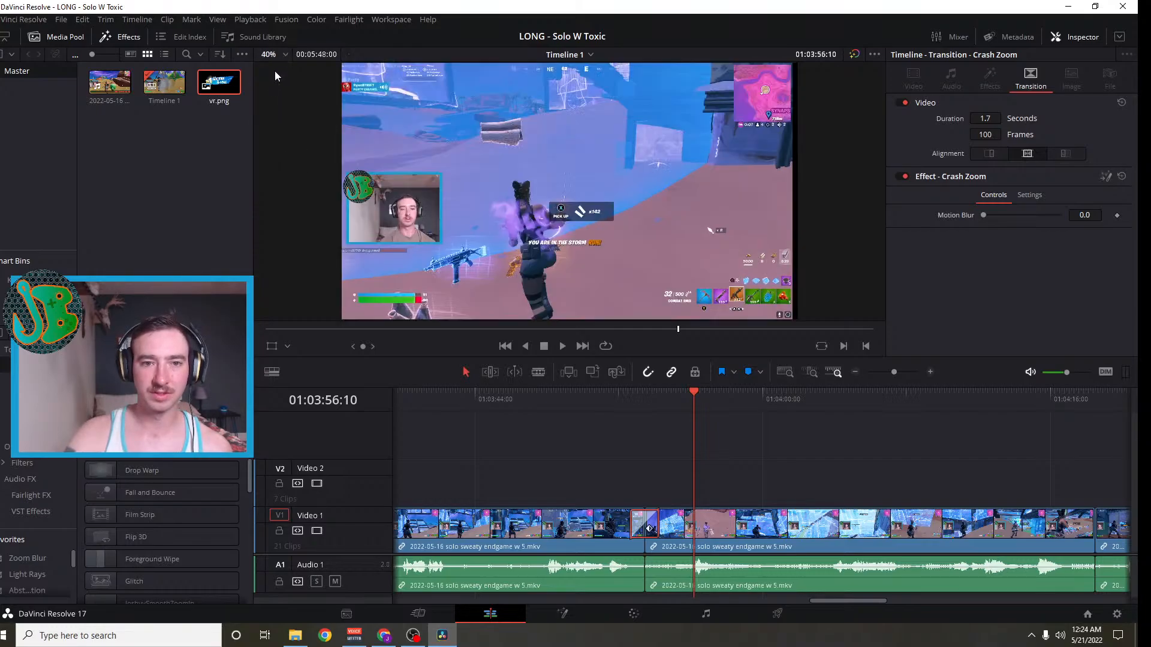
Scrub ahead to the Video 1 cut near 01:04:18 and step back and forth across it
drag(693, 393, 1080, 460)
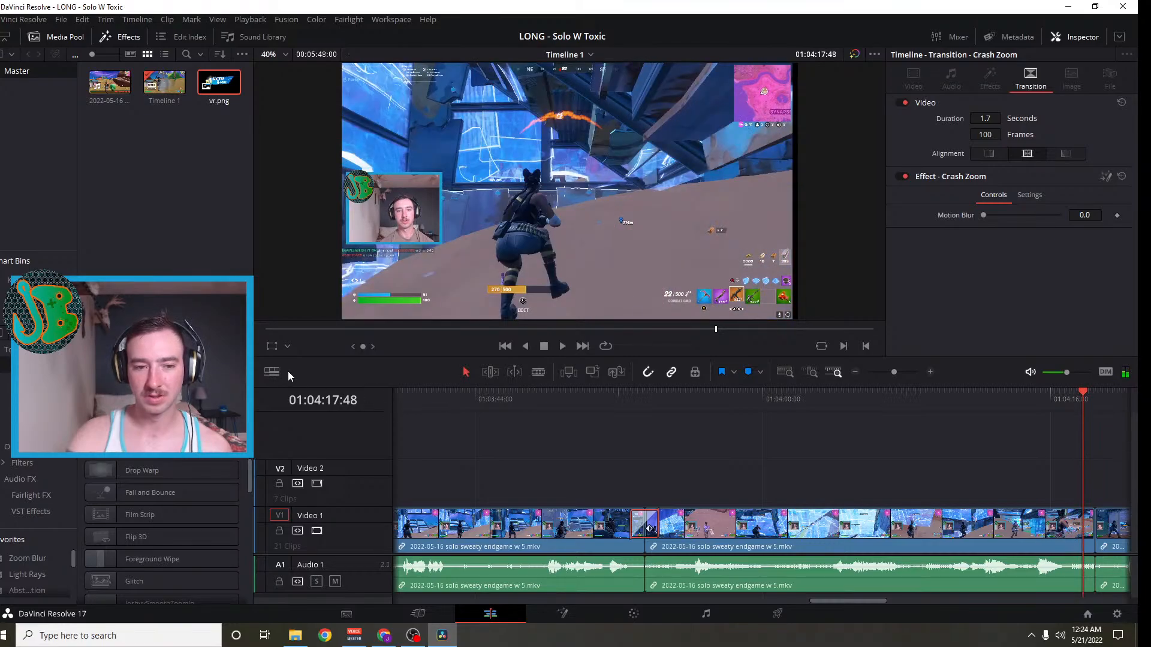
key(space)
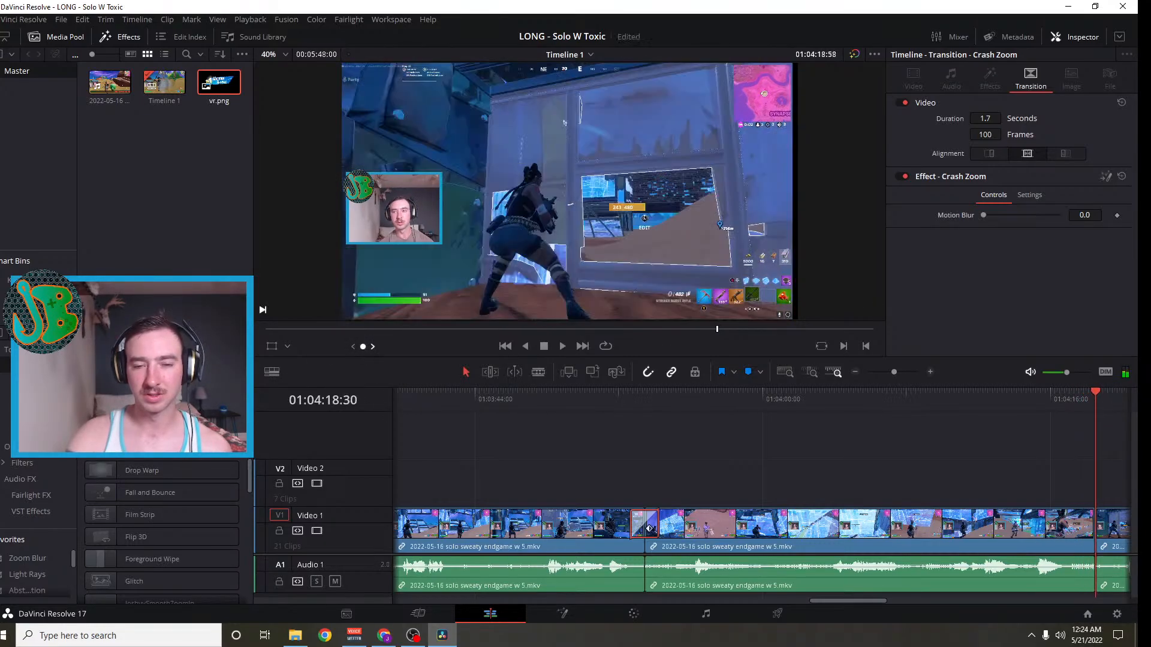
key(Left)
key(Right)
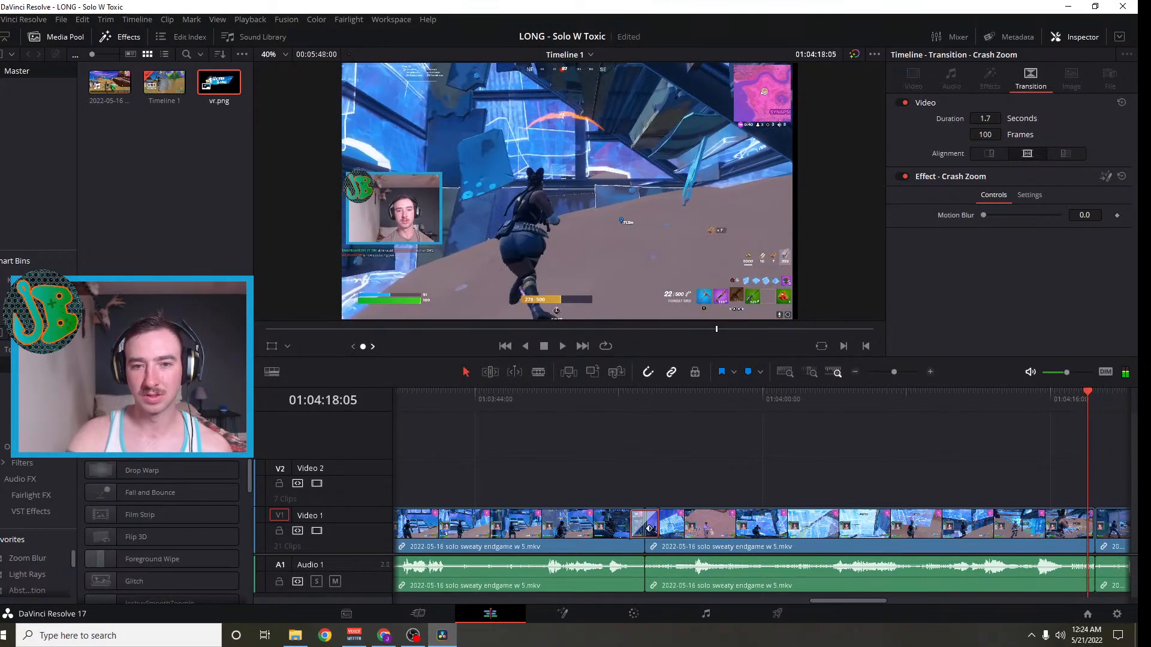
key(Left)
key(Right)
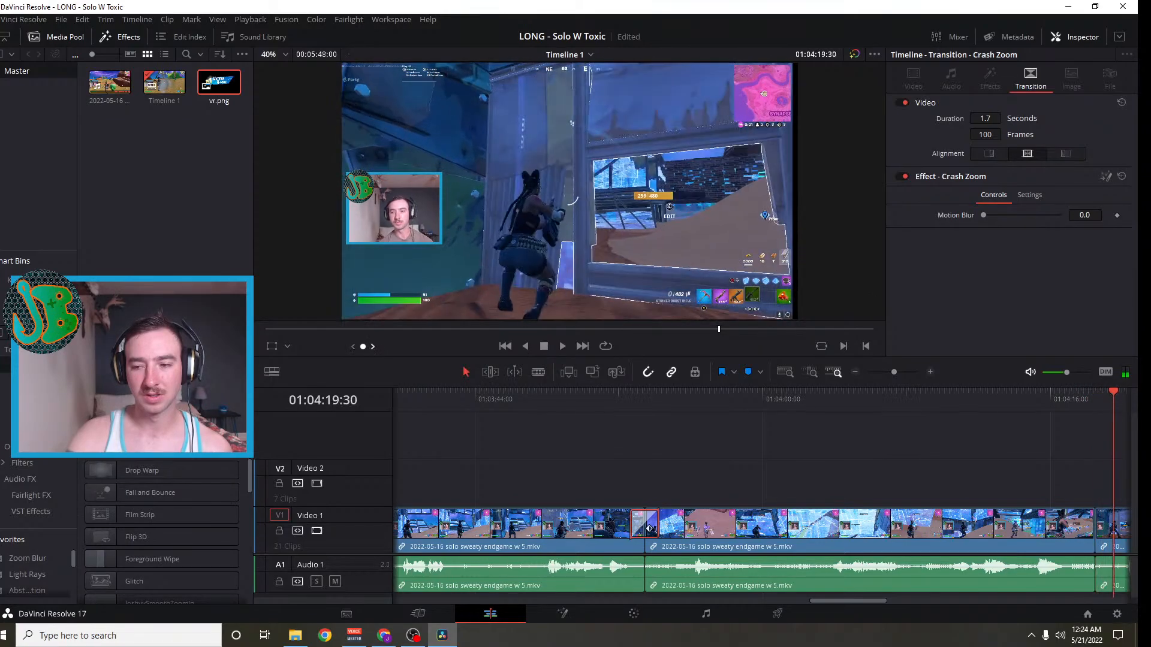
Preview the available video transitions and add a Barn Door transition to the Video 1 cut near 01:04:18
scroll(826, 534, right, 9)
scroll(825, 533, right, 3)
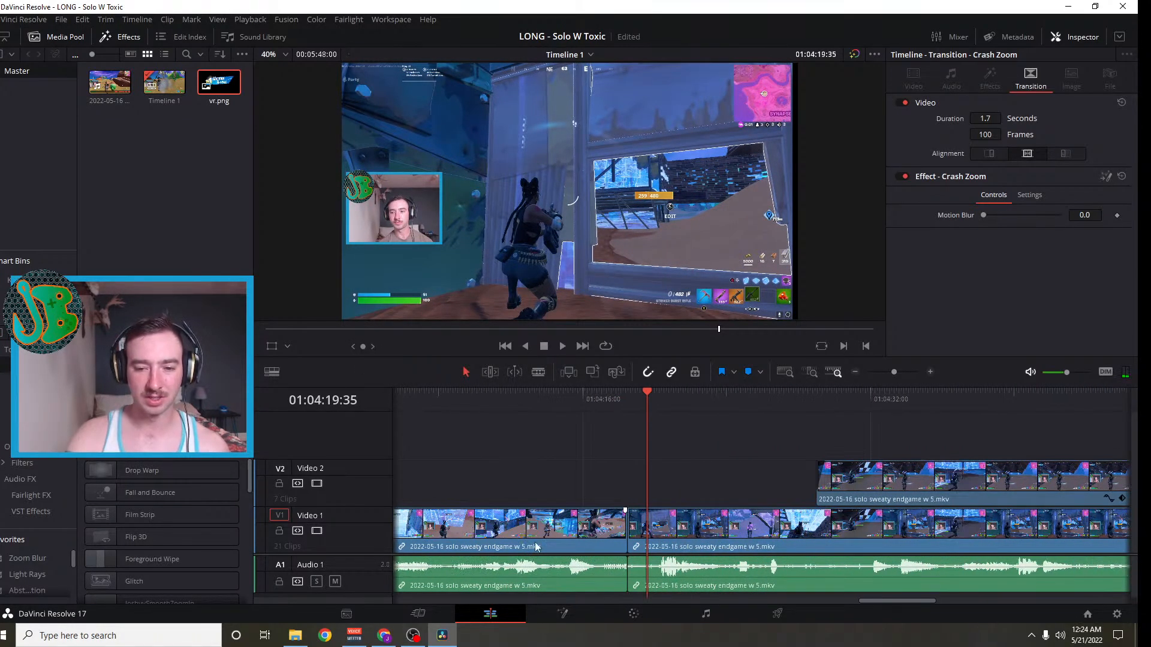
scroll(155, 507, up, 3)
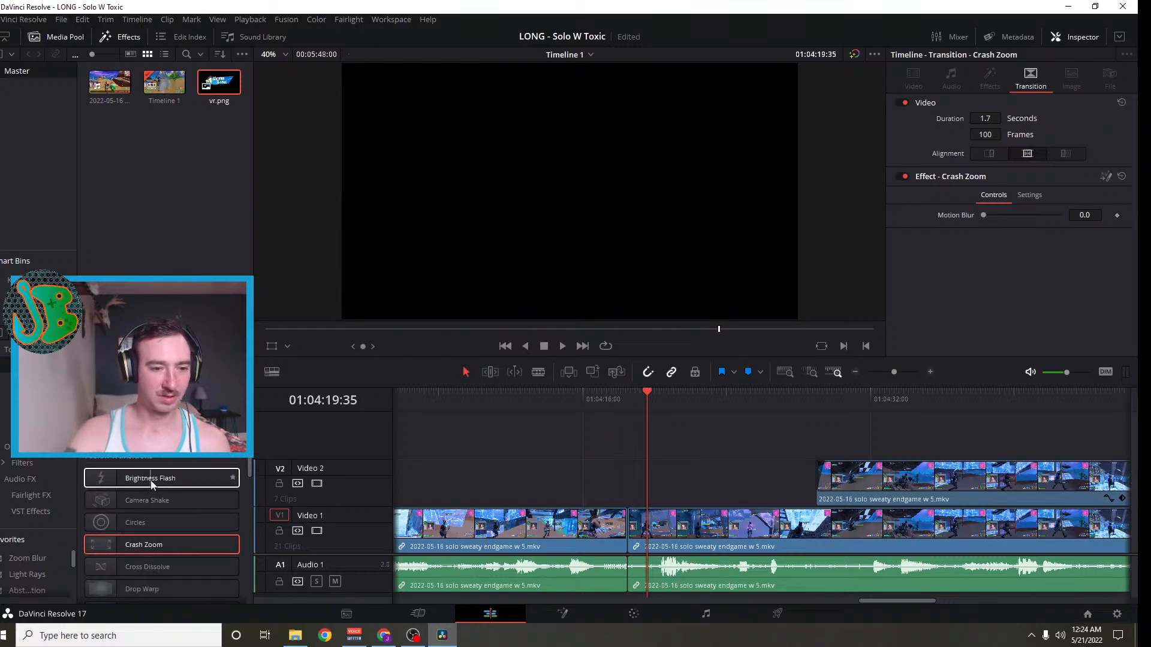
scroll(154, 506, up, 5)
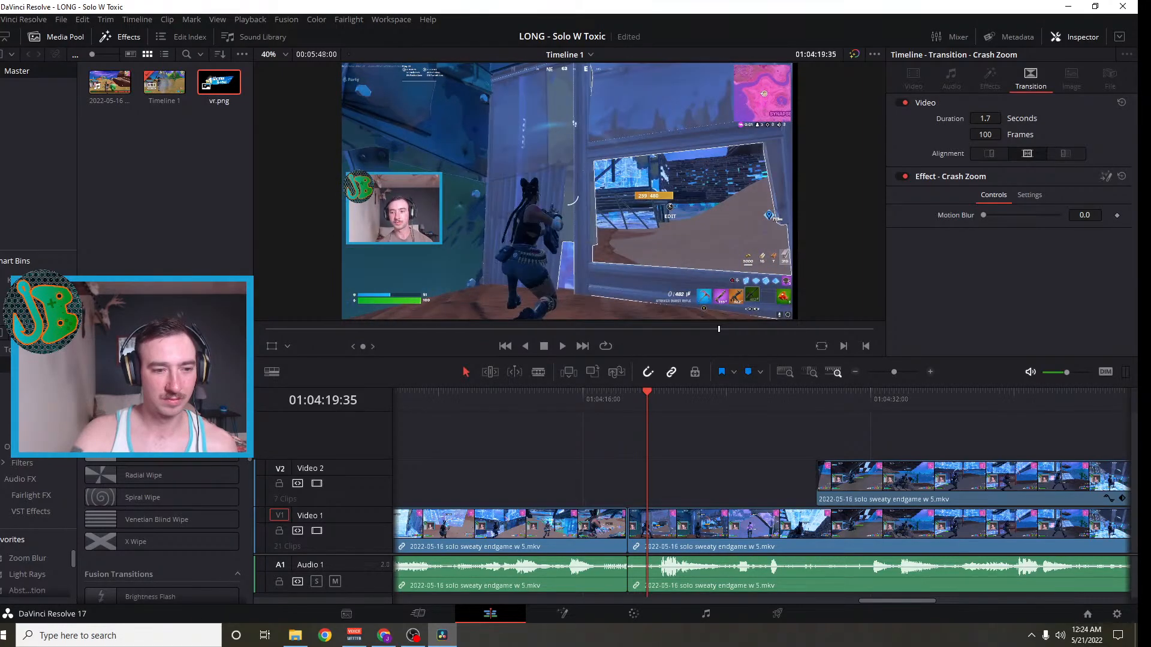
scroll(162, 527, up, 2)
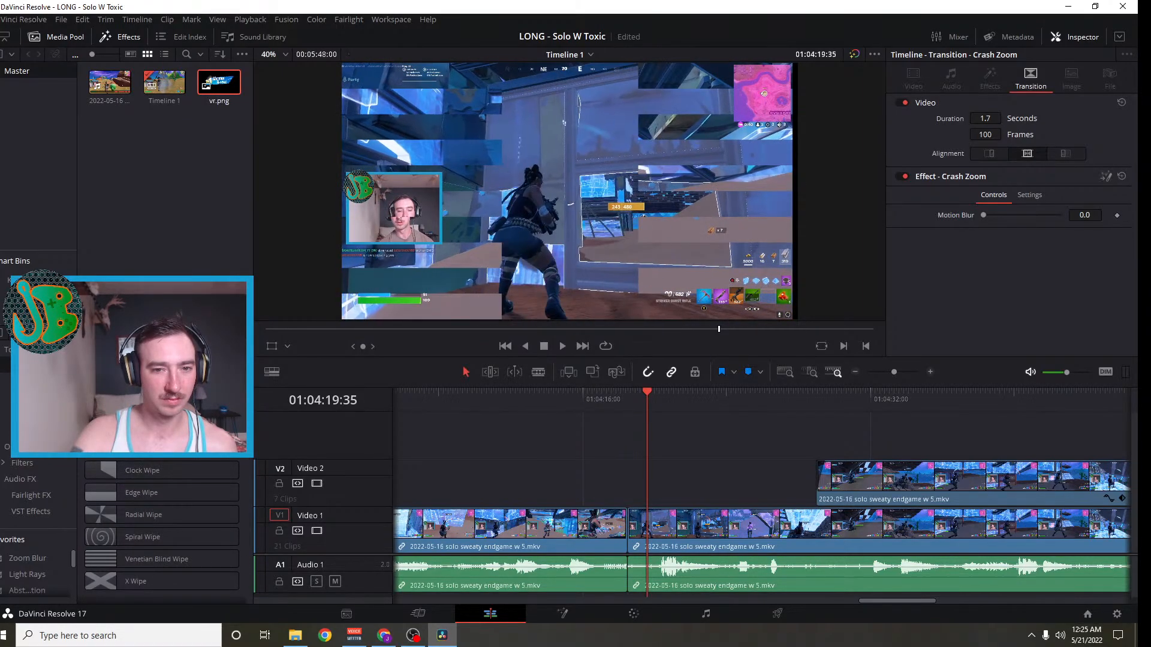
scroll(162, 527, up, 3)
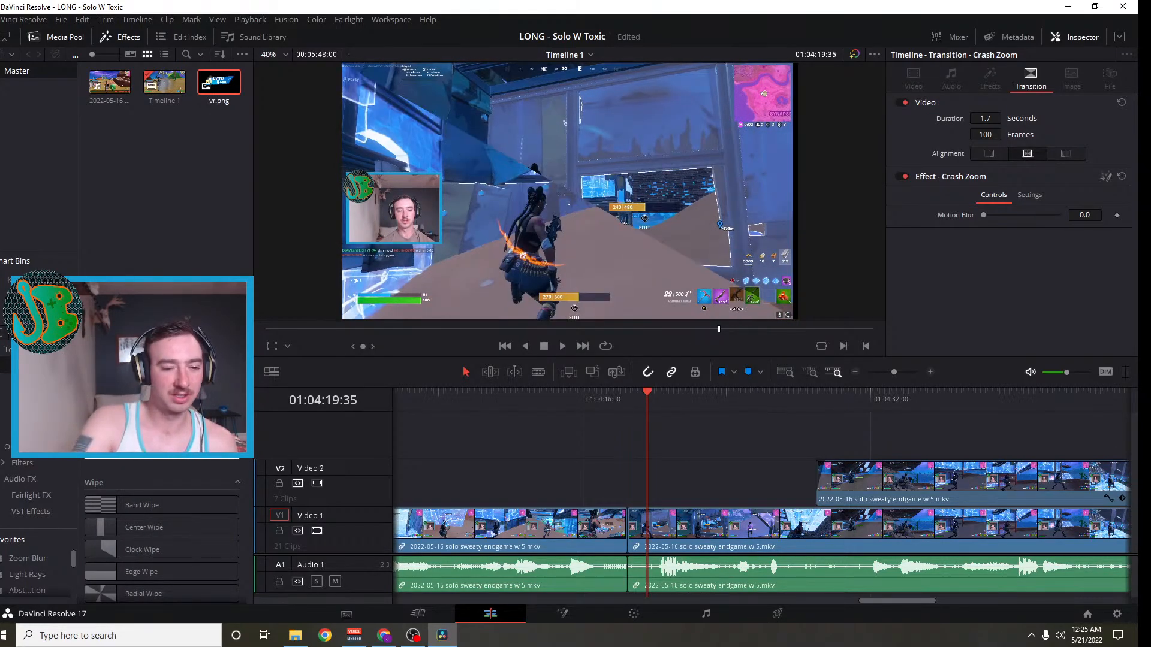
scroll(161, 527, up, 4)
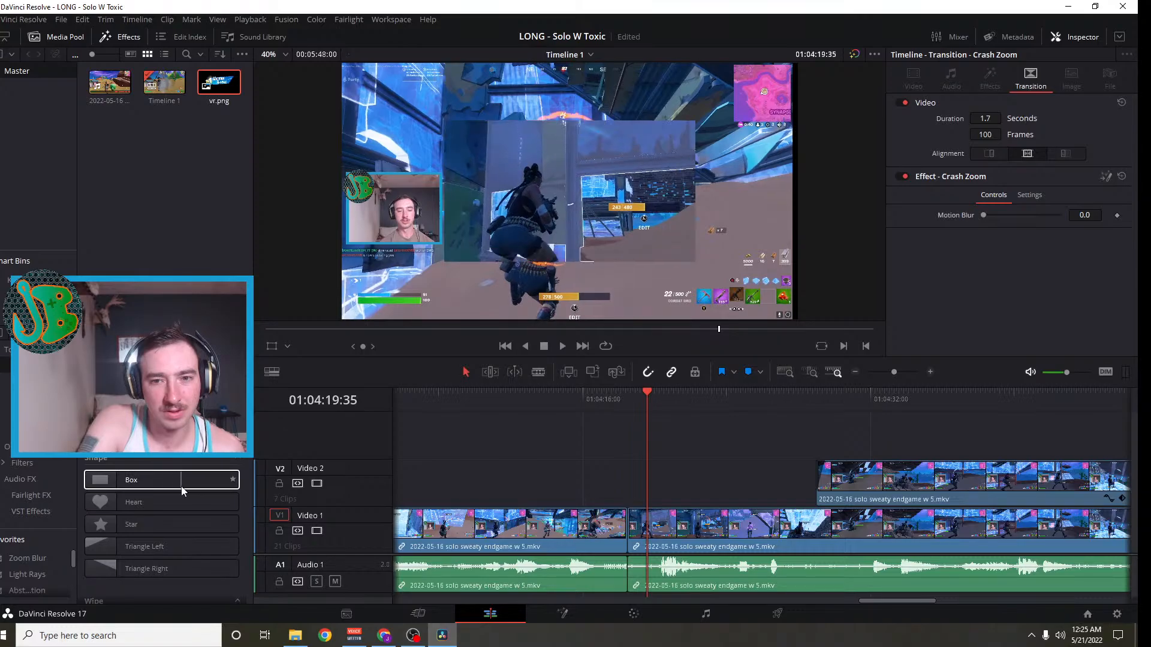
scroll(174, 470, up, 3)
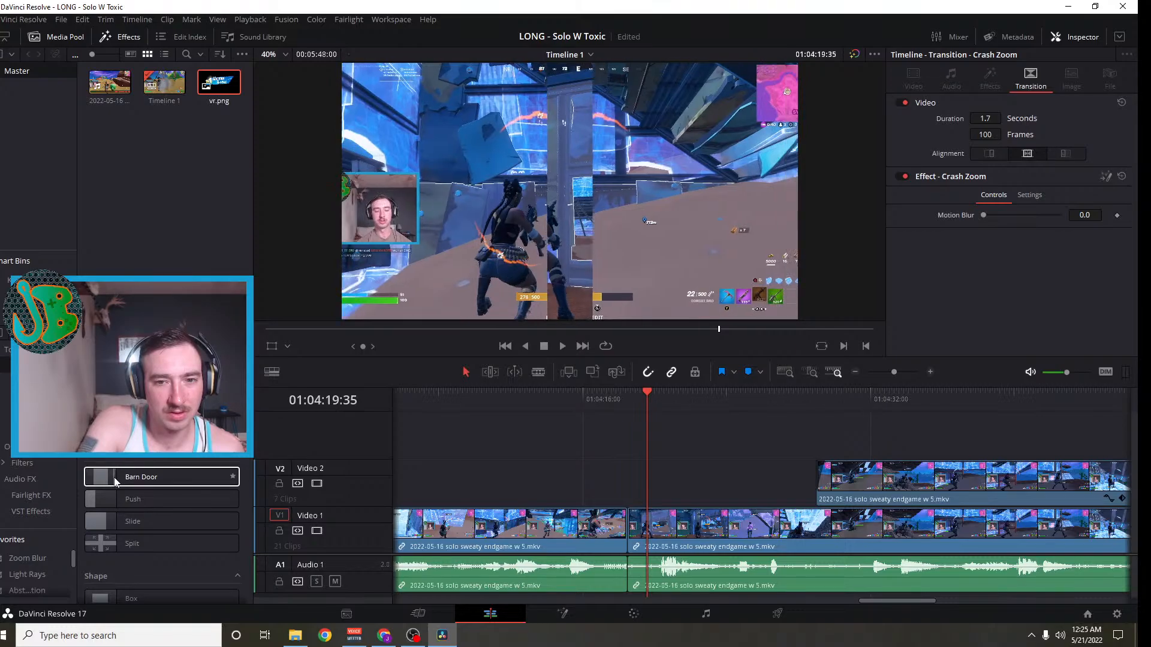
scroll(129, 484, up, 1)
scroll(130, 484, down, 1)
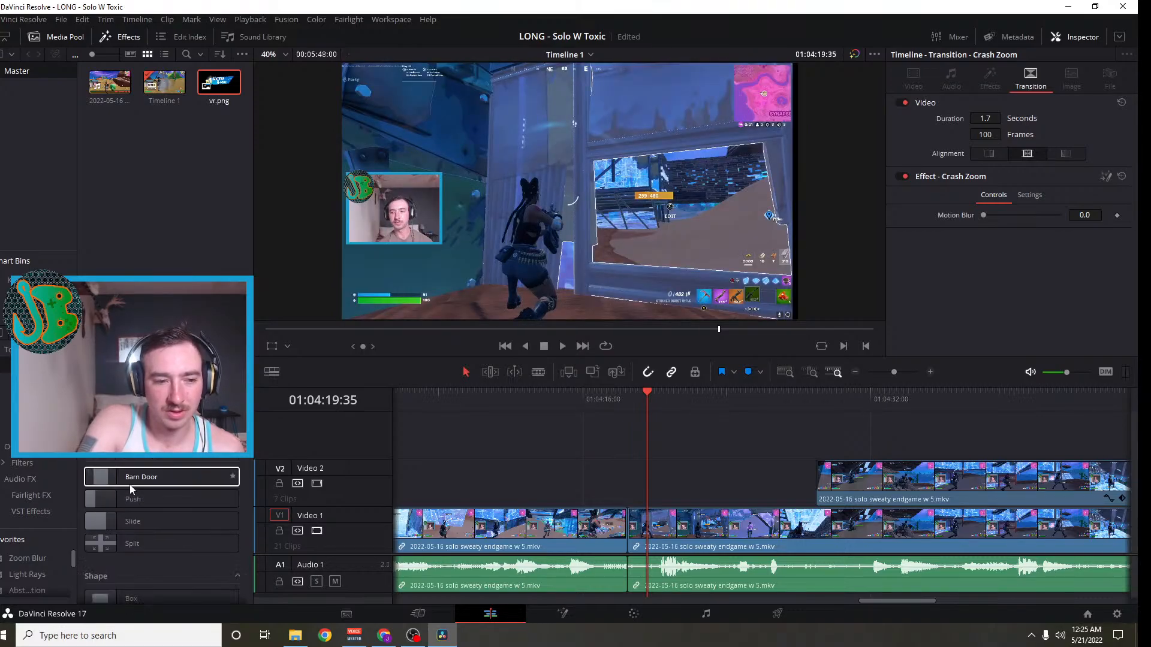
mouse_move(129, 479)
mouse_down()
mouse_move(264, 479)
mouse_move(638, 545)
mouse_move(624, 529)
mouse_up()
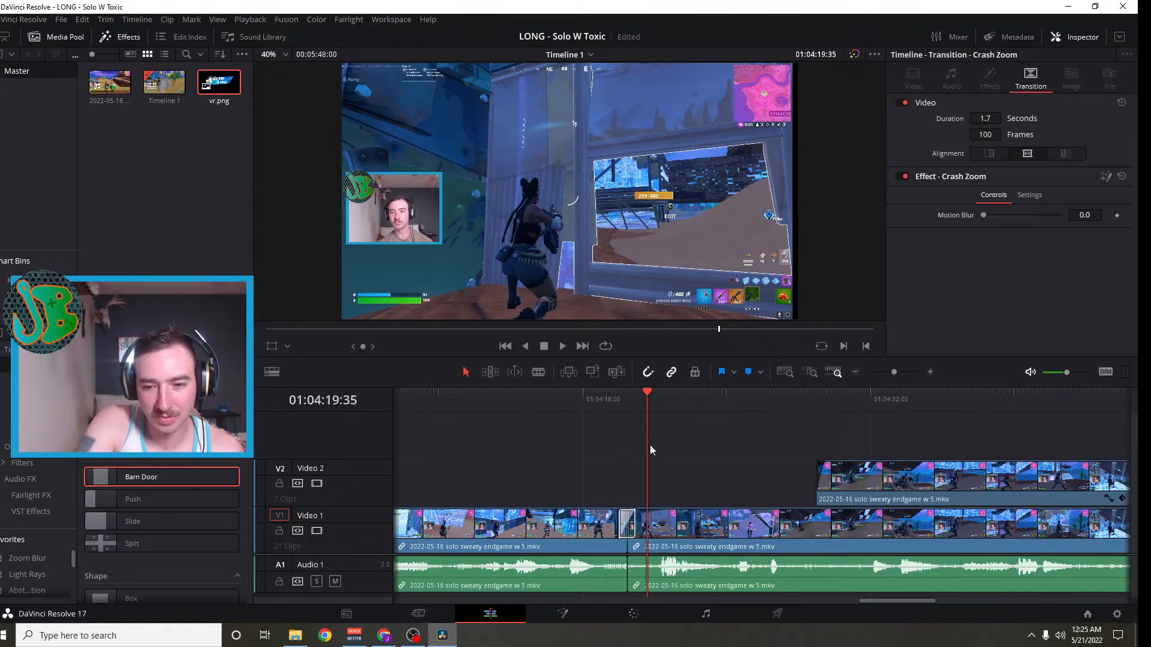
Zoom out until the whole edit is in view and scrub through it past the last clip to review the timeline
drag(646, 394, 827, 410)
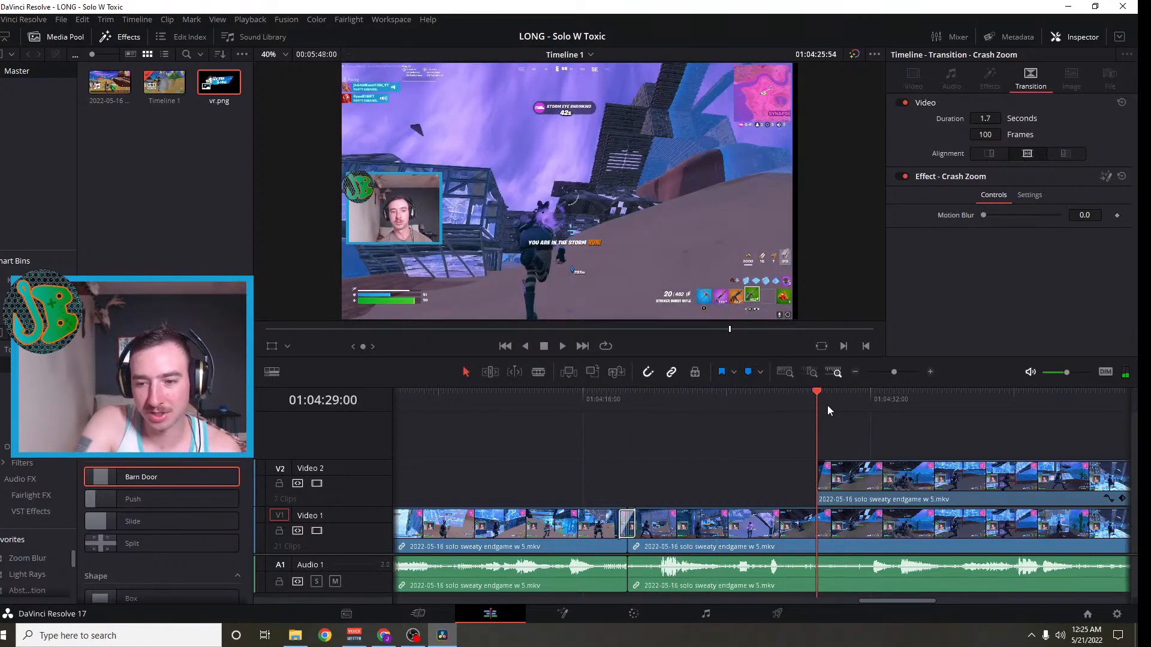
click(918, 403)
click(854, 372)
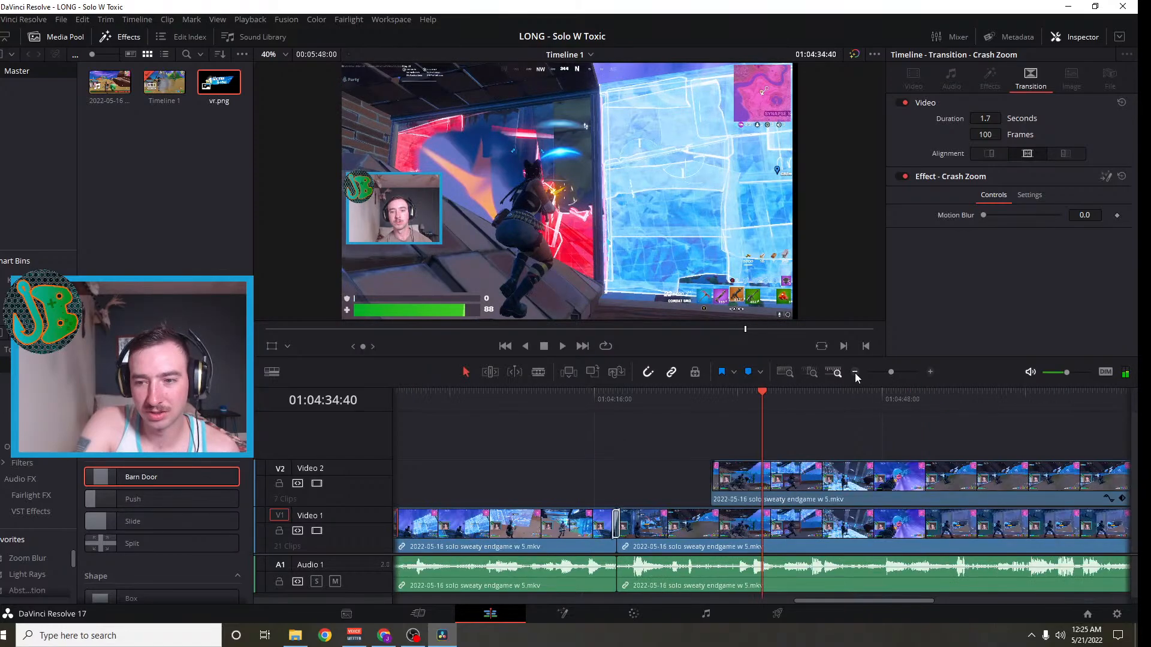
click(855, 372)
mouse_move(759, 391)
mouse_down()
mouse_move(965, 427)
mouse_move(948, 431)
mouse_move(1045, 430)
mouse_move(707, 480)
mouse_up()
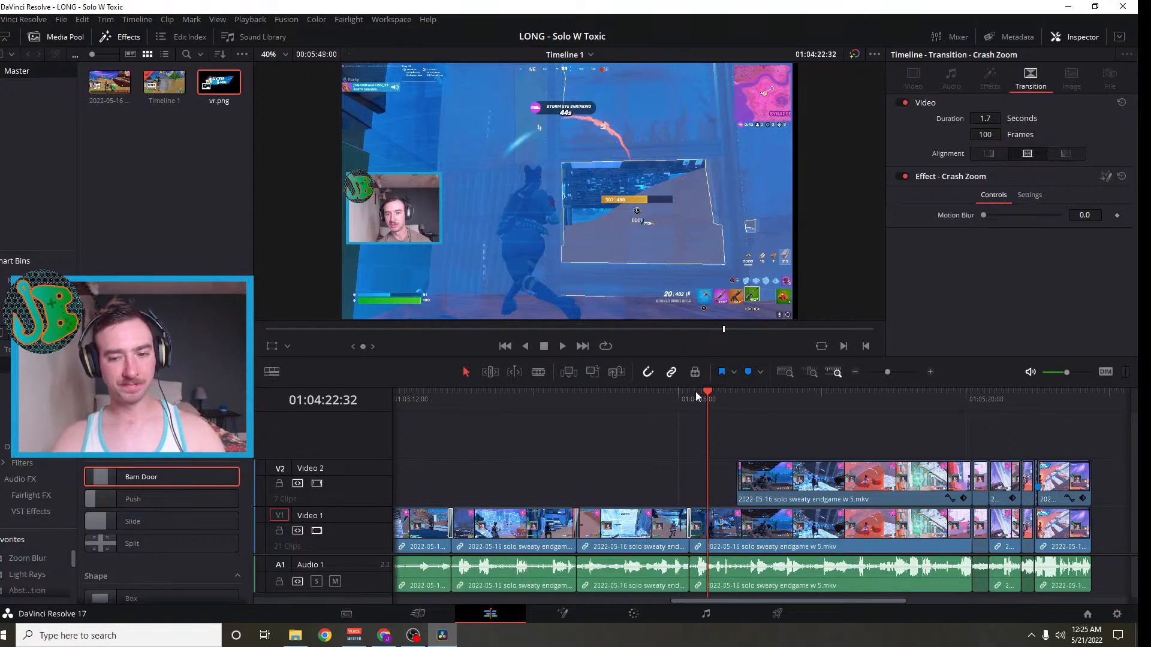
drag(706, 393, 635, 404)
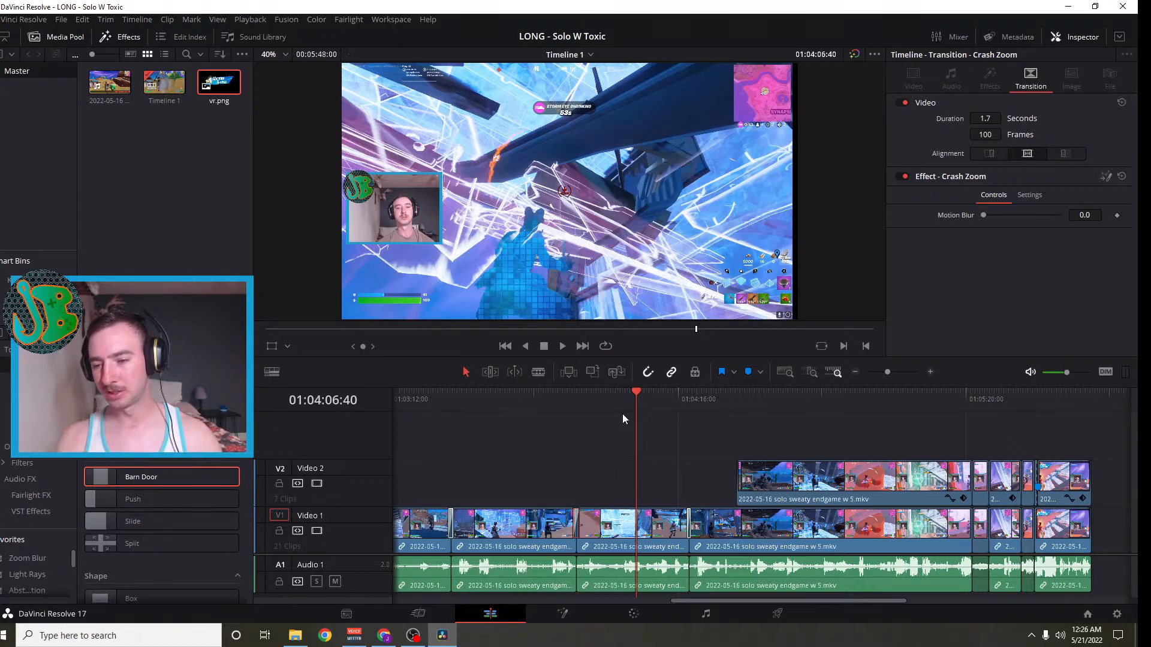
click(856, 371)
drag(761, 391, 513, 437)
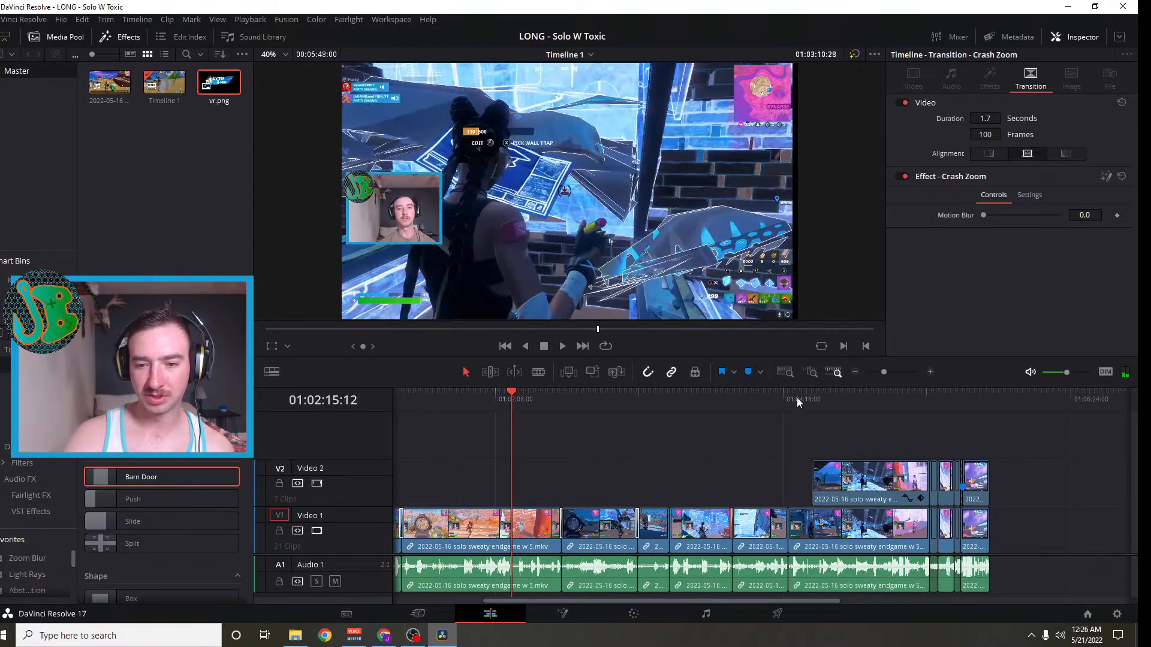
click(856, 372)
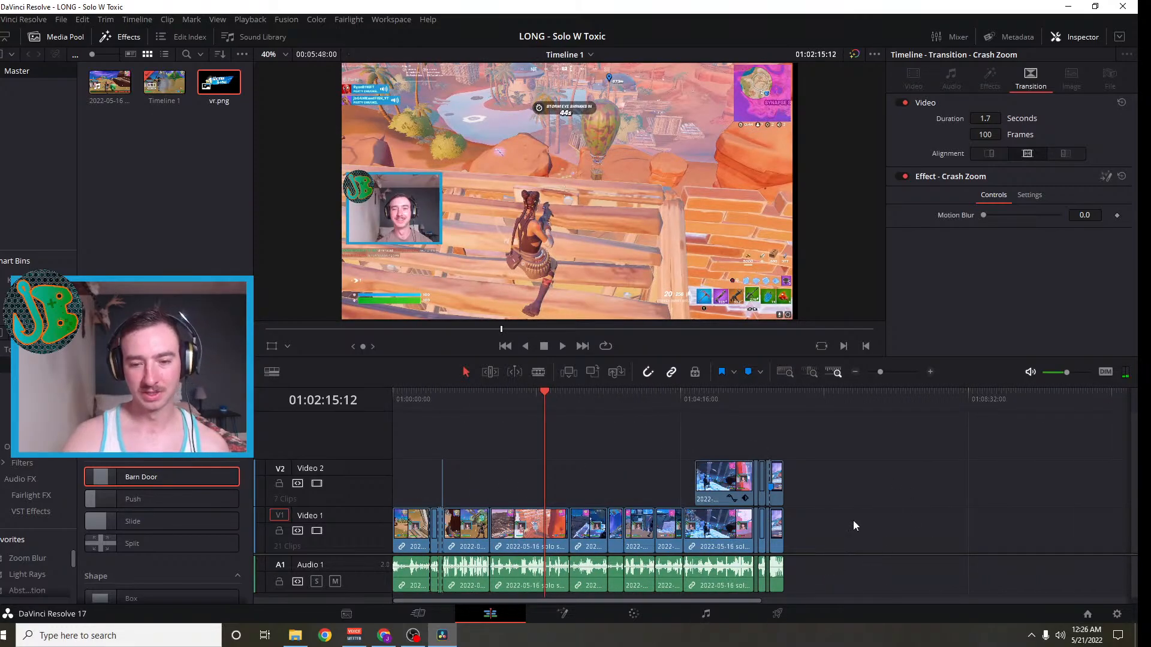
drag(545, 393, 803, 451)
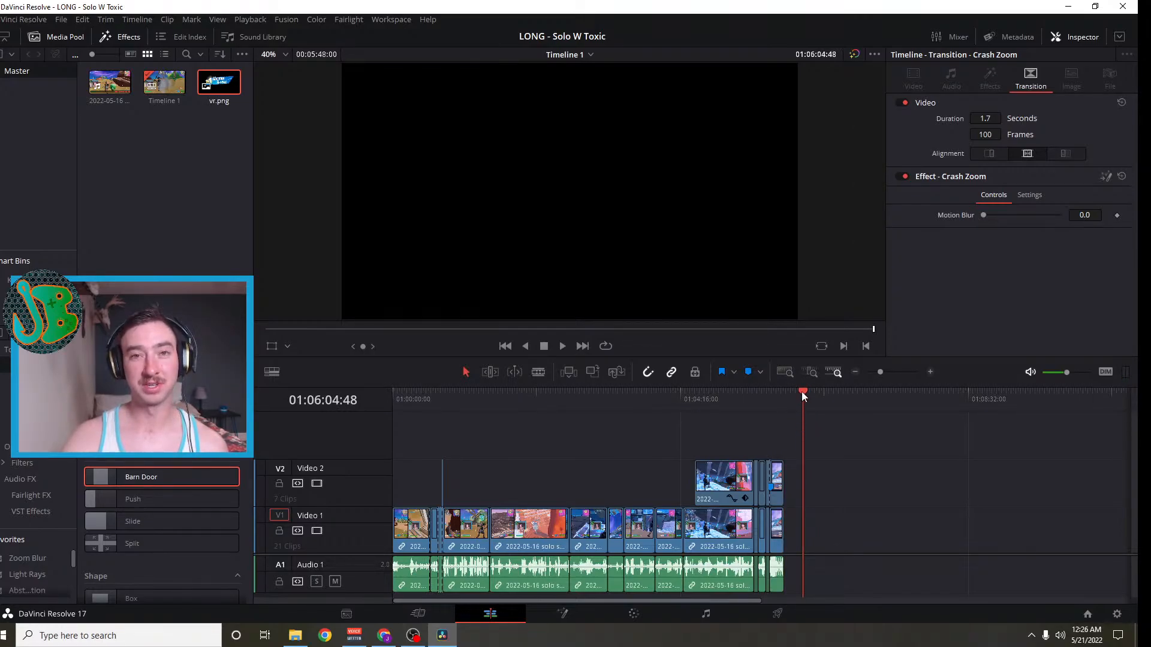
drag(801, 391, 640, 408)
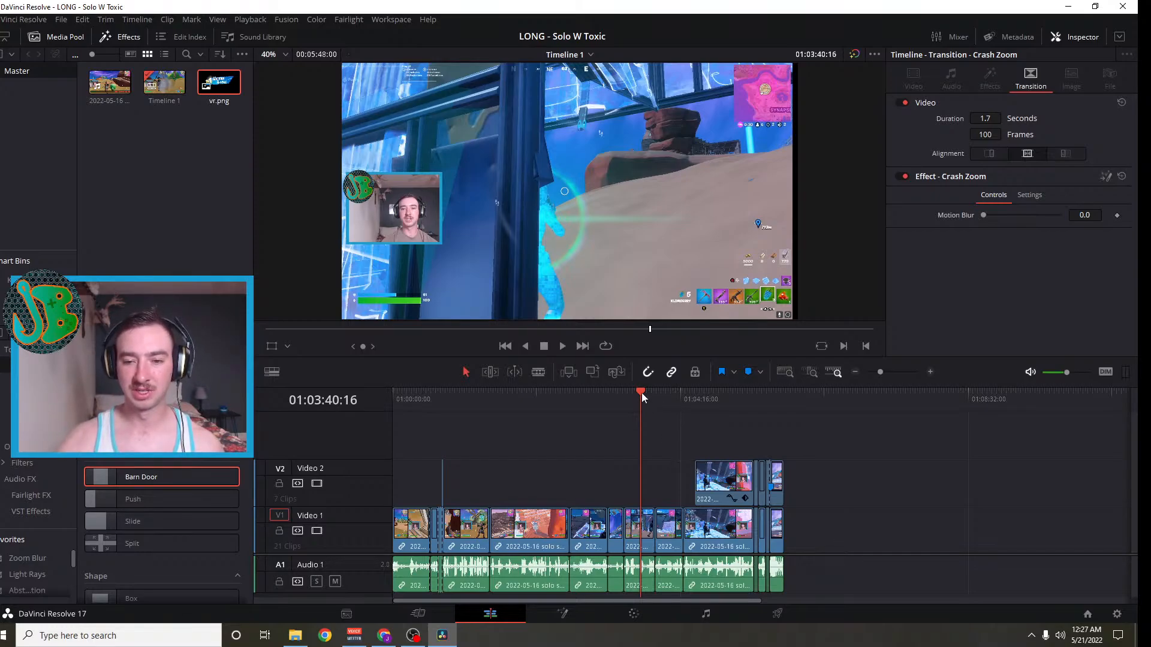
drag(642, 394, 796, 447)
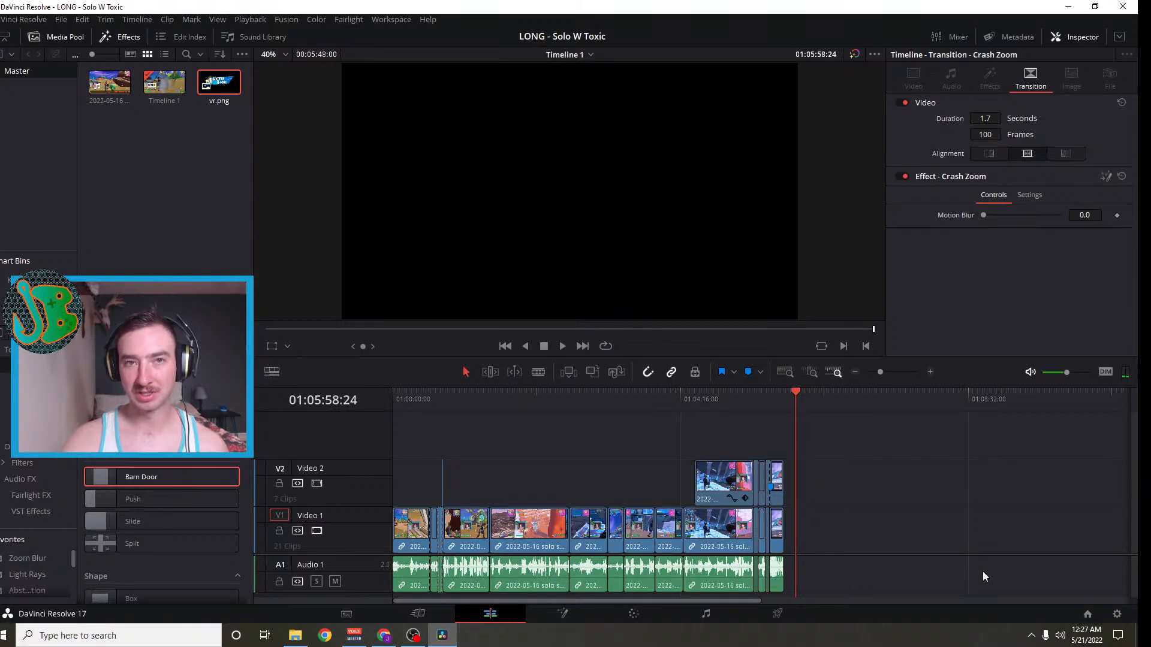